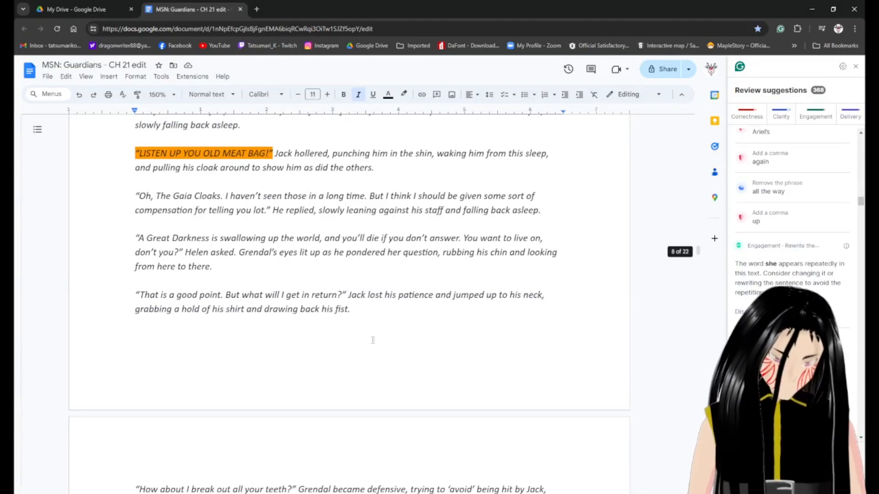
Accept the Grammarly suggestion to remove "of them" from "The rest of them held their heads" on page 12.
{"action": "scroll", "coordinate": [371, 340], "scroll_direction": "down", "scroll_amount": 15}
{"action": "scroll", "coordinate": [372, 340], "scroll_direction": "down", "scroll_amount": 20}
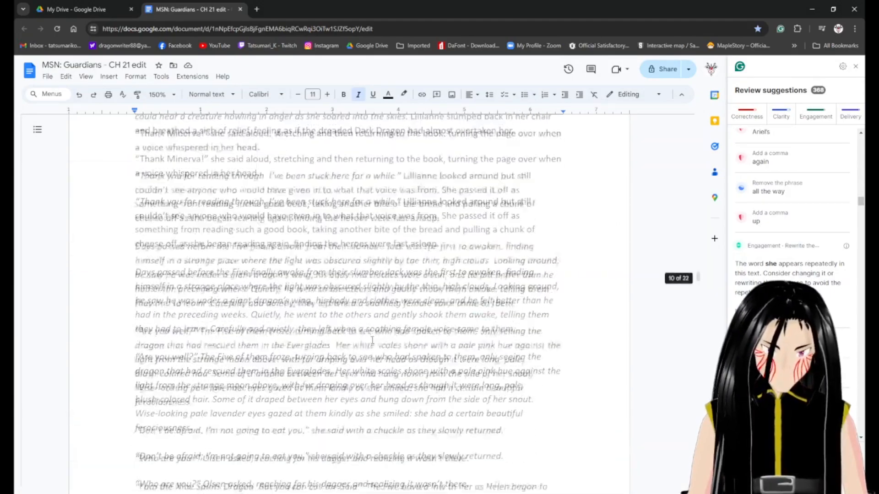
{"action": "scroll", "coordinate": [372, 342], "scroll_direction": "down", "scroll_amount": 3}
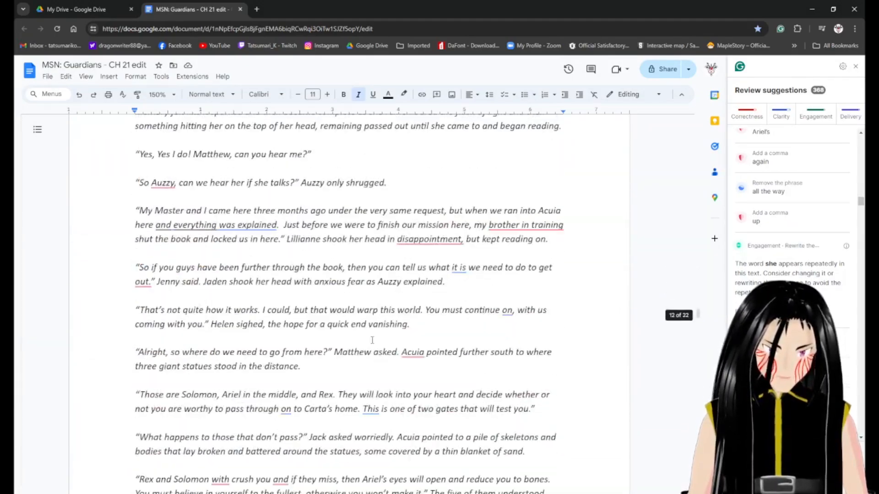
{"action": "scroll", "coordinate": [174, 273], "scroll_direction": "up", "scroll_amount": 3}
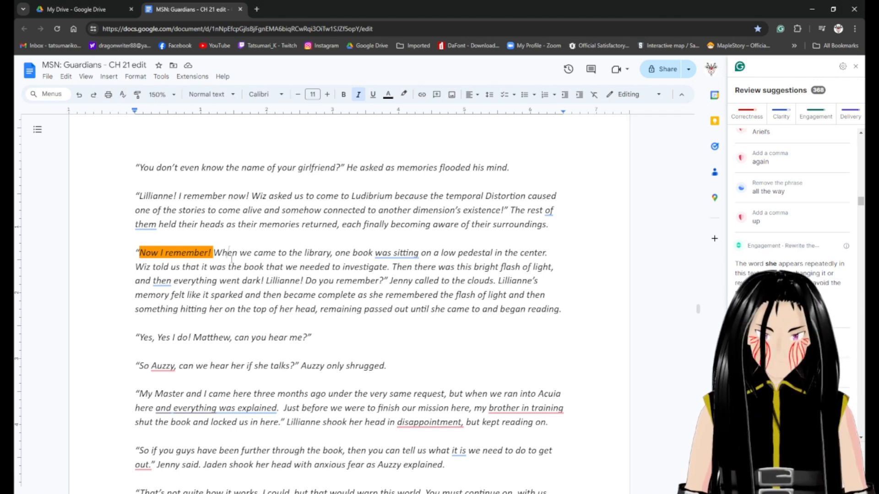
{"action": "scroll", "coordinate": [230, 260], "scroll_direction": "down", "scroll_amount": 1}
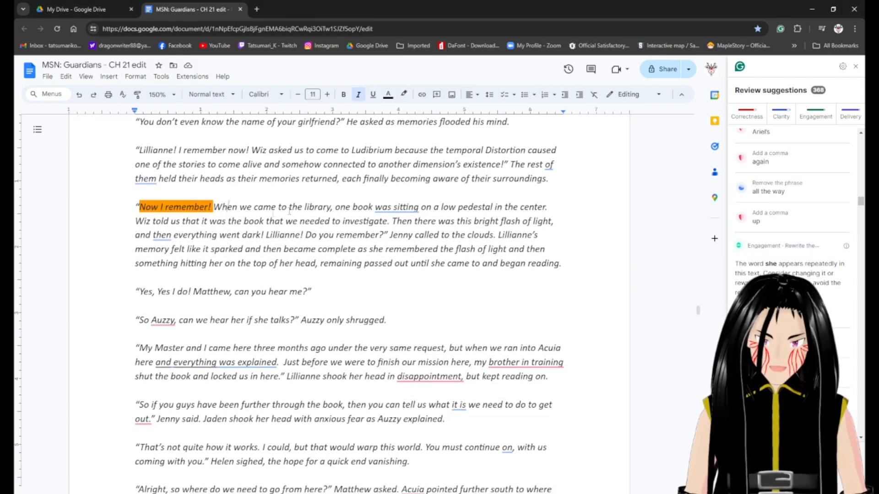
{"action": "scroll", "coordinate": [212, 226], "scroll_direction": "up", "scroll_amount": 2}
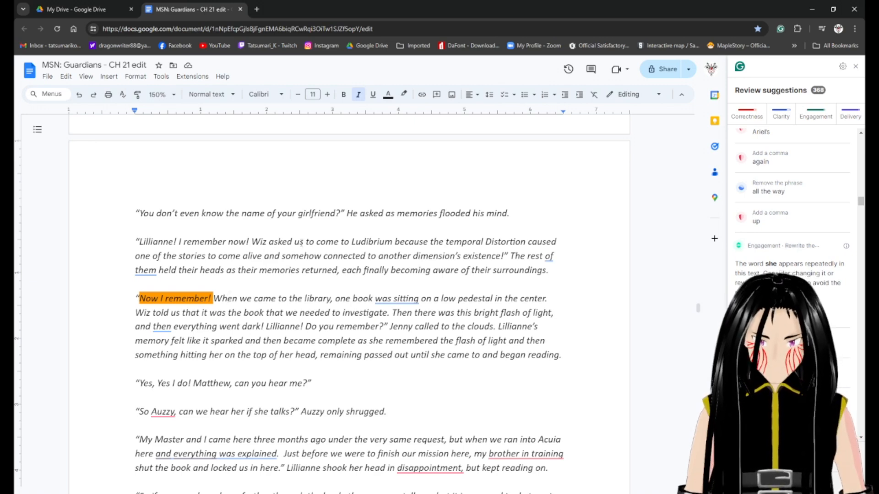
{"action": "scroll", "coordinate": [352, 242], "scroll_direction": "up", "scroll_amount": 2}
{"action": "scroll", "coordinate": [234, 287], "scroll_direction": "down", "scroll_amount": 2}
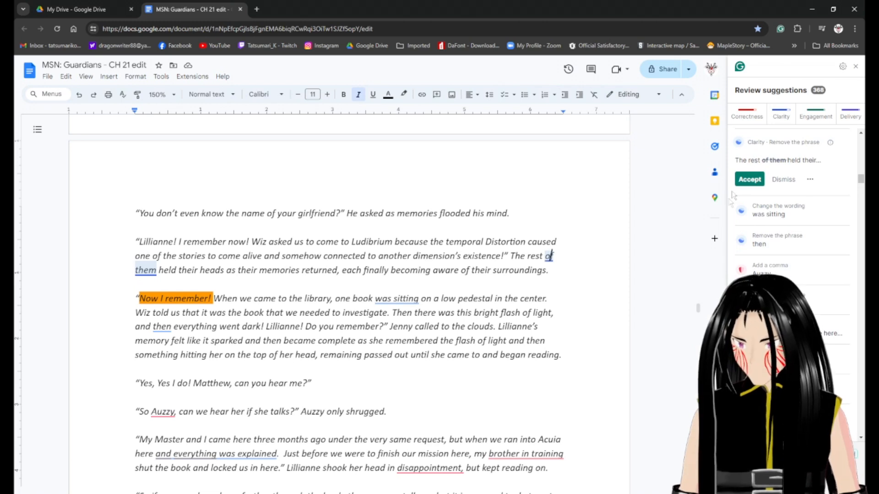
{"action": "left_click", "coordinate": [750, 179]}
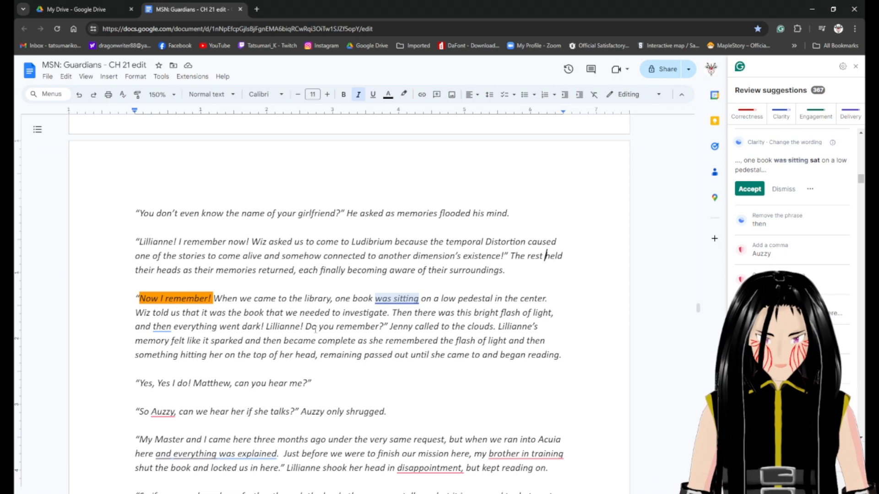
Accept the suggested change of "was sitting" to "sat" and the clarity rewrite that starts the sentence with "One book sat".
{"action": "left_click", "coordinate": [394, 298]}
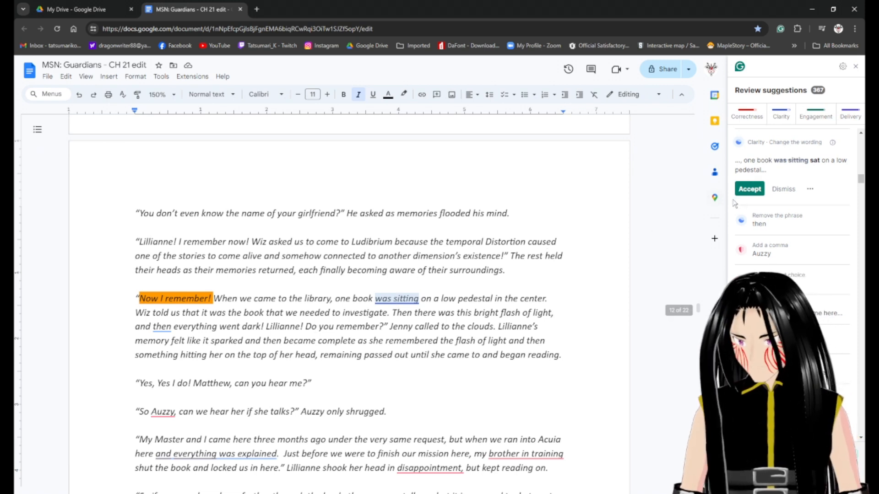
{"action": "left_click", "coordinate": [749, 188]}
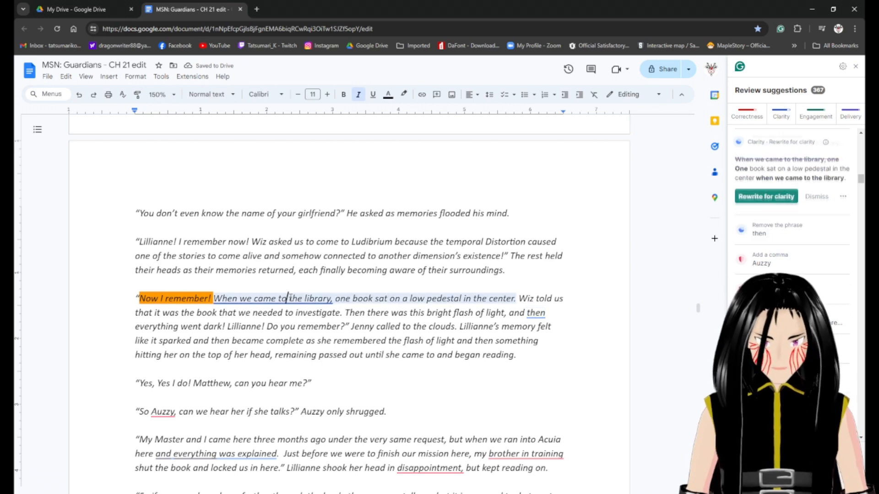
{"action": "left_click", "coordinate": [766, 198]}
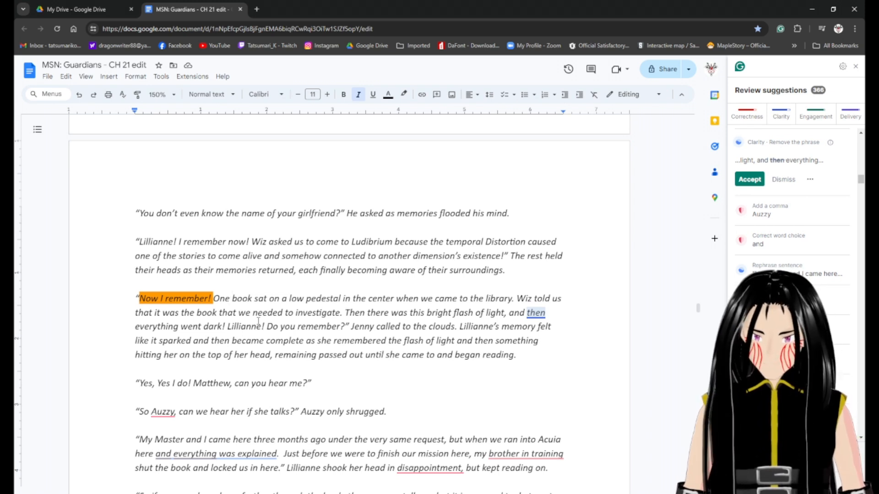
Delete the word "that" before "it was the book" in the "Now I remember!" paragraph.
{"action": "key", "text": "Left"}
{"action": "key", "text": "Left"}
{"action": "key", "text": "Left"}
{"action": "key", "text": "Left"}
{"action": "key", "text": "Left"}
{"action": "key", "text": "Left"}
{"action": "key", "text": "Left"}
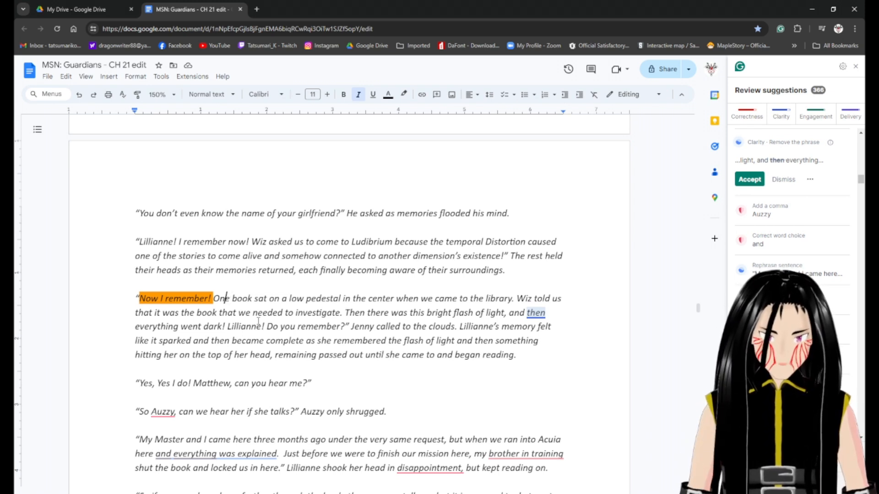
{"action": "key", "text": "Left"}
{"action": "key", "text": "Left"}
{"action": "key", "text": "Left"}
{"action": "key", "text": "Left"}
{"action": "key", "text": "Left"}
{"action": "key", "text": "Left"}
{"action": "key", "text": "Left"}
{"action": "key", "text": "Left"}
{"action": "key", "text": "Left"}
{"action": "key", "text": "Left"}
{"action": "key", "text": "Down"}
{"action": "key", "text": "ctrl+shift+Left"}
{"action": "key", "text": "BackSpace"}
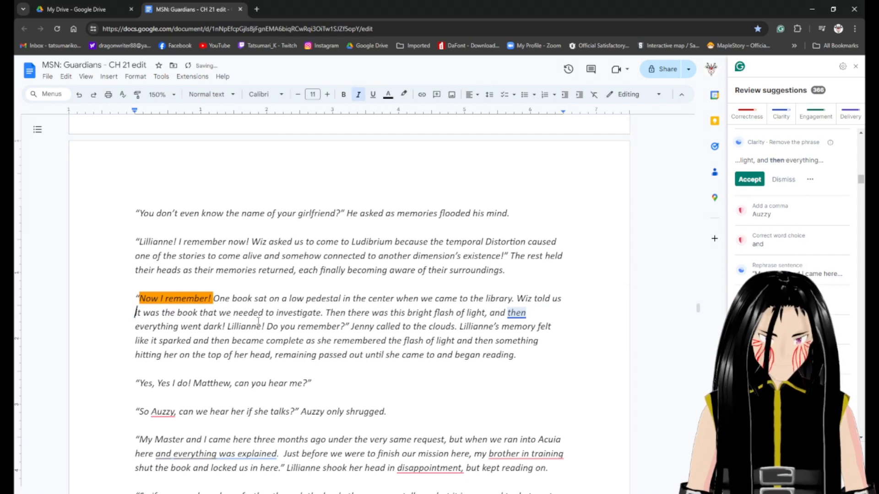
Delete the word "that" before "we needed to investigate" in the same sentence.
{"action": "key", "text": "Right"}
{"action": "key", "text": "Right"}
{"action": "key", "text": "Right"}
{"action": "key", "text": "Right"}
{"action": "key", "text": "Right"}
{"action": "key", "text": "Right"}
{"action": "key", "text": "Right"}
{"action": "key", "text": "Right"}
{"action": "key", "text": "Right"}
{"action": "key", "text": "Right"}
{"action": "key", "text": "Right"}
{"action": "key", "text": "Right"}
{"action": "key", "text": "Right"}
{"action": "key", "text": "Right"}
{"action": "key", "text": "Right"}
{"action": "key", "text": "Right"}
{"action": "key", "text": "Right"}
{"action": "key", "text": "Right"}
{"action": "key", "text": "Right"}
{"action": "key", "text": "Right"}
{"action": "key", "text": "ctrl+shift+Left"}
{"action": "key", "text": "BackSpace"}
Delete the word "then" before "everything went dark!" in the "bright flash of light" sentence.
{"action": "key", "text": "Right"}
{"action": "key", "text": "Right"}
{"action": "key", "text": "Right"}
{"action": "key", "text": "Right"}
{"action": "key", "text": "Right"}
{"action": "key", "text": "Right"}
{"action": "key", "text": "Right"}
{"action": "key", "text": "Right"}
{"action": "key", "text": "Right"}
{"action": "key", "text": "Right"}
{"action": "key", "text": "Right"}
{"action": "key", "text": "Right"}
{"action": "key", "text": "Right"}
{"action": "key", "text": "Right"}
{"action": "key", "text": "Right"}
{"action": "key", "text": "Right"}
{"action": "key", "text": "Right"}
{"action": "key", "text": "Right"}
{"action": "key", "text": "Right"}
{"action": "key", "text": "Right"}
{"action": "key", "text": "Right"}
{"action": "key", "text": "Right"}
{"action": "key", "text": "Right"}
{"action": "key", "text": "Right"}
{"action": "key", "text": "Right"}
{"action": "key", "text": "Right"}
{"action": "key", "text": "Right"}
{"action": "key", "text": "Right"}
{"action": "key", "text": "Right"}
{"action": "key", "text": "Right"}
{"action": "key", "text": "Right"}
{"action": "key", "text": "Right"}
{"action": "key", "text": "Right"}
{"action": "key", "text": "Right"}
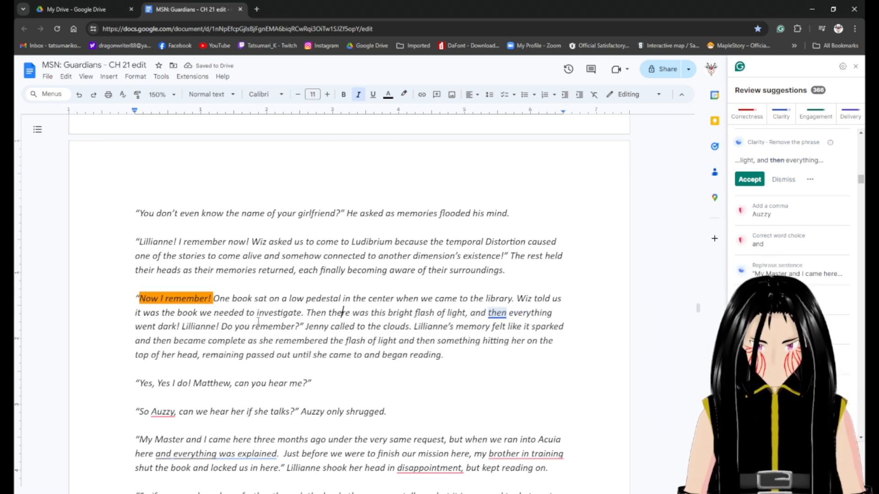
{"action": "key", "text": "Right"}
{"action": "key", "text": "Right"}
{"action": "key", "text": "Right"}
{"action": "key", "text": "Right"}
{"action": "key", "text": "Right"}
{"action": "key", "text": "Right"}
{"action": "key", "text": "Right"}
{"action": "key", "text": "Right"}
{"action": "key", "text": "Right"}
{"action": "key", "text": "Right"}
{"action": "key", "text": "Right"}
{"action": "key", "text": "Right"}
{"action": "key", "text": "Right"}
{"action": "key", "text": "Right"}
{"action": "key", "text": "Right"}
{"action": "key", "text": "Right"}
{"action": "key", "text": "Right"}
{"action": "key", "text": "Right"}
{"action": "key", "text": "Right"}
{"action": "key", "text": "Right"}
{"action": "key", "text": "Right"}
{"action": "key", "text": "Right"}
{"action": "key", "text": "Right"}
{"action": "key", "text": "Right"}
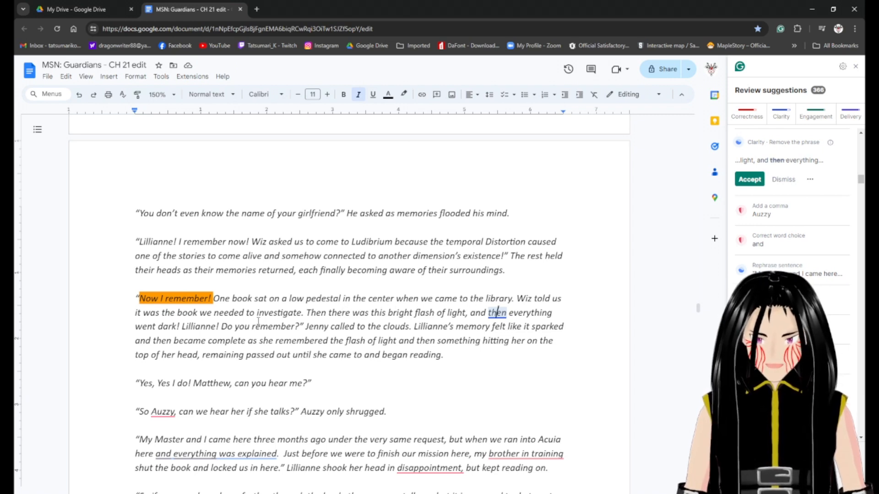
{"action": "key", "text": "Right"}
{"action": "key", "text": "Right"}
{"action": "key", "text": "Right"}
{"action": "key", "text": "Right"}
{"action": "key", "text": "Right"}
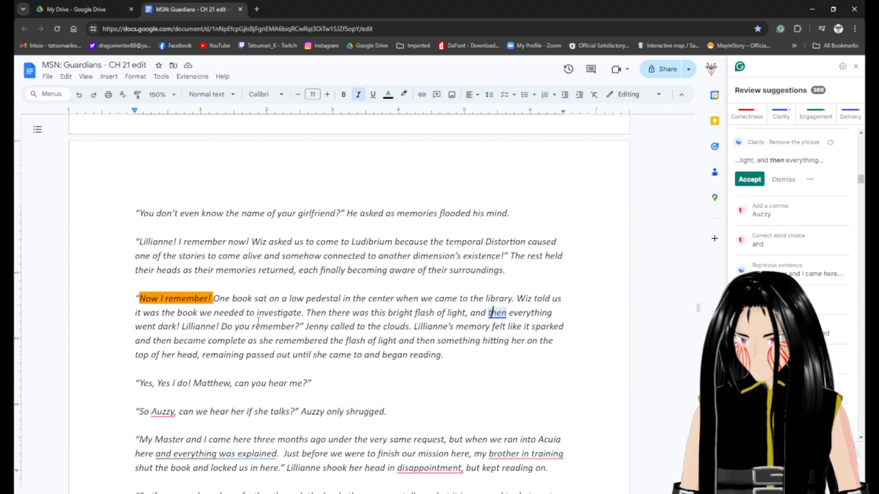
{"action": "key", "text": "BackSpace"}
{"action": "key", "text": "BackSpace"}
{"action": "key", "text": "BackSpace"}
{"action": "key", "text": "BackSpace"}
{"action": "key", "text": "BackSpace"}
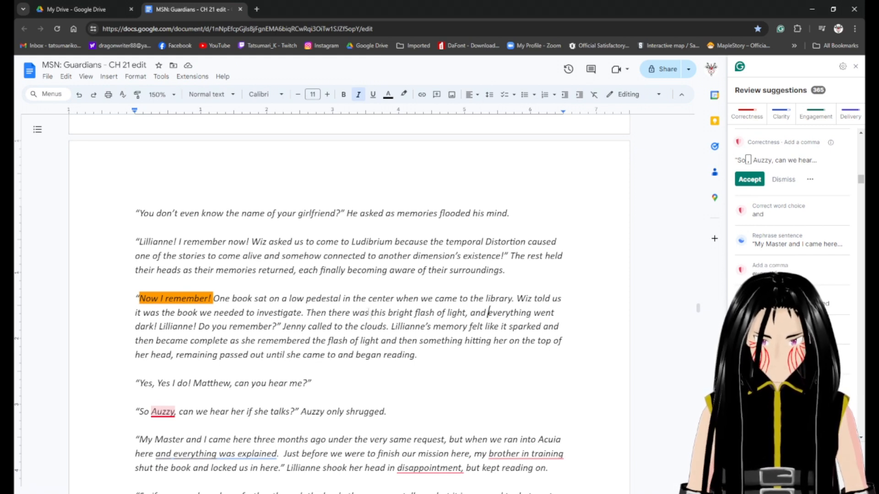
Remove the italics from "Lillianne's memory felt like it sparked" through the end of the paragraph.
{"action": "left_click", "coordinate": [392, 326]}
{"action": "key", "text": "ctrl+shift+Down"}
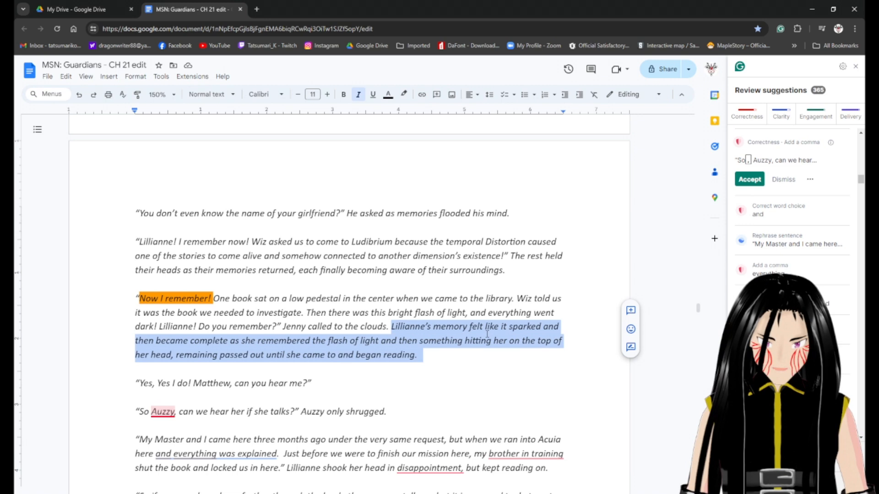
{"action": "key", "text": "ctrl+i"}
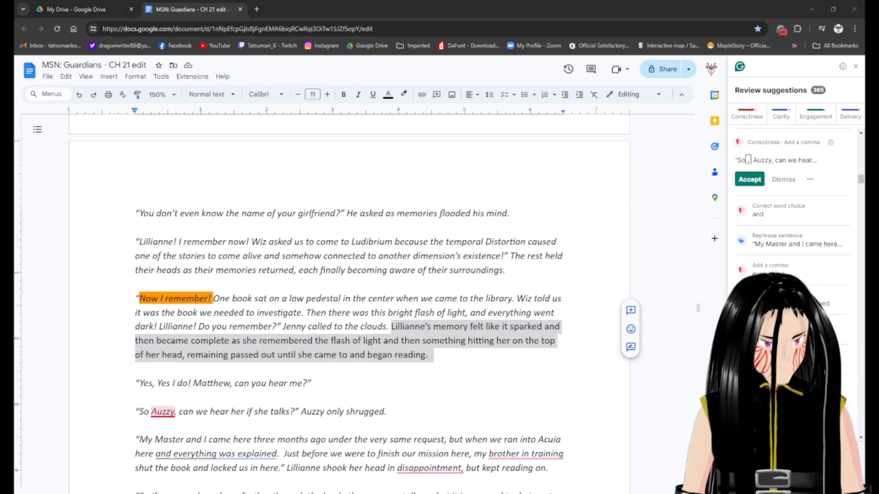
Set the document zoom to 200% and clear the text selection.
{"action": "left_click", "coordinate": [173, 94]}
{"action": "left_click", "coordinate": [174, 96]}
{"action": "left_click", "coordinate": [174, 97]}
{"action": "left_click", "coordinate": [160, 221]}
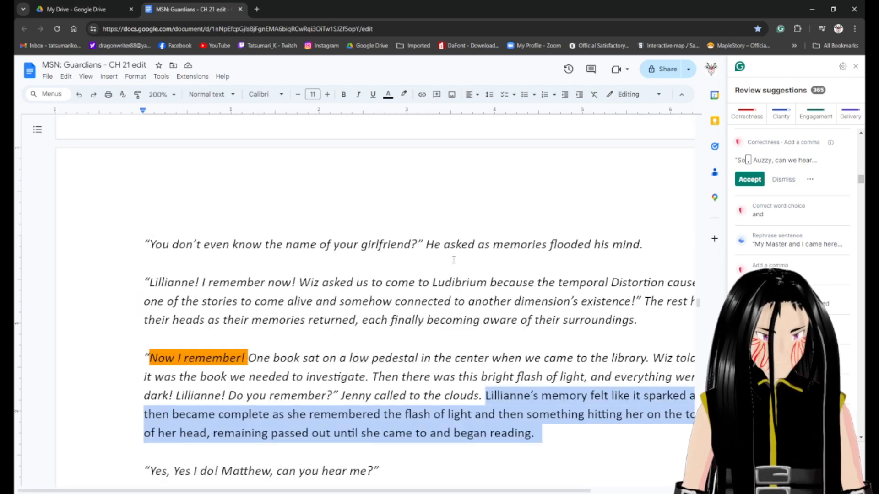
{"action": "left_click_drag", "start_coordinate": [435, 492], "coordinate": [483, 492]}
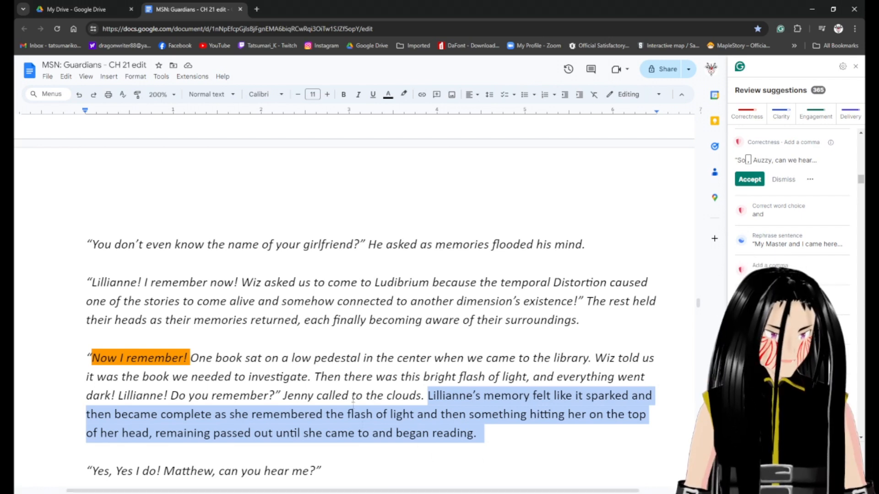
{"action": "left_click", "coordinate": [483, 391]}
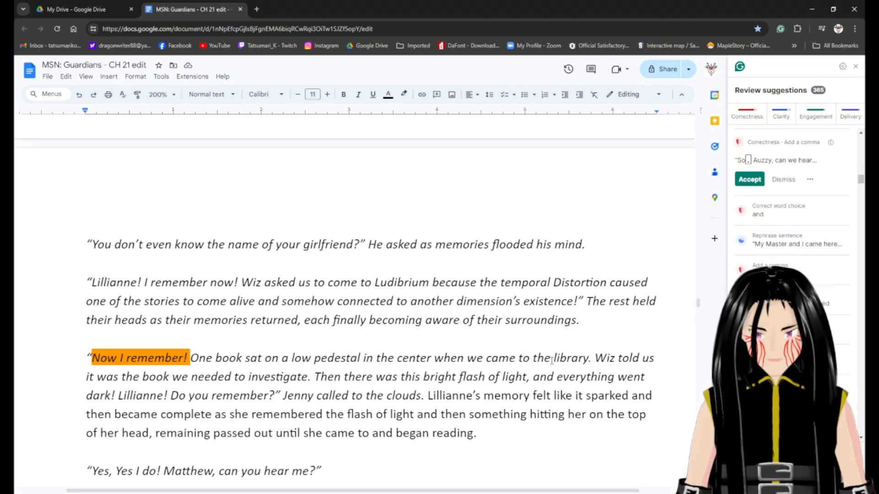
Replace "and" after "the flash of light" with a comma before "then something hitting her".
{"action": "scroll", "coordinate": [461, 352], "scroll_direction": "down", "scroll_amount": 2}
{"action": "scroll", "coordinate": [461, 352], "scroll_direction": "down", "scroll_amount": 1}
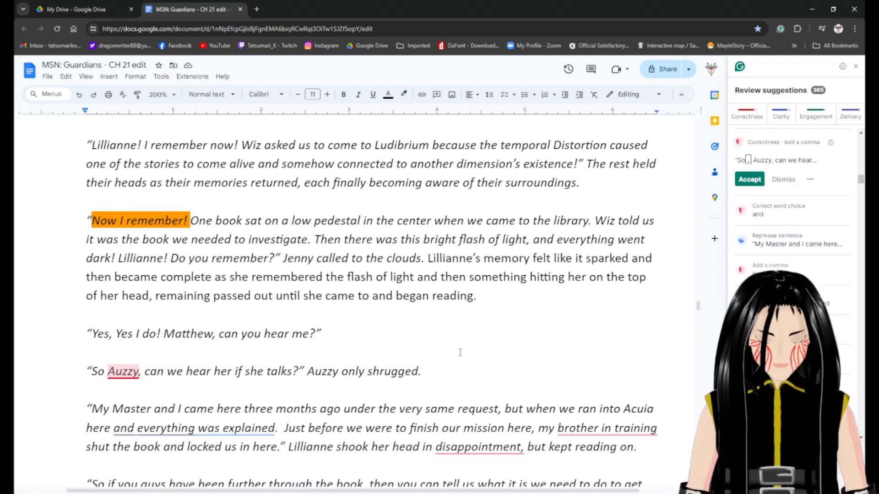
{"action": "left_click", "coordinate": [441, 277]}
{"action": "key", "text": "BackSpace"}
{"action": "key", "text": "BackSpace"}
{"action": "key", "text": "BackSpace"}
{"action": "key", "text": "BackSpace"}
{"action": "key", "text": "BackSpace"}
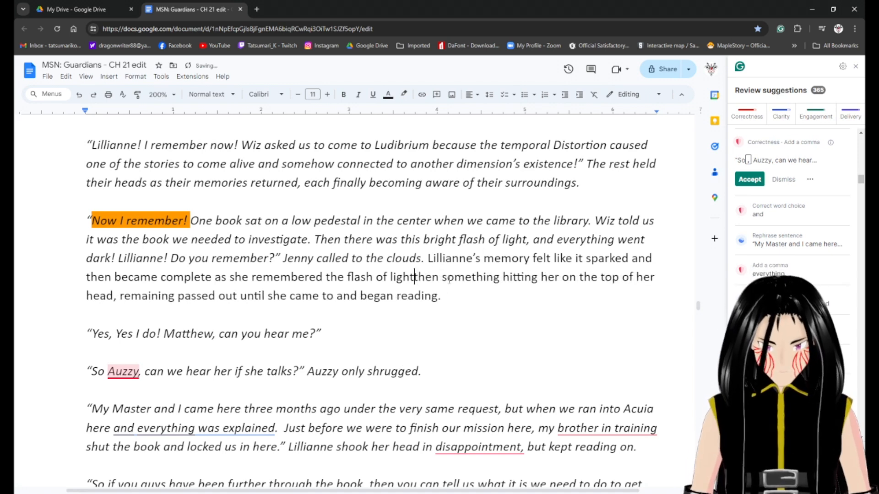
{"action": "type", "text": ","}
{"action": "key", "text": "Right"}
{"action": "key", "text": "Right"}
{"action": "key", "text": "Right"}
{"action": "key", "text": "Right"}
{"action": "key", "text": "Right"}
{"action": "left_click", "coordinate": [485, 278]}
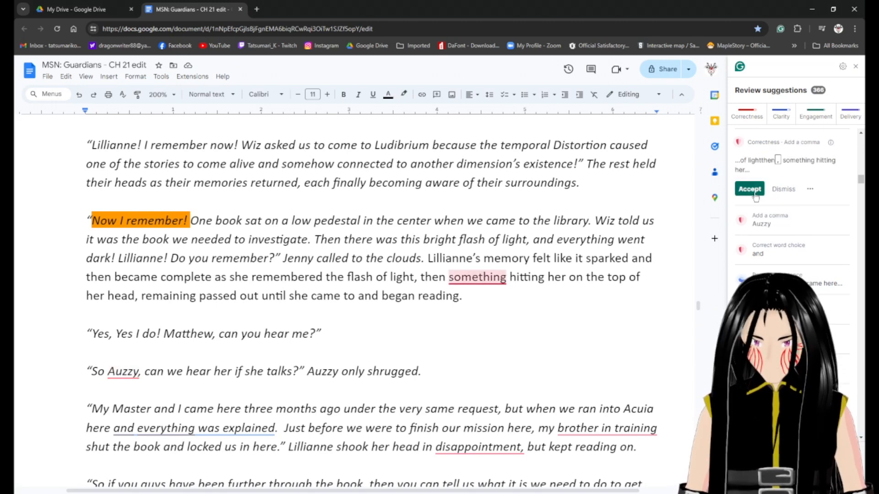
Remove the comma after "the flash of light" and put "and" back before "then something".
{"action": "left_click", "coordinate": [431, 296]}
{"action": "key", "text": "Up"}
{"action": "key", "text": "Up"}
{"action": "key", "text": "Left"}
{"action": "key", "text": "Down"}
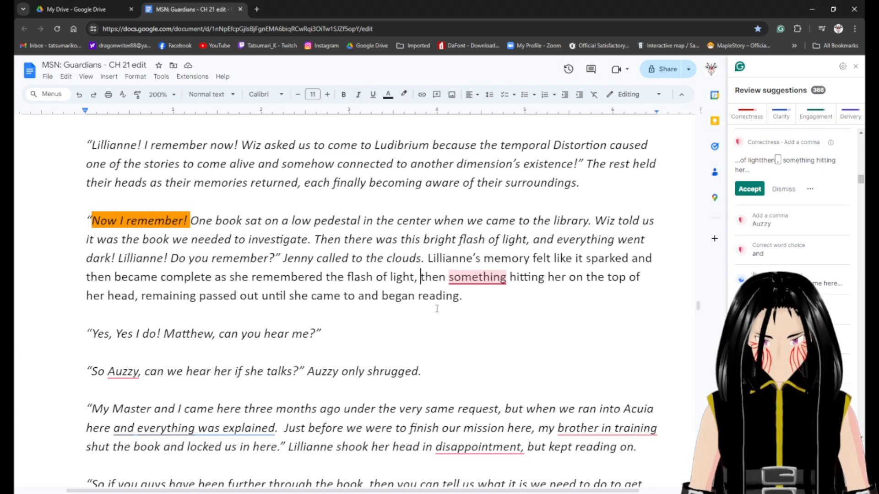
{"action": "key", "text": "BackSpace"}
{"action": "key", "text": "BackSpace"}
{"action": "type", "text": "and"}
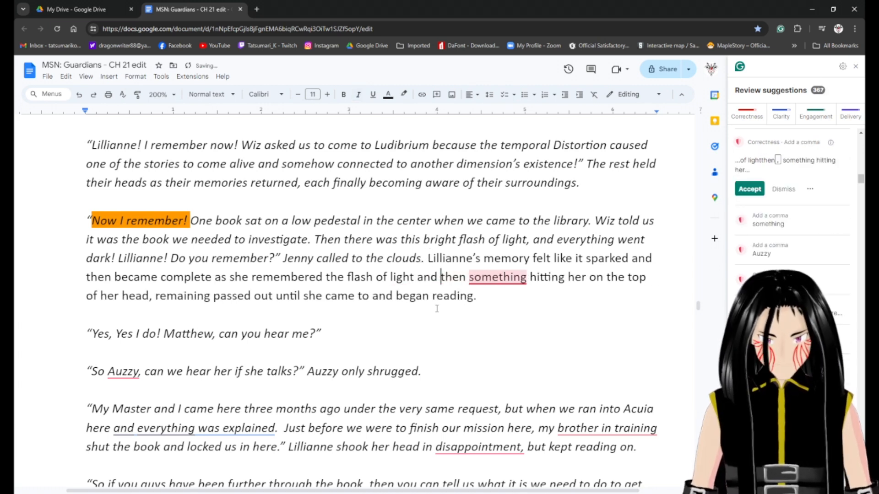
Replace "something hitting her on the top of her head" with "being struck over the head" after "the flash of light and then".
{"action": "key", "text": "Right"}
{"action": "key", "text": "Right"}
{"action": "key", "text": "Right"}
{"action": "key", "text": "Right"}
{"action": "key", "text": "Right"}
{"action": "key", "text": "Right"}
{"action": "key", "text": "Right"}
{"action": "key", "text": "Right"}
{"action": "key", "text": "Right"}
{"action": "key", "text": "Right"}
{"action": "key", "text": "Right"}
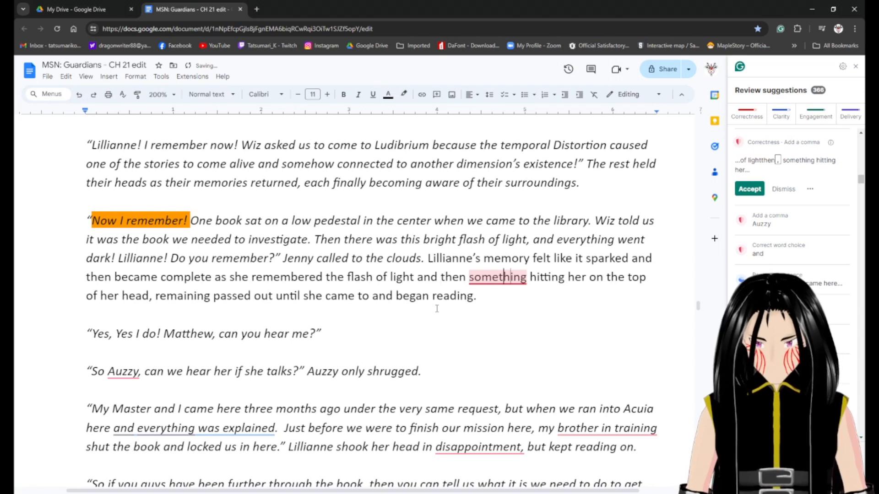
{"action": "key", "text": "Left"}
{"action": "key", "text": "Left"}
{"action": "key", "text": "Left"}
{"action": "key", "text": "Left"}
{"action": "key", "text": "Left"}
{"action": "key", "text": "Left"}
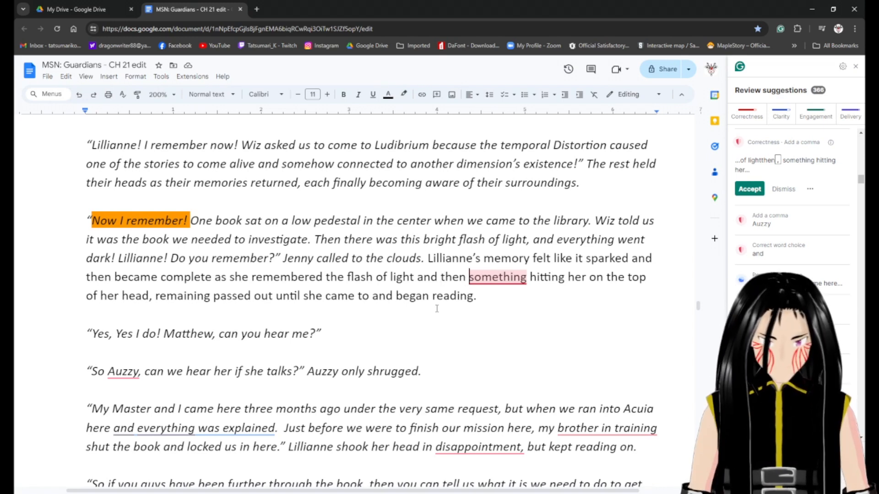
{"action": "key", "text": "ctrl+shift+Right"}
{"action": "key", "text": "ctrl+shift+Right"}
{"action": "key", "text": "ctrl+shift+Right"}
{"action": "key", "text": "ctrl+shift+Right"}
{"action": "key", "text": "ctrl+shift+Right"}
{"action": "key", "text": "ctrl+shift+Right"}
{"action": "key", "text": "ctrl+shift+Right"}
{"action": "key", "text": "ctrl+shift+Right"}
{"action": "key", "text": "ctrl+shift+Right"}
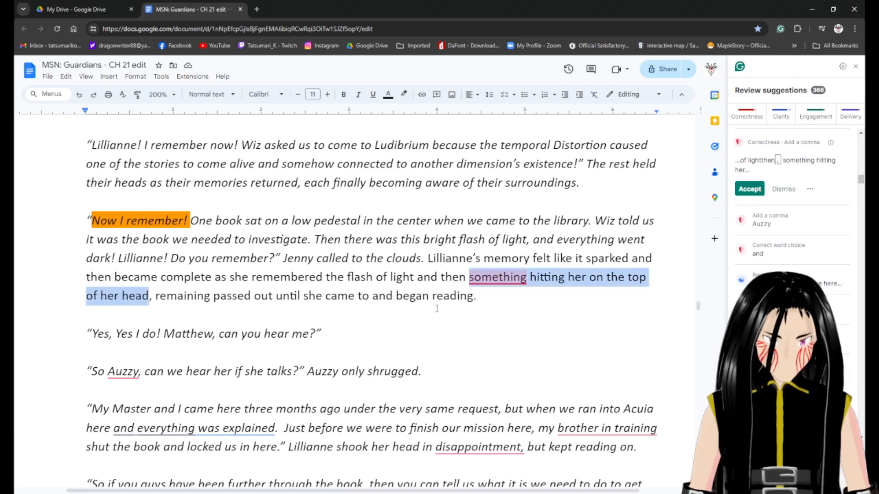
{"action": "type", "text": "being struck ov"}
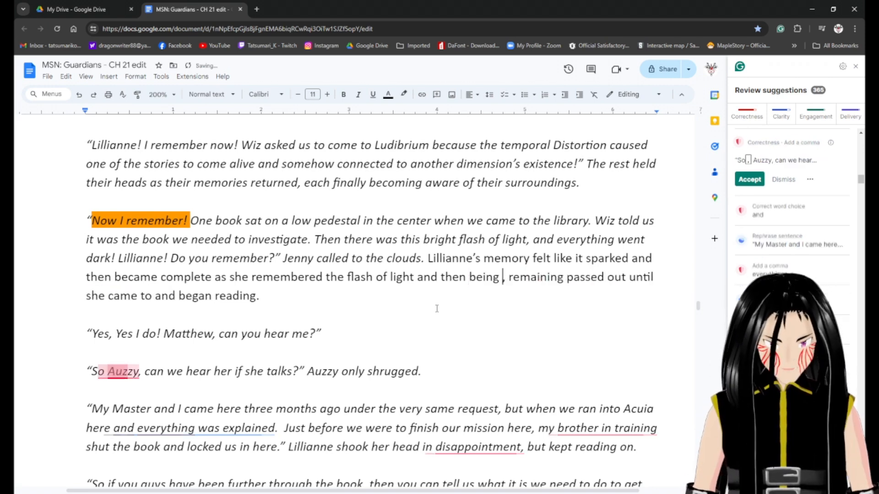
{"action": "type", "text": "er the head,"}
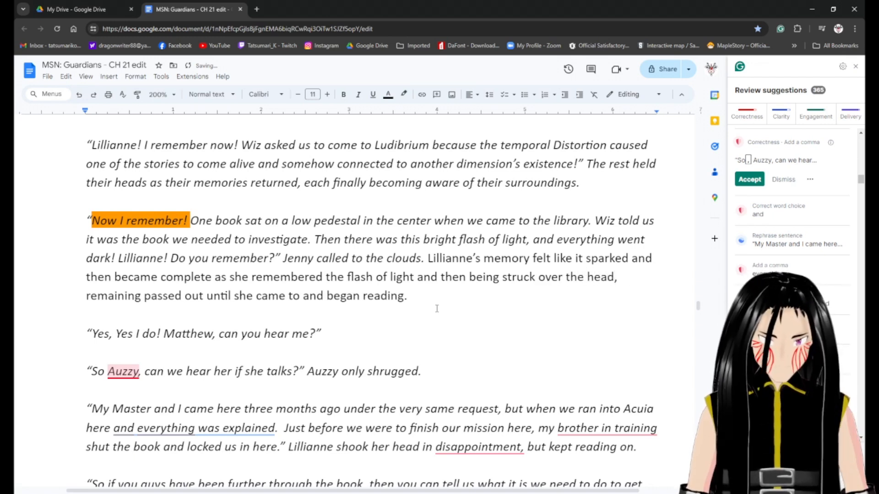
Replace ", remaining passed out" after "struck over the head" with "and passed out," before "until she came to".
{"action": "key", "text": "Down"}
{"action": "key", "text": "Left"}
{"action": "key", "text": "Left"}
{"action": "key", "text": "Left"}
{"action": "key", "text": "Left"}
{"action": "key", "text": "Left"}
{"action": "key", "text": "Left"}
{"action": "key", "text": "Left"}
{"action": "key", "text": "Left"}
{"action": "key", "text": "Left"}
{"action": "key", "text": "Left"}
{"action": "key", "text": "Left"}
{"action": "key", "text": "Left"}
{"action": "key", "text": "Left"}
{"action": "key", "text": "Left"}
{"action": "key", "text": "Left"}
{"action": "key", "text": "Left"}
{"action": "key", "text": "Left"}
{"action": "key", "text": "Left"}
{"action": "key", "text": "Left"}
{"action": "key", "text": "Left"}
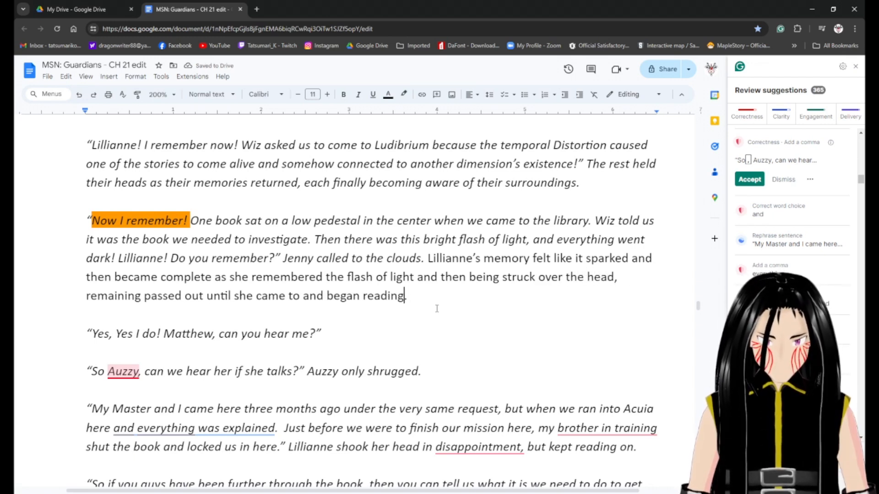
{"action": "key", "text": "Left"}
{"action": "key", "text": "Left"}
{"action": "key", "text": "Left"}
{"action": "key", "text": "Left"}
{"action": "key", "text": "Left"}
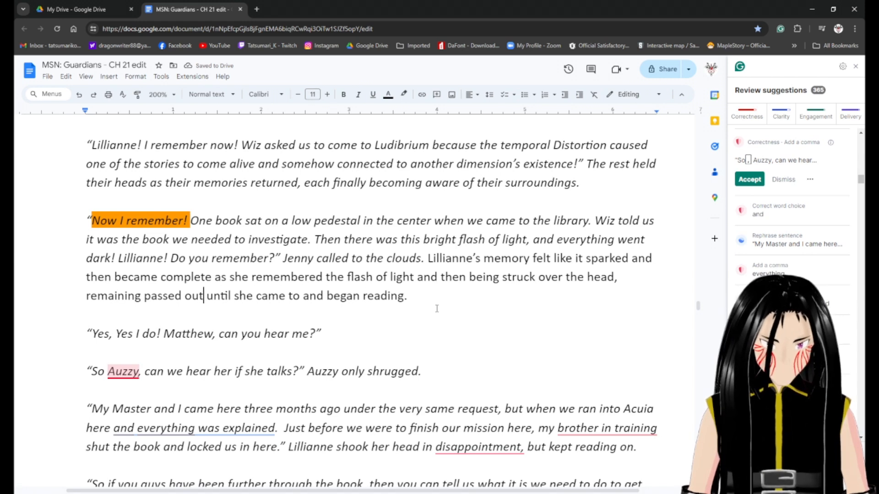
{"action": "key", "text": "Home"}
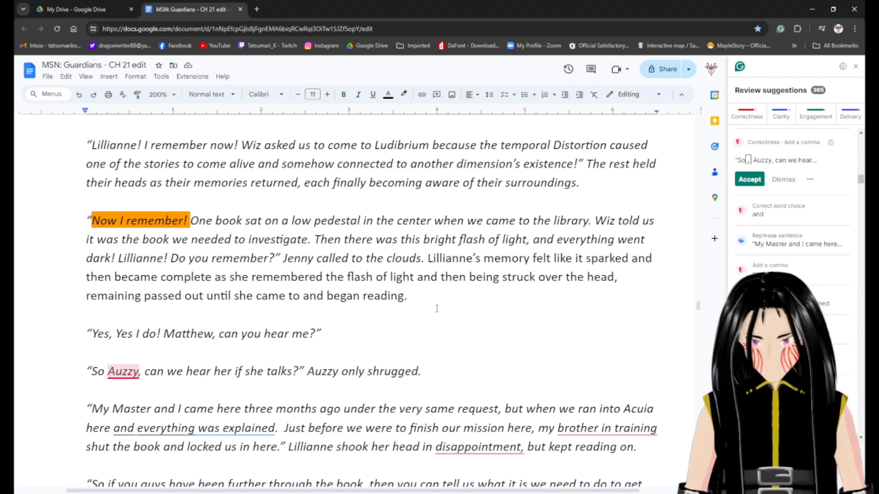
{"action": "key", "text": "BackSpace"}
{"action": "key", "text": "BackSpace"}
{"action": "type", "text": "and passed "}
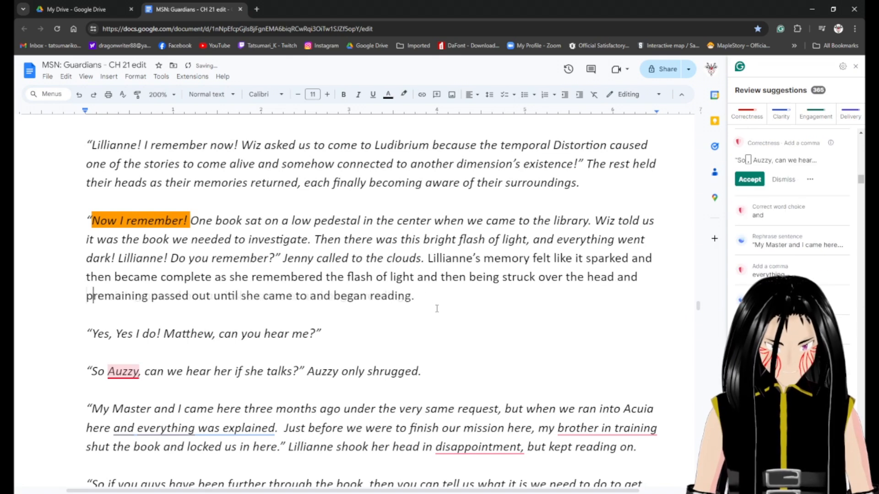
{"action": "type", "text": "out"}
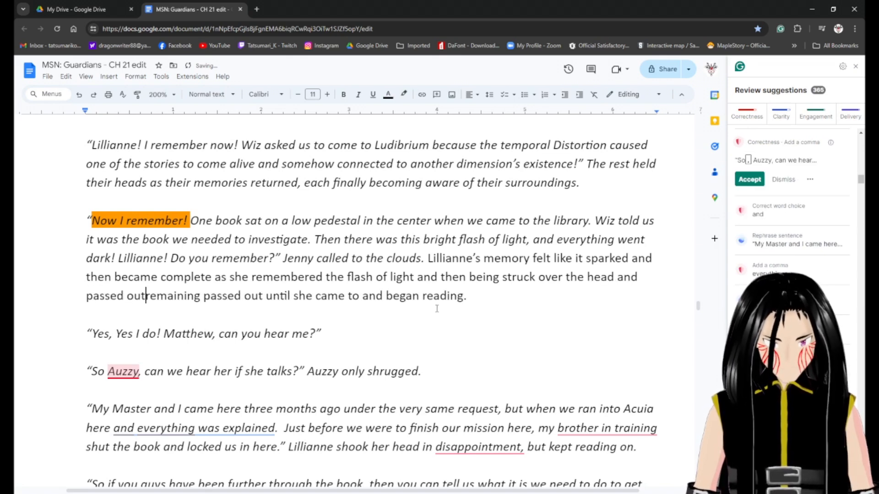
{"action": "type", "text": ","}
{"action": "key", "text": "ctrl+shift+Right"}
{"action": "key", "text": "ctrl+shift+Right"}
{"action": "key", "text": "ctrl+shift+Right"}
{"action": "key", "text": "BackSpace"}
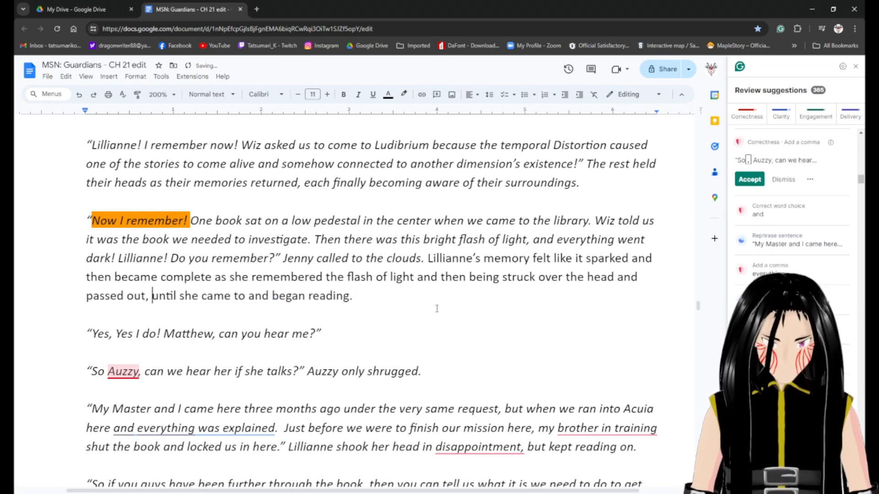
Accept the Grammarly suggestion to remove the comma after "passed out".
{"action": "key", "text": "Left"}
{"action": "key", "text": "Left"}
{"action": "key", "text": "Left"}
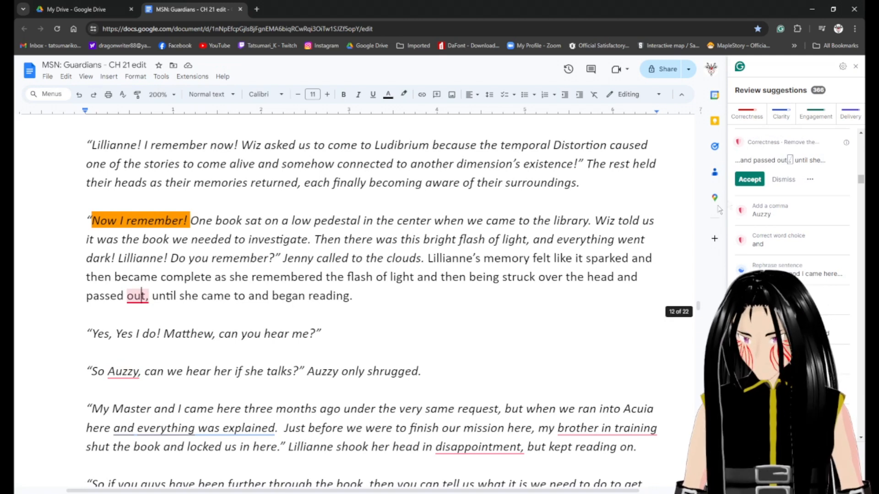
{"action": "left_click", "coordinate": [745, 181]}
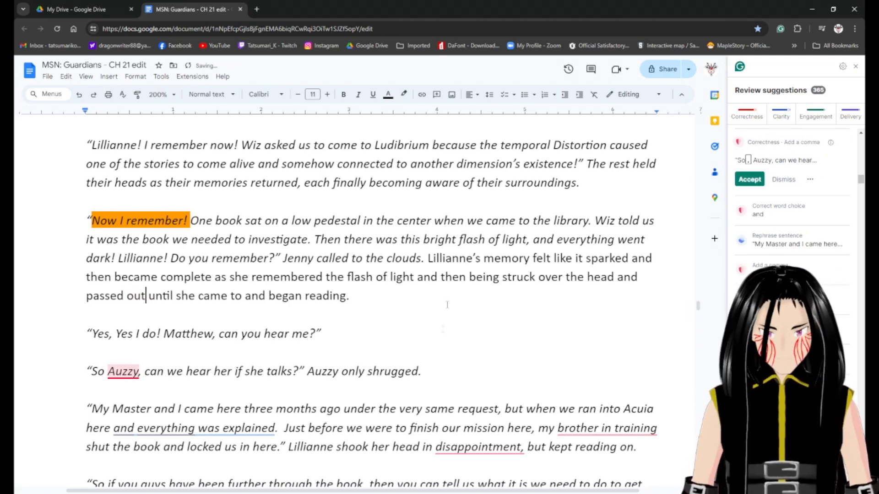
Remove the italics from the dialogue line "Yes, Yes I do! Matthew, can you hear me?".
{"action": "left_click", "coordinate": [331, 338]}
{"action": "key", "text": "shift+Home"}
{"action": "key", "text": "ctrl+i"}
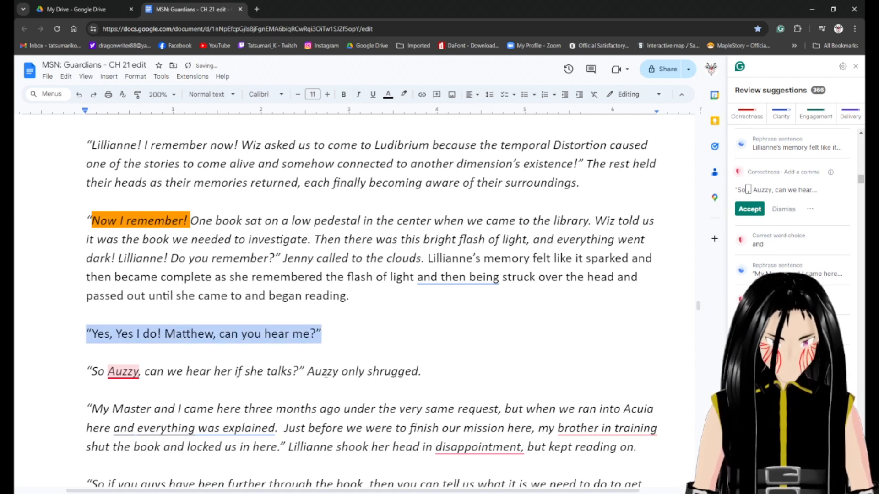
Add "She called at the book, but they seemed unaware of her shouting." after "Matthew, can you hear me?".
{"action": "key", "text": "Right"}
{"action": "type", "text": "She "}
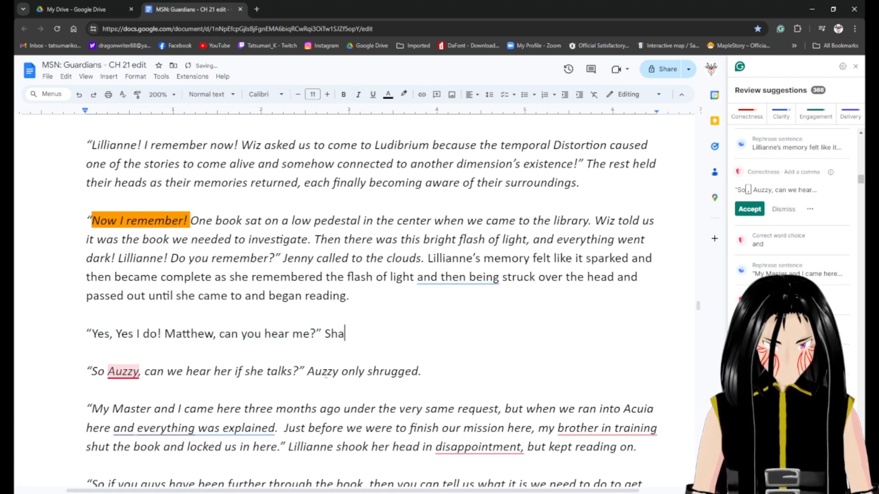
{"action": "type", "text": "calle"}
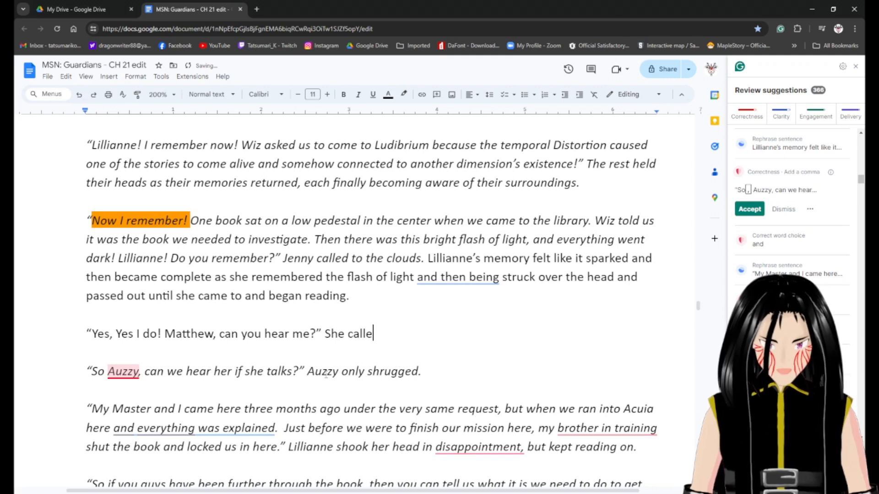
{"action": "type", "text": "d at the book"}
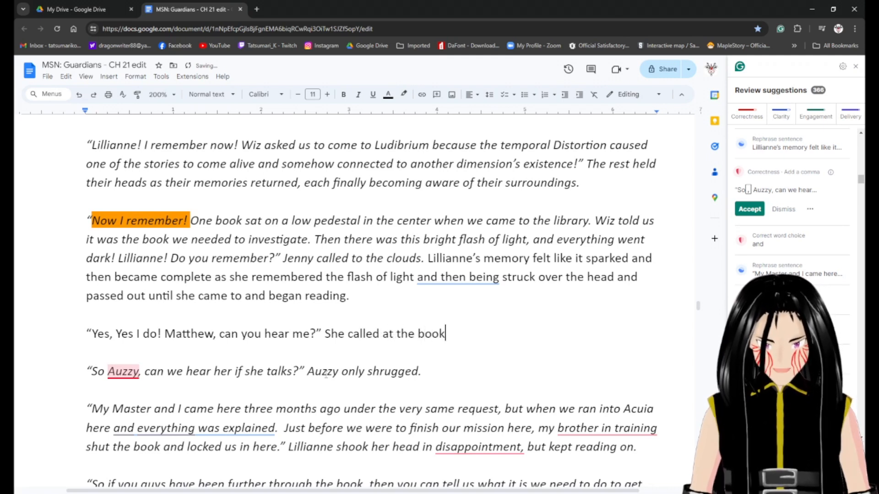
{"action": "type", "text": ", but "}
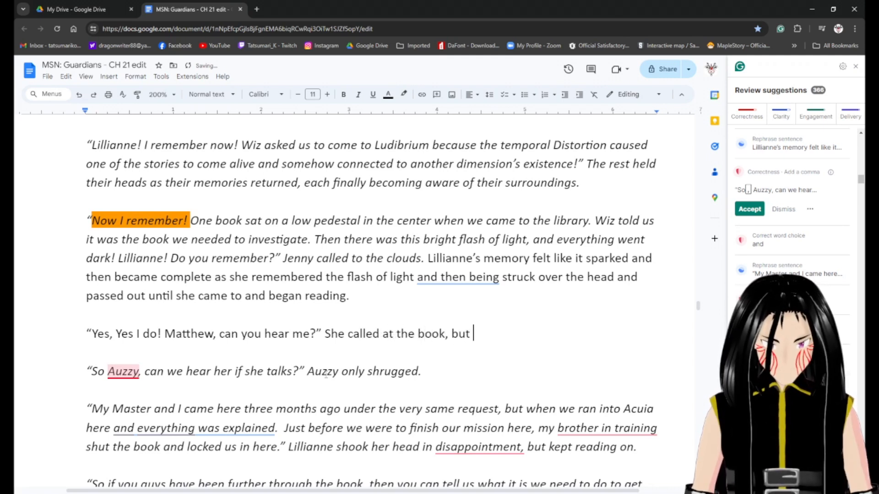
{"action": "type", "text": "they seemed "}
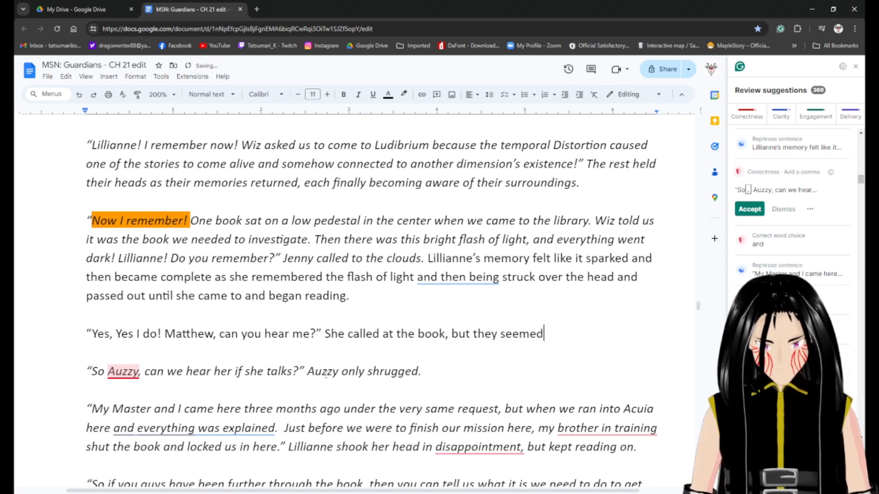
{"action": "type", "text": "unaway"}
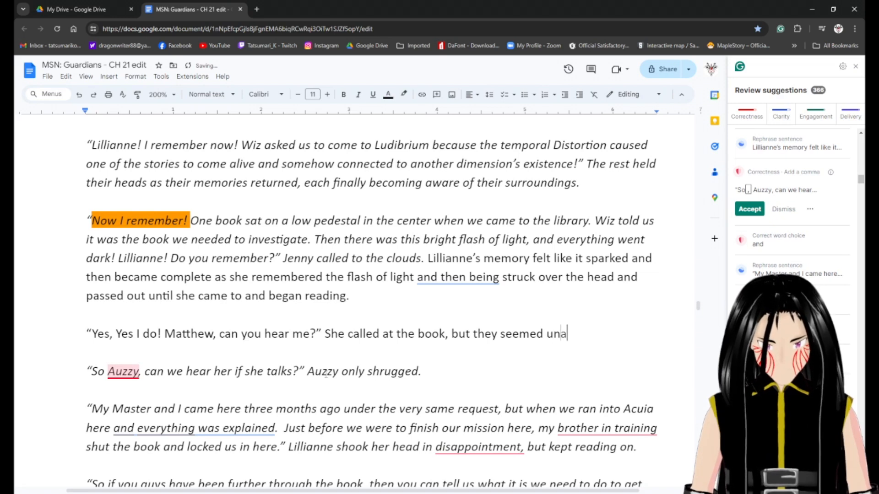
{"action": "key", "text": "BackSpace"}
{"action": "type", "text": "re a"}
{"action": "key", "text": "BackSpace"}
{"action": "type", "text": "of her "}
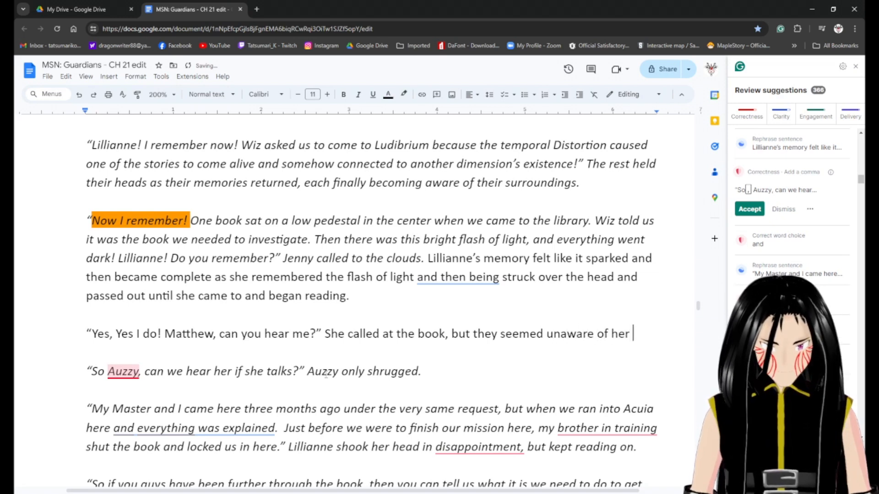
{"action": "type", "text": "shouting."}
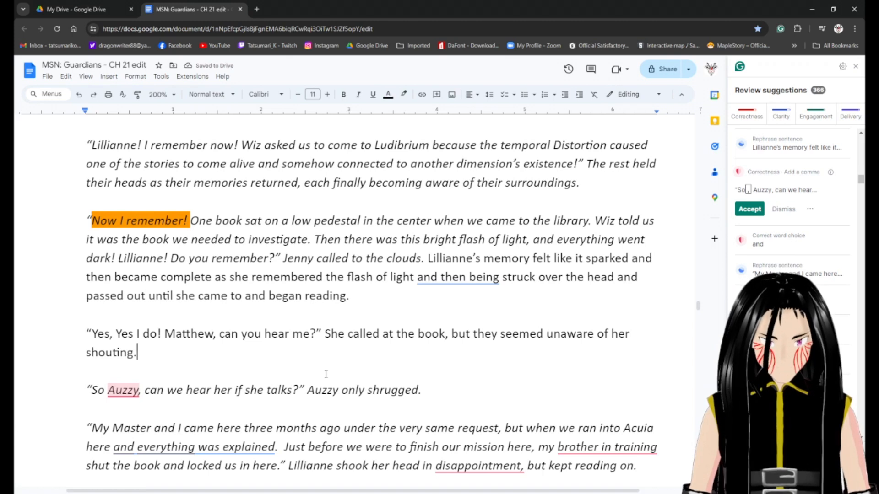
Insert a comma after "So" in the line "So Auzzy, can we hear her if she talks?".
{"action": "key", "text": "Down"}
{"action": "key", "text": "Down"}
{"action": "key", "text": "Left"}
{"action": "key", "text": "Left"}
{"action": "key", "text": "Left"}
{"action": "key", "text": "Left"}
{"action": "key", "text": "Left"}
{"action": "key", "text": "Left"}
{"action": "key", "text": "Left"}
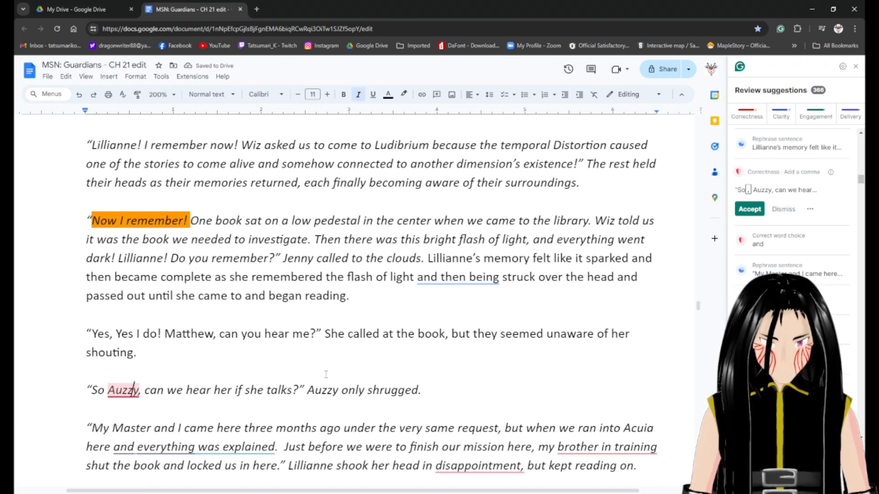
{"action": "type", "text": ","}
Add the dialogue tag "Jenny asked." after "can we hear her if she talks?" and before "Auzzy only shrugged.".
{"action": "key", "text": "Right"}
{"action": "key", "text": "Right"}
{"action": "key", "text": "Right"}
{"action": "key", "text": "Right"}
{"action": "key", "text": "Right"}
{"action": "key", "text": "Right"}
{"action": "key", "text": "Right"}
{"action": "key", "text": "Right"}
{"action": "key", "text": "Right"}
{"action": "key", "text": "Right"}
{"action": "key", "text": "Right"}
{"action": "key", "text": "Right"}
{"action": "key", "text": "Right"}
{"action": "key", "text": "Right"}
{"action": "key", "text": "Right"}
{"action": "key", "text": "Right"}
{"action": "key", "text": "Right"}
{"action": "key", "text": "Right"}
{"action": "key", "text": "Right"}
{"action": "key", "text": "Right"}
{"action": "key", "text": "Right"}
{"action": "key", "text": "Right"}
{"action": "key", "text": "Right"}
{"action": "key", "text": "Right"}
{"action": "key", "text": "Right"}
{"action": "key", "text": "Right"}
{"action": "key", "text": "Right"}
{"action": "key", "text": "Right"}
{"action": "key", "text": "Right"}
{"action": "key", "text": "Right"}
{"action": "key", "text": "Right"}
{"action": "key", "text": "Right"}
{"action": "key", "text": "Right"}
{"action": "key", "text": "Right"}
{"action": "key", "text": "Right"}
{"action": "key", "text": "Right"}
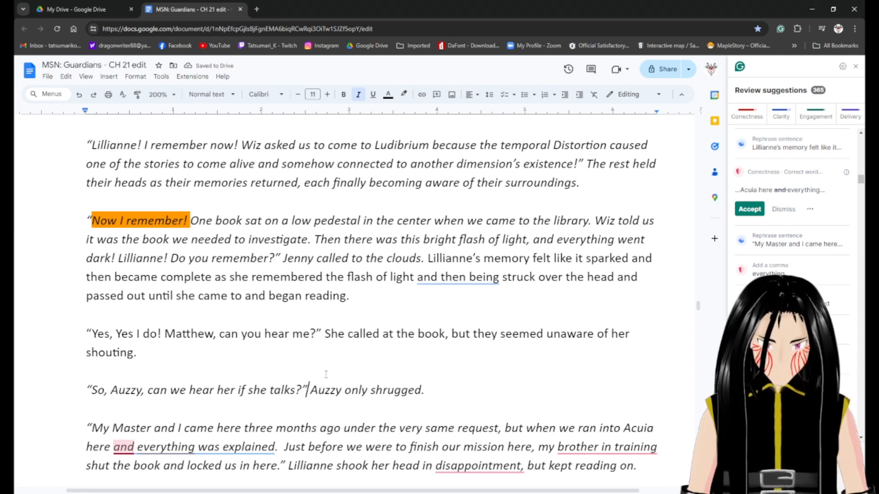
{"action": "type", "text": "Jenny asked."}
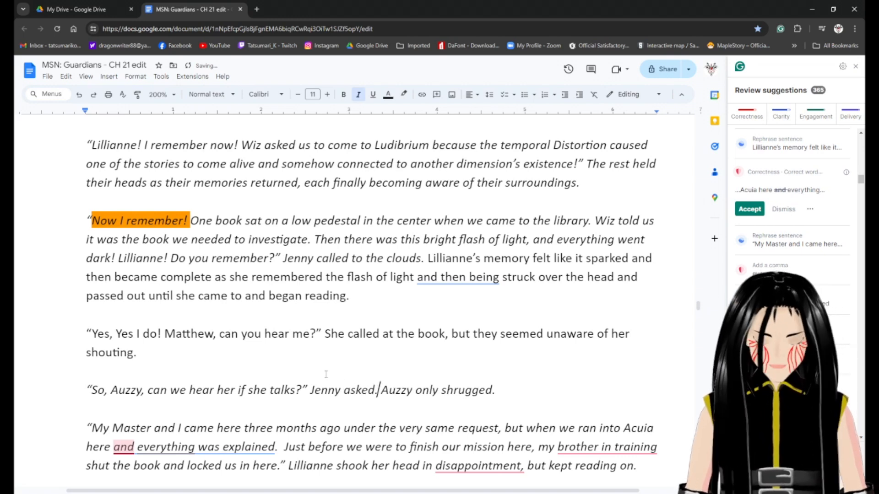
Accept Grammarly's clarity rewrite so the sentence about Lillianne's memory reads "flash of light, was struck over the head, and passed out".
{"action": "left_click", "coordinate": [444, 277]}
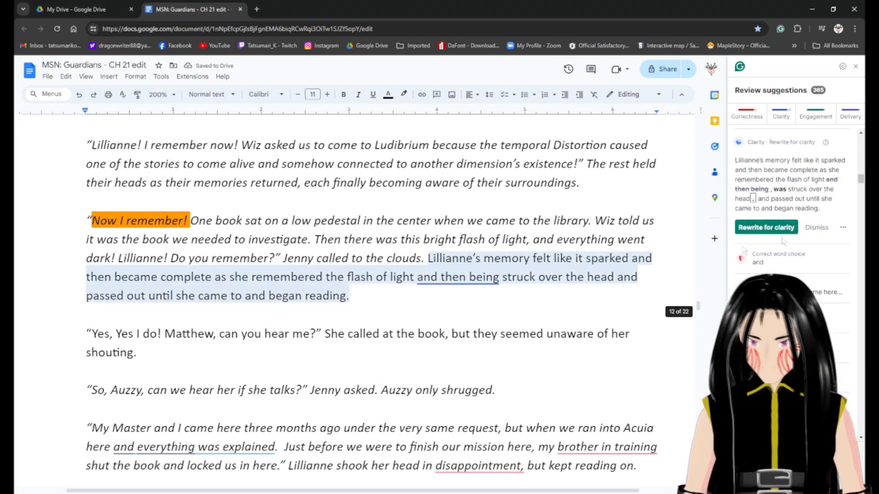
{"action": "left_click", "coordinate": [766, 228]}
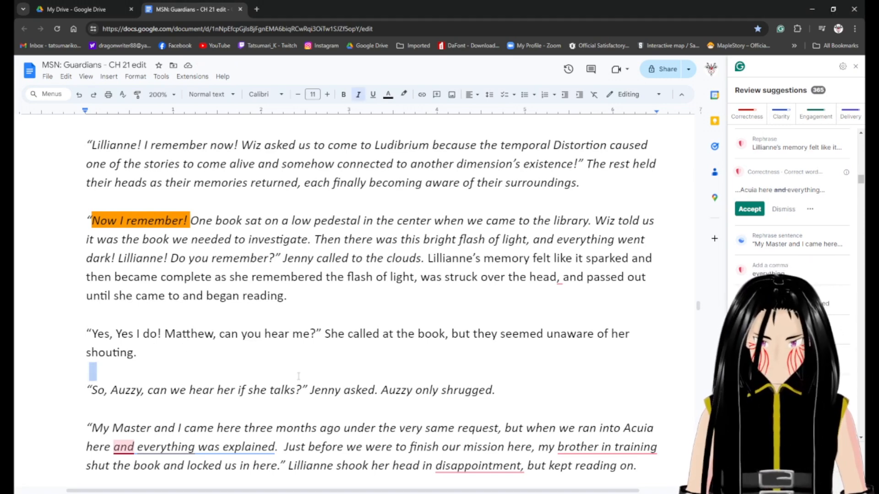
{"action": "left_click", "coordinate": [276, 374]}
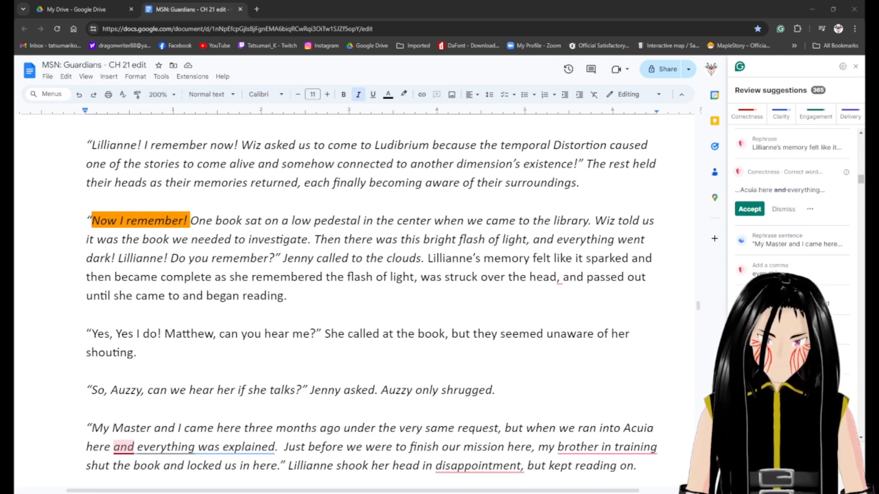
Replace "and" with ", he" after "when we ran into Acuia here" in the "My Master and I" paragraph.
{"action": "scroll", "coordinate": [371, 298], "scroll_direction": "down", "scroll_amount": 2}
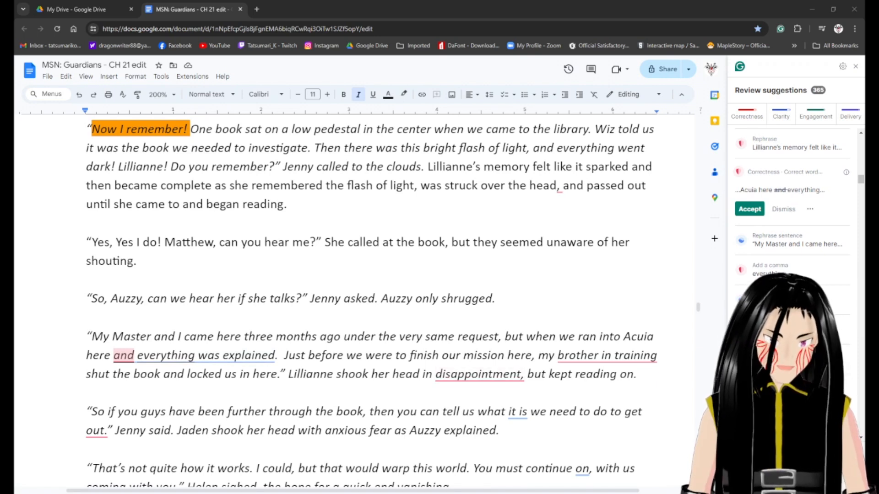
{"action": "left_click", "coordinate": [114, 356]}
{"action": "key", "text": "Right"}
{"action": "key", "text": "Right"}
{"action": "key", "text": "Right"}
{"action": "key", "text": "Right"}
{"action": "key", "text": "BackSpace"}
{"action": "key", "text": "BackSpace"}
{"action": "key", "text": "BackSpace"}
{"action": "key", "text": "BackSpace"}
{"action": "key", "text": "BackSpace"}
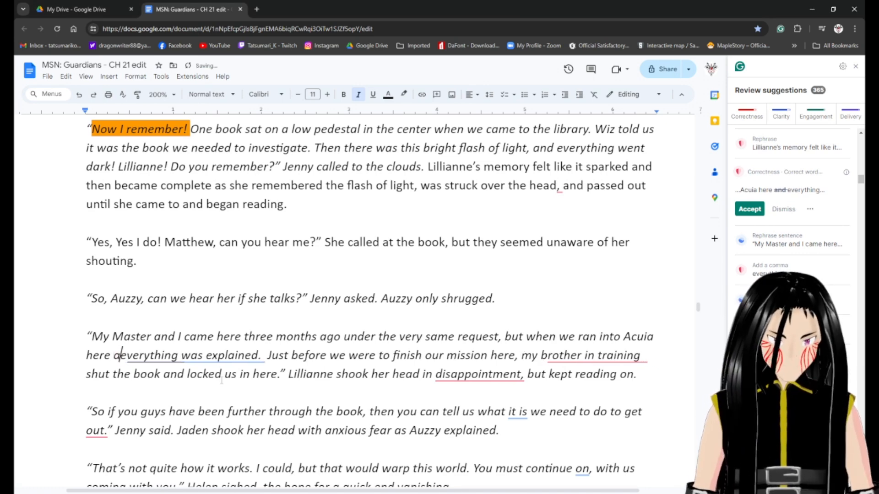
{"action": "type", "text": ", he"}
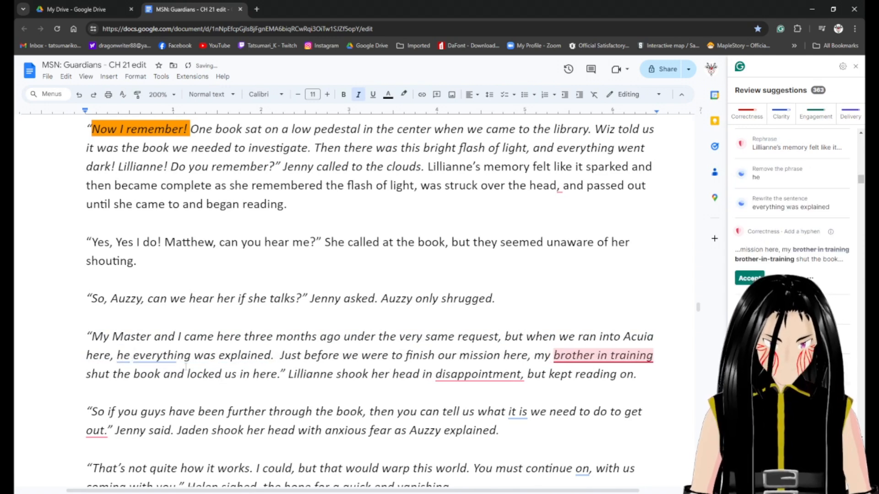
Reword "everything was explained" to "explained everything" so the clause reads "he explained everything".
{"action": "key", "text": "Right"}
{"action": "key", "text": "Right"}
{"action": "key", "text": "Right"}
{"action": "key", "text": "Right"}
{"action": "key", "text": "Right"}
{"action": "key", "text": "Right"}
{"action": "key", "text": "Right"}
{"action": "key", "text": "Right"}
{"action": "key", "text": "Right"}
{"action": "key", "text": "Right"}
{"action": "key", "text": "Right"}
{"action": "key", "text": "Right"}
{"action": "key", "text": "Right"}
{"action": "key", "text": "Right"}
{"action": "key", "text": "Right"}
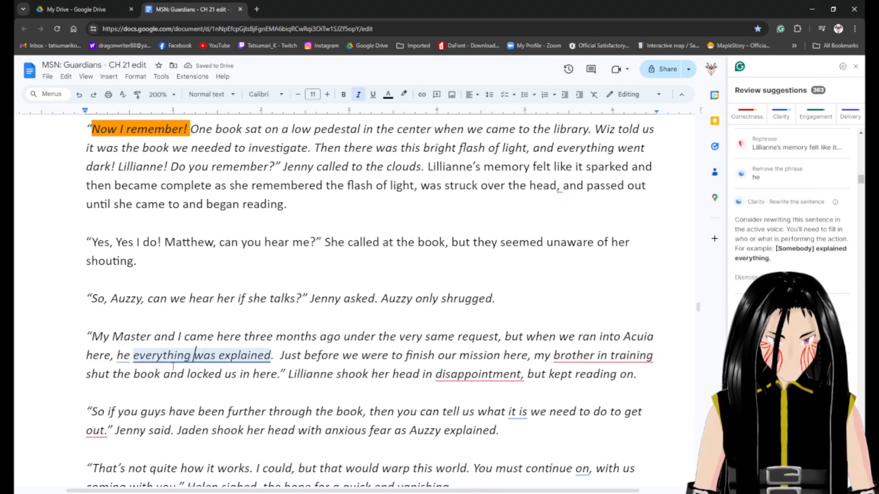
{"action": "key", "text": "Right"}
{"action": "key", "text": "Right"}
{"action": "key", "text": "Right"}
{"action": "key", "text": "Right"}
{"action": "key", "text": "Right"}
{"action": "key", "text": "Right"}
{"action": "key", "text": "Right"}
{"action": "key", "text": "Right"}
{"action": "key", "text": "Right"}
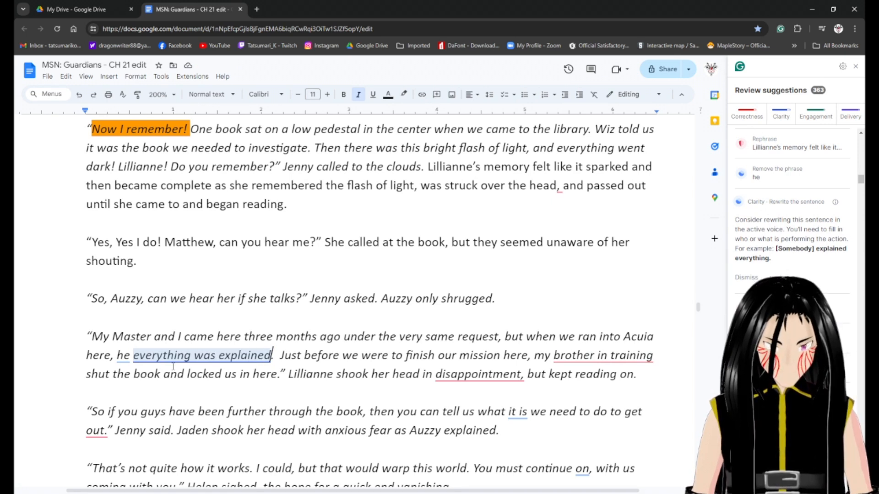
{"action": "key", "text": "ctrl+shift+Left"}
{"action": "key", "text": "ctrl+shift+Left"}
{"action": "key", "text": "ctrl+shift+Left"}
{"action": "key", "text": "ctrl+shift+Left"}
{"action": "key", "text": "ctrl+shift+Right"}
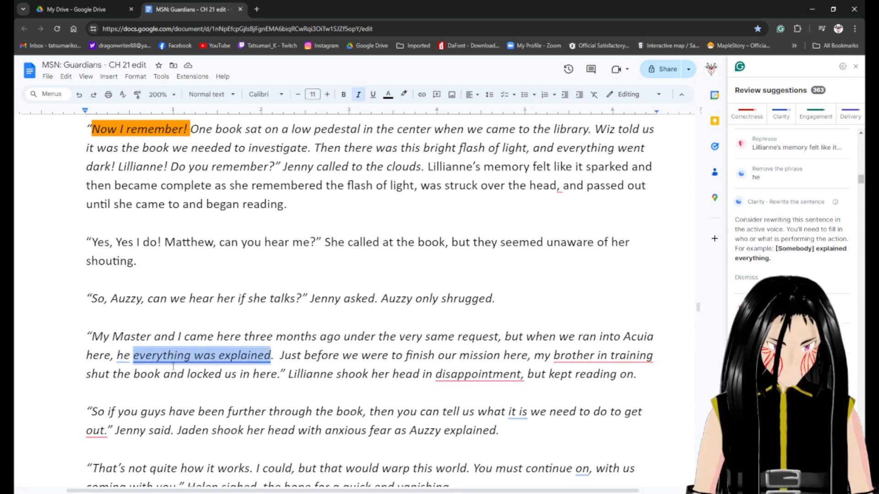
{"action": "key", "text": "Left"}
{"action": "key", "text": "ctrl+shift+Right"}
{"action": "key", "text": "ctrl+shift+Right"}
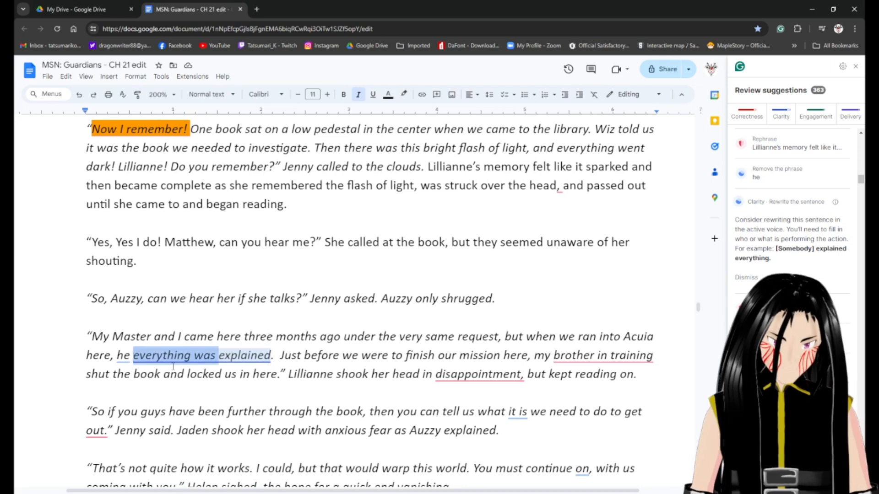
{"action": "key", "text": "BackSpace"}
{"action": "key", "text": "Left"}
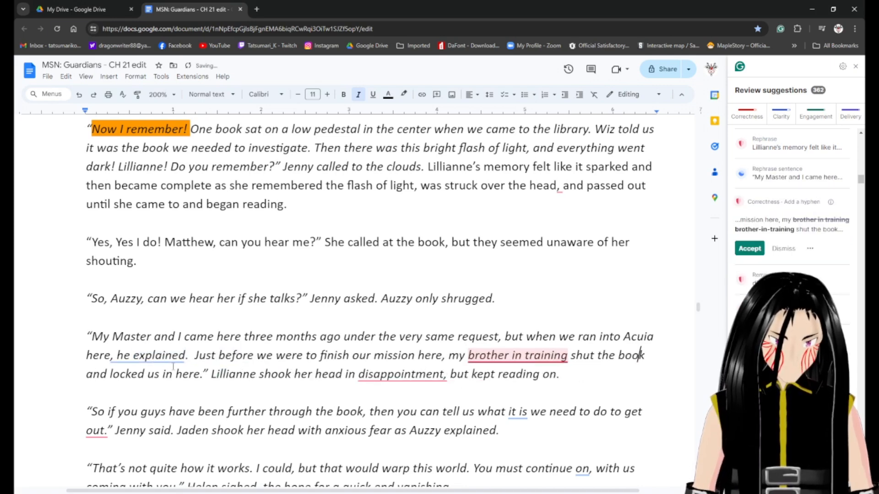
{"action": "left_click", "coordinate": [186, 361]}
{"action": "type", "text": "e"}
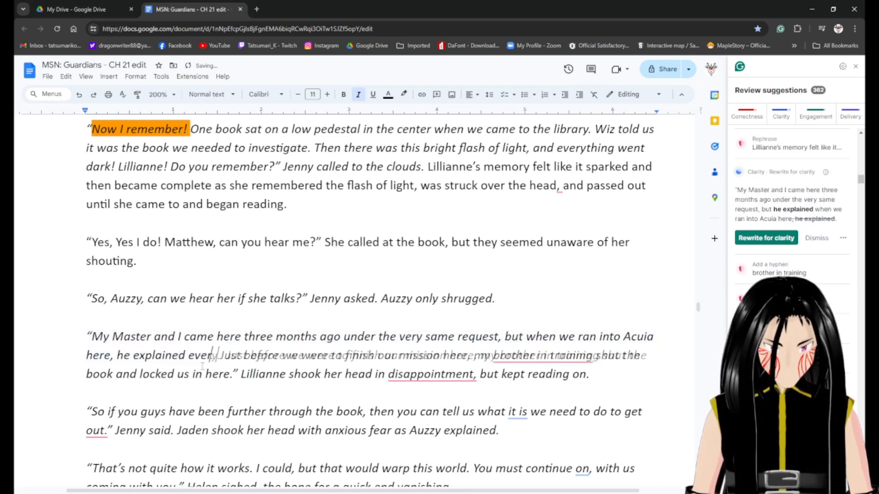
{"action": "type", "text": "verything"}
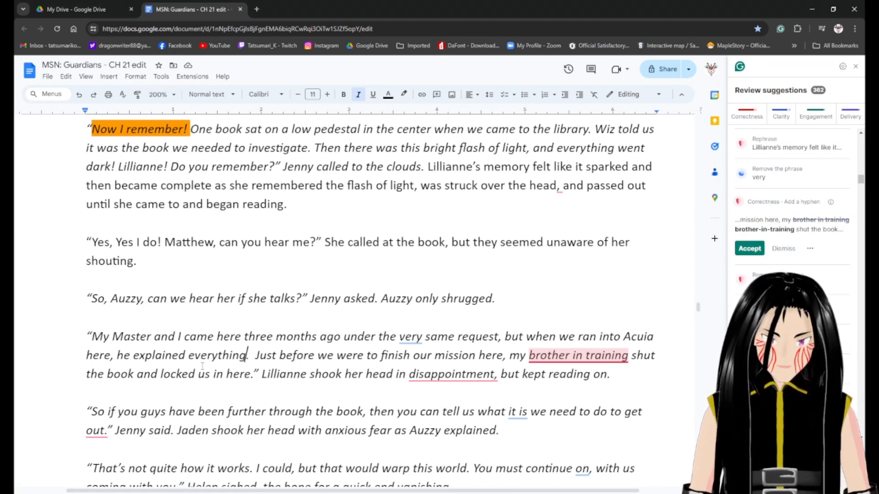
Delete "here" after "finish our mission" and accept Grammarly's hyphenation of "brother-in-training".
{"action": "left_click", "coordinate": [501, 355]}
{"action": "key", "text": "BackSpace"}
{"action": "key", "text": "BackSpace"}
{"action": "key", "text": "BackSpace"}
{"action": "key", "text": "BackSpace"}
{"action": "key", "text": "BackSpace"}
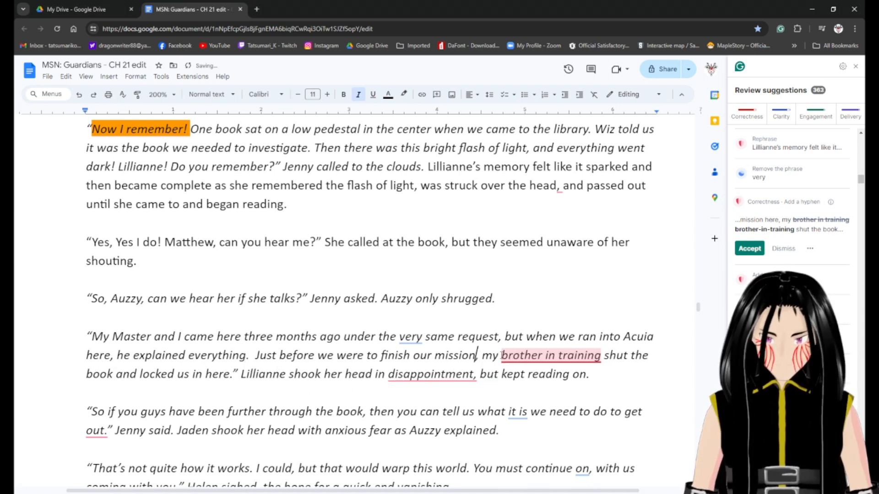
{"action": "left_click", "coordinate": [543, 357]}
{"action": "left_click", "coordinate": [754, 249]}
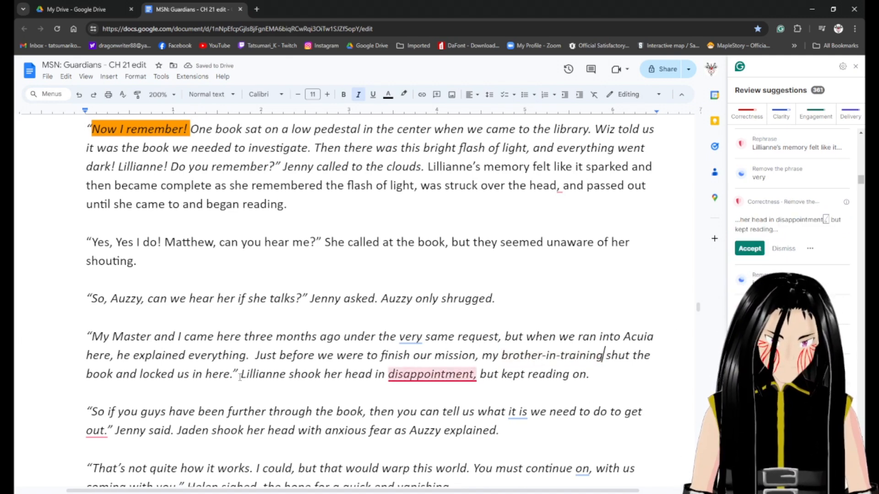
Remove the italics from "Lillianne shook her head in disappointment, but kept reading on." and accept Grammarly's removal of the comma after "disappointment".
{"action": "key", "text": "Right"}
{"action": "key", "text": "shift+Down"}
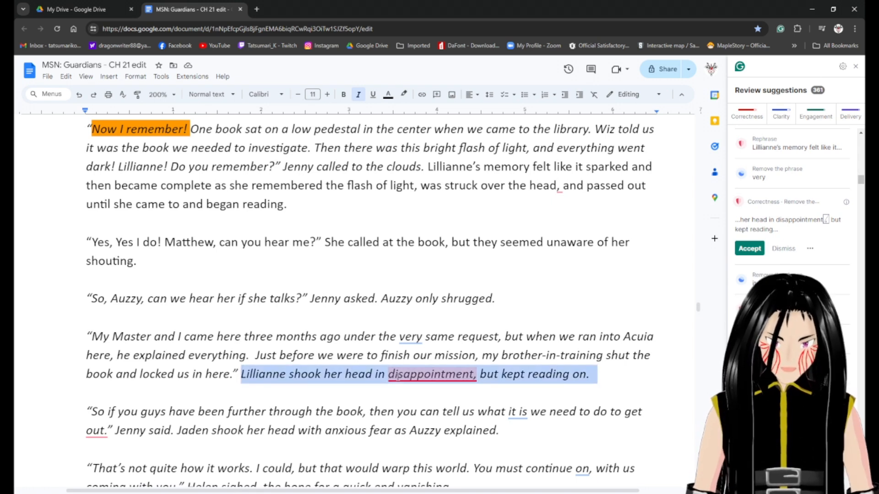
{"action": "key", "text": "ctrl+i"}
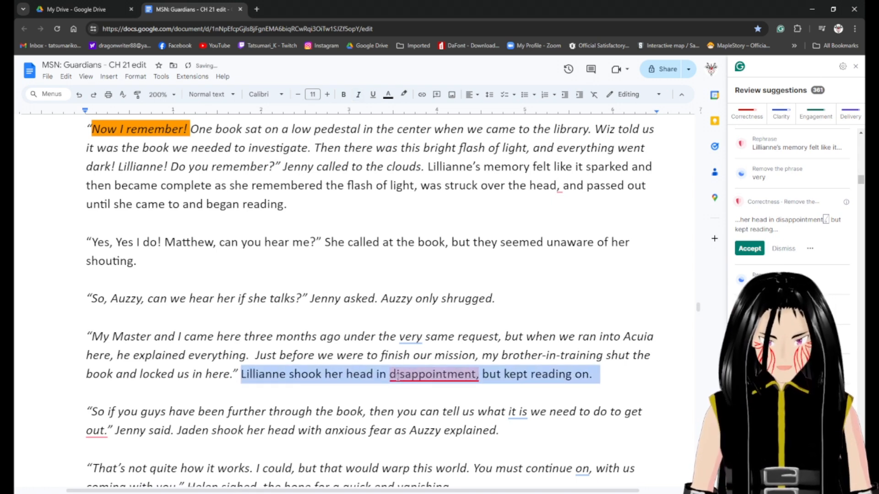
{"action": "left_click", "coordinate": [432, 375]}
{"action": "left_click", "coordinate": [751, 247]}
Delete "it is" and "then" from Jenny's line so it reads "you can tell us what we need to do to get out".
{"action": "scroll", "coordinate": [143, 383], "scroll_direction": "down", "scroll_amount": 2}
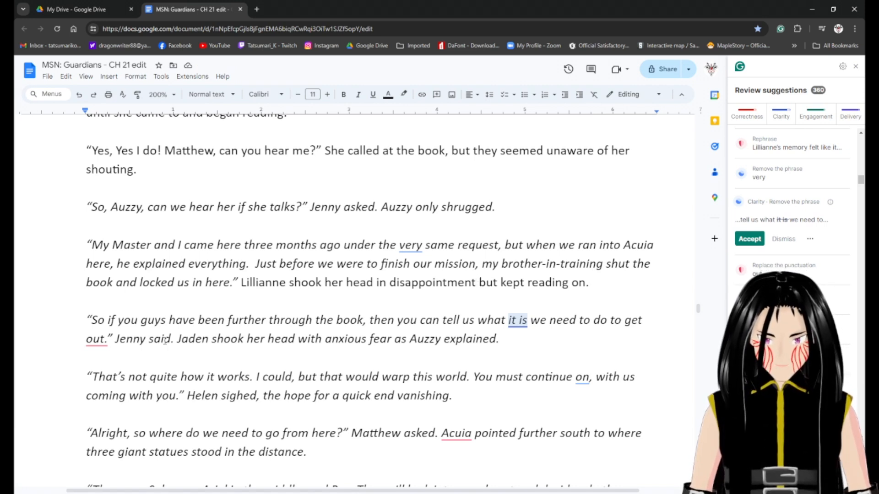
{"action": "left_click", "coordinate": [530, 321]}
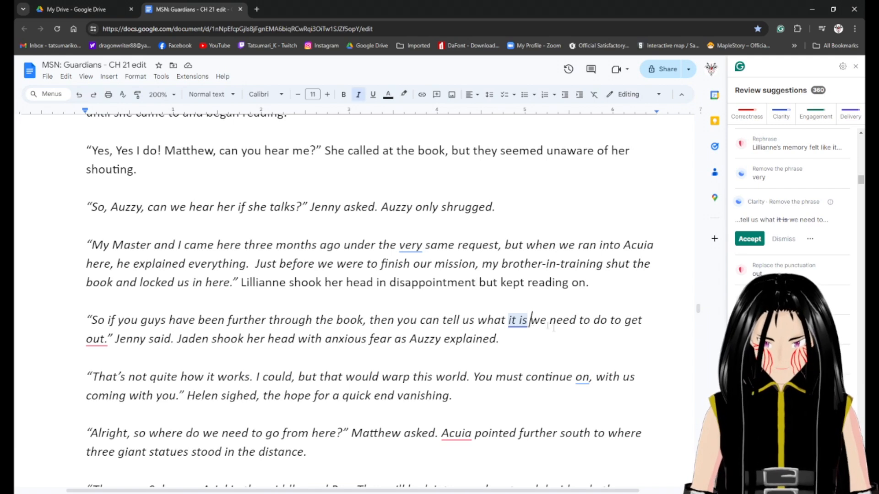
{"action": "key", "text": "ctrl+shift+Left"}
{"action": "key", "text": "ctrl+shift+Left"}
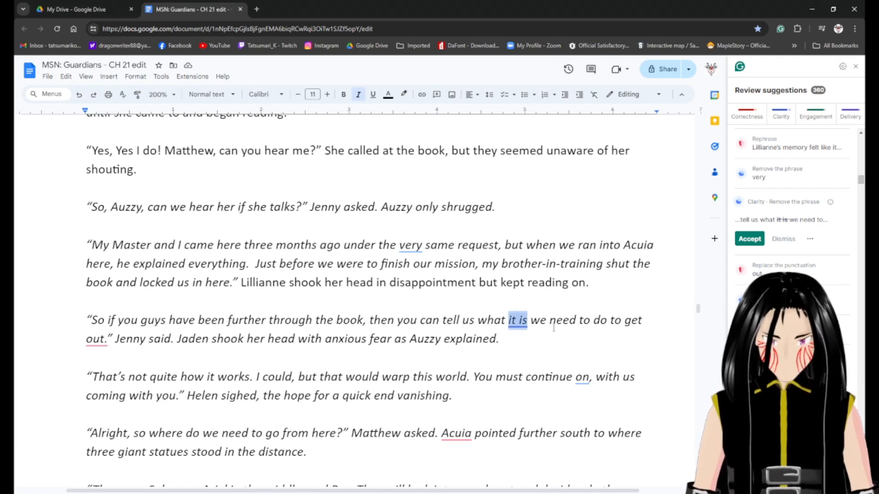
{"action": "key", "text": "BackSpace"}
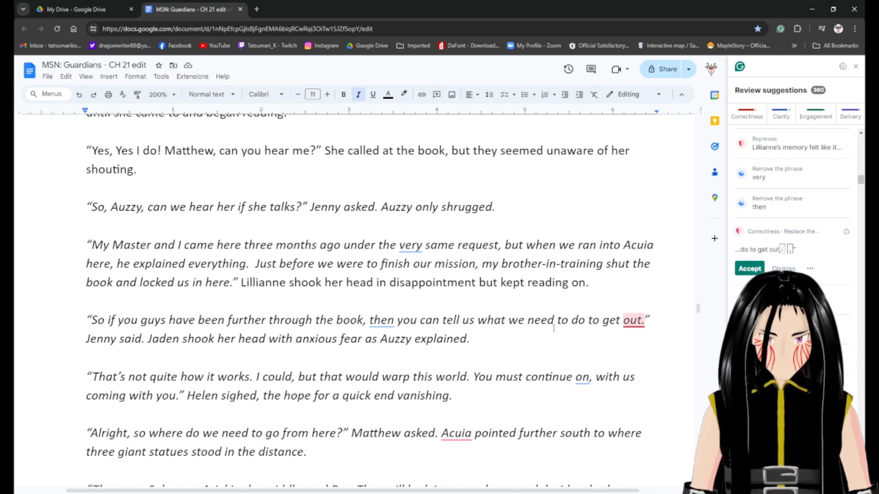
{"action": "double_click", "coordinate": [382, 320]}
{"action": "key", "text": "BackSpace"}
Replace the period after "get out" with a comma before the closing quotation mark in Jenny's line.
{"action": "left_click", "coordinate": [618, 320]}
{"action": "key", "text": "BackSpace"}
{"action": "type", "text": ","}
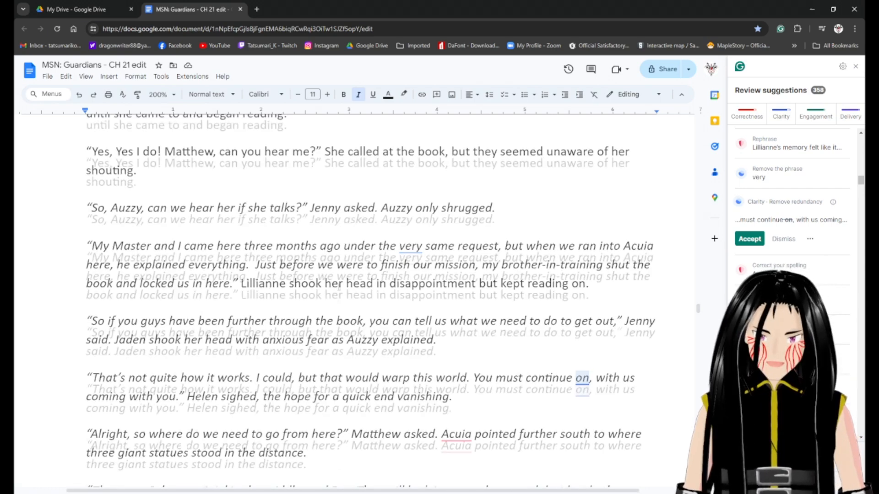
Reread the earlier scene where Auzzy, Acuia and Jaden are introduced, checking the dialogue and narration about Lillianne.
{"action": "scroll", "coordinate": [376, 307], "scroll_direction": "up", "scroll_amount": 10}
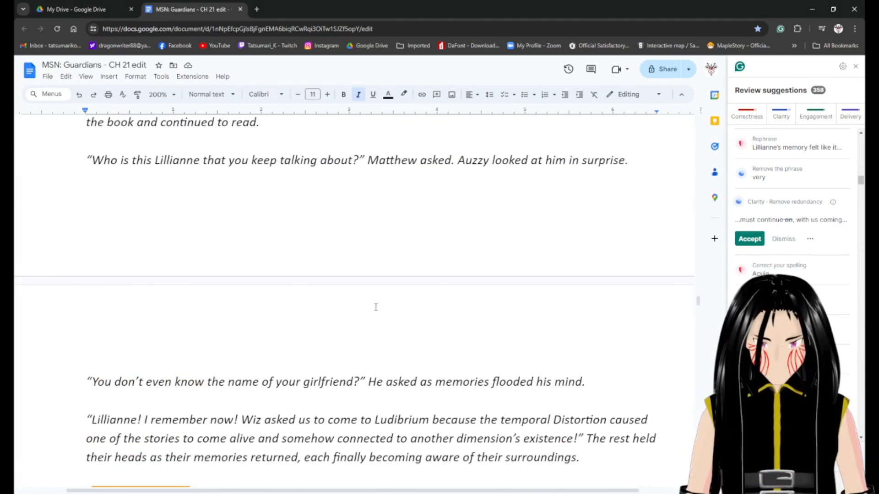
{"action": "scroll", "coordinate": [376, 307], "scroll_direction": "up", "scroll_amount": 4}
{"action": "scroll", "coordinate": [377, 307], "scroll_direction": "up", "scroll_amount": 1}
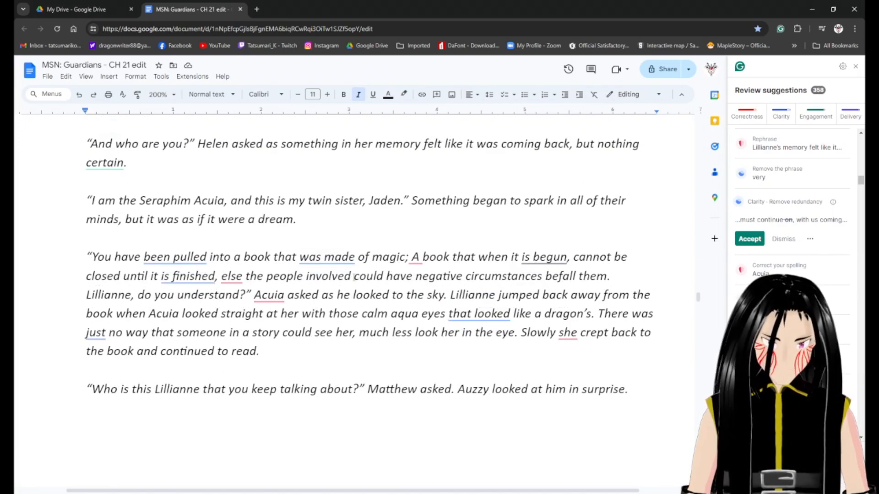
{"action": "scroll", "coordinate": [339, 256], "scroll_direction": "up", "scroll_amount": 2}
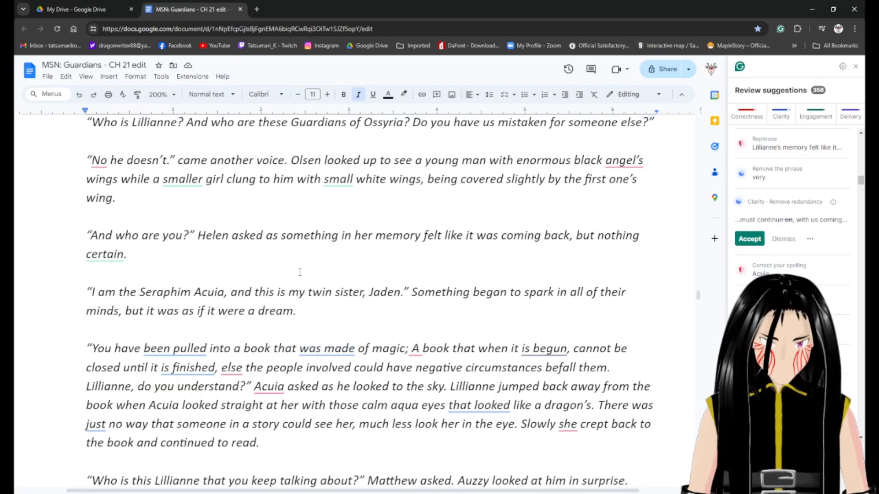
{"action": "scroll", "coordinate": [300, 272], "scroll_direction": "up", "scroll_amount": 3}
{"action": "scroll", "coordinate": [271, 274], "scroll_direction": "up", "scroll_amount": 3}
{"action": "scroll", "coordinate": [261, 293], "scroll_direction": "down", "scroll_amount": 1}
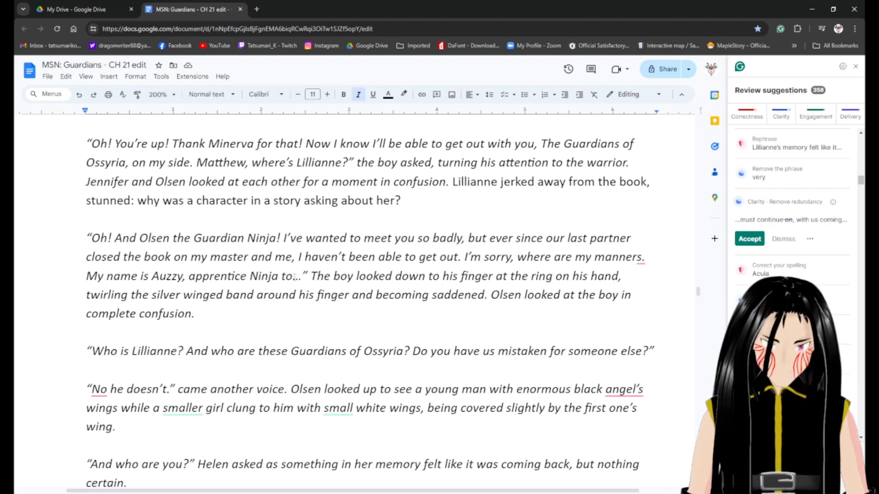
{"action": "scroll", "coordinate": [220, 273], "scroll_direction": "up", "scroll_amount": 3}
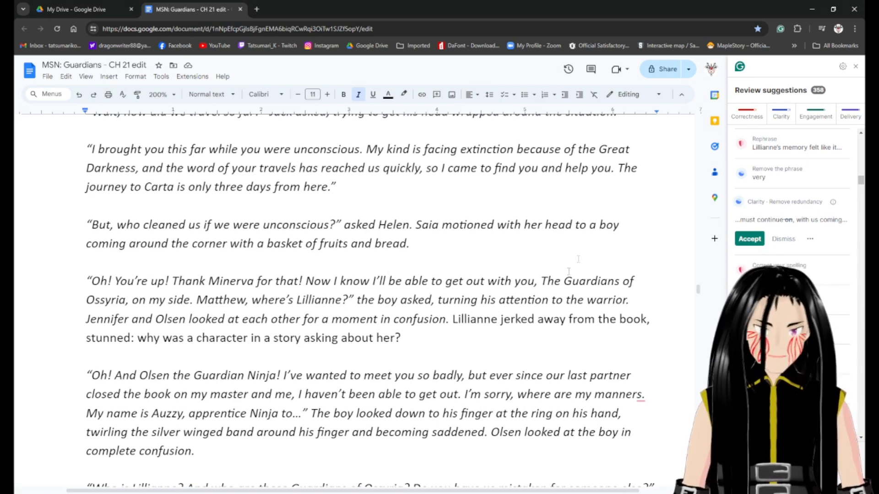
{"action": "scroll", "coordinate": [295, 299], "scroll_direction": "down", "scroll_amount": 1}
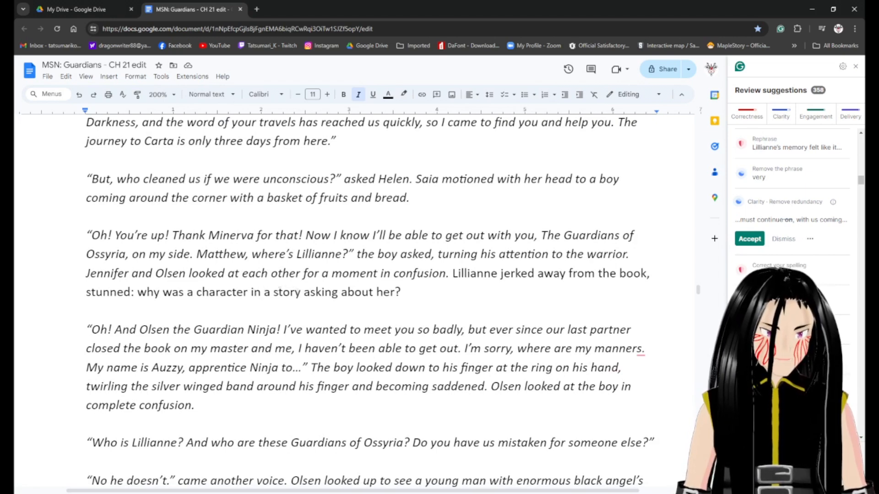
{"action": "scroll", "coordinate": [341, 286], "scroll_direction": "down", "scroll_amount": 1}
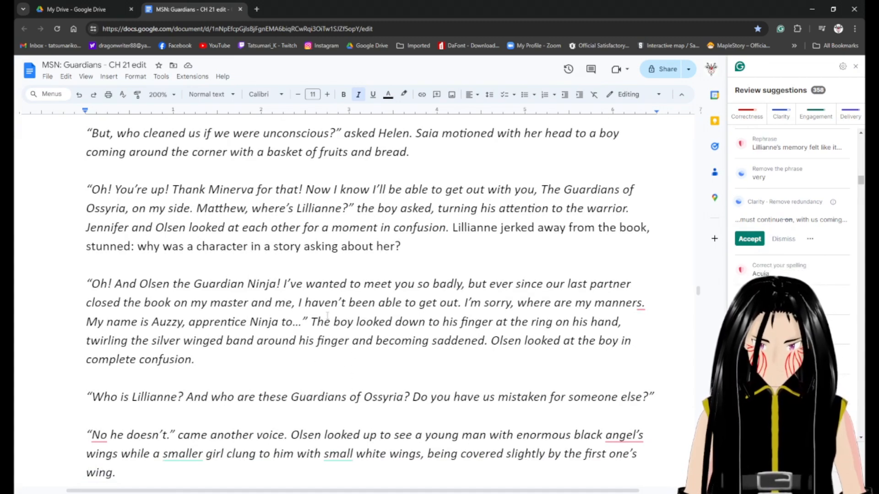
{"action": "scroll", "coordinate": [311, 347], "scroll_direction": "down", "scroll_amount": 1}
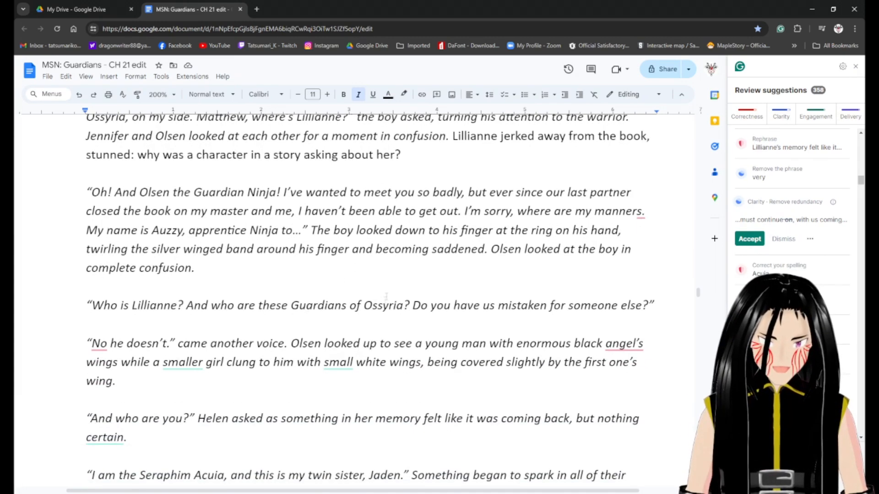
{"action": "scroll", "coordinate": [261, 313], "scroll_direction": "up", "scroll_amount": 1}
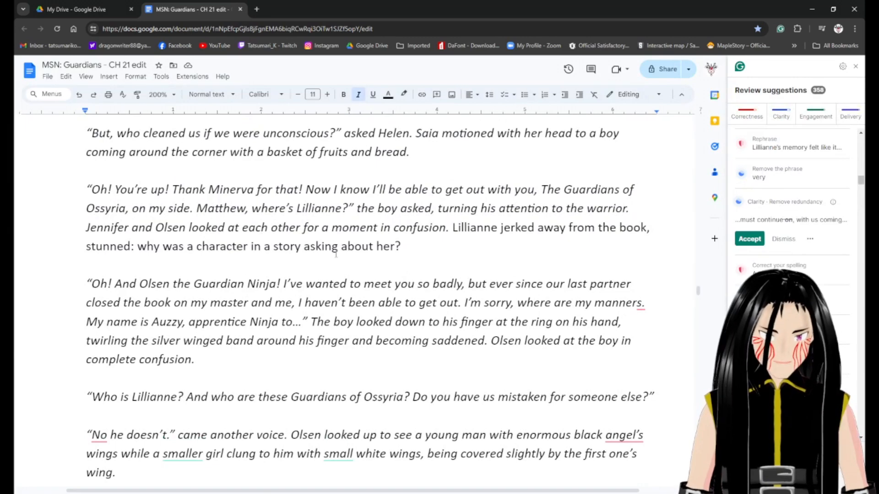
Insert a comma after "No" in the line "No he doesn't." spoken by another voice.
{"action": "scroll", "coordinate": [373, 291], "scroll_direction": "down", "scroll_amount": 3}
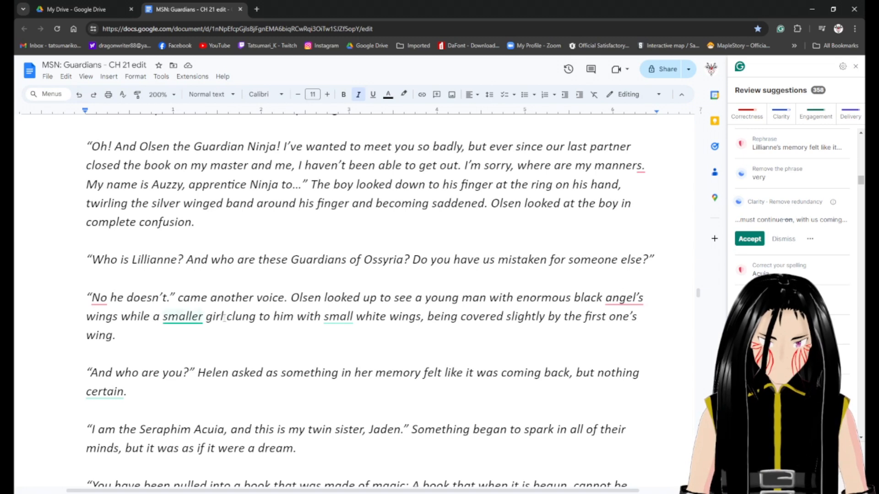
{"action": "left_click", "coordinate": [109, 300]}
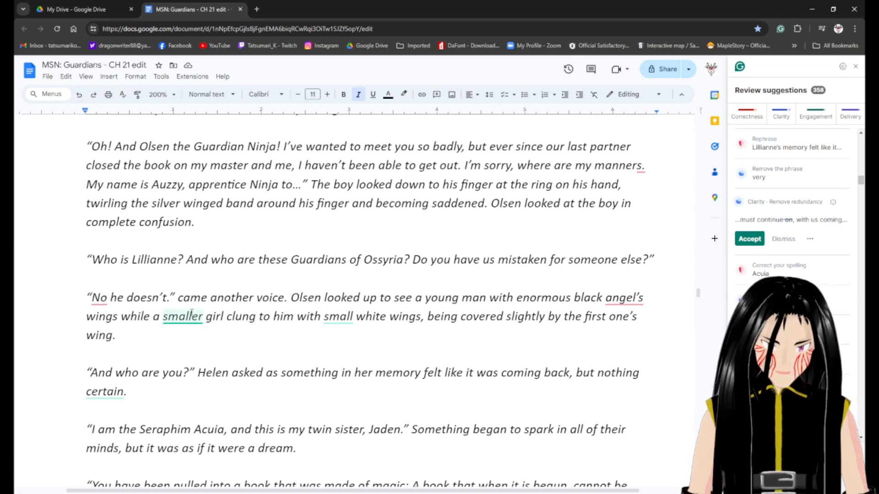
{"action": "type", "text": ","}
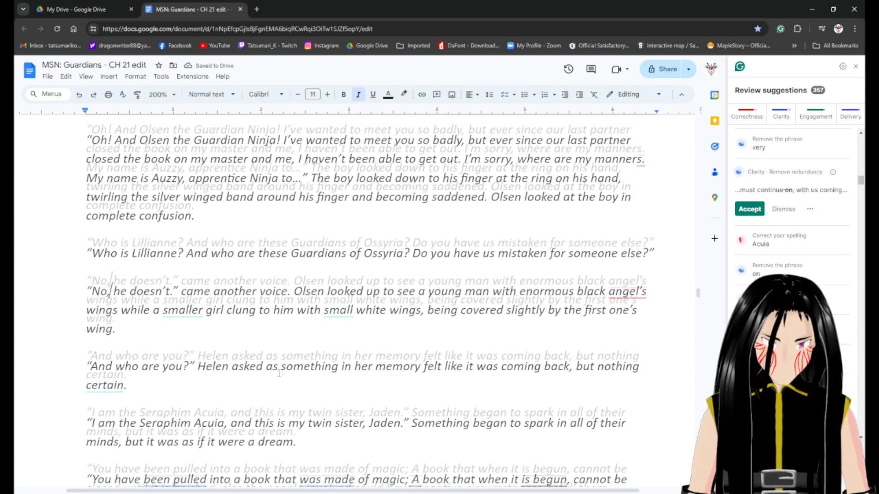
Return to the dialogue between Auzzy and Jenny about getting out of the book, skimming the passages in between.
{"action": "scroll", "coordinate": [246, 373], "scroll_direction": "down", "scroll_amount": 2}
{"action": "scroll", "coordinate": [130, 370], "scroll_direction": "down", "scroll_amount": 1}
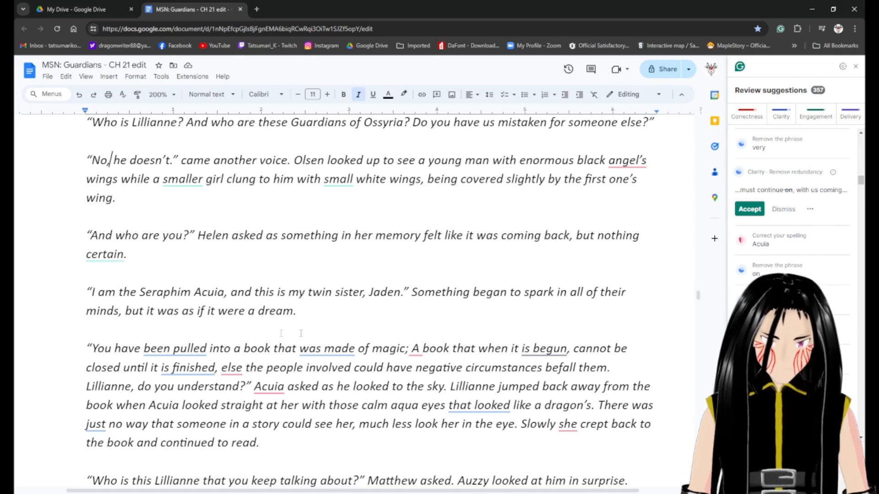
{"action": "scroll", "coordinate": [236, 336], "scroll_direction": "down", "scroll_amount": 1}
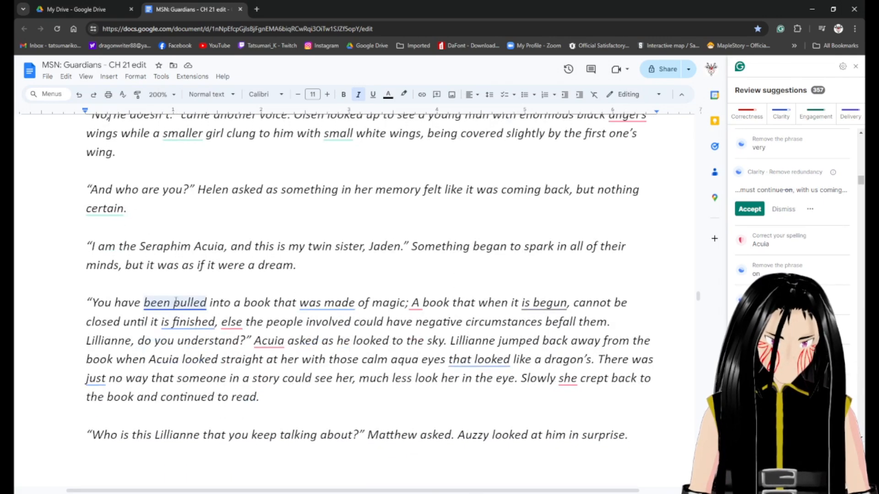
{"action": "scroll", "coordinate": [533, 332], "scroll_direction": "down", "scroll_amount": 5}
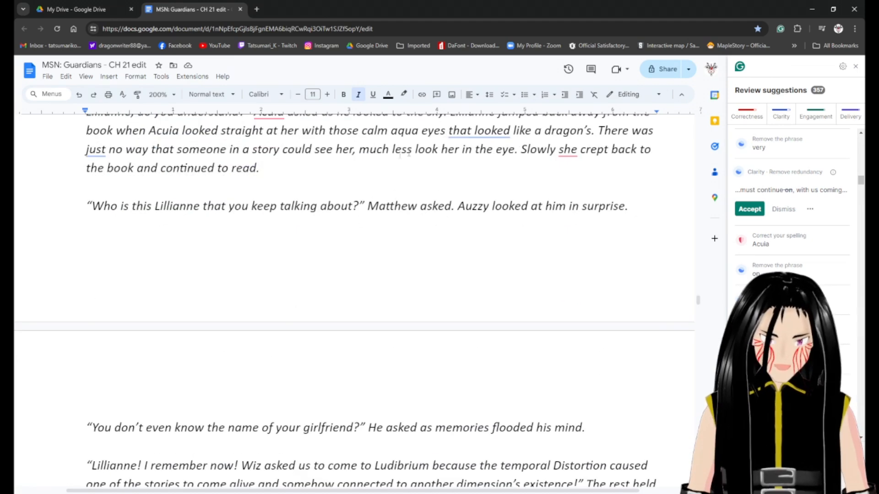
{"action": "scroll", "coordinate": [440, 213], "scroll_direction": "down", "scroll_amount": 11}
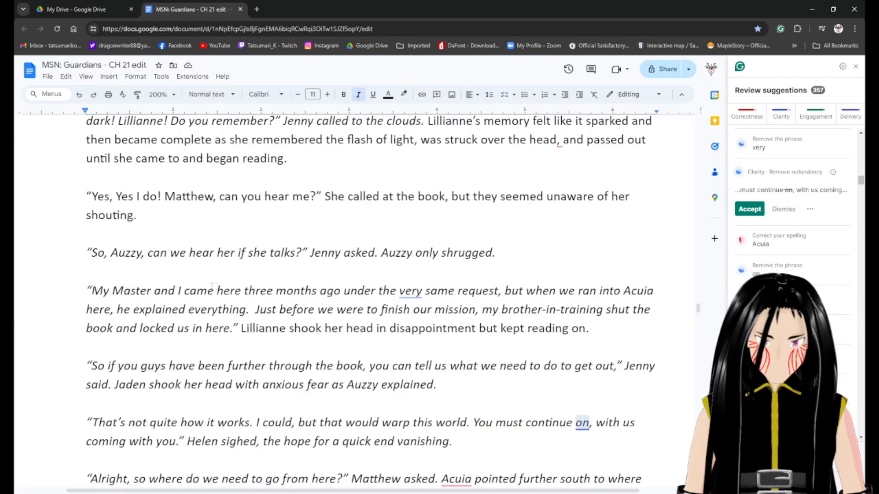
Delete "very" from "under the very same request" in the line about the Master coming here three months ago.
{"action": "double_click", "coordinate": [410, 291]}
{"action": "key", "text": "BackSpace"}
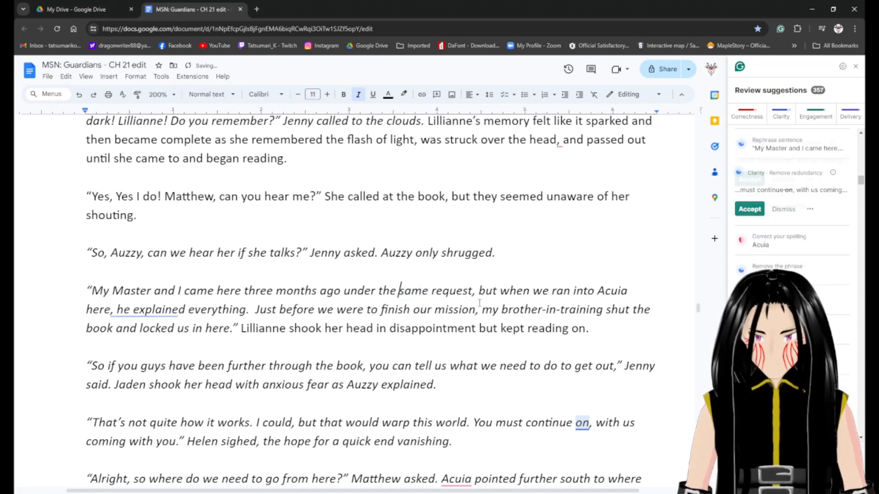
Try the suggested clarity rewrite of the sentence about running into Acuia, and put back its original wording.
{"action": "left_click", "coordinate": [207, 309]}
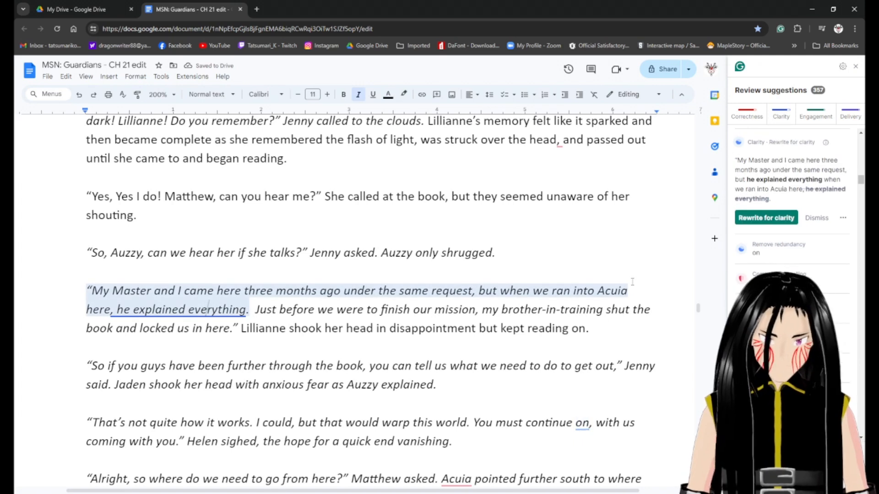
{"action": "left_click", "coordinate": [763, 218]}
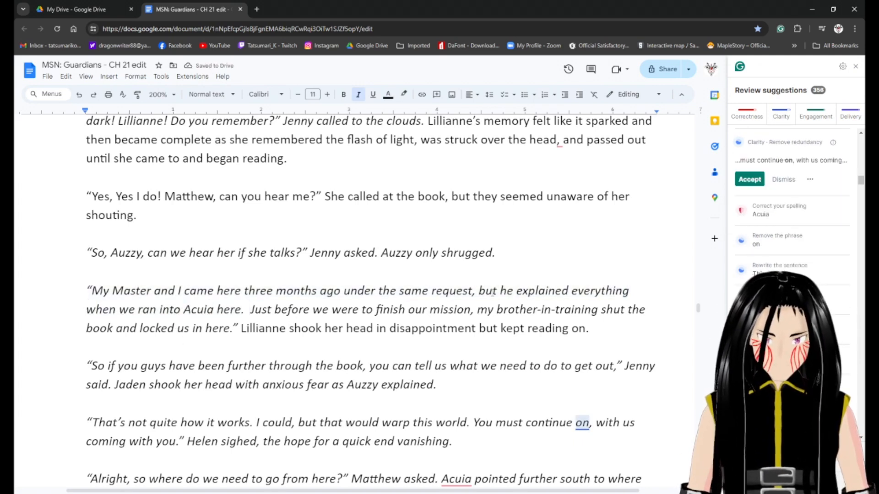
{"action": "key", "text": "ctrl+BackSpace"}
{"action": "key", "text": "ctrl+BackSpace"}
{"action": "key", "text": "ctrl+BackSpace"}
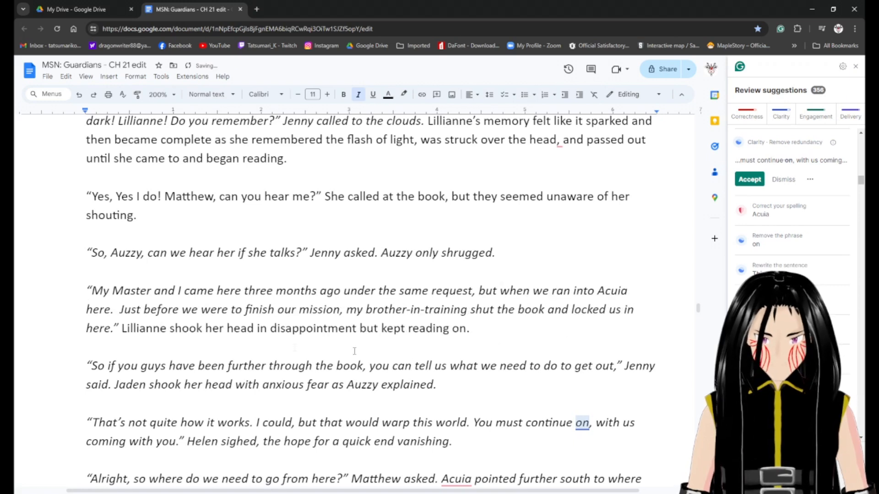
{"action": "left_click", "coordinate": [113, 310]}
{"action": "type", "text": ", he explained everything"}
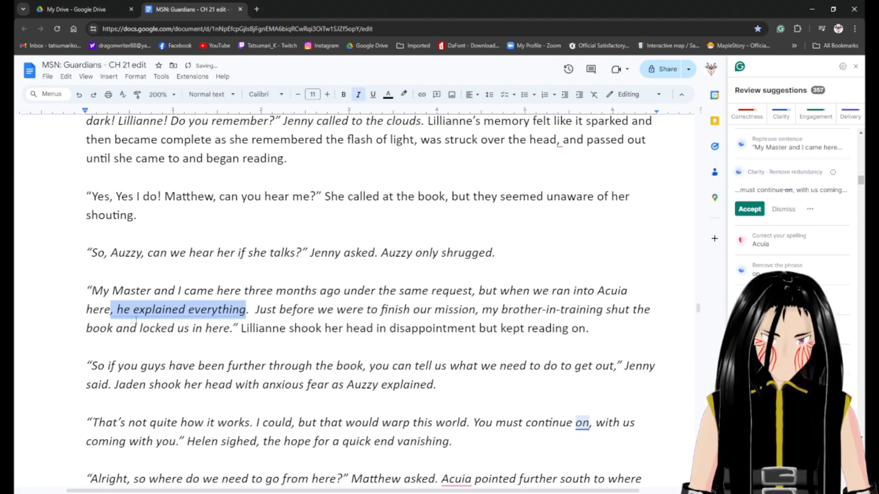
Delete "here" after "when we ran into Acuia" and dismiss the clarity rewrite suggested for that sentence.
{"action": "key", "text": "BackSpace"}
{"action": "key", "text": "BackSpace"}
{"action": "key", "text": "BackSpace"}
{"action": "key", "text": "BackSpace"}
{"action": "key", "text": "BackSpace"}
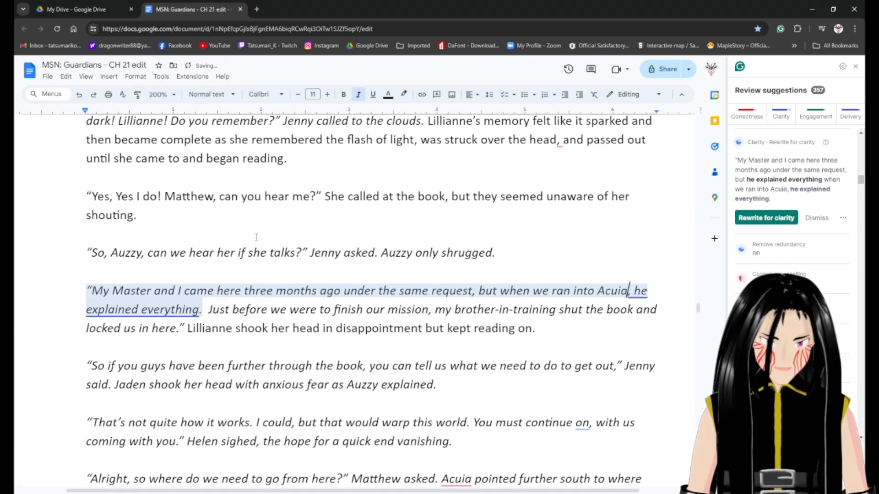
{"action": "left_click", "coordinate": [817, 218]}
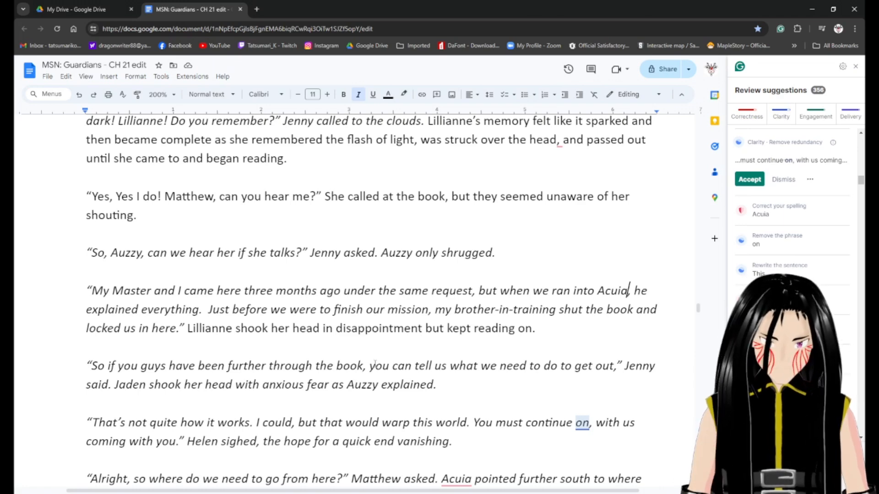
Insert "tell you" after "I could" in the line beginning "That's not quite how it works.".
{"action": "scroll", "coordinate": [338, 376], "scroll_direction": "down", "scroll_amount": 1}
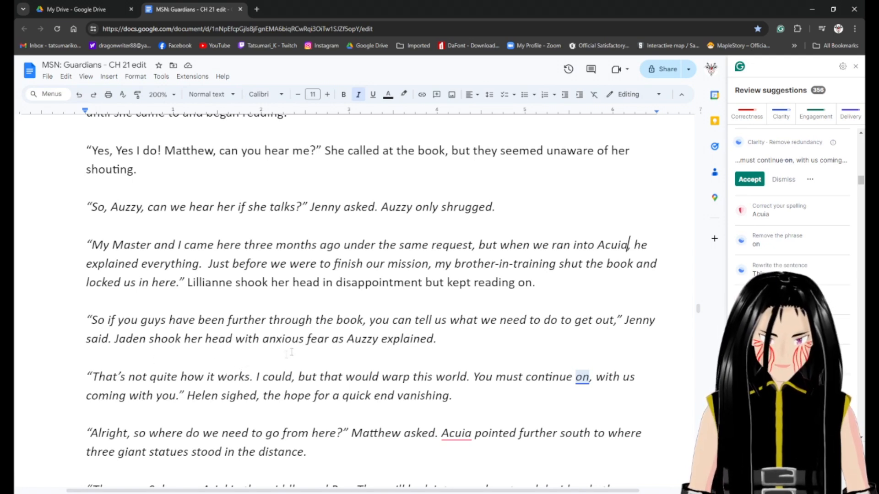
{"action": "scroll", "coordinate": [306, 363], "scroll_direction": "down", "scroll_amount": 3}
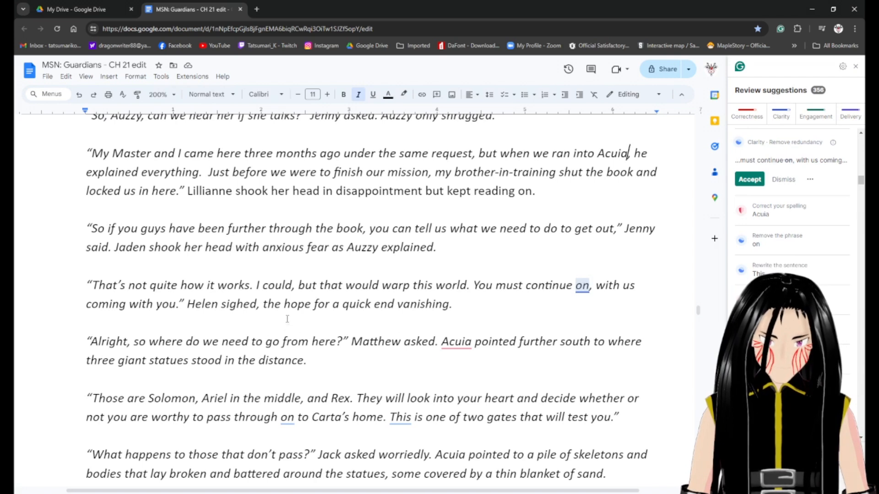
{"action": "left_click", "coordinate": [293, 285]}
{"action": "type", "text": "tell you"}
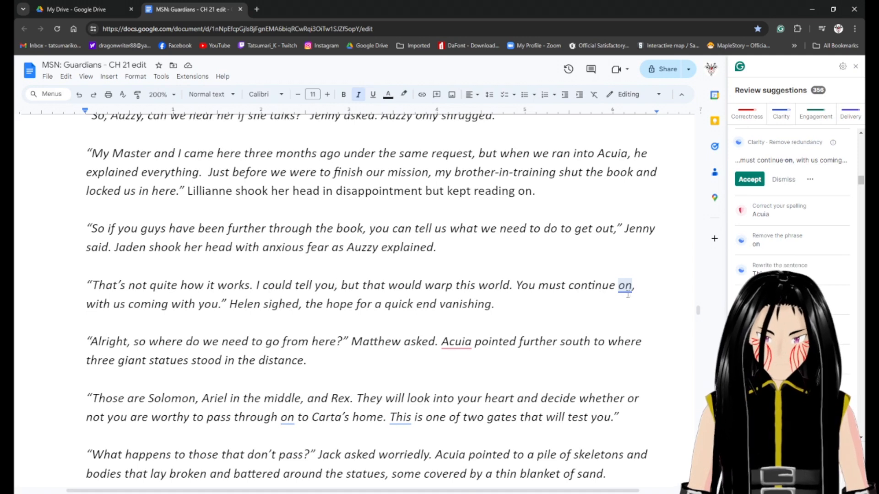
Replace "on, with us coming with you" after "You must continue" with "while we accompany you".
{"action": "key", "text": "BackSpace"}
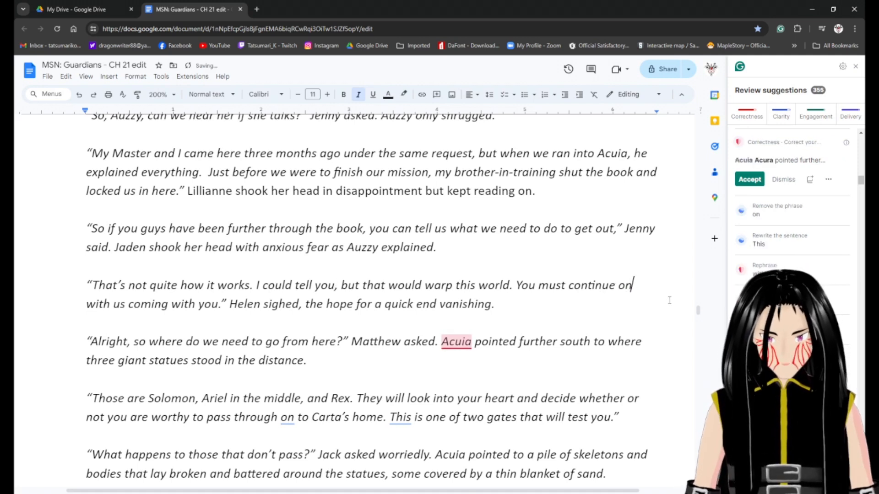
{"action": "key", "text": "Right"}
{"action": "key", "text": "Left"}
{"action": "key", "text": "Right"}
{"action": "key", "text": "Right"}
{"action": "key", "text": "Right"}
{"action": "key", "text": "Right"}
{"action": "key", "text": "Right"}
{"action": "key", "text": "Right"}
{"action": "key", "text": "Right"}
{"action": "key", "text": "Right"}
{"action": "key", "text": "Right"}
{"action": "key", "text": "Right"}
{"action": "key", "text": "Right"}
{"action": "key", "text": "Right"}
{"action": "key", "text": "Right"}
{"action": "key", "text": "Right"}
{"action": "key", "text": "Right"}
{"action": "key", "text": "Right"}
{"action": "key", "text": "Right"}
{"action": "key", "text": "Right"}
{"action": "key", "text": "Right"}
{"action": "key", "text": "Right"}
{"action": "key", "text": "Right"}
{"action": "key", "text": "Right"}
{"action": "key", "text": "Right"}
{"action": "key", "text": "Right"}
{"action": "key", "text": "ctrl+shift+Left"}
{"action": "key", "text": "ctrl+shift+Left"}
{"action": "key", "text": "ctrl+shift+Left"}
{"action": "key", "text": "ctrl+shift+Left"}
{"action": "key", "text": "ctrl+shift+Left"}
{"action": "key", "text": "ctrl+shift+Left"}
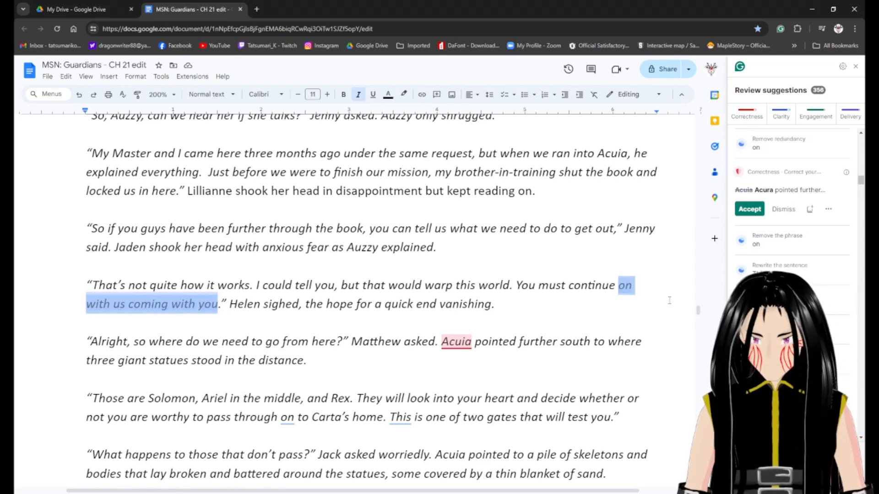
{"action": "type", "text": "while we accom"}
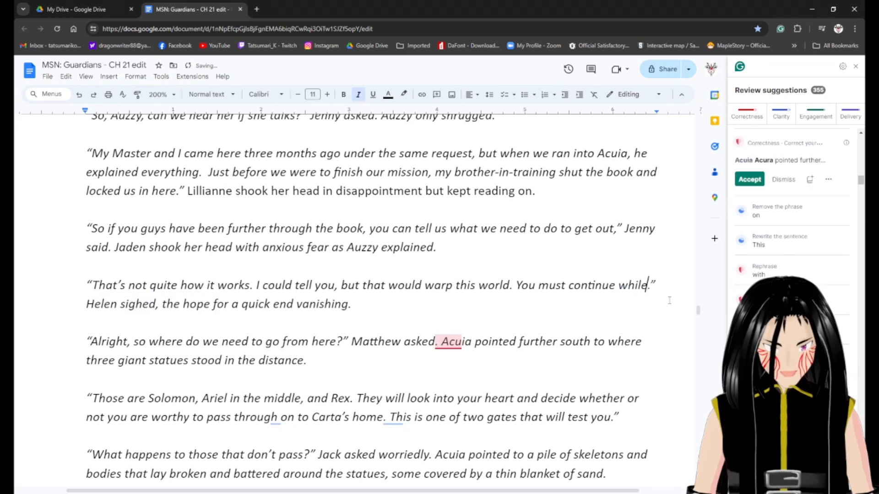
{"action": "type", "text": "pany you"}
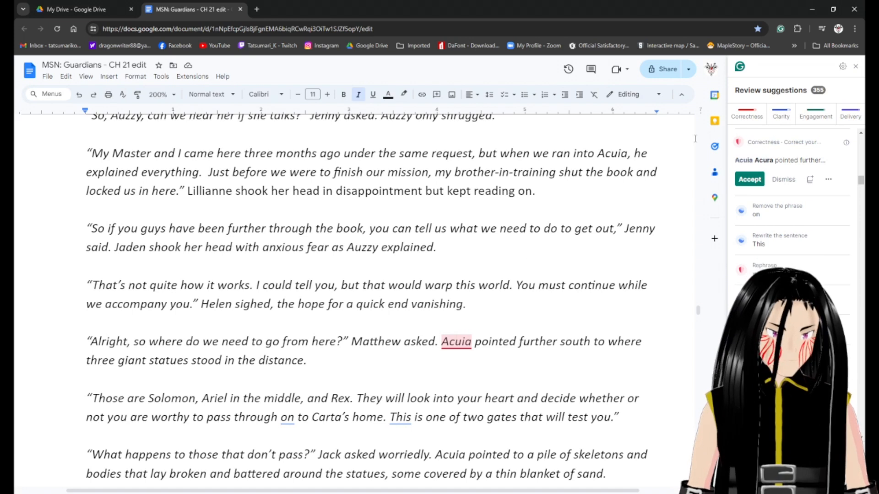
Dismiss the spelling suggestion for Acuia and delete "through" from "worthy to pass through on to Carta's home".
{"action": "left_click", "coordinate": [784, 179]}
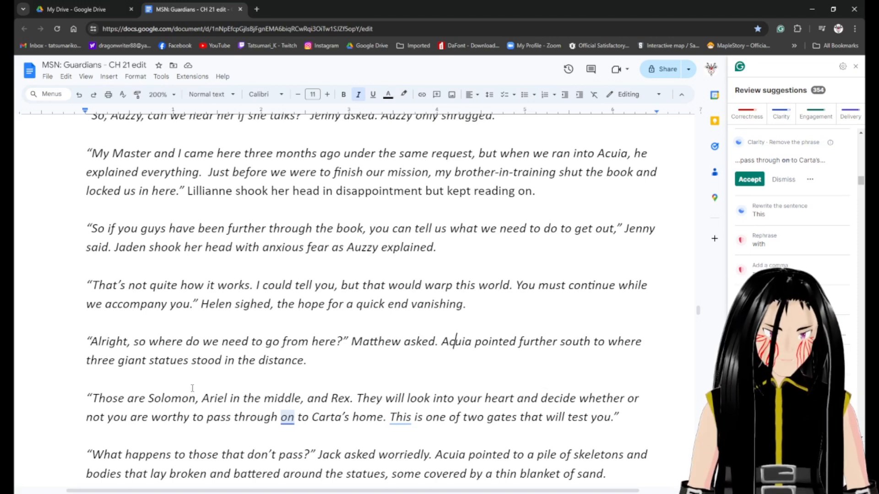
{"action": "scroll", "coordinate": [203, 379], "scroll_direction": "down", "scroll_amount": 1}
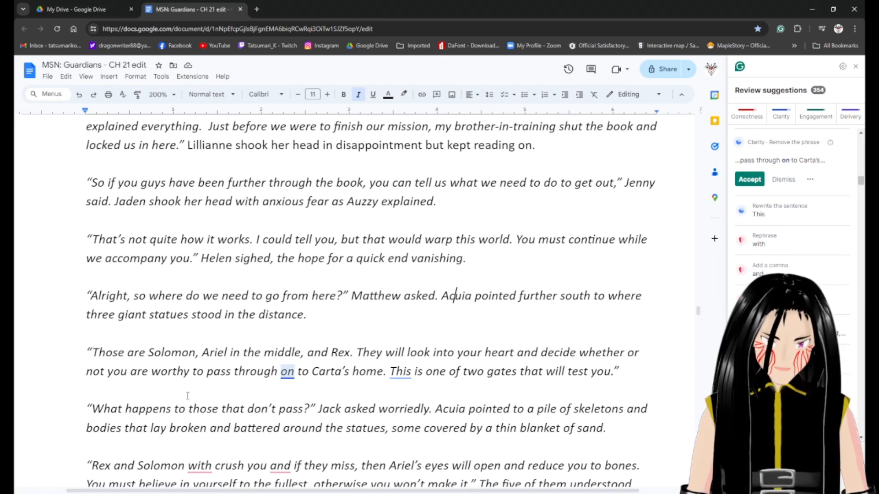
{"action": "left_click", "coordinate": [295, 373]}
{"action": "key", "text": "ctrl+shift+Left"}
{"action": "key", "text": "BackSpace"}
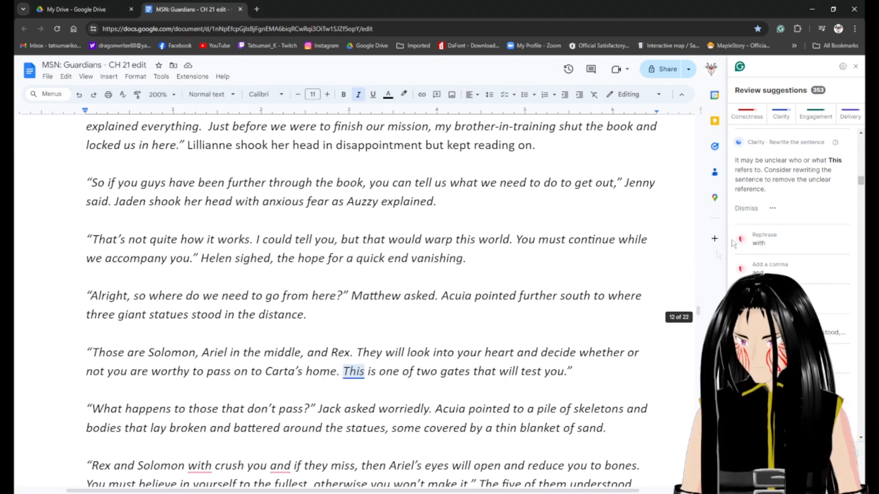
Replace "This" with "It" at the start of the sentence "This is one of two gates that will test you.".
{"action": "key", "text": "Right"}
{"action": "key", "text": "ctrl+shift+Left"}
{"action": "type", "text": "It"}
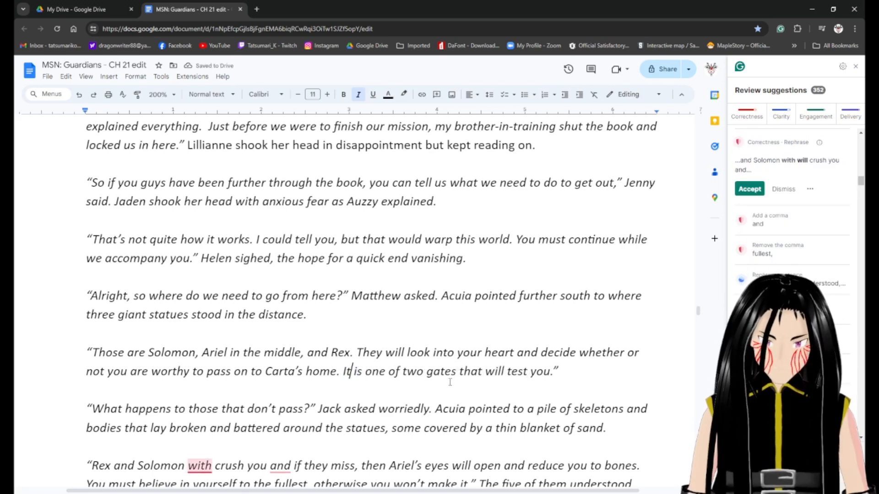
Correct "with" to "will" in the line "Rex and Solomon with crush you" and insert a comma after "you".
{"action": "scroll", "coordinate": [314, 359], "scroll_direction": "down", "scroll_amount": 2}
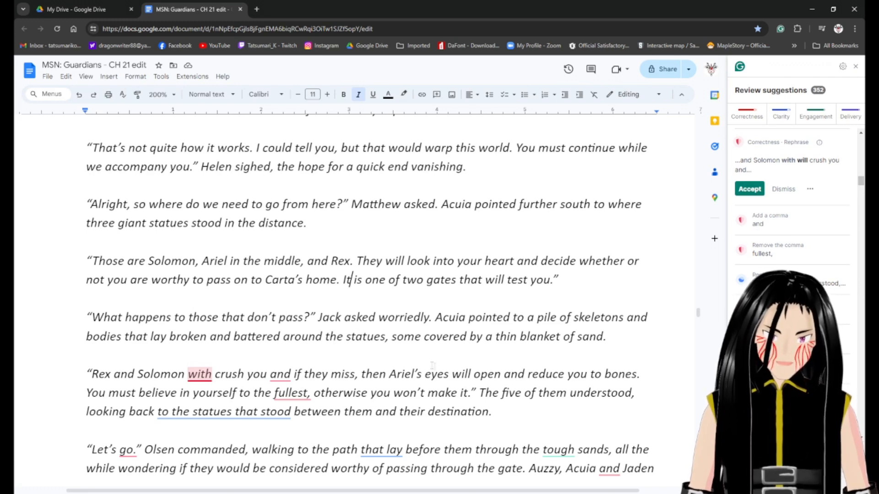
{"action": "scroll", "coordinate": [97, 394], "scroll_direction": "down", "scroll_amount": 2}
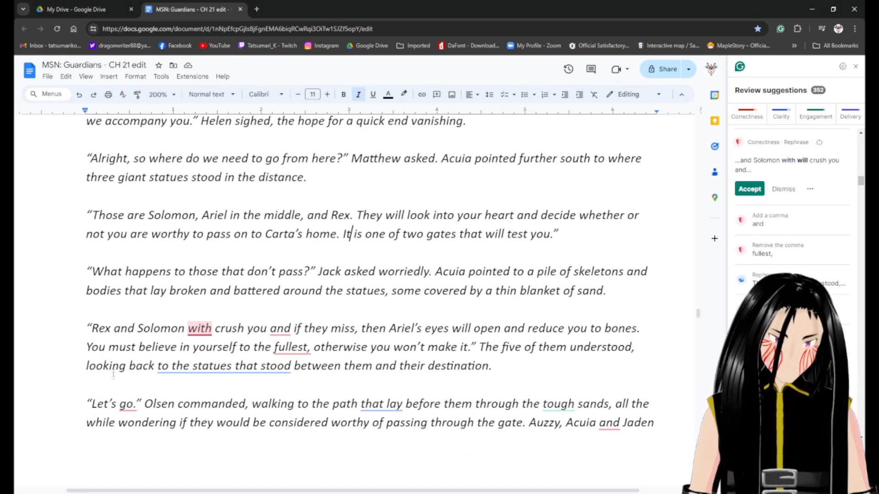
{"action": "left_click_drag", "start_coordinate": [206, 332], "coordinate": [237, 333]}
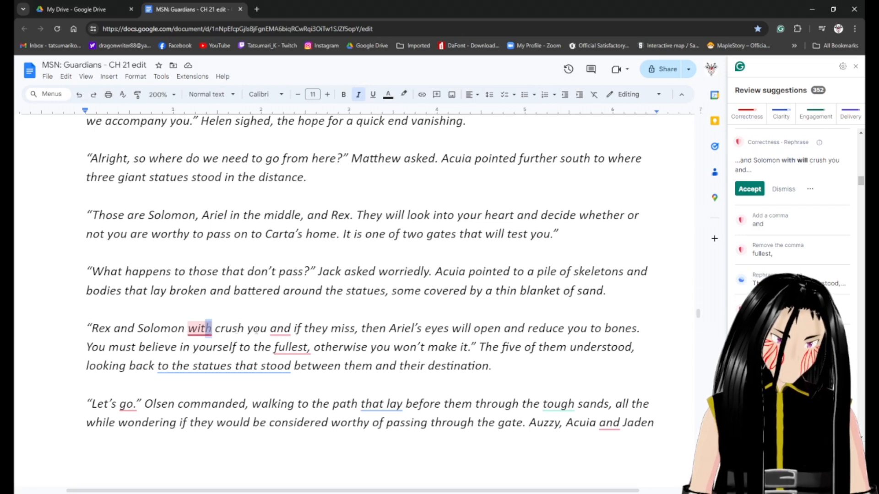
{"action": "key", "text": "BackSpace"}
{"action": "key", "text": "BackSpace"}
{"action": "key", "text": "BackSpace"}
{"action": "type", "text": "ill"}
{"action": "left_click", "coordinate": [266, 328]}
{"action": "type", "text": ","}
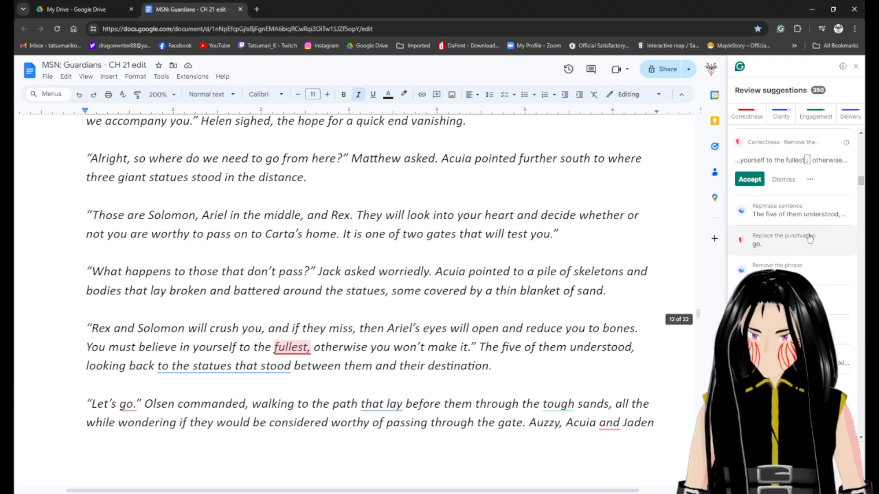
Repunctuate the warning about believing in yourself to read "to the fullest; otherwise, you won't make it" using the Grammarly suggestions.
{"action": "left_click", "coordinate": [758, 184]}
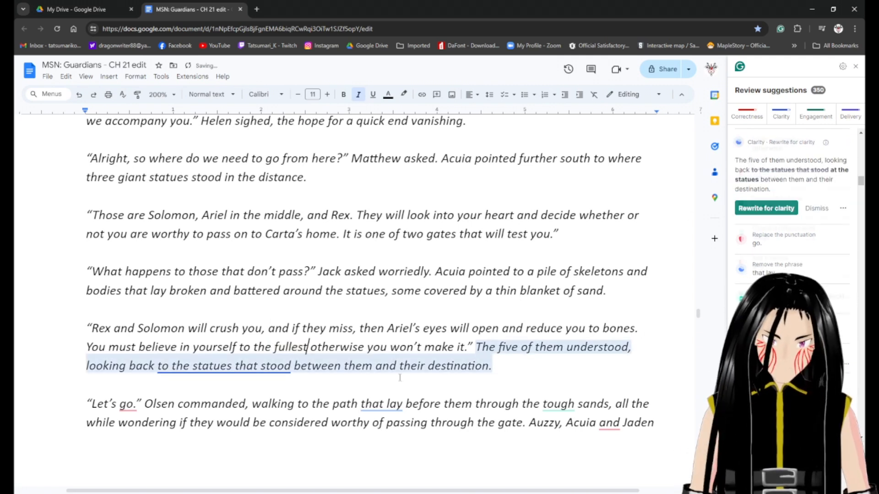
{"action": "left_click", "coordinate": [336, 347]}
{"action": "left_click", "coordinate": [749, 216]}
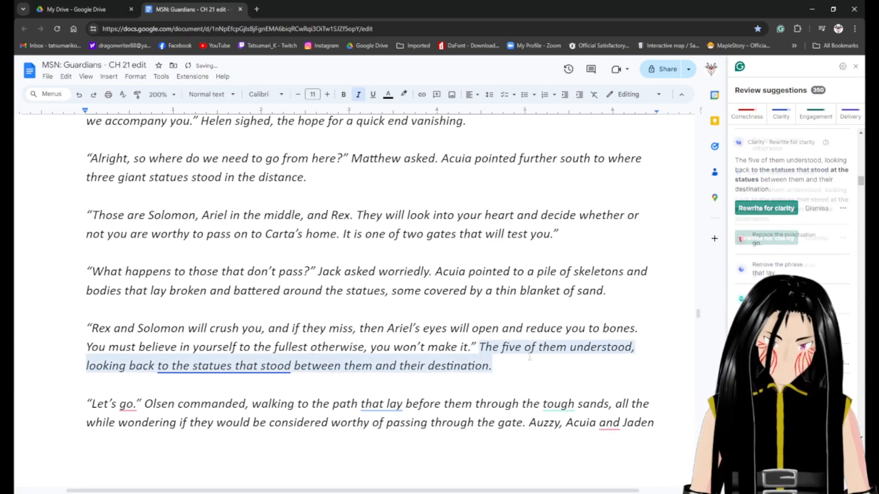
{"action": "left_click", "coordinate": [354, 347]}
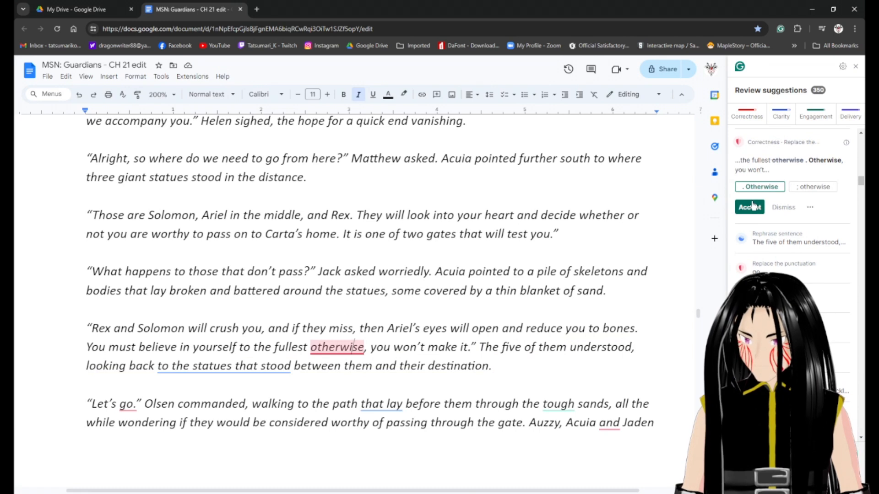
{"action": "left_click", "coordinate": [813, 186]}
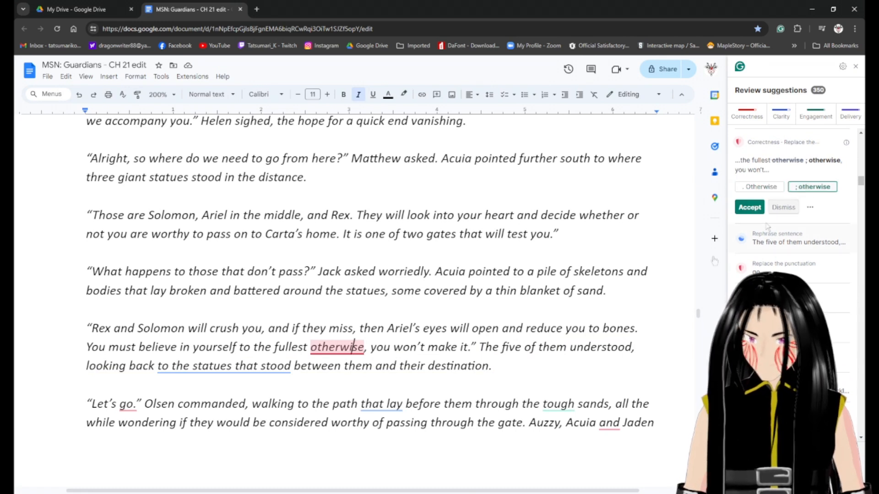
{"action": "left_click", "coordinate": [750, 207]}
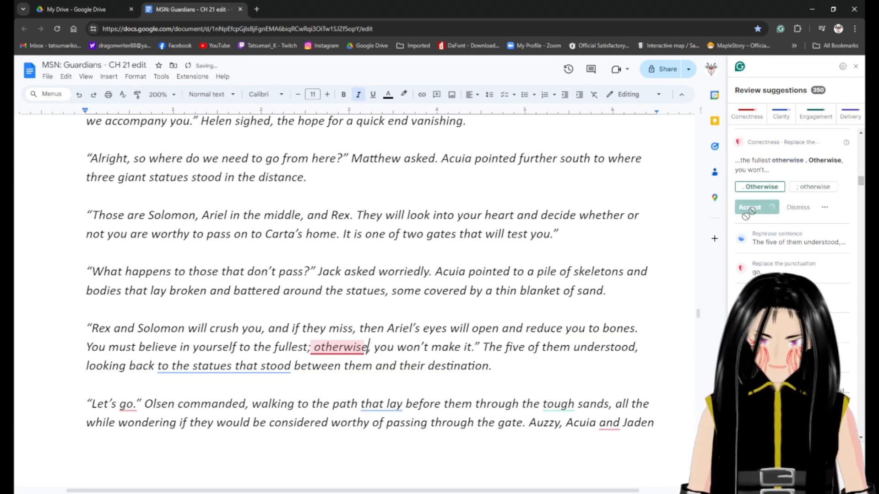
Accept the rewrite "looking back at the statues between them" and replace the period after "Let's go" with a comma.
{"action": "left_click", "coordinate": [454, 367]}
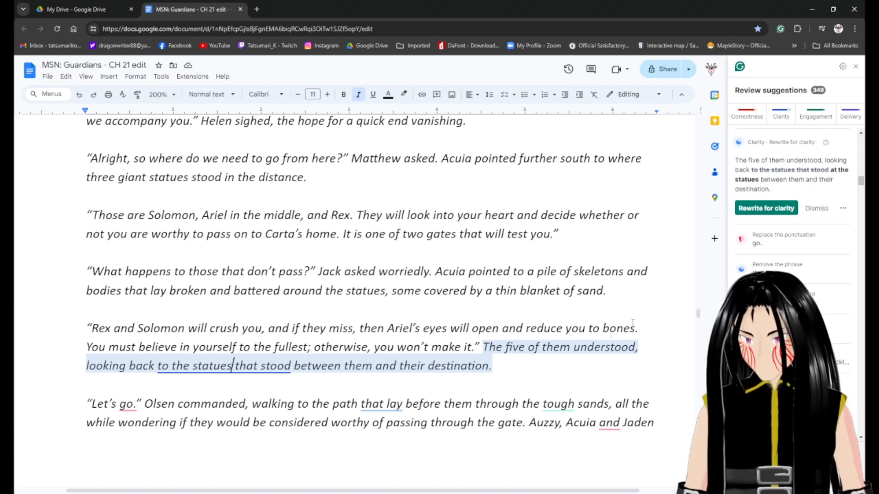
{"action": "left_click", "coordinate": [758, 213]}
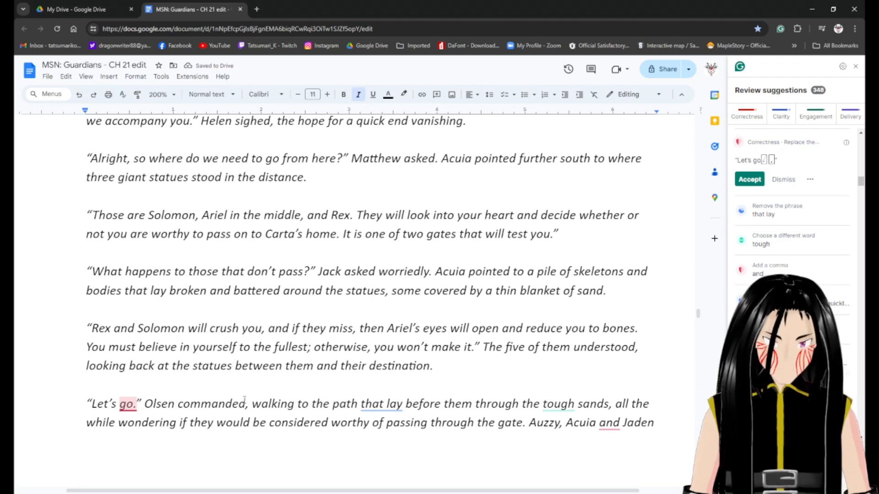
{"action": "left_click", "coordinate": [136, 403]}
{"action": "key", "text": "BackSpace"}
{"action": "type", "text": ","}
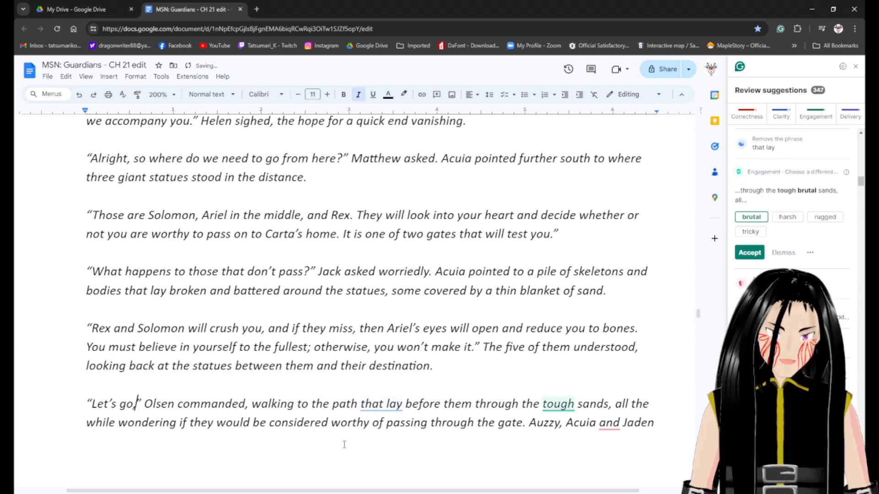
Remove "that lay" and "to" from Olsen's sentence so it reads "walking the path before them".
{"action": "left_click", "coordinate": [387, 404]}
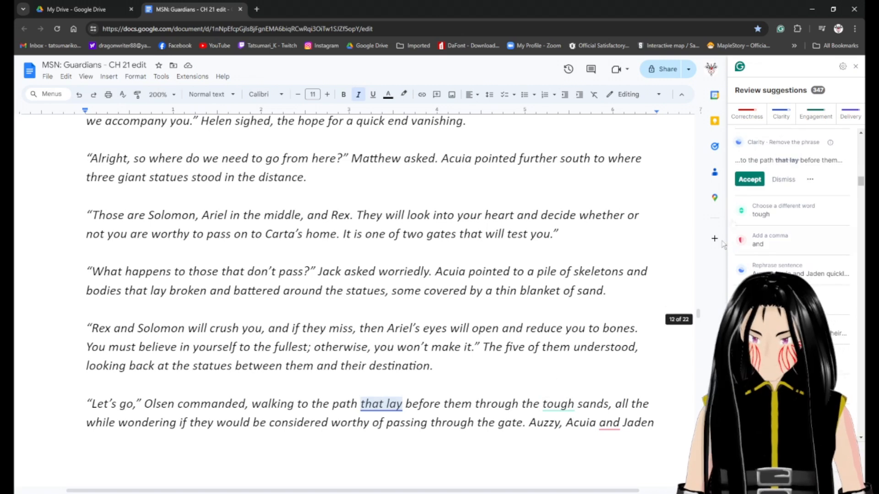
{"action": "left_click", "coordinate": [749, 179]}
{"action": "left_click", "coordinate": [311, 405]}
{"action": "key", "text": "BackSpace"}
{"action": "key", "text": "BackSpace"}
{"action": "key", "text": "BackSpace"}
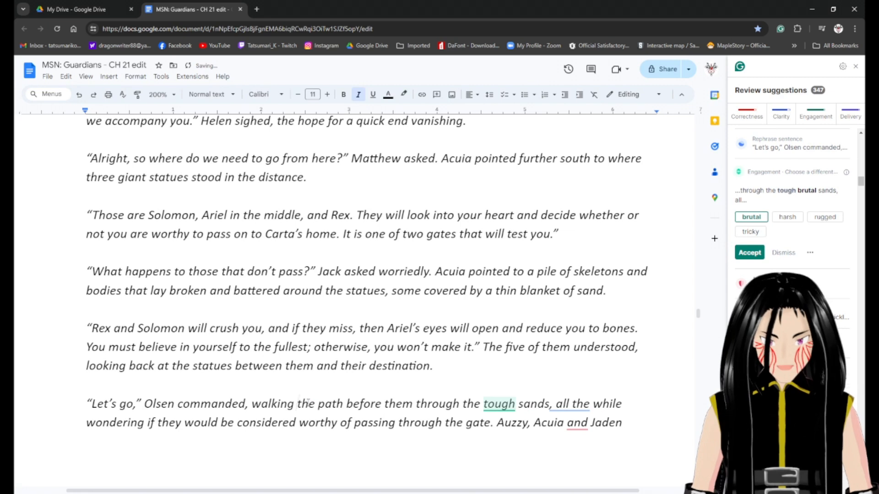
Replace "tough" with the suggested word "harsh" in "through the tough sands".
{"action": "left_click", "coordinate": [508, 404]}
{"action": "left_click", "coordinate": [784, 217]}
{"action": "left_click", "coordinate": [749, 252]}
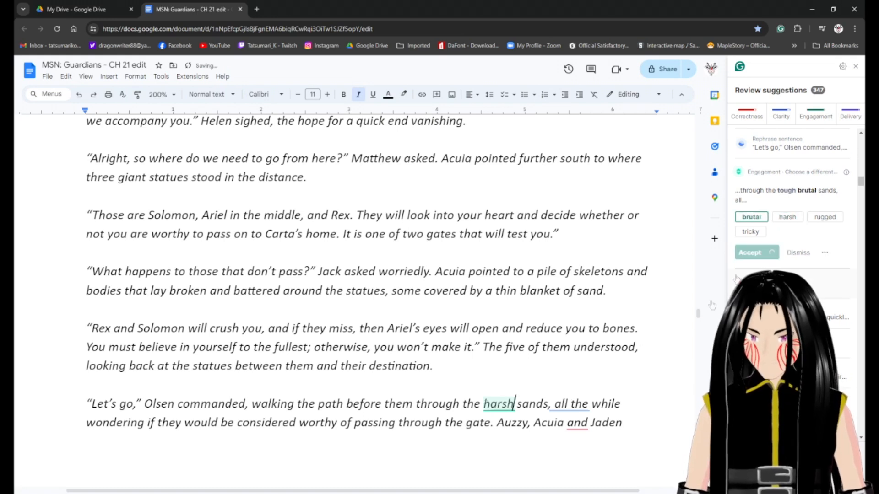
Delete "all the while" before "wondering if they would be considered worthy" in Olsen's sentence.
{"action": "left_click", "coordinate": [566, 404]}
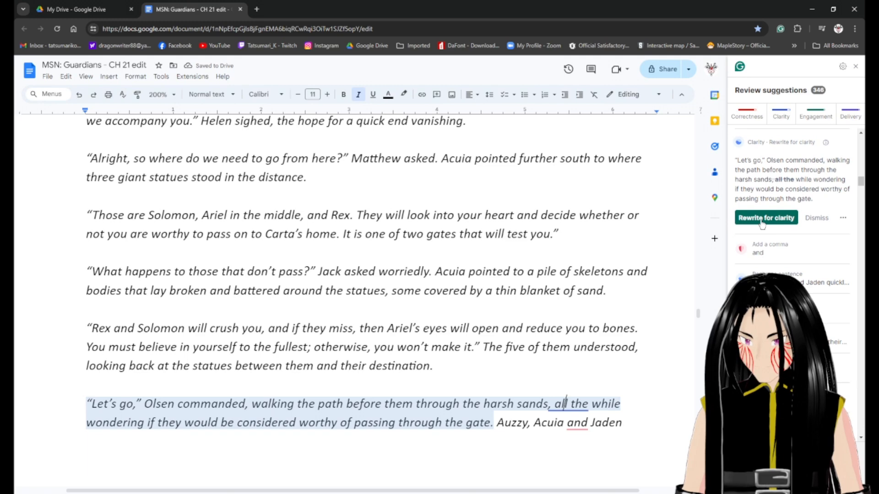
{"action": "left_click", "coordinate": [619, 403]}
{"action": "key", "text": "ctrl+shift+Left"}
{"action": "key", "text": "ctrl+shift+Left"}
{"action": "key", "text": "ctrl+shift+Left"}
{"action": "key", "text": "BackSpace"}
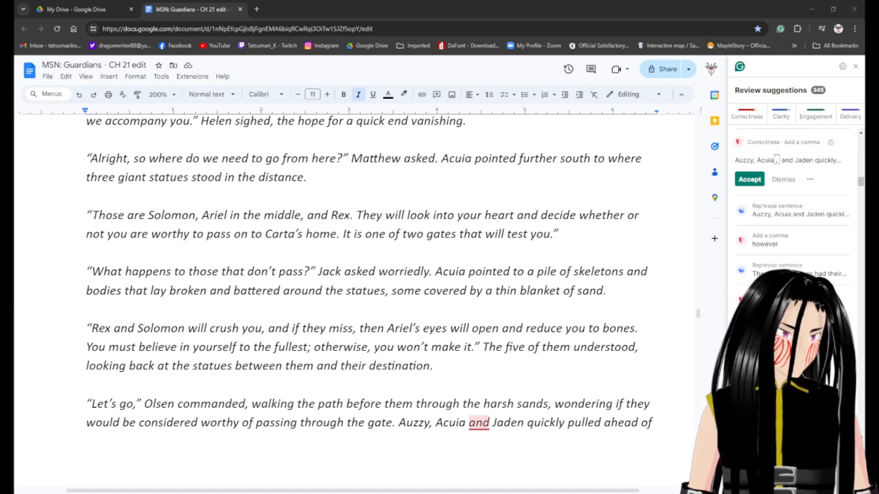
{"action": "double_click", "coordinate": [499, 373]}
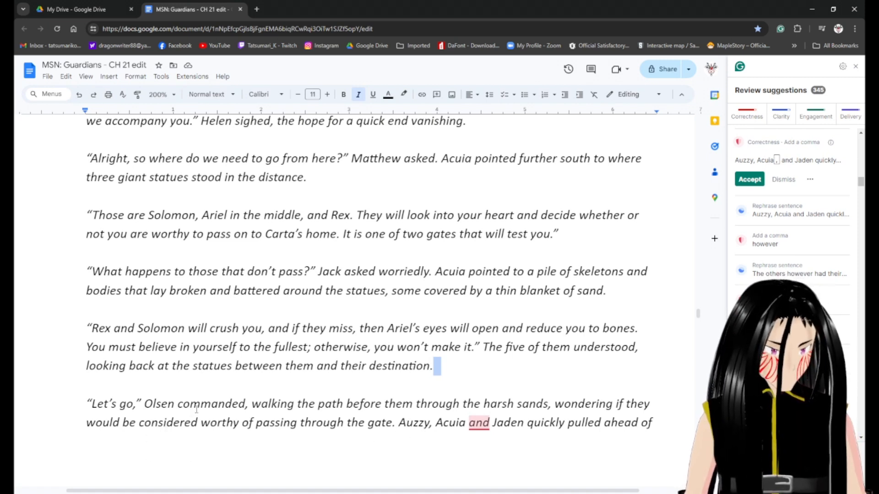
{"action": "key", "text": "alt+Tab"}
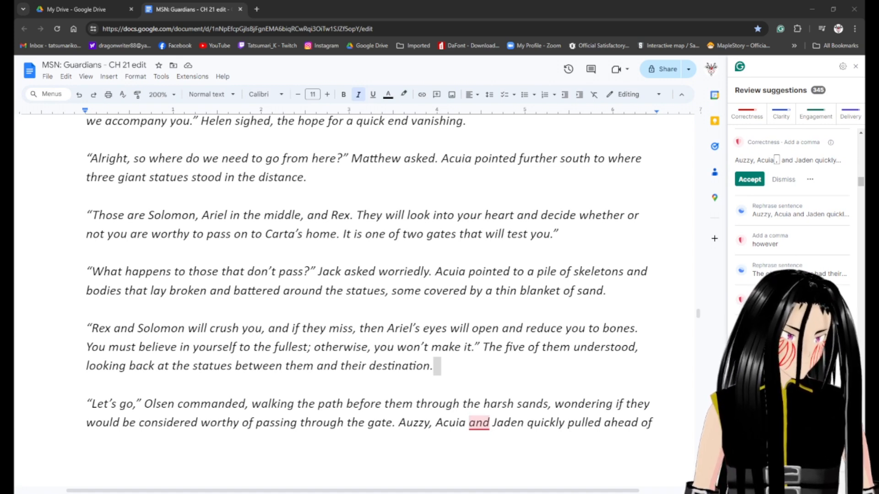
{"action": "left_click", "coordinate": [417, 366]}
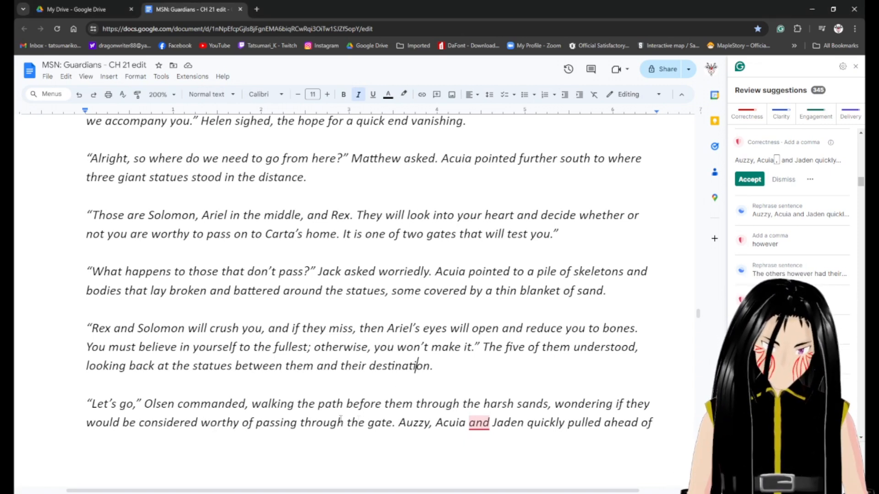
Add a comma after "Acuia" and accept the rewrite "easily made their way through the gate" in that sentence.
{"action": "left_click", "coordinate": [469, 422]}
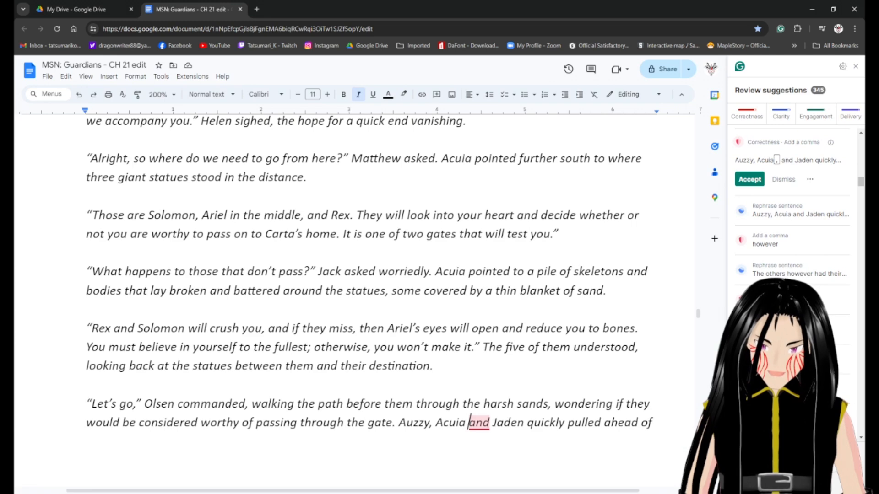
{"action": "type", "text": ","}
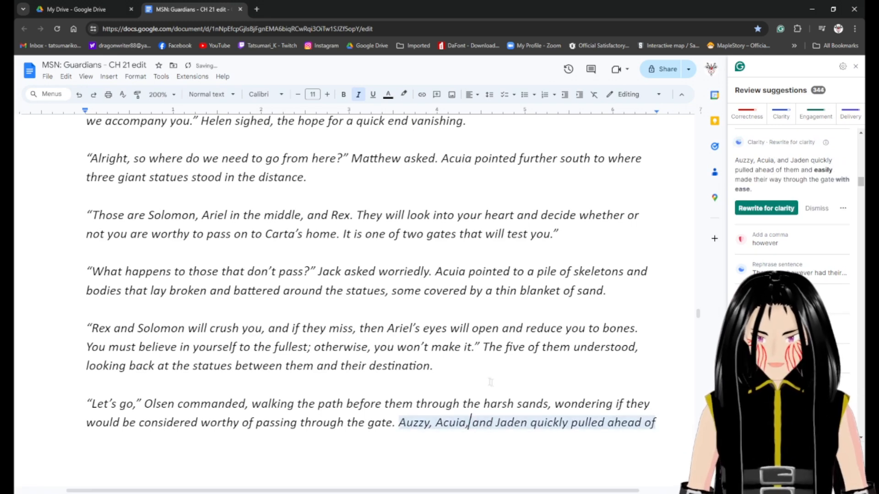
{"action": "scroll", "coordinate": [490, 382], "scroll_direction": "down", "scroll_amount": 5}
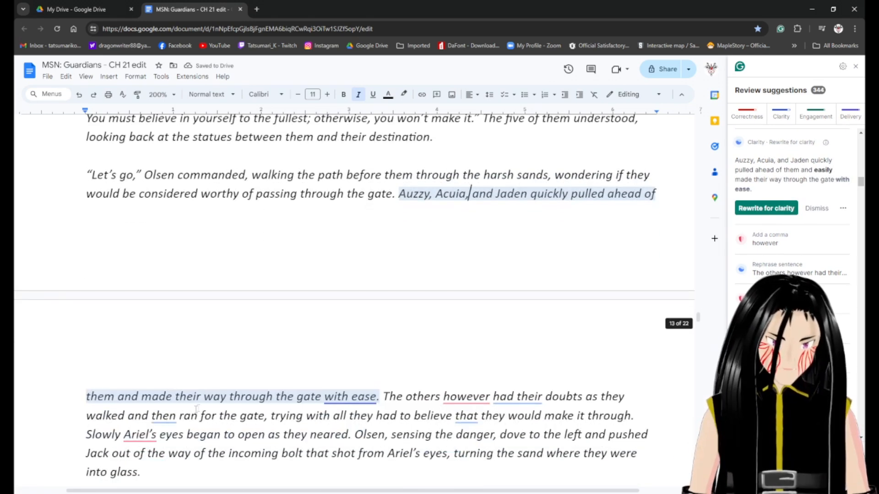
{"action": "left_click", "coordinate": [353, 396]}
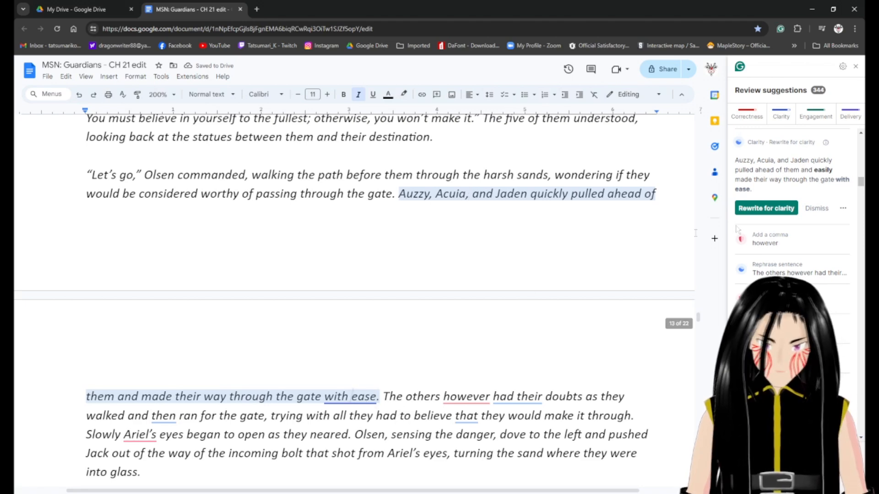
{"action": "left_click", "coordinate": [782, 208]}
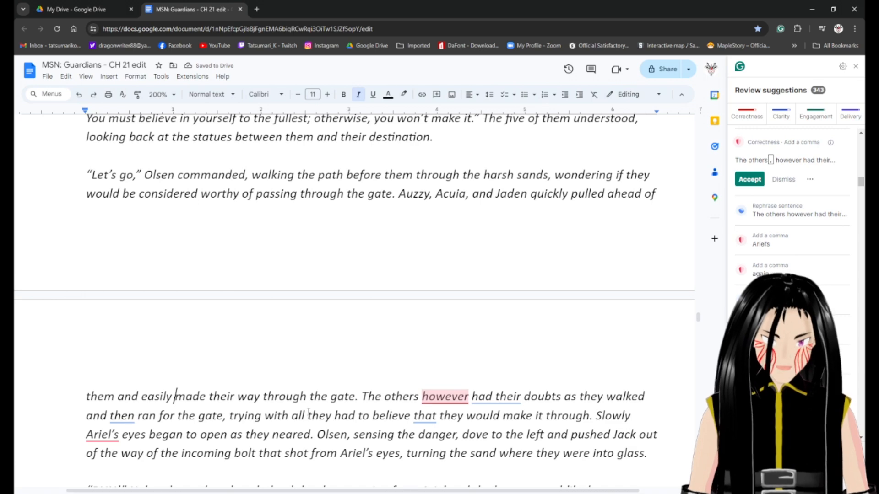
Set off "however" with commas in "The others however had" and accept the clarity rewrite removing "their" and "that" from the sentence.
{"action": "left_click", "coordinate": [420, 396]}
{"action": "type", "text": ","}
{"action": "left_click", "coordinate": [473, 397]}
{"action": "type", "text": ","}
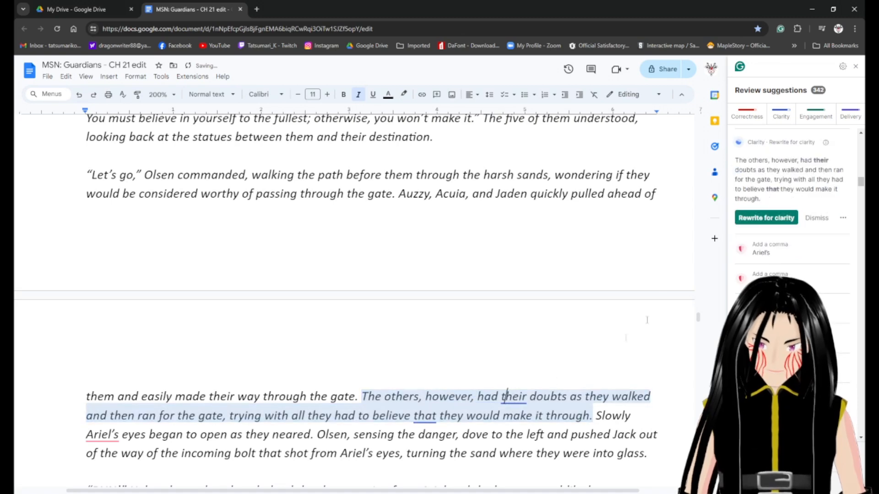
{"action": "left_click", "coordinate": [766, 218]}
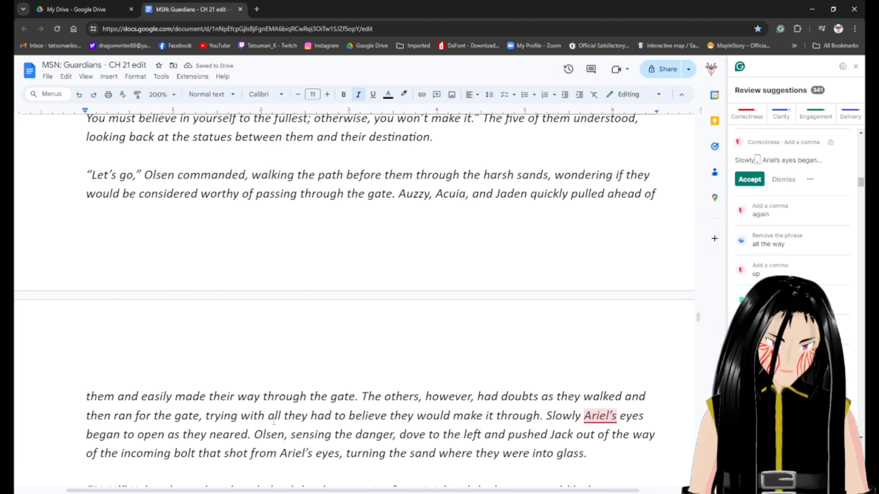
Change "walked and then ran" to "walked, then ran" and add a comma after "Slowly" before "Ariel's eyes".
{"action": "left_click", "coordinate": [647, 396]}
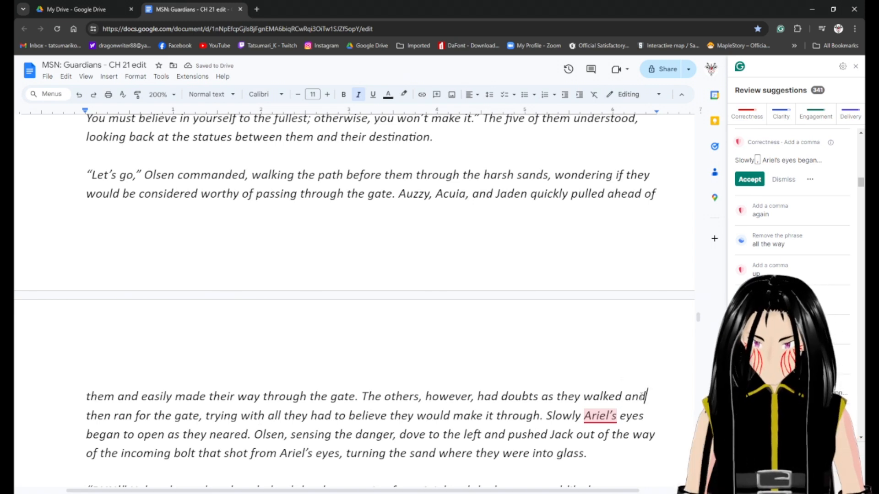
{"action": "key", "text": "BackSpace"}
{"action": "key", "text": "BackSpace"}
{"action": "key", "text": "BackSpace"}
{"action": "key", "text": "BackSpace"}
{"action": "type", "text": ", then"}
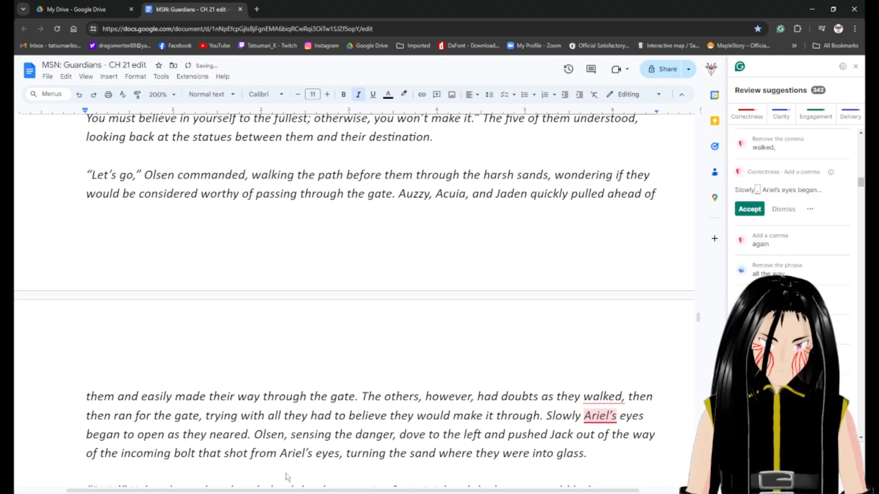
{"action": "key", "text": "BackSpace"}
{"action": "key", "text": "BackSpace"}
{"action": "key", "text": "BackSpace"}
{"action": "key", "text": "BackSpace"}
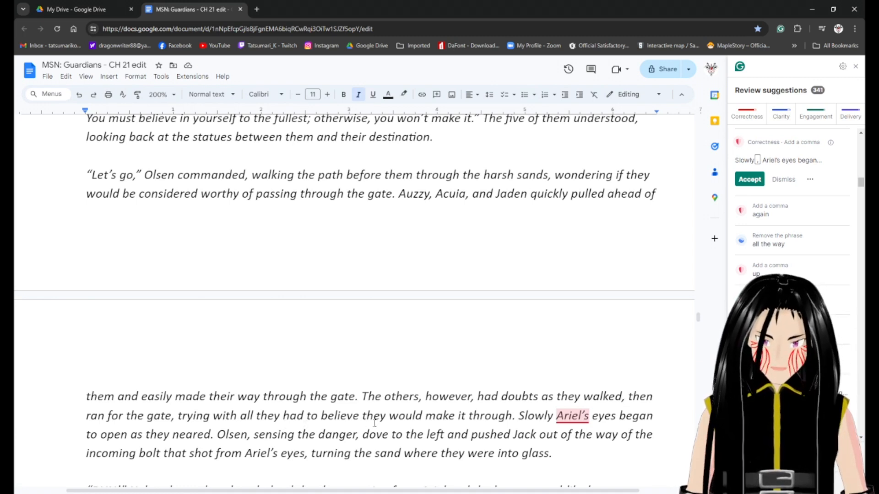
{"action": "left_click", "coordinate": [556, 415]}
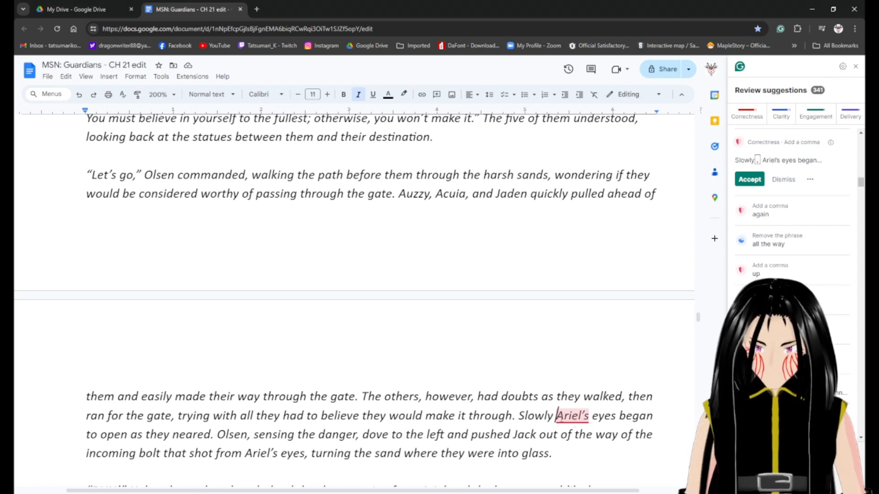
{"action": "type", "text": ","}
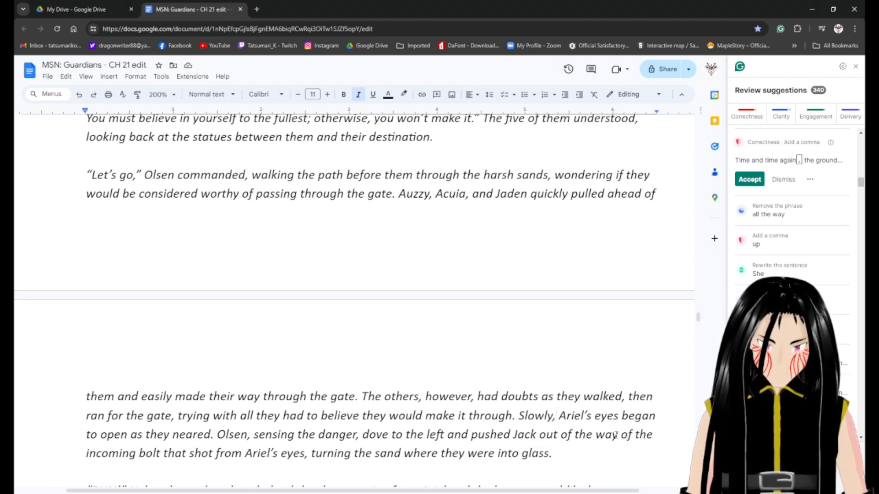
Replace the ending after "pushed Jack out of the way" with "as a blast from Ariel's eyes turned the sand to glass.".
{"action": "left_click_drag", "start_coordinate": [621, 434], "coordinate": [547, 461]}
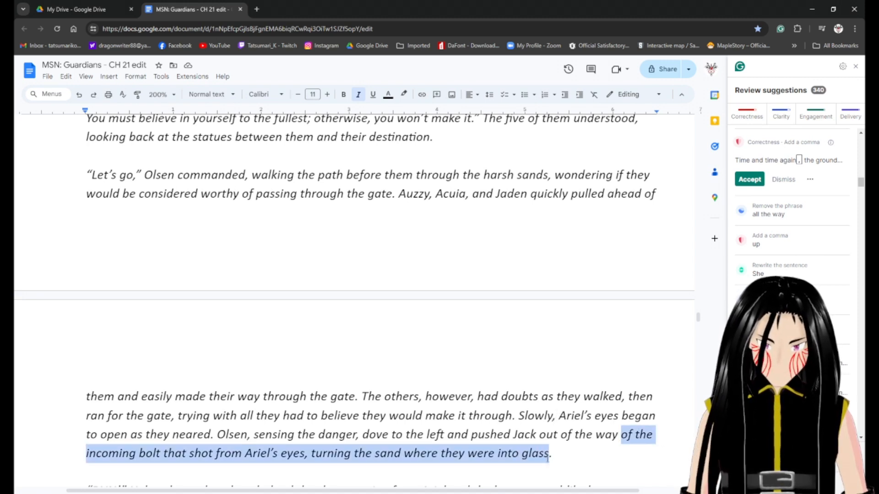
{"action": "type", "text": "As a ."}
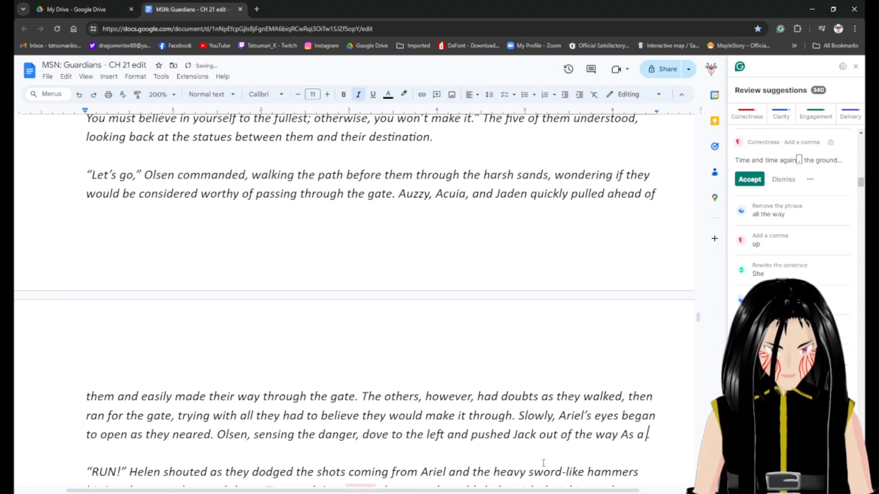
{"action": "type", "text": "blast from Ariel's eyes turned the sand to glass."}
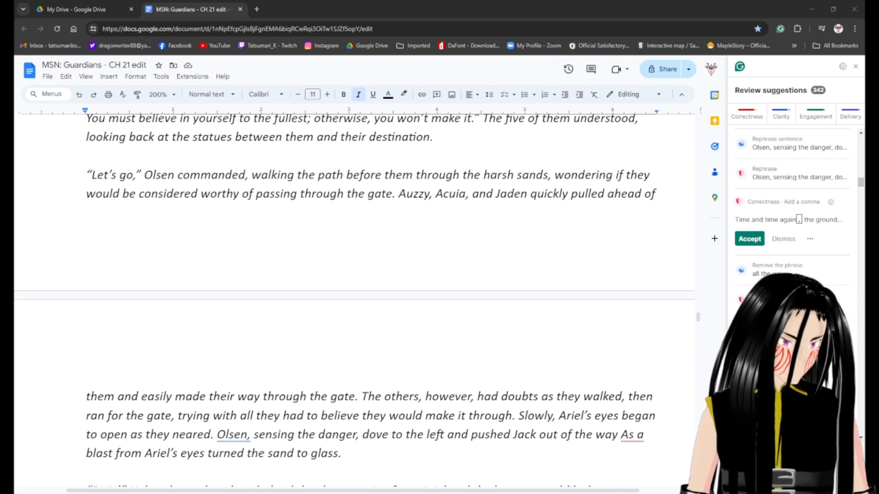
{"action": "left_click", "coordinate": [347, 363]}
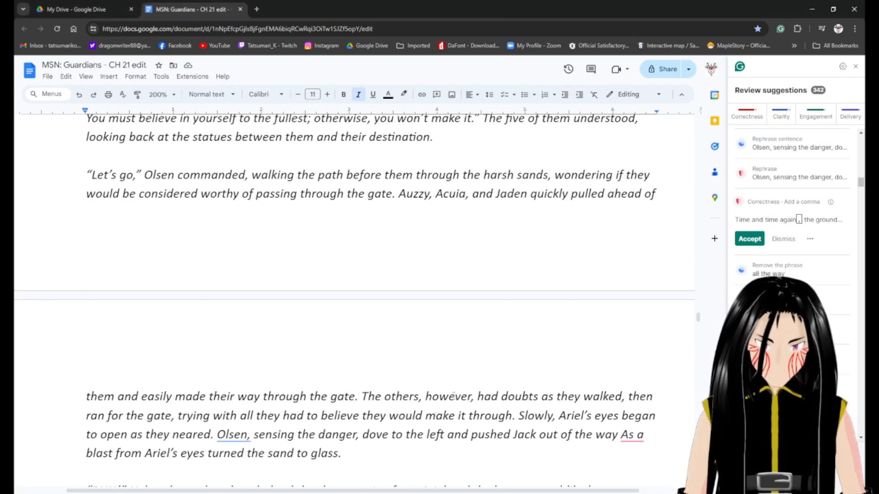
{"action": "left_click", "coordinate": [623, 437]}
{"action": "key", "text": "Delete"}
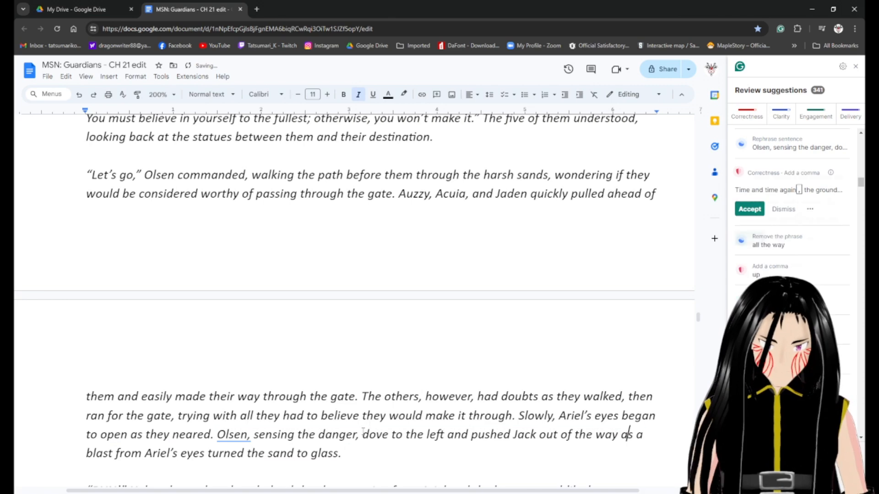
{"action": "type", "text": "a"}
Accept the clarity rewrite that starts Olsen's sentence with "Sensing the danger, Olsen dove to the left".
{"action": "scroll", "coordinate": [216, 417], "scroll_direction": "down", "scroll_amount": 1}
{"action": "left_click", "coordinate": [234, 388]}
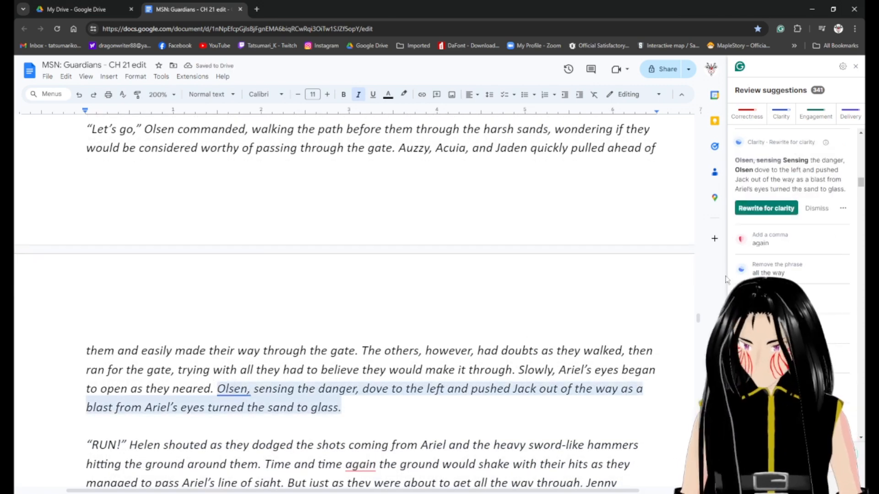
{"action": "left_click", "coordinate": [766, 209]}
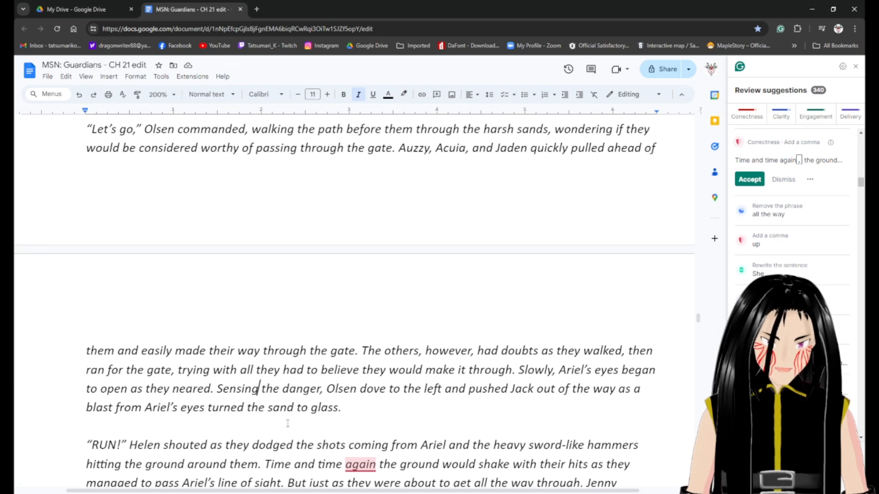
Replace "the shots coming from Ariel" with "Ariel's blasts" in the sentence where Helen shouts "RUN!".
{"action": "scroll", "coordinate": [286, 396], "scroll_direction": "down", "scroll_amount": 2}
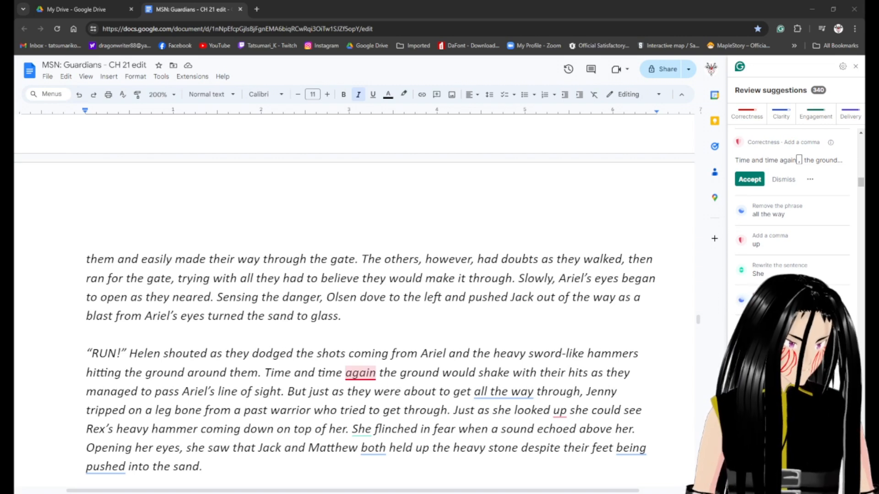
{"action": "left_click", "coordinate": [353, 429]}
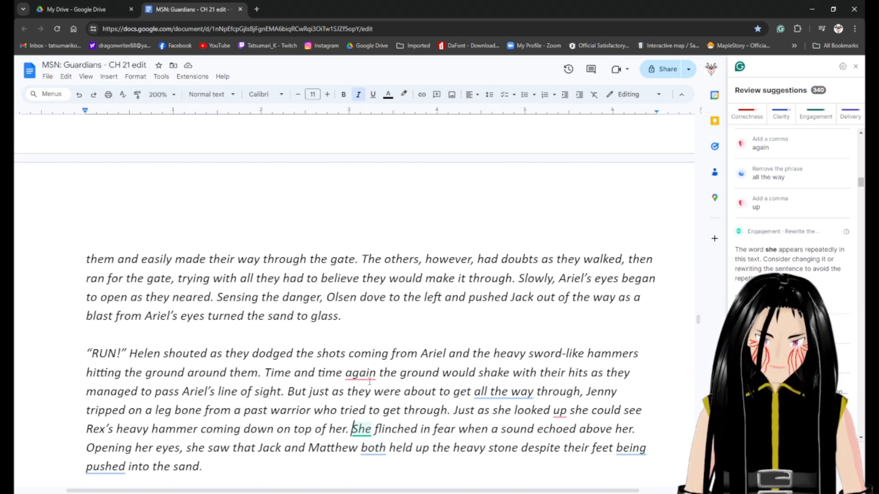
{"action": "left_click_drag", "start_coordinate": [418, 353], "coordinate": [296, 353]}
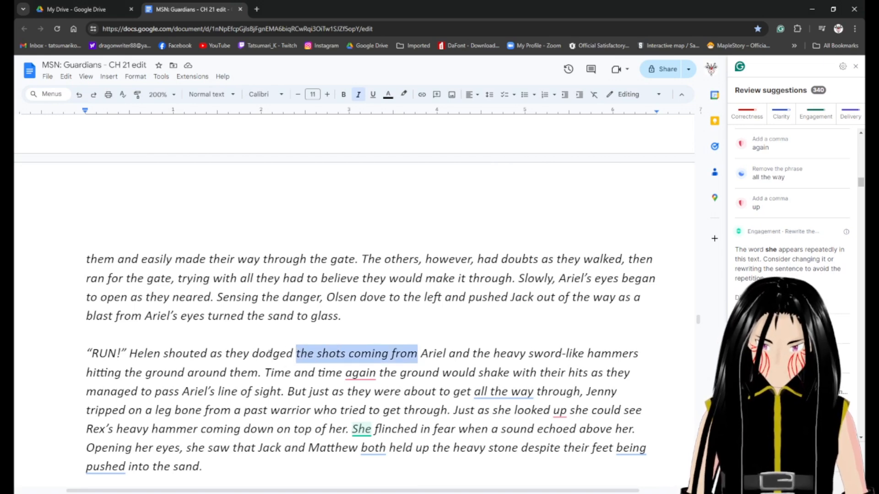
{"action": "key", "text": "BackSpace"}
{"action": "key", "text": "Right"}
{"action": "key", "text": "Right"}
{"action": "key", "text": "Right"}
{"action": "key", "text": "Right"}
{"action": "key", "text": "Right"}
{"action": "type", "text": "’s blas"}
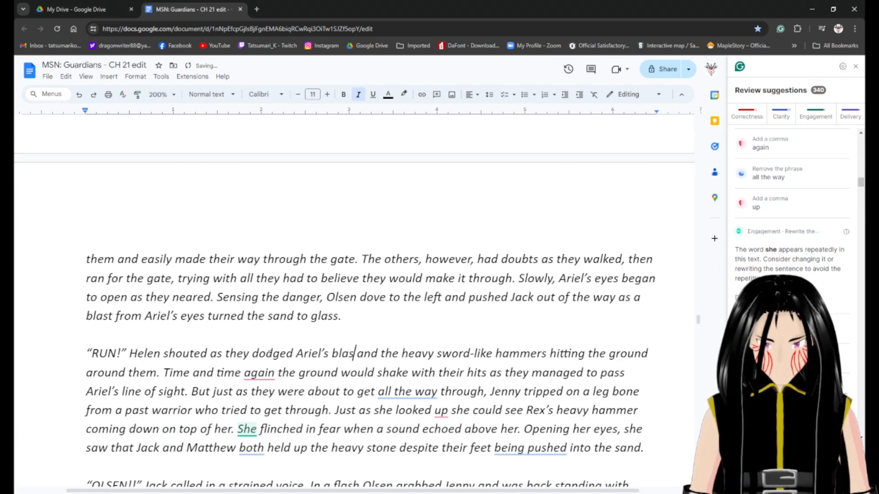
{"action": "type", "text": "ts"}
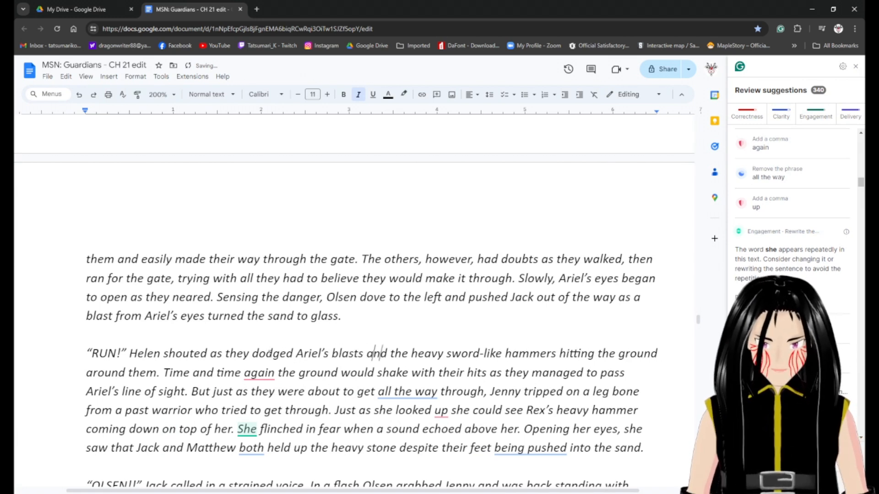
{"action": "key", "text": "Right"}
{"action": "key", "text": "Right"}
{"action": "key", "text": "Right"}
{"action": "key", "text": "Right"}
{"action": "key", "text": "Right"}
{"action": "key", "text": "Right"}
{"action": "key", "text": "Right"}
{"action": "key", "text": "Right"}
{"action": "key", "text": "Right"}
{"action": "key", "text": "Right"}
{"action": "key", "text": "Right"}
{"action": "key", "text": "Right"}
{"action": "key", "text": "Right"}
{"action": "key", "text": "Right"}
{"action": "key", "text": "Right"}
{"action": "key", "text": "Right"}
{"action": "key", "text": "Right"}
{"action": "key", "text": "Right"}
{"action": "key", "text": "Right"}
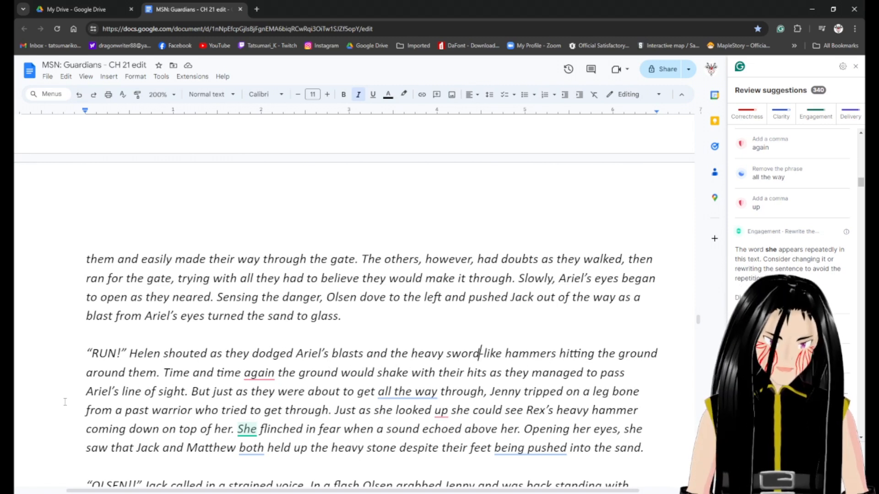
Accept the suggestions to add a comma after "Time and time again" and remove "all the way" before "through".
{"action": "left_click", "coordinate": [259, 372]}
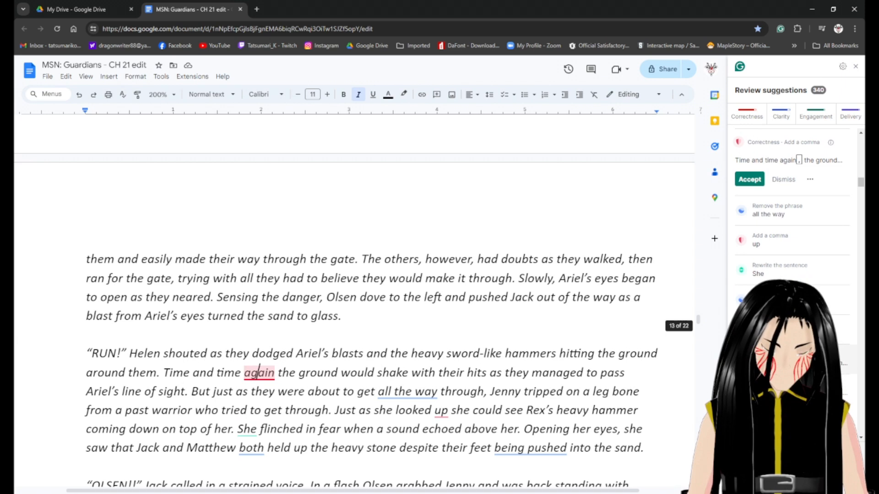
{"action": "left_click", "coordinate": [748, 180]}
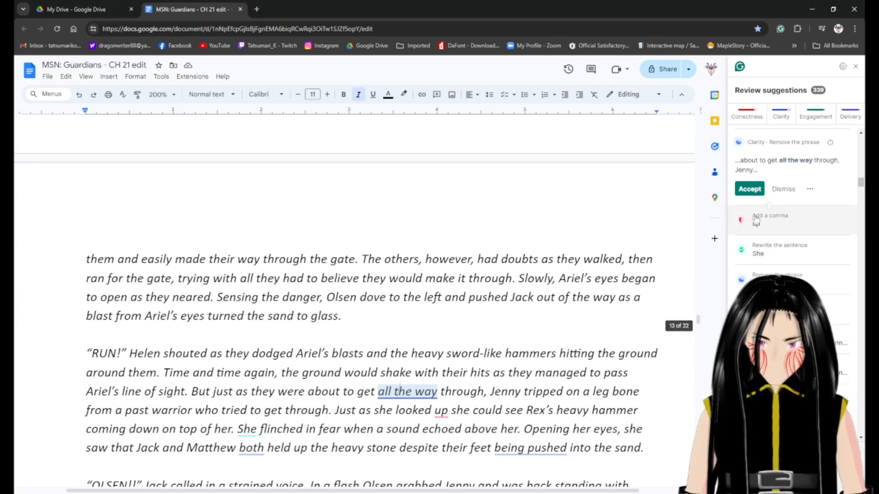
{"action": "left_click", "coordinate": [749, 189]}
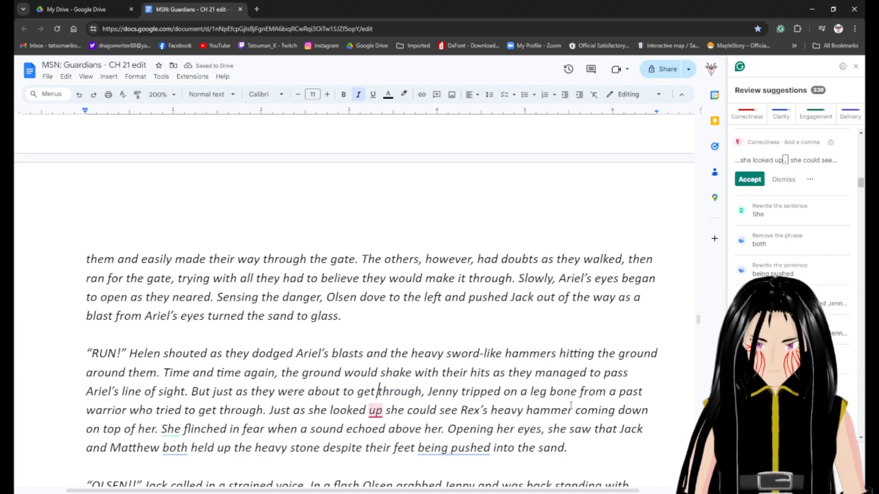
Delete "who tried to get through" after "from a past warrior" in Jenny's sentence.
{"action": "left_click", "coordinate": [264, 409]}
{"action": "left_click_drag", "start_coordinate": [264, 409], "coordinate": [120, 410]}
{"action": "key", "text": "BackSpace"}
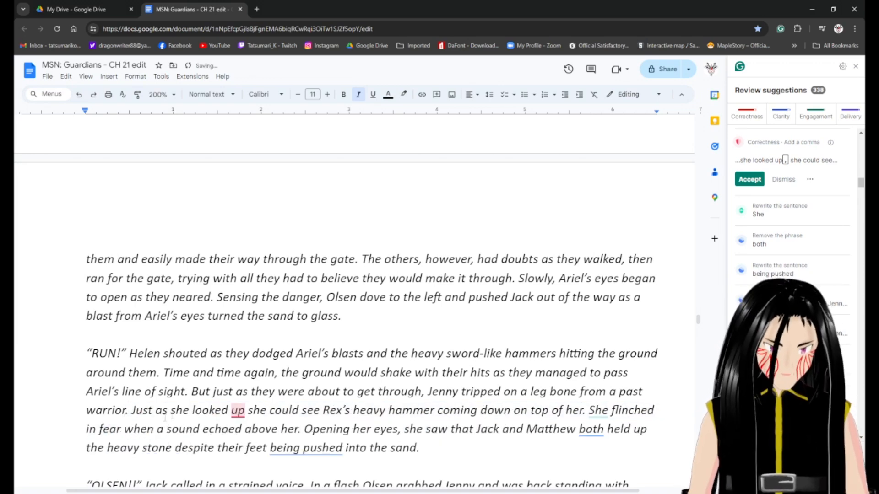
Shorten "Just as she looked up" to "As she looked up" and add a comma after "up".
{"action": "left_click_drag", "start_coordinate": [162, 411], "coordinate": [131, 410]}
{"action": "type", "text": "A"}
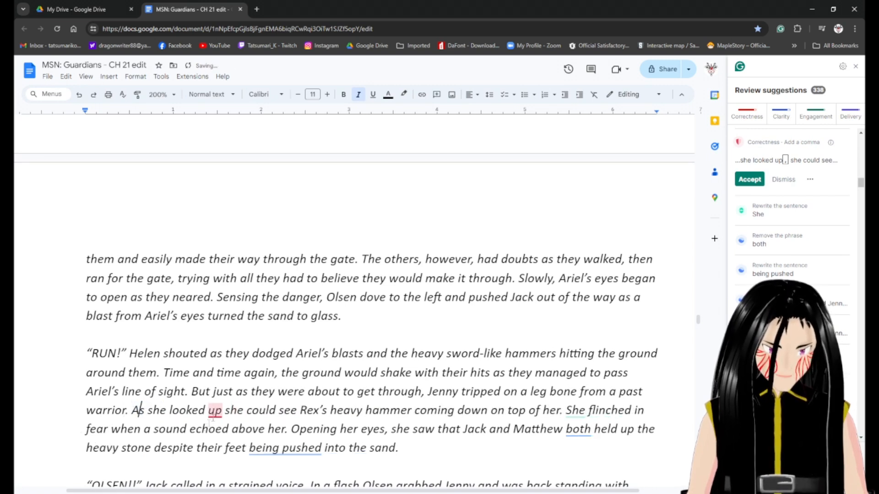
{"action": "type", "text": ","}
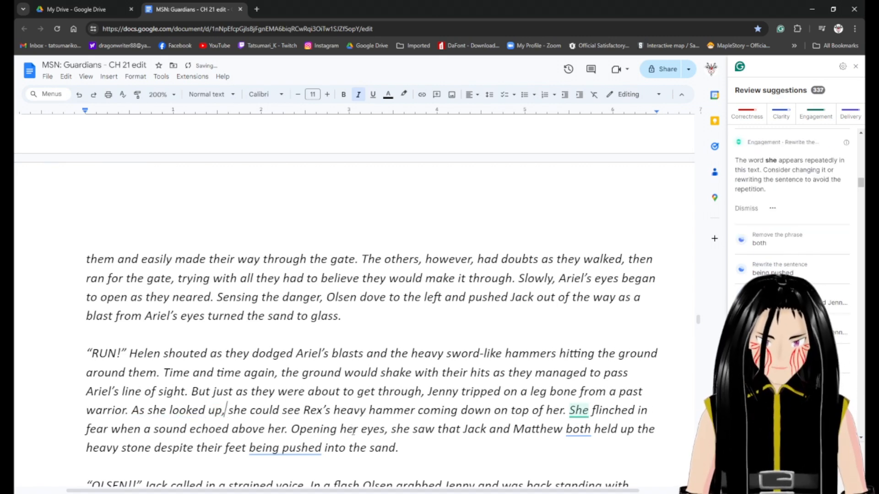
{"action": "left_click", "coordinate": [583, 410]}
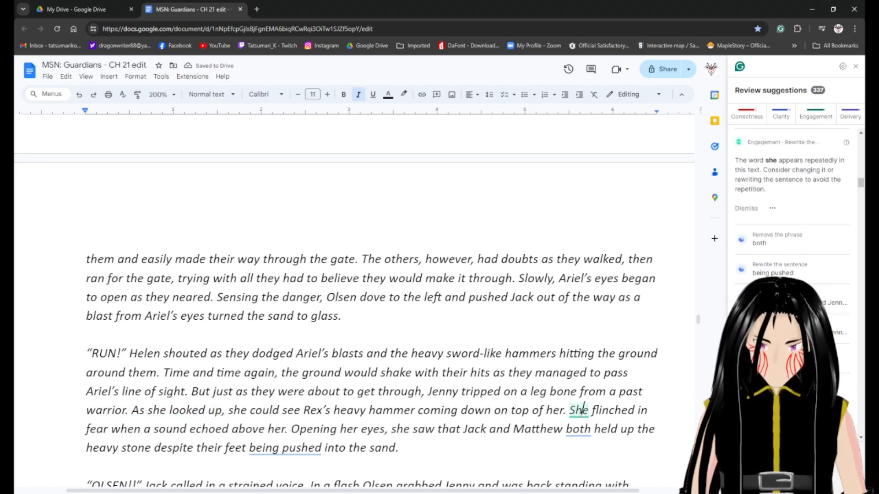
Replace "She" with "Jenny" before "flinched in fear".
{"action": "key", "text": "Right"}
{"action": "key", "text": "ctrl+shift+Left"}
{"action": "type", "text": "Jeny"}
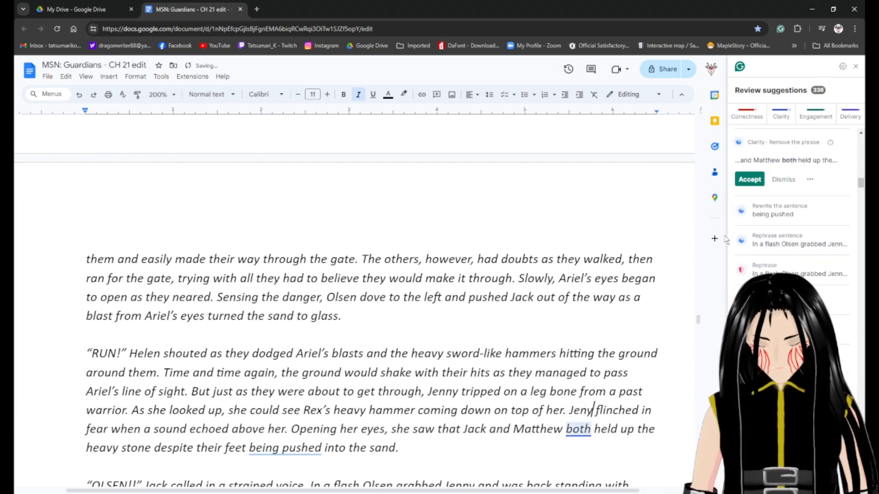
{"action": "key", "text": "Left"}
{"action": "type", "text": "n"}
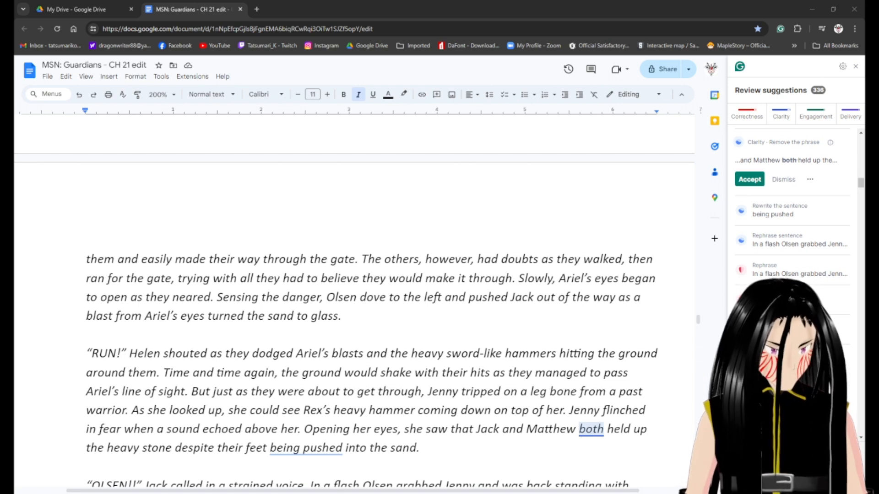
Extend the sentence after "a sound echoed above her" with ", wind hurling sands against her skin".
{"action": "left_click", "coordinate": [442, 354]}
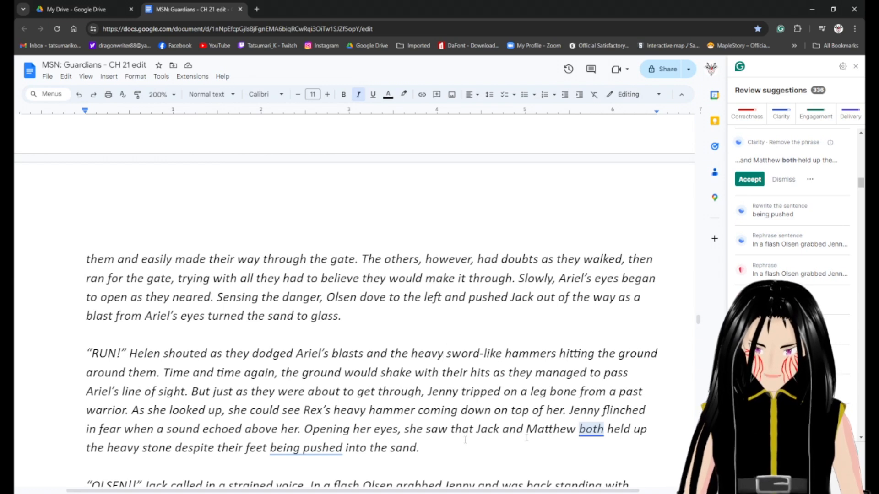
{"action": "left_click", "coordinate": [298, 430]}
{"action": "key", "text": "BackSpace"}
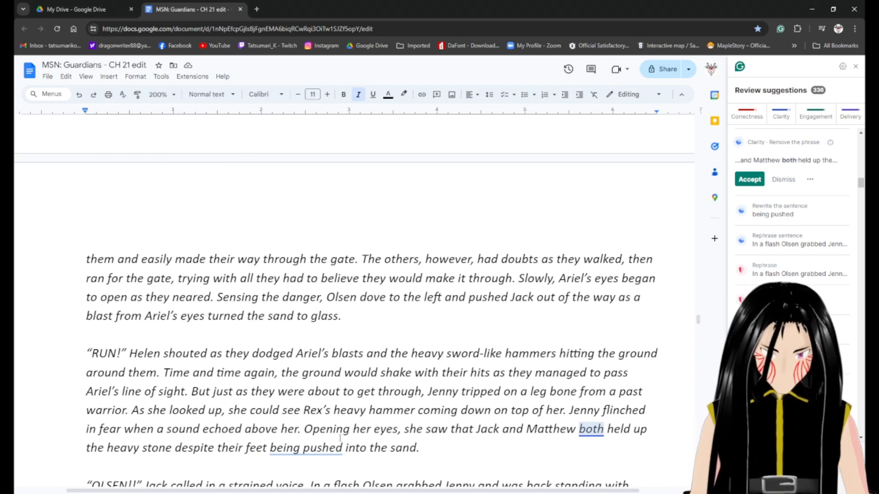
{"action": "type", "text": ", wind."}
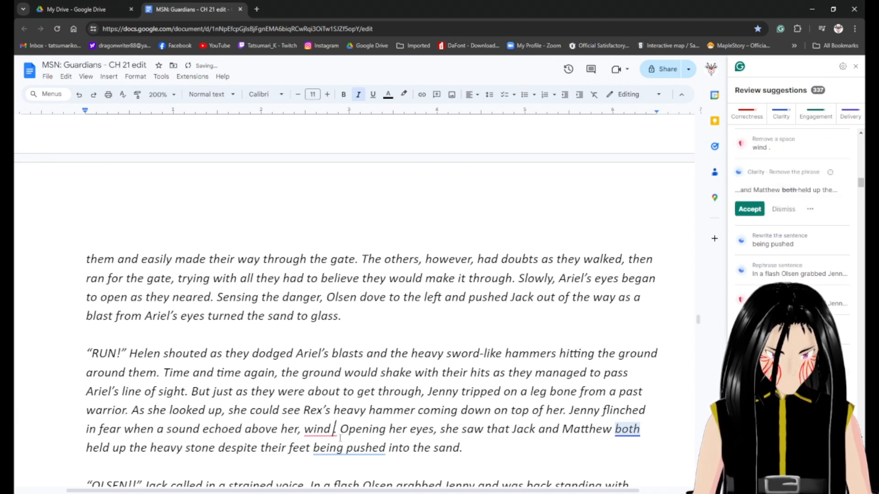
{"action": "type", "text": "hurling"}
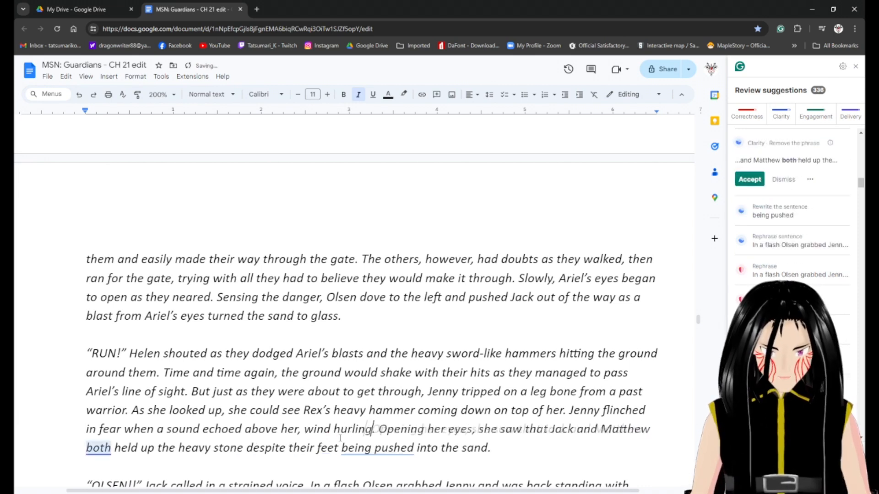
{"action": "type", "text": " sand"}
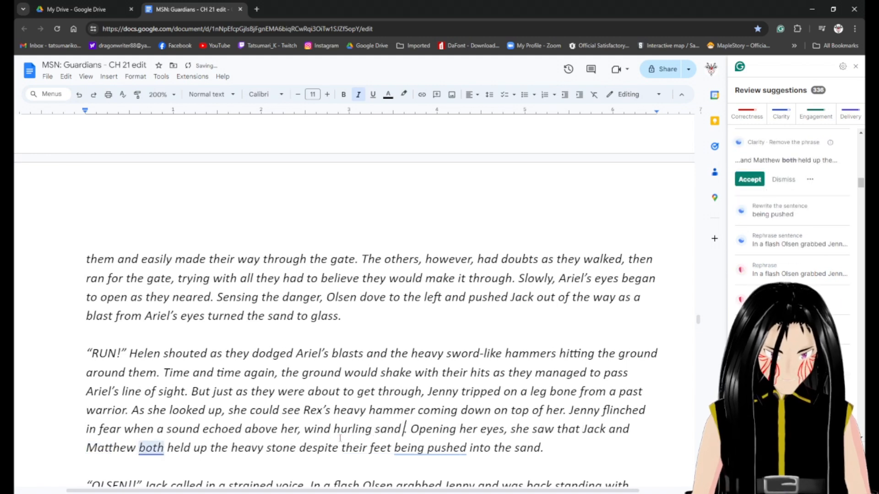
{"action": "type", "text": "s against her"}
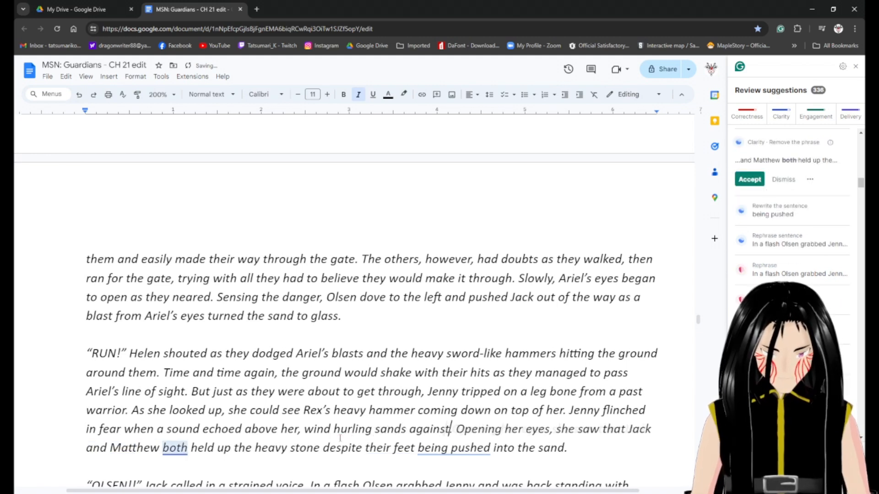
{"action": "type", "text": " skin"}
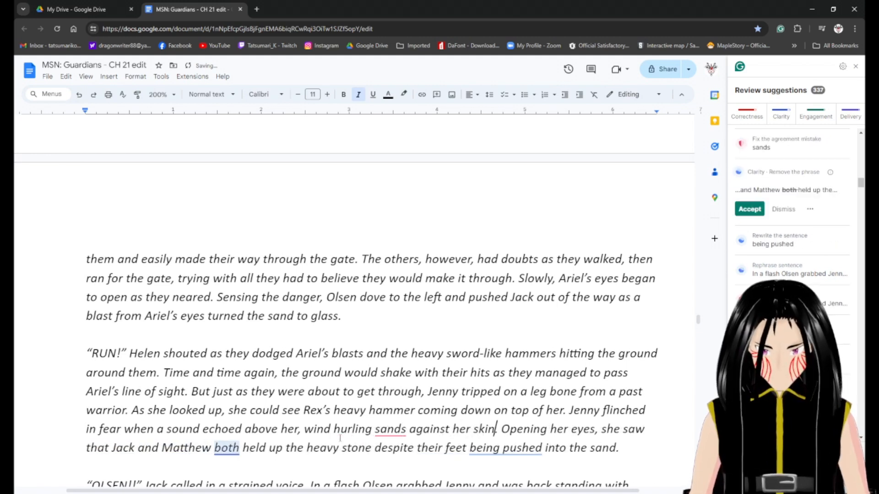
Change "sands" to "sand" in the phrase about the wind hurling against Jenny's skin.
{"action": "left_click", "coordinate": [387, 429]}
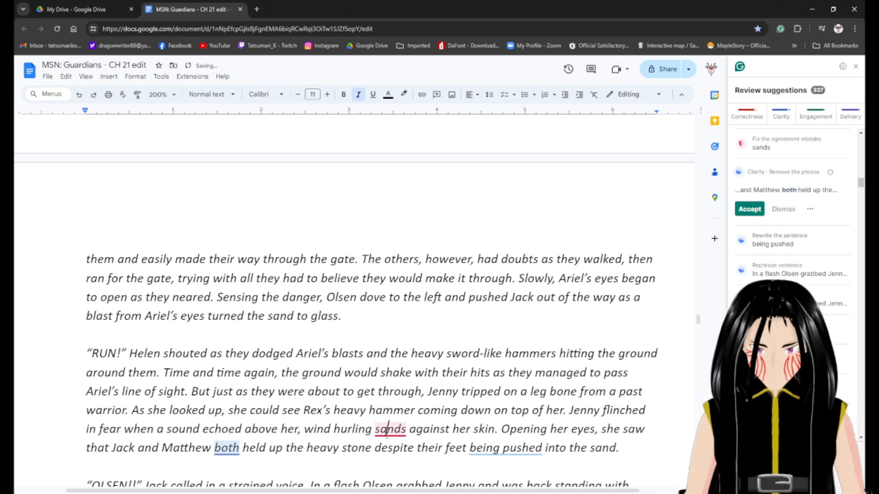
{"action": "key", "text": "Right"}
{"action": "key", "text": "Right"}
{"action": "key", "text": "Right"}
{"action": "key", "text": "BackSpace"}
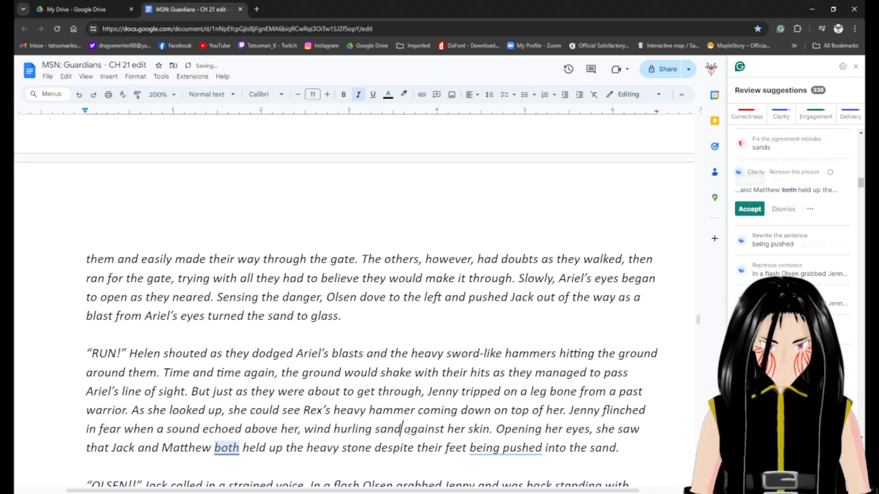
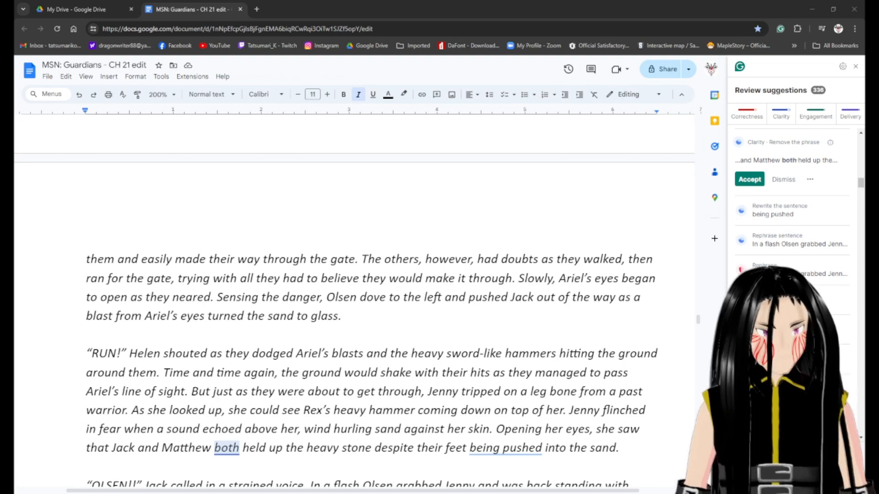
Delete "both" after "Jack and Matthew" in the sentence about holding up the heavy stone.
{"action": "double_click", "coordinate": [356, 325]}
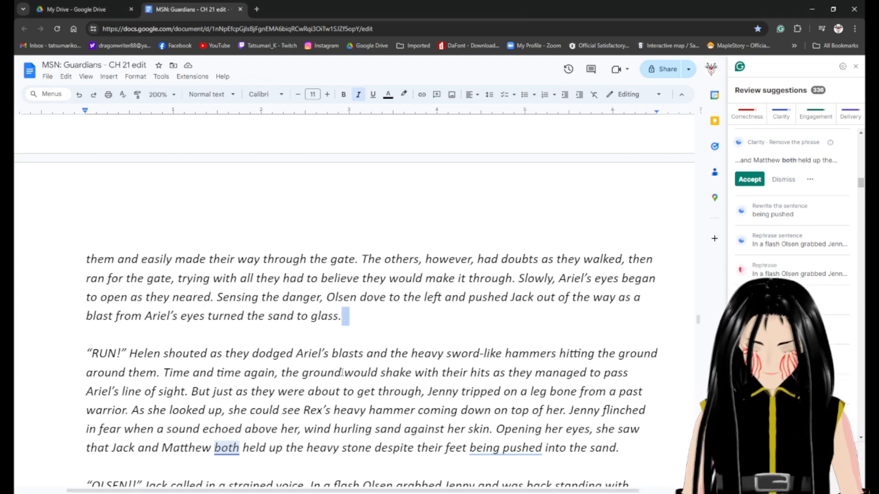
{"action": "scroll", "coordinate": [344, 373], "scroll_direction": "down", "scroll_amount": 4}
{"action": "left_click", "coordinate": [229, 265]}
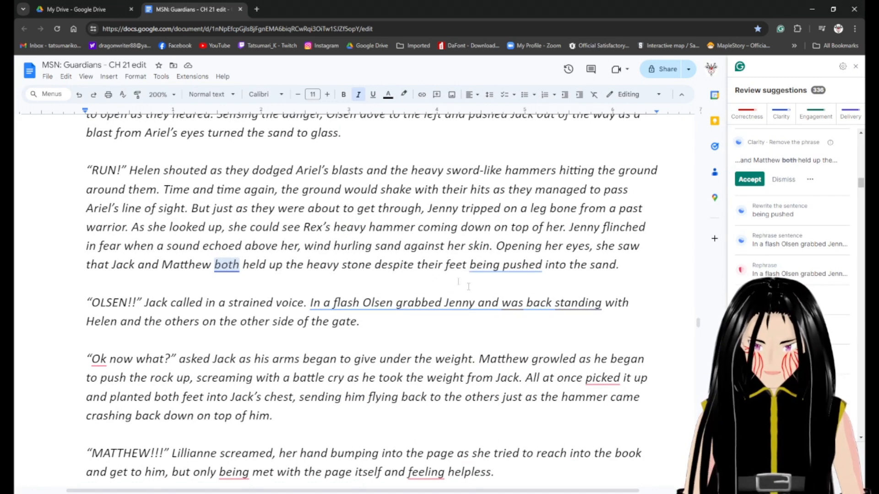
{"action": "key", "text": "Right"}
{"action": "key", "text": "Right"}
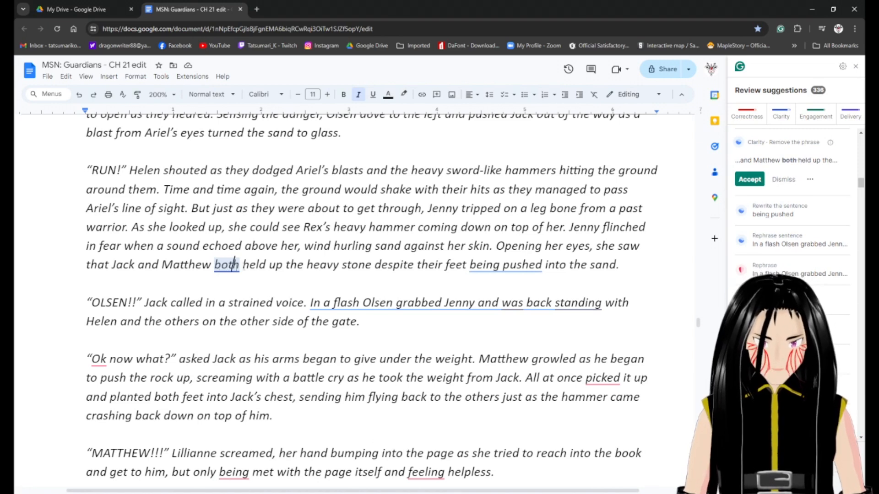
{"action": "key", "text": "ctrl+shift+Left"}
{"action": "key", "text": "BackSpace"}
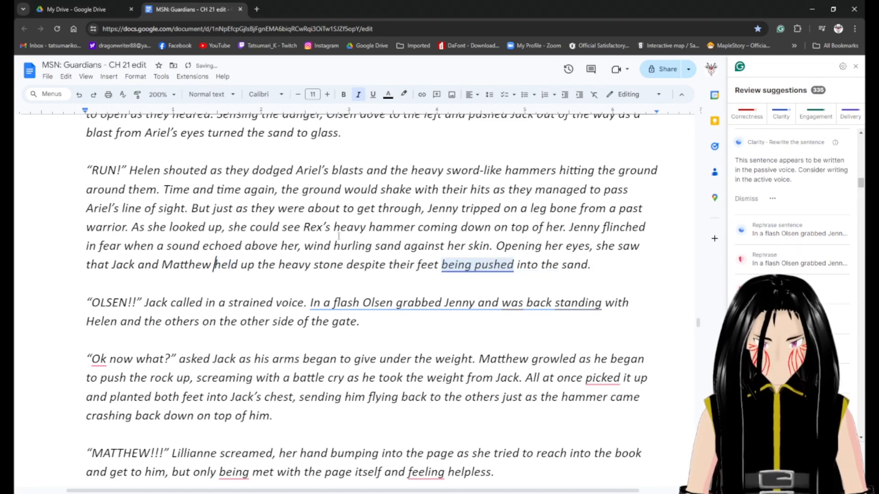
Replace "being pushed" with "sinking" in the phrase "despite their feet being pushed into the sand".
{"action": "key", "text": "Right"}
{"action": "key", "text": "Right"}
{"action": "key", "text": "Right"}
{"action": "key", "text": "Right"}
{"action": "key", "text": "Right"}
{"action": "key", "text": "Right"}
{"action": "key", "text": "Right"}
{"action": "key", "text": "Right"}
{"action": "key", "text": "Right"}
{"action": "key", "text": "Right"}
{"action": "key", "text": "Right"}
{"action": "key", "text": "Right"}
{"action": "key", "text": "Right"}
{"action": "key", "text": "Right"}
{"action": "key", "text": "Right"}
{"action": "key", "text": "Right"}
{"action": "key", "text": "Right"}
{"action": "key", "text": "Right"}
{"action": "key", "text": "Right"}
{"action": "key", "text": "Right"}
{"action": "key", "text": "Right"}
{"action": "key", "text": "Right"}
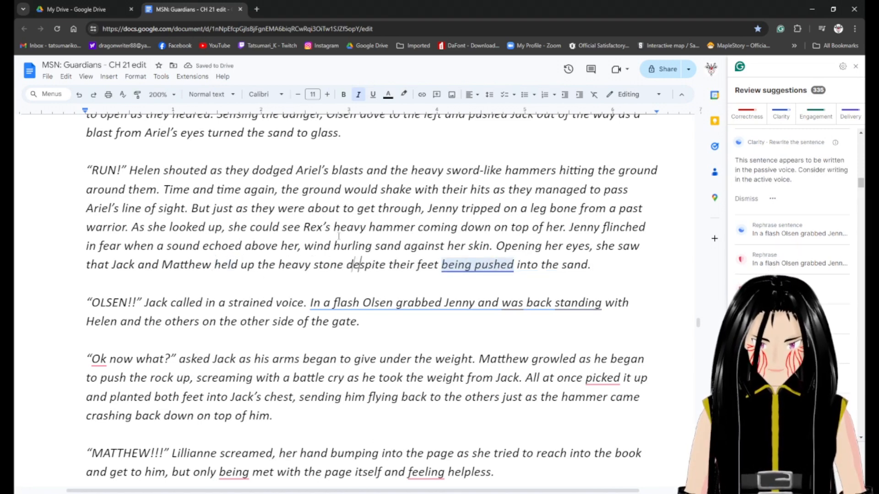
{"action": "key", "text": "ctrl+Right"}
{"action": "key", "text": "ctrl+Right"}
{"action": "key", "text": "ctrl+Right"}
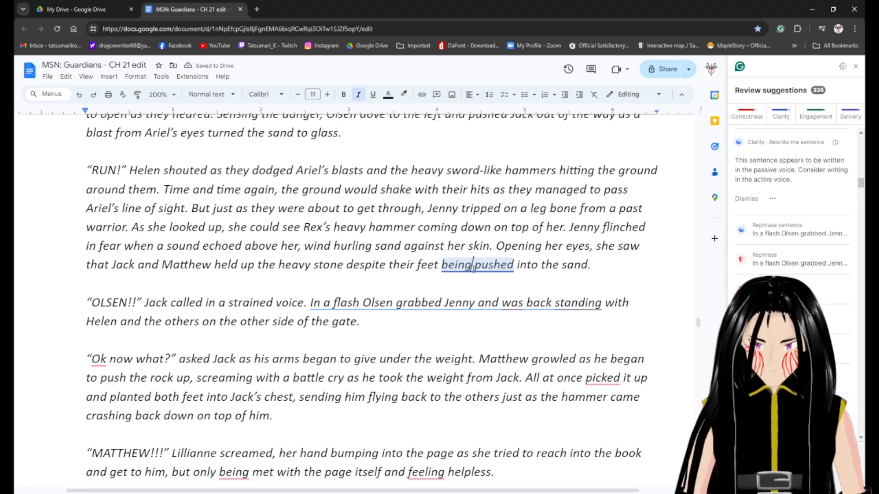
{"action": "key", "text": "Right"}
{"action": "key", "text": "Left"}
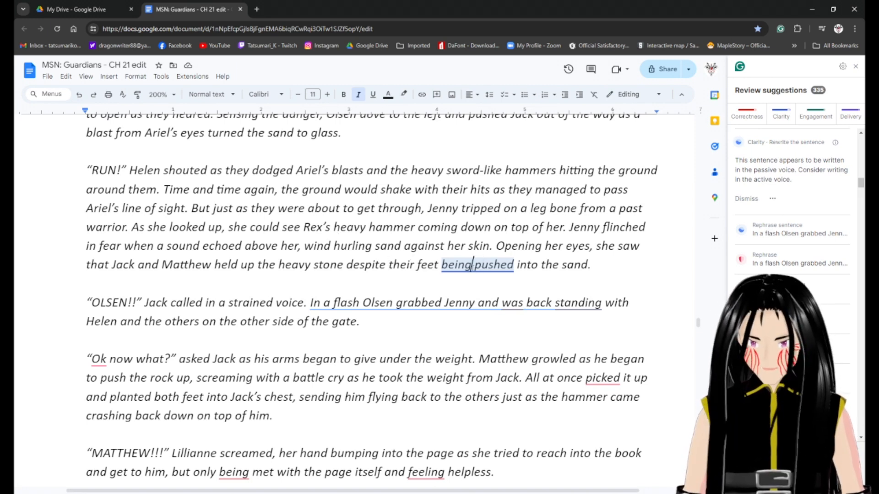
{"action": "key", "text": "ctrl+shift+Left"}
{"action": "key", "text": "Left"}
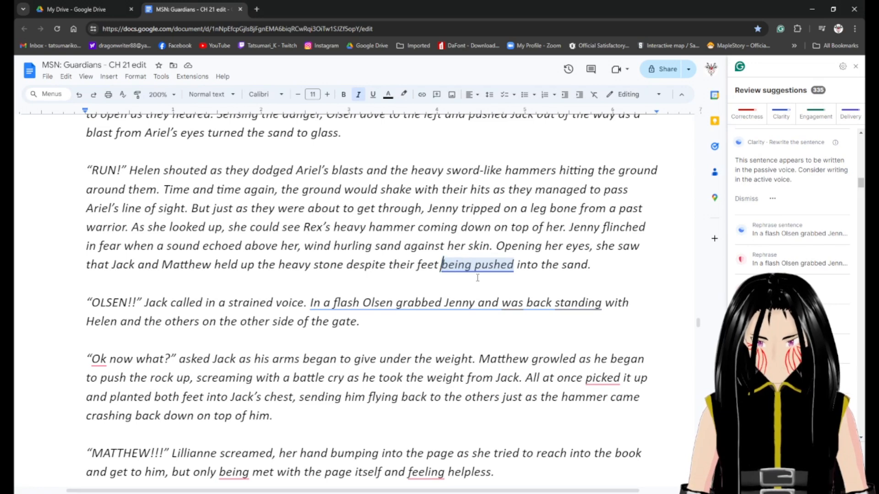
{"action": "key", "text": "ctrl+shift+Right"}
{"action": "key", "text": "ctrl+shift+Right"}
{"action": "key", "text": "BackSpace"}
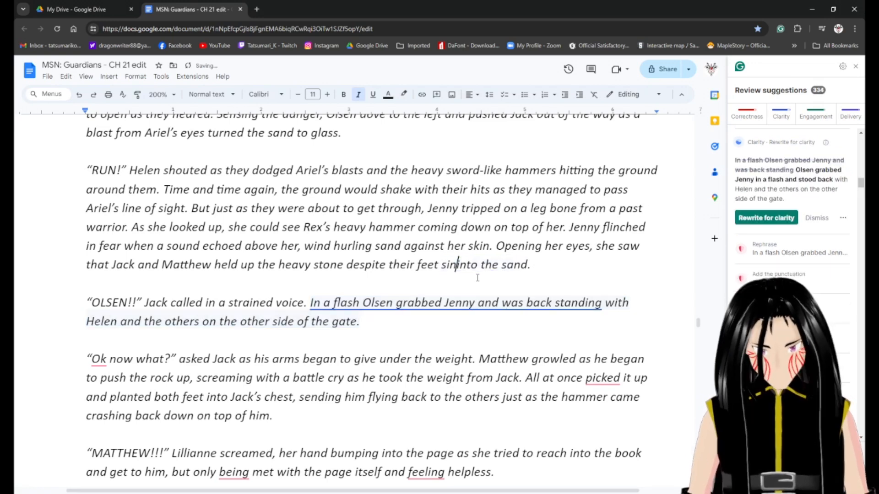
{"action": "type", "text": "sinking"}
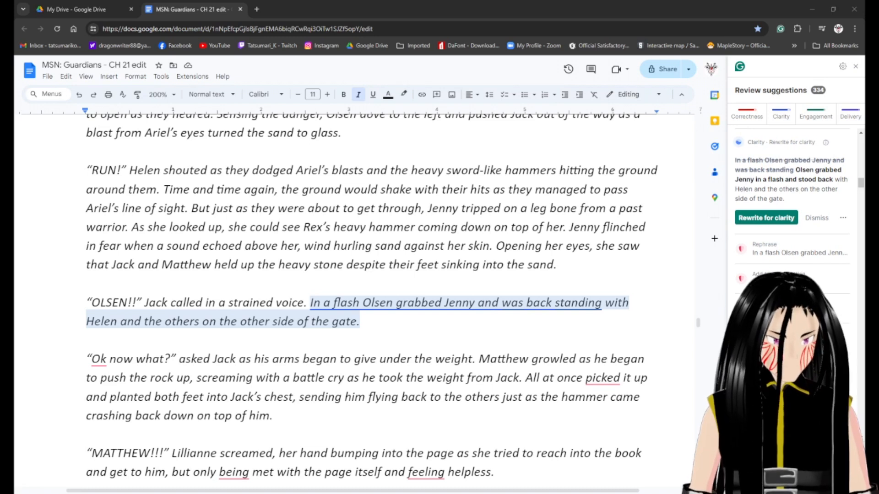
{"action": "double_click", "coordinate": [477, 291]}
{"action": "left_click", "coordinate": [253, 272]}
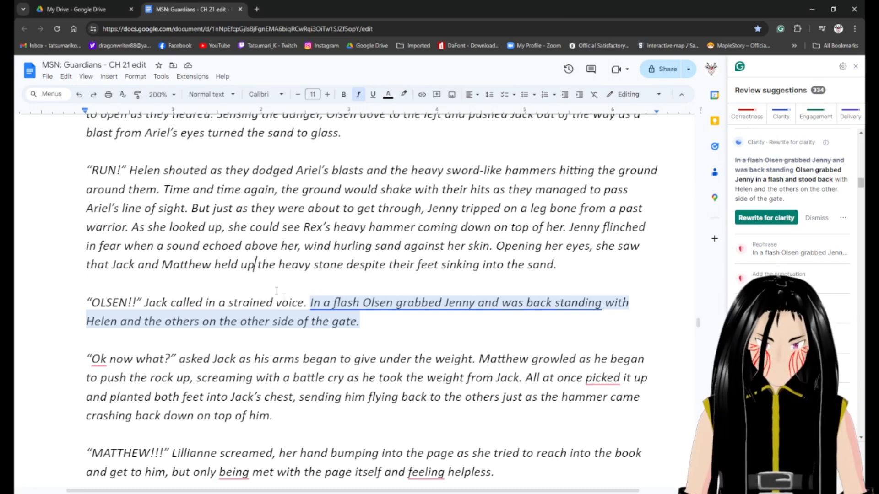
Insert a comma after "In a flash" in the sentence where Olsen grabs Jenny.
{"action": "left_click", "coordinate": [351, 297]}
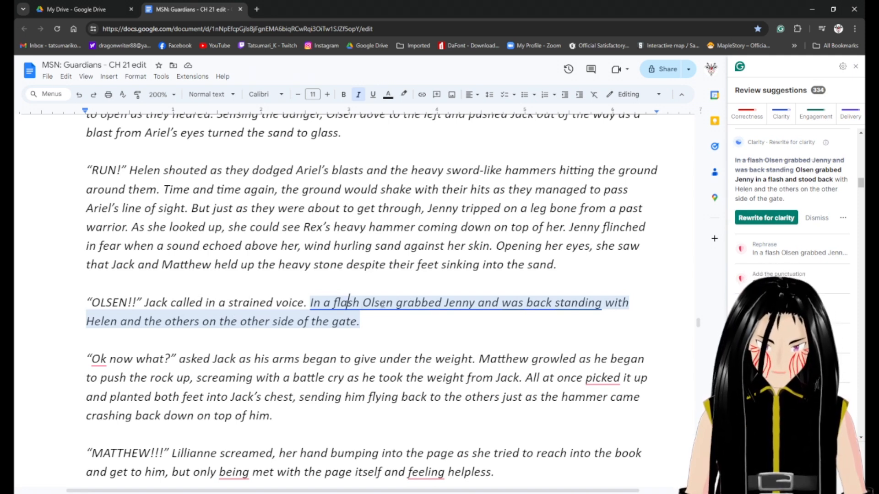
{"action": "key", "text": "Right"}
{"action": "key", "text": "Right"}
{"action": "key", "text": "Right"}
{"action": "key", "text": "Left"}
{"action": "type", "text": ","}
Replace "and was back standing with" after "Olsen grabbed Jenny" with ", standing next to".
{"action": "key", "text": "Right"}
{"action": "key", "text": "Right"}
{"action": "key", "text": "Right"}
{"action": "key", "text": "Right"}
{"action": "key", "text": "Right"}
{"action": "key", "text": "Right"}
{"action": "key", "text": "Right"}
{"action": "key", "text": "Right"}
{"action": "key", "text": "Right"}
{"action": "key", "text": "Right"}
{"action": "key", "text": "Right"}
{"action": "key", "text": "Right"}
{"action": "key", "text": "Right"}
{"action": "key", "text": "Right"}
{"action": "key", "text": "Right"}
{"action": "key", "text": "Right"}
{"action": "key", "text": "Right"}
{"action": "key", "text": "Right"}
{"action": "key", "text": "Right"}
{"action": "key", "text": "Right"}
{"action": "key", "text": "Right"}
{"action": "key", "text": "Right"}
{"action": "key", "text": "Right"}
{"action": "key", "text": "Right"}
{"action": "key", "text": "Right"}
{"action": "key", "text": "Right"}
{"action": "key", "text": "Right"}
{"action": "key", "text": "Right"}
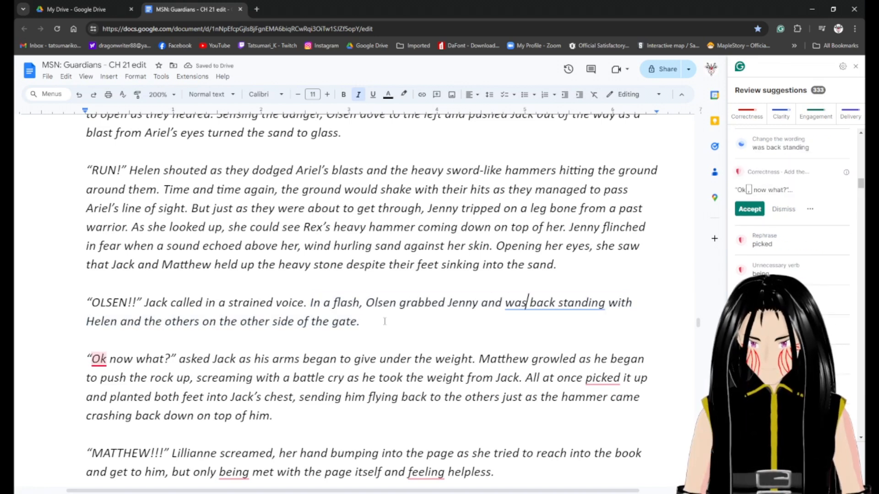
{"action": "key", "text": "Left"}
{"action": "key", "text": "Left"}
{"action": "key", "text": "Left"}
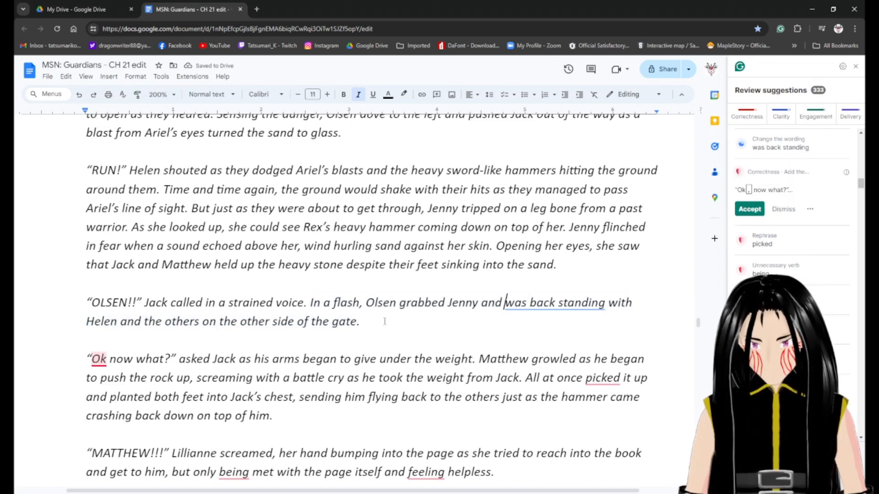
{"action": "key", "text": "Left"}
{"action": "key", "text": "Left"}
{"action": "key", "text": "Left"}
{"action": "key", "text": "Left"}
{"action": "key", "text": "ctrl+shift+Right"}
{"action": "key", "text": "ctrl+shift+Right"}
{"action": "key", "text": "ctrl+shift+Right"}
{"action": "key", "text": "ctrl+shift+Right"}
{"action": "key", "text": "ctrl+shift+Right"}
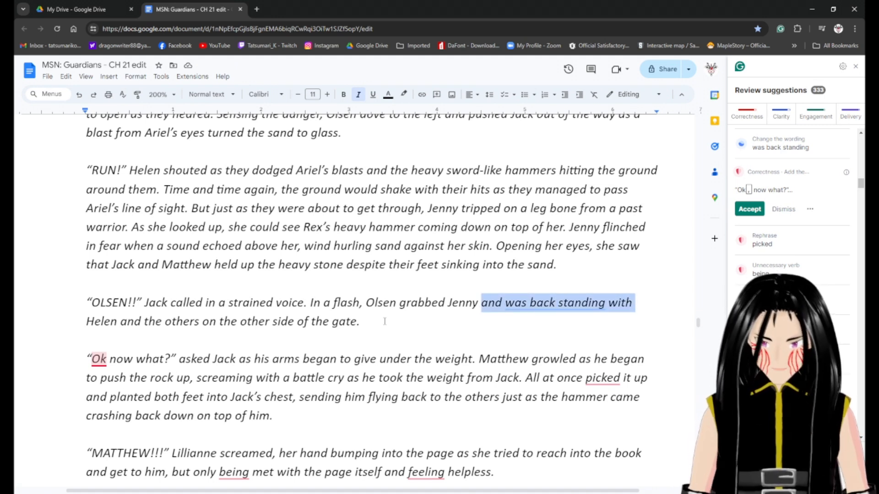
{"action": "key", "text": "BackSpace"}
{"action": "key", "text": "BackSpace"}
{"action": "type", "text": ", standing next to Helen and the"}
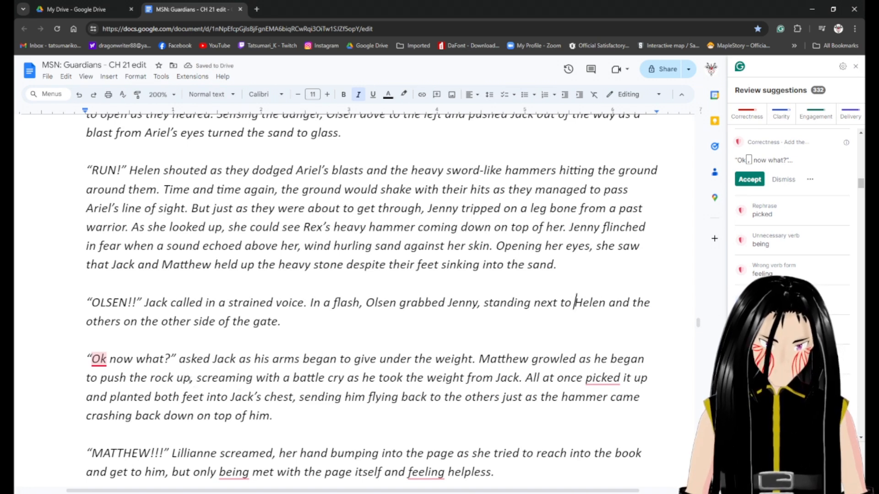
Replace "on the other side of" with "passed" before "the gate" in the sentence about Helen and the others.
{"action": "left_click_drag", "start_coordinate": [232, 320], "coordinate": [123, 322]}
{"action": "type", "text": "past"}
{"action": "key", "text": "BackSpace"}
{"action": "type", "text": "sed"}
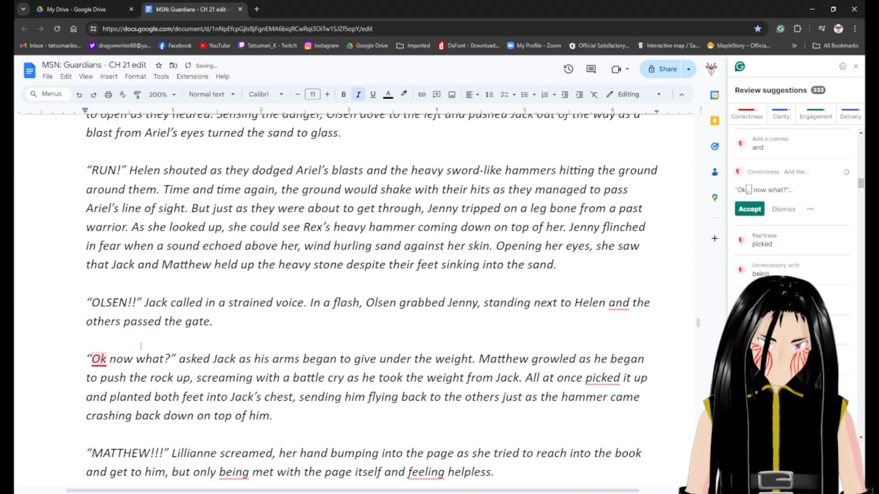
Add a comma after "Ok" in Jack's line and insert ", he" after "All at once" in the same paragraph.
{"action": "left_click", "coordinate": [107, 359]}
{"action": "type", "text": ","}
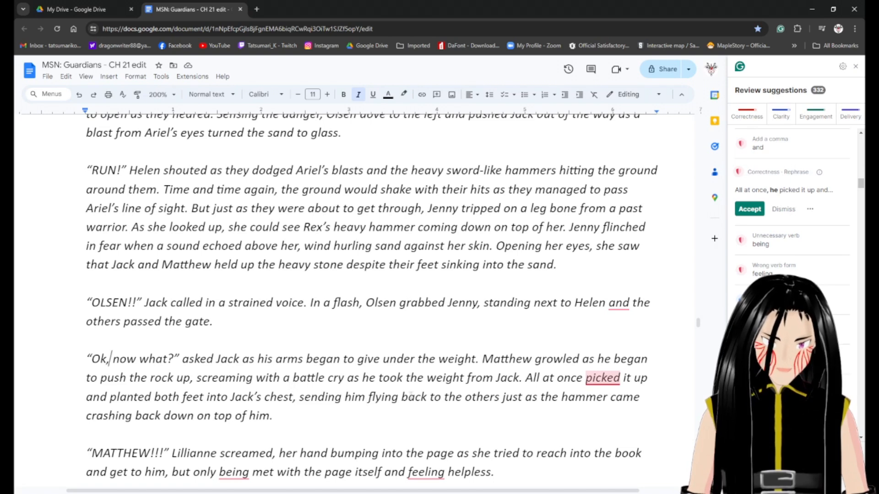
{"action": "left_click", "coordinate": [582, 378]}
{"action": "type", "text": ", he"}
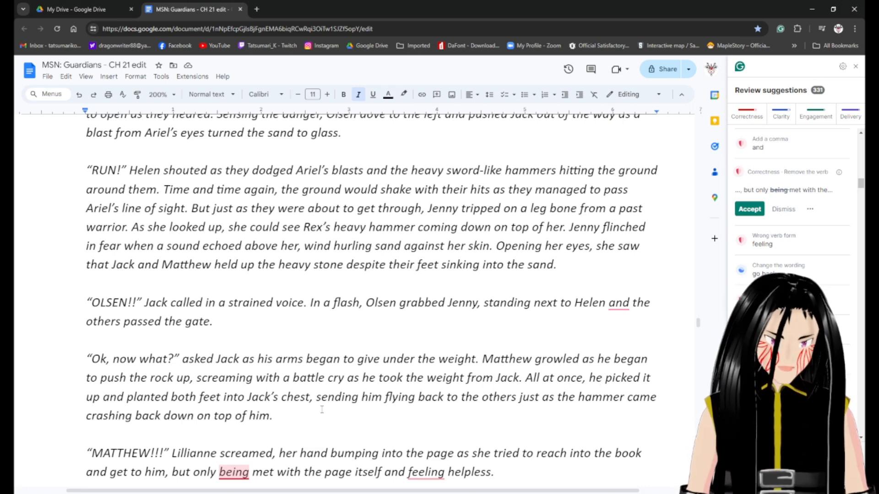
Remove the italics from the paragraph beginning "MATTHEW!!!" where Lillianne screams.
{"action": "scroll", "coordinate": [273, 403], "scroll_direction": "down", "scroll_amount": 4}
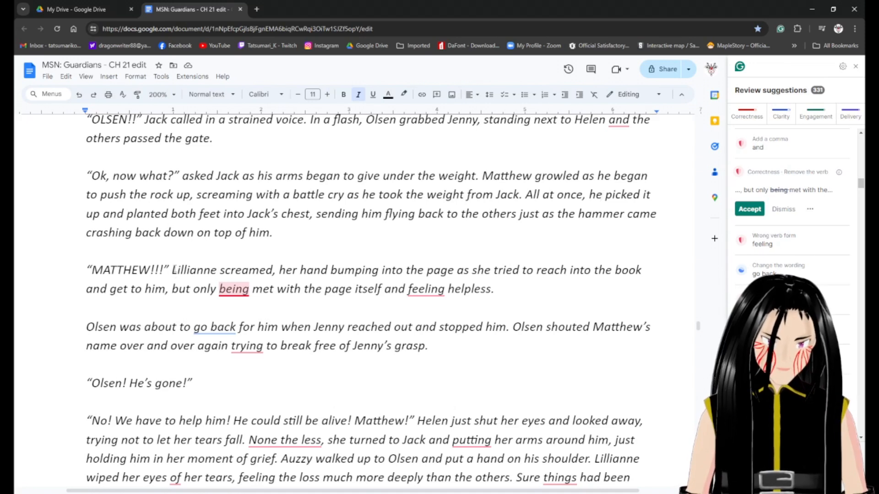
{"action": "left_click_drag", "start_coordinate": [84, 269], "coordinate": [518, 291]}
{"action": "key", "text": "ctrl+i"}
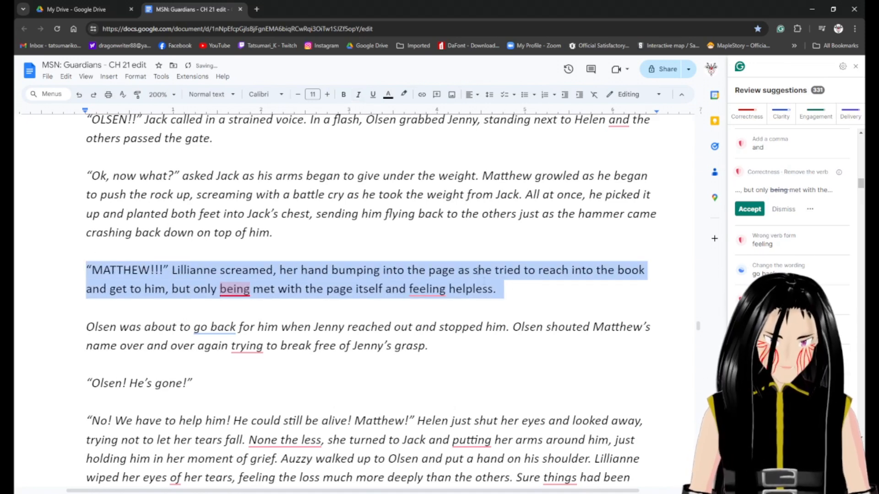
Delete "being" before "met with the page itself" in Lillianne's paragraph.
{"action": "left_click", "coordinate": [379, 289]}
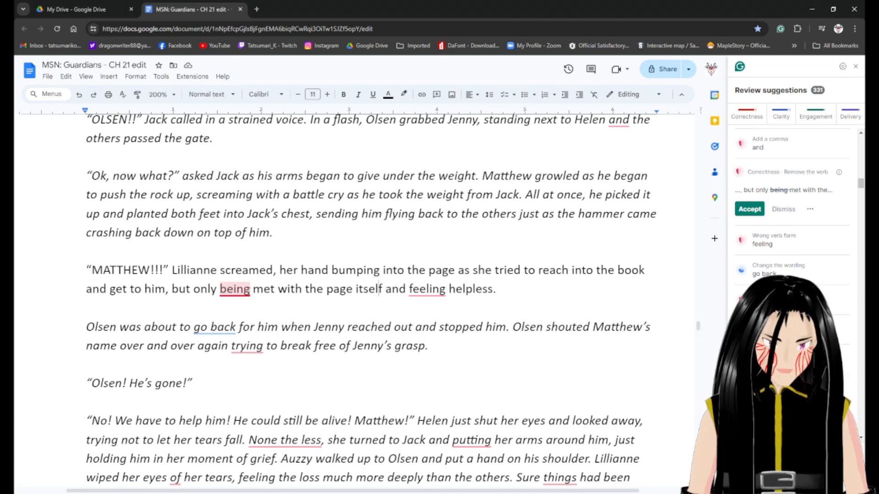
{"action": "key", "text": "ctrl+shift+Right"}
{"action": "key", "text": "Delete"}
{"action": "key", "text": "Delete"}
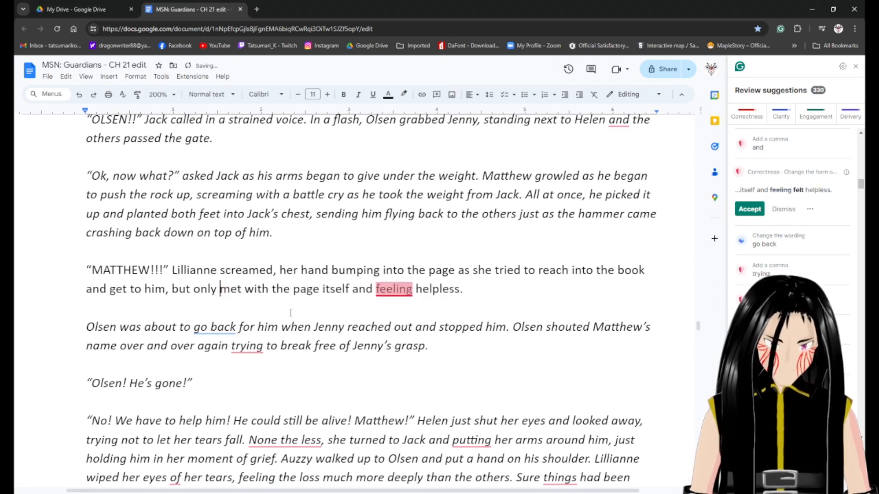
Replace "itself and" with a comma after "page" in the paragraph where Lillianne screams.
{"action": "left_click_drag", "start_coordinate": [323, 289], "coordinate": [371, 295]}
{"action": "key", "text": "BackSpace"}
{"action": "key", "text": "BackSpace"}
{"action": "type", "text": ","}
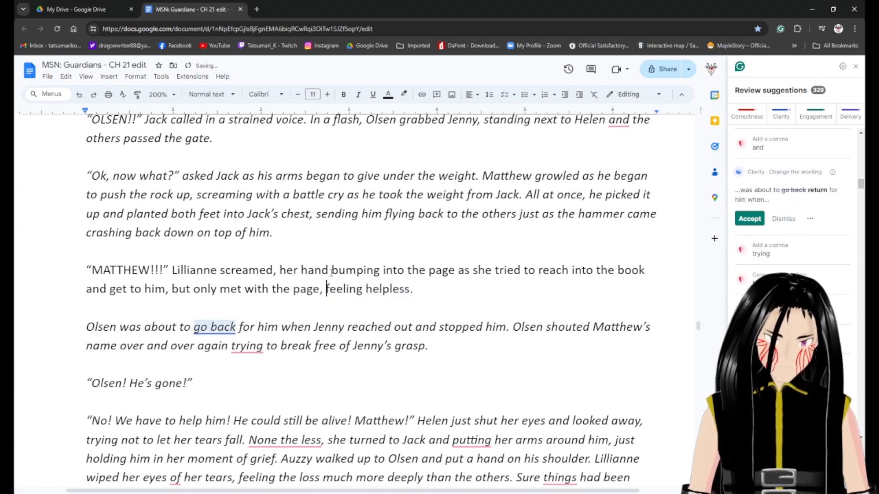
Dismiss the rewording of "go back" and replace "him" with "Matthew" after "go back for" in Olsen's paragraph.
{"action": "left_click", "coordinate": [208, 327]}
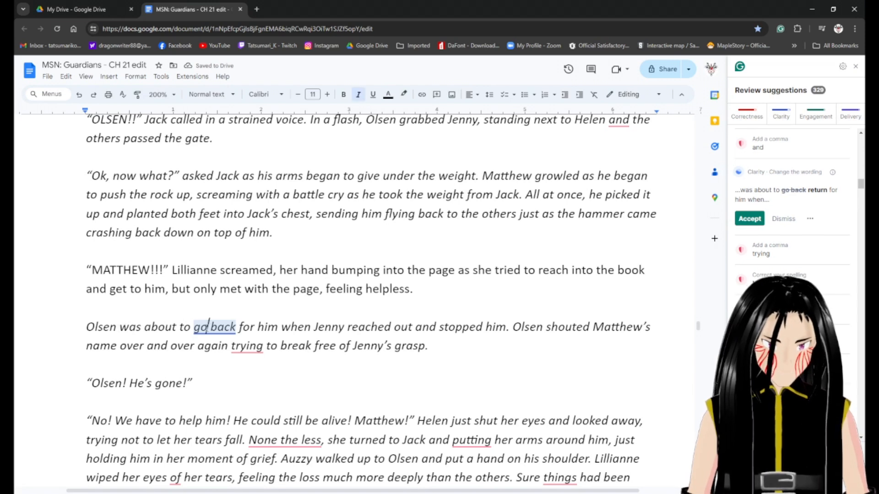
{"action": "left_click", "coordinate": [784, 219]}
{"action": "left_click", "coordinate": [280, 327]}
{"action": "key", "text": "ctrl+shift+Left"}
{"action": "type", "text": "Mat"}
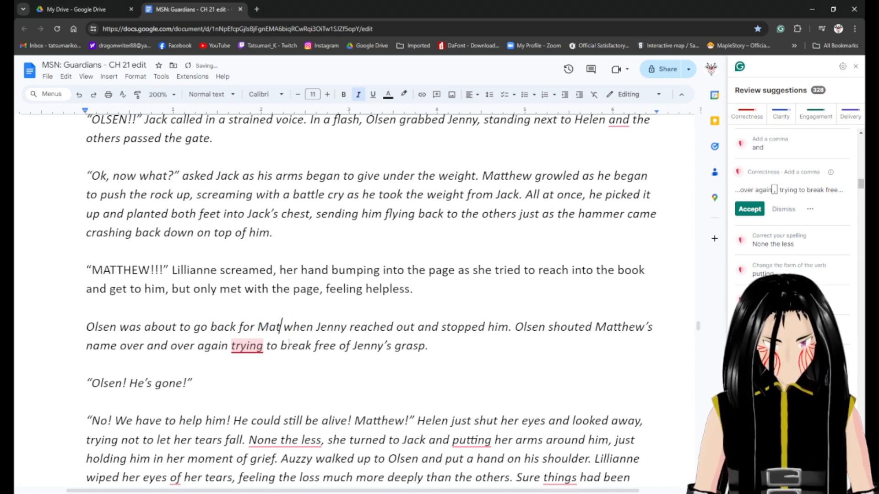
{"action": "type", "text": "thew"}
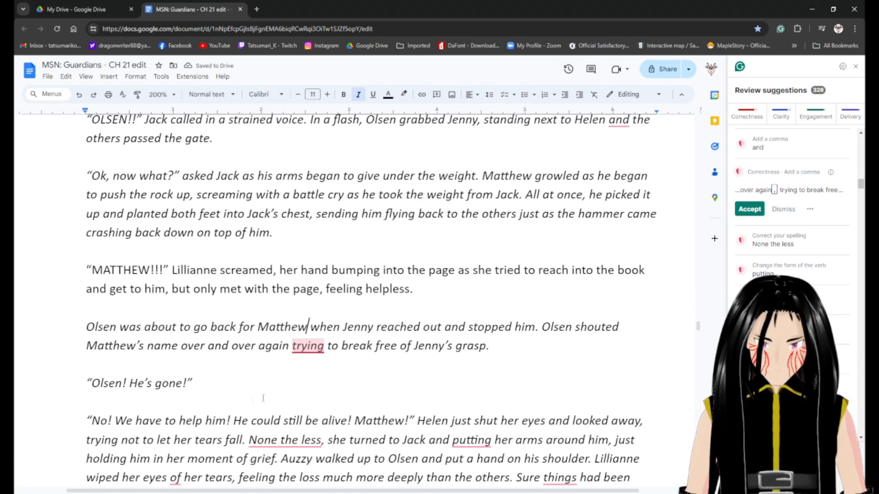
Add a comma before "trying" and accept "repeatedly" and "escape" as rewordings in the sentence about Olsen shouting Matthew's name.
{"action": "left_click", "coordinate": [290, 347]}
{"action": "type", "text": ","}
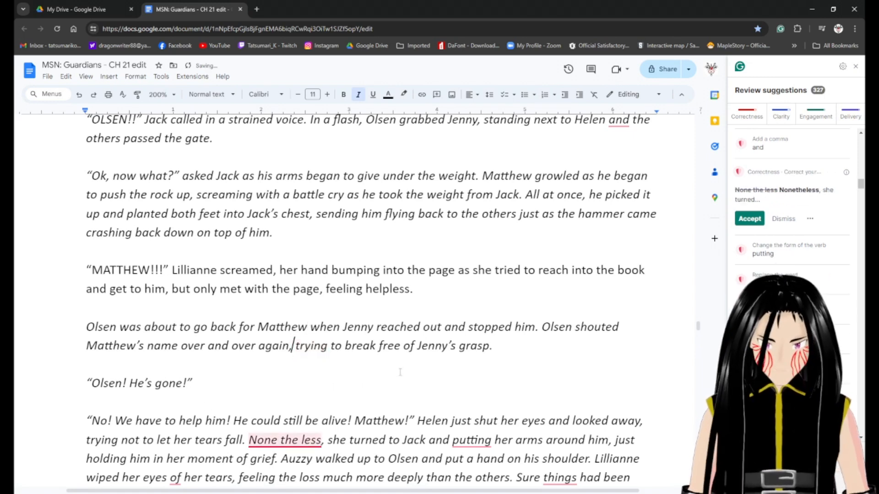
{"action": "left_click", "coordinate": [229, 347]}
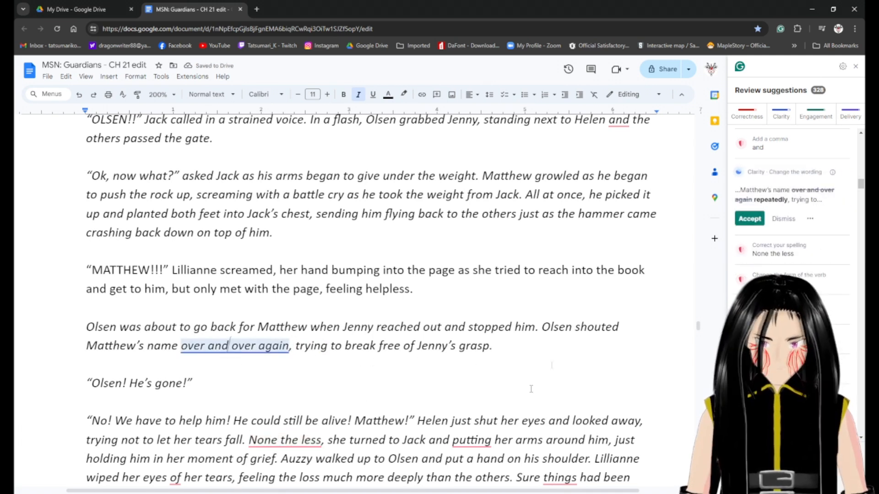
{"action": "left_click", "coordinate": [754, 220]}
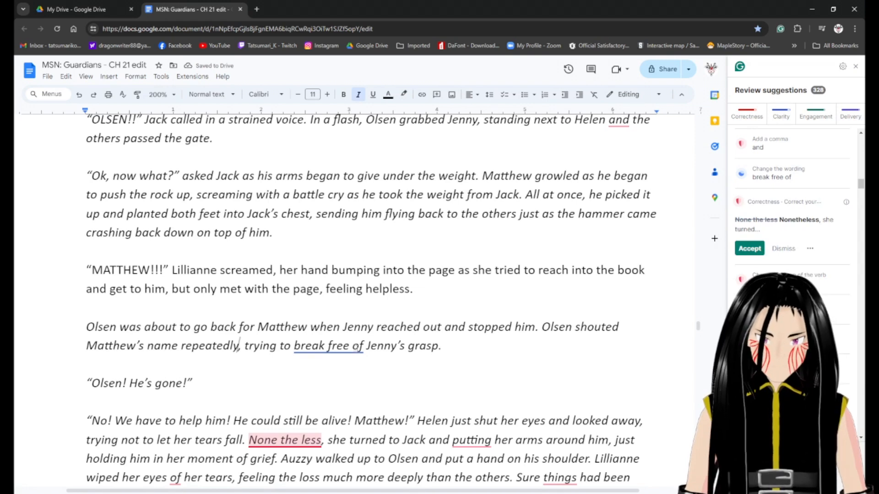
{"action": "left_click", "coordinate": [350, 346]}
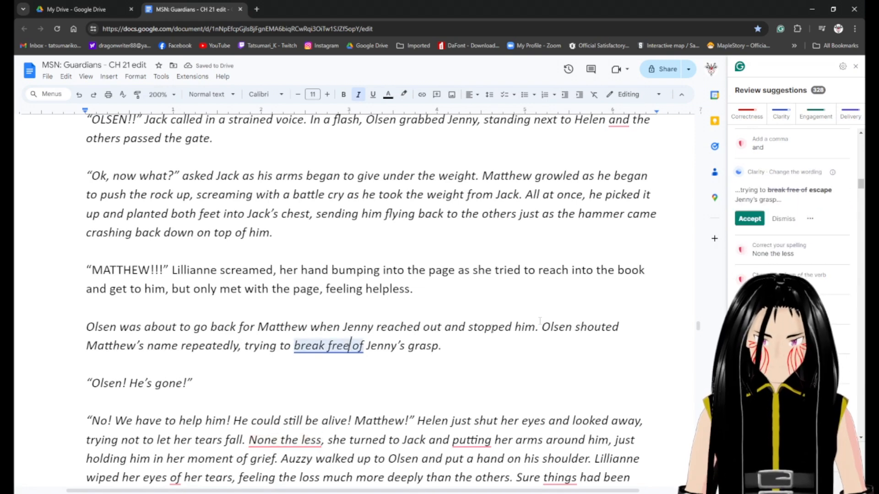
{"action": "left_click", "coordinate": [750, 219]}
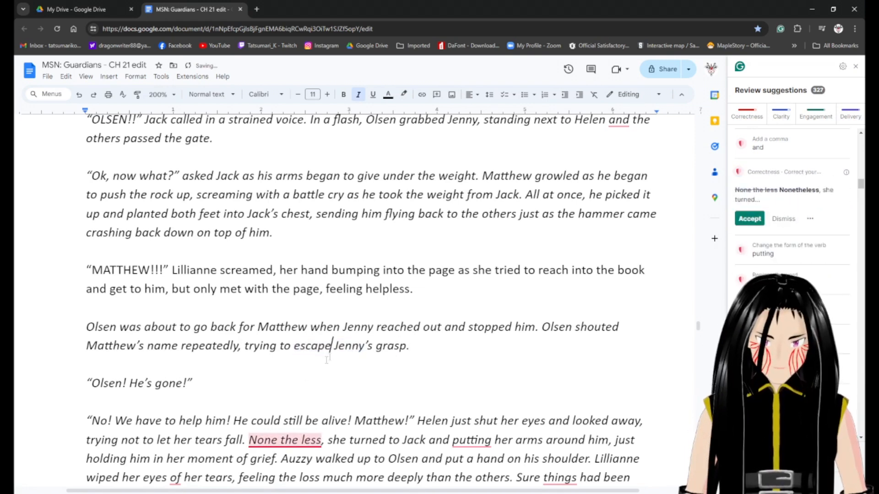
Delete "just" before "shut her eyes" and accept "Nonetheless" for "None the less" in Helen's paragraph.
{"action": "scroll", "coordinate": [167, 388], "scroll_direction": "down", "scroll_amount": 2}
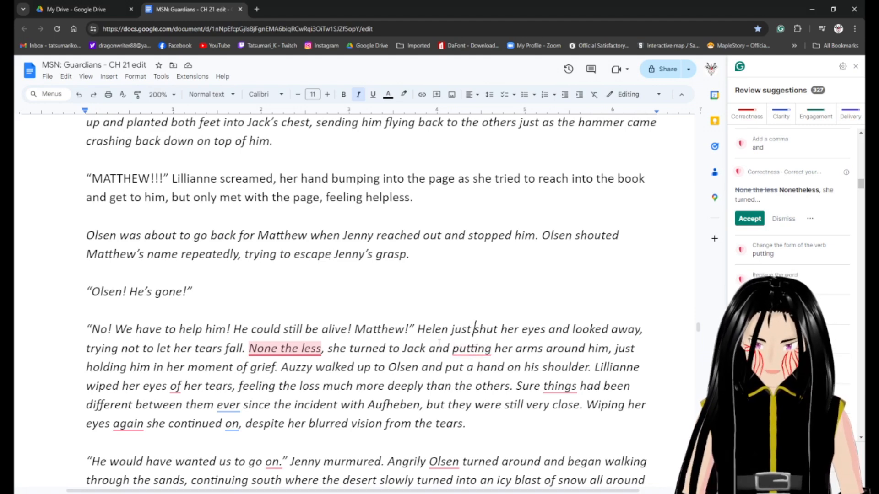
{"action": "key", "text": "BackSpace"}
{"action": "key", "text": "BackSpace"}
{"action": "key", "text": "BackSpace"}
{"action": "key", "text": "BackSpace"}
{"action": "key", "text": "BackSpace"}
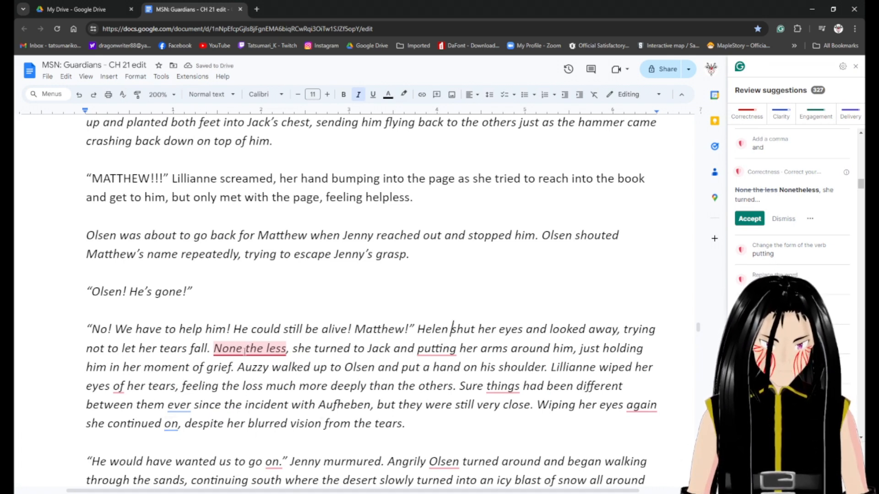
{"action": "left_click", "coordinate": [749, 218]}
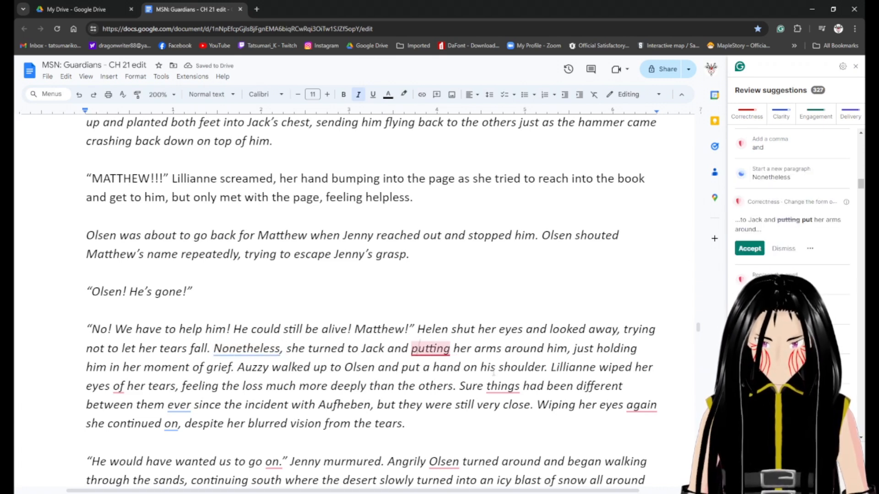
Replace "turned to Jack" with "approached Olsen" in the sentence beginning "Nonetheless, she".
{"action": "key", "text": "Left"}
{"action": "key", "text": "Left"}
{"action": "key", "text": "Left"}
{"action": "key", "text": "Left"}
{"action": "key", "text": "Left"}
{"action": "key", "text": "Left"}
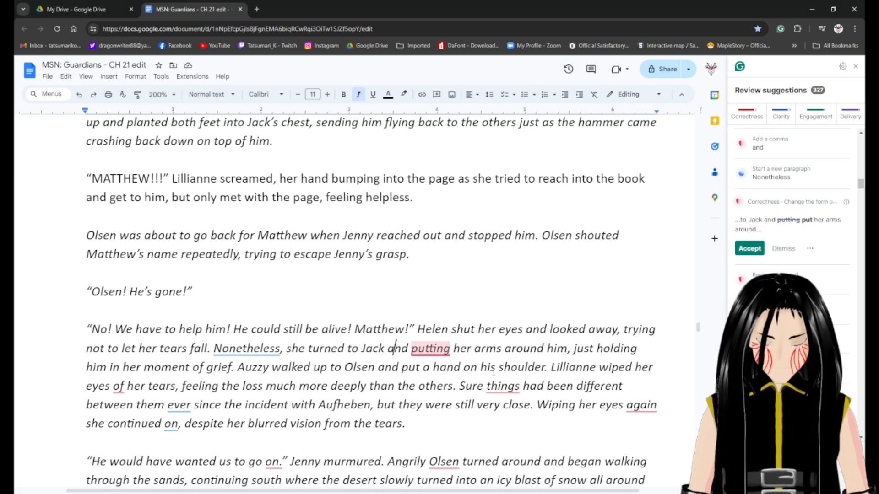
{"action": "key", "text": "Right"}
{"action": "key", "text": "ctrl+shift+Left"}
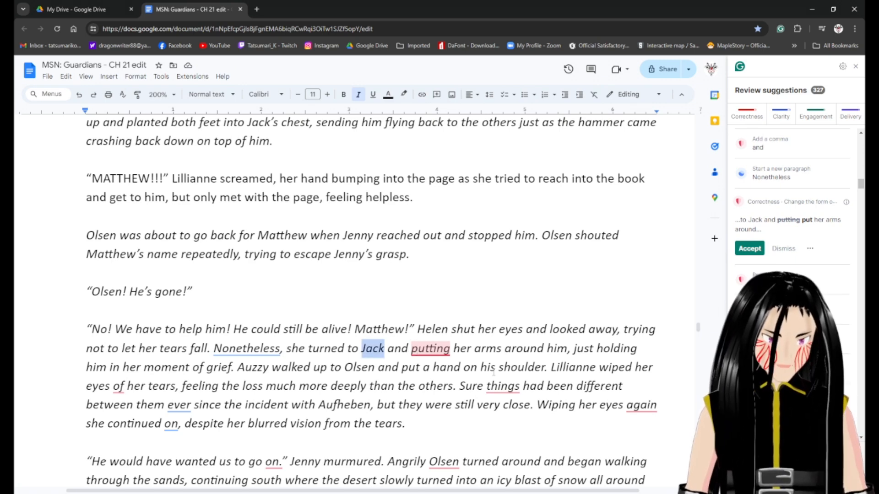
{"action": "key", "text": "BackSpace"}
{"action": "key", "text": "BackSpace"}
{"action": "key", "text": "BackSpace"}
{"action": "key", "text": "BackSpace"}
{"action": "key", "text": "BackSpace"}
{"action": "key", "text": "BackSpace"}
{"action": "key", "text": "BackSpace"}
{"action": "key", "text": "BackSpace"}
{"action": "key", "text": "BackSpace"}
{"action": "key", "text": "BackSpace"}
{"action": "key", "text": "BackSpace"}
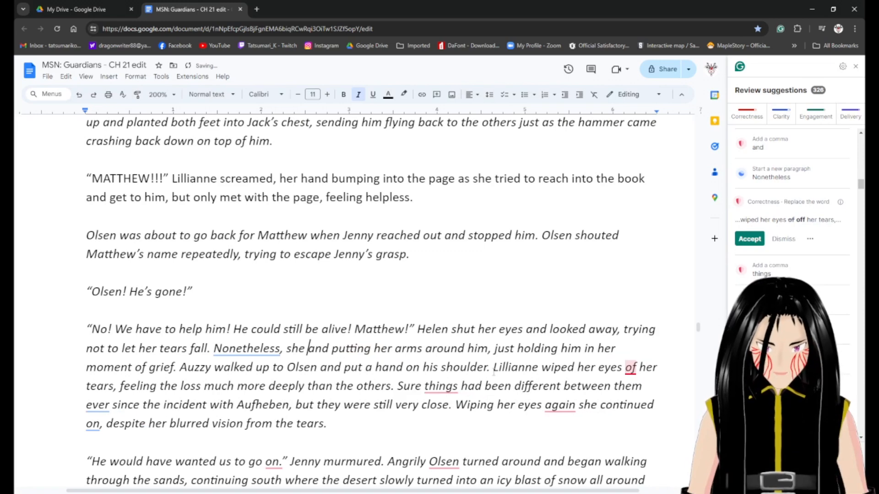
{"action": "type", "text": "approache"}
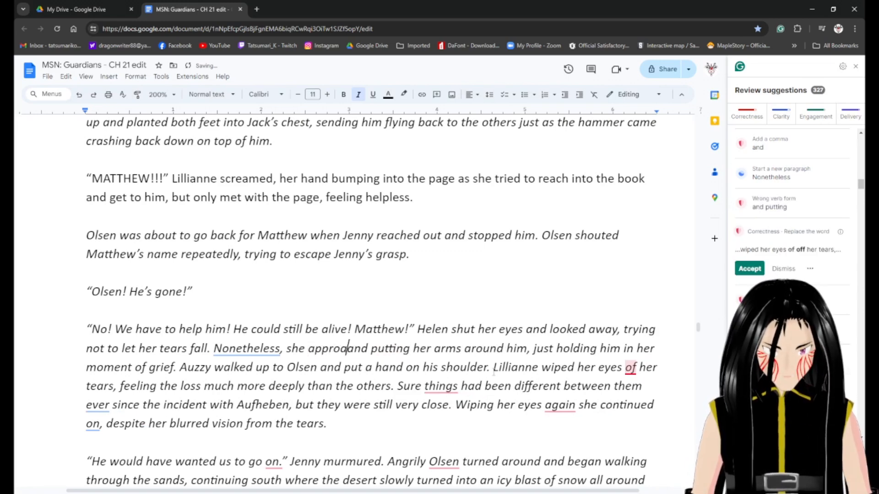
{"action": "type", "text": "d Olsen"}
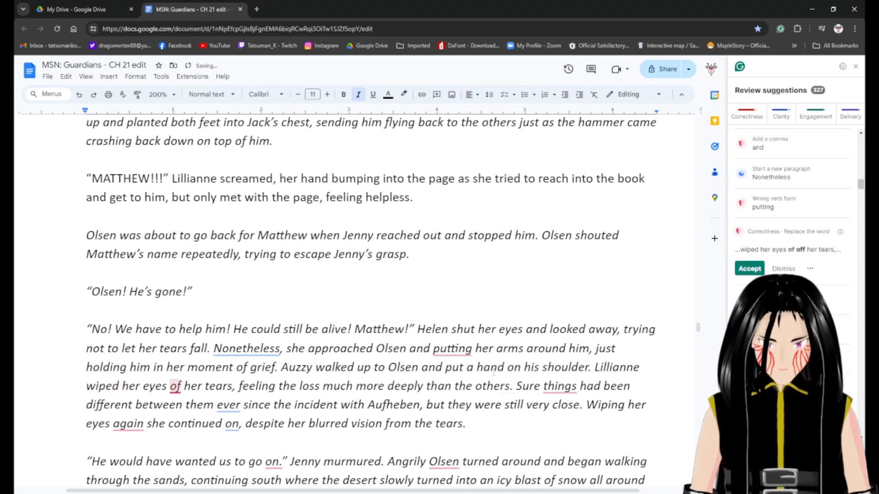
Change "putting" to "put" before "her arms around him".
{"action": "key", "text": "Right"}
{"action": "key", "text": "Right"}
{"action": "key", "text": "Right"}
{"action": "key", "text": "Right"}
{"action": "key", "text": "Right"}
{"action": "key", "text": "Right"}
{"action": "key", "text": "Right"}
{"action": "key", "text": "Right"}
{"action": "key", "text": "Right"}
{"action": "key", "text": "Right"}
{"action": "key", "text": "BackSpace"}
{"action": "key", "text": "BackSpace"}
{"action": "key", "text": "BackSpace"}
{"action": "key", "text": "BackSpace"}
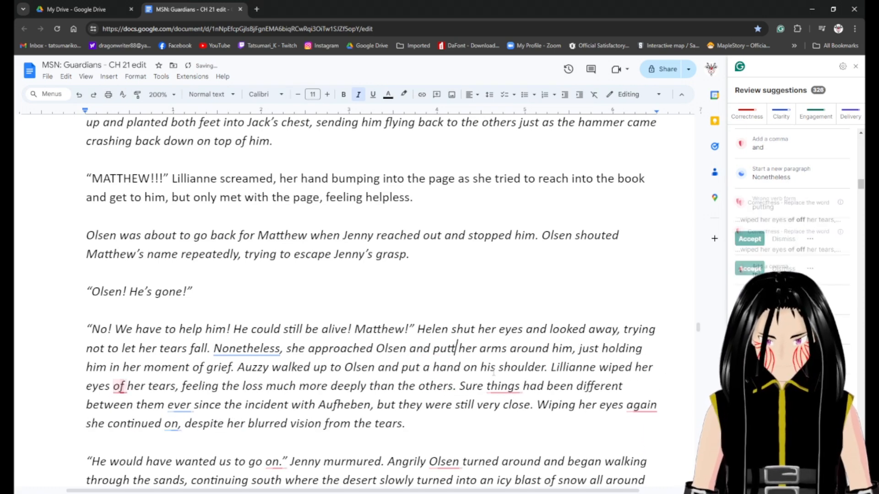
Delete "just" before "holding him" in the sentence about Helen putting her arms around Olsen.
{"action": "key", "text": "Right"}
{"action": "key", "text": "Right"}
{"action": "key", "text": "Right"}
{"action": "key", "text": "Right"}
{"action": "key", "text": "Right"}
{"action": "key", "text": "Right"}
{"action": "key", "text": "Right"}
{"action": "key", "text": "Right"}
{"action": "key", "text": "Right"}
{"action": "key", "text": "Right"}
{"action": "key", "text": "Right"}
{"action": "key", "text": "Right"}
{"action": "key", "text": "Right"}
{"action": "key", "text": "Right"}
{"action": "key", "text": "Right"}
{"action": "key", "text": "Right"}
{"action": "key", "text": "Right"}
{"action": "key", "text": "Right"}
{"action": "key", "text": "Right"}
{"action": "key", "text": "Right"}
{"action": "key", "text": "Left"}
{"action": "key", "text": "Delete"}
{"action": "key", "text": "Delete"}
{"action": "key", "text": "Delete"}
{"action": "key", "text": "Delete"}
{"action": "key", "text": "Delete"}
{"action": "key", "text": "Delete"}
{"action": "type", "text": "h"}
Replace "in her moment of grief" with "steady until his screams subsided" after "holding him".
{"action": "key", "text": "Right"}
{"action": "key", "text": "Right"}
{"action": "key", "text": "Right"}
{"action": "key", "text": "Right"}
{"action": "key", "text": "Right"}
{"action": "key", "text": "Right"}
{"action": "key", "text": "Right"}
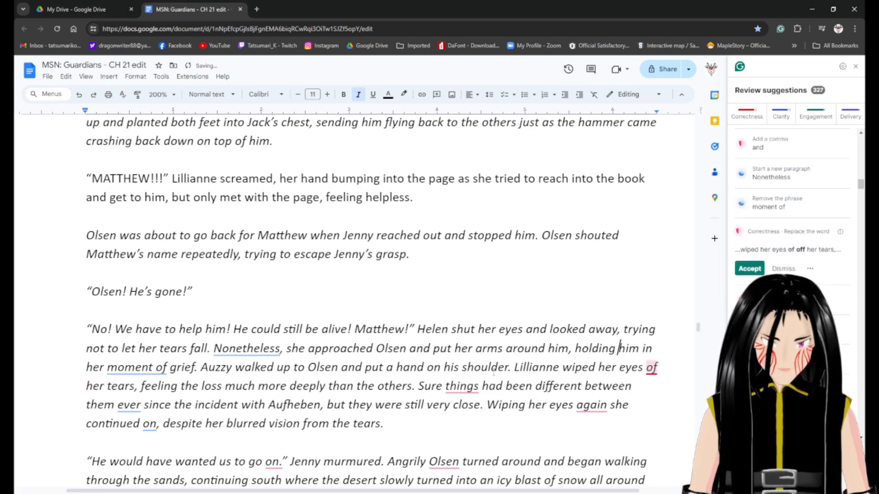
{"action": "key", "text": "Right"}
{"action": "key", "text": "Right"}
{"action": "key", "text": "Right"}
{"action": "key", "text": "Right"}
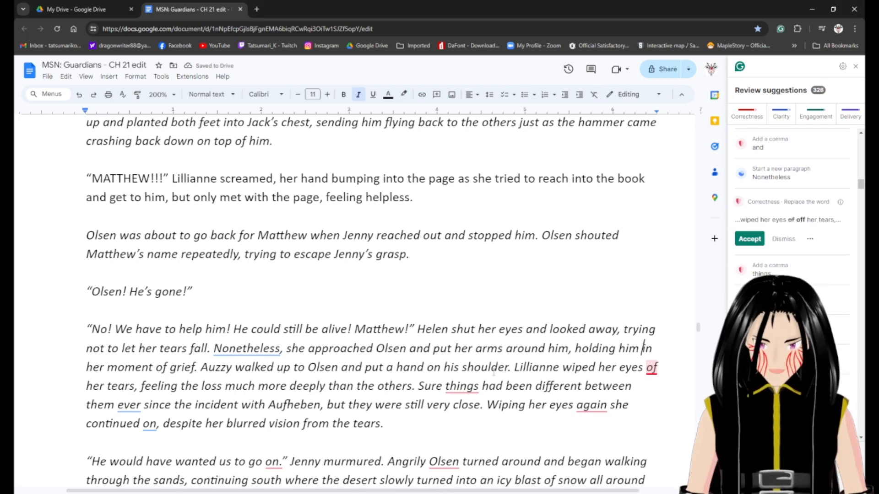
{"action": "key", "text": "ctrl+shift+Right"}
{"action": "key", "text": "ctrl+shift+Right"}
{"action": "key", "text": "ctrl+shift+Right"}
{"action": "key", "text": "ctrl+shift+Right"}
{"action": "key", "text": "ctrl+shift+Right"}
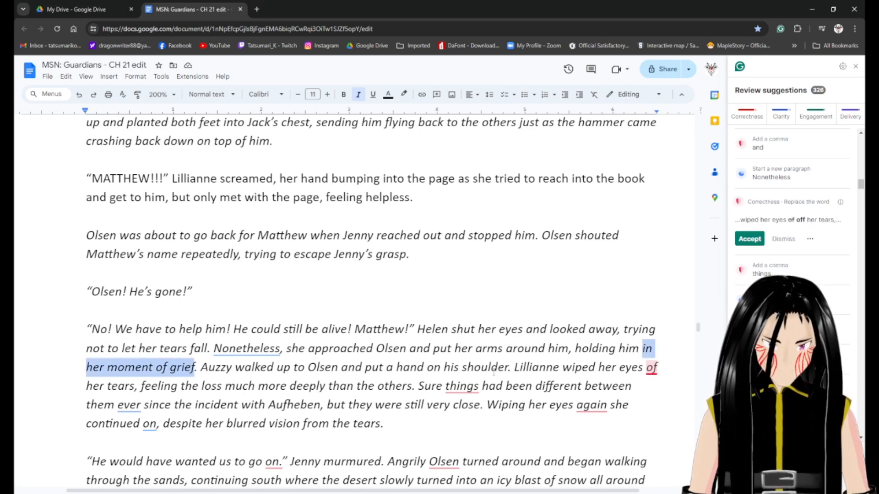
{"action": "type", "text": "steady unt"}
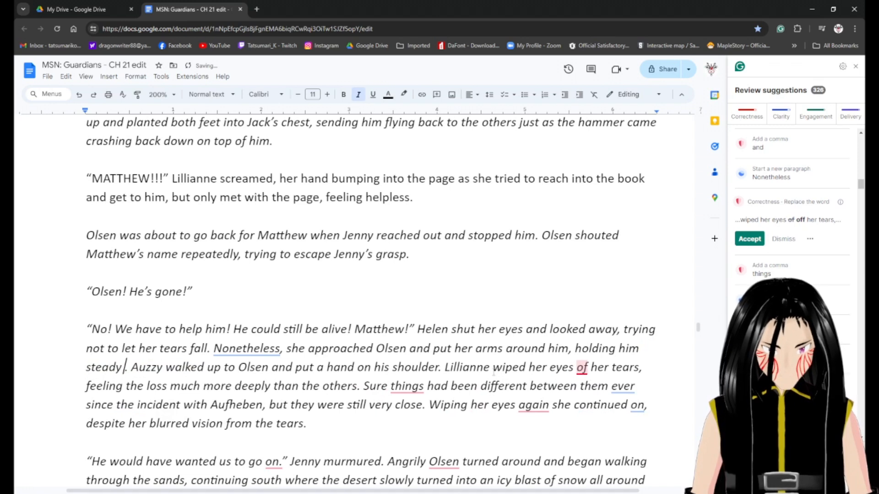
{"action": "type", "text": "il his"}
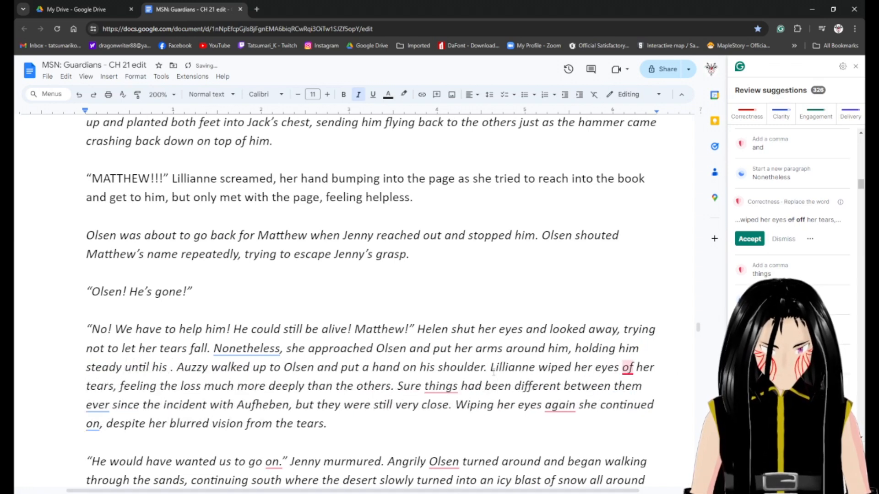
{"action": "type", "text": " scream"}
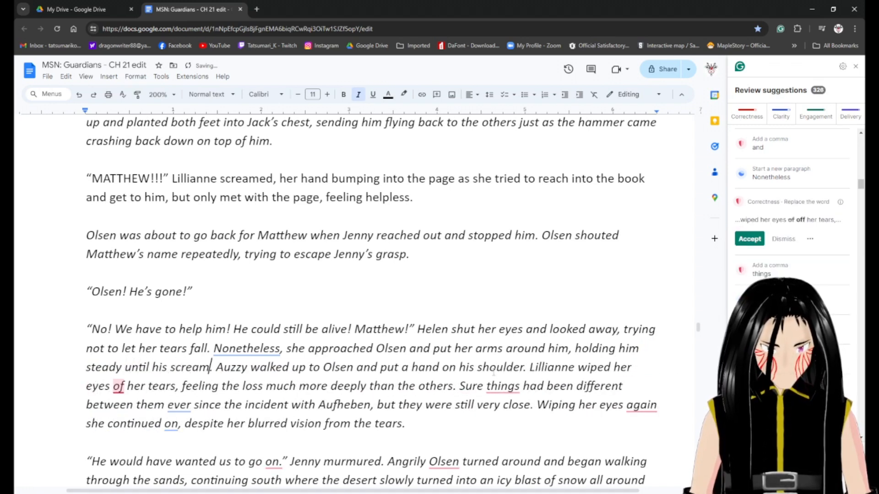
{"action": "type", "text": "s subside"}
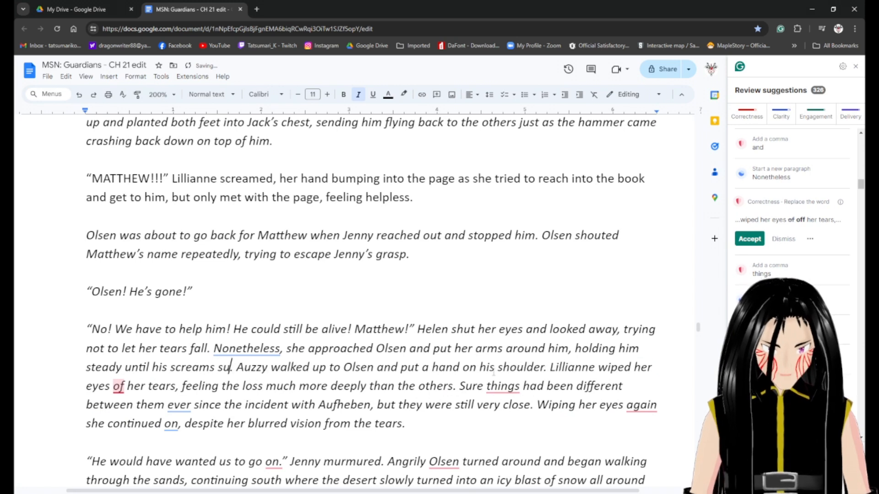
{"action": "type", "text": "d."}
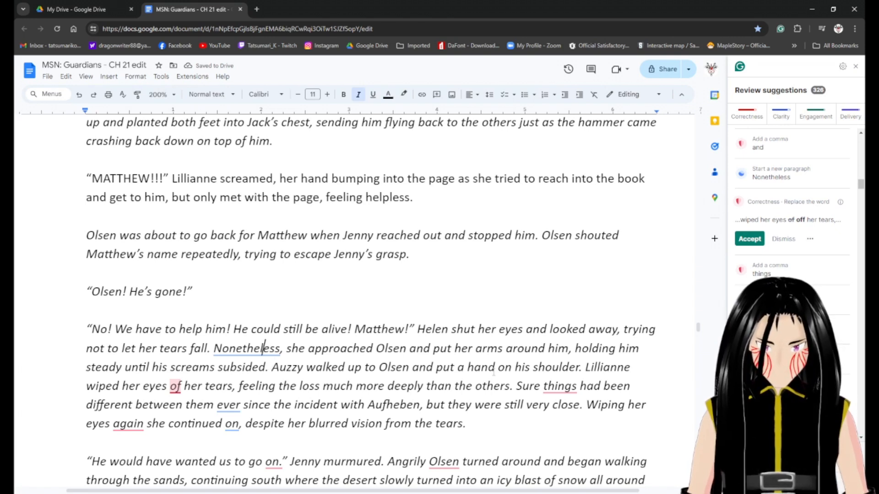
Delete "Nonetheless, she" and join "approached Olsen" to the previous sentence with a comma after "tears fall".
{"action": "left_click", "coordinate": [264, 349]}
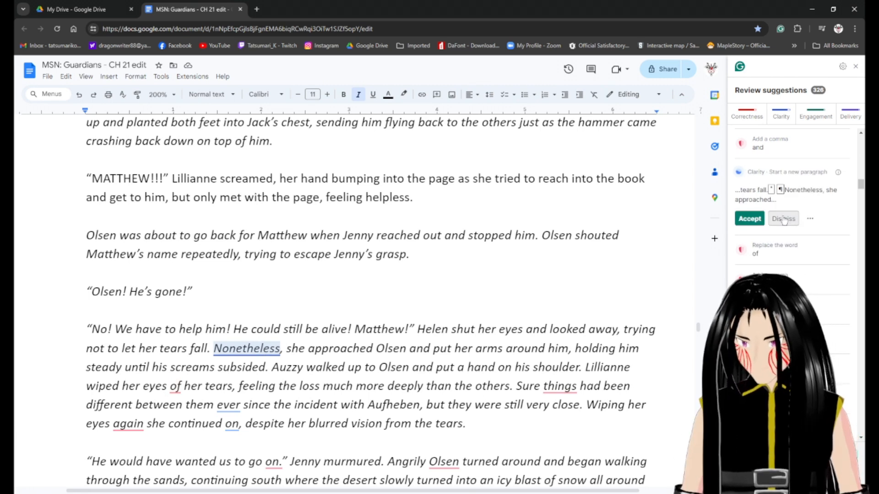
{"action": "left_click", "coordinate": [283, 349]}
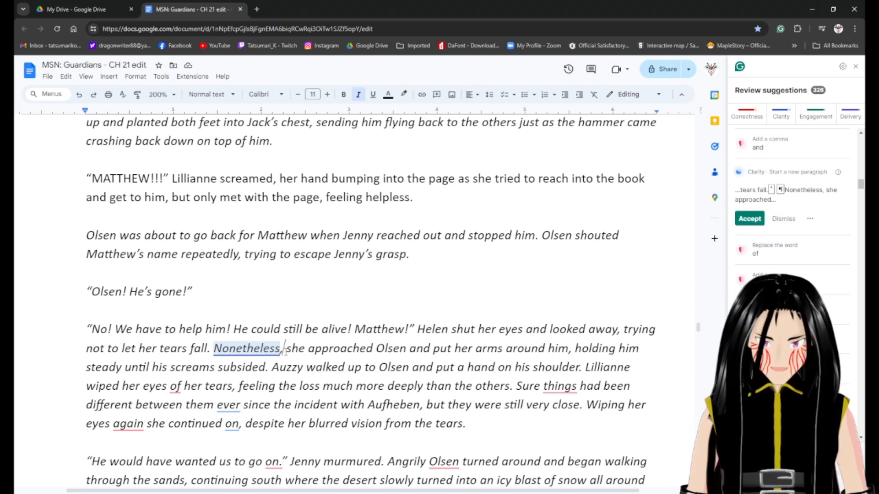
{"action": "key", "text": "ctrl+shift+Left"}
{"action": "key", "text": "BackSpace"}
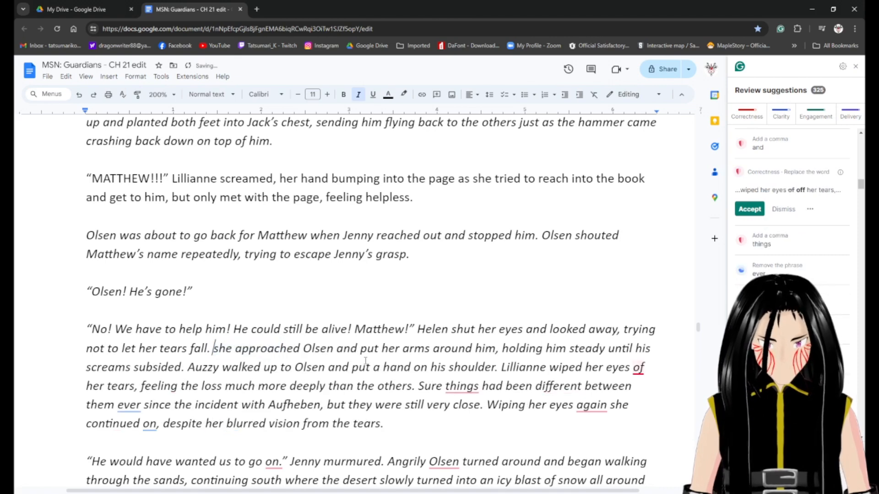
{"action": "key", "text": "ctrl+Delete"}
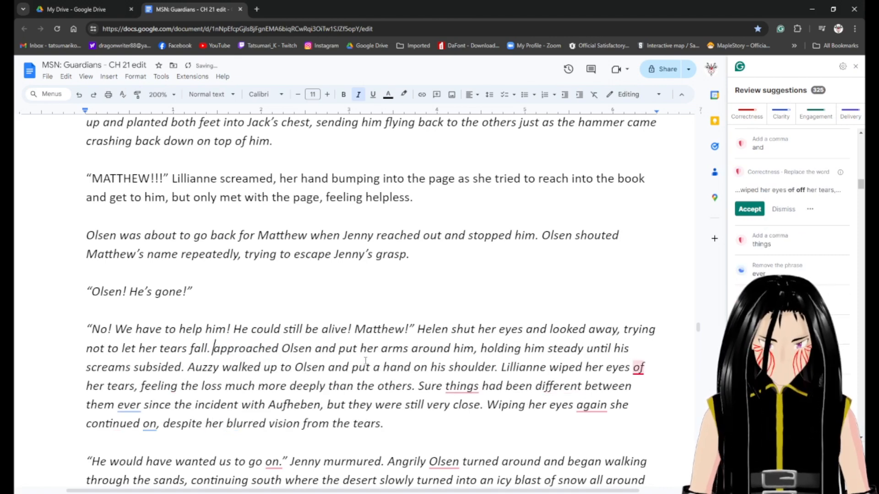
{"action": "key", "text": "BackSpace"}
{"action": "key", "text": "BackSpace"}
{"action": "type", "text": ","}
Change "approached" to "approaching" before "Olsen" in Helen's sentence.
{"action": "key", "text": "Right"}
{"action": "key", "text": "Right"}
{"action": "key", "text": "Right"}
{"action": "key", "text": "Right"}
{"action": "key", "text": "Right"}
{"action": "key", "text": "Right"}
{"action": "key", "text": "Right"}
{"action": "key", "text": "Right"}
{"action": "key", "text": "Right"}
{"action": "key", "text": "Right"}
{"action": "key", "text": "Right"}
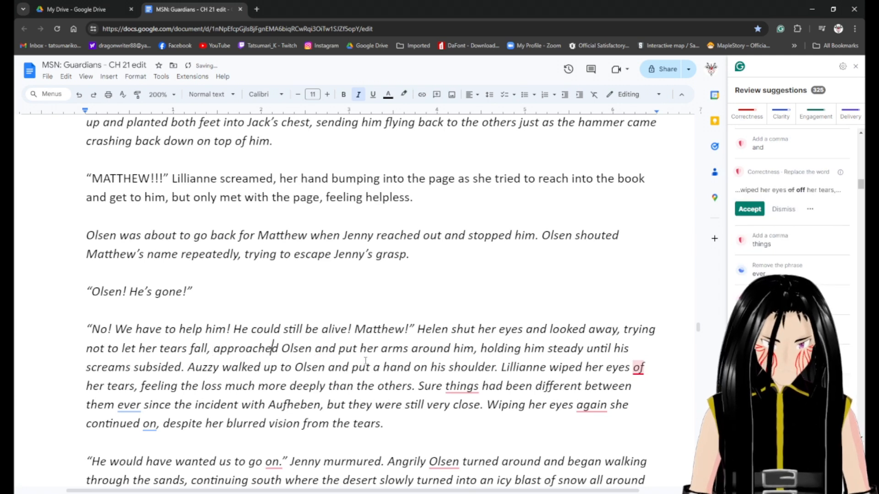
{"action": "key", "text": "Left"}
{"action": "key", "text": "BackSpace"}
{"action": "key", "text": "BackSpace"}
{"action": "type", "text": "ing"}
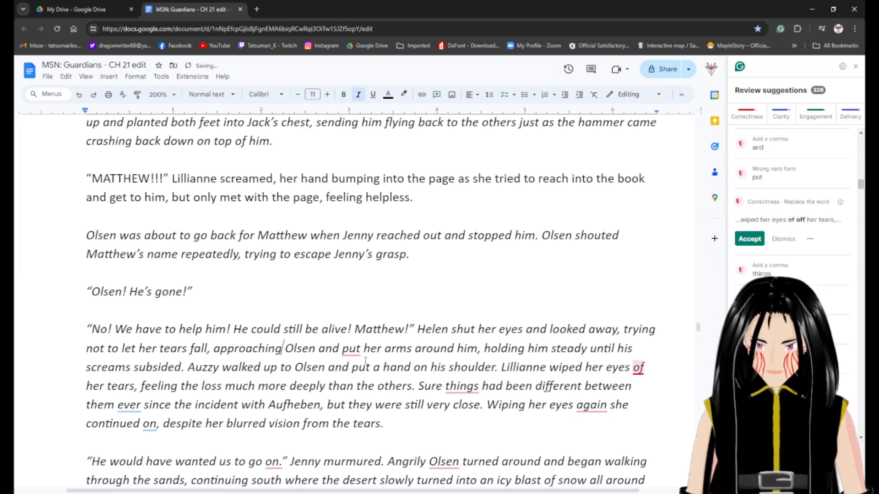
Change "put" to "putting" before "her arms around him" to match "approaching".
{"action": "key", "text": "ctrl+Right"}
{"action": "key", "text": "ctrl+Right"}
{"action": "key", "text": "ctrl+Right"}
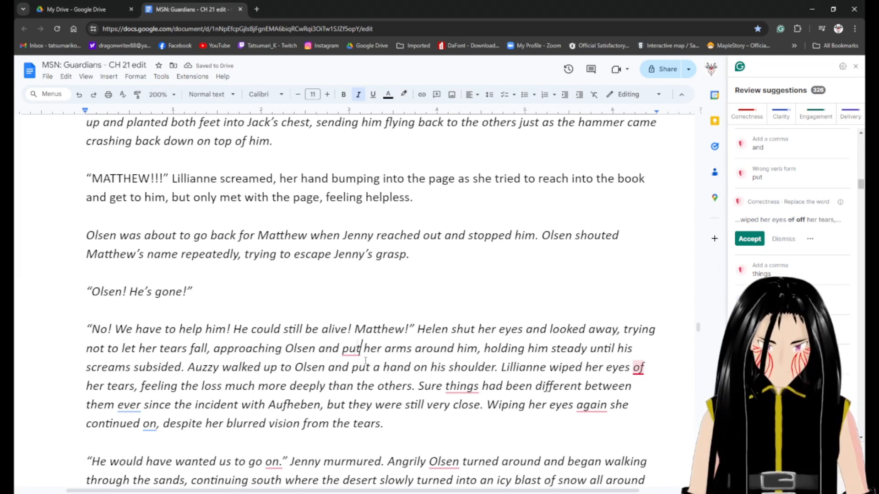
{"action": "key", "text": "Left"}
{"action": "key", "text": "Left"}
{"action": "key", "text": "Left"}
{"action": "key", "text": "Left"}
{"action": "key", "text": "Left"}
{"action": "key", "text": "Left"}
{"action": "key", "text": "Right"}
{"action": "key", "text": "Right"}
{"action": "key", "text": "Right"}
{"action": "key", "text": "Right"}
{"action": "key", "text": "Right"}
{"action": "key", "text": "Right"}
{"action": "type", "text": "ting"}
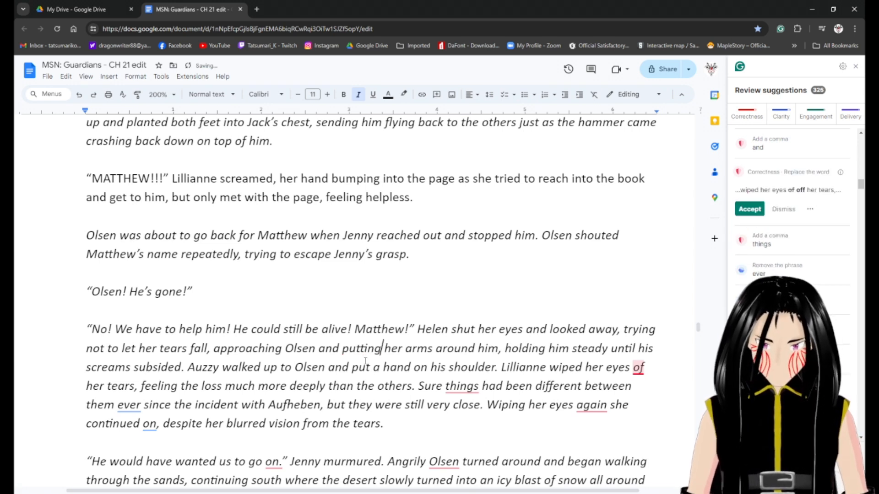
Delete the sentence "Auzzy walked up to Olsen and put a hand on his shoulder." after "screams subsided".
{"action": "key", "text": "Down"}
{"action": "key", "text": "Left"}
{"action": "key", "text": "Left"}
{"action": "key", "text": "Left"}
{"action": "key", "text": "Left"}
{"action": "key", "text": "Left"}
{"action": "key", "text": "Left"}
{"action": "key", "text": "Left"}
{"action": "key", "text": "Left"}
{"action": "key", "text": "Left"}
{"action": "key", "text": "Left"}
{"action": "key", "text": "Left"}
{"action": "key", "text": "Left"}
{"action": "key", "text": "Left"}
{"action": "key", "text": "Left"}
{"action": "key", "text": "Left"}
{"action": "key", "text": "Left"}
{"action": "key", "text": "Left"}
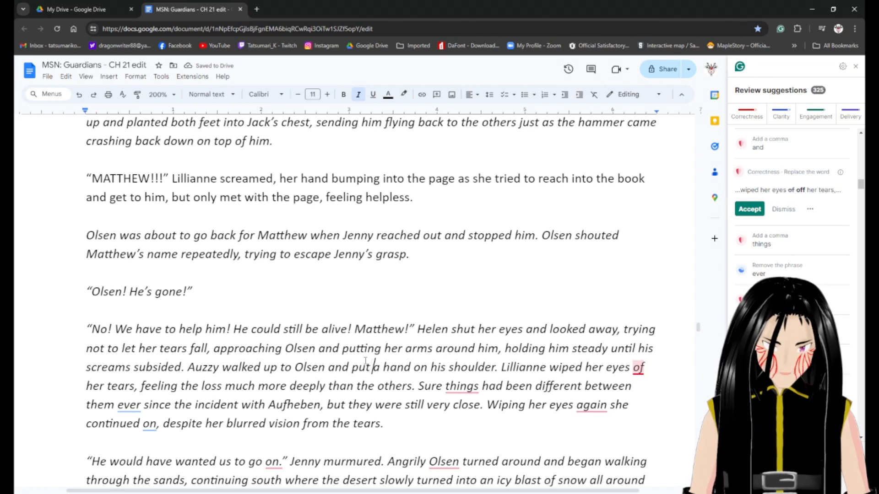
{"action": "key", "text": "Right"}
{"action": "key", "text": "Right"}
{"action": "key", "text": "Right"}
{"action": "key", "text": "Right"}
{"action": "key", "text": "Right"}
{"action": "key", "text": "Right"}
{"action": "key", "text": "Right"}
{"action": "key", "text": "Right"}
{"action": "key", "text": "Right"}
{"action": "key", "text": "Right"}
{"action": "key", "text": "Right"}
{"action": "key", "text": "Right"}
{"action": "key", "text": "Right"}
{"action": "key", "text": "Right"}
{"action": "key", "text": "Right"}
{"action": "key", "text": "Right"}
{"action": "key", "text": "Right"}
{"action": "key", "text": "Right"}
{"action": "key", "text": "Right"}
{"action": "key", "text": "Right"}
{"action": "key", "text": "ctrl+shift+Left"}
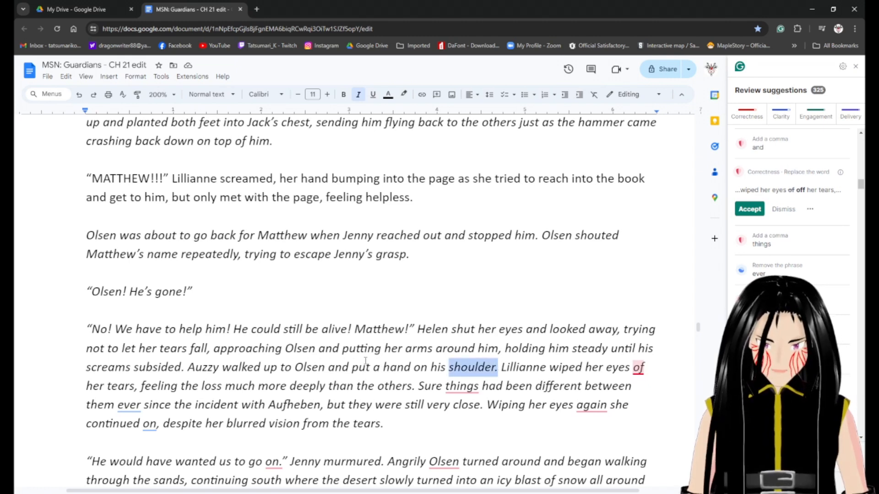
{"action": "key", "text": "ctrl+shift+Left"}
{"action": "key", "text": "ctrl+shift+Left"}
{"action": "key", "text": "ctrl+shift+Left"}
{"action": "key", "text": "ctrl+shift+Left"}
{"action": "key", "text": "ctrl+shift+Left"}
{"action": "key", "text": "ctrl+shift+Left"}
{"action": "key", "text": "ctrl+shift+Left"}
{"action": "key", "text": "ctrl+shift+Left"}
{"action": "key", "text": "ctrl+shift+Left"}
{"action": "key", "text": "ctrl+shift+Left"}
{"action": "key", "text": "ctrl+shift+Left"}
{"action": "key", "text": "ctrl+shift+Left"}
{"action": "key", "text": "shift+Right"}
{"action": "key", "text": "shift+Right"}
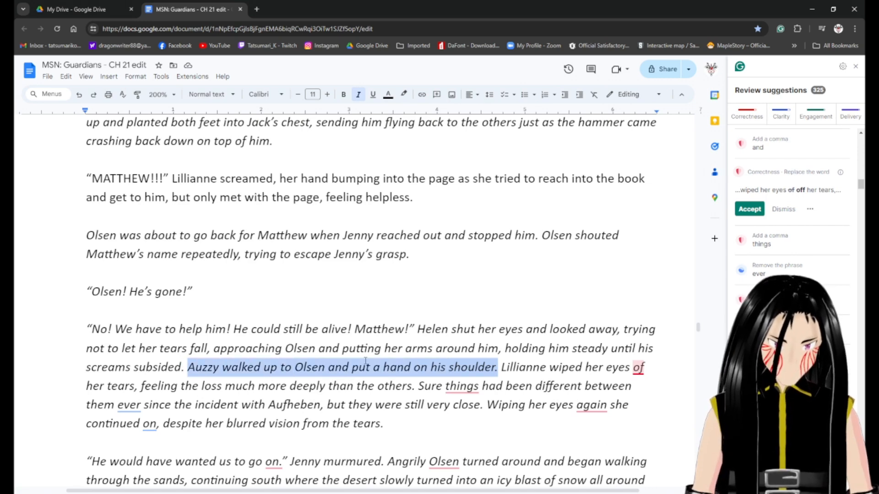
{"action": "key", "text": "BackSpace"}
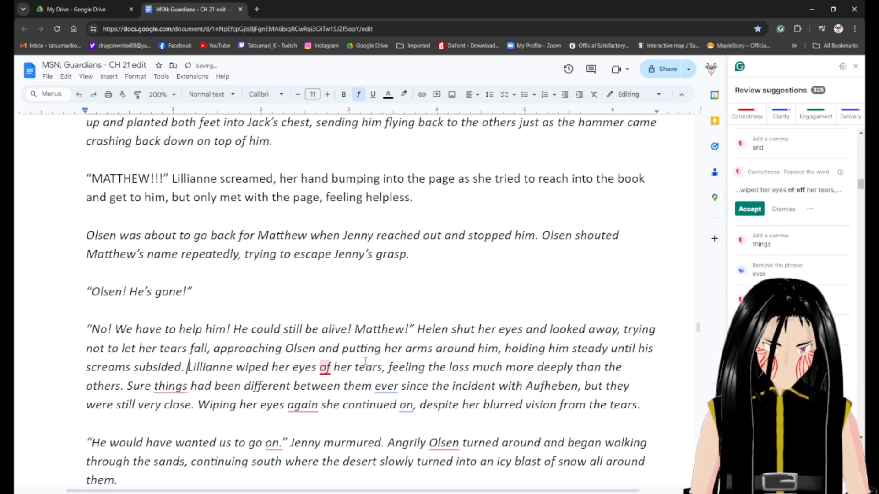
Delete "of her tears" after "Lillianne wiped her eyes".
{"action": "key", "text": "Right"}
{"action": "key", "text": "Right"}
{"action": "key", "text": "Right"}
{"action": "key", "text": "Right"}
{"action": "key", "text": "Right"}
{"action": "key", "text": "Right"}
{"action": "key", "text": "Right"}
{"action": "key", "text": "Right"}
{"action": "key", "text": "Right"}
{"action": "key", "text": "Right"}
{"action": "key", "text": "Right"}
{"action": "key", "text": "Right"}
{"action": "key", "text": "Right"}
{"action": "key", "text": "Right"}
{"action": "key", "text": "Right"}
{"action": "key", "text": "Right"}
{"action": "key", "text": "Right"}
{"action": "key", "text": "Right"}
{"action": "key", "text": "Right"}
{"action": "key", "text": "Right"}
{"action": "key", "text": "Right"}
{"action": "key", "text": "ctrl+shift+Right"}
{"action": "key", "text": "ctrl+shift+Right"}
{"action": "key", "text": "ctrl+shift+Right"}
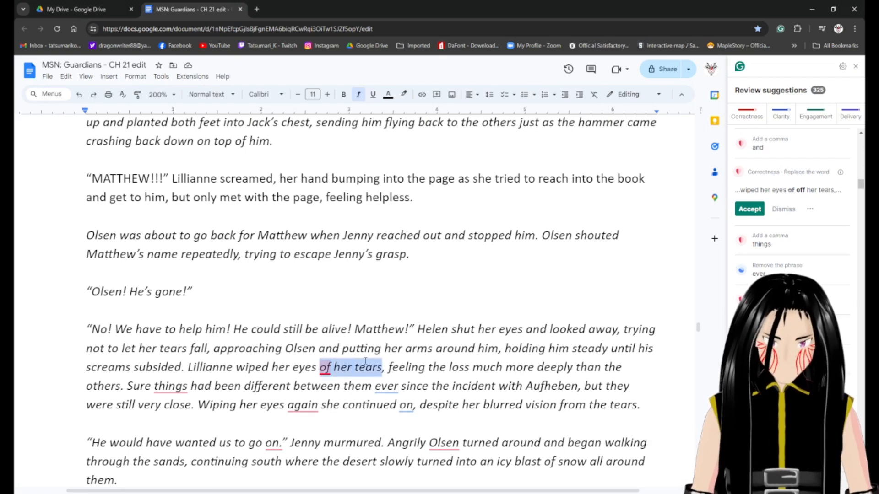
{"action": "key", "text": "BackSpace"}
{"action": "key", "text": "BackSpace"}
Remove the italics from the passage starting "Lillianne wiped her eyes" through the end of its paragraph.
{"action": "key", "text": "Left"}
{"action": "key", "text": "Left"}
{"action": "key", "text": "Left"}
{"action": "key", "text": "Left"}
{"action": "key", "text": "Left"}
{"action": "key", "text": "Left"}
{"action": "key", "text": "Left"}
{"action": "key", "text": "Left"}
{"action": "key", "text": "Left"}
{"action": "key", "text": "Left"}
{"action": "key", "text": "Left"}
{"action": "key", "text": "Left"}
{"action": "key", "text": "Left"}
{"action": "key", "text": "Left"}
{"action": "key", "text": "Left"}
{"action": "key", "text": "Left"}
{"action": "key", "text": "Left"}
{"action": "key", "text": "Left"}
{"action": "key", "text": "Left"}
{"action": "key", "text": "Left"}
{"action": "key", "text": "Left"}
{"action": "key", "text": "ctrl+shift+Down"}
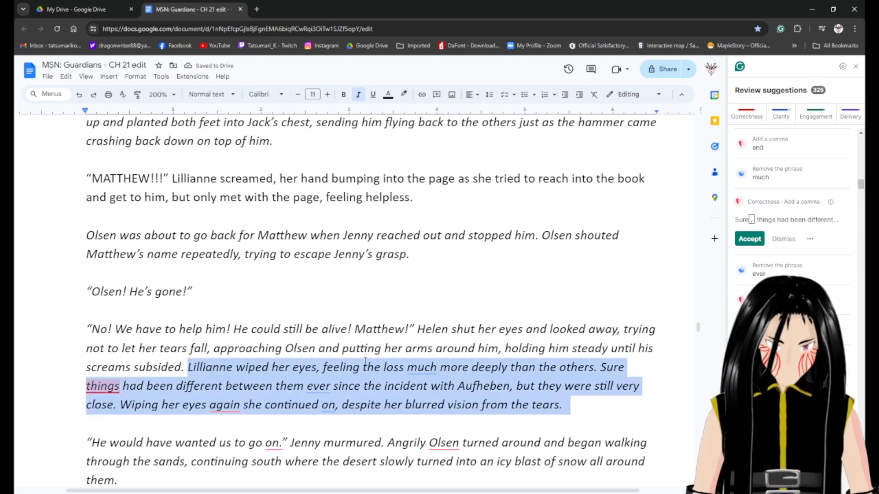
{"action": "key", "text": "ctrl+i"}
{"action": "key", "text": "Right"}
{"action": "key", "text": "Right"}
{"action": "key", "text": "Right"}
{"action": "key", "text": "Right"}
{"action": "key", "text": "Right"}
{"action": "key", "text": "Right"}
{"action": "key", "text": "Right"}
{"action": "key", "text": "Right"}
{"action": "key", "text": "Right"}
{"action": "key", "text": "Right"}
{"action": "key", "text": "Right"}
{"action": "key", "text": "Right"}
{"action": "key", "text": "Right"}
{"action": "key", "text": "Right"}
{"action": "key", "text": "Right"}
{"action": "key", "text": "Right"}
{"action": "key", "text": "Right"}
{"action": "key", "text": "Right"}
{"action": "key", "text": "Right"}
{"action": "key", "text": "Right"}
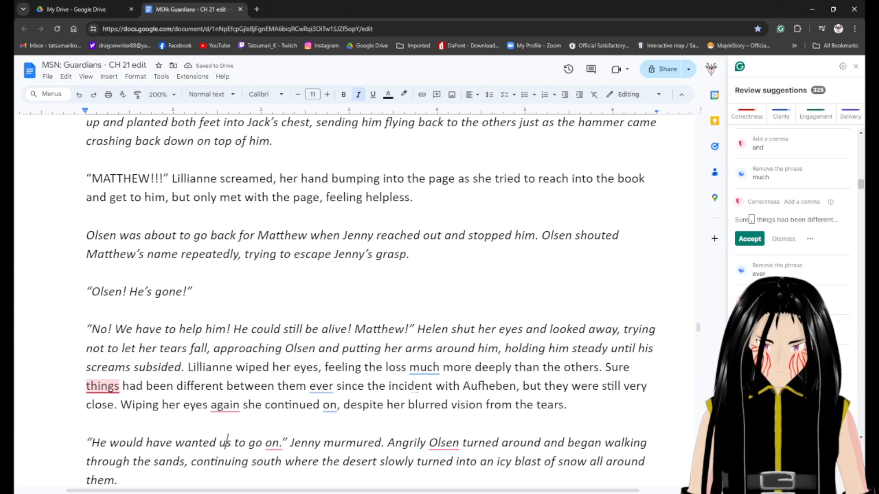
Accept the Grammarly suggestions to remove "much", add a comma after "Sure" and remove "ever" in Lillianne's passage.
{"action": "left_click", "coordinate": [433, 368]}
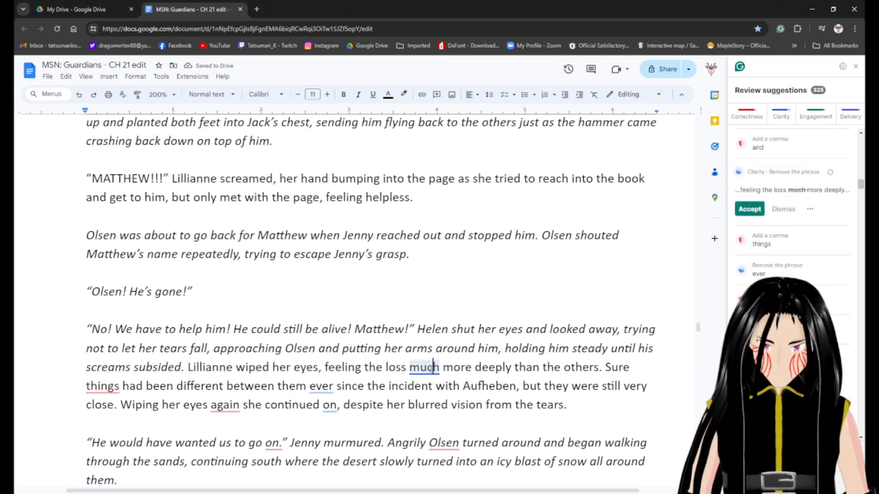
{"action": "left_click", "coordinate": [748, 209]}
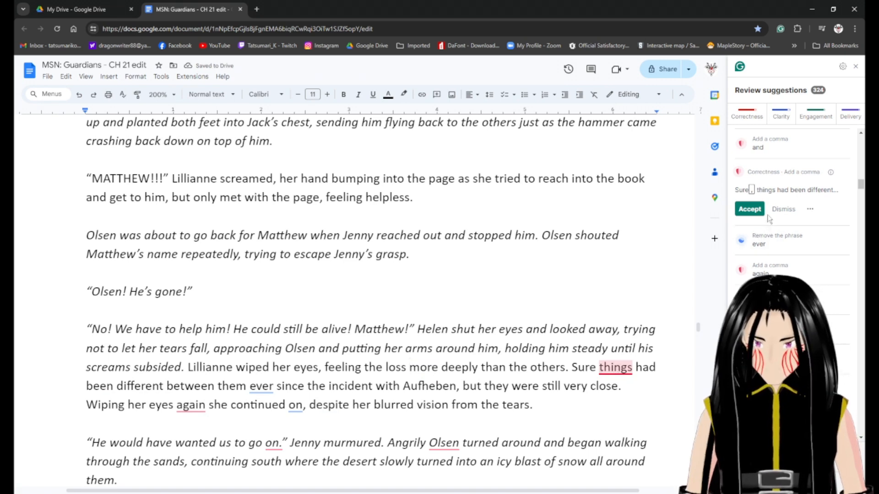
{"action": "left_click", "coordinate": [749, 209]}
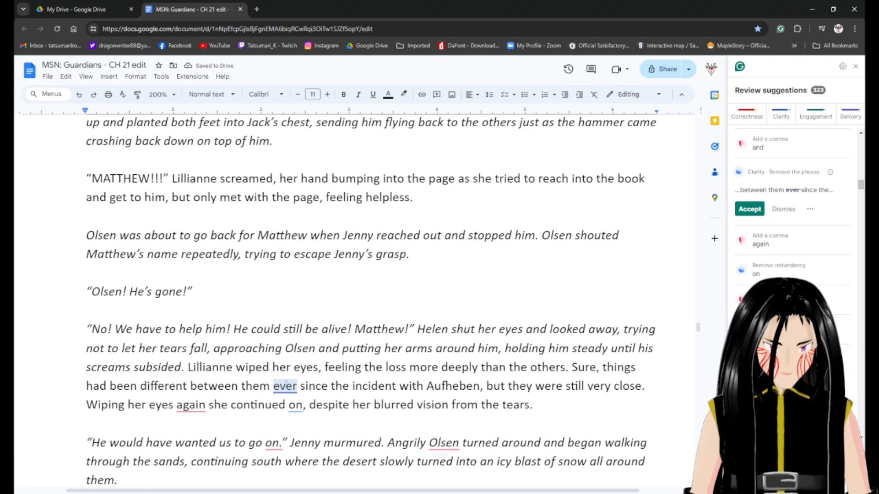
{"action": "left_click", "coordinate": [750, 209]}
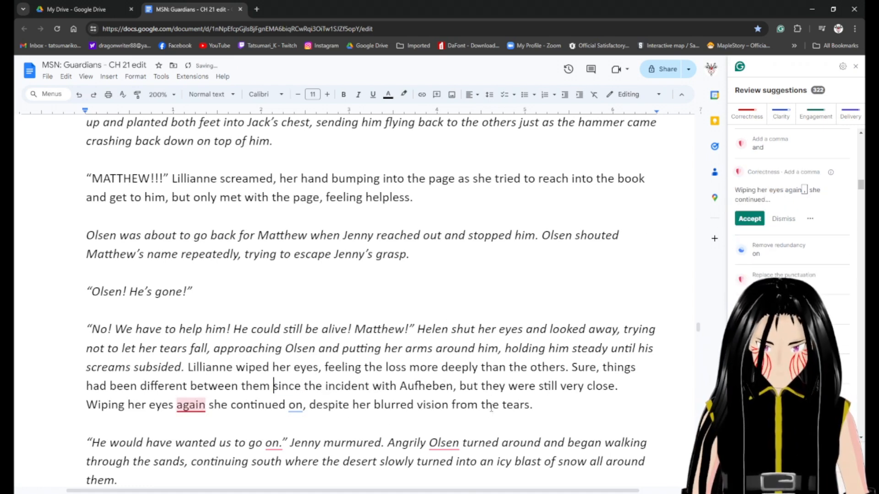
Add a comma after "Wiping her eyes again" and change "continued on" to "continued to read".
{"action": "left_click", "coordinate": [170, 405]}
{"action": "left_click", "coordinate": [209, 406]}
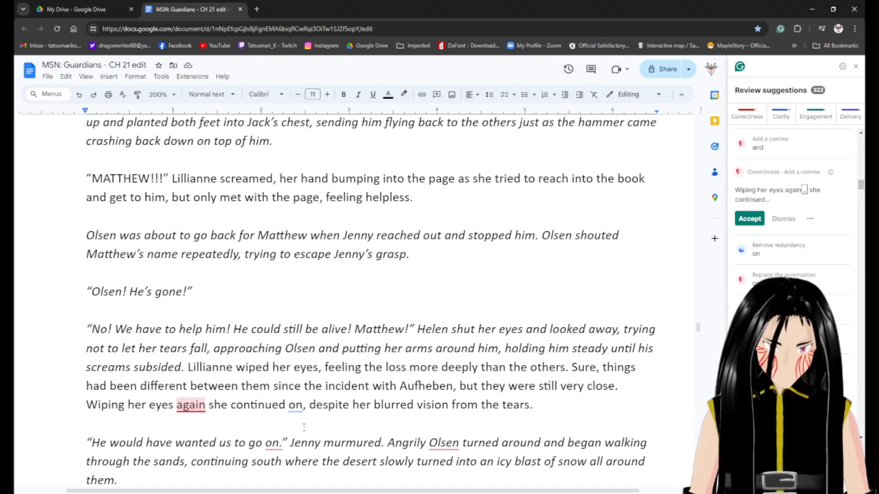
{"action": "type", "text": ","}
{"action": "key", "text": "Right"}
{"action": "key", "text": "Right"}
{"action": "key", "text": "Right"}
{"action": "key", "text": "Right"}
{"action": "key", "text": "Right"}
{"action": "key", "text": "Right"}
{"action": "key", "text": "Right"}
{"action": "key", "text": "Right"}
{"action": "key", "text": "Right"}
{"action": "key", "text": "Right"}
{"action": "key", "text": "Right"}
{"action": "key", "text": "Right"}
{"action": "key", "text": "Right"}
{"action": "key", "text": "Right"}
{"action": "key", "text": "Right"}
{"action": "key", "text": "Right"}
{"action": "key", "text": "Right"}
{"action": "key", "text": "BackSpace"}
{"action": "key", "text": "BackSpace"}
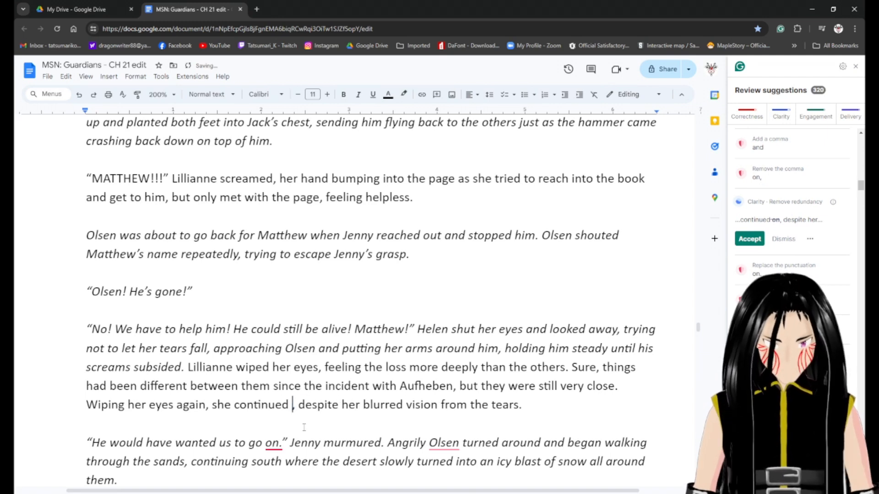
{"action": "type", "text": "to ready"}
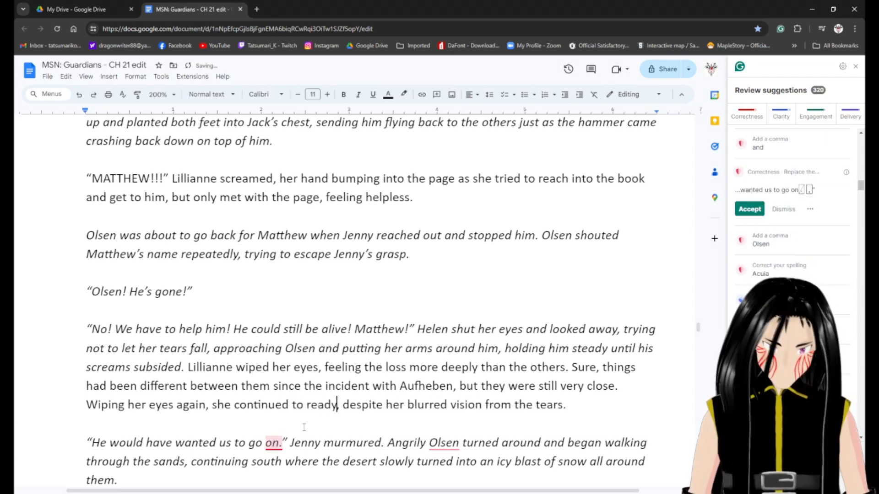
{"action": "key", "text": "BackSpace"}
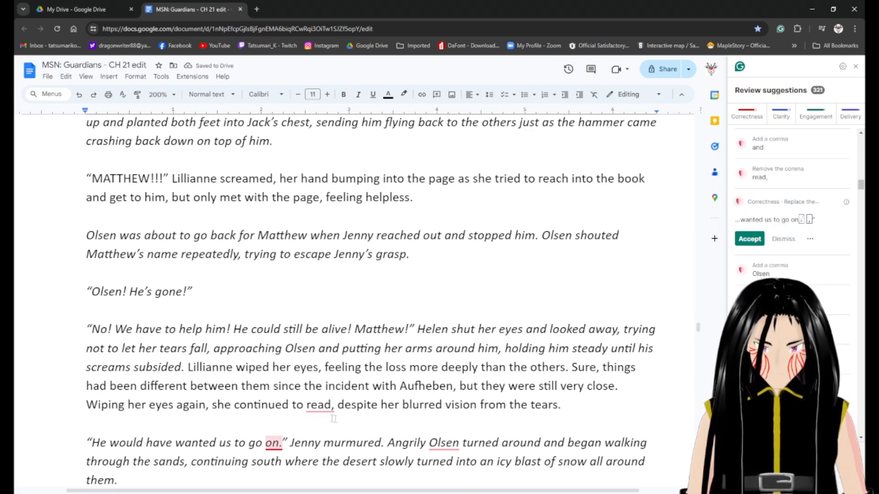
Accept removing the comma after "continued to read" and delete "from the tears" after "blurred vision".
{"action": "left_click", "coordinate": [325, 408]}
{"action": "left_click", "coordinate": [755, 210]}
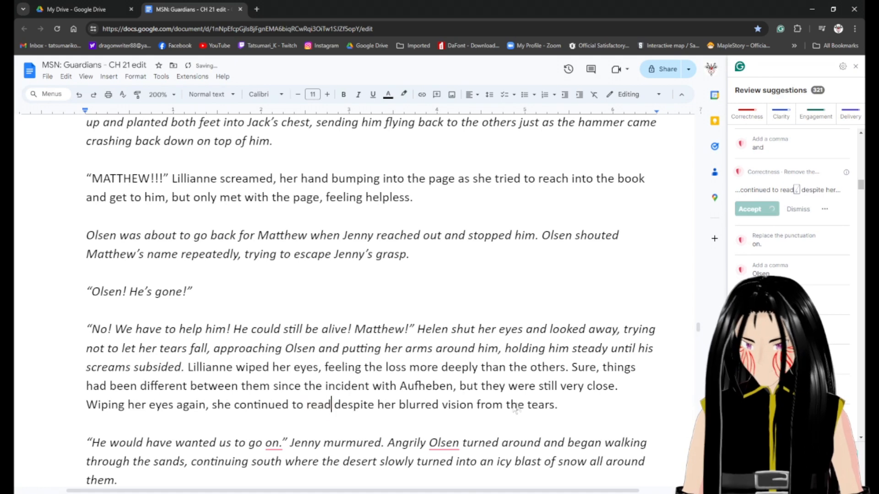
{"action": "left_click_drag", "start_coordinate": [472, 405], "coordinate": [554, 407]}
{"action": "key", "text": "BackSpace"}
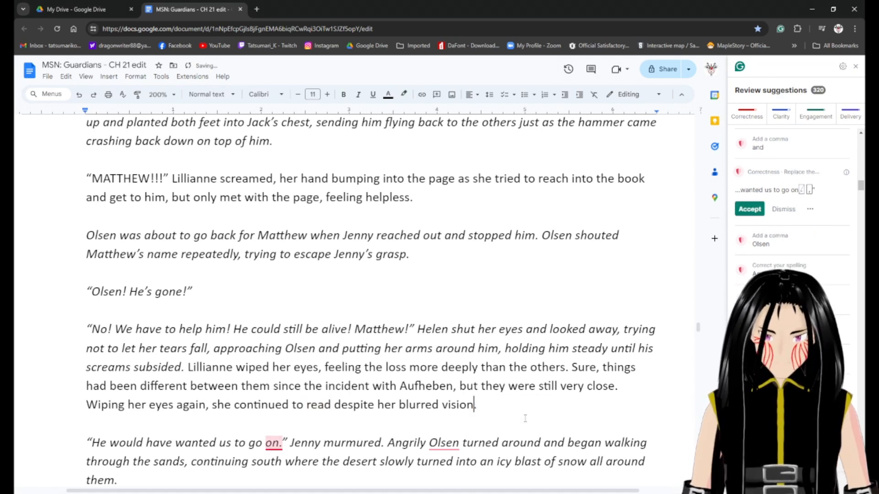
Replace the period after "wanted us to go on" with a comma in Jenny's dialogue.
{"action": "scroll", "coordinate": [199, 323], "scroll_direction": "down", "scroll_amount": 4}
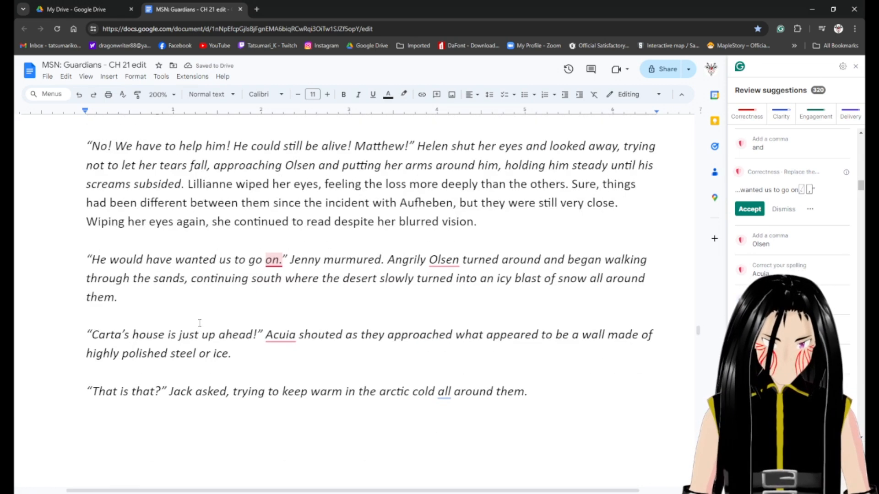
{"action": "left_click", "coordinate": [279, 261]}
{"action": "key", "text": "BackSpace"}
{"action": "type", "text": ","}
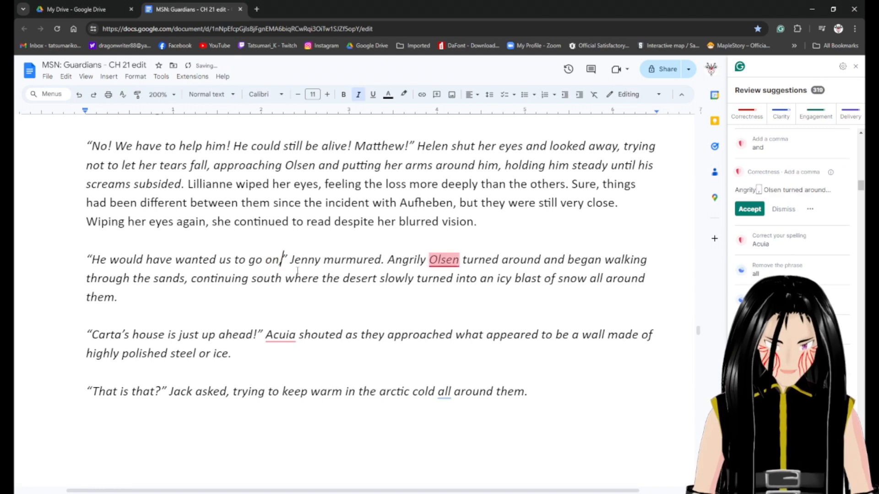
Add a comma after "Angrily" in the sentence about Olsen turning around.
{"action": "key", "text": "Right"}
{"action": "key", "text": "Right"}
{"action": "key", "text": "Right"}
{"action": "key", "text": "Right"}
{"action": "key", "text": "Right"}
{"action": "key", "text": "Right"}
{"action": "key", "text": "Right"}
{"action": "key", "text": "Right"}
{"action": "key", "text": "Right"}
{"action": "key", "text": "Right"}
{"action": "key", "text": "Right"}
{"action": "key", "text": "Right"}
{"action": "key", "text": "Right"}
{"action": "key", "text": "Right"}
{"action": "key", "text": "Right"}
{"action": "key", "text": "Right"}
{"action": "key", "text": "Right"}
{"action": "key", "text": "Right"}
{"action": "key", "text": "Right"}
{"action": "key", "text": "Right"}
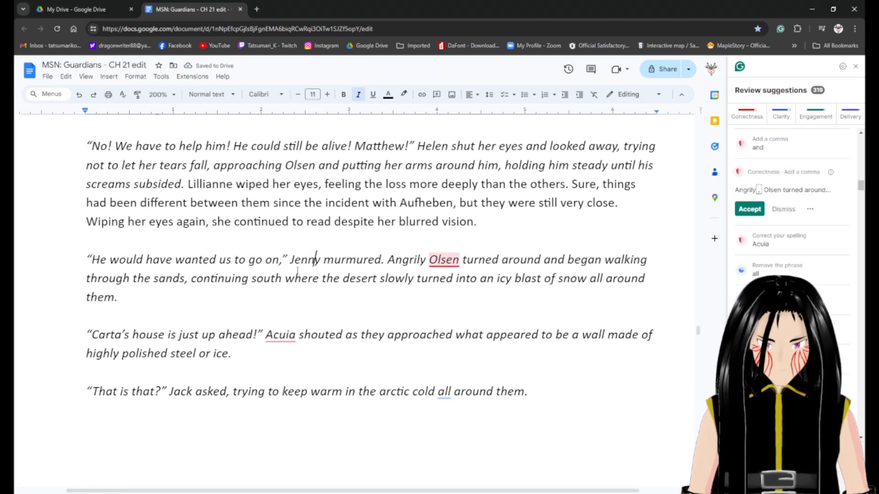
{"action": "type", "text": ","}
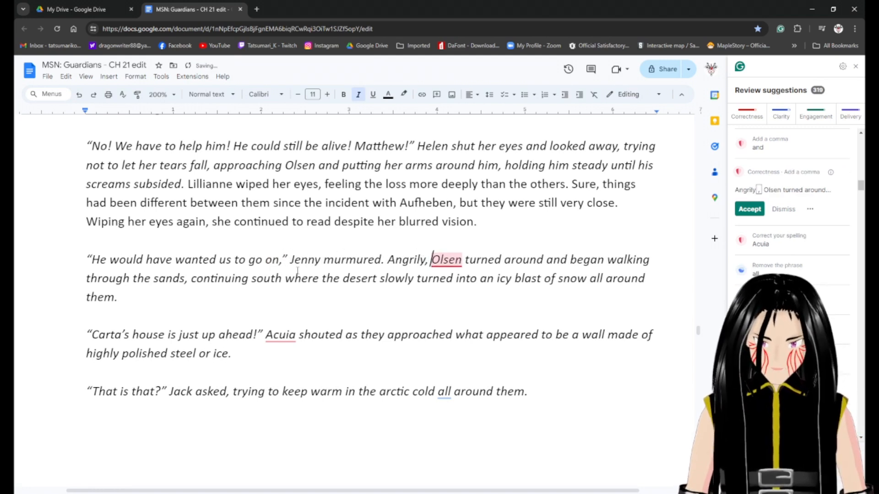
Insert "broke free of Helen's embrace, pushing passed Jenny and Jack" after "Angrily, Olsen".
{"action": "key", "text": "Right"}
{"action": "key", "text": "Right"}
{"action": "key", "text": "Right"}
{"action": "key", "text": "Right"}
{"action": "key", "text": "Right"}
{"action": "key", "text": "Right"}
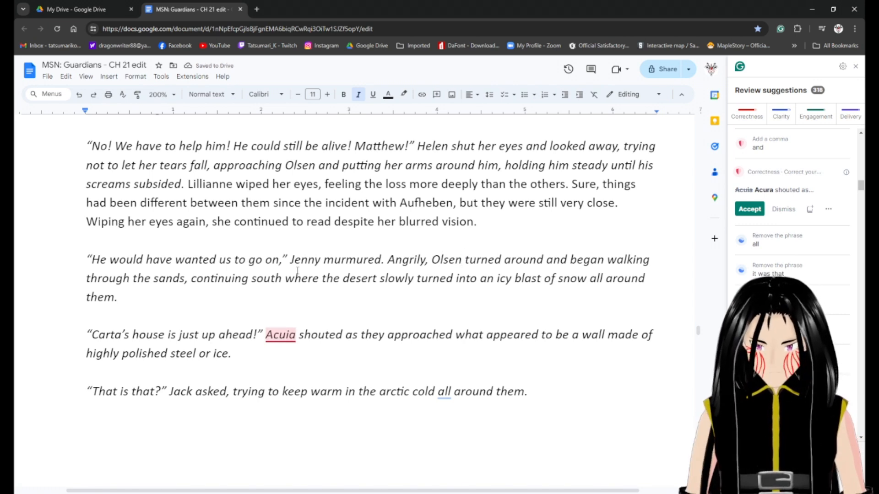
{"action": "type", "text": ","}
{"action": "type", "text": "broke "}
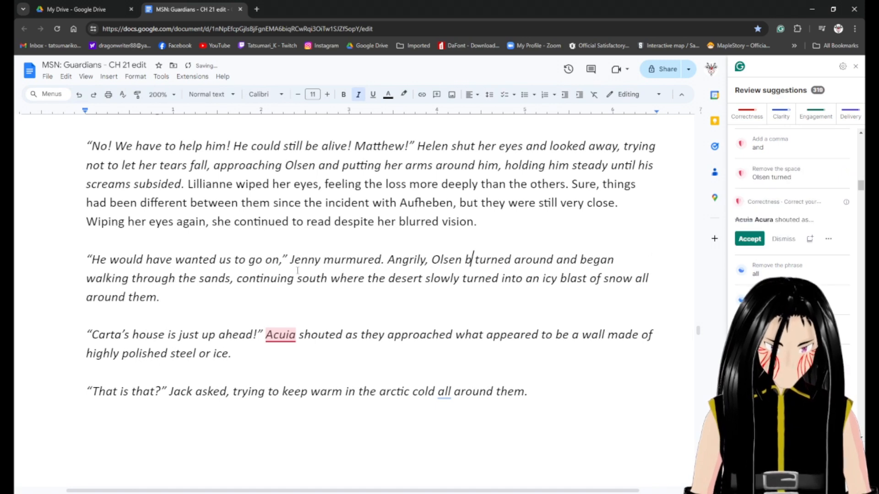
{"action": "type", "text": "free of H"}
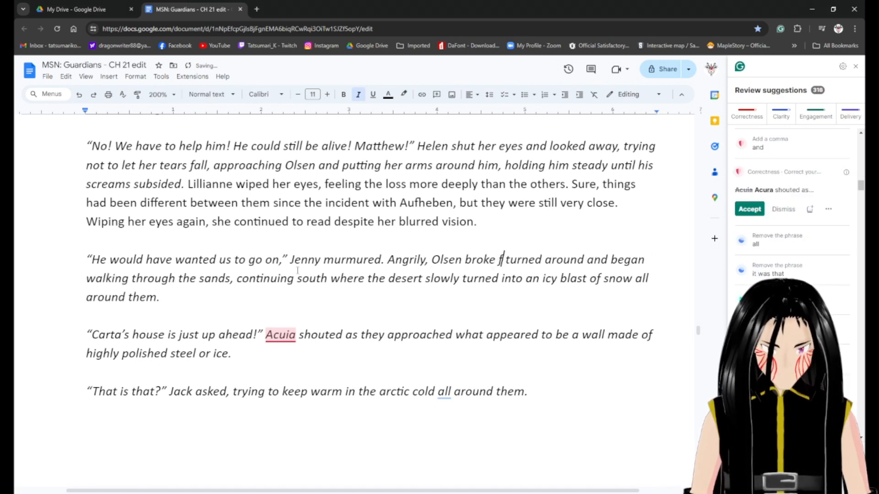
{"action": "type", "text": "elen's e"}
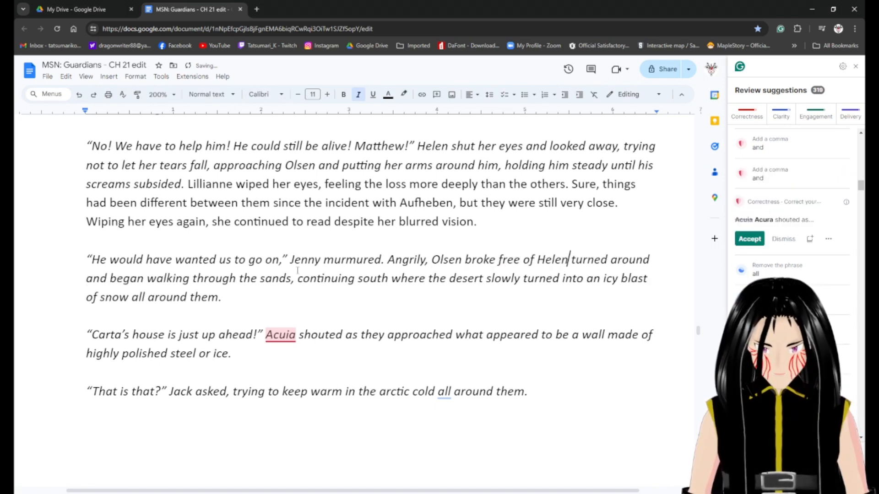
{"action": "type", "text": "m"}
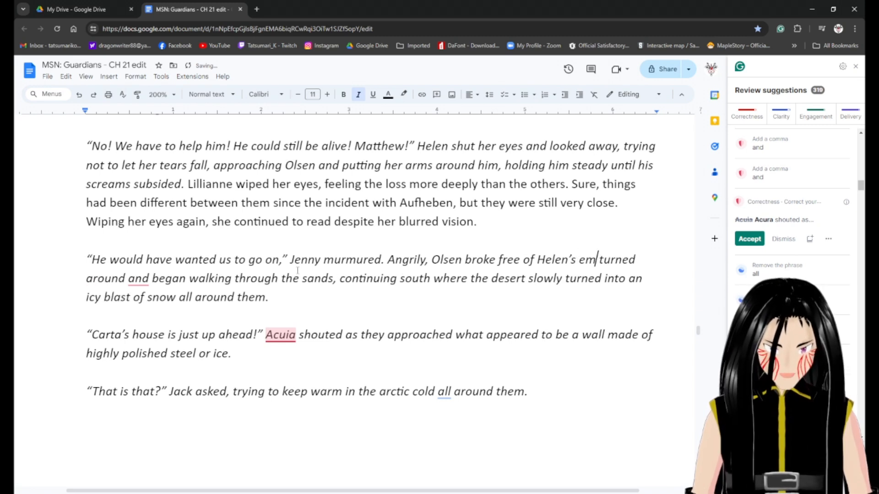
{"action": "type", "text": "ce, "}
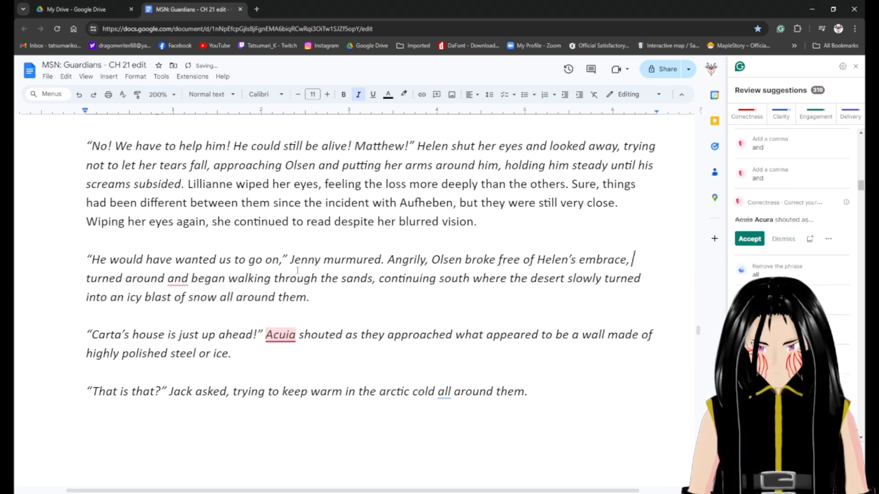
{"action": "type", "text": "pushing pasrt"}
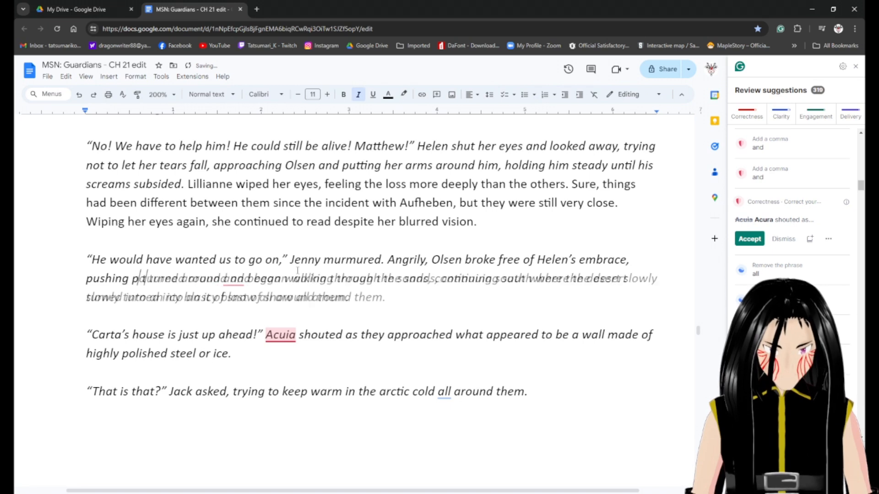
{"action": "key", "text": "BackSpace"}
{"action": "key", "text": "BackSpace"}
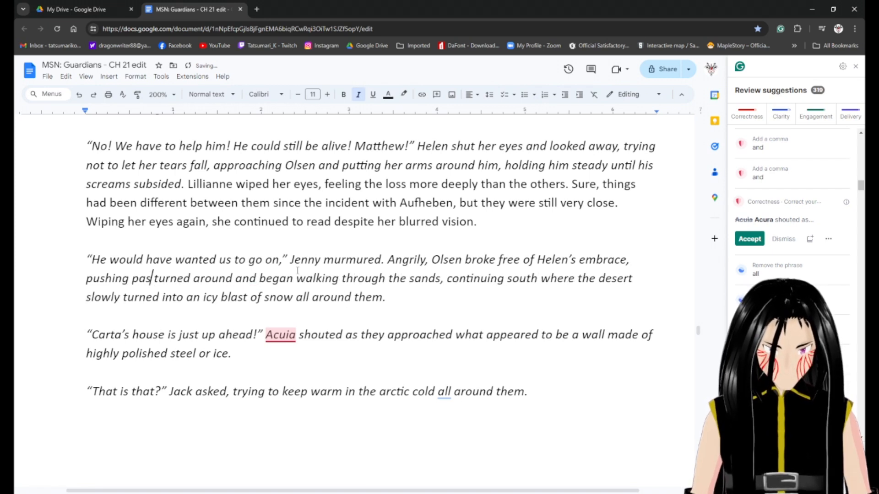
{"action": "type", "text": "ssed Jenny and"}
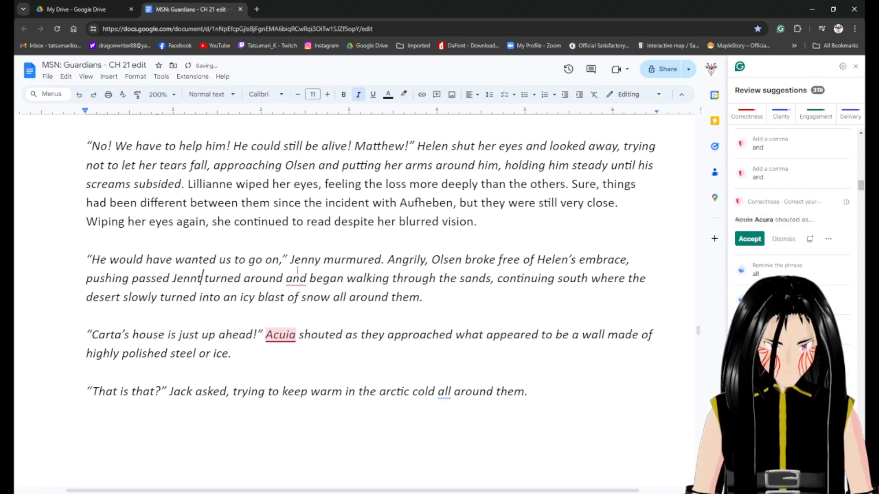
{"action": "type", "text": " Jack"}
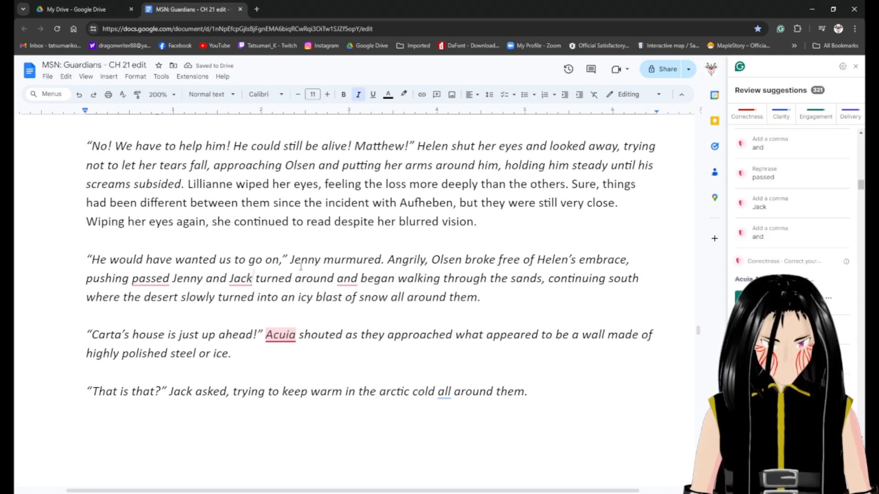
Correct "passed" to "past" and replace "turned around" after "Jenny and Jack" with a comma.
{"action": "right_click", "coordinate": [165, 280]}
{"action": "left_click", "coordinate": [188, 303]}
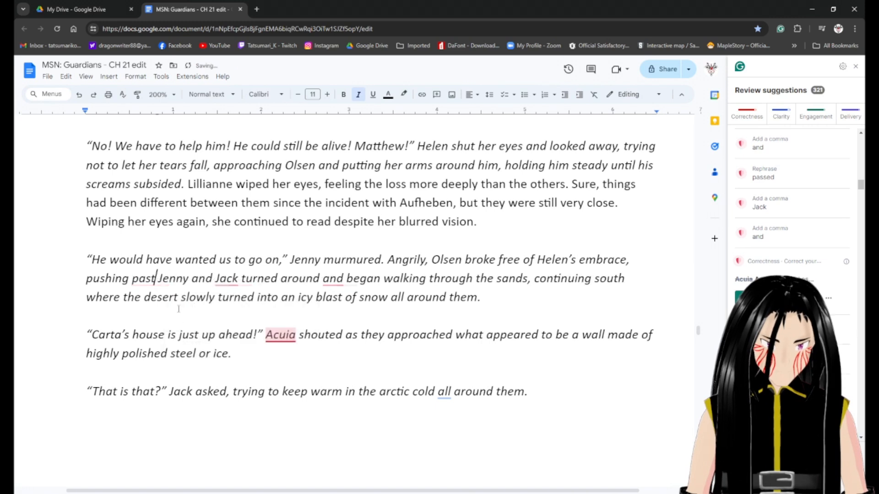
{"action": "left_click", "coordinate": [228, 278]}
{"action": "left_click", "coordinate": [239, 279]}
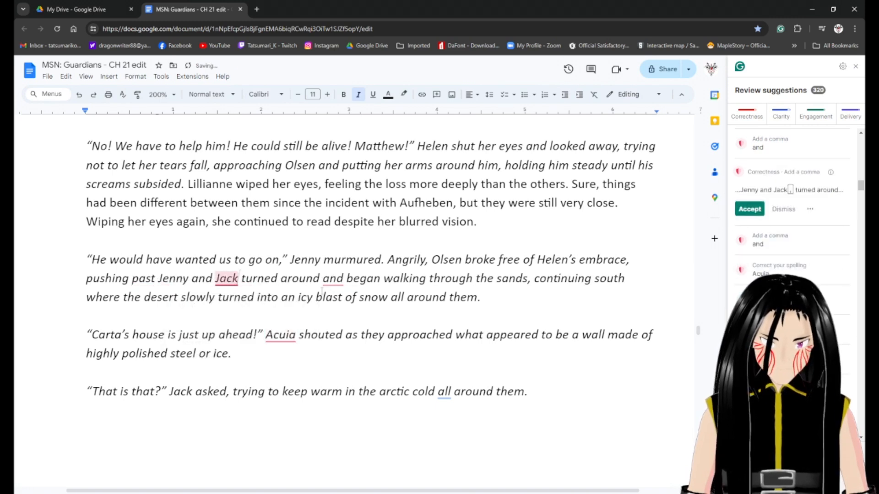
{"action": "key", "text": "ctrl+shift+Right"}
{"action": "key", "text": "ctrl+shift+Right"}
{"action": "key", "text": "ctrl+shift+Right"}
{"action": "key", "text": "BackSpace"}
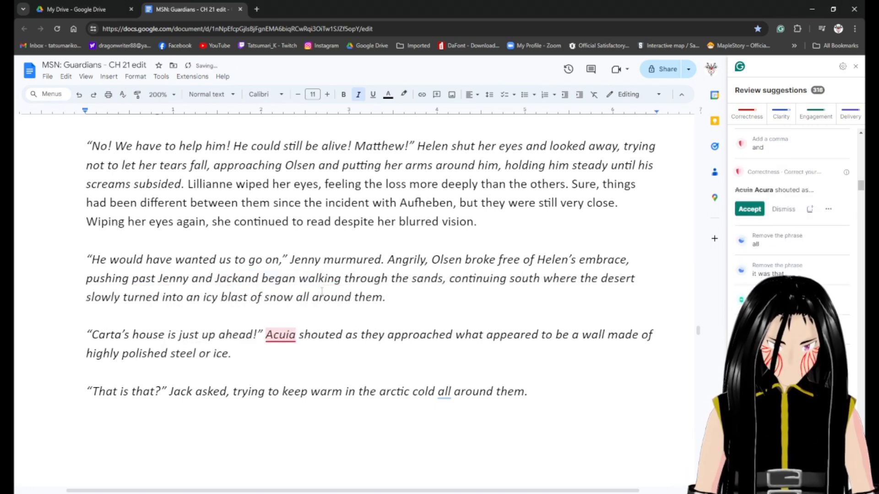
{"action": "type", "text": ","}
End the sentence after "continuing south" with a period, remove "where" and start the new sentence with "The desert".
{"action": "key", "text": "Right"}
{"action": "key", "text": "Right"}
{"action": "key", "text": "Right"}
{"action": "key", "text": "Right"}
{"action": "key", "text": "Right"}
{"action": "key", "text": "Right"}
{"action": "key", "text": "Right"}
{"action": "key", "text": "Right"}
{"action": "key", "text": "Right"}
{"action": "key", "text": "Right"}
{"action": "key", "text": "Right"}
{"action": "key", "text": "Right"}
{"action": "key", "text": "Right"}
{"action": "key", "text": "Right"}
{"action": "key", "text": "Right"}
{"action": "key", "text": "Right"}
{"action": "key", "text": "Right"}
{"action": "key", "text": "Right"}
{"action": "key", "text": "Right"}
{"action": "key", "text": "Right"}
{"action": "key", "text": "Right"}
{"action": "key", "text": "Right"}
{"action": "key", "text": "Right"}
{"action": "key", "text": "Right"}
{"action": "key", "text": "Right"}
{"action": "key", "text": "Right"}
{"action": "key", "text": "Right"}
{"action": "key", "text": "Right"}
{"action": "key", "text": "Right"}
{"action": "key", "text": "Right"}
{"action": "key", "text": "Right"}
{"action": "key", "text": "Right"}
{"action": "key", "text": "Right"}
{"action": "key", "text": "Right"}
{"action": "key", "text": "Right"}
{"action": "key", "text": "Right"}
{"action": "key", "text": "Right"}
{"action": "key", "text": "Right"}
{"action": "key", "text": "Right"}
{"action": "key", "text": "Left"}
{"action": "key", "text": "Left"}
{"action": "key", "text": "Left"}
{"action": "key", "text": "Left"}
{"action": "key", "text": "Left"}
{"action": "key", "text": "Left"}
{"action": "key", "text": "Left"}
{"action": "key", "text": "Left"}
{"action": "key", "text": "Left"}
{"action": "key", "text": "Left"}
{"action": "key", "text": "Left"}
{"action": "key", "text": "Left"}
{"action": "key", "text": "Left"}
{"action": "type", "text": "."}
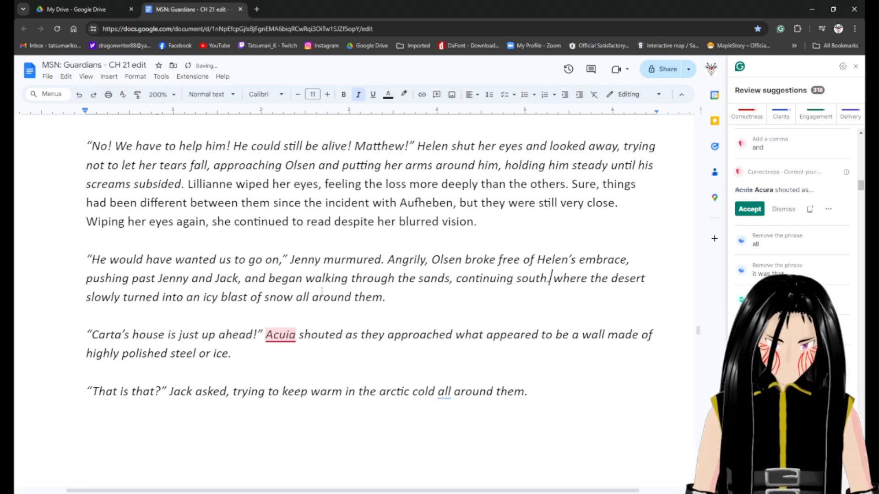
{"action": "key", "text": "ctrl+shift+Right"}
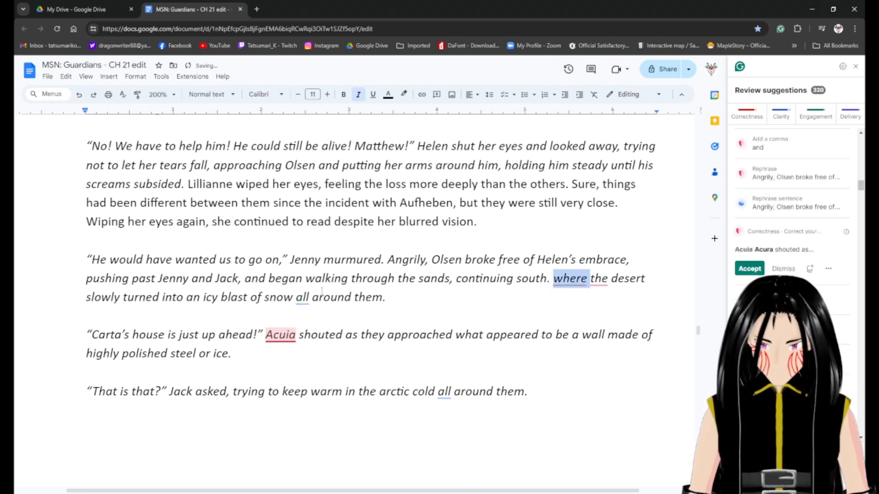
{"action": "key", "text": "BackSpace"}
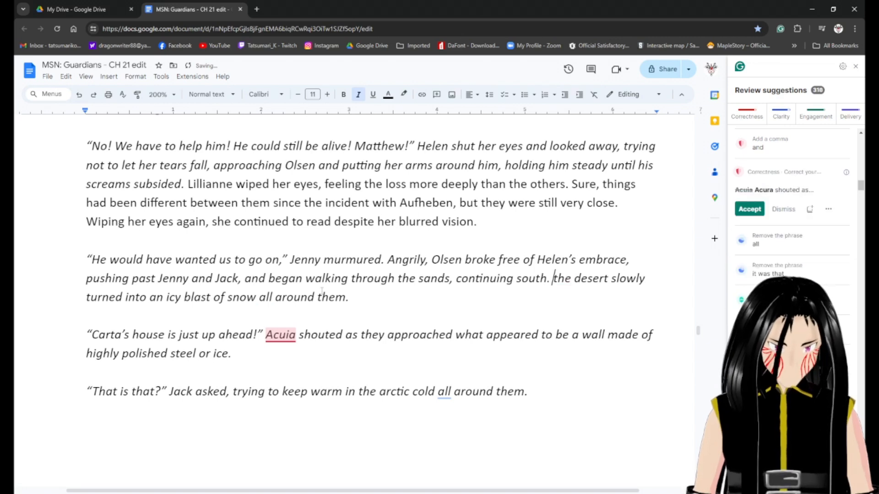
{"action": "key", "text": "shift+Right"}
{"action": "type", "text": "T"}
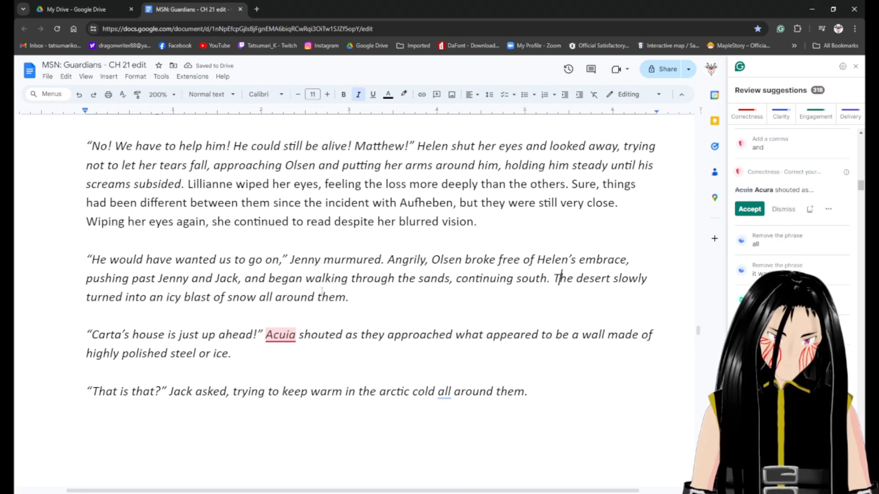
Add "the further they went" to the end of the sentence about the icy blast of snow.
{"action": "left_click", "coordinate": [347, 297]}
{"action": "type", "text": "the f"}
{"action": "type", "text": "urther they wen"}
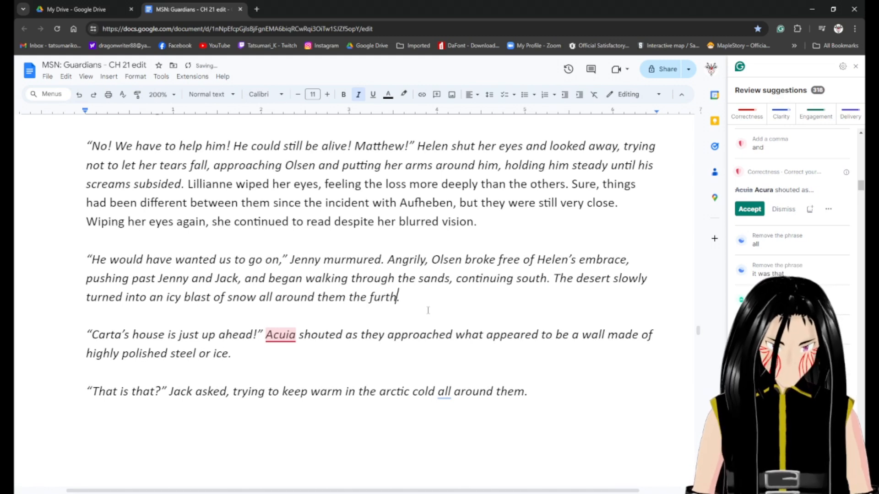
{"action": "type", "text": "t"}
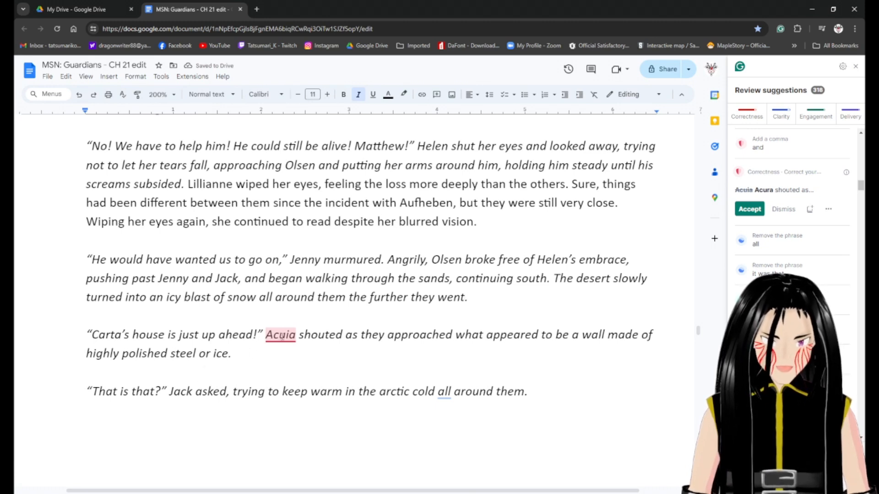
Dismiss the Grammarly spelling suggestion for the name "Acuia".
{"action": "left_click", "coordinate": [291, 338]}
{"action": "left_click", "coordinate": [784, 209]}
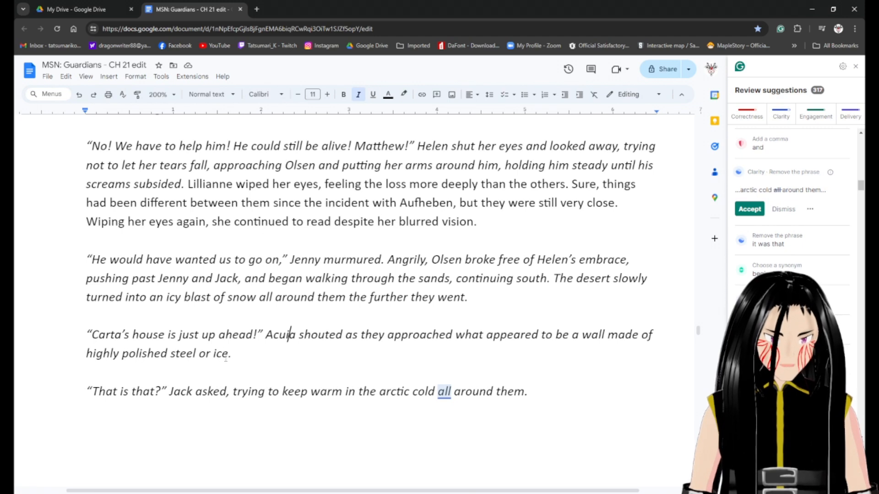
{"action": "key", "text": "alt+Tab"}
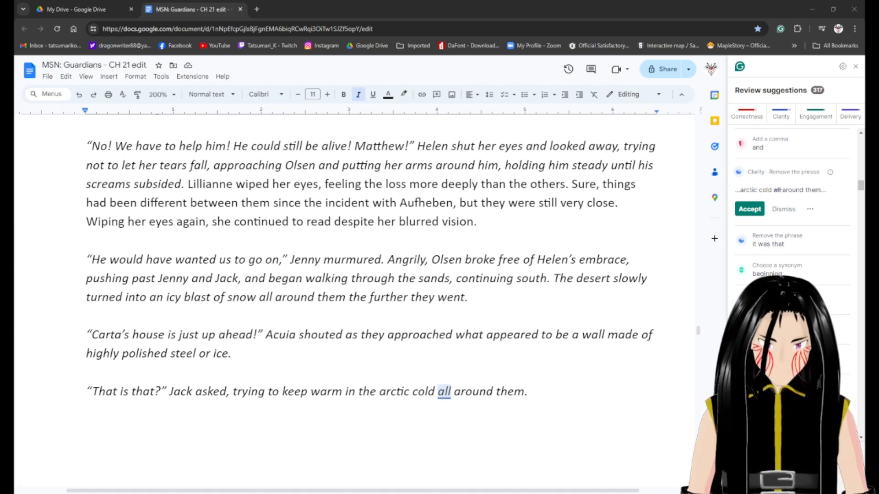
{"action": "key", "text": "alt+Tab"}
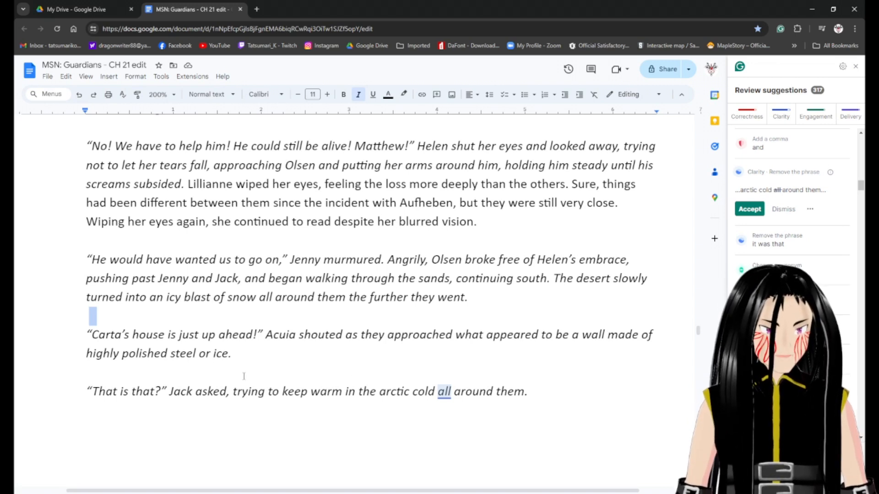
Replace "That is that" with "Is that it" in Jack's question.
{"action": "left_click", "coordinate": [123, 391]}
{"action": "key", "text": "Right"}
{"action": "key", "text": "Right"}
{"action": "key", "text": "Right"}
{"action": "key", "text": "Right"}
{"action": "key", "text": "Right"}
{"action": "key", "text": "Right"}
{"action": "key", "text": "Right"}
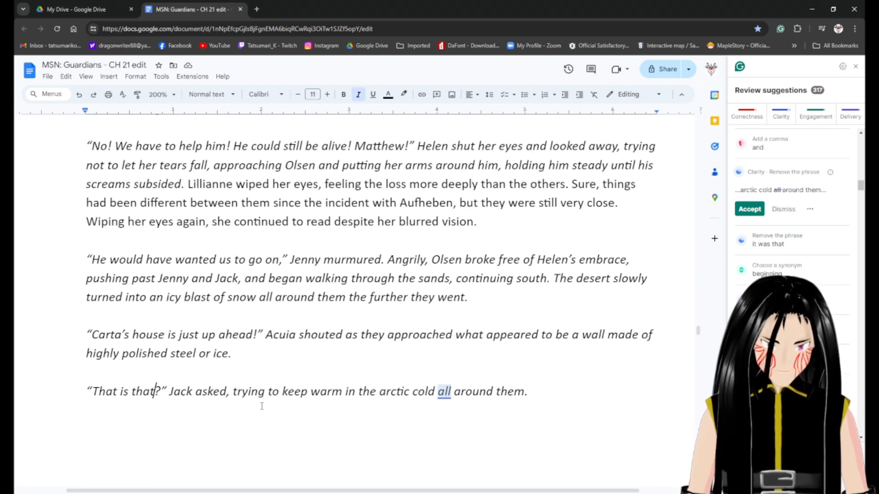
{"action": "key", "text": "ctrl+shift+Left"}
{"action": "key", "text": "ctrl+shift+Left"}
{"action": "key", "text": "ctrl+shift+Left"}
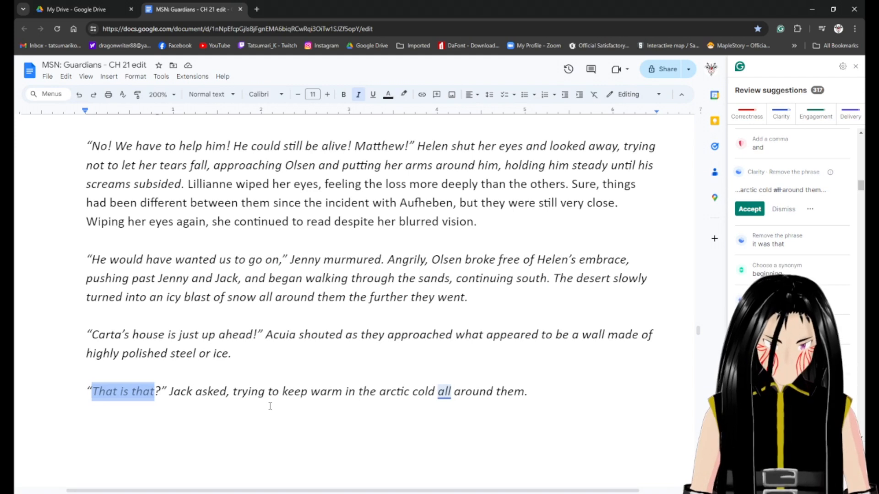
{"action": "type", "text": "Is that i"}
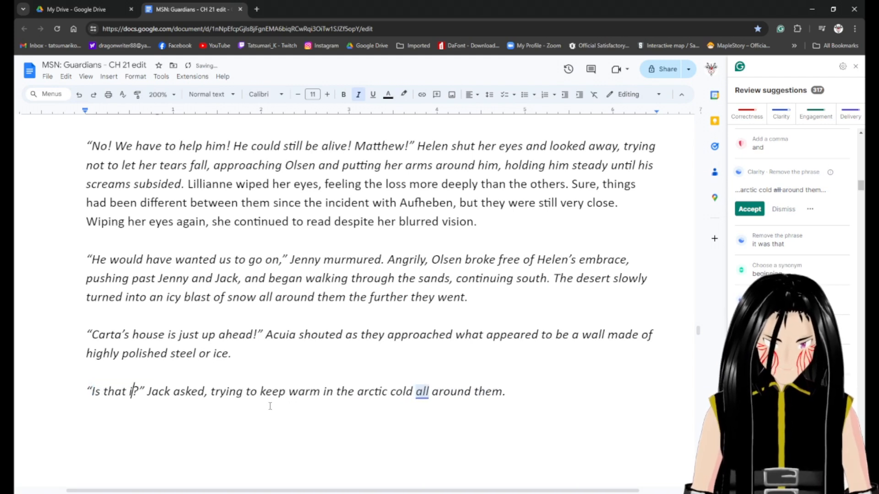
{"action": "type", "text": "t"}
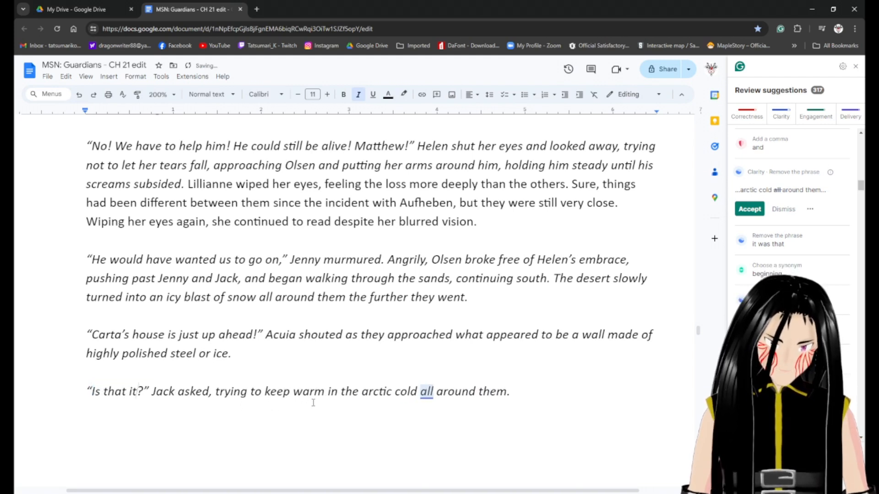
Delete "all around them" after "arctic cold" in the sentence with Jack's question.
{"action": "left_click", "coordinate": [421, 393]}
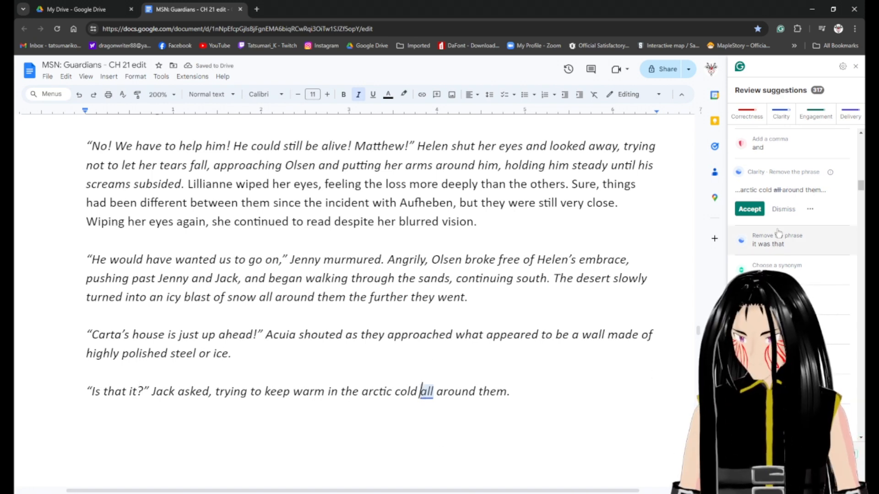
{"action": "left_click", "coordinate": [508, 392]}
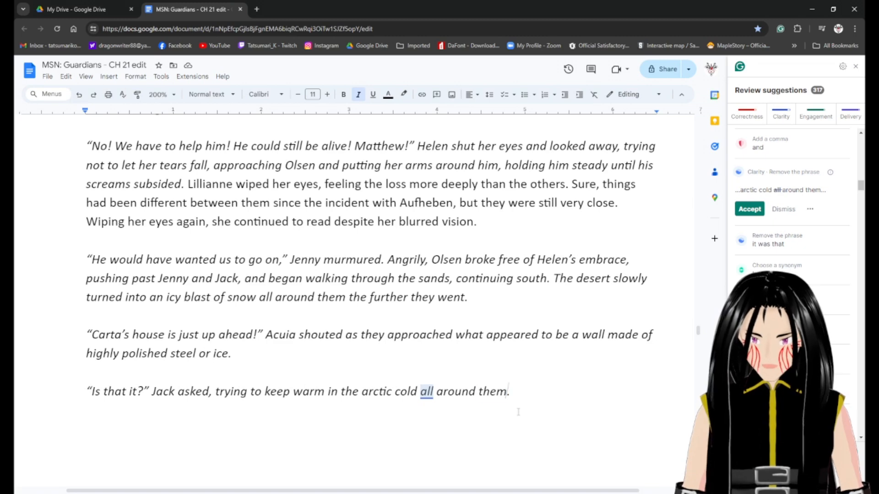
{"action": "key", "text": "ctrl+shift+Left"}
{"action": "key", "text": "ctrl+shift+Left"}
{"action": "key", "text": "ctrl+shift+Left"}
{"action": "key", "text": "ctrl+shift+Right"}
{"action": "key", "text": "BackSpace"}
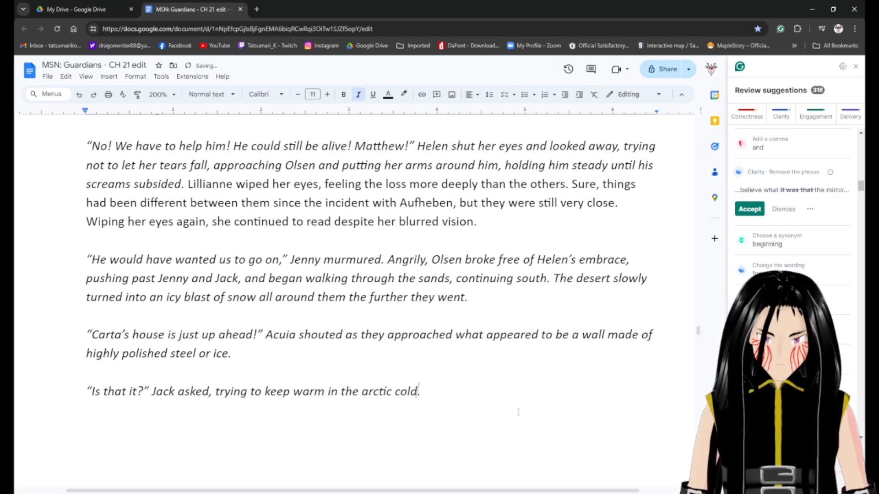
Replace "you fear you are the most" with "you see yourself as" in the Mirror of Souls dialogue.
{"action": "scroll", "coordinate": [518, 412], "scroll_direction": "down", "scroll_amount": 6}
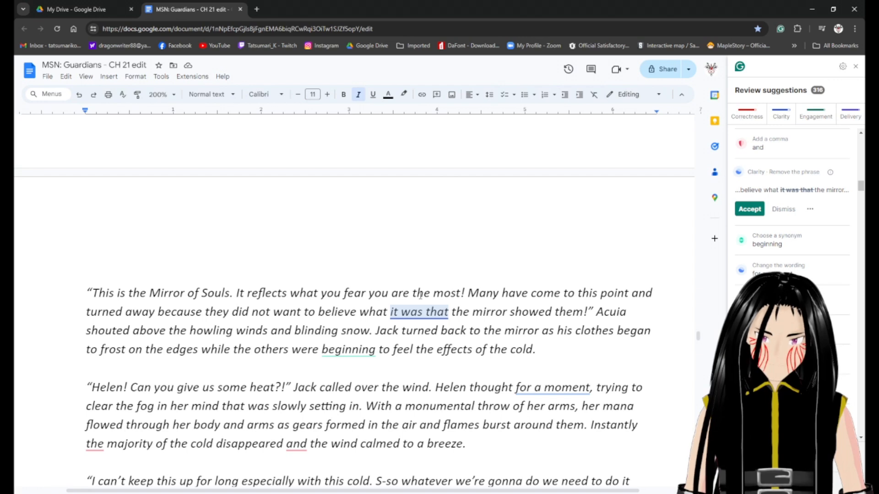
{"action": "left_click", "coordinate": [321, 293]}
{"action": "key", "text": "ctrl+shift+Right"}
{"action": "key", "text": "ctrl+shift+Right"}
{"action": "key", "text": "ctrl+shift+Right"}
{"action": "key", "text": "ctrl+shift+Right"}
{"action": "key", "text": "ctrl+shift+Right"}
{"action": "key", "text": "ctrl+shift+Right"}
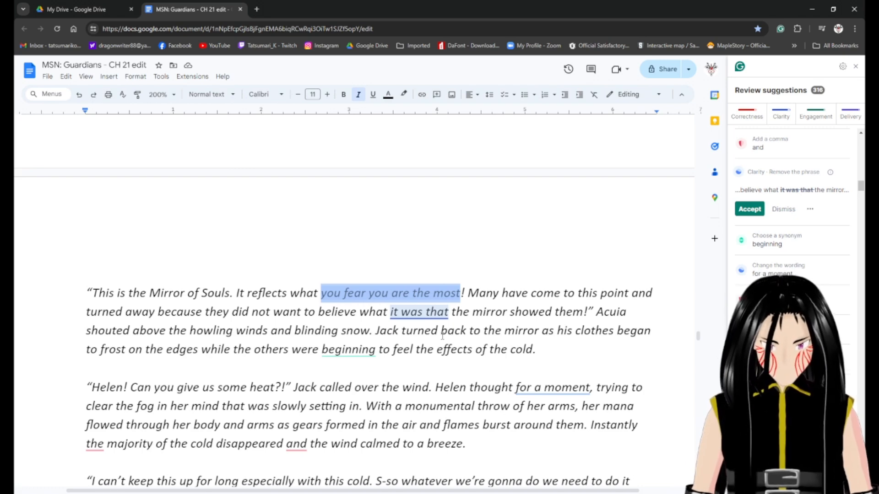
{"action": "type", "text": "you see yourself as"}
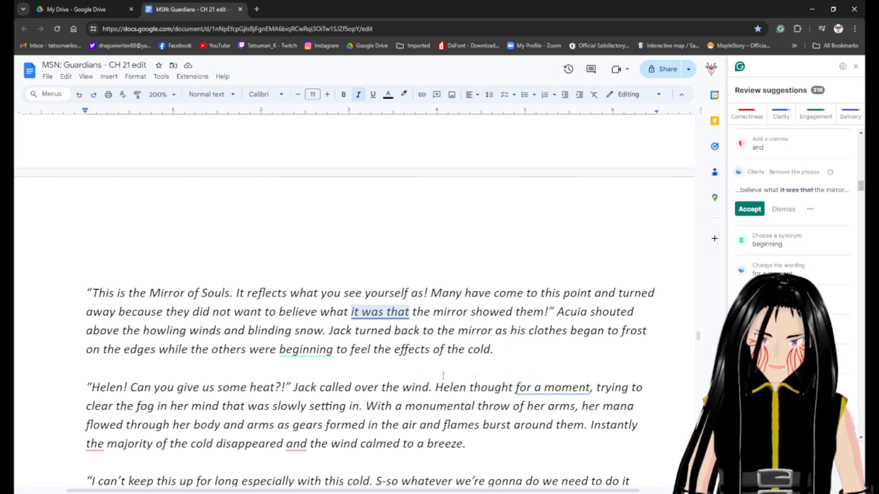
Delete "it was that" before "the mirror showed them" in the Mirror of Souls dialogue.
{"action": "left_click", "coordinate": [398, 313]}
{"action": "key", "text": "shift+Left"}
{"action": "key", "text": "shift+Left"}
{"action": "key", "text": "shift+Left"}
{"action": "key", "text": "shift+Left"}
{"action": "key", "text": "shift+Left"}
{"action": "key", "text": "shift+Left"}
{"action": "key", "text": "shift+Left"}
{"action": "key", "text": "shift+Left"}
{"action": "key", "text": "shift+Left"}
{"action": "key", "text": "shift+Left"}
{"action": "key", "text": "shift+Left"}
{"action": "key", "text": "shift+Left"}
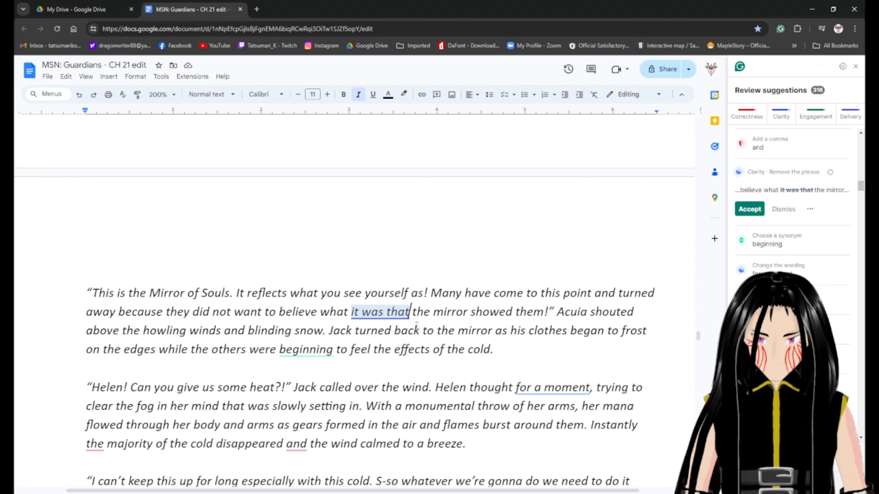
{"action": "key", "text": "BackSpace"}
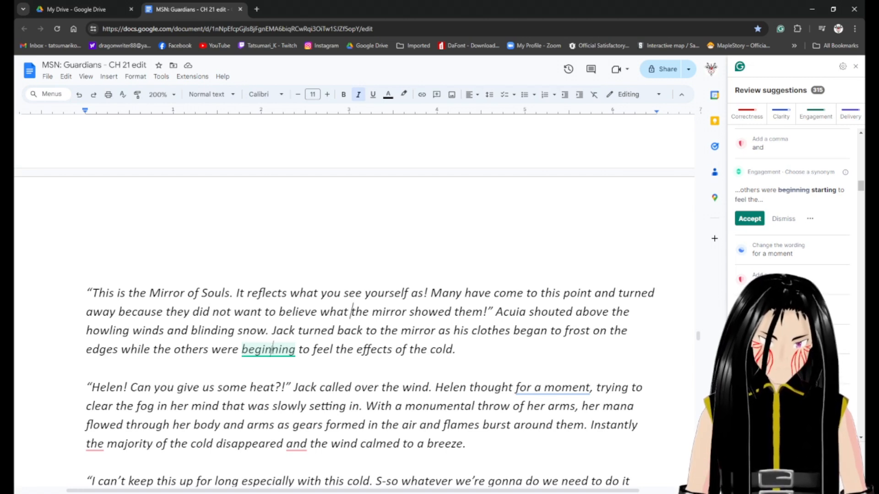
Reword the end of the sentence about the others to "were starting to feel numb in their extremities.".
{"action": "left_click", "coordinate": [749, 218]}
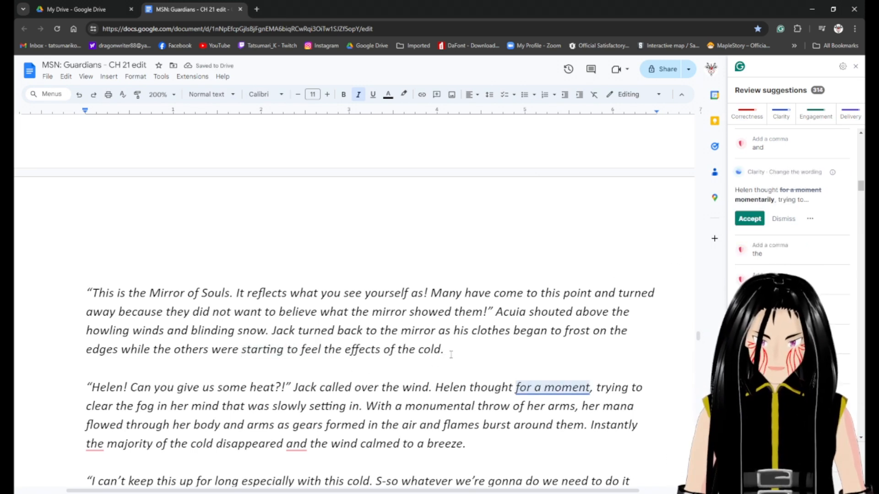
{"action": "key", "text": "BackSpace"}
{"action": "type", "text": ": "}
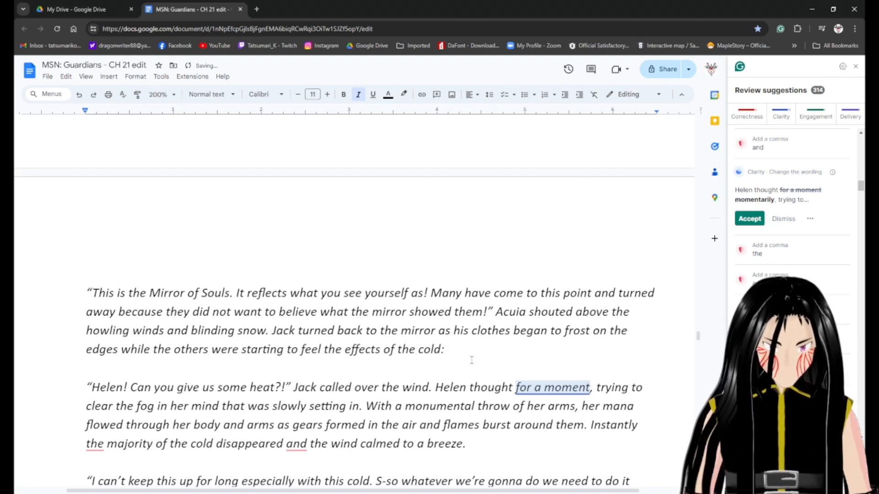
{"action": "type", "text": "num"}
{"action": "key", "text": "BackSpace"}
{"action": "key", "text": "BackSpace"}
{"action": "key", "text": "BackSpace"}
{"action": "key", "text": "BackSpace"}
{"action": "key", "text": "BackSpace"}
{"action": "key", "text": "BackSpace"}
{"action": "key", "text": "BackSpace"}
{"action": "key", "text": "BackSpace"}
{"action": "key", "text": "BackSpace"}
{"action": "key", "text": "BackSpace"}
{"action": "key", "text": "BackSpace"}
{"action": "key", "text": "BackSpace"}
{"action": "key", "text": "BackSpace"}
{"action": "key", "text": "BackSpace"}
{"action": "key", "text": "BackSpace"}
{"action": "key", "text": "BackSpace"}
{"action": "key", "text": "BackSpace"}
{"action": "key", "text": "BackSpace"}
{"action": "key", "text": "BackSpace"}
{"action": "key", "text": "BackSpace"}
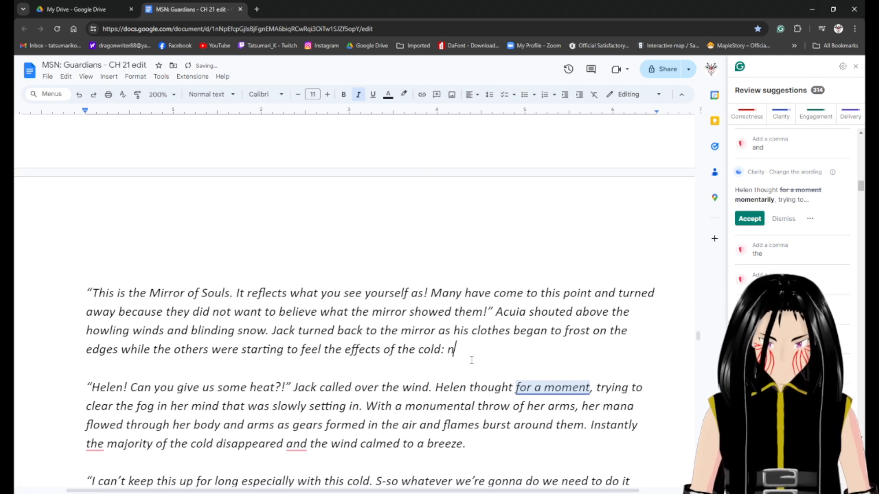
{"action": "type", "text": "nu,"}
{"action": "key", "text": "BackSpace"}
{"action": "type", "text": "mb in thier"}
{"action": "key", "text": "BackSpace"}
{"action": "key", "text": "BackSpace"}
{"action": "type", "text": "ir ex"}
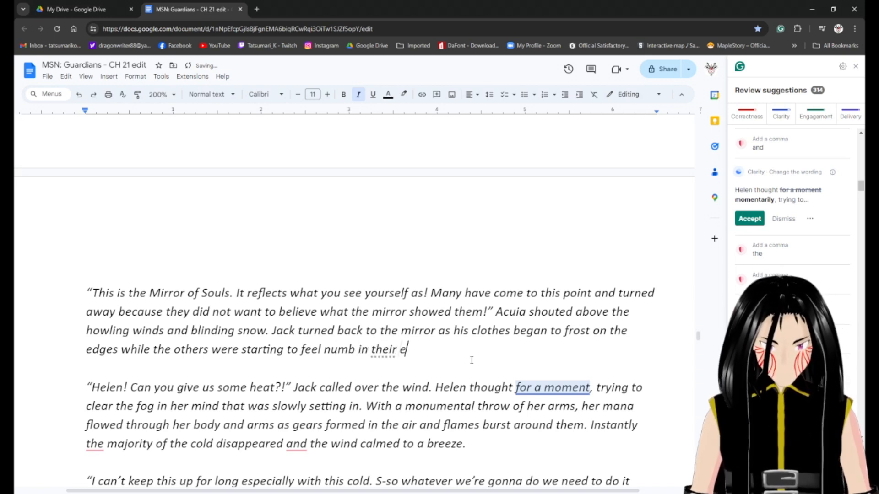
{"action": "key", "text": "BackSpace"}
{"action": "type", "text": "xtremity"}
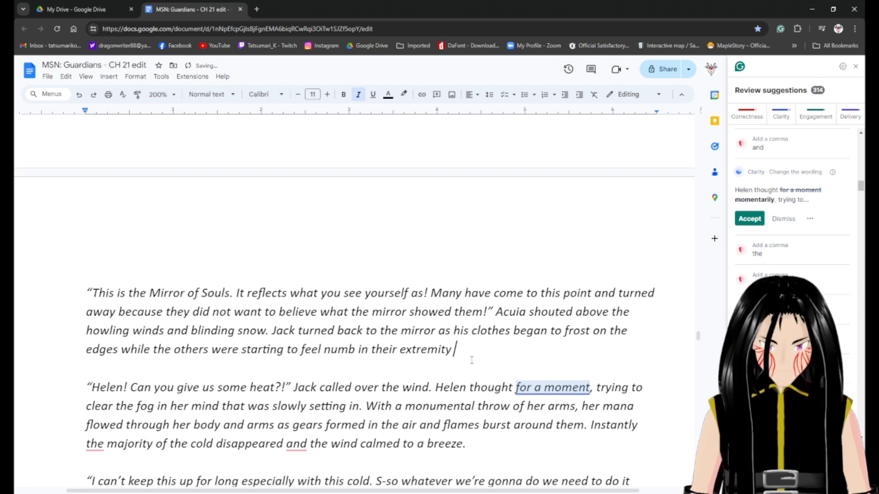
{"action": "key", "text": "BackSpace"}
{"action": "type", "text": "ies."}
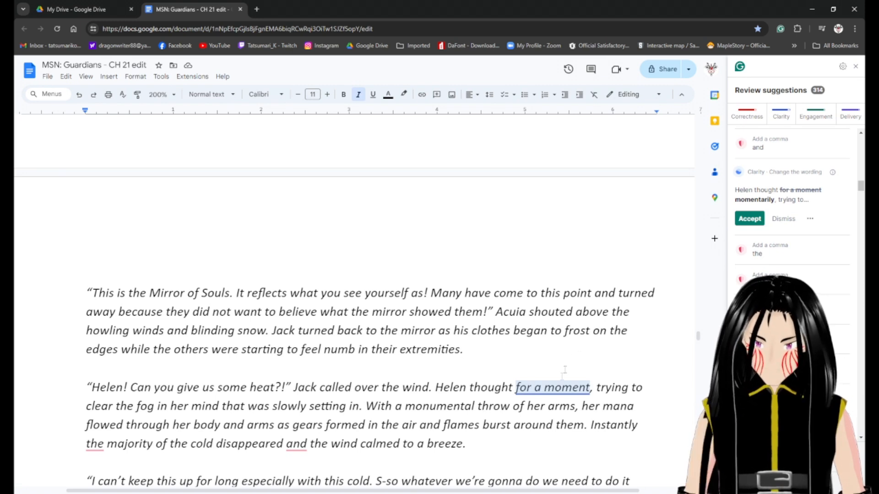
Delete "for a moment" after "Helen thought".
{"action": "left_click", "coordinate": [596, 388]}
{"action": "key", "text": "Left"}
{"action": "key", "text": "ctrl+shift+Left"}
{"action": "key", "text": "ctrl+shift+Left"}
{"action": "key", "text": "ctrl+shift+Left"}
{"action": "key", "text": "ctrl+shift+Left"}
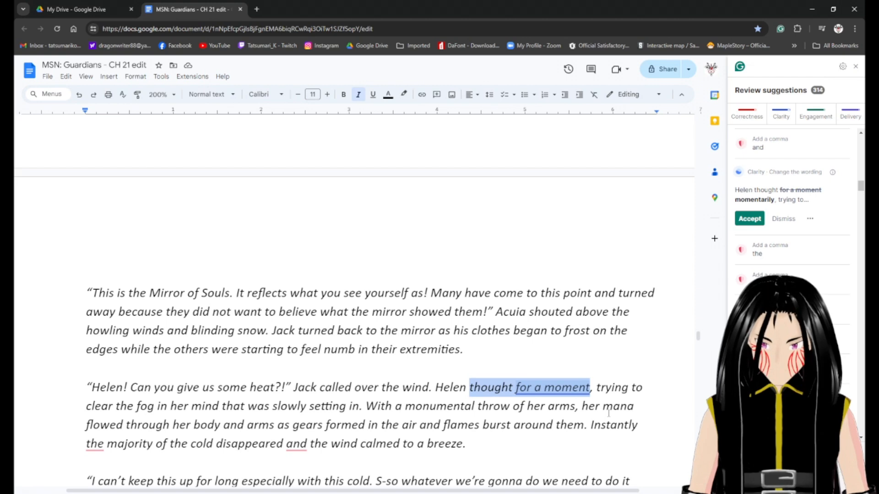
{"action": "key", "text": "ctrl+shift+Right"}
{"action": "key", "text": "BackSpace"}
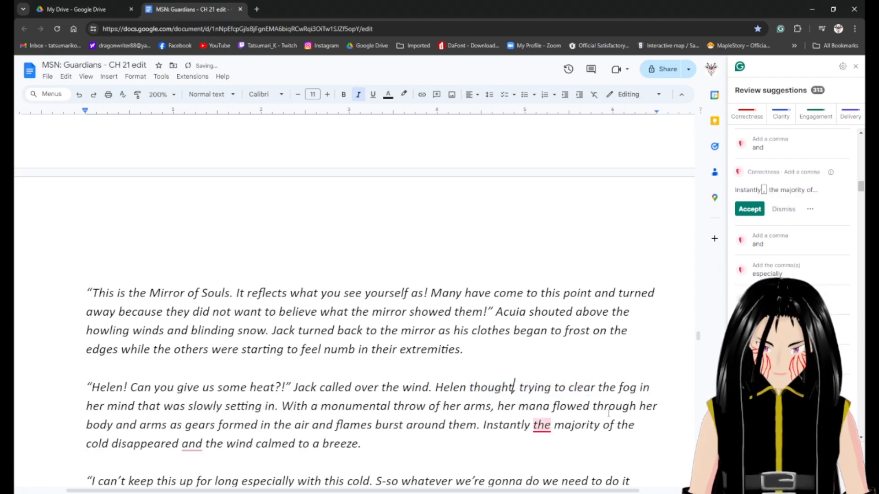
Insert "mental" before "fog" and delete "in her mind" in the sentence about Helen's thinking.
{"action": "left_click", "coordinate": [134, 406]}
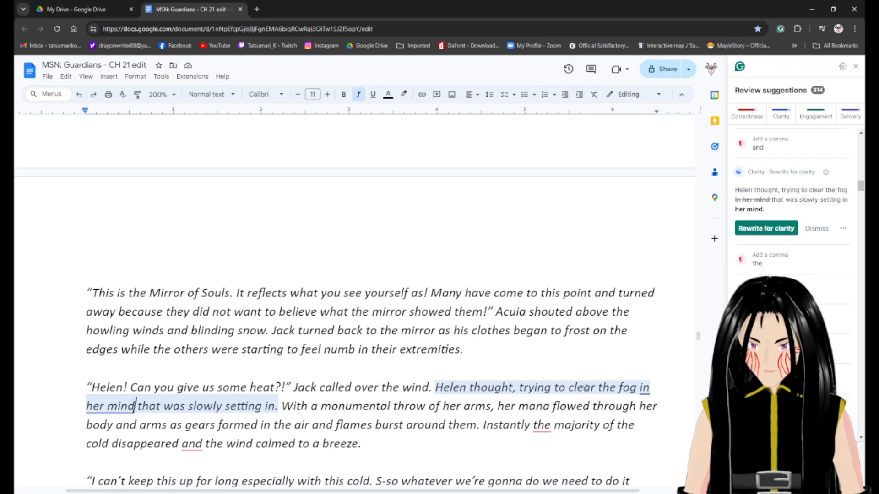
{"action": "left_click", "coordinate": [618, 388]}
{"action": "type", "text": "mental"}
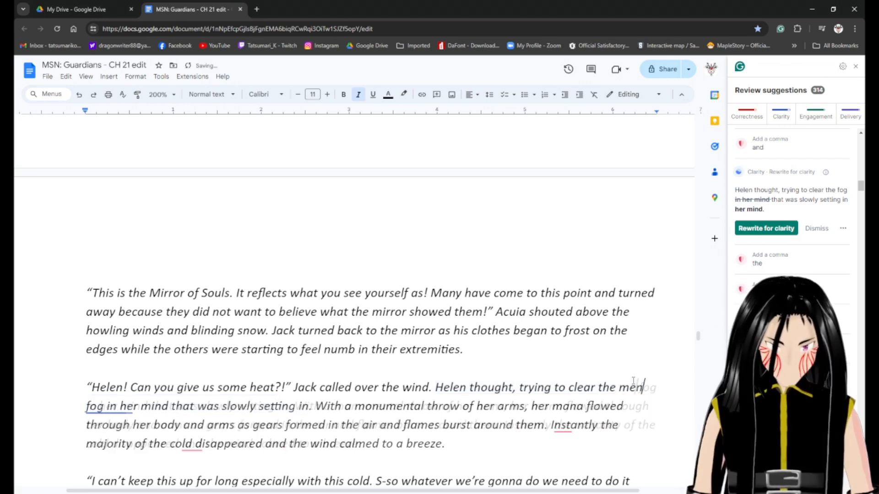
{"action": "key", "text": "ctrl+Right"}
{"action": "key", "text": "ctrl+Right"}
{"action": "key", "text": "ctrl+Left"}
{"action": "key", "text": "ctrl+shift+Right"}
{"action": "key", "text": "ctrl+shift+Right"}
{"action": "key", "text": "ctrl+shift+Right"}
{"action": "key", "text": "BackSpace"}
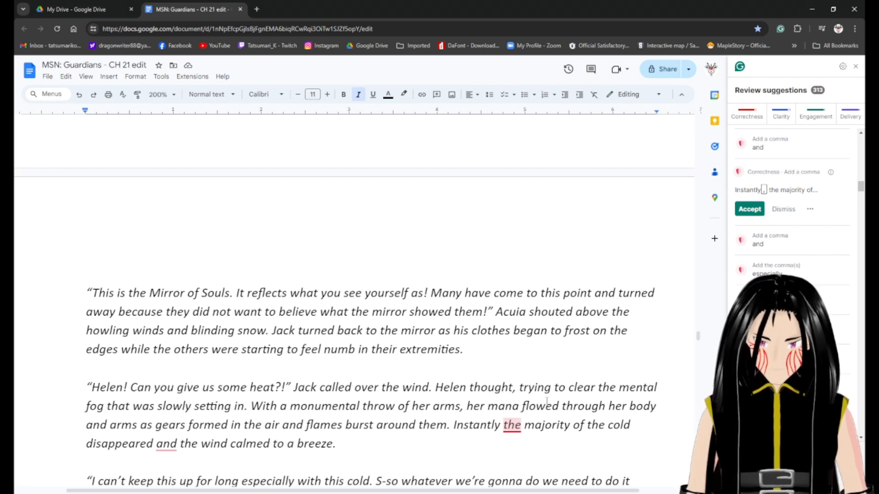
Delete "through her body and arms" after "her mana flowed".
{"action": "key", "text": "ctrl+shift+Right"}
{"action": "key", "text": "ctrl+shift+Right"}
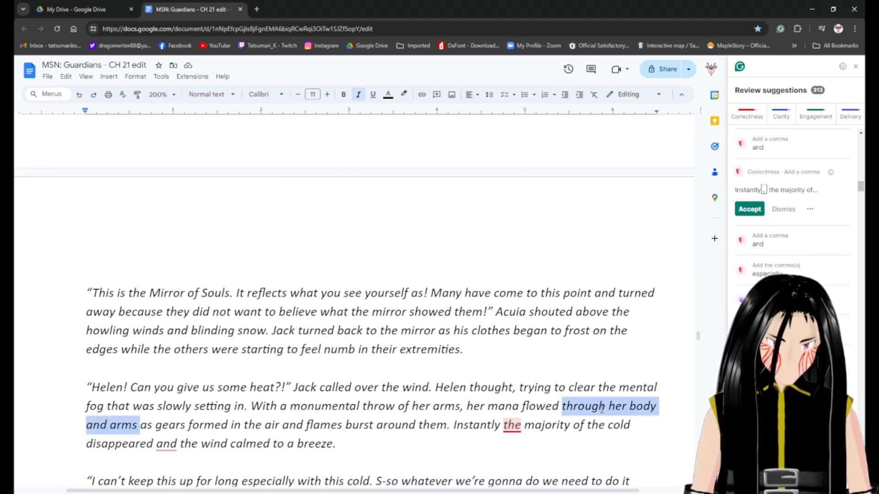
{"action": "key", "text": "BackSpace"}
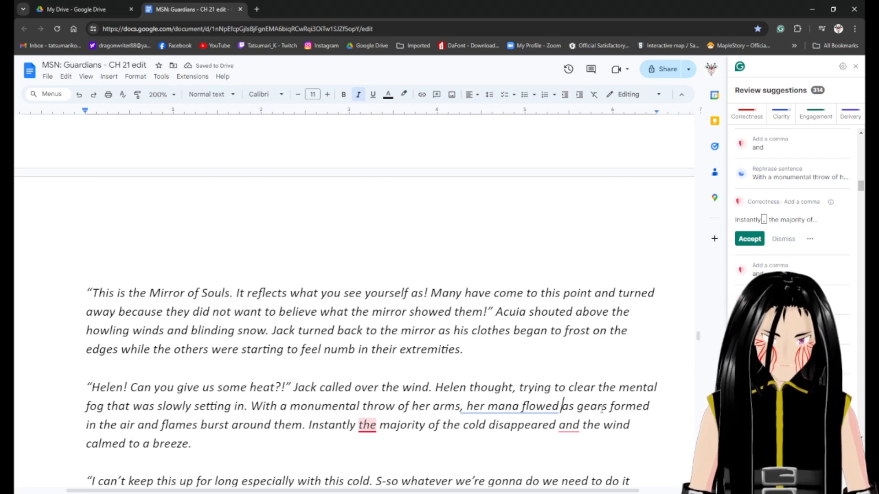
Accept the Grammarly rewrite that starts the sentence with "Her mana flowed with a monumental throw of her arms".
{"action": "left_click", "coordinate": [529, 406]}
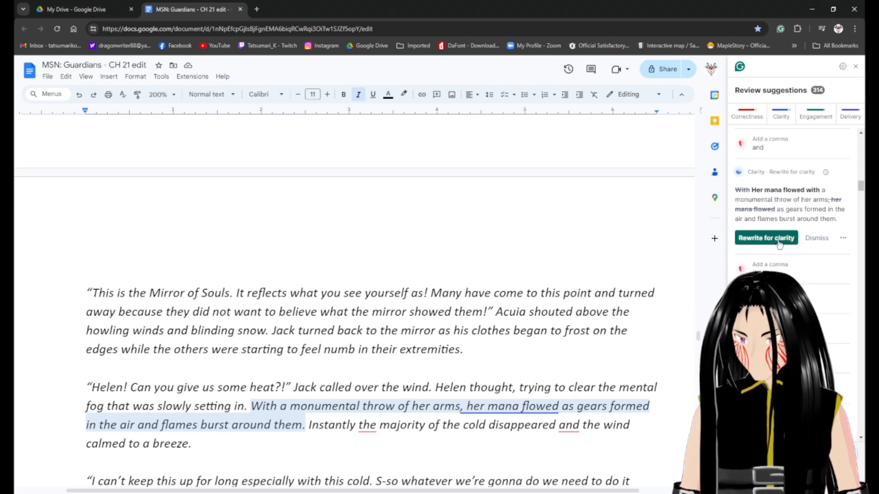
{"action": "left_click", "coordinate": [779, 238]}
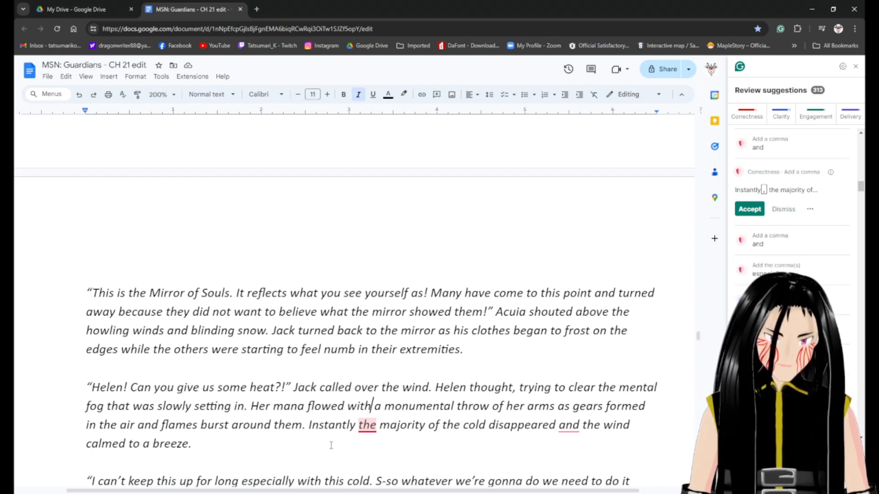
{"action": "left_click", "coordinate": [555, 406]}
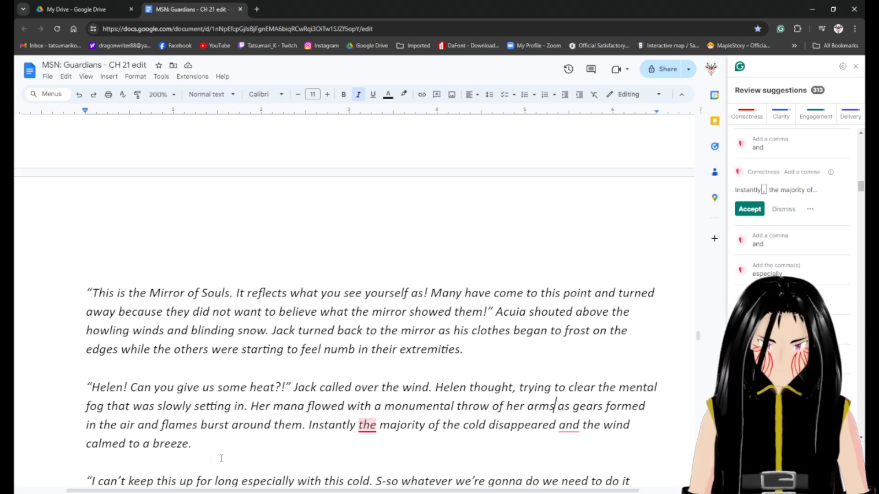
Add commas after "Instantly" and "disappeared" in the sentence about the cold and the wind.
{"action": "left_click", "coordinate": [357, 425]}
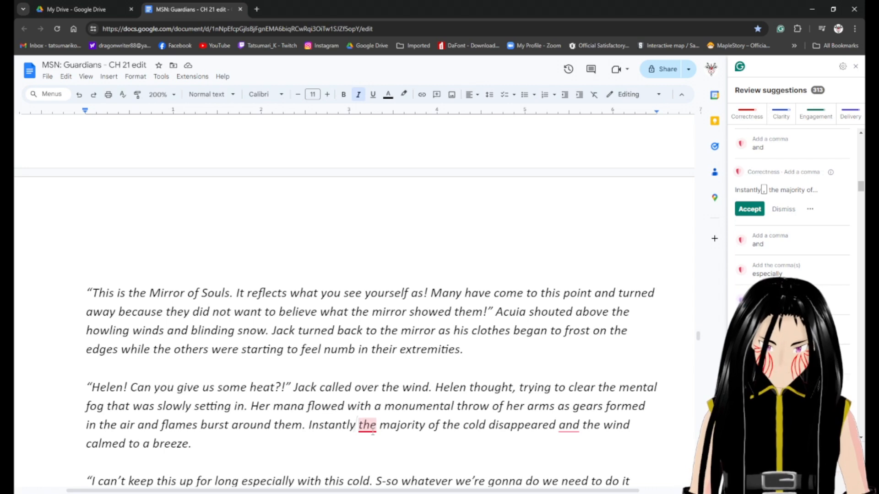
{"action": "type", "text": ","}
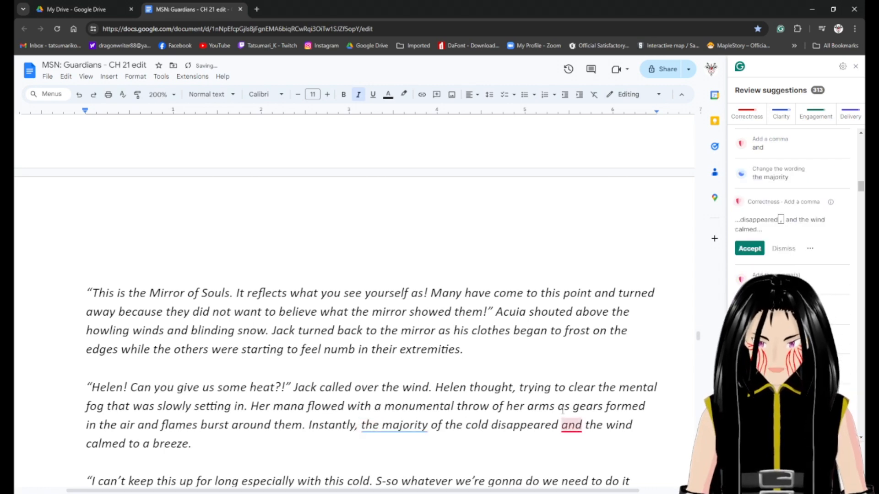
{"action": "left_click", "coordinate": [560, 425]}
{"action": "type", "text": ","}
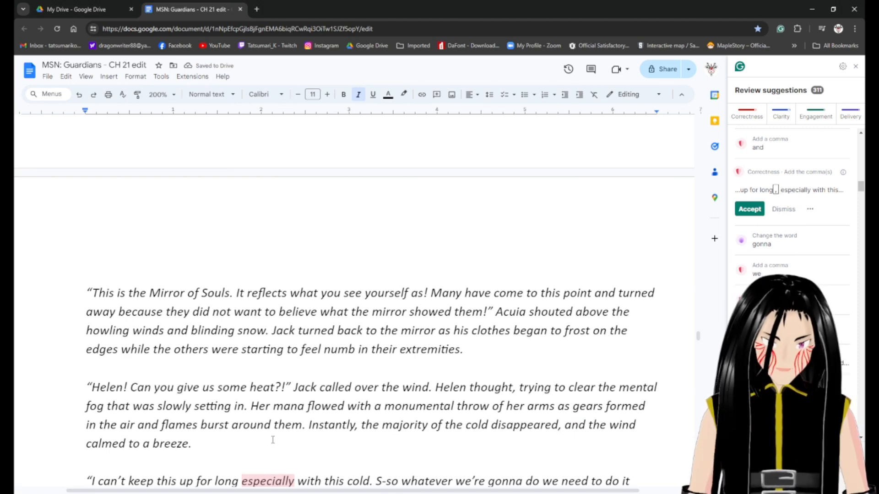
In Helen's reply, replace "gonna" with "going to" and add commas after "for long" and "going to do".
{"action": "scroll", "coordinate": [256, 437], "scroll_direction": "down", "scroll_amount": 2}
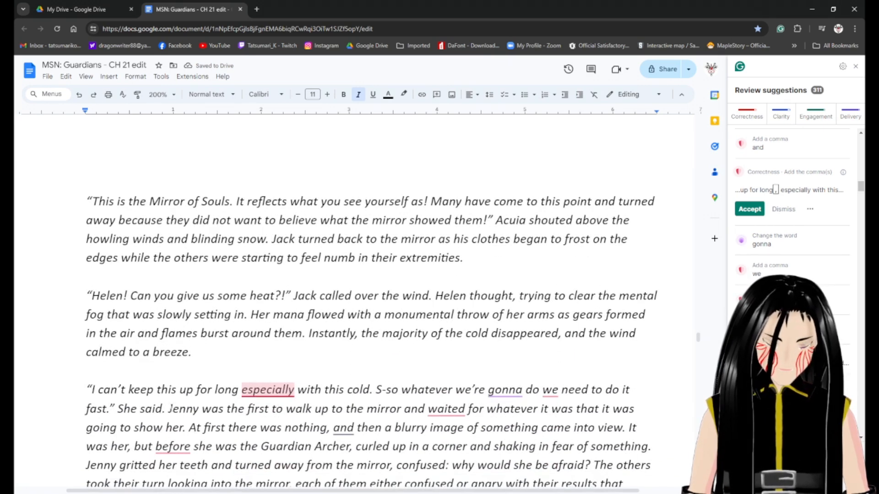
{"action": "left_click", "coordinate": [239, 390]}
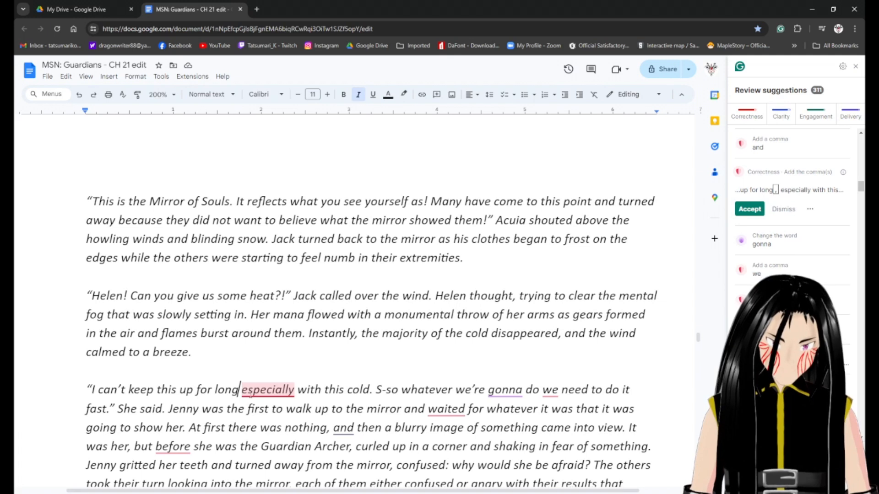
{"action": "type", "text": ","}
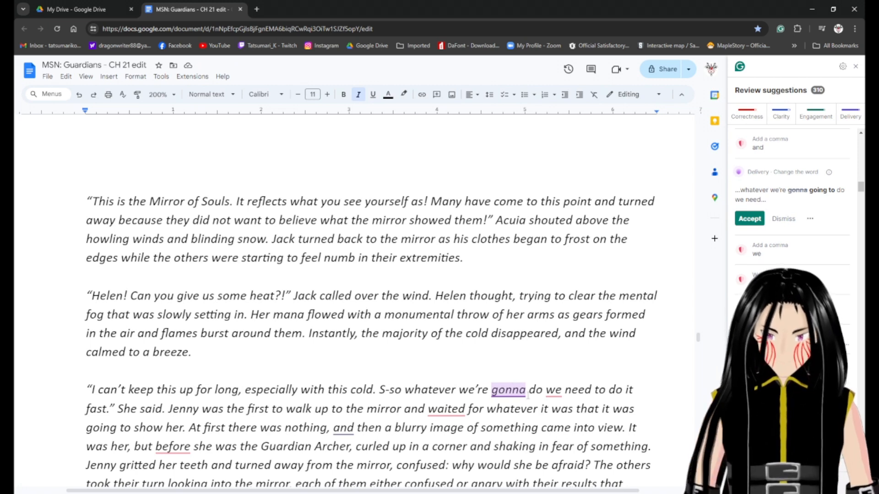
{"action": "left_click", "coordinate": [749, 219]}
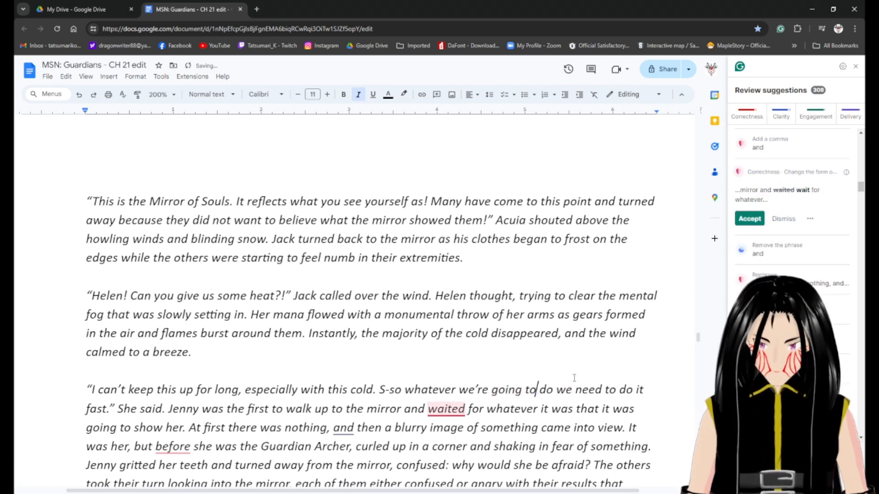
{"action": "type", "text": ","}
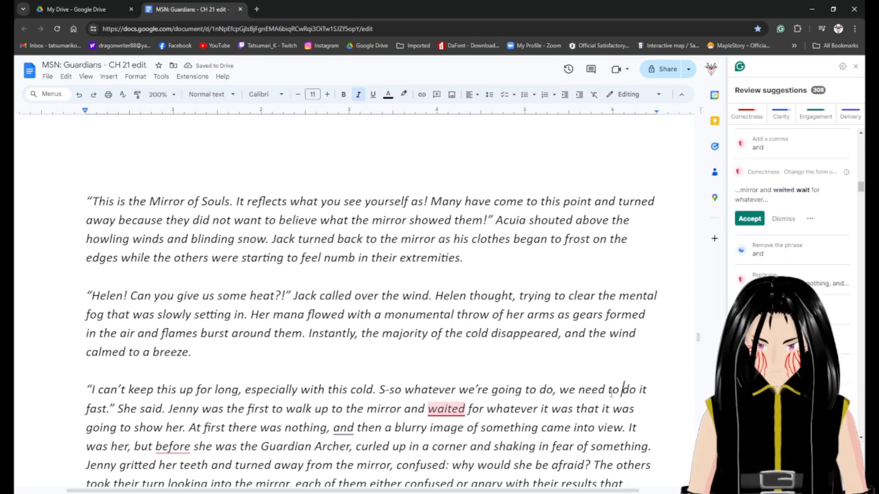
Delete "we need to" and replace "fast" with "quickly" at the end of Helen's reply.
{"action": "left_click_drag", "start_coordinate": [621, 389], "coordinate": [560, 390]}
{"action": "key", "text": "BackSpace"}
{"action": "key", "text": "Right"}
{"action": "key", "text": "Right"}
{"action": "key", "text": "Right"}
{"action": "key", "text": "Right"}
{"action": "key", "text": "Right"}
{"action": "key", "text": "Right"}
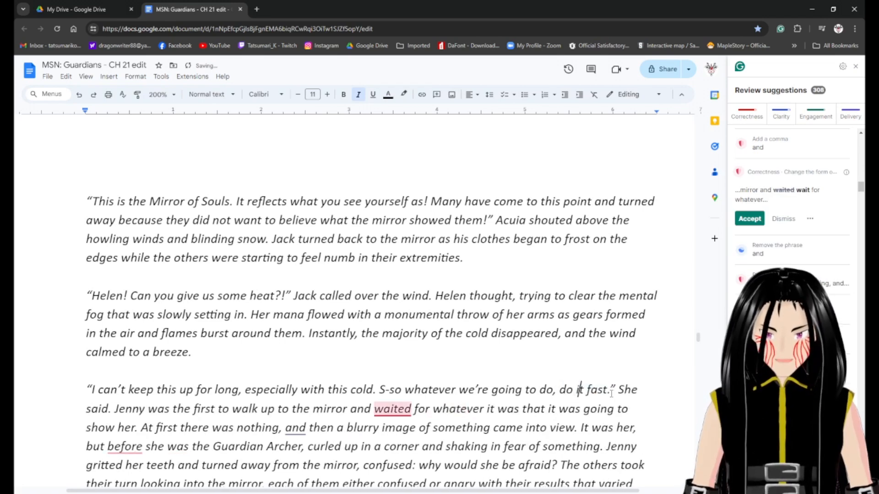
{"action": "key", "text": "ctrl+shift+Right"}
{"action": "type", "text": "quickly"}
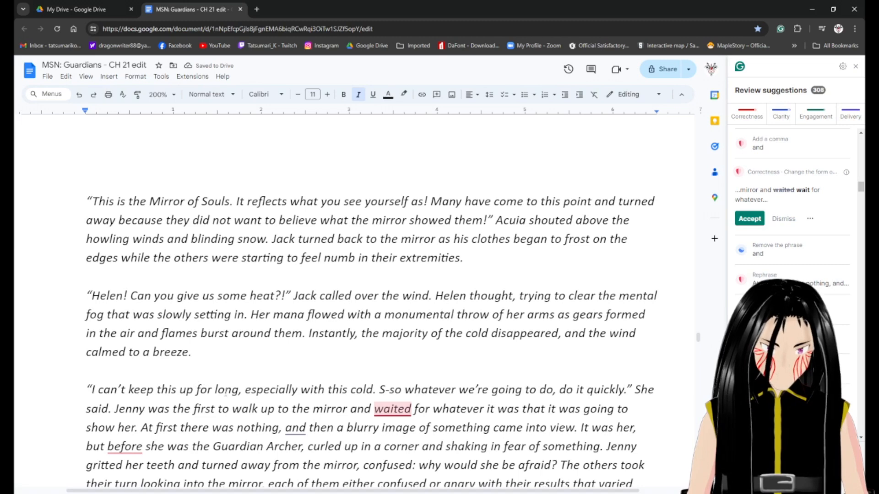
Replace "can't keep this up for long" with "can not maintain this indefinitely" in Helen's reply.
{"action": "left_click_drag", "start_coordinate": [239, 392], "coordinate": [131, 394]}
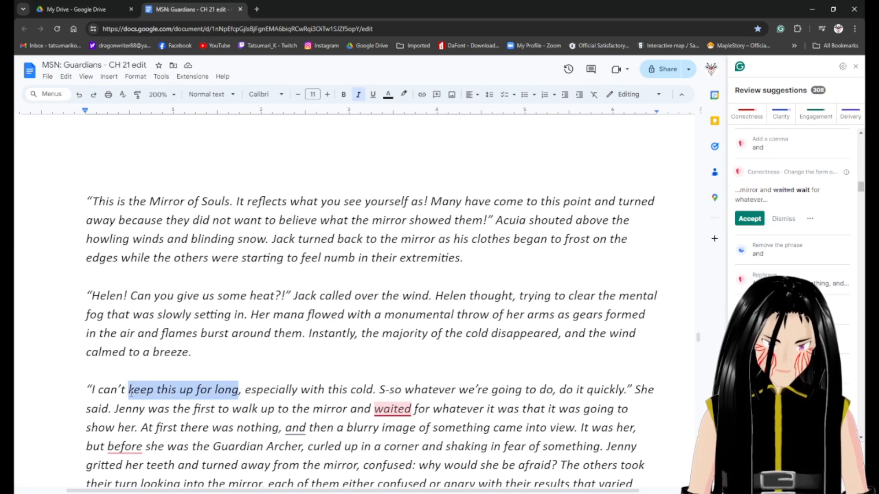
{"action": "key", "text": "BackSpace"}
{"action": "key", "text": "BackSpace"}
{"action": "key", "text": "BackSpace"}
{"action": "key", "text": "BackSpace"}
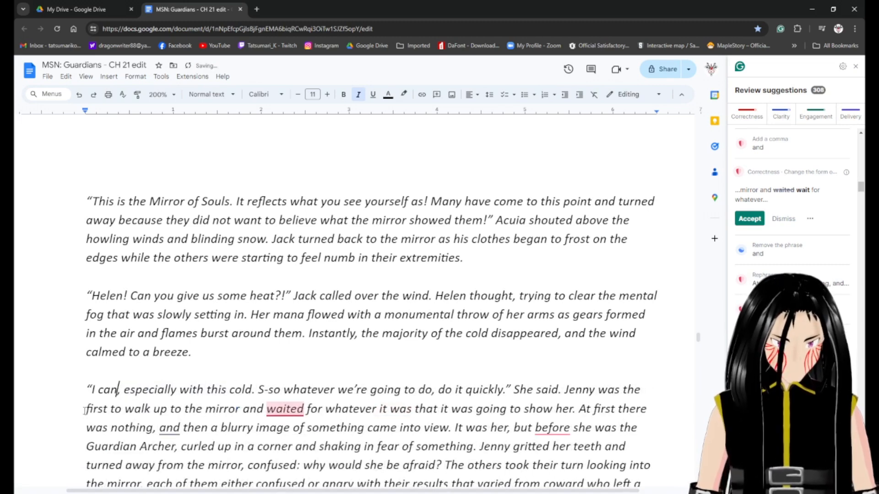
{"action": "type", "text": "not maint"}
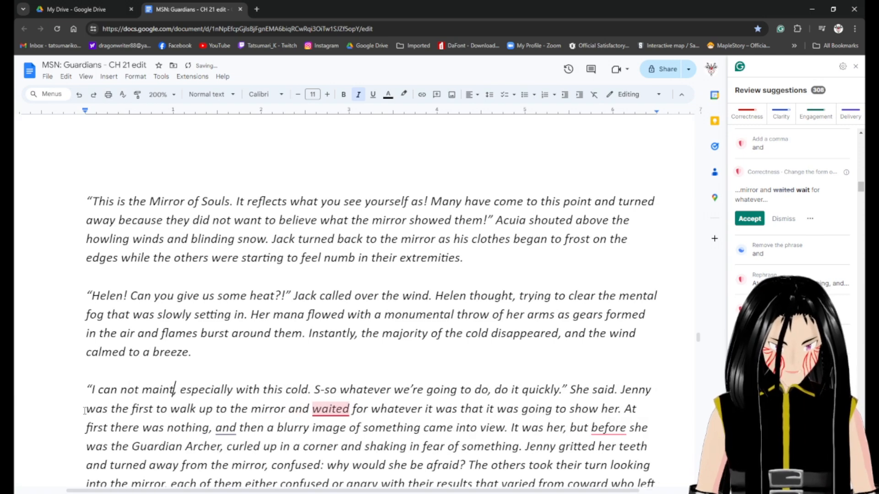
{"action": "type", "text": "ain this"}
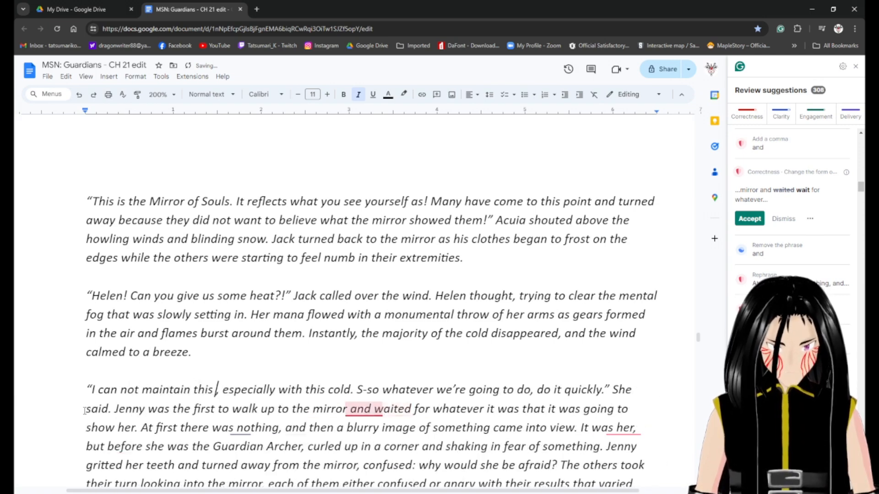
{"action": "type", "text": " indefin"}
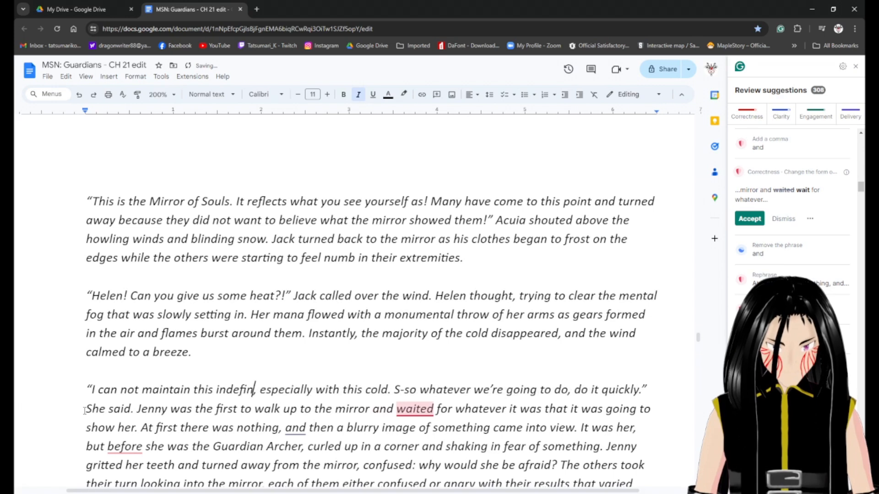
{"action": "type", "text": "atly"}
{"action": "key", "text": "BackSpace"}
{"action": "key", "text": "BackSpace"}
{"action": "key", "text": "BackSpace"}
{"action": "key", "text": "BackSpace"}
{"action": "type", "text": "itely"}
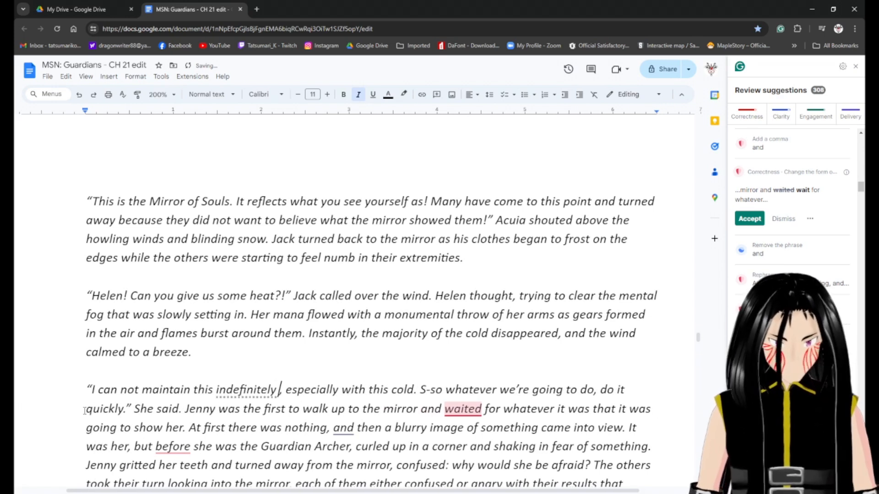
In the sentence about Jenny going first, replace "walk up to" with "approach" before "the mirror".
{"action": "key", "text": "Right"}
{"action": "key", "text": "Right"}
{"action": "key", "text": "Right"}
{"action": "key", "text": "Right"}
{"action": "key", "text": "Right"}
{"action": "key", "text": "Right"}
{"action": "key", "text": "Right"}
{"action": "key", "text": "Right"}
{"action": "key", "text": "Right"}
{"action": "key", "text": "Right"}
{"action": "key", "text": "Right"}
{"action": "key", "text": "Right"}
{"action": "key", "text": "Right"}
{"action": "key", "text": "Right"}
{"action": "key", "text": "Right"}
{"action": "key", "text": "Right"}
{"action": "key", "text": "Right"}
{"action": "key", "text": "Right"}
{"action": "key", "text": "Right"}
{"action": "key", "text": "Right"}
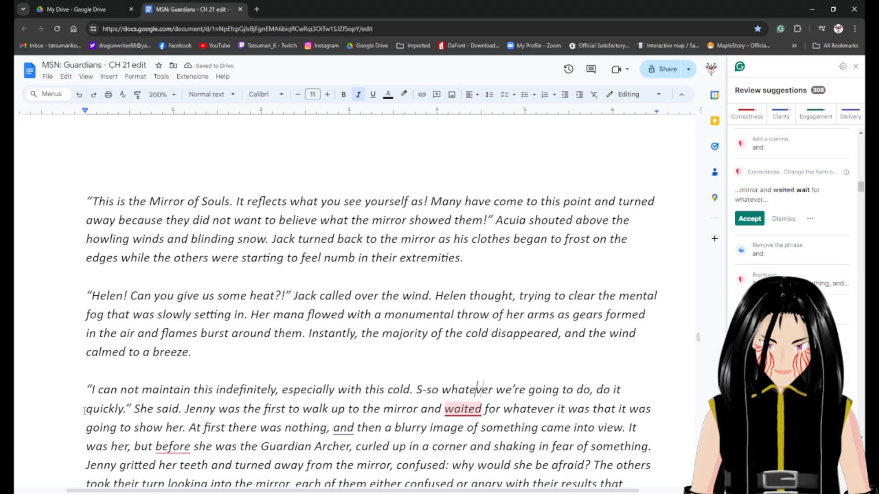
{"action": "key", "text": "Right"}
{"action": "key", "text": "Right"}
{"action": "key", "text": "Right"}
{"action": "key", "text": "Right"}
{"action": "key", "text": "Right"}
{"action": "key", "text": "Right"}
{"action": "key", "text": "Right"}
{"action": "key", "text": "Right"}
{"action": "key", "text": "Right"}
{"action": "key", "text": "Right"}
{"action": "key", "text": "Right"}
{"action": "key", "text": "Right"}
{"action": "key", "text": "Right"}
{"action": "key", "text": "Right"}
{"action": "key", "text": "Right"}
{"action": "key", "text": "Right"}
{"action": "key", "text": "Right"}
{"action": "key", "text": "Right"}
{"action": "key", "text": "Right"}
{"action": "key", "text": "Right"}
{"action": "key", "text": "Right"}
{"action": "key", "text": "Right"}
{"action": "key", "text": "Right"}
{"action": "key", "text": "Right"}
{"action": "key", "text": "Right"}
{"action": "key", "text": "Right"}
{"action": "key", "text": "Right"}
{"action": "key", "text": "Right"}
{"action": "key", "text": "Right"}
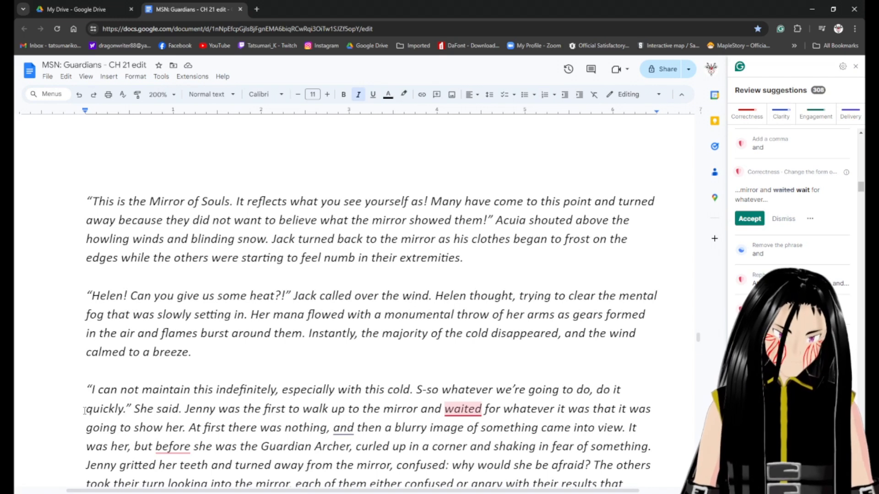
{"action": "key", "text": "Right"}
{"action": "key", "text": "Right"}
{"action": "key", "text": "Right"}
{"action": "key", "text": "Right"}
{"action": "key", "text": "Right"}
{"action": "key", "text": "Right"}
{"action": "key", "text": "Right"}
{"action": "key", "text": "Right"}
{"action": "key", "text": "Right"}
{"action": "key", "text": "Right"}
{"action": "key", "text": "Right"}
{"action": "key", "text": "Right"}
{"action": "key", "text": "Right"}
{"action": "key", "text": "Right"}
{"action": "key", "text": "Right"}
{"action": "key", "text": "Right"}
{"action": "key", "text": "Right"}
{"action": "key", "text": "Right"}
{"action": "key", "text": "Right"}
{"action": "key", "text": "Right"}
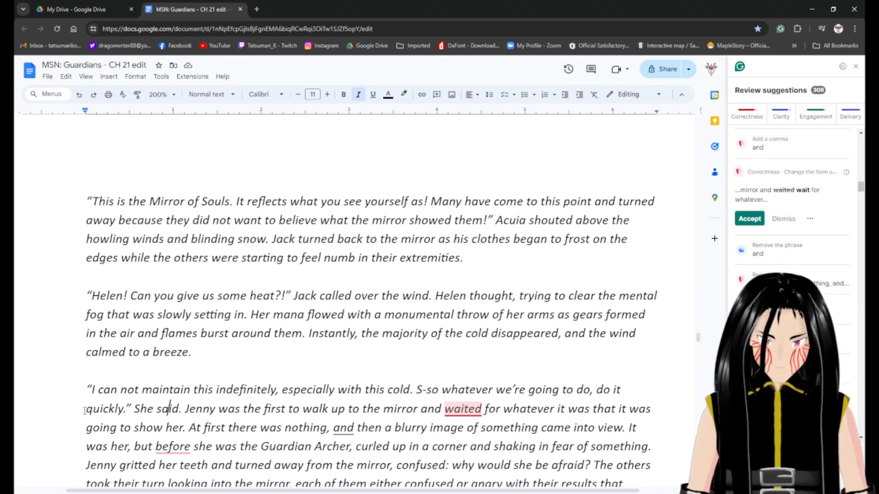
{"action": "key", "text": "Right"}
{"action": "key", "text": "Right"}
{"action": "key", "text": "Left"}
{"action": "key", "text": "Left"}
{"action": "key", "text": "Left"}
{"action": "key", "text": "Left"}
{"action": "key", "text": "Left"}
{"action": "key", "text": "Left"}
{"action": "key", "text": "Left"}
{"action": "key", "text": "Left"}
{"action": "key", "text": "Left"}
{"action": "key", "text": "Left"}
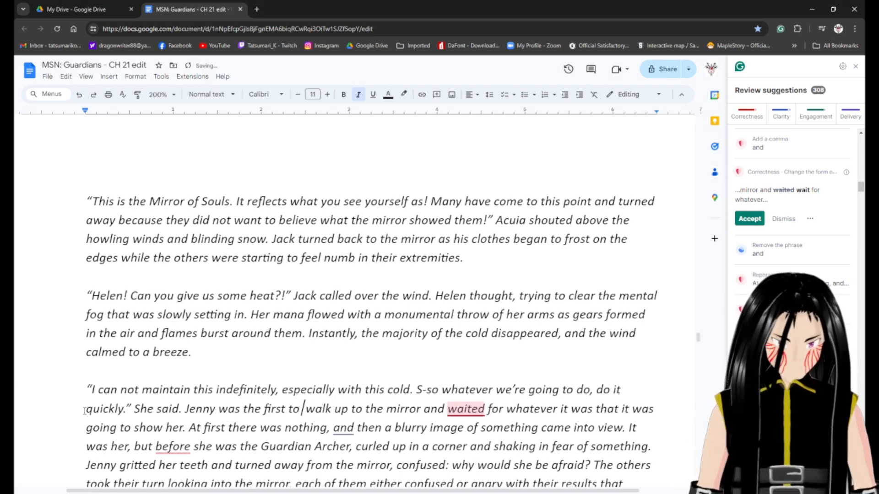
{"action": "type", "text": "apprach"}
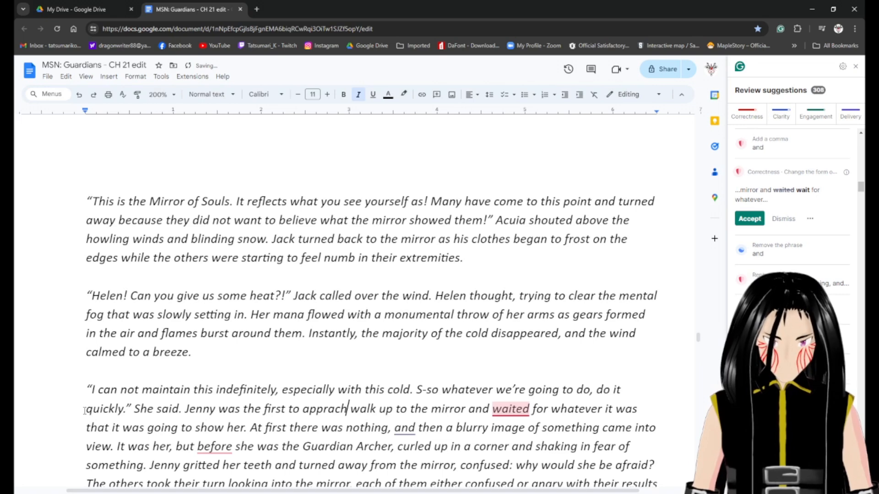
{"action": "key", "text": "ctrl+shift+Right"}
{"action": "key", "text": "ctrl+shift+Right"}
{"action": "key", "text": "ctrl+shift+Right"}
{"action": "key", "text": "BackSpace"}
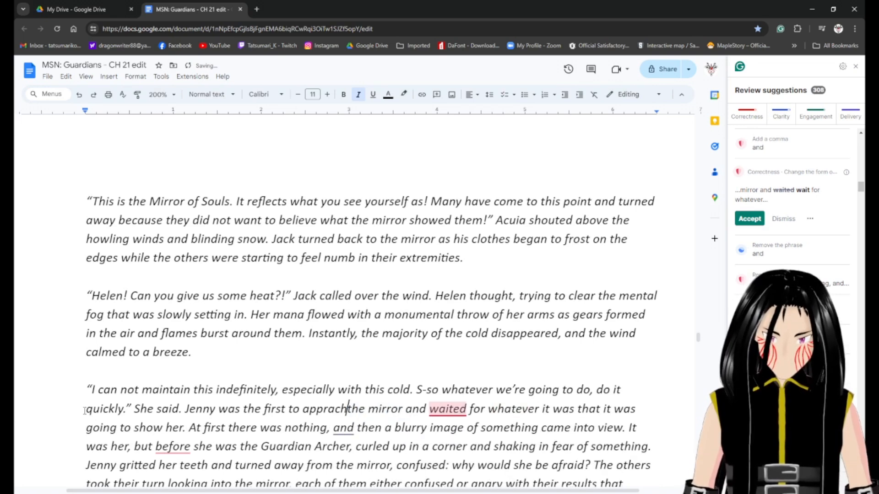
Delete the redundant "was that it" so Jenny's sentence reads "waited for whatever it was going to show her".
{"action": "key", "text": "Right"}
{"action": "key", "text": "Right"}
{"action": "key", "text": "Right"}
{"action": "key", "text": "Right"}
{"action": "key", "text": "Right"}
{"action": "key", "text": "Right"}
{"action": "key", "text": "Right"}
{"action": "key", "text": "Right"}
{"action": "key", "text": "Right"}
{"action": "key", "text": "Right"}
{"action": "key", "text": "Right"}
{"action": "key", "text": "Right"}
{"action": "key", "text": "Right"}
{"action": "key", "text": "Right"}
{"action": "key", "text": "Right"}
{"action": "key", "text": "Right"}
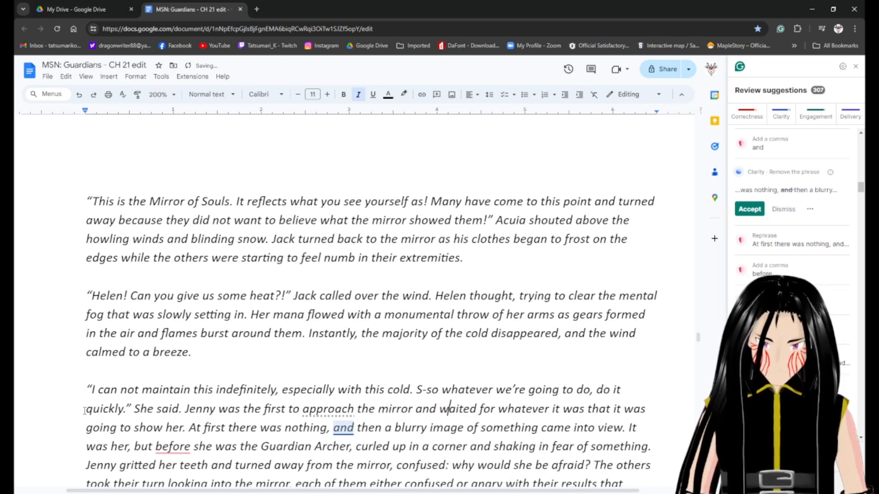
{"action": "key", "text": "Right"}
{"action": "key", "text": "Right"}
{"action": "key", "text": "Right"}
{"action": "key", "text": "Right"}
{"action": "key", "text": "Right"}
{"action": "key", "text": "Right"}
{"action": "key", "text": "Right"}
{"action": "key", "text": "Right"}
{"action": "key", "text": "Right"}
{"action": "key", "text": "Right"}
{"action": "key", "text": "Right"}
{"action": "key", "text": "Right"}
{"action": "key", "text": "Right"}
{"action": "key", "text": "Right"}
{"action": "key", "text": "Right"}
{"action": "key", "text": "Right"}
{"action": "key", "text": "Right"}
{"action": "key", "text": "Right"}
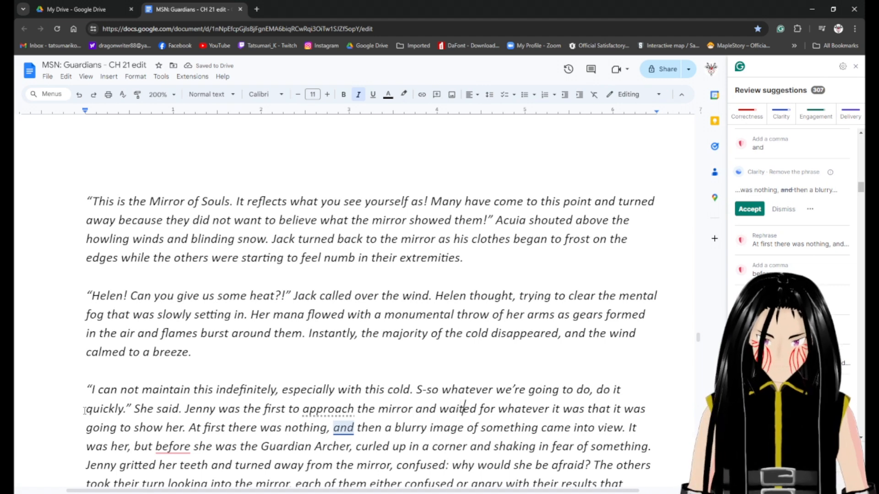
{"action": "key", "text": "Right"}
{"action": "key", "text": "Right"}
{"action": "key", "text": "Right"}
{"action": "key", "text": "Right"}
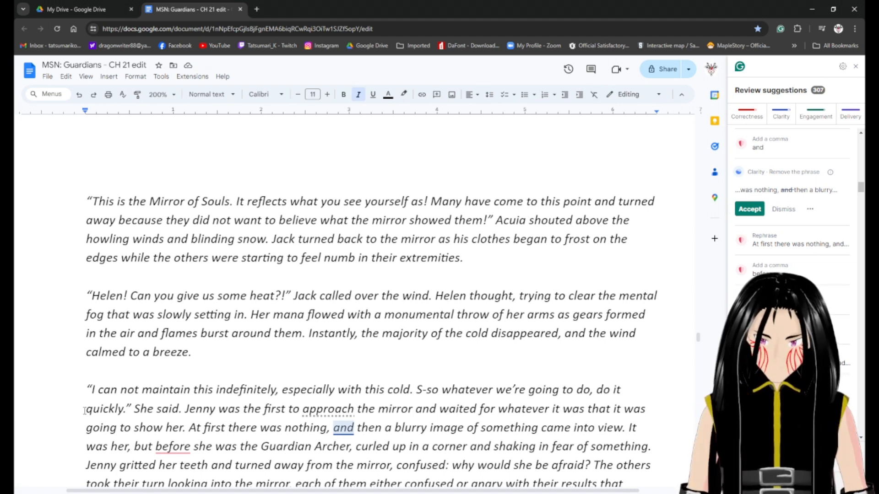
{"action": "key", "text": "shift+Right"}
{"action": "key", "text": "shift+Right"}
{"action": "key", "text": "shift+Right"}
{"action": "key", "text": "shift+Right"}
{"action": "key", "text": "shift+Right"}
{"action": "key", "text": "shift+Right"}
{"action": "key", "text": "shift+Right"}
{"action": "key", "text": "shift+Right"}
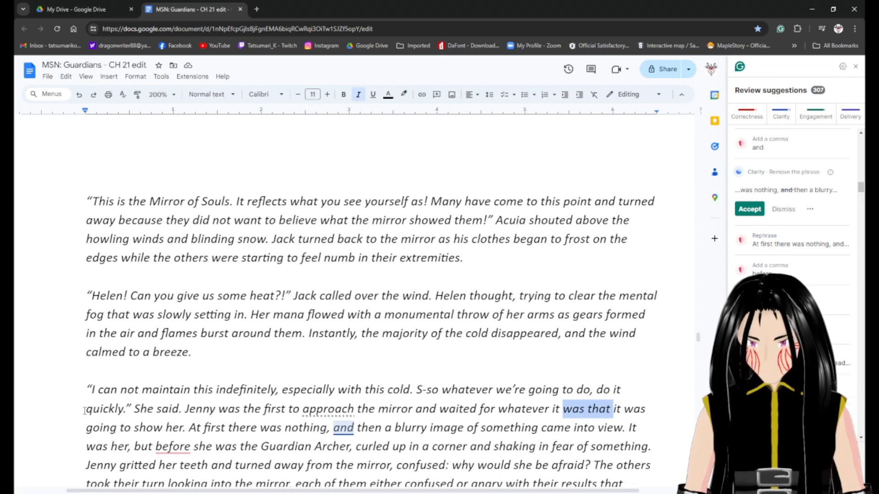
{"action": "key", "text": "shift+Right"}
{"action": "key", "text": "shift+Right"}
{"action": "key", "text": "shift+Right"}
{"action": "key", "text": "shift+Right"}
{"action": "key", "text": "BackSpace"}
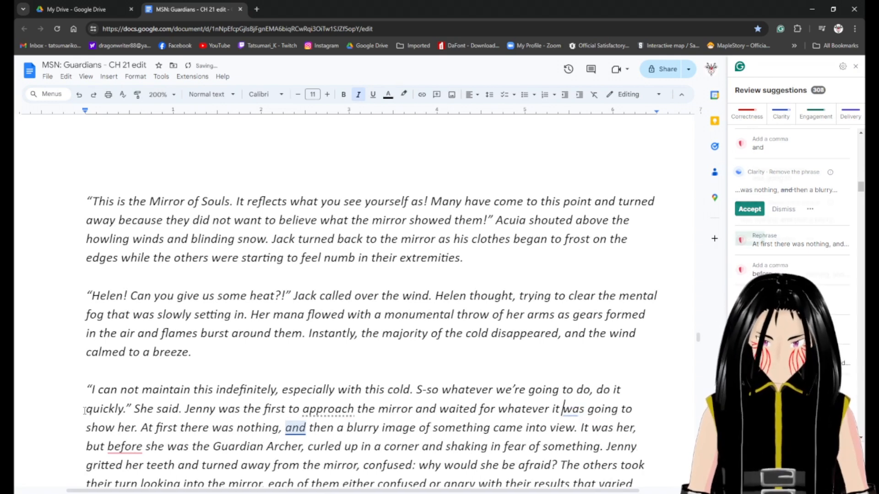
Accept the Grammarly clarity suggestion replacing "was going to" with "would" before "show her".
{"action": "key", "text": "Right"}
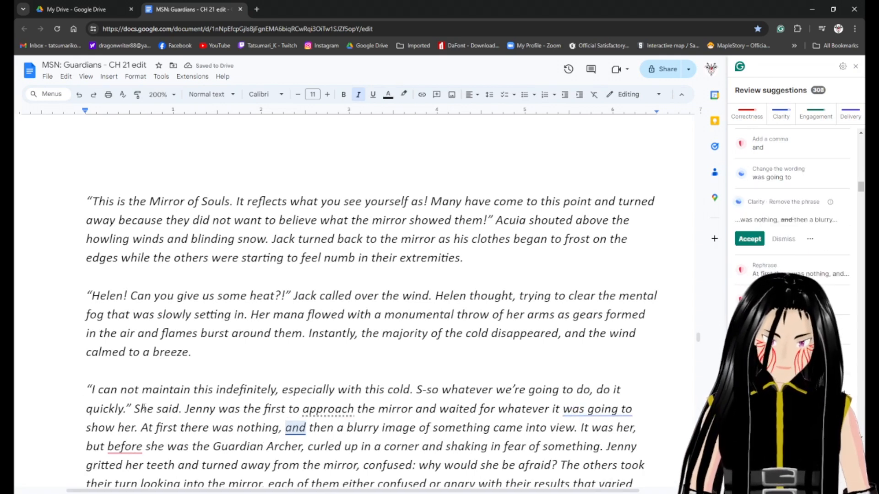
{"action": "left_click", "coordinate": [612, 409]}
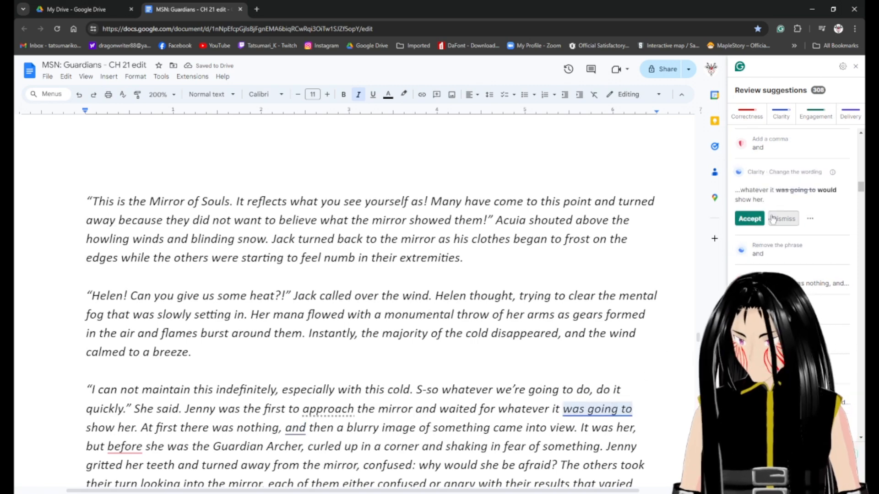
{"action": "left_click", "coordinate": [749, 219]}
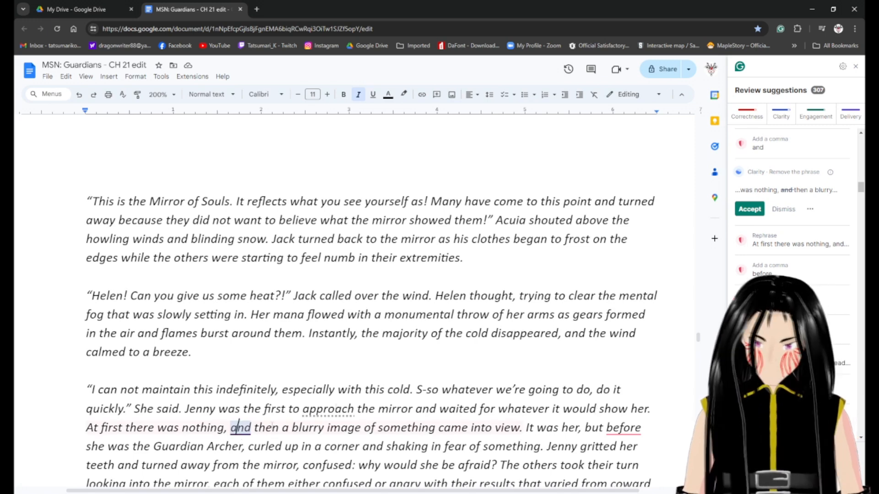
Apply Grammarly's suggestions so the next sentence reads "At first, there was nothing, but then a blurry image of something came into view.".
{"action": "left_click", "coordinate": [748, 212]}
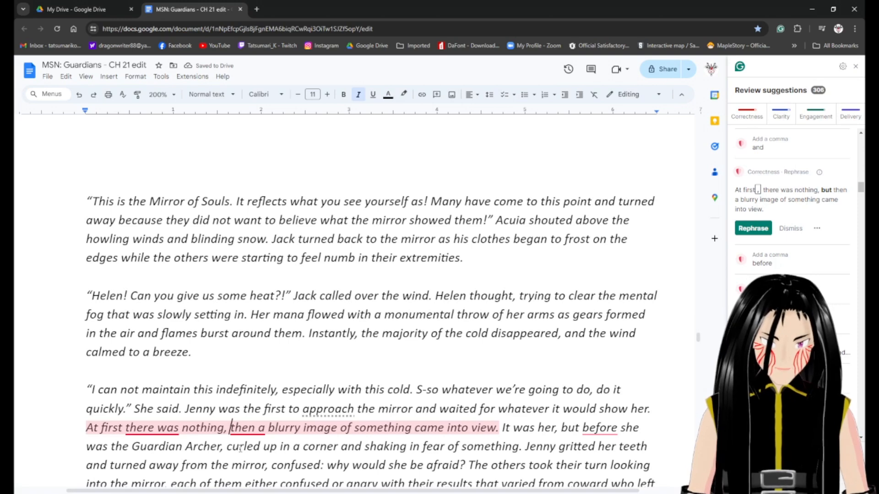
{"action": "left_click", "coordinate": [167, 430]}
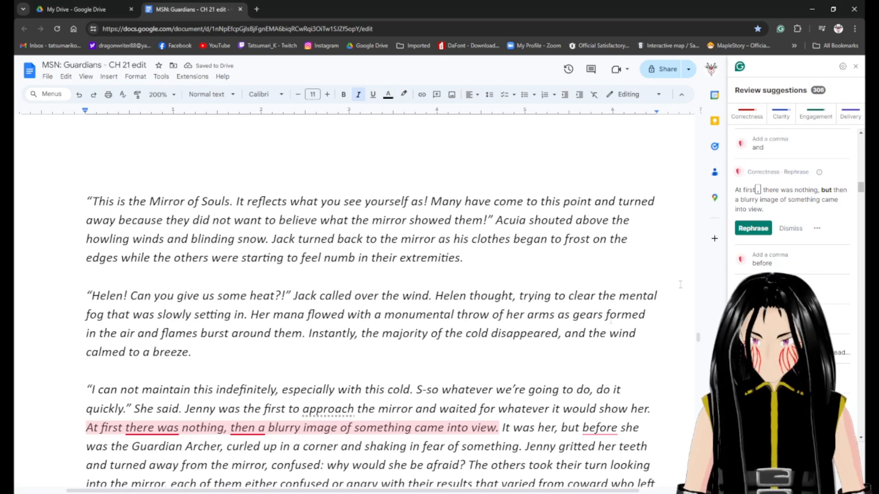
{"action": "left_click", "coordinate": [753, 228]}
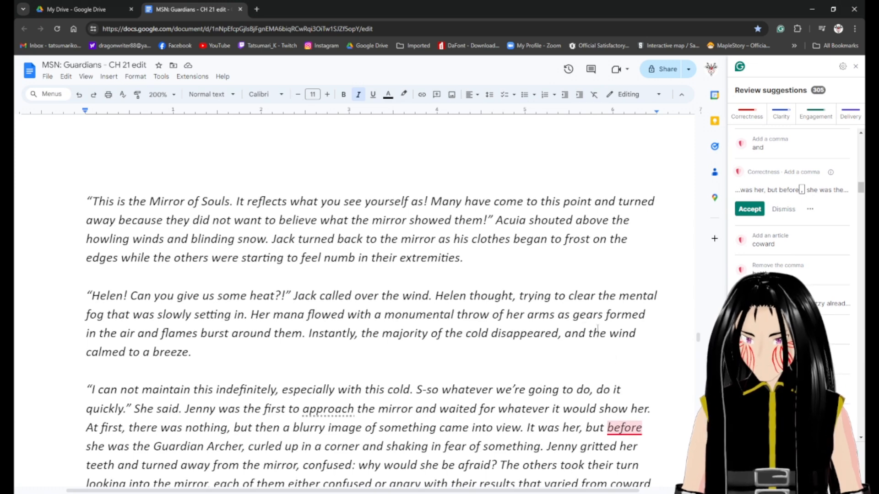
Try adding a comma after "before" in the sentence about the Guardian Archer.
{"action": "scroll", "coordinate": [500, 420], "scroll_direction": "down", "scroll_amount": 3}
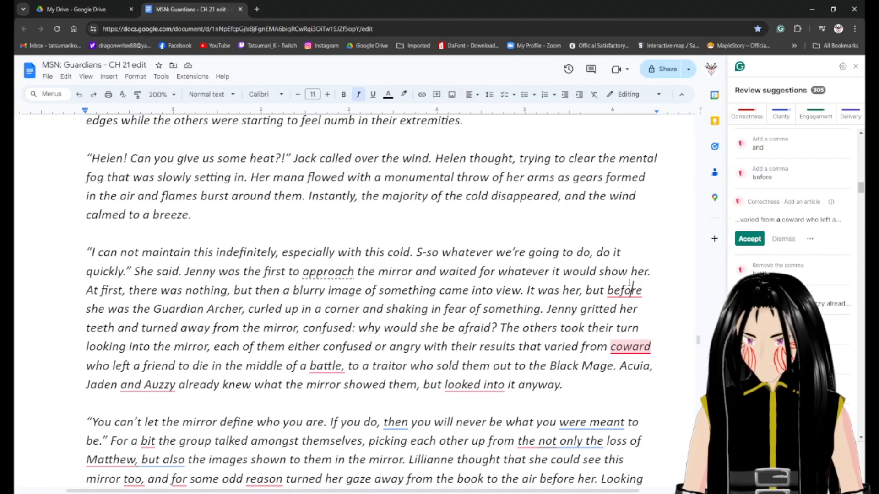
{"action": "left_click", "coordinate": [749, 208]}
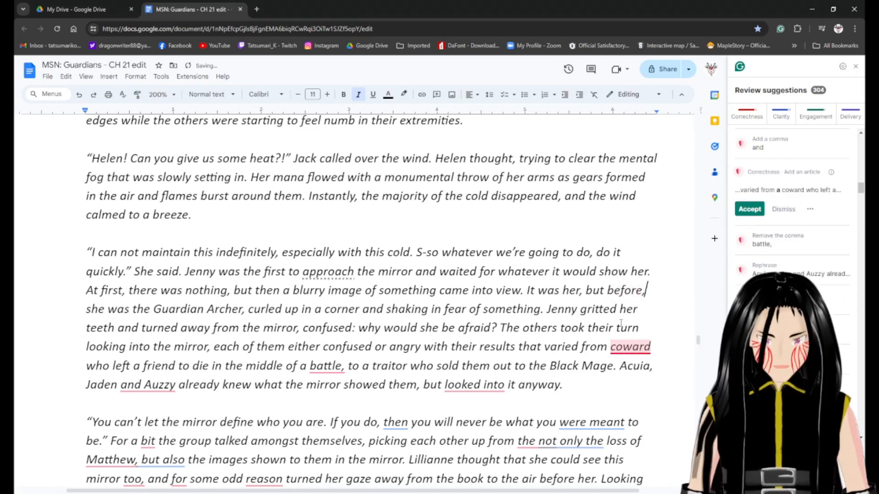
{"action": "key", "text": "BackSpace"}
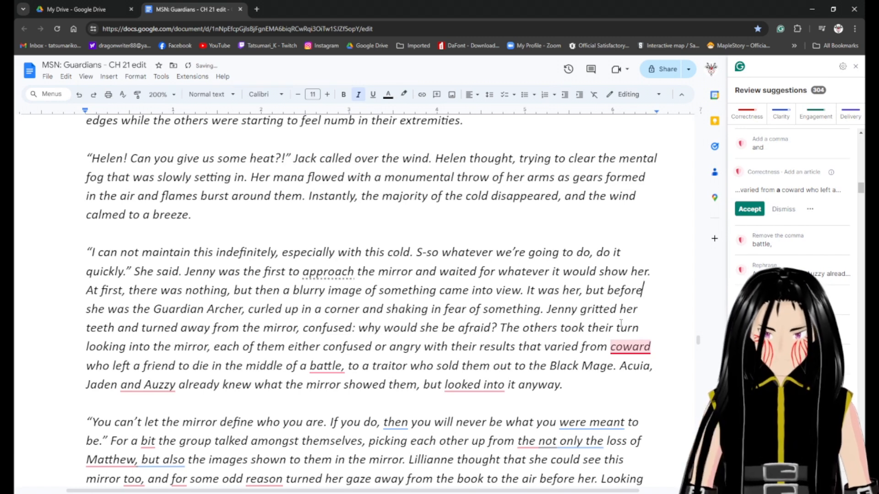
{"action": "key", "text": "Right"}
{"action": "key", "text": "Right"}
{"action": "key", "text": "Right"}
{"action": "key", "text": "Right"}
{"action": "key", "text": "Right"}
{"action": "key", "text": "Right"}
{"action": "key", "text": "Right"}
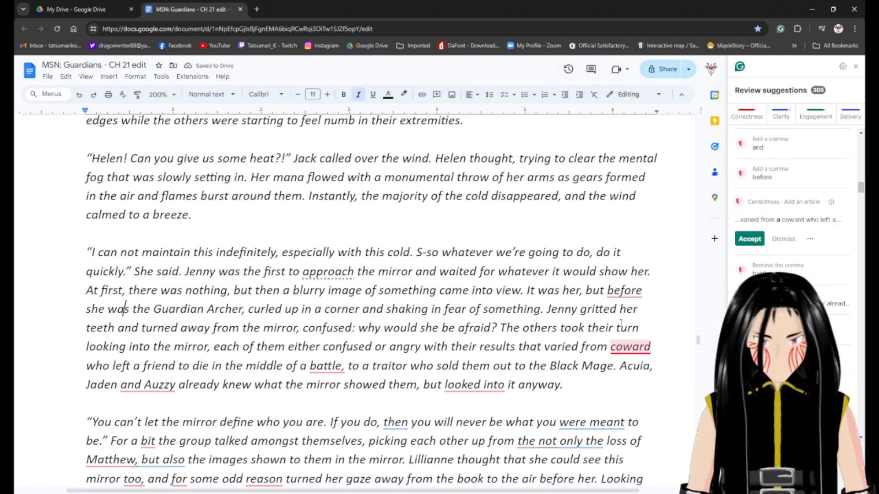
{"action": "key", "text": "Left"}
{"action": "key", "text": "Left"}
{"action": "key", "text": "Left"}
{"action": "key", "text": "Left"}
{"action": "key", "text": "Left"}
{"action": "key", "text": "Left"}
{"action": "key", "text": "Left"}
{"action": "key", "text": "Left"}
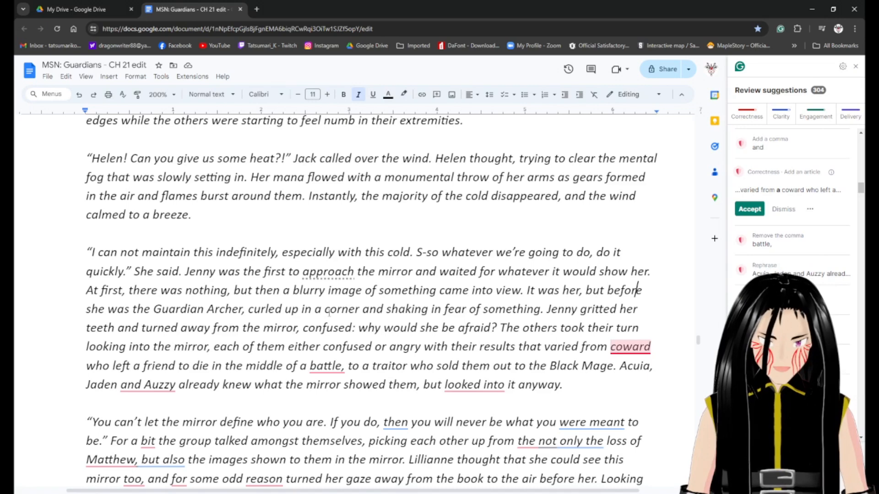
Delete "of something" so the Guardian Archer sentence ends with "shaking in fear.".
{"action": "left_click", "coordinate": [468, 309]}
{"action": "key", "text": "ctrl+shift+Right"}
{"action": "key", "text": "ctrl+shift+Right"}
{"action": "key", "text": "ctrl+shift+Right"}
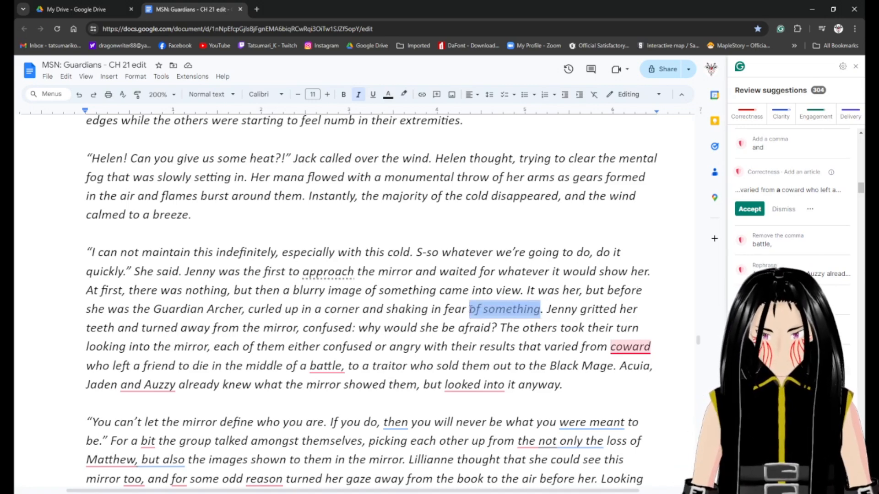
{"action": "key", "text": "BackSpace"}
{"action": "type", "text": "."}
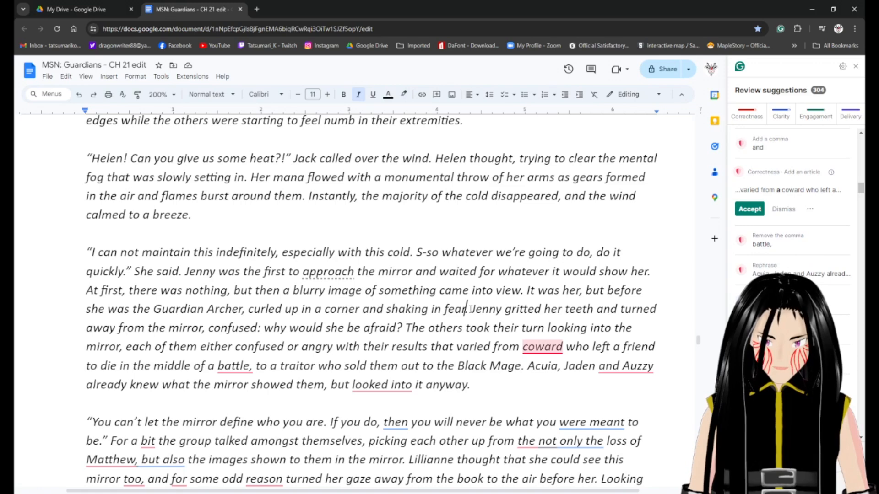
Insert "a" before "coward" and accept Grammarly's removal of the comma after "battle".
{"action": "left_click", "coordinate": [520, 346]}
{"action": "type", "text": "a"}
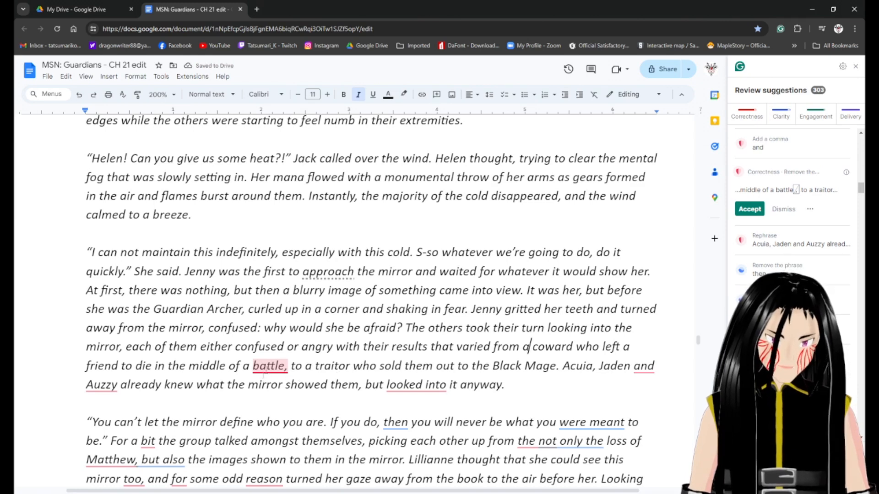
{"action": "left_click", "coordinate": [749, 209]}
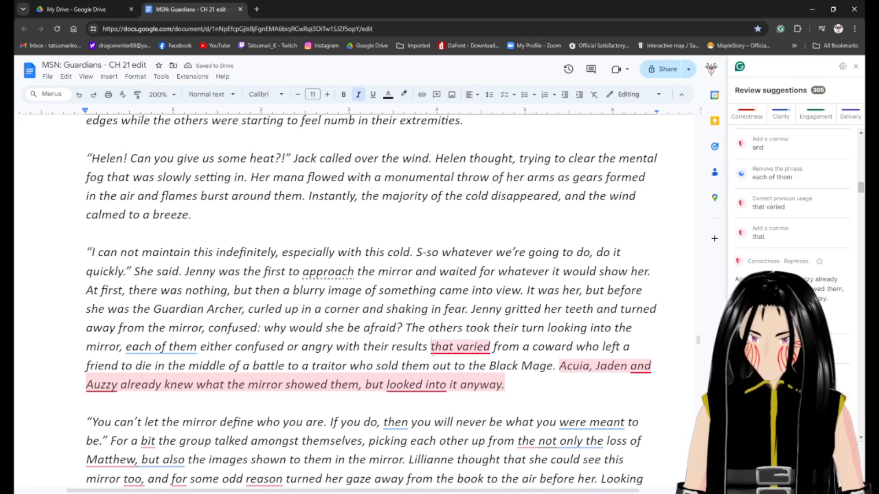
Accept Grammarly's suggestions that remove "that" before "varied" and "each of them" before "either confused".
{"action": "left_click", "coordinate": [470, 346]}
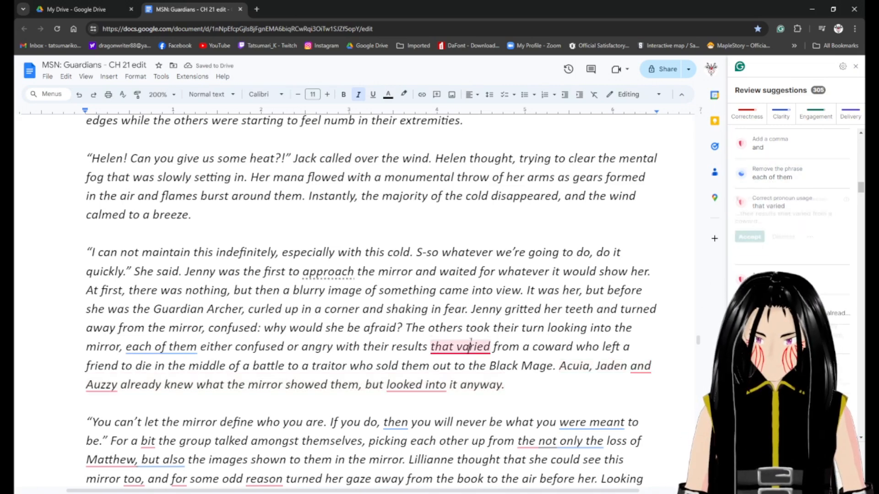
{"action": "left_click", "coordinate": [754, 245]}
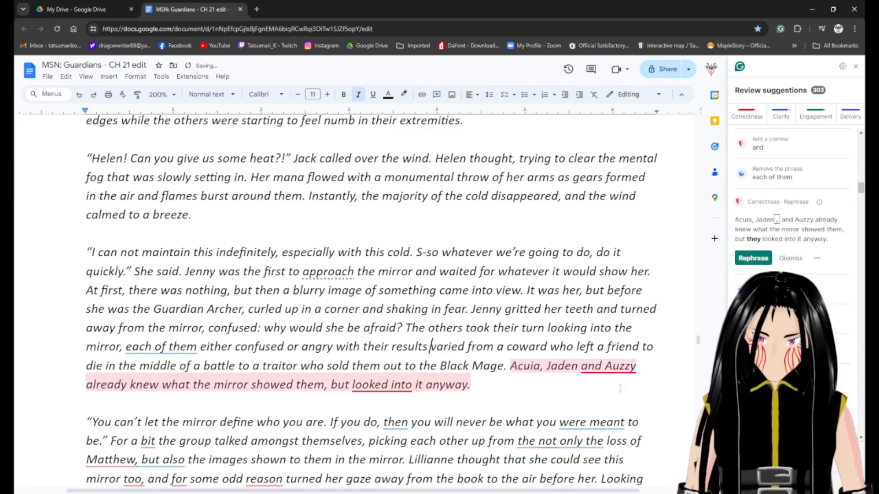
{"action": "left_click", "coordinate": [145, 346]}
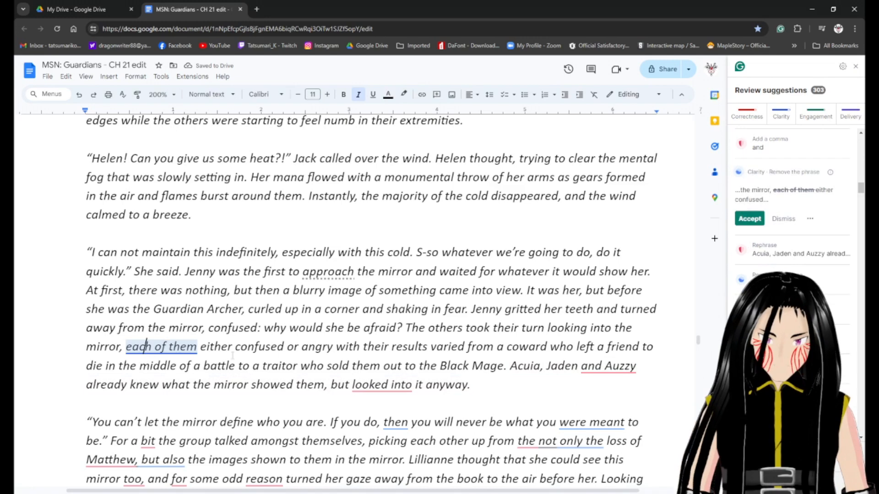
{"action": "left_click", "coordinate": [749, 219]}
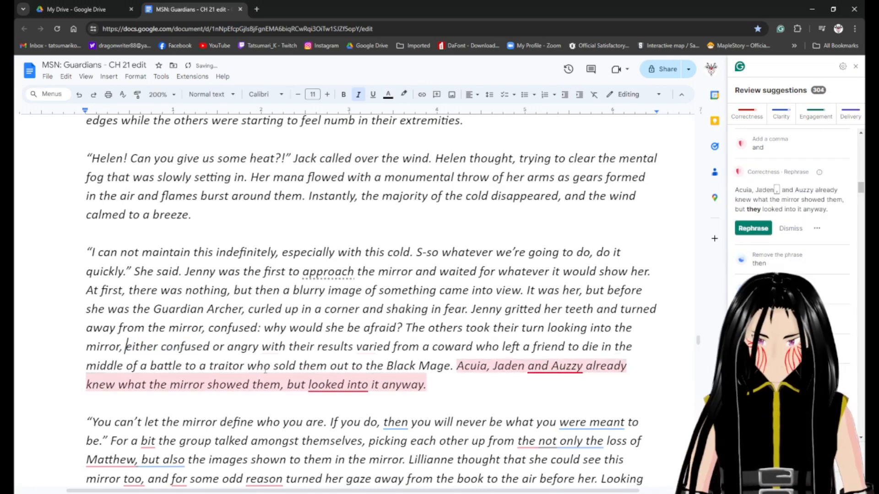
Apply Grammarly's rephrase to get "their results, which varied from a coward", and remove the added comma after "angry".
{"action": "left_click", "coordinate": [302, 347]}
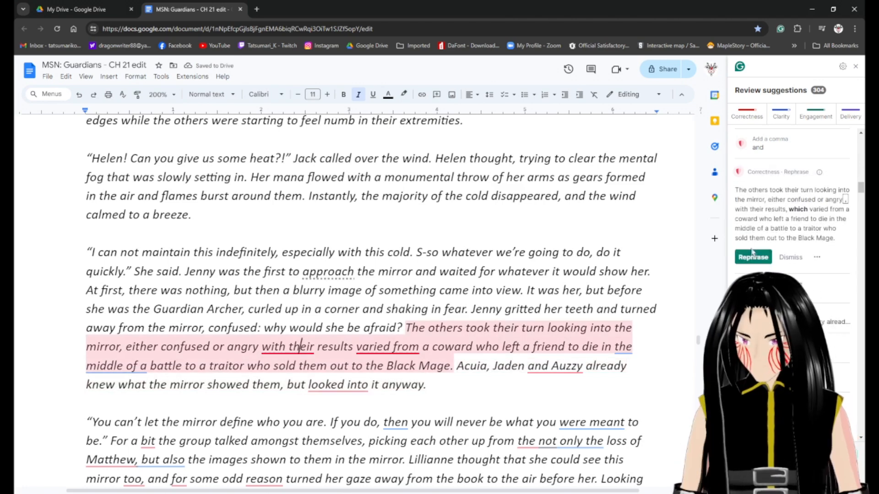
{"action": "left_click", "coordinate": [753, 257]}
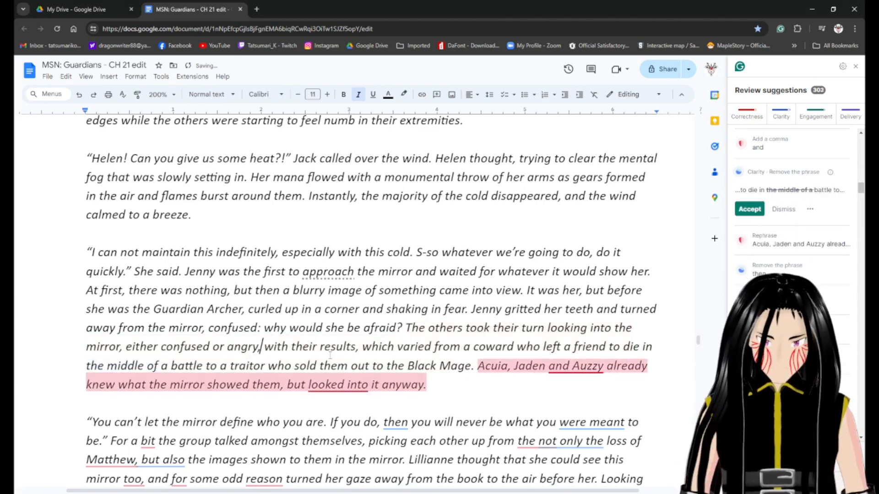
{"action": "key", "text": "BackSpace"}
{"action": "key", "text": "ctrl+Right"}
{"action": "key", "text": "ctrl+Right"}
{"action": "key", "text": "ctrl+Right"}
{"action": "key", "text": "ctrl+Right"}
{"action": "key", "text": "Right"}
{"action": "key", "text": "Right"}
{"action": "key", "text": "Right"}
{"action": "key", "text": "Right"}
{"action": "key", "text": "Right"}
{"action": "key", "text": "Right"}
{"action": "key", "text": "Right"}
{"action": "key", "text": "Right"}
{"action": "key", "text": "Right"}
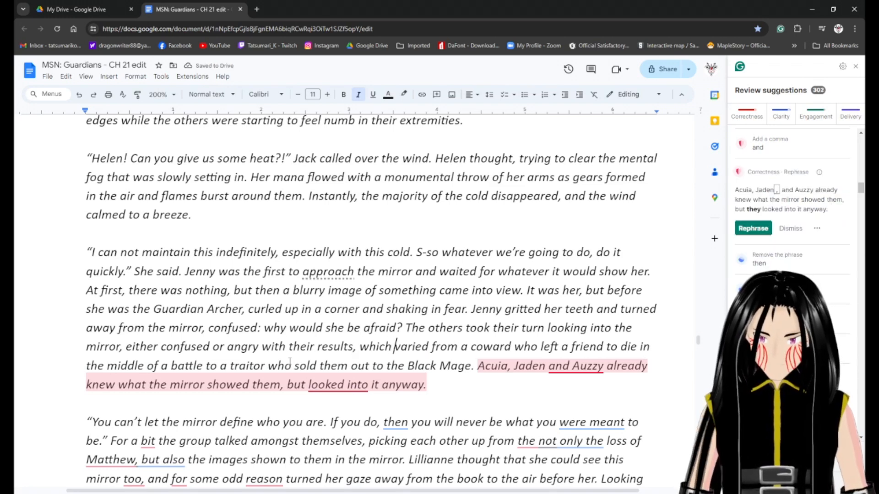
{"action": "key", "text": "Down"}
{"action": "key", "text": "Down"}
{"action": "key", "text": "Up"}
{"action": "key", "text": "Down"}
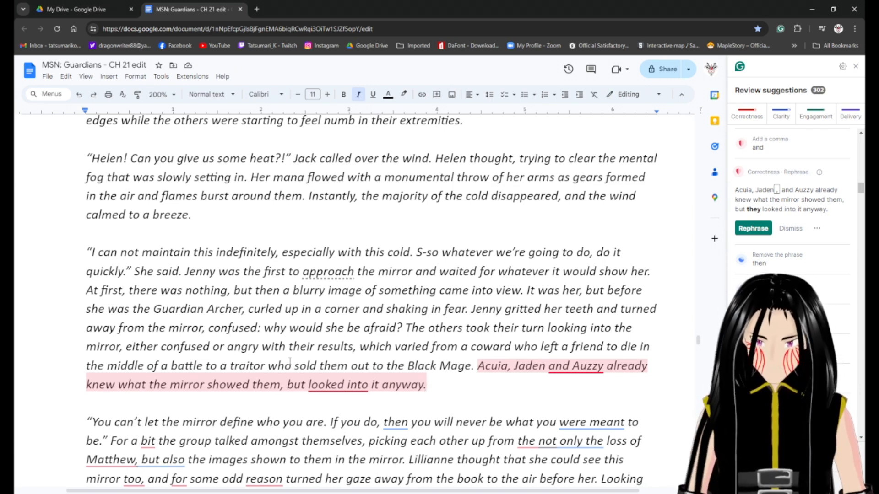
Add a comma after "Jaden" and accept Grammarly's removal of the comma after "the mirror showed them".
{"action": "left_click", "coordinate": [545, 367]}
{"action": "type", "text": ","}
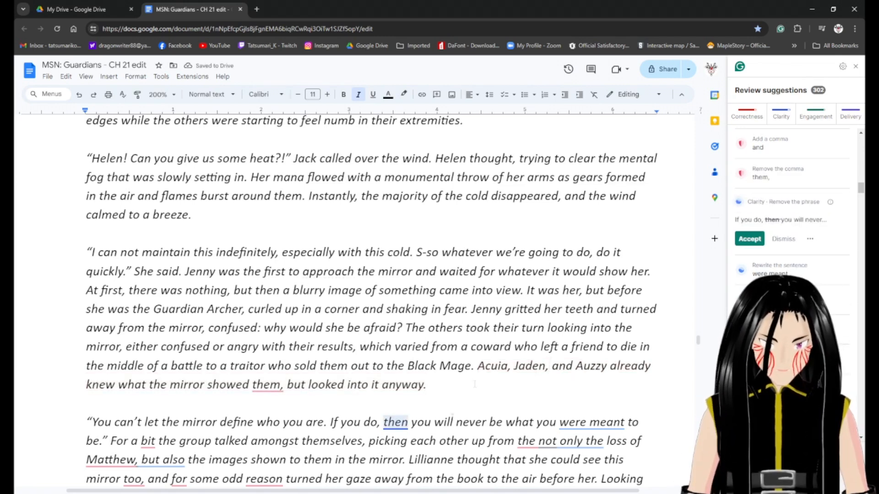
{"action": "left_click", "coordinate": [270, 384]}
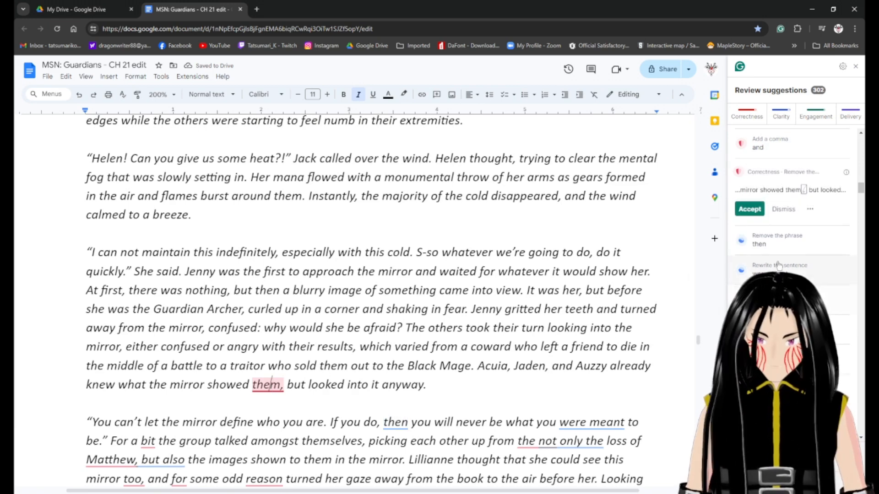
{"action": "left_click", "coordinate": [749, 209]}
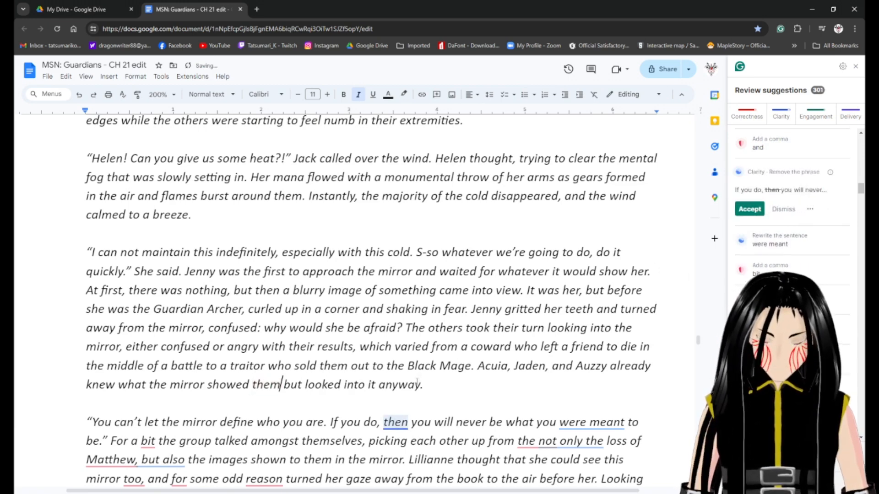
Accept Grammarly's clarity suggestion removing "then" from "If you do, then you will never".
{"action": "scroll", "coordinate": [417, 384], "scroll_direction": "down", "scroll_amount": 3}
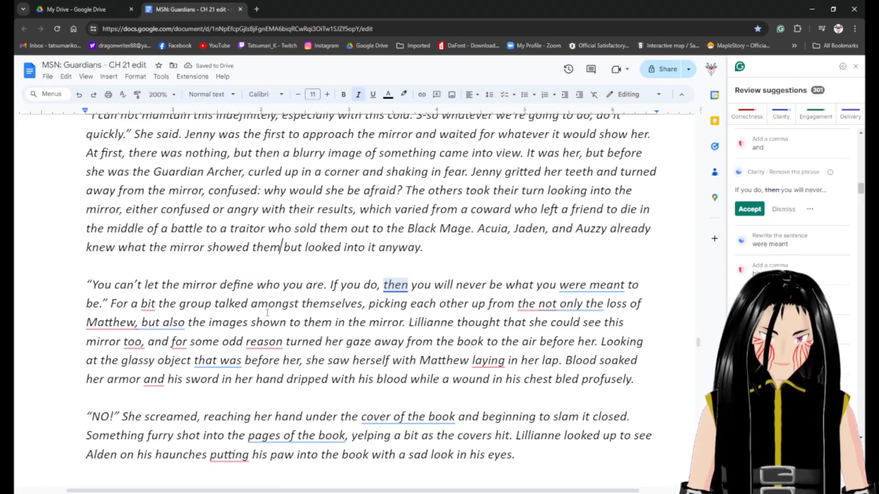
{"action": "left_click", "coordinate": [401, 284]}
{"action": "left_click", "coordinate": [750, 209]}
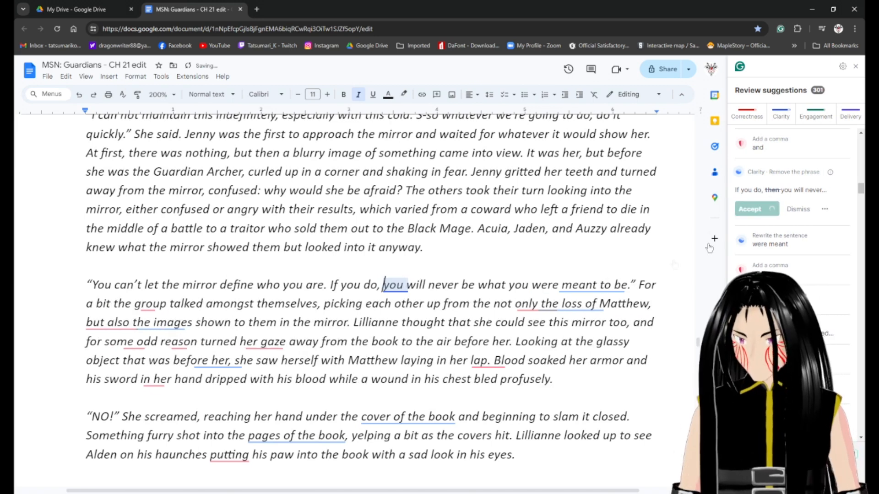
Review Grammarly's passive-voice suggestion for "were meant" and reread the dialogue line around it.
{"action": "left_click", "coordinate": [559, 285]}
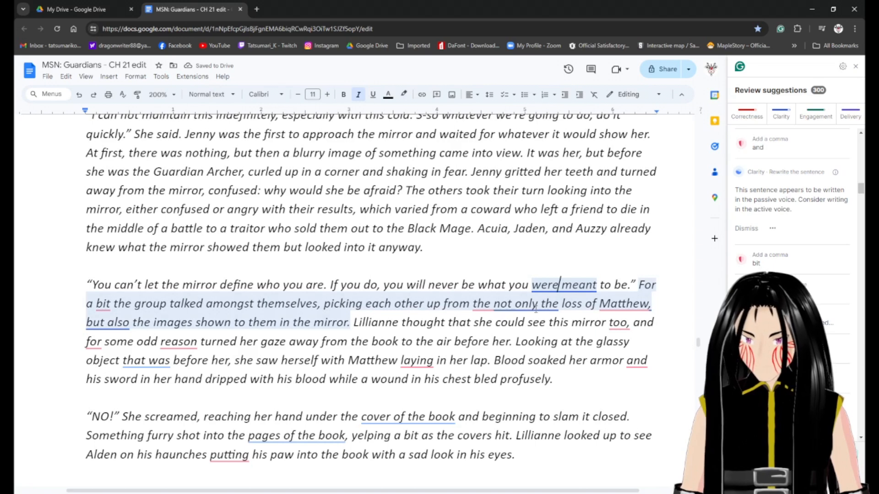
{"action": "key", "text": "Left"}
{"action": "key", "text": "Left"}
{"action": "key", "text": "Left"}
{"action": "key", "text": "Left"}
{"action": "key", "text": "Left"}
{"action": "key", "text": "Left"}
{"action": "key", "text": "Left"}
{"action": "key", "text": "Left"}
{"action": "key", "text": "Left"}
{"action": "key", "text": "Left"}
{"action": "key", "text": "Left"}
{"action": "key", "text": "Left"}
{"action": "key", "text": "Left"}
{"action": "key", "text": "Left"}
{"action": "key", "text": "Right"}
{"action": "key", "text": "Right"}
{"action": "key", "text": "Right"}
{"action": "key", "text": "Right"}
{"action": "key", "text": "Right"}
{"action": "key", "text": "Right"}
{"action": "key", "text": "Right"}
{"action": "key", "text": "Right"}
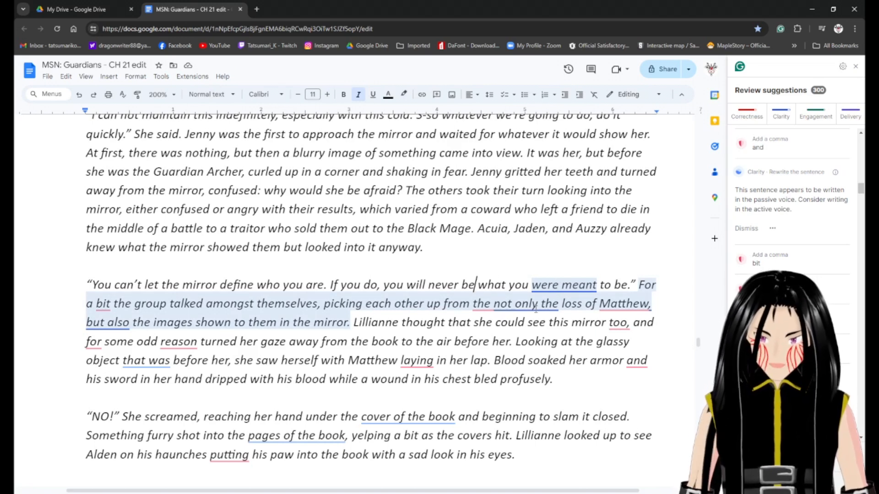
{"action": "key", "text": "Left"}
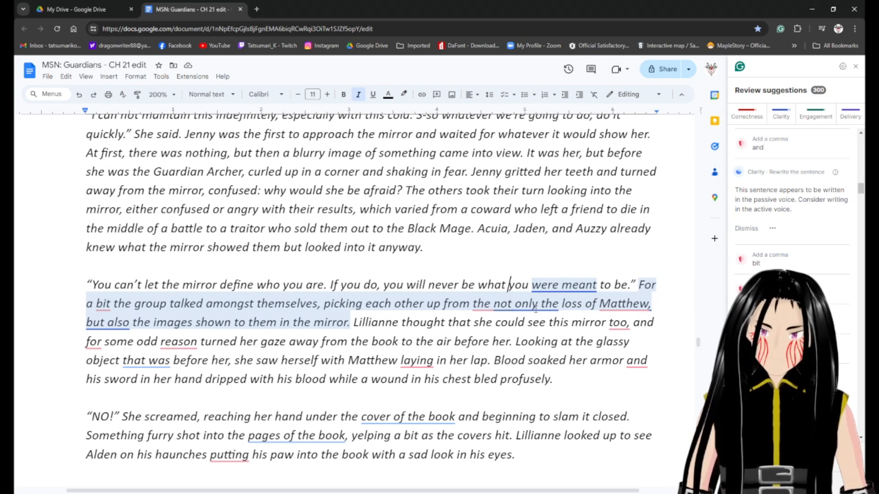
{"action": "key", "text": "Right"}
{"action": "key", "text": "Right"}
{"action": "key", "text": "Right"}
{"action": "key", "text": "Right"}
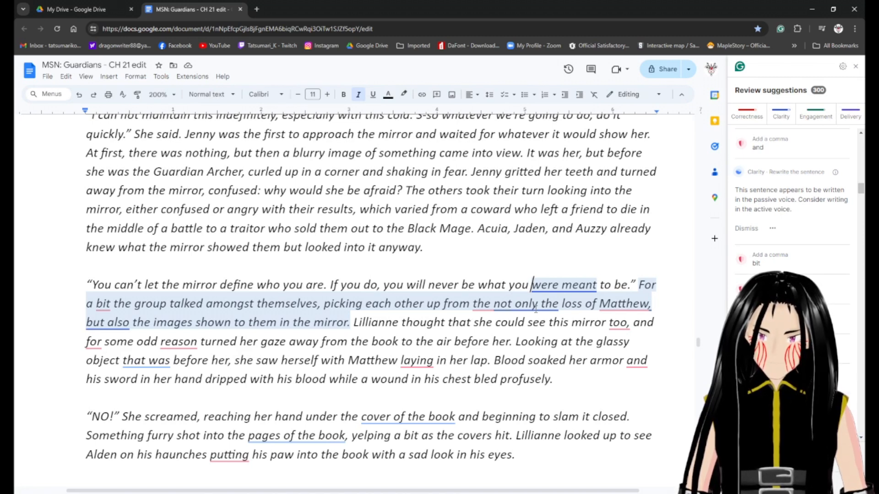
{"action": "key", "text": "Left"}
{"action": "key", "text": "Left"}
{"action": "key", "text": "Left"}
{"action": "key", "text": "Left"}
{"action": "key", "text": "Left"}
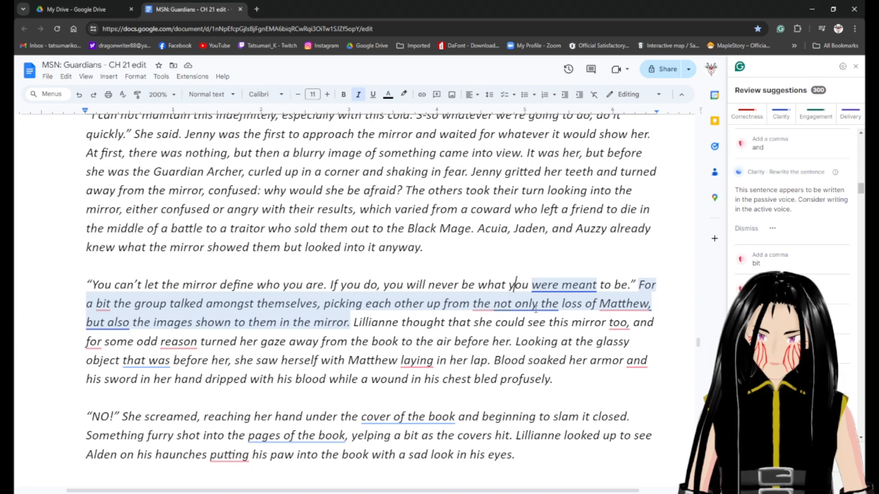
{"action": "key", "text": "Right"}
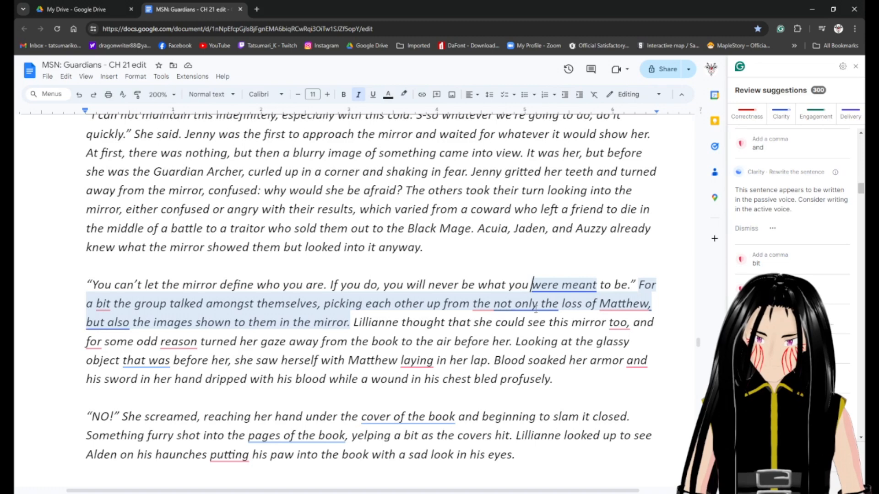
Replace "be what you were meant to be" with "realize your potential" in the dialogue about the mirror.
{"action": "key", "text": "ctrl+shift+Left"}
{"action": "key", "text": "ctrl+shift+Left"}
{"action": "key", "text": "ctrl+shift+Left"}
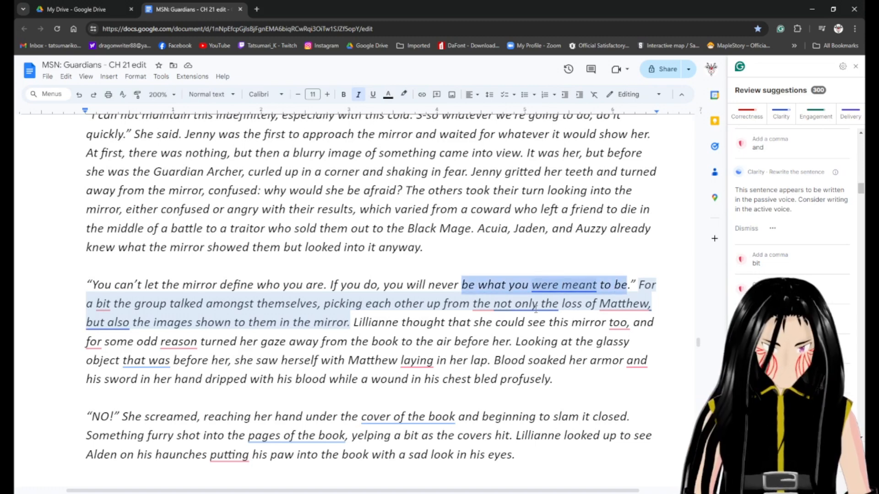
{"action": "type", "text": "realize your potent"}
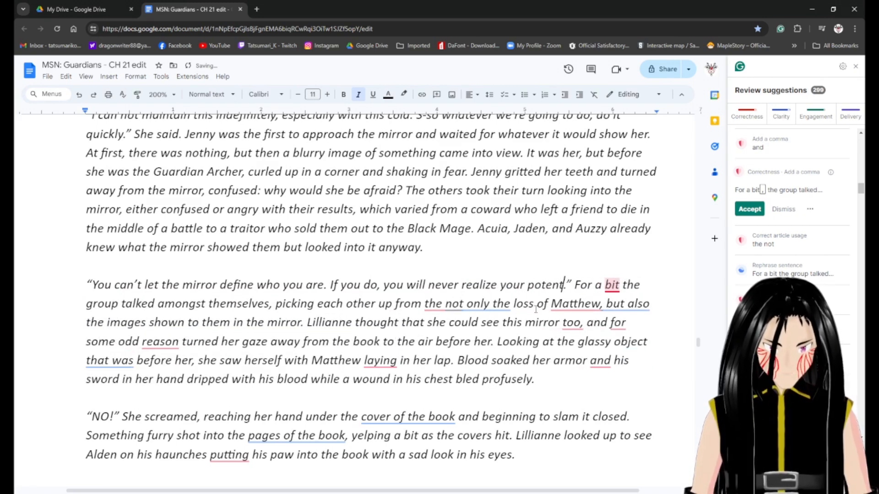
{"action": "type", "text": "ial"}
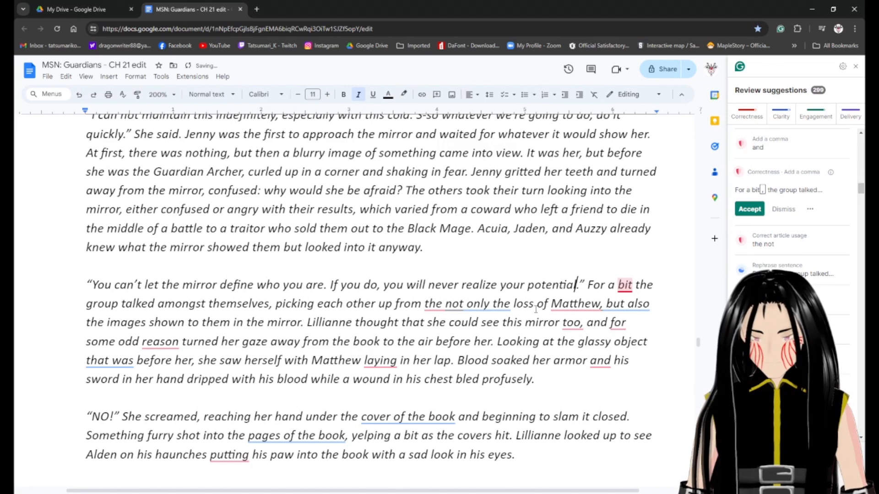
Add a comma after "For a bit" in the sentence following the mirror dialogue.
{"action": "key", "text": "Up"}
{"action": "key", "text": "Down"}
{"action": "key", "text": "Right"}
{"action": "key", "text": "Right"}
{"action": "key", "text": "Right"}
{"action": "key", "text": "Right"}
{"action": "key", "text": "Right"}
{"action": "key", "text": "Right"}
{"action": "key", "text": "Right"}
{"action": "key", "text": "Right"}
{"action": "key", "text": "Right"}
{"action": "key", "text": "Right"}
{"action": "key", "text": "Right"}
{"action": "key", "text": "Right"}
{"action": "type", "text": ","}
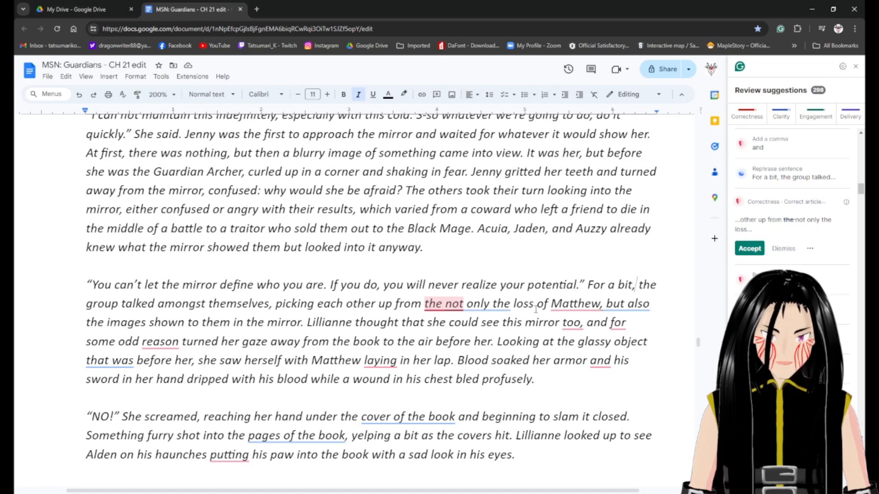
Apply Grammarly's article and clarity suggestions so the sentence reads "picking each other up from the loss of Matthew and the images shown to them".
{"action": "left_click", "coordinate": [749, 249]}
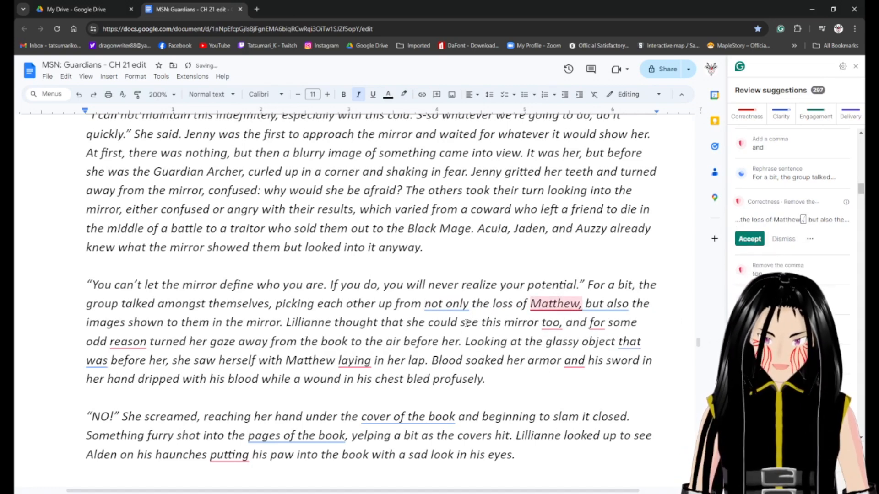
{"action": "left_click", "coordinate": [438, 303]}
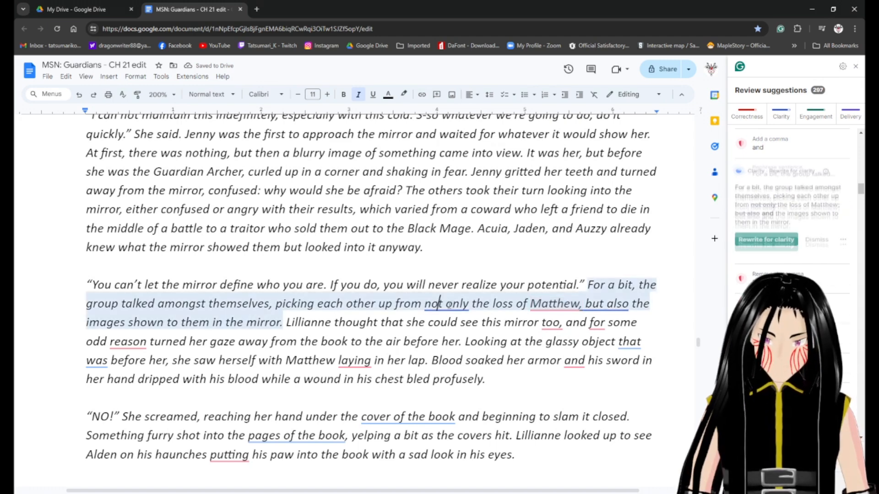
{"action": "left_click", "coordinate": [767, 248]}
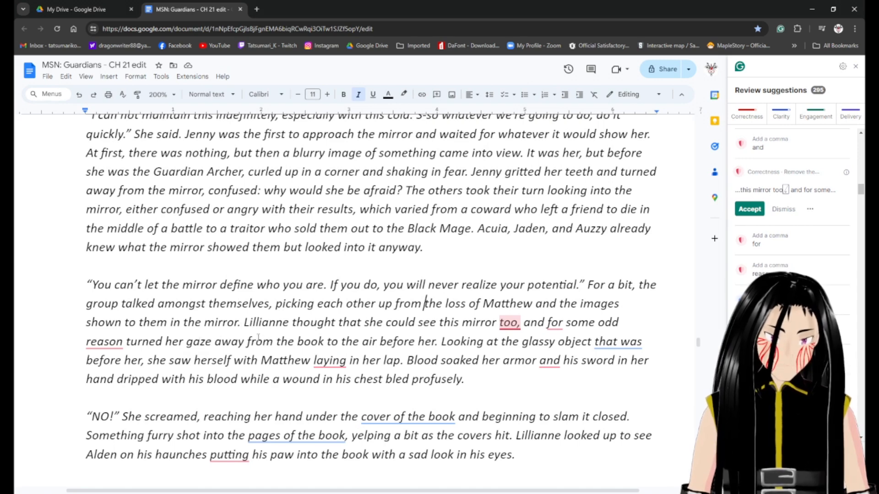
Remove the italics from "Lillianne thought" through the end of that paragraph.
{"action": "left_click", "coordinate": [250, 323]}
{"action": "key", "text": "ctrl+Left"}
{"action": "key", "text": "ctrl+shift+Right"}
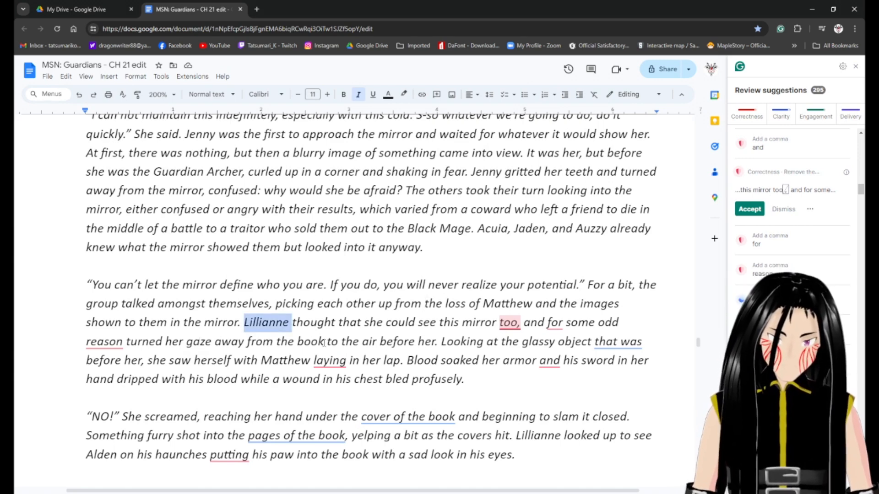
{"action": "key", "text": "ctrl+shift+Down"}
{"action": "key", "text": "ctrl+i"}
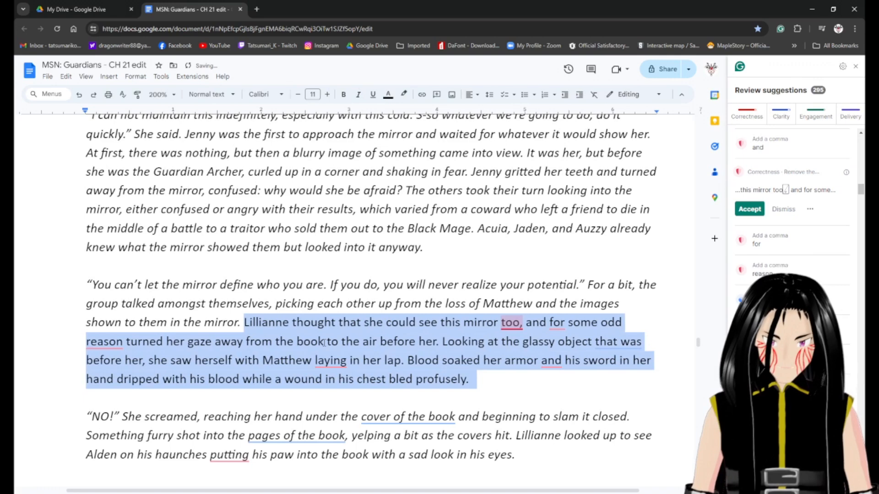
Delete "that" after "thought" so the sentence begins "Lillianne thought she could see this mirror".
{"action": "left_click", "coordinate": [400, 343]}
{"action": "double_click", "coordinate": [351, 324]}
{"action": "key", "text": "BackSpace"}
{"action": "key", "text": "Right"}
{"action": "key", "text": "Right"}
{"action": "key", "text": "Right"}
{"action": "key", "text": "Right"}
{"action": "key", "text": "Right"}
{"action": "key", "text": "Right"}
{"action": "key", "text": "Right"}
{"action": "key", "text": "Right"}
{"action": "key", "text": "Right"}
{"action": "key", "text": "Right"}
{"action": "key", "text": "Right"}
{"action": "key", "text": "Right"}
{"action": "key", "text": "Right"}
{"action": "key", "text": "Right"}
{"action": "key", "text": "Right"}
{"action": "key", "text": "Right"}
{"action": "key", "text": "Right"}
{"action": "key", "text": "Right"}
{"action": "key", "text": "Right"}
{"action": "key", "text": "Right"}
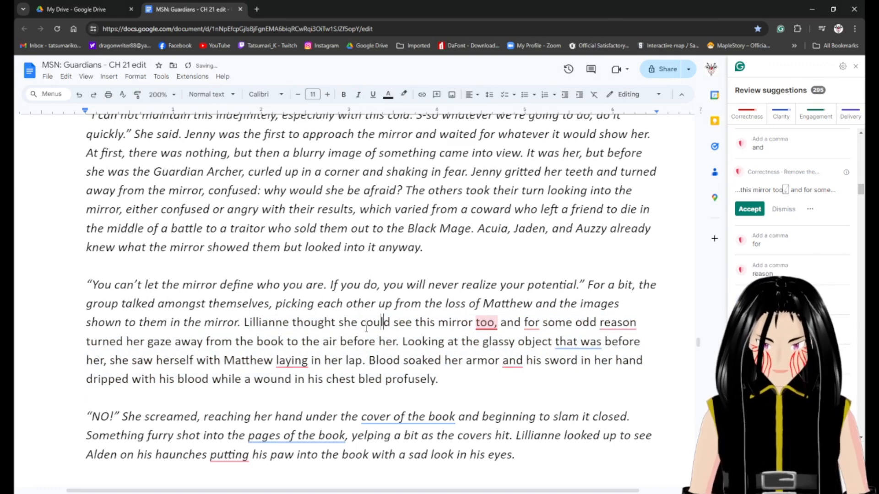
Delete the comma after "too" in the sentence "Lillianne thought she could see this mirror too".
{"action": "key", "text": "Right"}
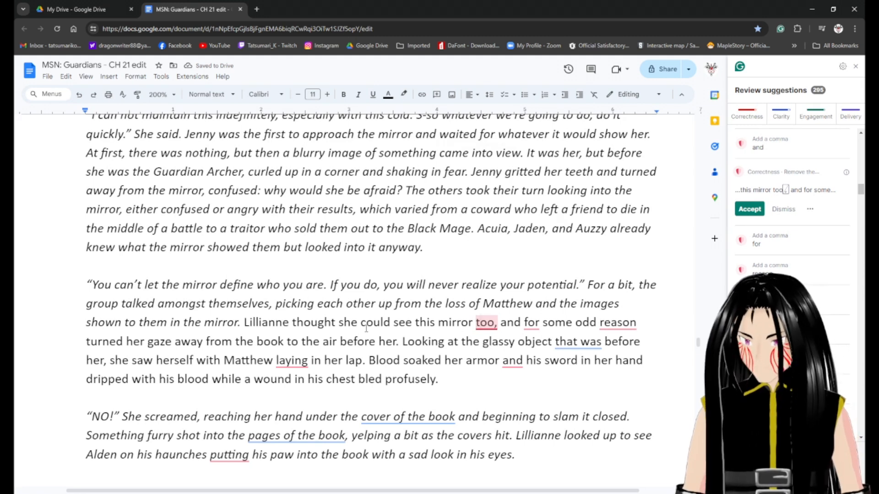
{"action": "key", "text": "Right"}
{"action": "key", "text": "Right"}
{"action": "key", "text": "Delete"}
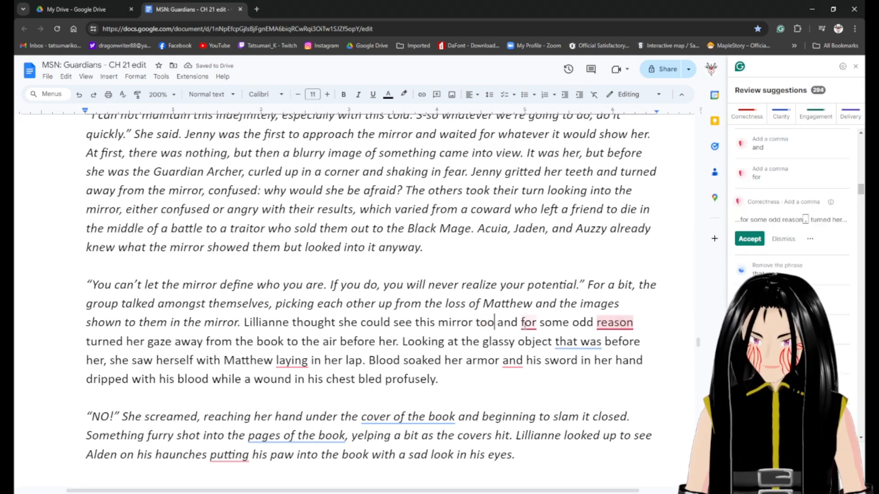
Set off "for some odd reason" with commas so the sentence reads "and, for some odd reason, turned her gaze".
{"action": "key", "text": "Right"}
{"action": "key", "text": "Right"}
{"action": "key", "text": "Right"}
{"action": "key", "text": "Right"}
{"action": "key", "text": "Right"}
{"action": "key", "text": "Right"}
{"action": "left_click", "coordinate": [750, 218]}
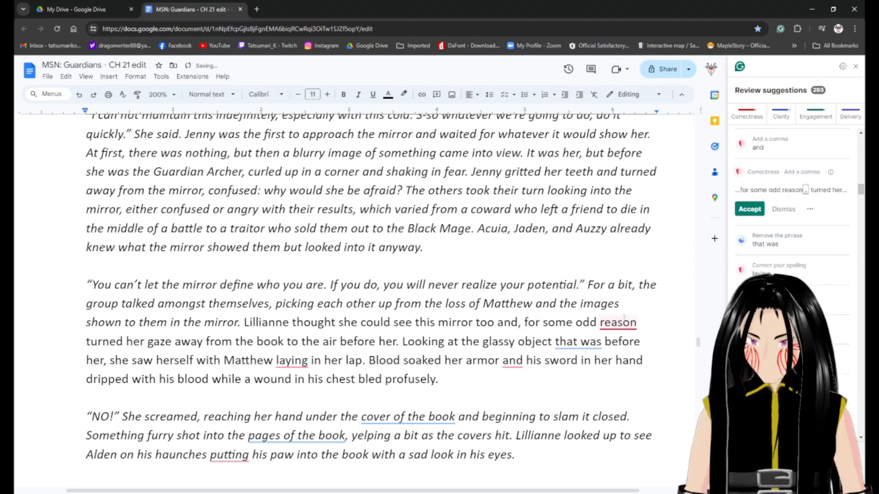
{"action": "left_click", "coordinate": [639, 322]}
{"action": "type", "text": ","}
Delete the opening clause "Looking at the glassy object that was before her," and start the sentence with a capitalized "She saw herself".
{"action": "key", "text": "Right"}
{"action": "key", "text": "Right"}
{"action": "key", "text": "Right"}
{"action": "key", "text": "Right"}
{"action": "key", "text": "Right"}
{"action": "key", "text": "Right"}
{"action": "key", "text": "Right"}
{"action": "key", "text": "Right"}
{"action": "key", "text": "Right"}
{"action": "key", "text": "Right"}
{"action": "key", "text": "Right"}
{"action": "key", "text": "Right"}
{"action": "key", "text": "Right"}
{"action": "key", "text": "Right"}
{"action": "key", "text": "Right"}
{"action": "key", "text": "Right"}
{"action": "key", "text": "Right"}
{"action": "key", "text": "Right"}
{"action": "key", "text": "Right"}
{"action": "key", "text": "Right"}
{"action": "key", "text": "Right"}
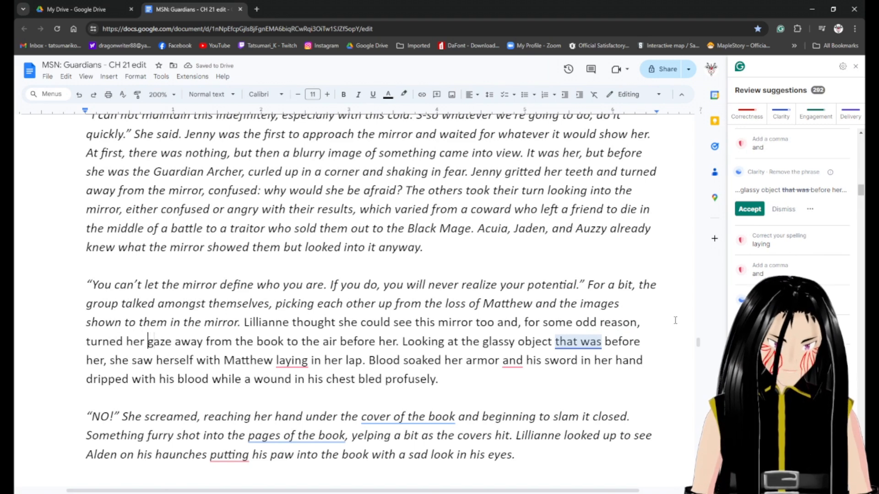
{"action": "key", "text": "Right"}
{"action": "key", "text": "Right"}
{"action": "key", "text": "Right"}
{"action": "key", "text": "Right"}
{"action": "key", "text": "Right"}
{"action": "key", "text": "Right"}
{"action": "key", "text": "Right"}
{"action": "key", "text": "Right"}
{"action": "key", "text": "Right"}
{"action": "key", "text": "Right"}
{"action": "key", "text": "Right"}
{"action": "key", "text": "Right"}
{"action": "key", "text": "Right"}
{"action": "key", "text": "Right"}
{"action": "key", "text": "Right"}
{"action": "key", "text": "Right"}
{"action": "key", "text": "Right"}
{"action": "key", "text": "Right"}
{"action": "key", "text": "Right"}
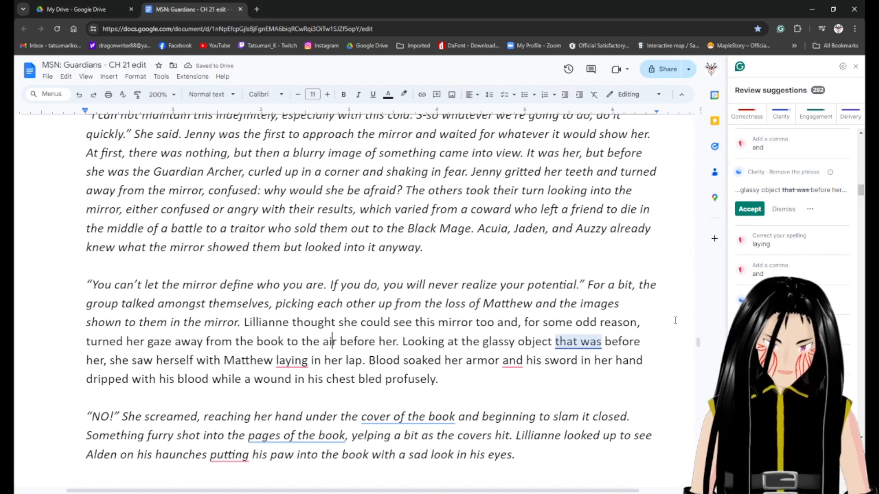
{"action": "key", "text": "Right"}
{"action": "key", "text": "Right"}
{"action": "key", "text": "Right"}
{"action": "key", "text": "Right"}
{"action": "key", "text": "Right"}
{"action": "key", "text": "Right"}
{"action": "key", "text": "Right"}
{"action": "key", "text": "Right"}
{"action": "key", "text": "Right"}
{"action": "key", "text": "Right"}
{"action": "key", "text": "Right"}
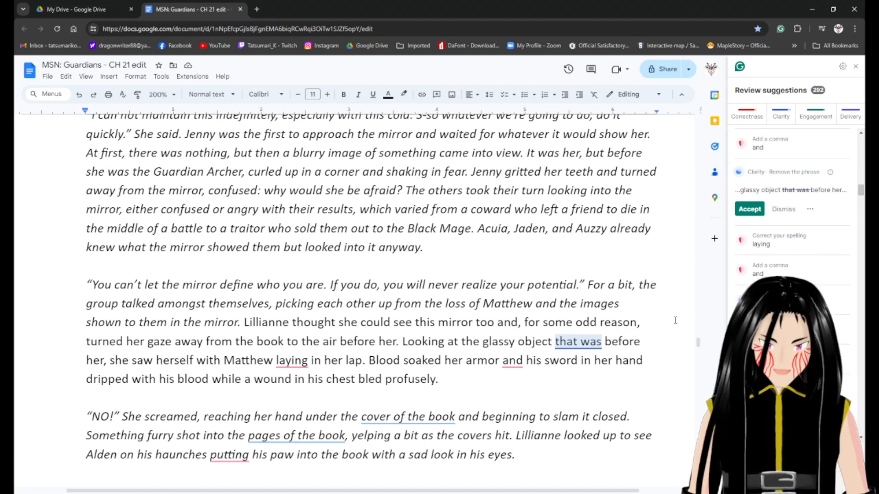
{"action": "key", "text": "Right"}
{"action": "key", "text": "Right"}
{"action": "key", "text": "Right"}
{"action": "key", "text": "Right"}
{"action": "key", "text": "Right"}
{"action": "key", "text": "Right"}
{"action": "key", "text": "Right"}
{"action": "key", "text": "Right"}
{"action": "key", "text": "Right"}
{"action": "key", "text": "Right"}
{"action": "key", "text": "Right"}
{"action": "key", "text": "Right"}
{"action": "key", "text": "Right"}
{"action": "key", "text": "Right"}
{"action": "key", "text": "Right"}
{"action": "key", "text": "Right"}
{"action": "key", "text": "Right"}
{"action": "key", "text": "Right"}
{"action": "key", "text": "Right"}
{"action": "key", "text": "Right"}
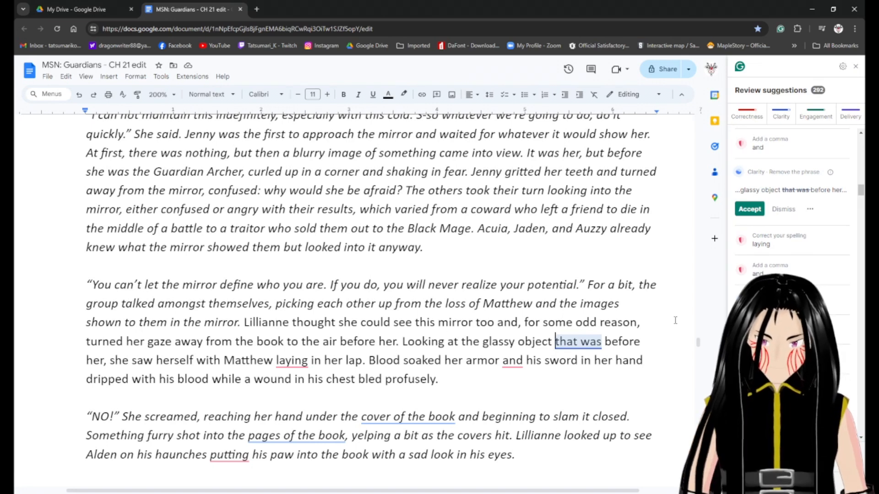
{"action": "key", "text": "ctrl+shift+Right"}
{"action": "key", "text": "Left"}
{"action": "key", "text": "Left"}
{"action": "key", "text": "Left"}
{"action": "key", "text": "Left"}
{"action": "key", "text": "Left"}
{"action": "key", "text": "Left"}
{"action": "key", "text": "Left"}
{"action": "key", "text": "Left"}
{"action": "key", "text": "Left"}
{"action": "key", "text": "Left"}
{"action": "key", "text": "Left"}
{"action": "key", "text": "Left"}
{"action": "key", "text": "Left"}
{"action": "key", "text": "Left"}
{"action": "key", "text": "Left"}
{"action": "key", "text": "Left"}
{"action": "key", "text": "Left"}
{"action": "key", "text": "Left"}
{"action": "key", "text": "Left"}
{"action": "key", "text": "Left"}
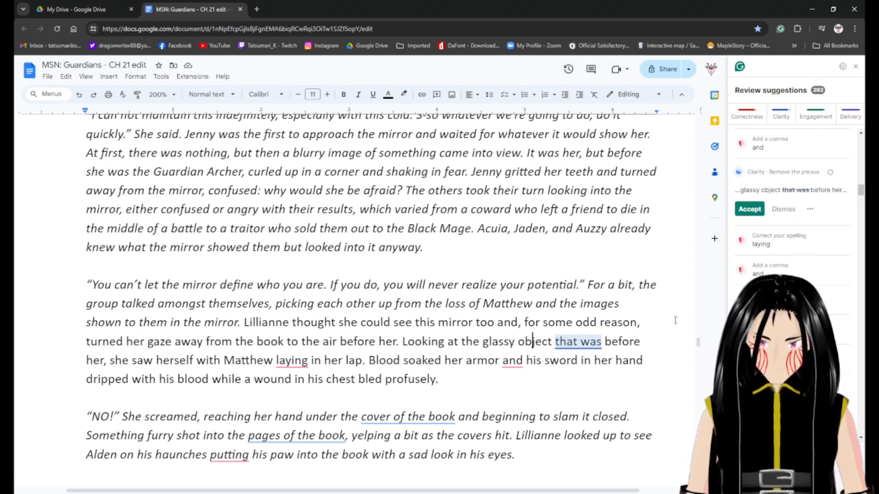
{"action": "key", "text": "Left"}
{"action": "key", "text": "Left"}
{"action": "key", "text": "Left"}
{"action": "key", "text": "Left"}
{"action": "key", "text": "Left"}
{"action": "key", "text": "Left"}
{"action": "key", "text": "Left"}
{"action": "key", "text": "Left"}
{"action": "key", "text": "Left"}
{"action": "key", "text": "Left"}
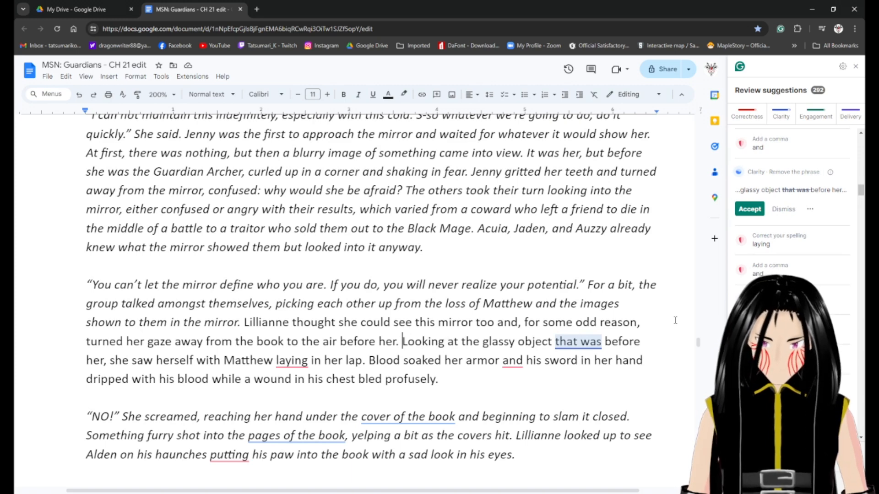
{"action": "key", "text": "ctrl+shift+Right"}
{"action": "key", "text": "ctrl+shift+Right"}
{"action": "key", "text": "ctrl+shift+Right"}
{"action": "key", "text": "ctrl+shift+Right"}
{"action": "key", "text": "ctrl+shift+Right"}
{"action": "key", "text": "ctrl+shift+Right"}
{"action": "key", "text": "ctrl+shift+Right"}
{"action": "key", "text": "ctrl+shift+Right"}
{"action": "key", "text": "ctrl+shift+Right"}
{"action": "key", "text": "ctrl+shift+Right"}
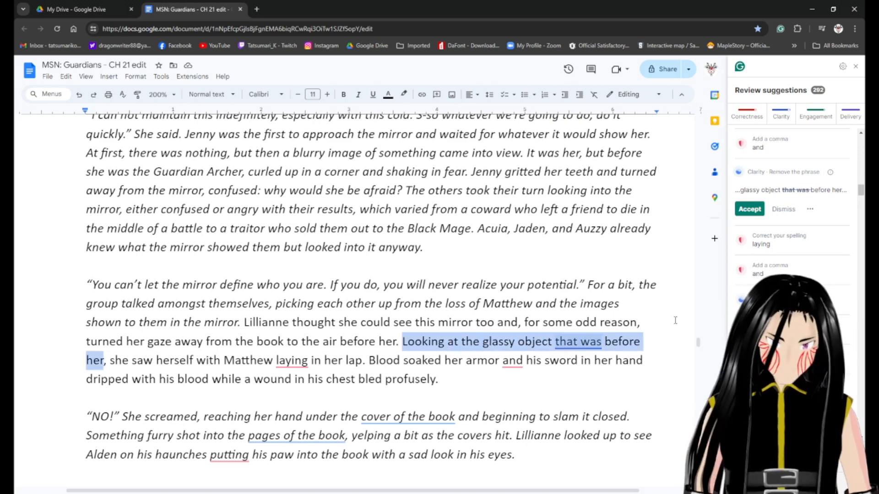
{"action": "key", "text": "BackSpace"}
{"action": "key", "text": "Delete"}
{"action": "type", "text": "S"}
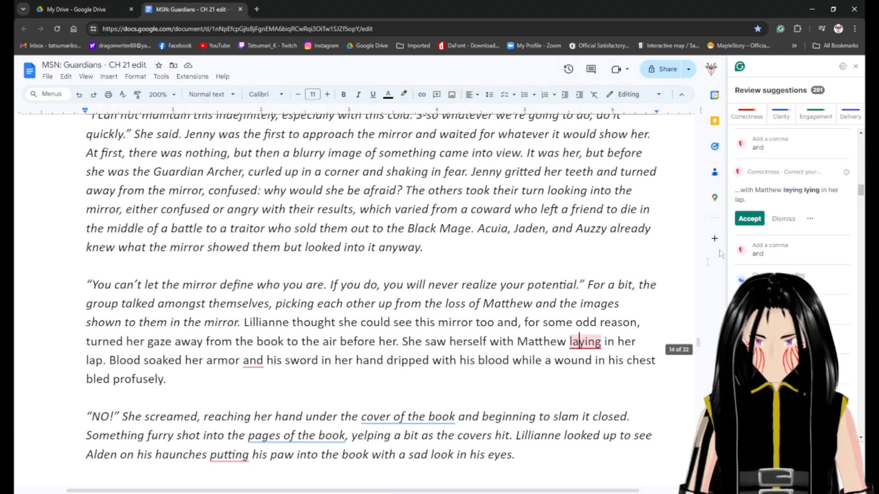
Correct "laying" to "lying" with Grammarly's suggestion and add a comma after "Blood soaked her armor".
{"action": "left_click", "coordinate": [749, 219]}
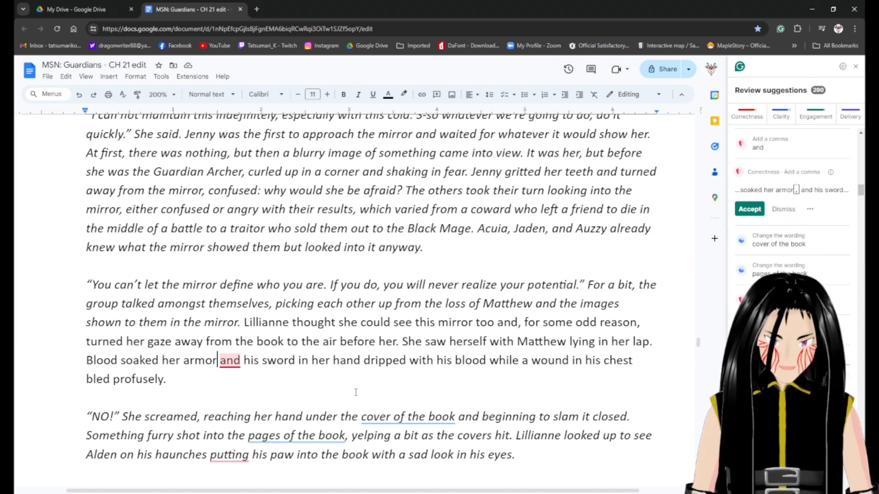
{"action": "type", "text": ","}
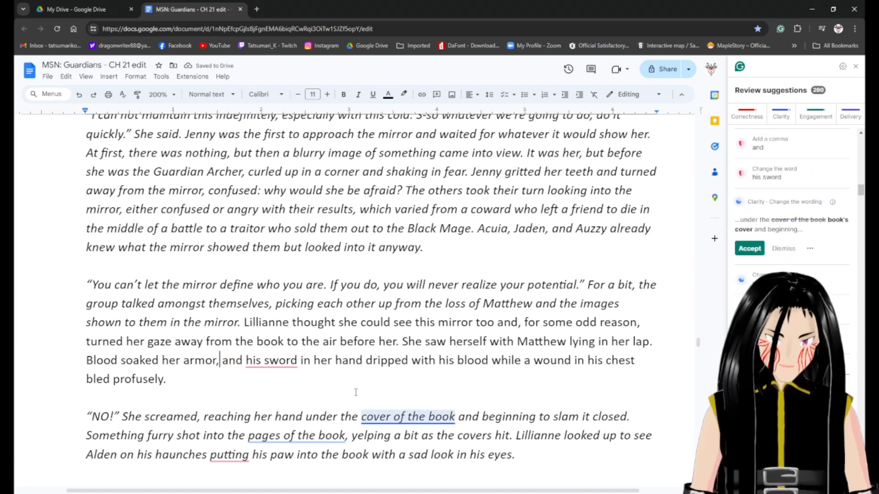
Delete "and" before "his sword" so the sentence reads "Blood soaked her armor, his sword in her hand".
{"action": "left_click", "coordinate": [268, 362]}
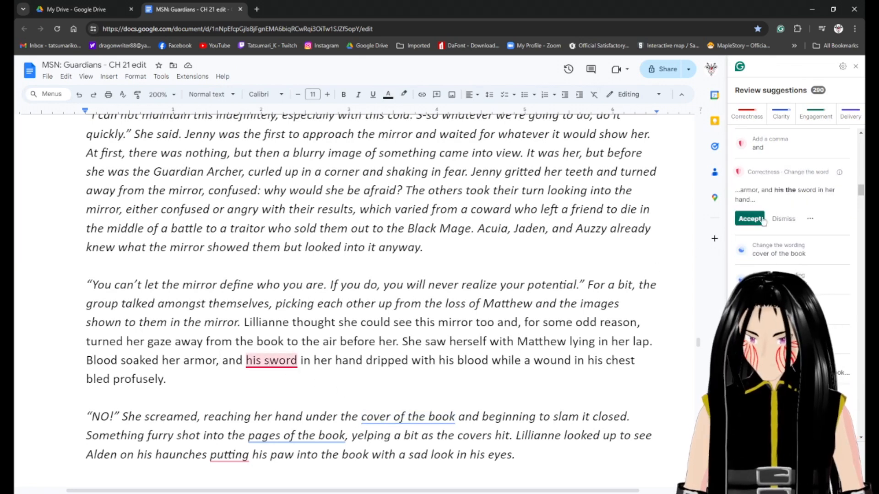
{"action": "key", "text": "Left"}
{"action": "key", "text": "Left"}
{"action": "key", "text": "Left"}
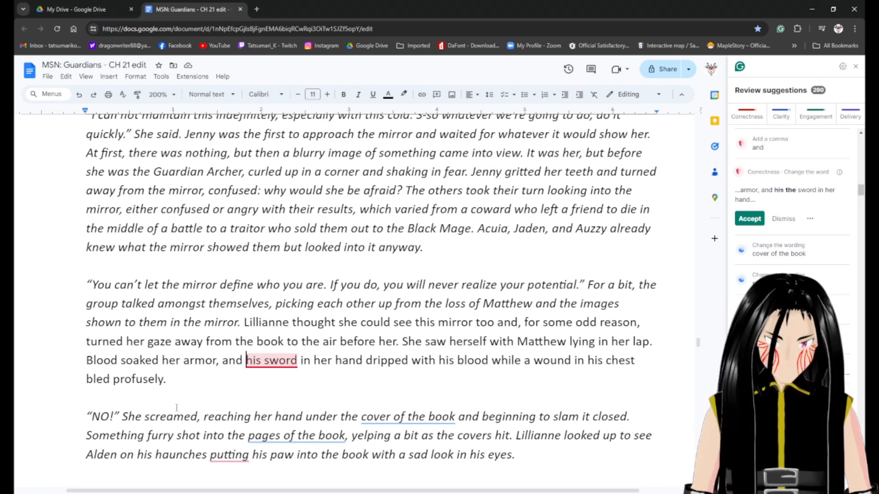
{"action": "key", "text": "ctrl+shift+Left"}
{"action": "key", "text": "BackSpace"}
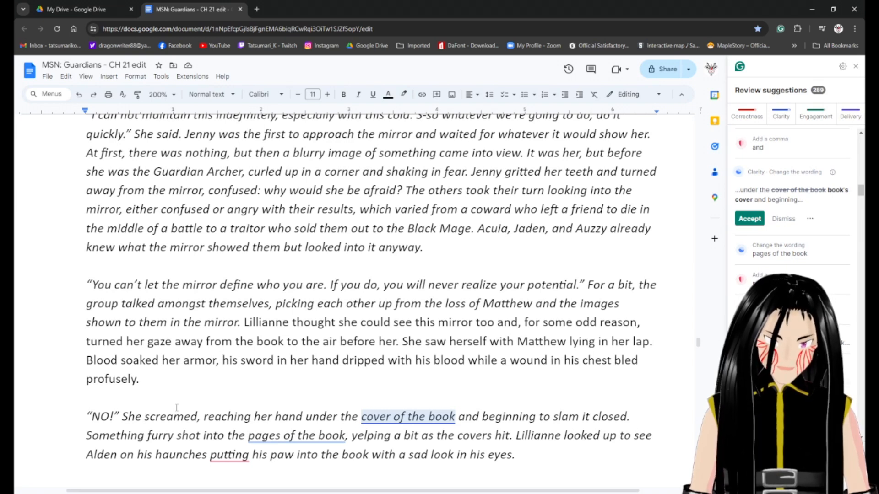
Change "dripped" to "dripping" in the phrase about the sword in her hand.
{"action": "key", "text": "Right"}
{"action": "key", "text": "Right"}
{"action": "key", "text": "Right"}
{"action": "key", "text": "Right"}
{"action": "key", "text": "Right"}
{"action": "key", "text": "Right"}
{"action": "key", "text": "Right"}
{"action": "key", "text": "Right"}
{"action": "key", "text": "Right"}
{"action": "key", "text": "Right"}
{"action": "key", "text": "Right"}
{"action": "key", "text": "Right"}
{"action": "key", "text": "Right"}
{"action": "key", "text": "Right"}
{"action": "key", "text": "Right"}
{"action": "key", "text": "Right"}
{"action": "key", "text": "Right"}
{"action": "key", "text": "Right"}
{"action": "key", "text": "Right"}
{"action": "key", "text": "Right"}
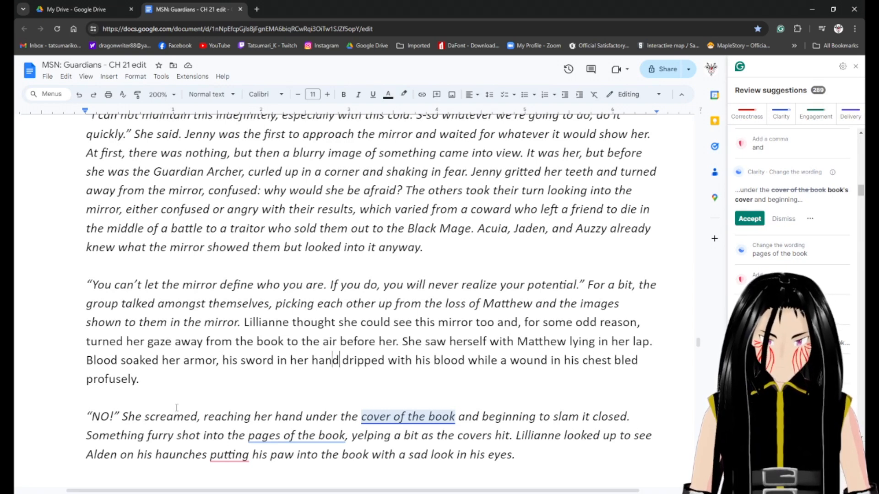
{"action": "key", "text": "Left"}
{"action": "key", "text": "BackSpace"}
{"action": "key", "text": "BackSpace"}
{"action": "type", "text": "ing"}
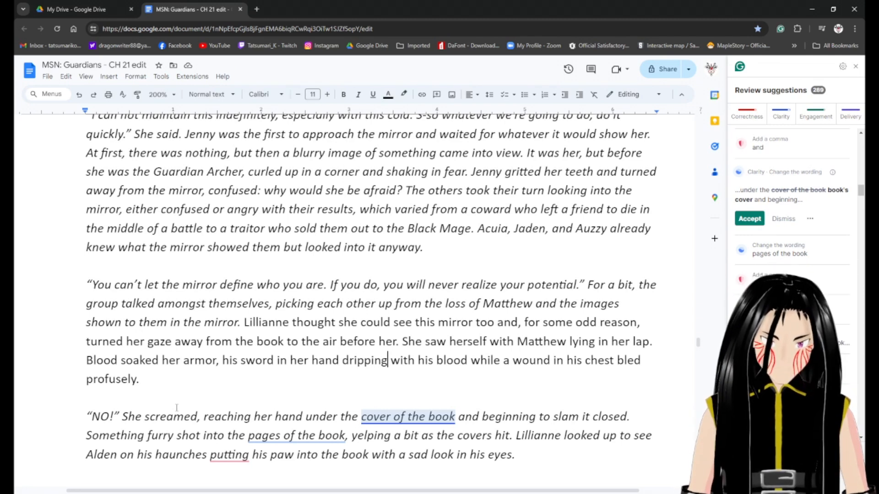
Remove the italics from the two paragraphs running from "NO!" through "the pain that was pulsing through it.".
{"action": "key", "text": "Left"}
{"action": "key", "text": "Left"}
{"action": "key", "text": "Left"}
{"action": "key", "text": "Left"}
{"action": "key", "text": "Left"}
{"action": "key", "text": "Left"}
{"action": "key", "text": "Left"}
{"action": "key", "text": "Left"}
{"action": "key", "text": "Left"}
{"action": "key", "text": "Left"}
{"action": "key", "text": "Left"}
{"action": "key", "text": "Left"}
{"action": "key", "text": "Left"}
{"action": "key", "text": "Left"}
{"action": "key", "text": "Left"}
{"action": "key", "text": "Left"}
{"action": "key", "text": "Left"}
{"action": "key", "text": "Left"}
{"action": "key", "text": "Left"}
{"action": "key", "text": "Left"}
{"action": "key", "text": "Left"}
{"action": "key", "text": "Left"}
{"action": "key", "text": "Down"}
{"action": "key", "text": "Down"}
{"action": "key", "text": "Down"}
{"action": "key", "text": "Home"}
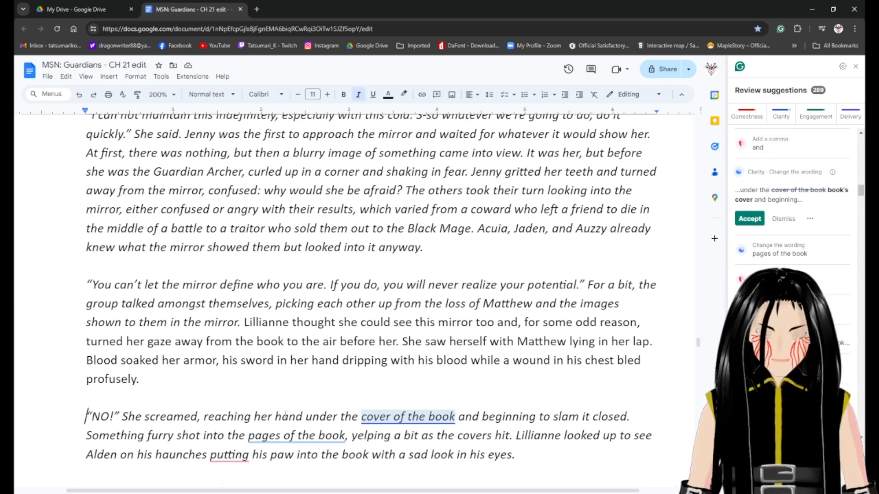
{"action": "scroll", "coordinate": [285, 414], "scroll_direction": "down", "scroll_amount": 5}
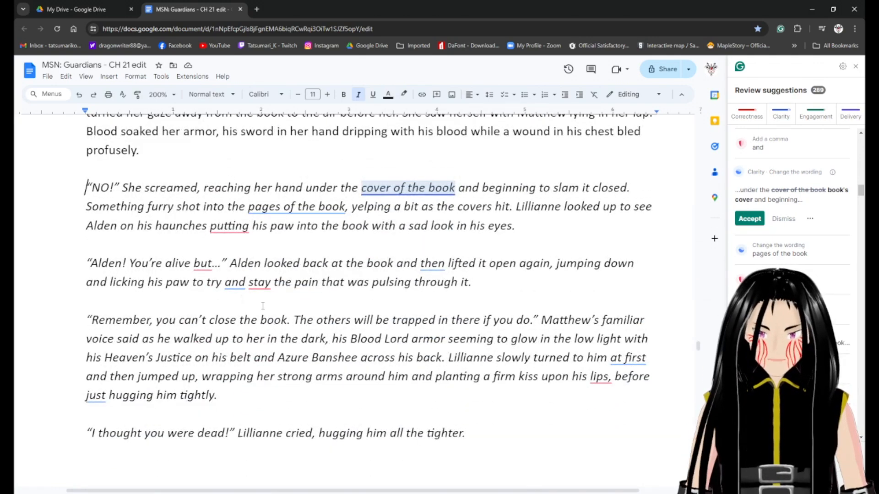
{"action": "left_click", "coordinate": [536, 277], "text": "shift"}
{"action": "key", "text": "ctrl+i"}
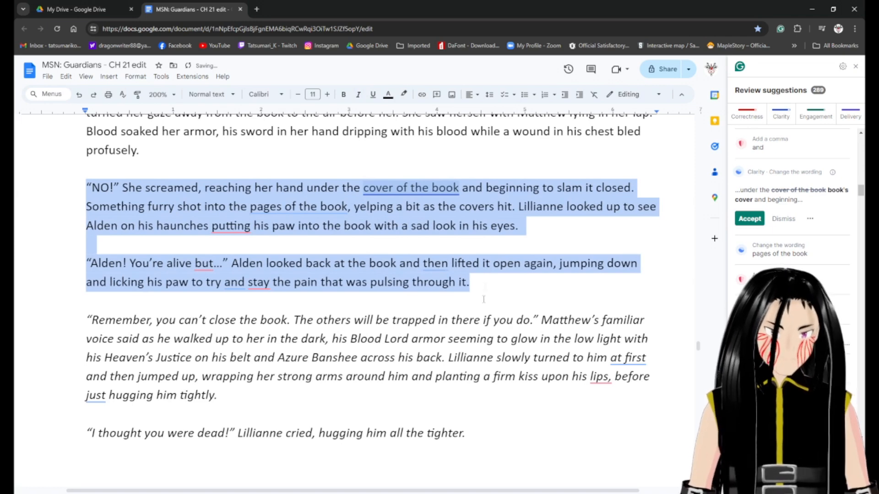
{"action": "key", "text": "Up"}
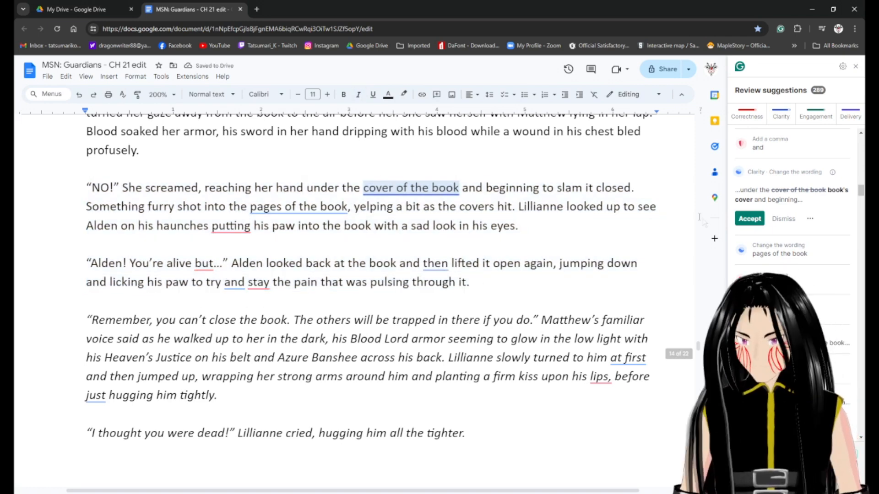
Accept Grammarly's rewordings of "cover of the book" to "book's cover" and "pages of the book" to "book's pages".
{"action": "left_click", "coordinate": [749, 219]}
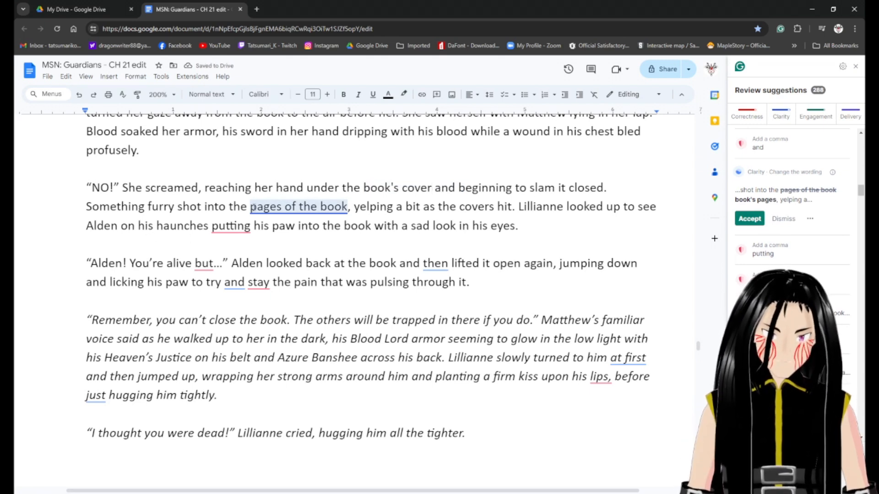
{"action": "left_click", "coordinate": [756, 223]}
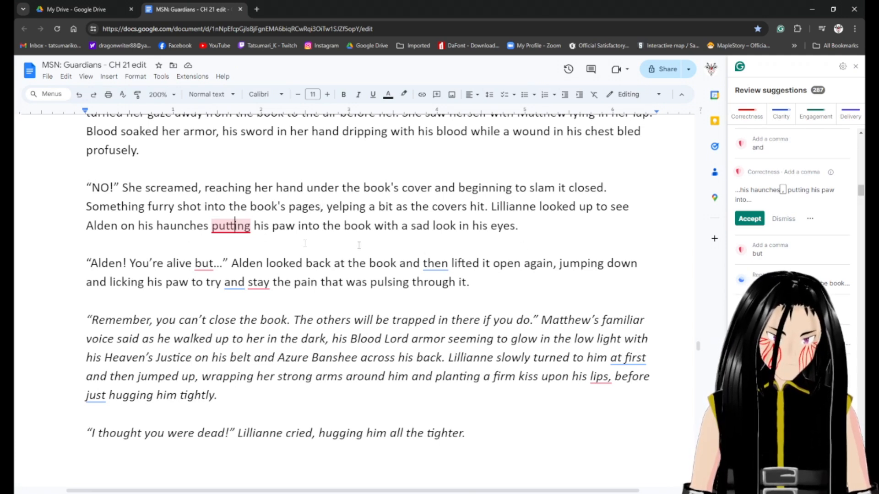
Accept Grammarly's commas after "Alden on his haunches" and after "You're alive" in the following line of dialogue.
{"action": "left_click", "coordinate": [749, 219]}
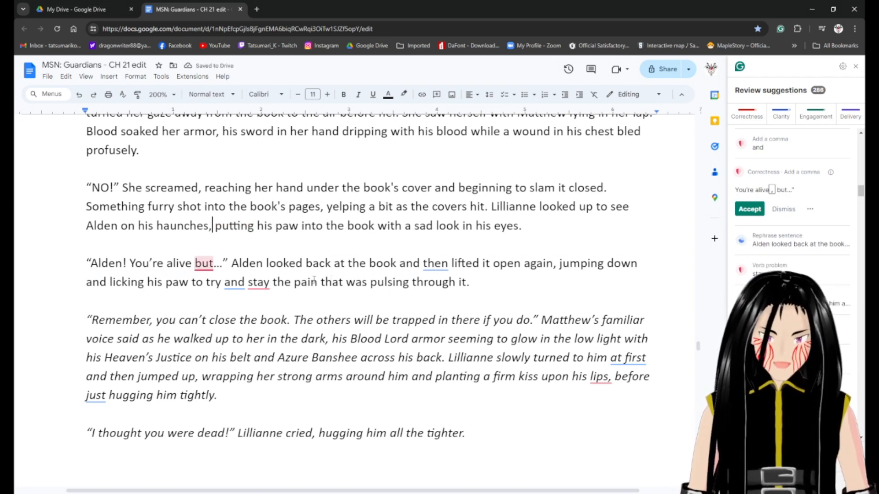
{"action": "left_click", "coordinate": [209, 265]}
{"action": "left_click", "coordinate": [748, 211]}
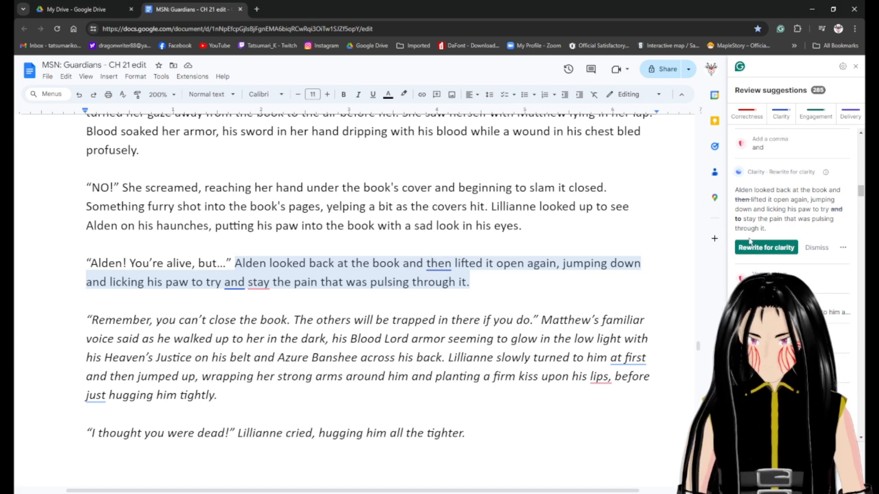
Apply the clarity rewrite to the sentence about lifting the book open again, and replace "stay" with "stop".
{"action": "left_click", "coordinate": [765, 247]}
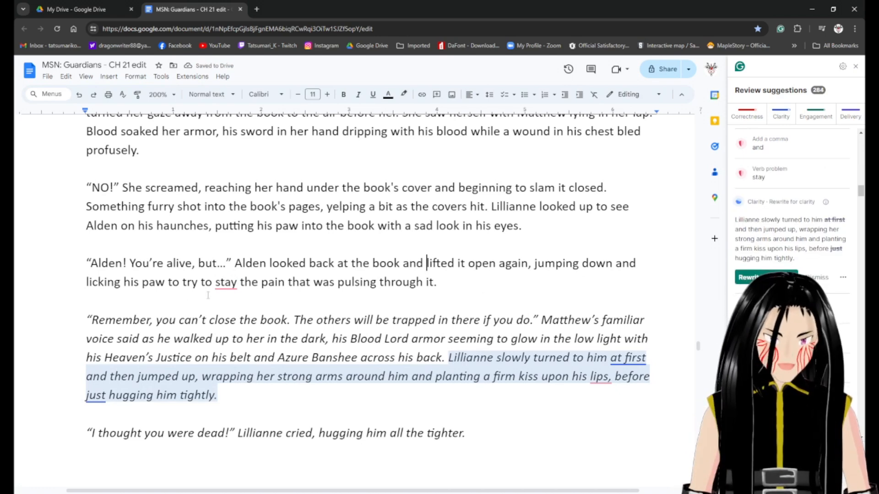
{"action": "left_click", "coordinate": [769, 173]}
{"action": "left_click", "coordinate": [749, 209]}
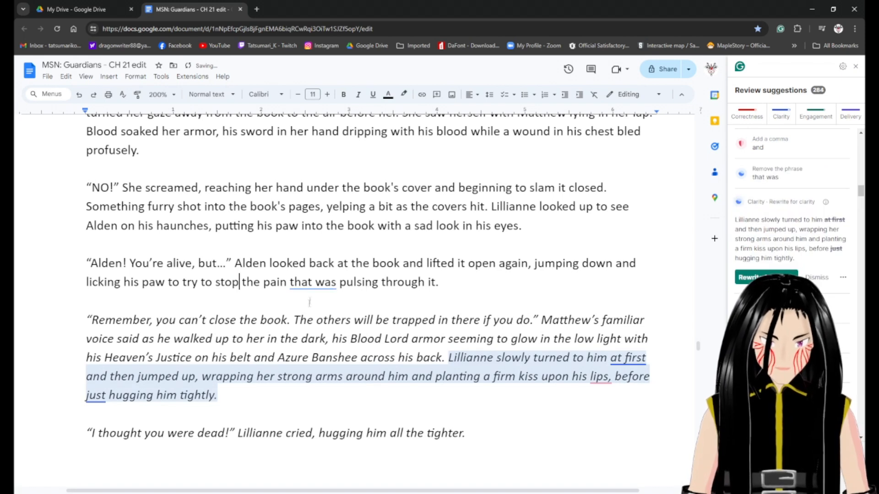
Delete "that was" before "pulsing through it" in the paragraph about the hurt paw.
{"action": "left_click", "coordinate": [332, 283]}
{"action": "key", "text": "Down"}
{"action": "key", "text": "Down"}
{"action": "key", "text": "Up"}
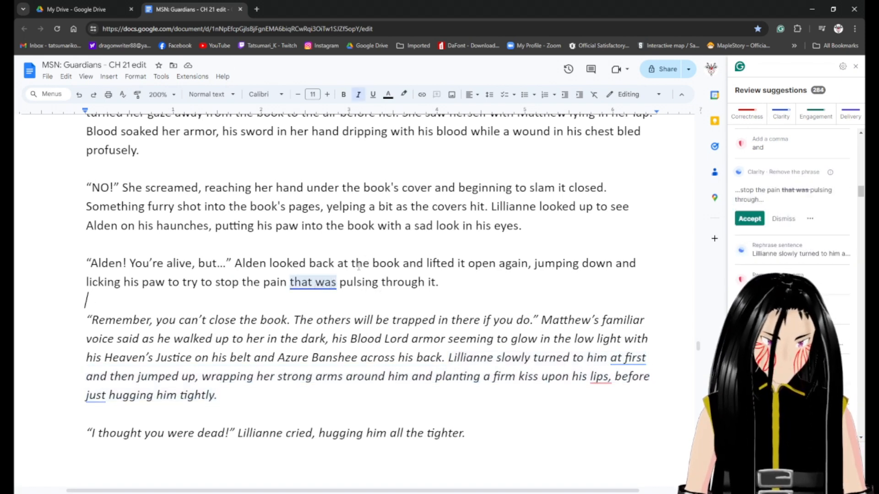
{"action": "left_click", "coordinate": [334, 283]}
{"action": "key", "text": "ctrl+shift+Left"}
{"action": "key", "text": "ctrl+shift+Left"}
{"action": "key", "text": "ctrl+shift+Left"}
{"action": "key", "text": "ctrl+shift+Right"}
{"action": "key", "text": "BackSpace"}
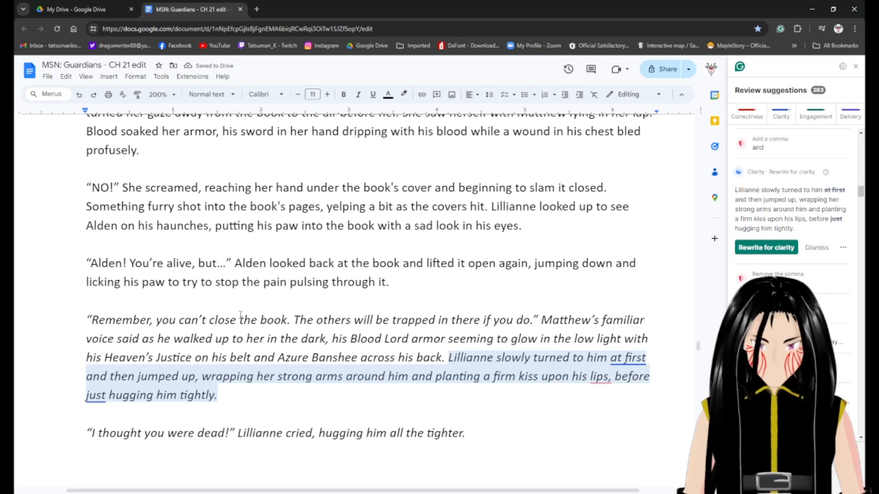
Remove the italic formatting from the whole paragraph beginning "Remember, you can't close the book.".
{"action": "scroll", "coordinate": [166, 336], "scroll_direction": "down", "scroll_amount": 1}
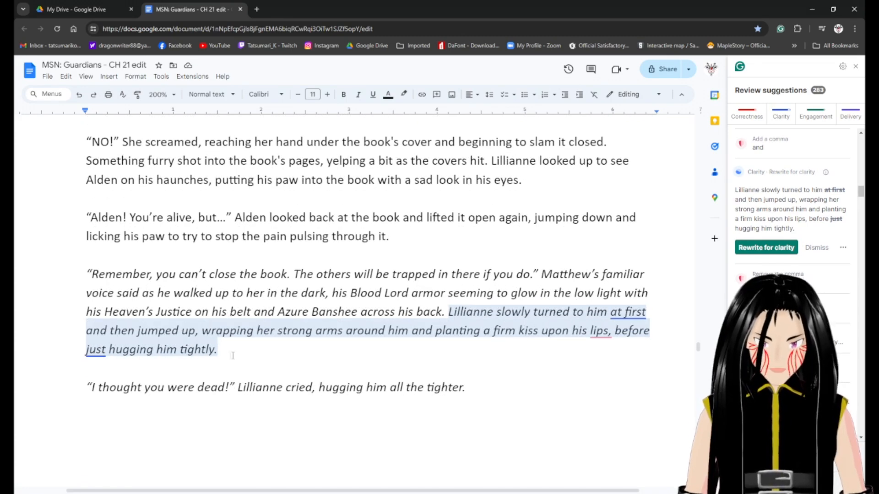
{"action": "left_click", "coordinate": [248, 356]}
{"action": "left_click_drag", "start_coordinate": [247, 357], "coordinate": [59, 275]}
{"action": "key", "text": "ctrl+i"}
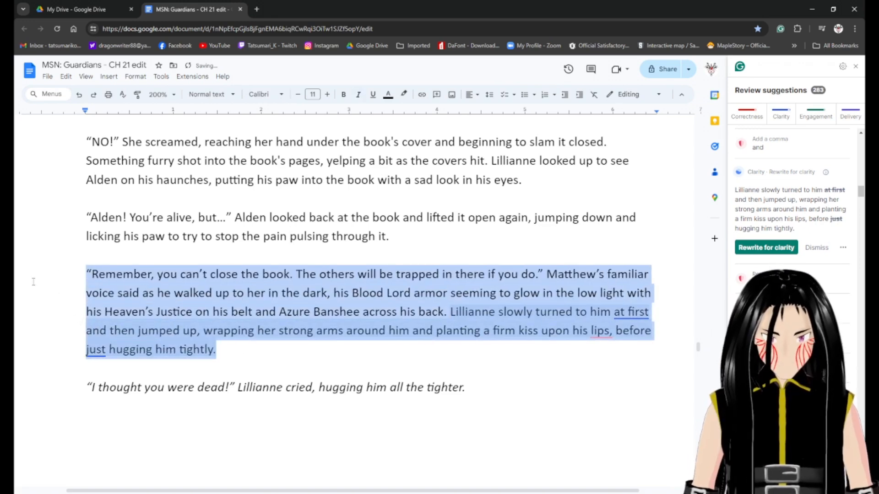
{"action": "double_click", "coordinate": [567, 259]}
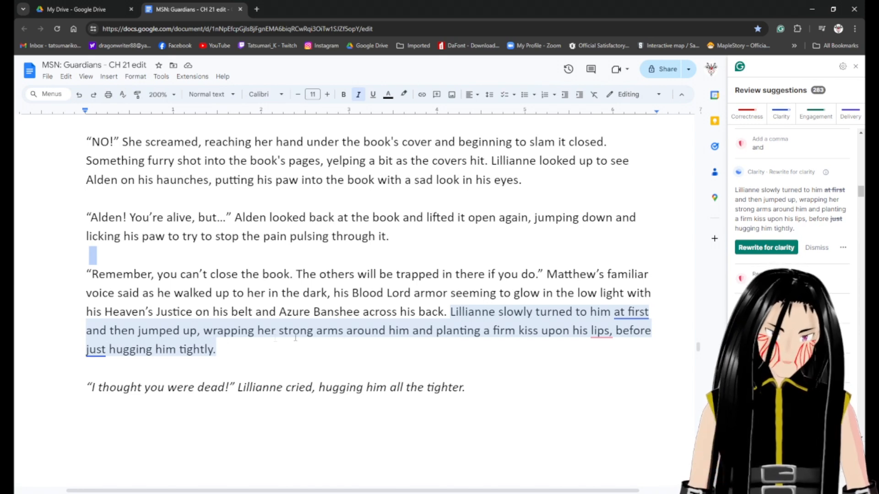
Delete "with his Heaven's Justice on his belt and Azure Banshee across his back" after "low light".
{"action": "left_click", "coordinate": [626, 296]}
{"action": "key", "text": "ctrl+shift+Right"}
{"action": "key", "text": "ctrl+shift+Right"}
{"action": "key", "text": "ctrl+shift+Right"}
{"action": "key", "text": "ctrl+shift+Right"}
{"action": "key", "text": "ctrl+shift+Right"}
{"action": "key", "text": "ctrl+shift+Right"}
{"action": "key", "text": "ctrl+shift+Right"}
{"action": "key", "text": "ctrl+shift+Right"}
{"action": "key", "text": "ctrl+shift+Right"}
{"action": "key", "text": "ctrl+shift+Right"}
{"action": "key", "text": "ctrl+shift+Right"}
{"action": "key", "text": "ctrl+shift+Right"}
{"action": "key", "text": "ctrl+shift+Right"}
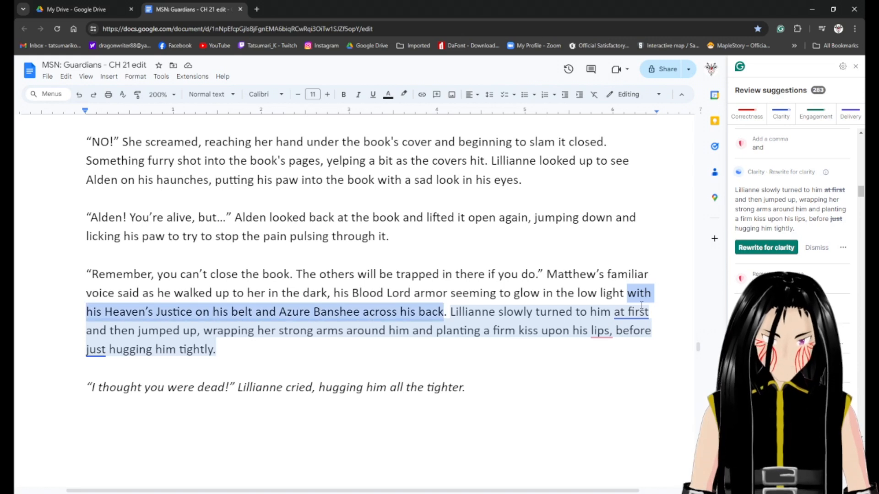
{"action": "key", "text": "BackSpace"}
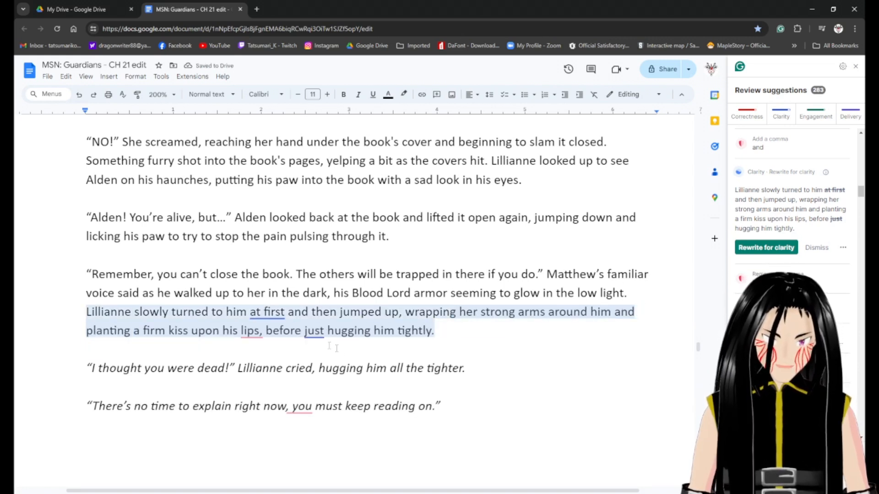
Apply the clarity rewrite that drops "at first" and "just" from the "slowly turned to him" sentence, and cut its ending "before hugging him tightly".
{"action": "left_click", "coordinate": [268, 312]}
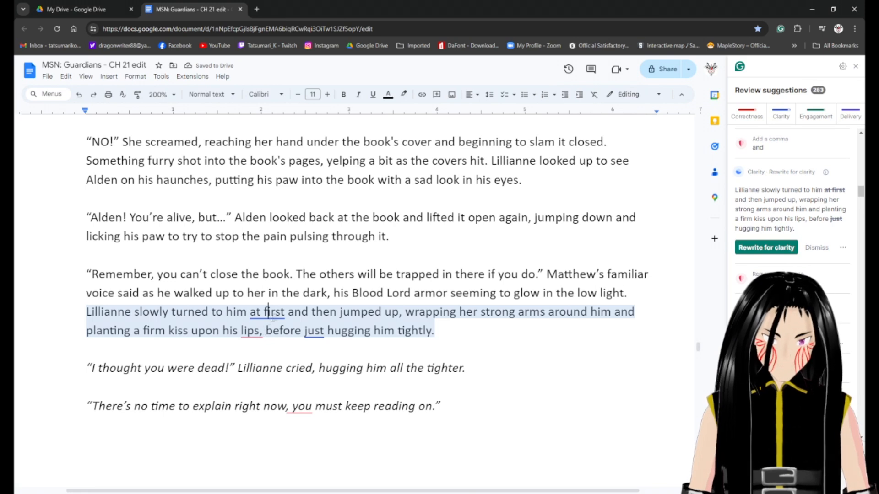
{"action": "left_click", "coordinate": [766, 247]}
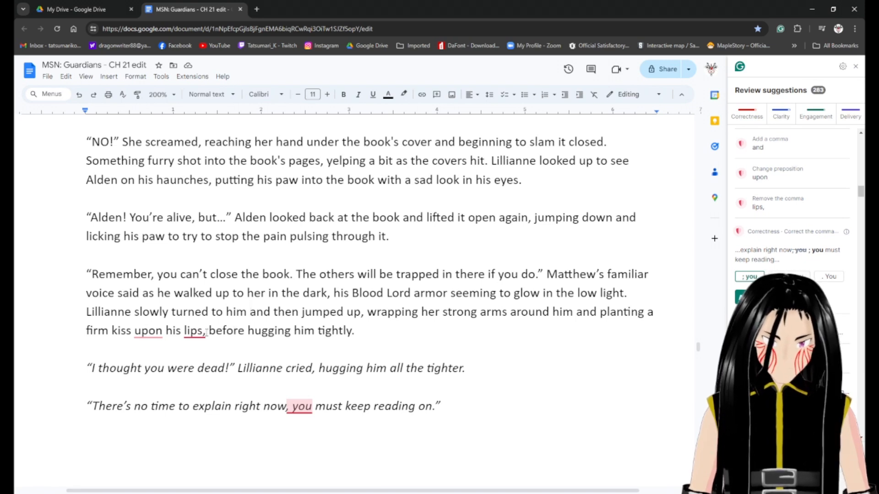
{"action": "left_click_drag", "start_coordinate": [203, 331], "coordinate": [353, 331]}
{"action": "key", "text": "BackSpace"}
Accept the preposition suggestion that changes "upon" to "on" in "firm kiss upon his lips".
{"action": "key", "text": "Left"}
{"action": "key", "text": "Left"}
{"action": "key", "text": "Left"}
{"action": "key", "text": "Left"}
{"action": "key", "text": "Left"}
{"action": "key", "text": "Left"}
{"action": "key", "text": "Left"}
{"action": "key", "text": "Left"}
{"action": "key", "text": "Left"}
{"action": "key", "text": "Left"}
{"action": "key", "text": "Left"}
{"action": "key", "text": "Left"}
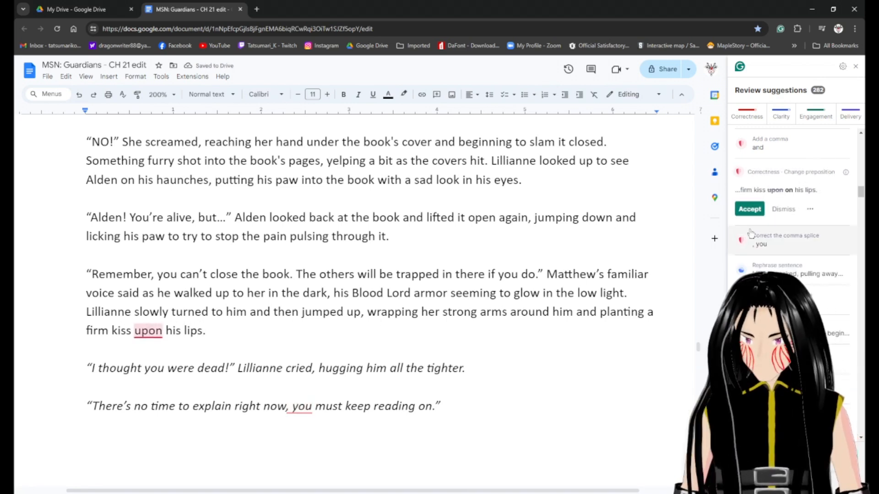
{"action": "left_click", "coordinate": [749, 209]}
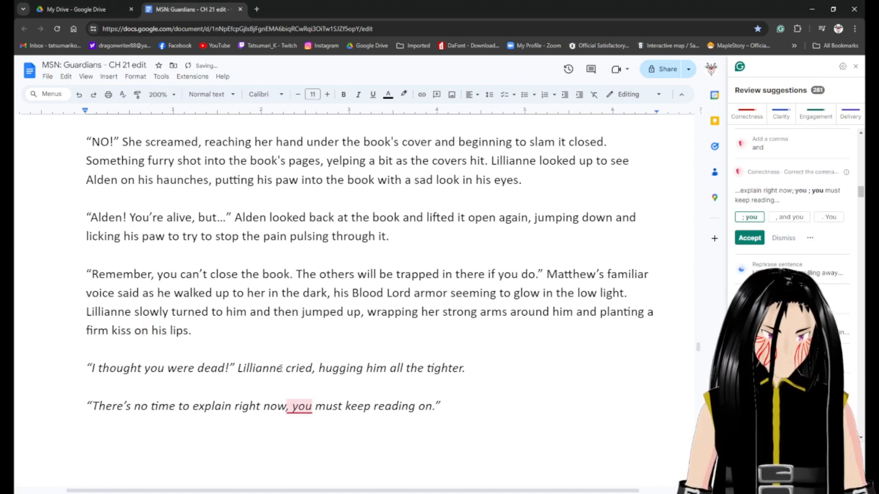
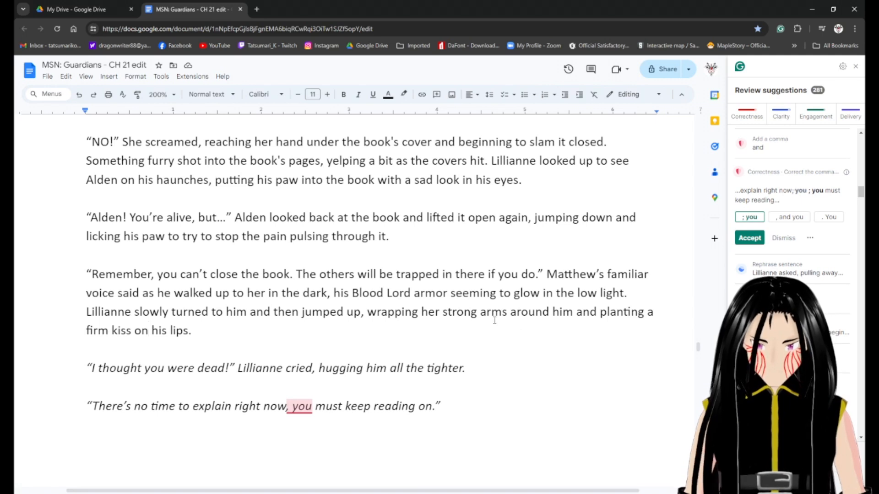
{"action": "left_click", "coordinate": [573, 315]}
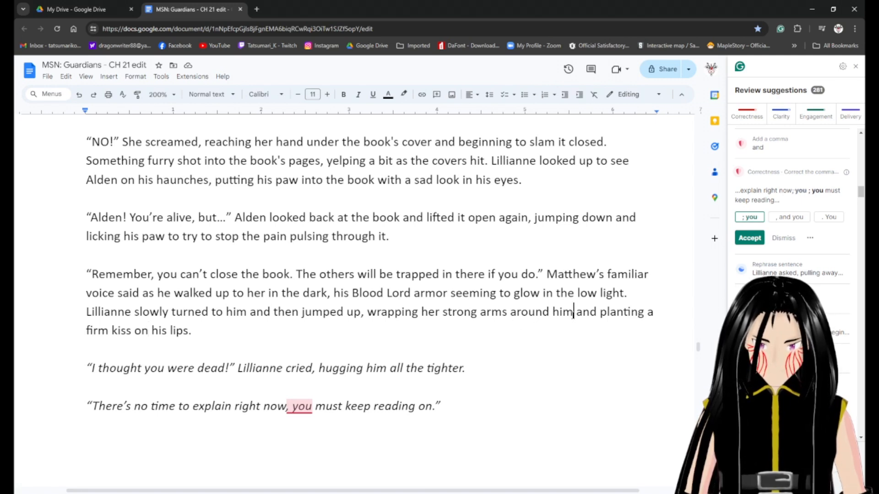
{"action": "type", "text": ","}
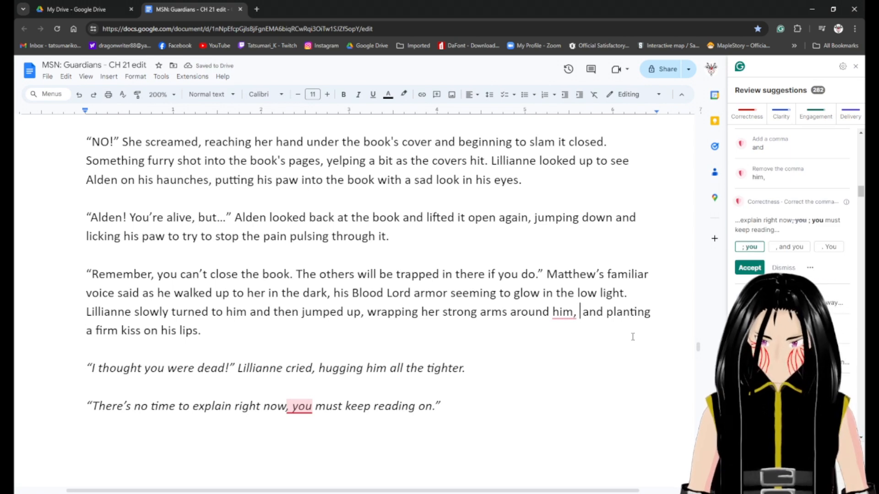
{"action": "key", "text": "BackSpace"}
{"action": "key", "text": "BackSpace"}
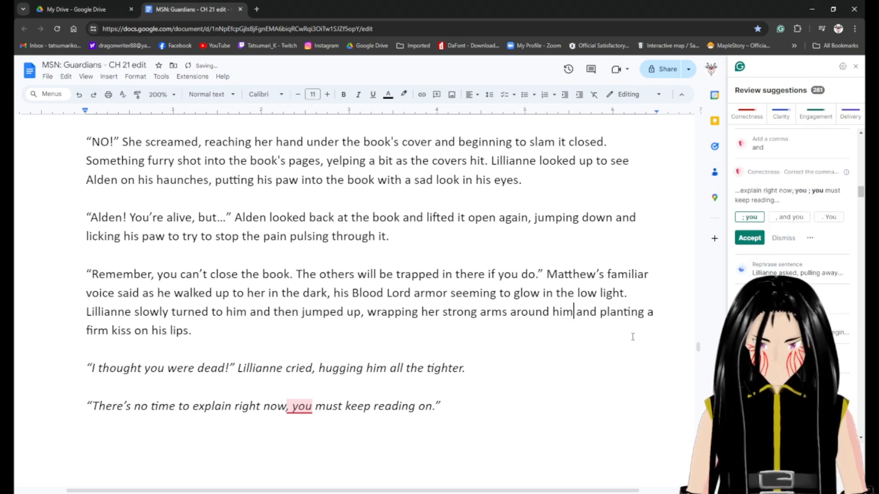
Replace "and" with "before" between "her strong arms around him" and "planting a firm kiss".
{"action": "key", "text": "ctrl+shift+Right"}
{"action": "key", "text": "BackSpace"}
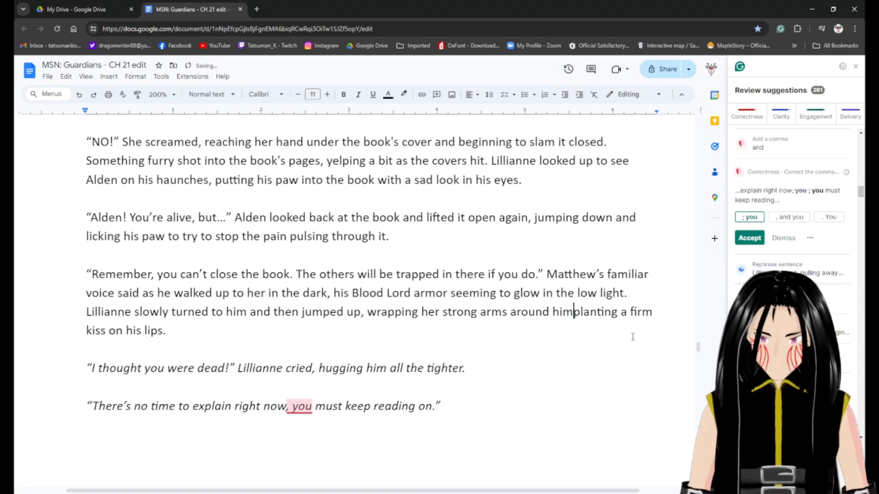
{"action": "type", "text": "before"}
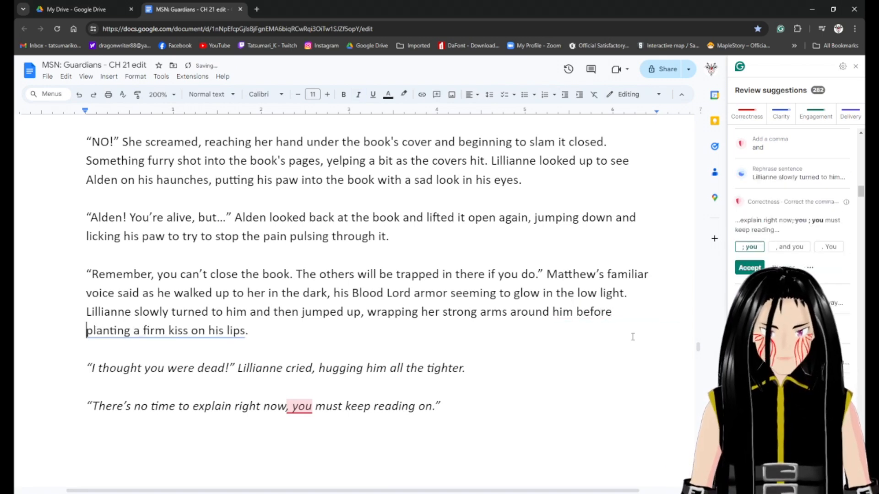
Apply the clarity rewrite that changes "planting a firm kiss on his lips" to "kissing his lips firmly".
{"action": "left_click", "coordinate": [165, 330]}
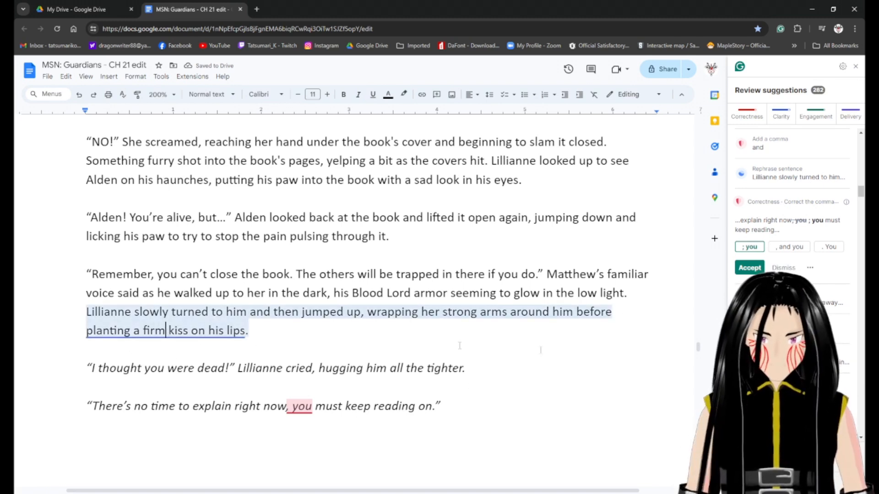
{"action": "left_click", "coordinate": [224, 331]}
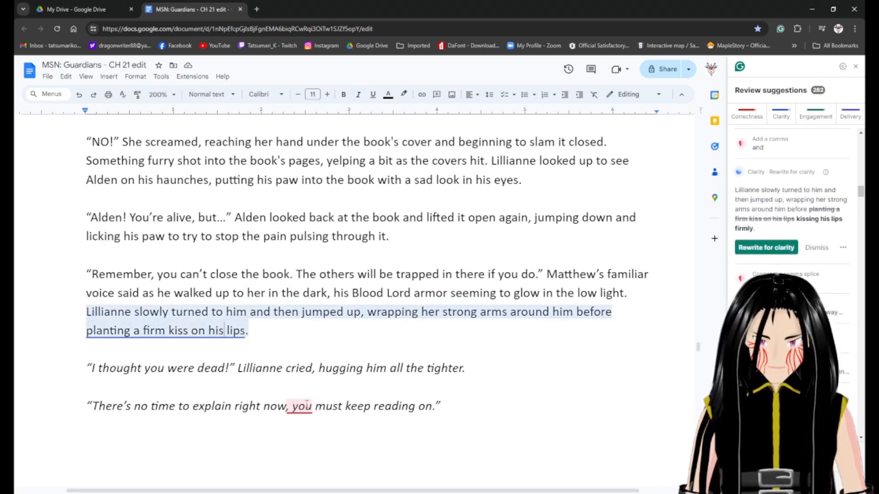
{"action": "left_click", "coordinate": [766, 248]}
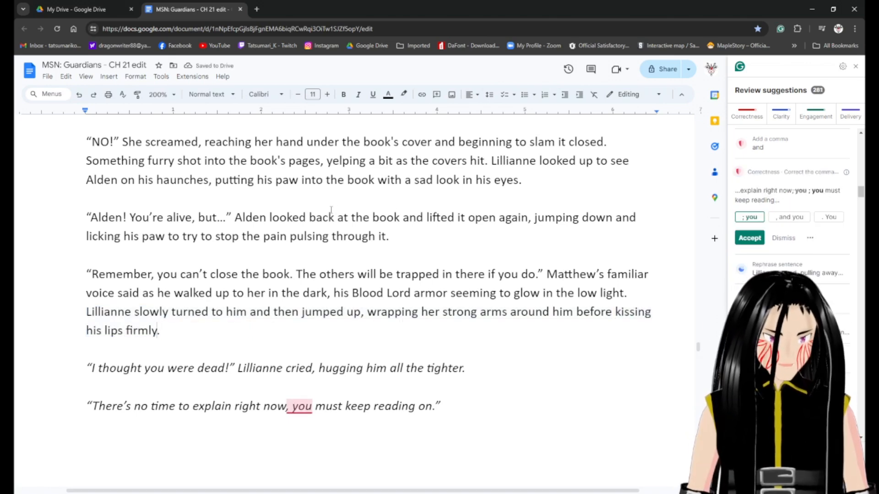
Replace the comma after "There's no time to explain right now" with a semicolon.
{"action": "scroll", "coordinate": [147, 312], "scroll_direction": "down", "scroll_amount": 3}
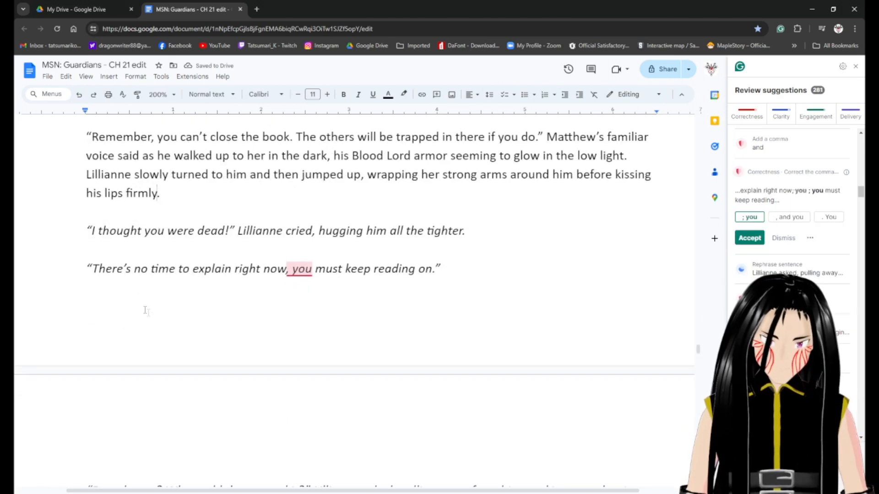
{"action": "left_click", "coordinate": [88, 232]}
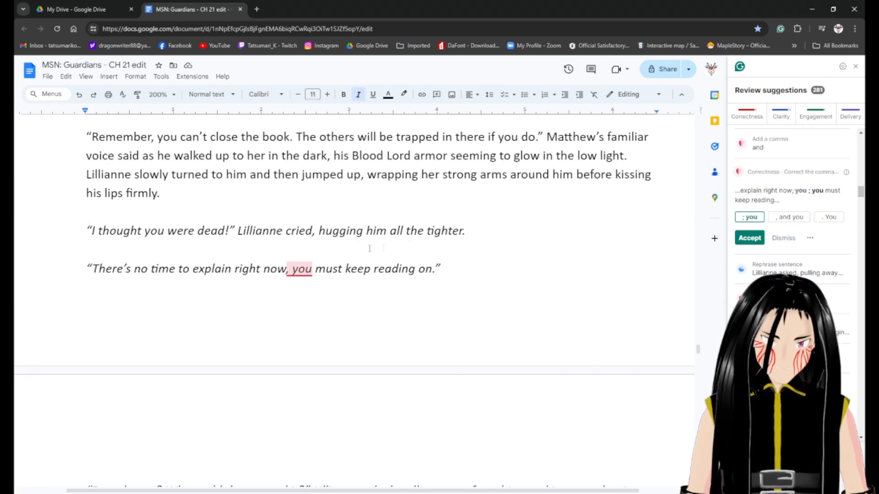
{"action": "left_click", "coordinate": [301, 270]}
{"action": "key", "text": "Left"}
{"action": "key", "text": "Left"}
{"action": "key", "text": "BackSpace"}
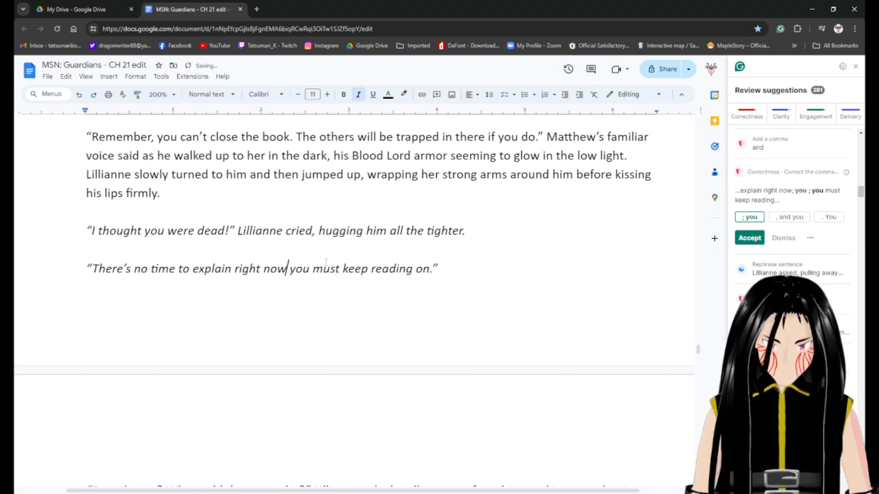
{"action": "type", "text": ";"}
Shorten "you must keep reading on" to "you must keep reading", keeping the closing period and quotation mark.
{"action": "key", "text": "End"}
{"action": "key", "text": "Left"}
{"action": "key", "text": "Left"}
{"action": "key", "text": "BackSpace"}
{"action": "key", "text": "BackSpace"}
{"action": "key", "text": "BackSpace"}
Tighten the sentence after "Why couldn't you read it?" to end "making sure it was indeed him standing there".
{"action": "scroll", "coordinate": [394, 373], "scroll_direction": "down", "scroll_amount": 4}
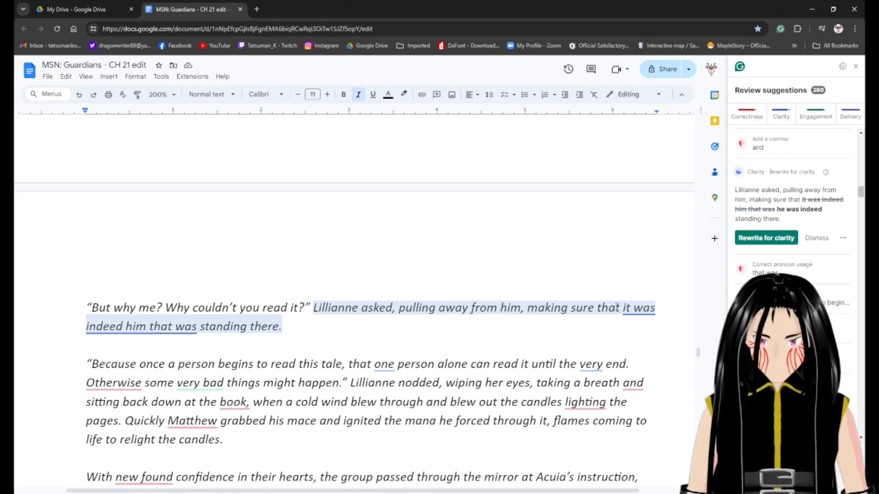
{"action": "double_click", "coordinate": [601, 311]}
{"action": "key", "text": "BackSpace"}
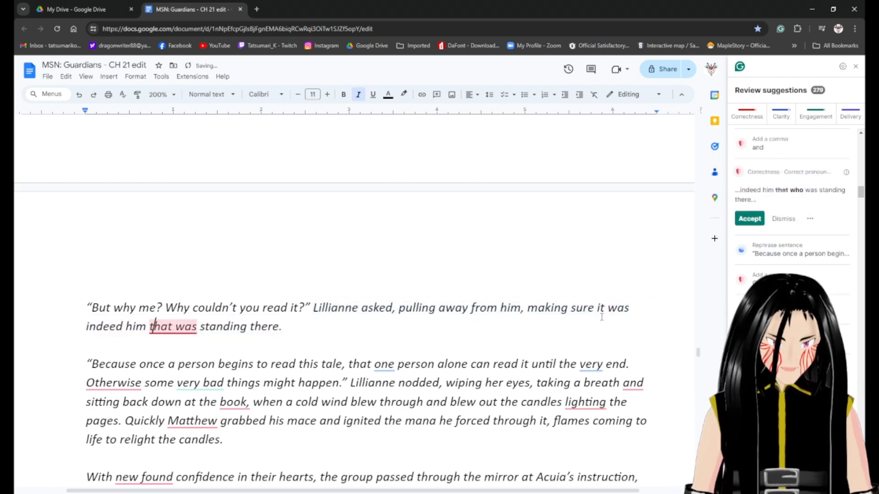
{"action": "key", "text": "ctrl+shift+Right"}
{"action": "key", "text": "ctrl+shift+Right"}
{"action": "key", "text": "BackSpace"}
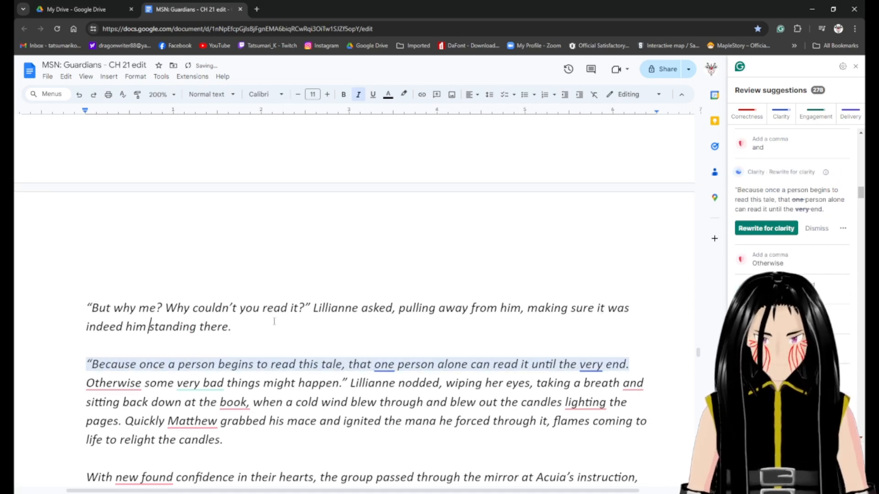
Remove the italic formatting from the dialogue passage running from "I thought you were dead!" through "life to relight the candles.".
{"action": "scroll", "coordinate": [274, 322], "scroll_direction": "down", "scroll_amount": 1}
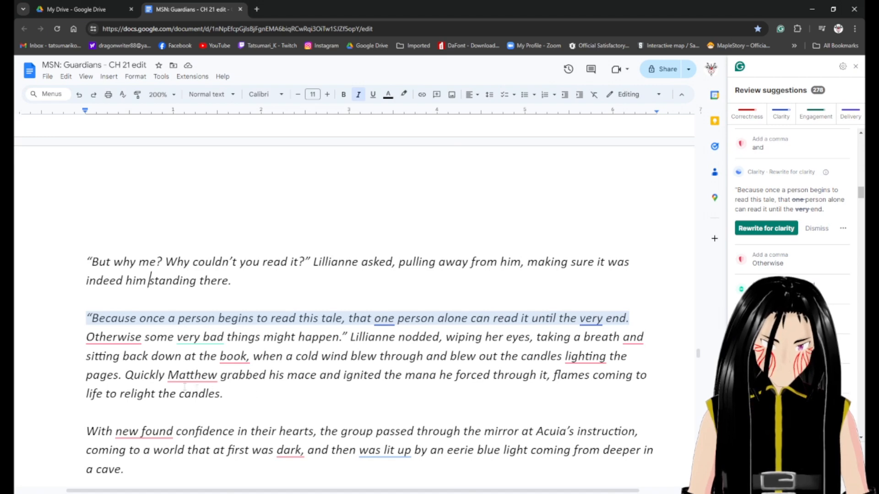
{"action": "left_click_drag", "start_coordinate": [228, 390], "coordinate": [88, 143]}
{"action": "key", "text": "ctrl+i"}
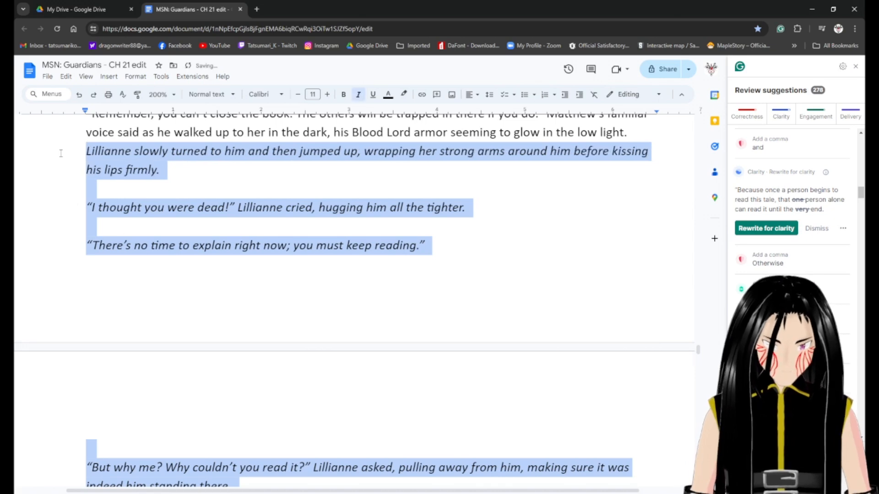
{"action": "key", "text": "ctrl+i"}
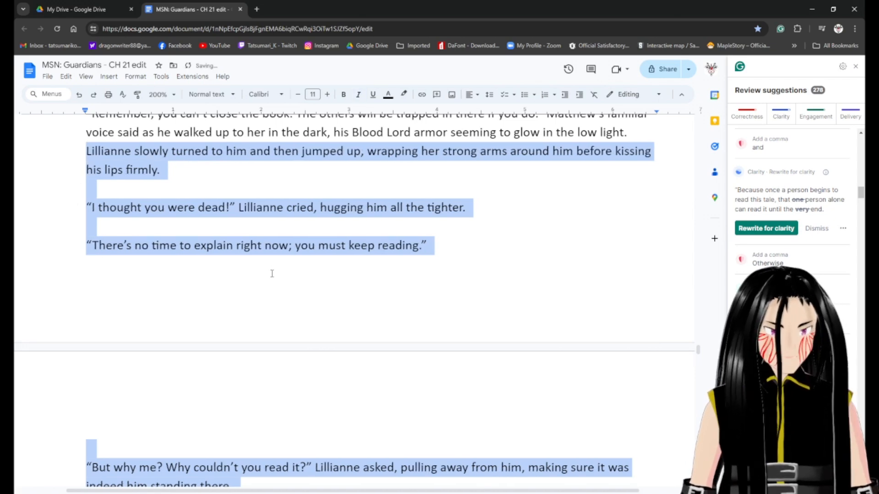
{"action": "scroll", "coordinate": [334, 221], "scroll_direction": "down", "scroll_amount": 4}
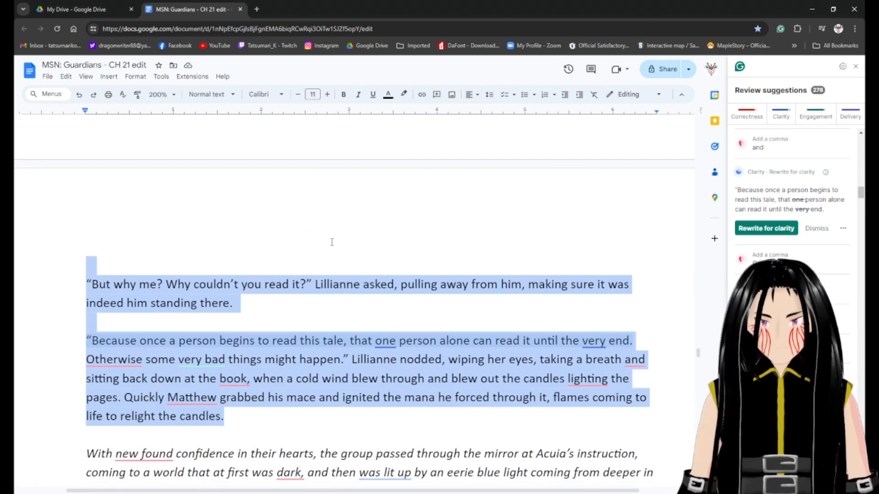
{"action": "left_click", "coordinate": [186, 283]}
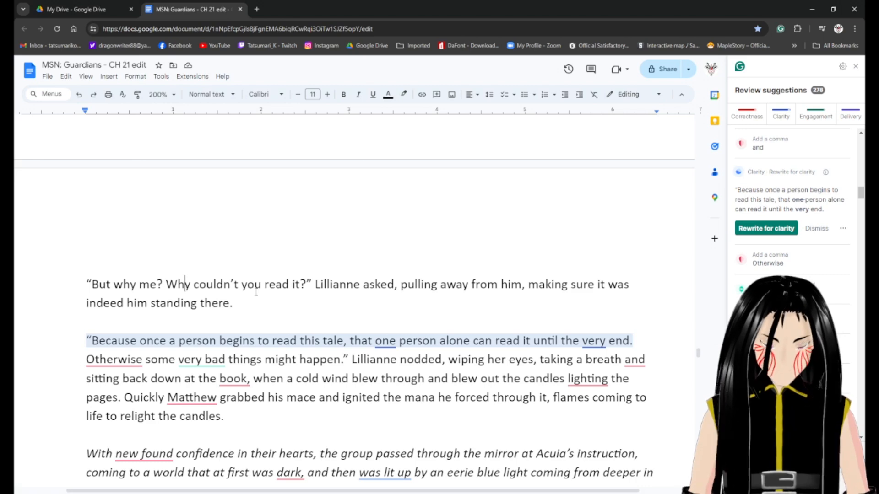
Replace "that one" with "only that" so the line reads "only that person alone can read it until the very end".
{"action": "scroll", "coordinate": [247, 303], "scroll_direction": "down", "scroll_amount": 1}
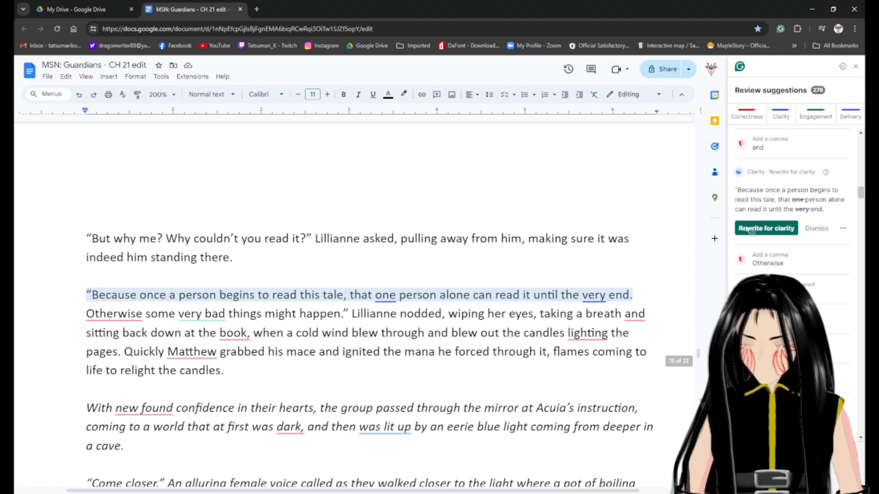
{"action": "left_click_drag", "start_coordinate": [399, 294], "coordinate": [352, 290]}
{"action": "type", "text": "only that"}
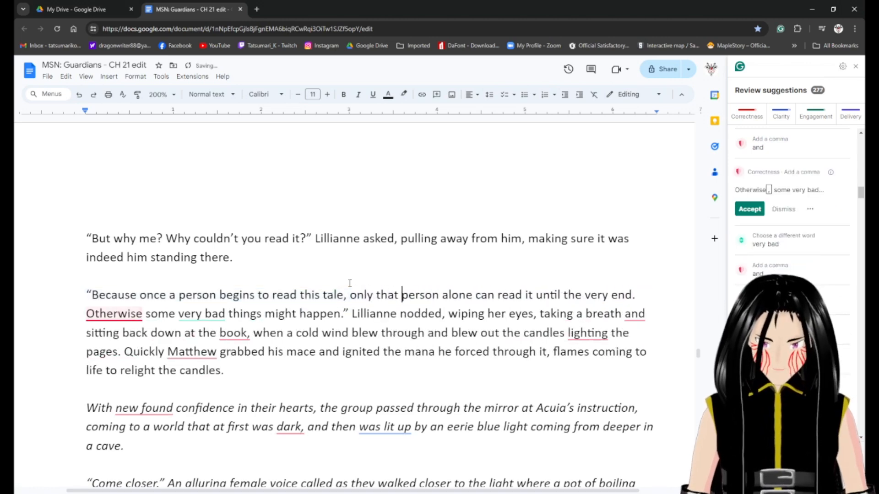
Remove "alone" and "very" so the line reads "only that person can read it until the end".
{"action": "key", "text": "Right"}
{"action": "key", "text": "Right"}
{"action": "key", "text": "Right"}
{"action": "key", "text": "Right"}
{"action": "key", "text": "Right"}
{"action": "key", "text": "Right"}
{"action": "key", "text": "Right"}
{"action": "key", "text": "Right"}
{"action": "key", "text": "Left"}
{"action": "key", "text": "ctrl+shift+Right"}
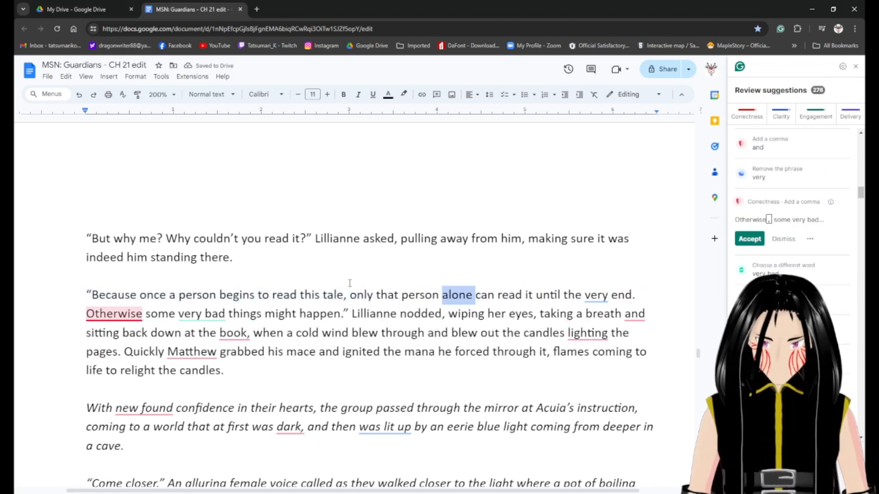
{"action": "key", "text": "BackSpace"}
{"action": "left_click", "coordinate": [563, 295]}
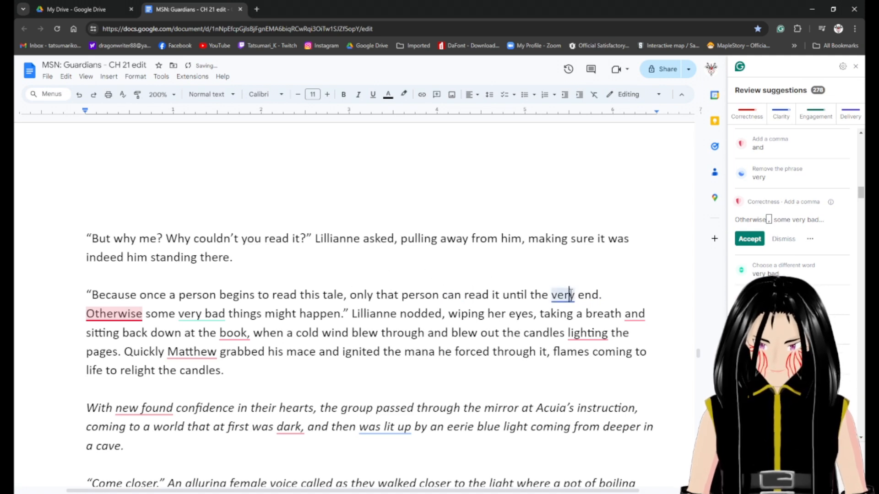
{"action": "left_click", "coordinate": [750, 209]}
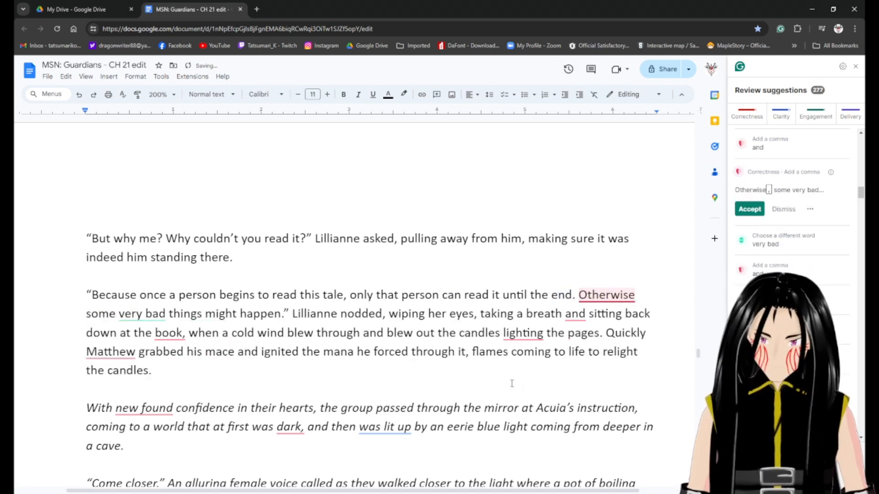
Accept the suggested comma after "Otherwise" and replace "very bad" with the suggested "terrible".
{"action": "key", "text": "Right"}
{"action": "key", "text": "Right"}
{"action": "key", "text": "Right"}
{"action": "key", "text": "Right"}
{"action": "key", "text": "Right"}
{"action": "key", "text": "Right"}
{"action": "key", "text": "Right"}
{"action": "key", "text": "Right"}
{"action": "key", "text": "Right"}
{"action": "key", "text": "Right"}
{"action": "left_click", "coordinate": [750, 209]}
{"action": "left_click", "coordinate": [145, 315]}
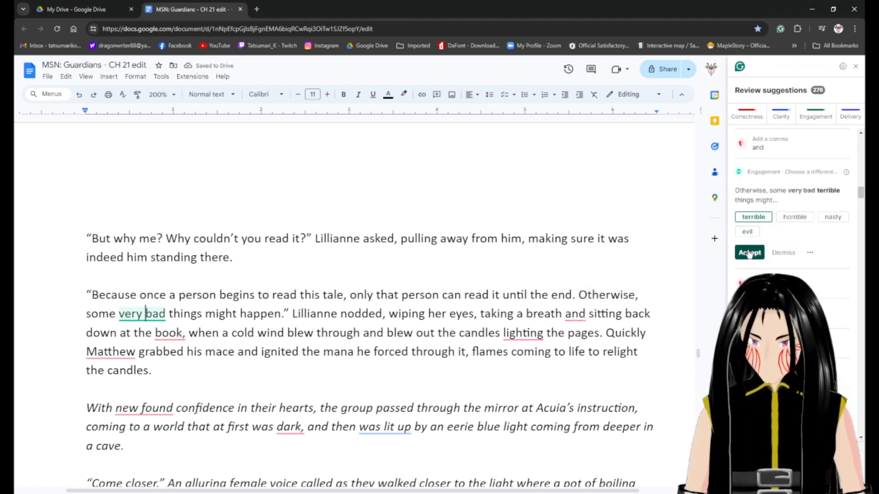
{"action": "left_click", "coordinate": [749, 253]}
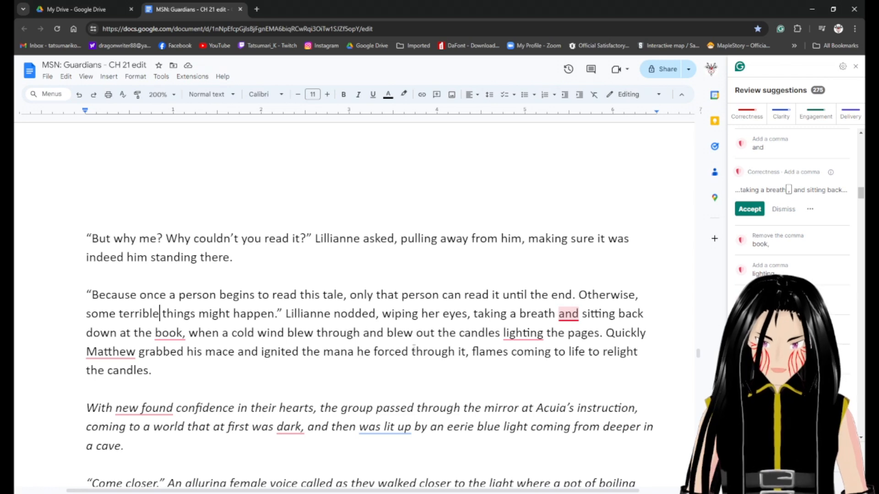
Add a comma after "taking a breath" and accept removing the comma after "book".
{"action": "left_click", "coordinate": [558, 314]}
{"action": "type", "text": ","}
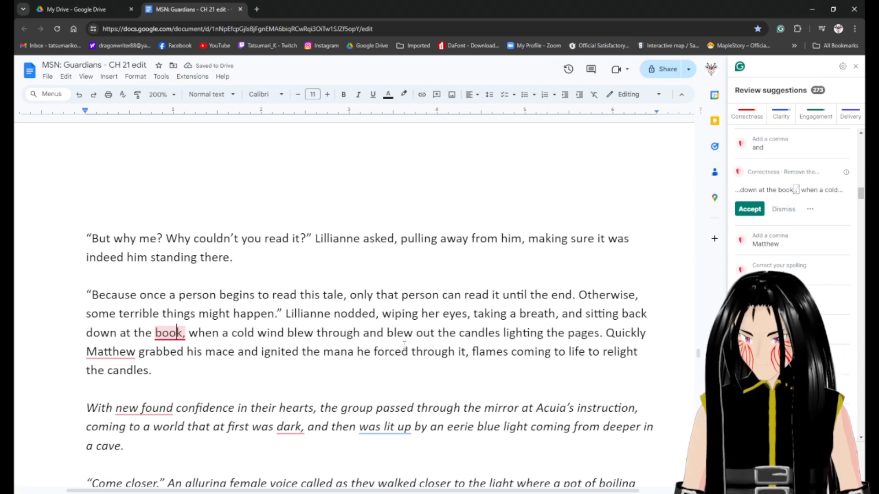
{"action": "left_click", "coordinate": [749, 209]}
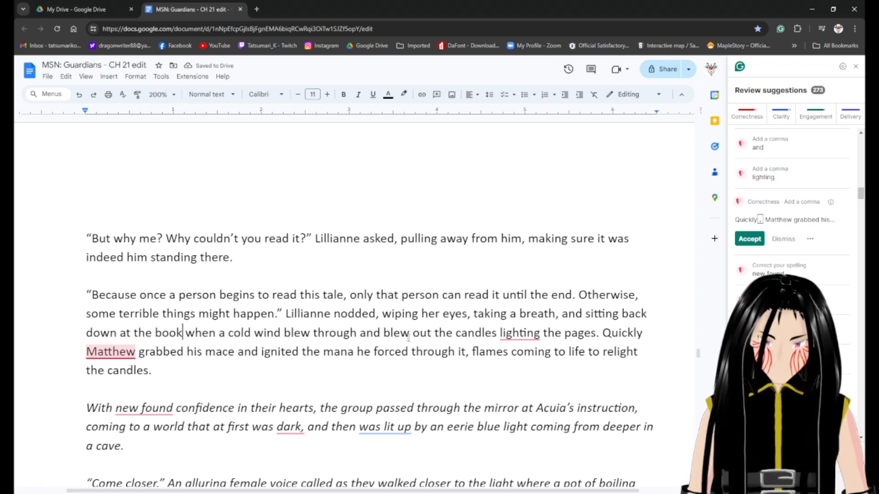
Delete "through and" with the repeated "blew" so the phrase reads "a cold wind blew out the candles".
{"action": "left_click_drag", "start_coordinate": [380, 333], "coordinate": [312, 333]}
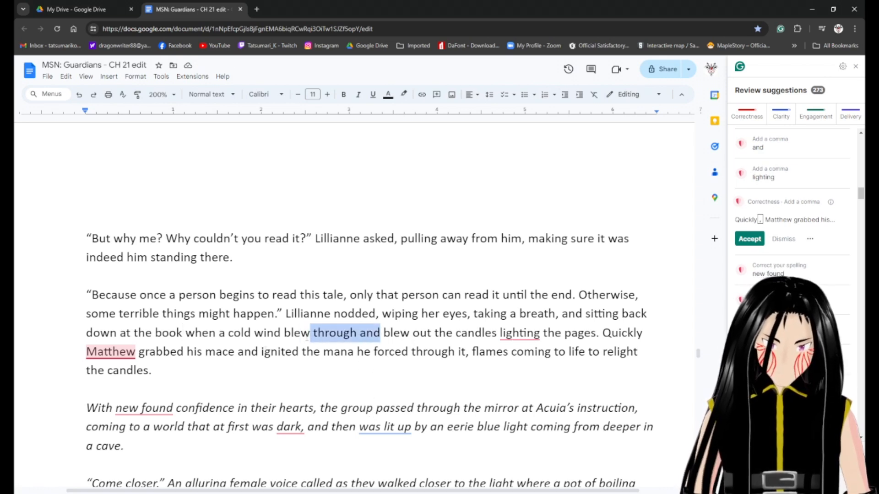
{"action": "key", "text": "BackSpace"}
{"action": "key", "text": "Delete"}
{"action": "key", "text": "Delete"}
{"action": "key", "text": "Delete"}
{"action": "key", "text": "Delete"}
{"action": "key", "text": "Delete"}
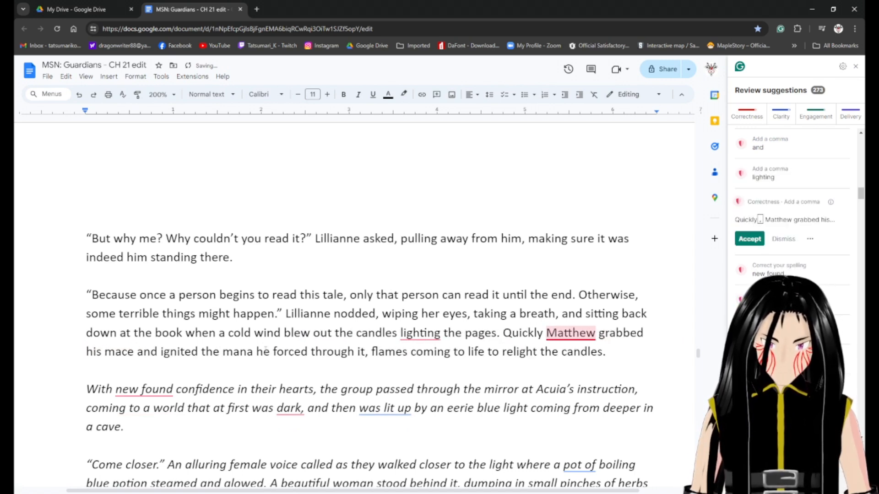
Replace "lighting the pages" after "candles" with "providing light", keeping the closing period.
{"action": "key", "text": "ctrl+Right"}
{"action": "key", "text": "ctrl+Right"}
{"action": "key", "text": "ctrl+Right"}
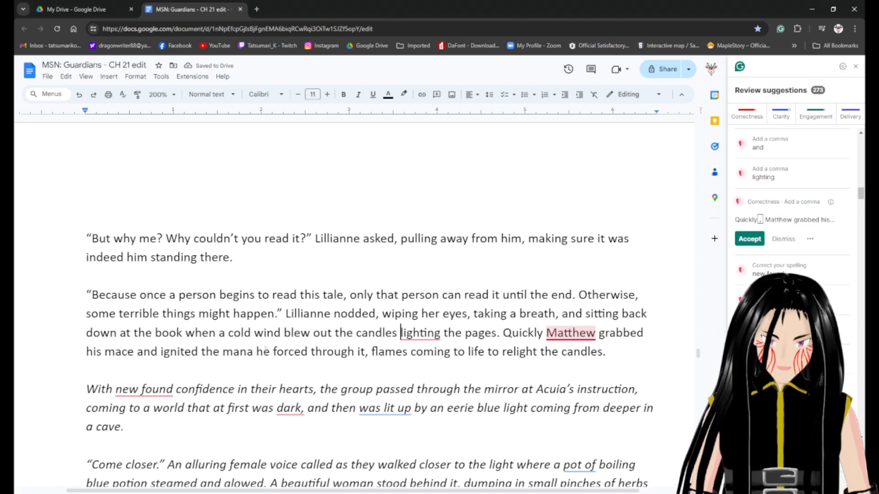
{"action": "key", "text": "ctrl+shift+Right"}
{"action": "key", "text": "ctrl+shift+Right"}
{"action": "key", "text": "ctrl+shift+Right"}
{"action": "type", "text": "providing light"}
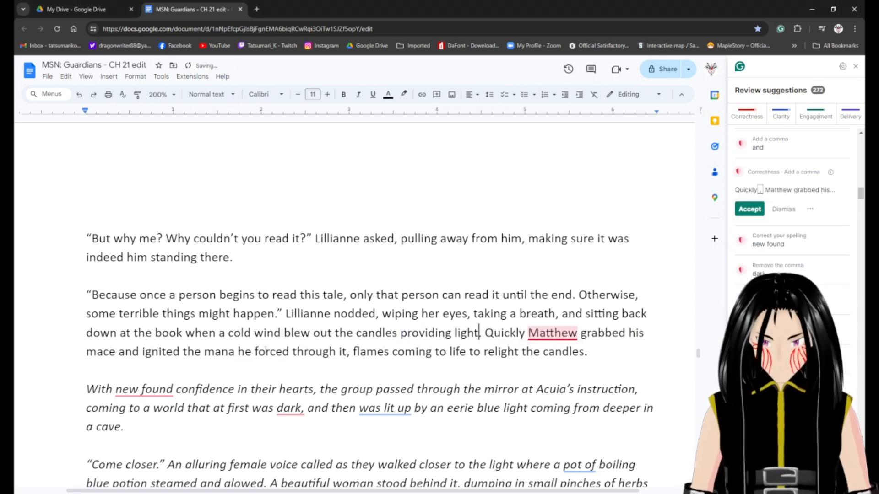
Delete "Quickly" from the start of the sentence about grabbing the mace.
{"action": "key", "text": "Right"}
{"action": "key", "text": "Right"}
{"action": "key", "text": "Right"}
{"action": "key", "text": "Right"}
{"action": "key", "text": "Right"}
{"action": "key", "text": "Right"}
{"action": "key", "text": "Right"}
{"action": "key", "text": "Right"}
{"action": "key", "text": "Right"}
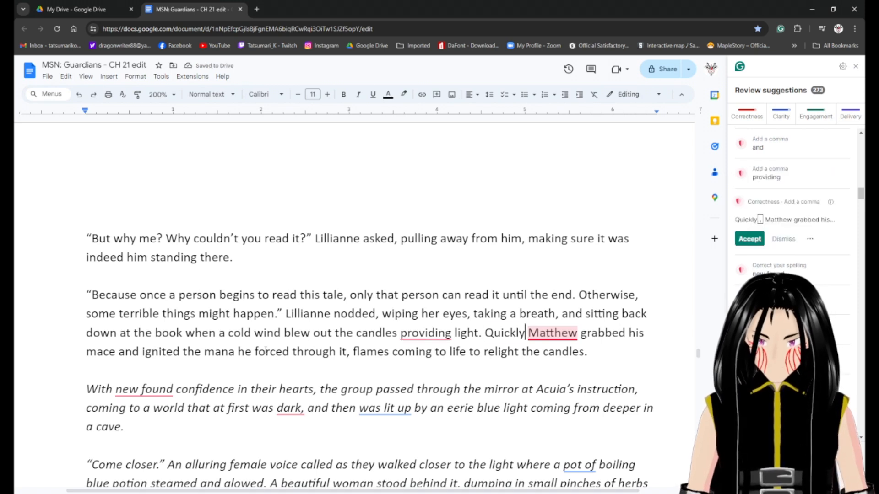
{"action": "key", "text": "ctrl+shift+Left"}
{"action": "key", "text": "Delete"}
{"action": "key", "text": "Delete"}
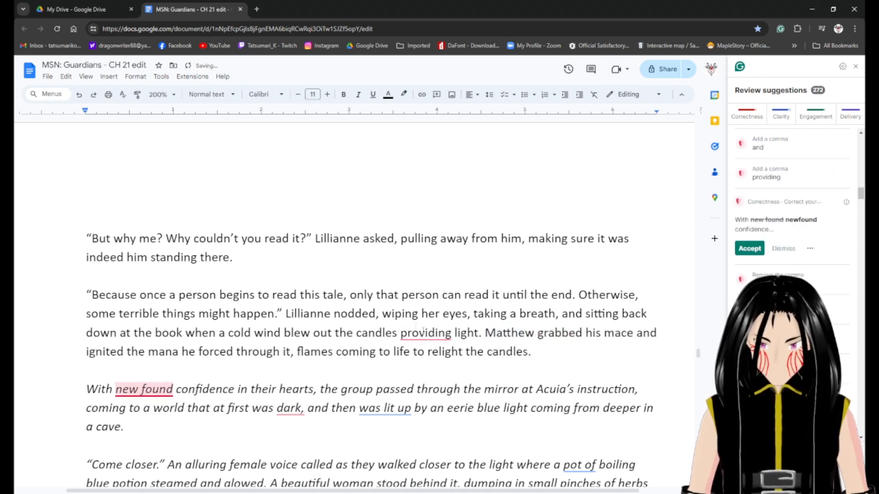
{"action": "left_click", "coordinate": [428, 332]}
{"action": "left_click", "coordinate": [749, 211]}
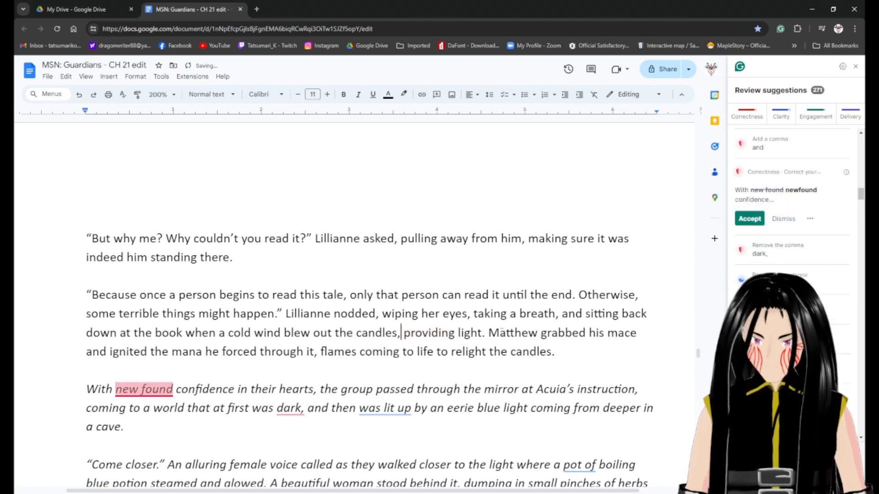
{"action": "key", "text": "ctrl+z"}
Insert "reading" before "light" so the phrase ends "the candles providing reading light".
{"action": "left_click", "coordinate": [441, 333]}
{"action": "key", "text": "Right"}
{"action": "key", "text": "Right"}
{"action": "type", "text": "reading"}
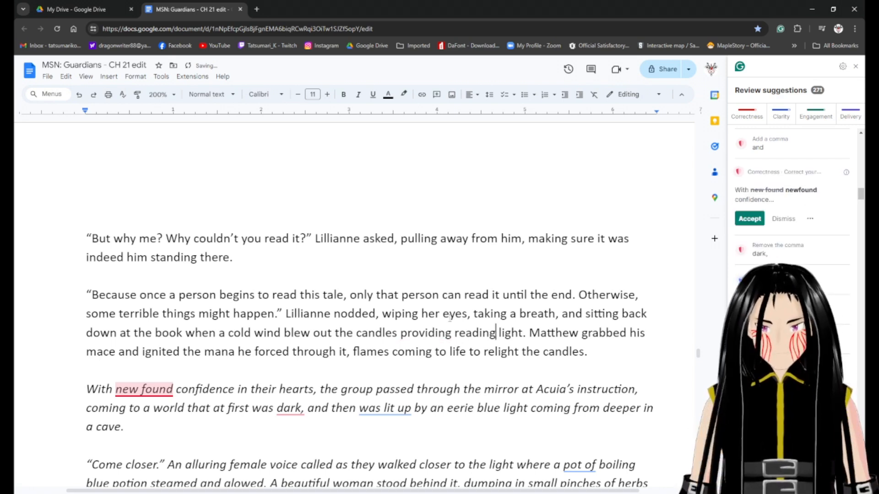
{"action": "left_click", "coordinate": [435, 332]}
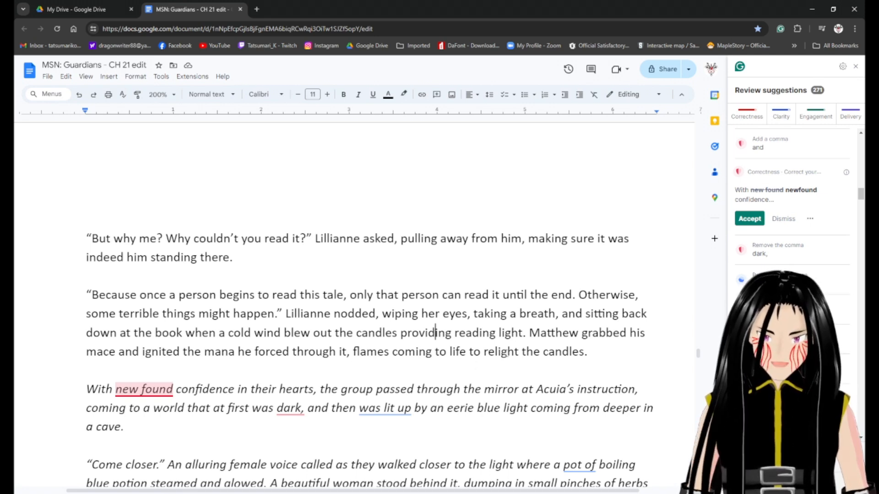
Replace "flames coming to life to relight the candles" with "relighting the candles with it".
{"action": "left_click_drag", "start_coordinate": [352, 351], "coordinate": [585, 350]}
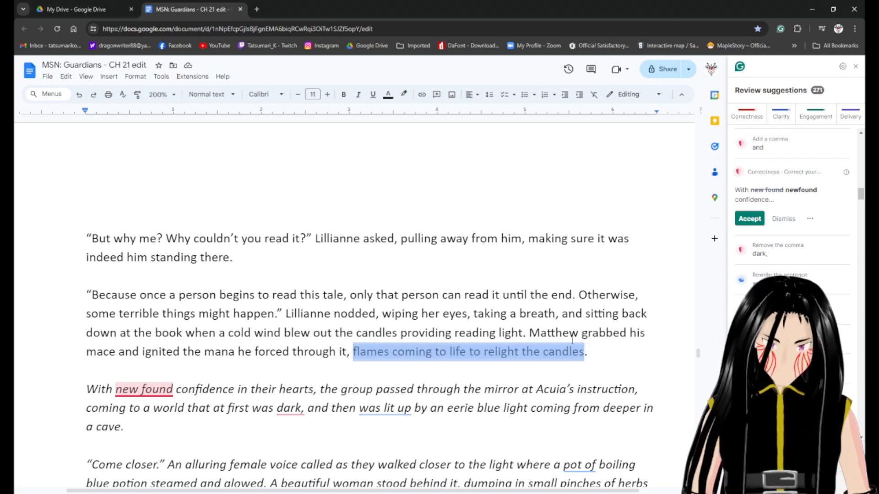
{"action": "type", "text": "relighting the"}
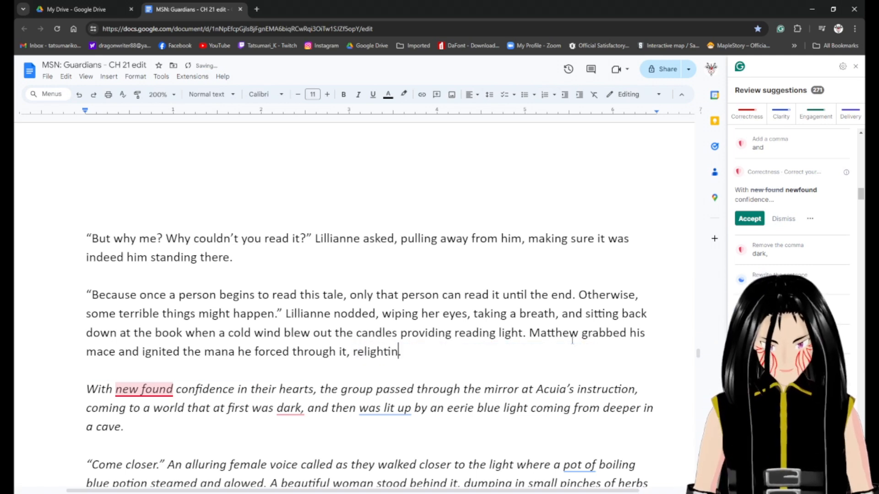
{"action": "type", "text": " candles w"}
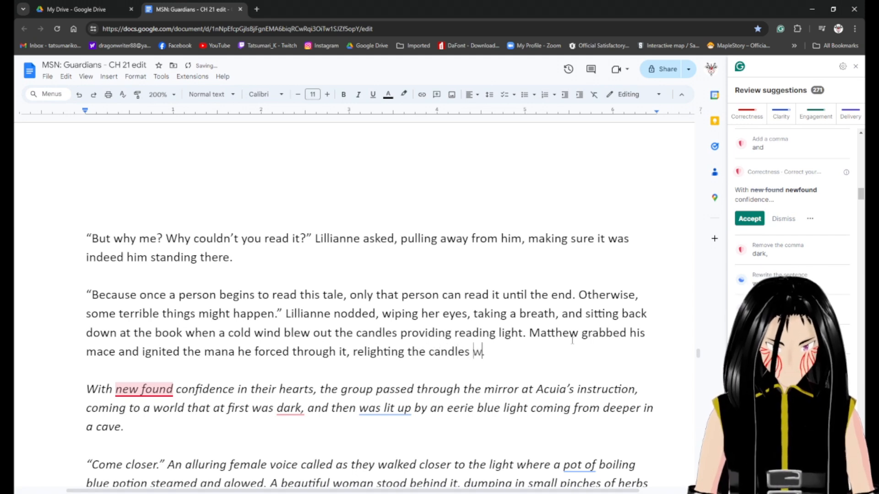
{"action": "type", "text": "ith it"}
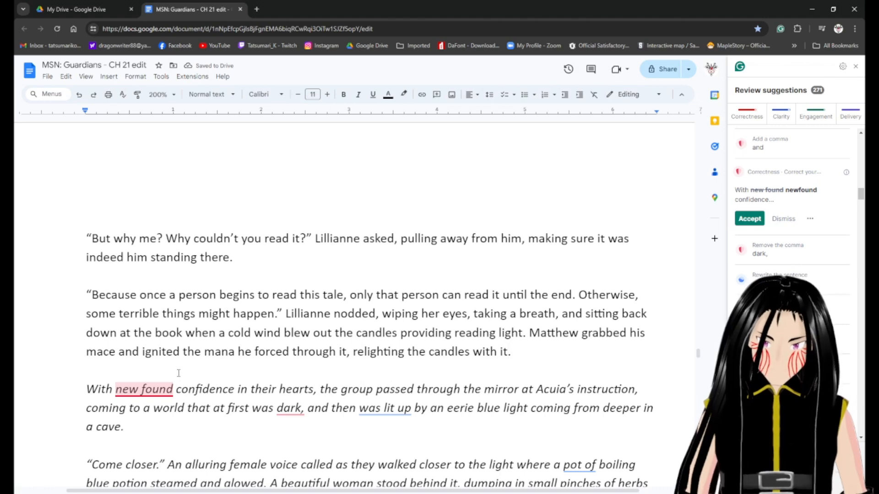
Accept the spelling correction from "new found" to "newfound" at the start of the italic passage.
{"action": "scroll", "coordinate": [179, 372], "scroll_direction": "down", "scroll_amount": 3}
{"action": "left_click", "coordinate": [154, 252]}
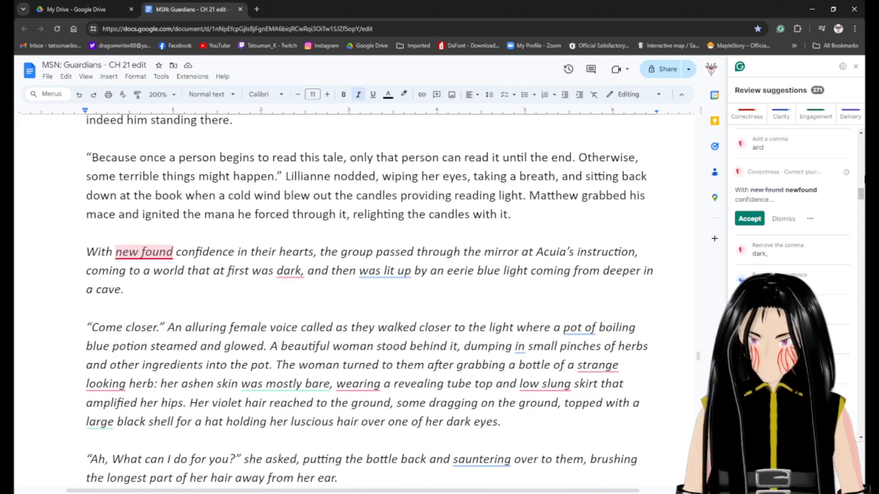
{"action": "left_click", "coordinate": [756, 220]}
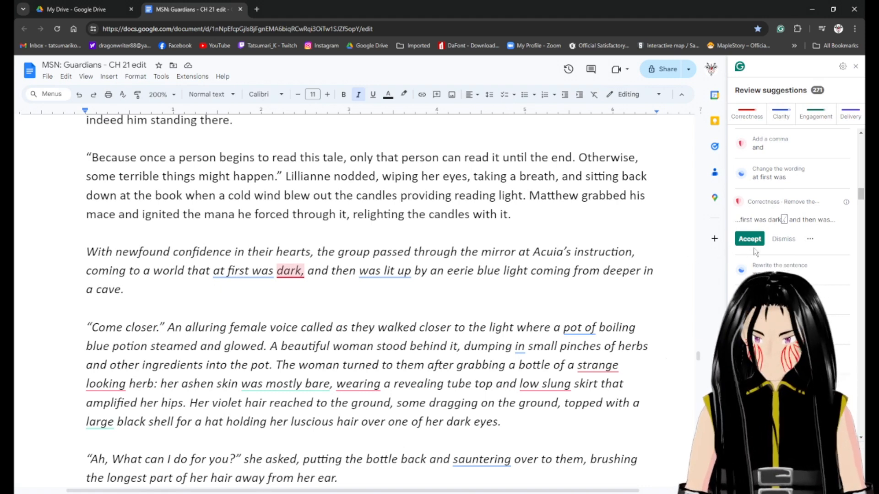
Accept replacing "at first was" with "was initially" and removing the comma after "dark".
{"action": "left_click", "coordinate": [254, 271]}
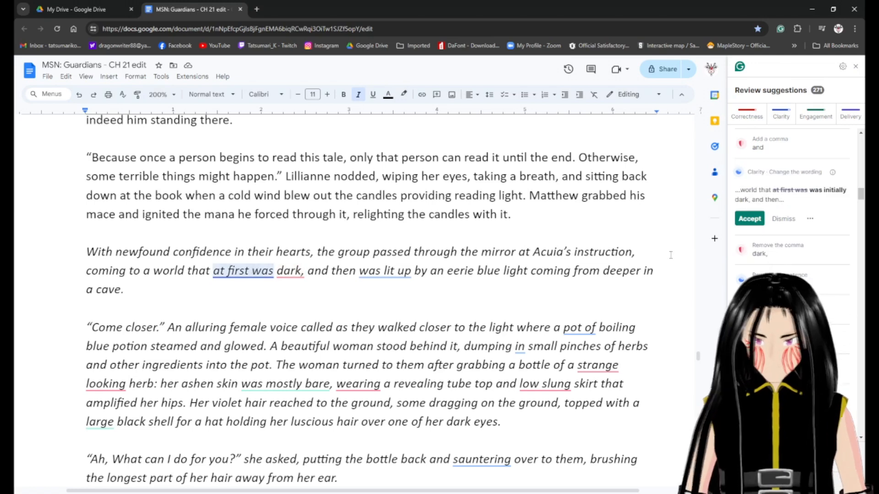
{"action": "left_click", "coordinate": [750, 218]}
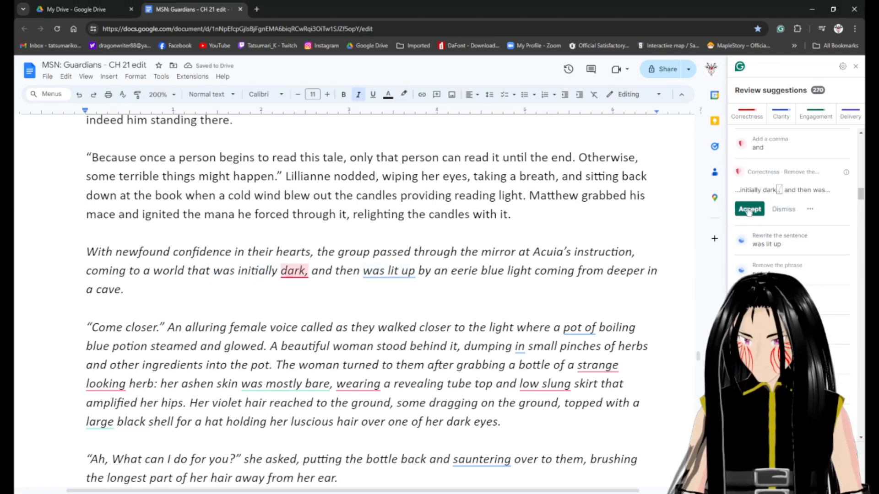
{"action": "left_click", "coordinate": [749, 210]}
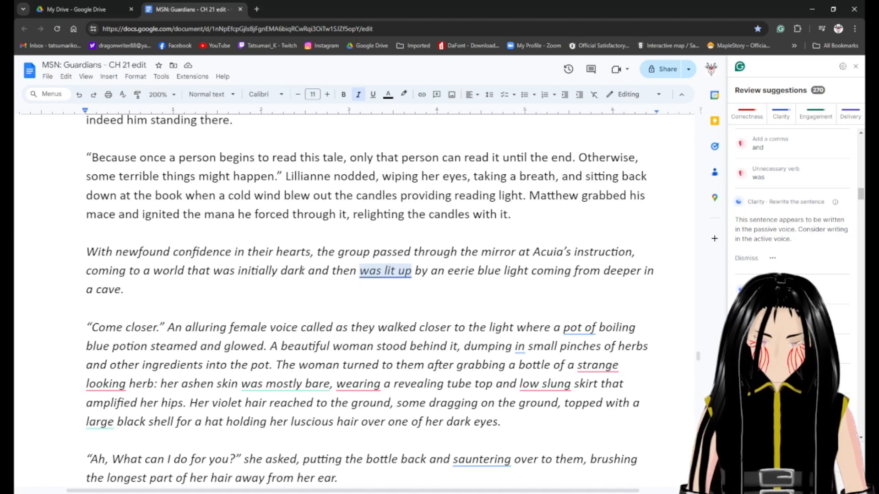
Replace "was lit up" with "brightened" so the text reads "initially dark and then brightened by an eerie blue light".
{"action": "key", "text": "ctrl+shift+Left"}
{"action": "key", "text": "ctrl+shift+Left"}
{"action": "key", "text": "ctrl+shift+Left"}
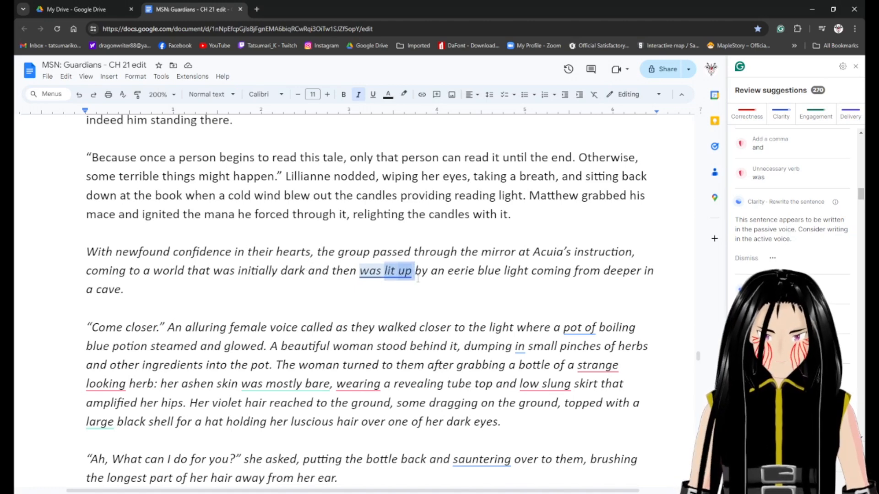
{"action": "key", "text": "BackSpace"}
{"action": "type", "text": "brightendf"}
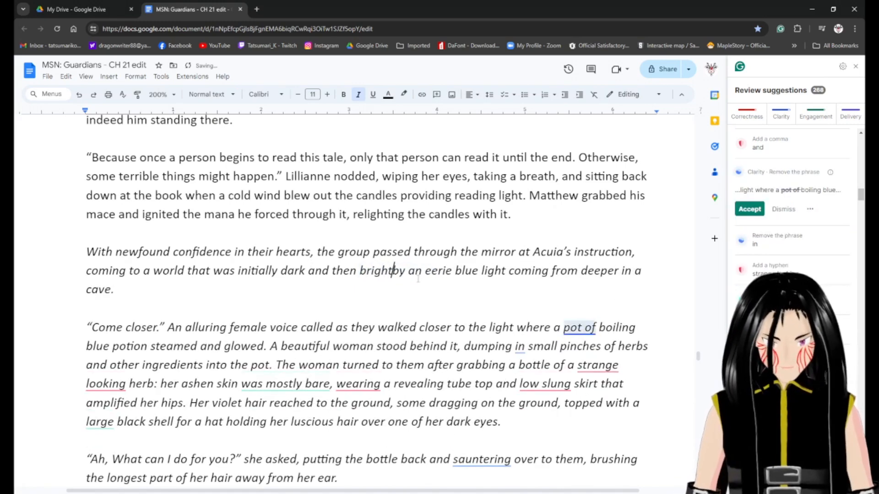
{"action": "key", "text": "BackSpace"}
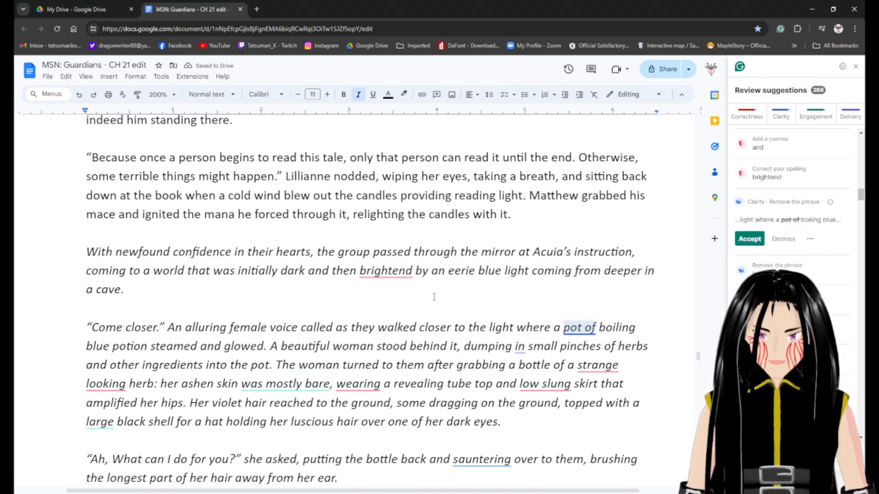
{"action": "left_click", "coordinate": [382, 270]}
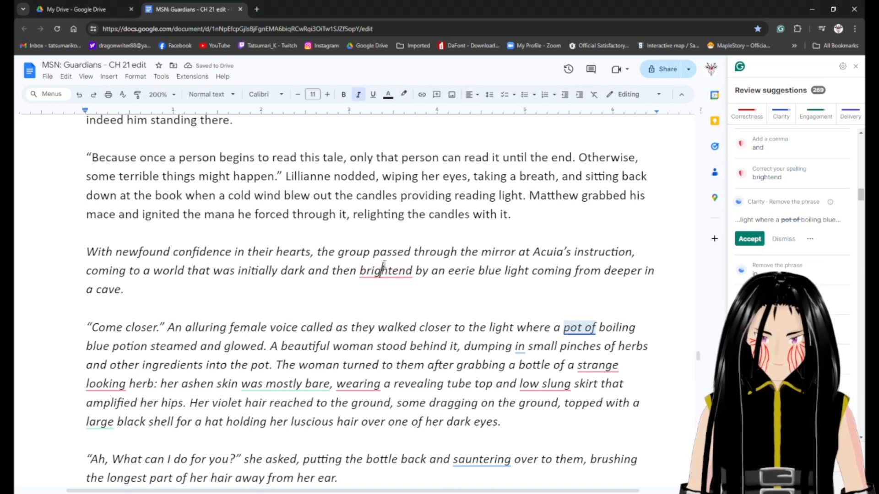
{"action": "left_click", "coordinate": [759, 217]}
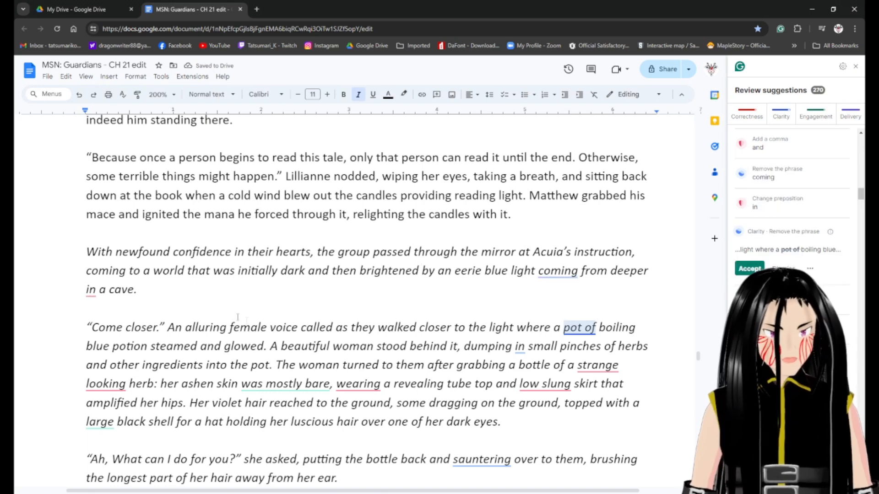
Cut "as they walked closer to the light where" and end the sentence with a period after "An alluring female voice called".
{"action": "scroll", "coordinate": [264, 322], "scroll_direction": "down", "scroll_amount": 3}
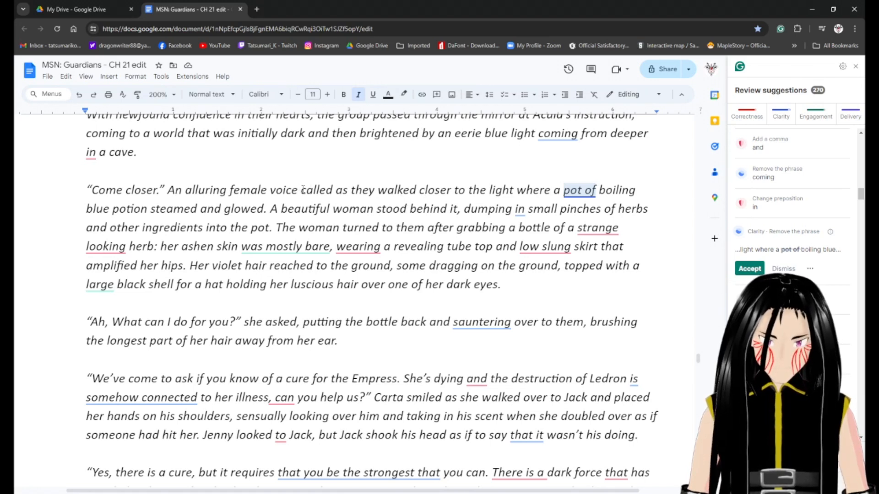
{"action": "left_click_drag", "start_coordinate": [333, 190], "coordinate": [555, 190]}
{"action": "key", "text": "BackSpace"}
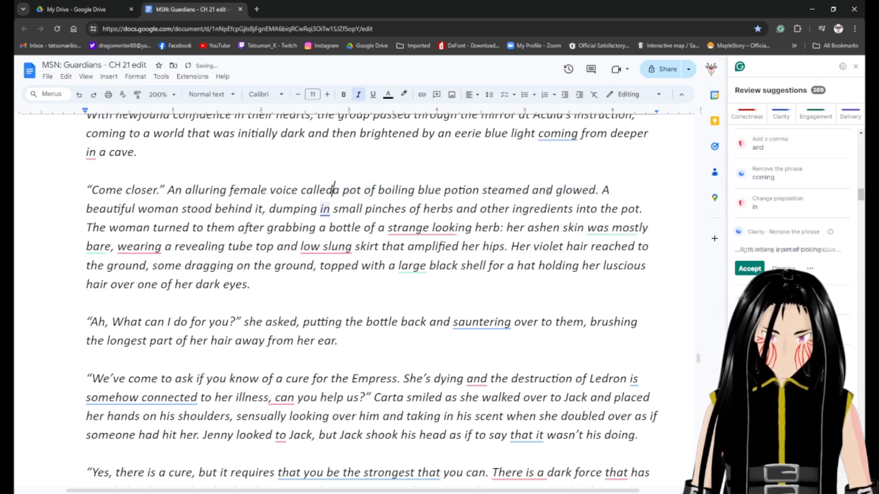
{"action": "type", "text": "."}
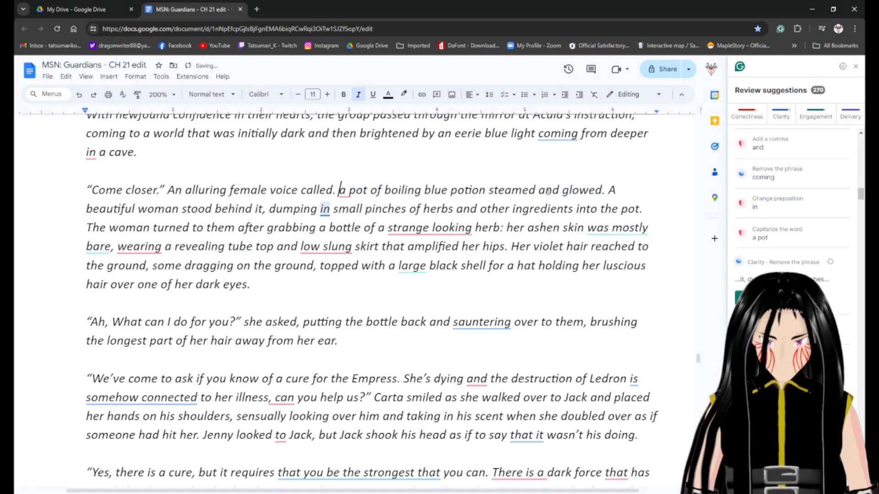
{"action": "key", "text": "ctrl+z"}
{"action": "key", "text": "BackSpace"}
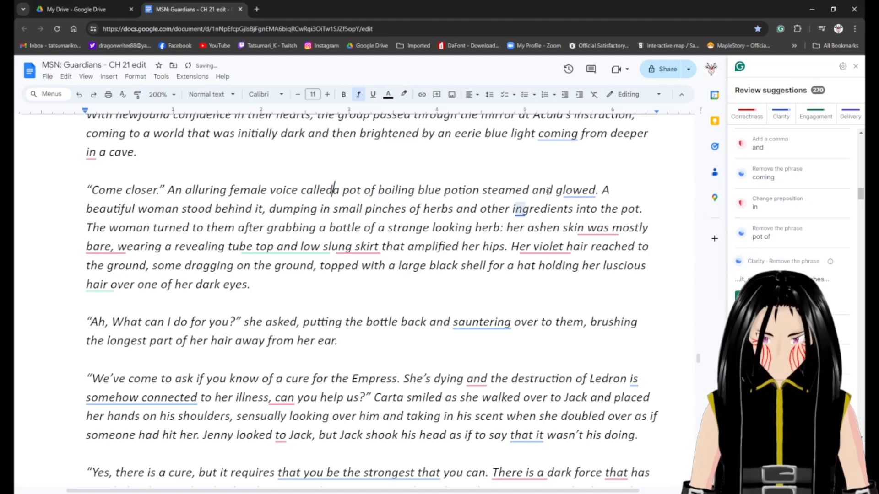
{"action": "type", "text": ". "}
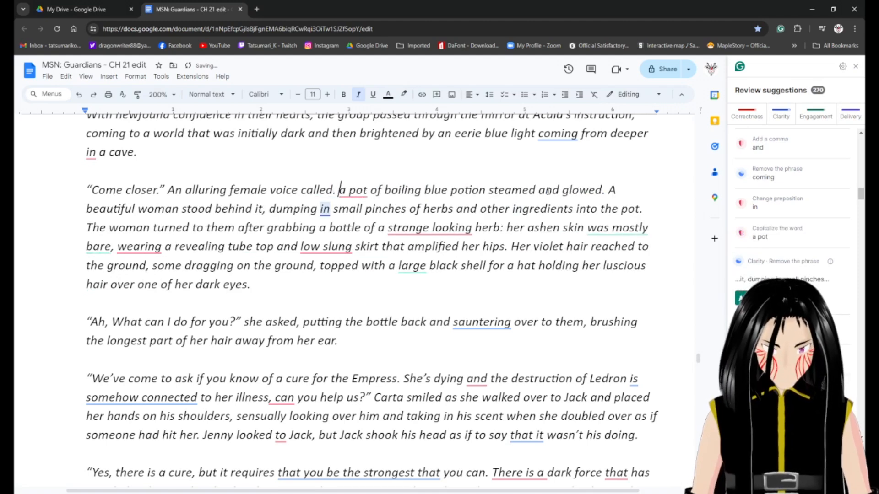
Insert "Almost as if being pulled in, they approached" before "a pot of boiling blue potion".
{"action": "type", "text": "Almost as "}
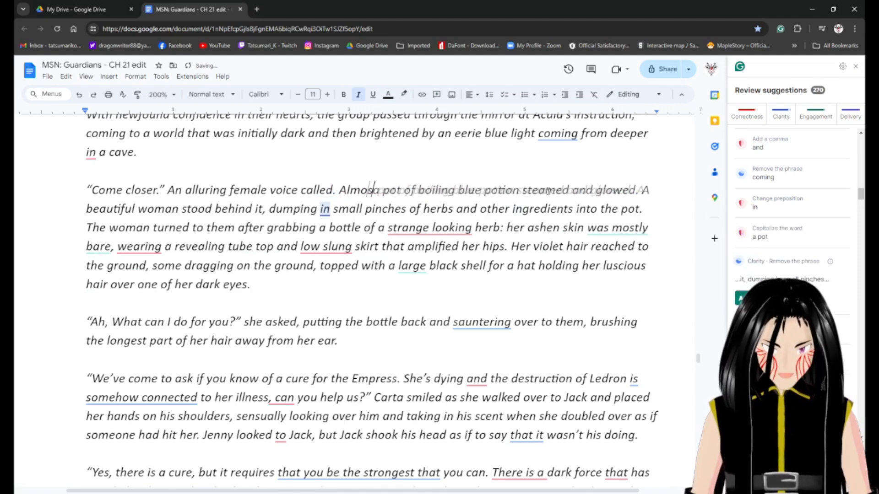
{"action": "type", "text": "if being pull"}
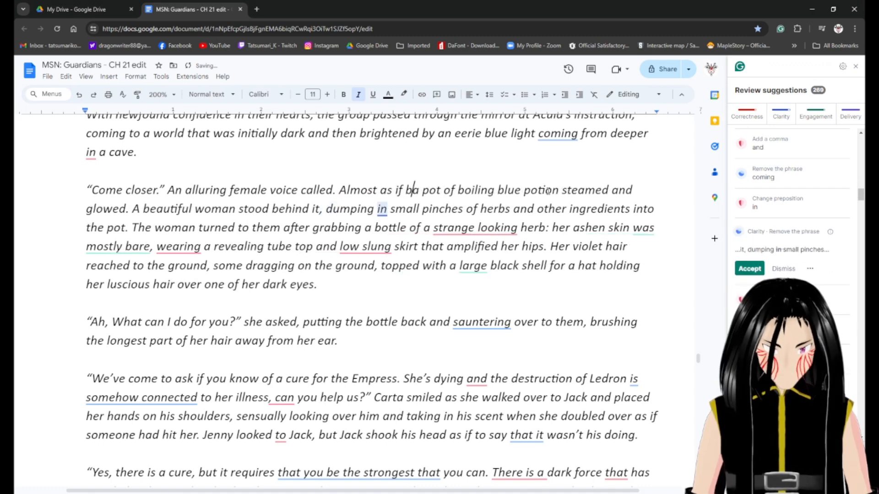
{"action": "type", "text": "ed in, "}
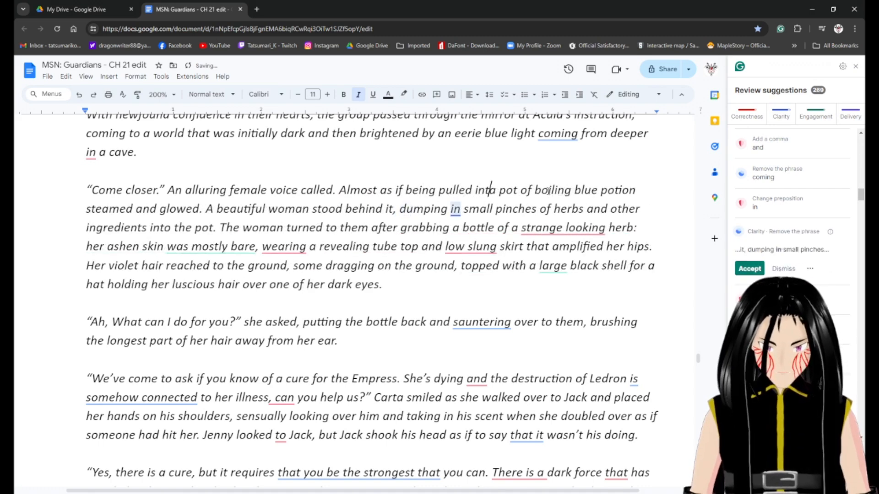
{"action": "type", "text": "they approache"}
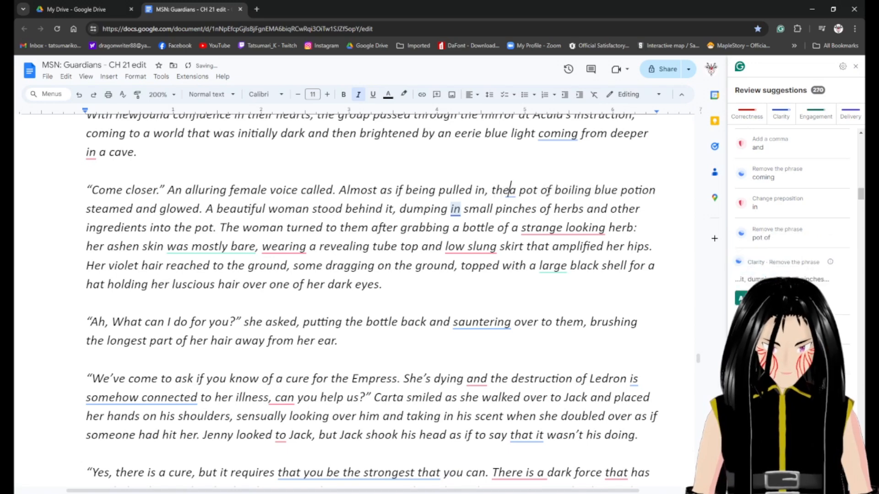
{"action": "type", "text": "d"}
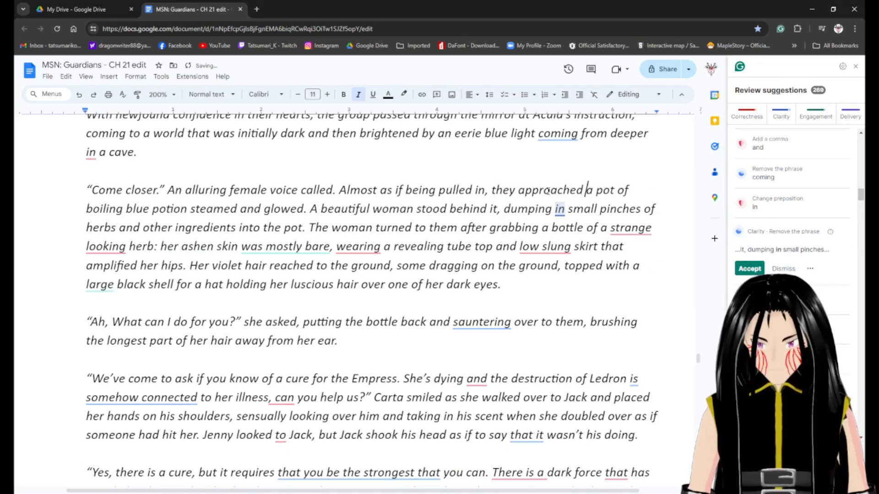
Delete "steamed and glowed" so the sentence ends after "boiling blue potion".
{"action": "left_click", "coordinate": [191, 209]}
{"action": "left_click_drag", "start_coordinate": [191, 208], "coordinate": [303, 208]}
{"action": "key", "text": "BackSpace"}
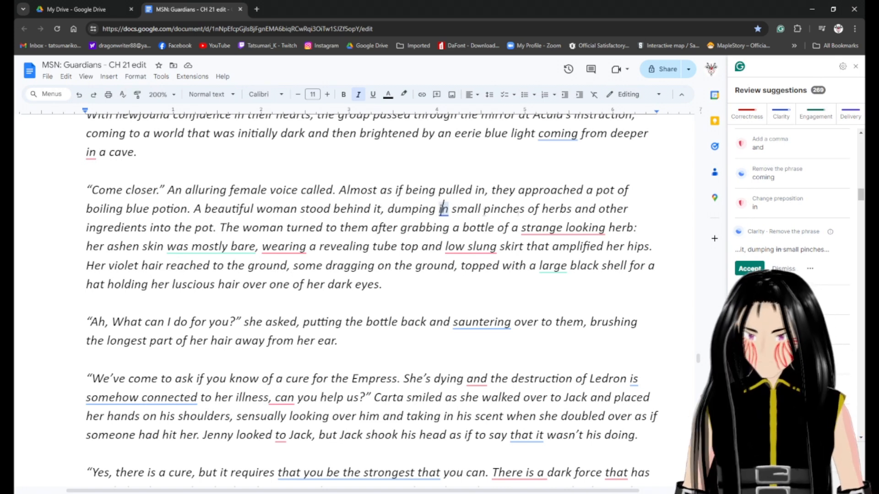
Accept removing "in" after "dumping" and hyphenating "strange-looking" before "herb".
{"action": "left_click", "coordinate": [760, 267]}
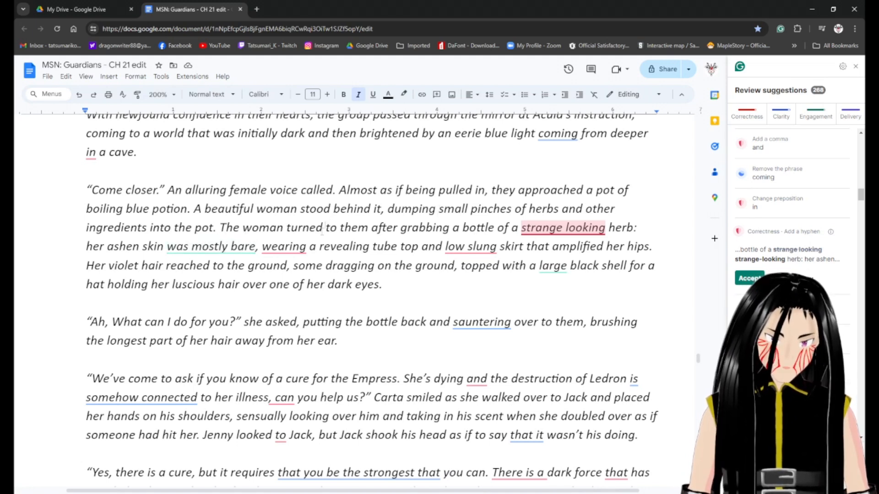
{"action": "left_click", "coordinate": [557, 228]}
{"action": "left_click", "coordinate": [749, 277]}
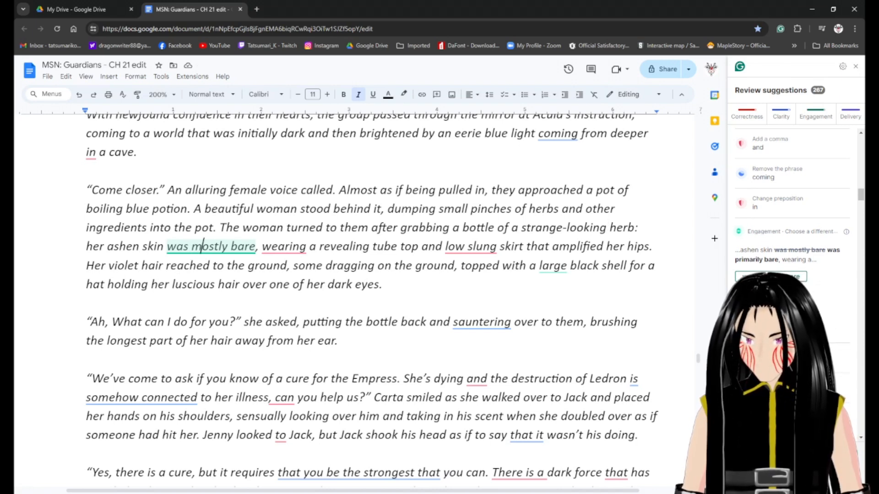
Accept the wording and word-order suggestions so the description reads "her ashen skin was mainly bare".
{"action": "left_click", "coordinate": [764, 294]}
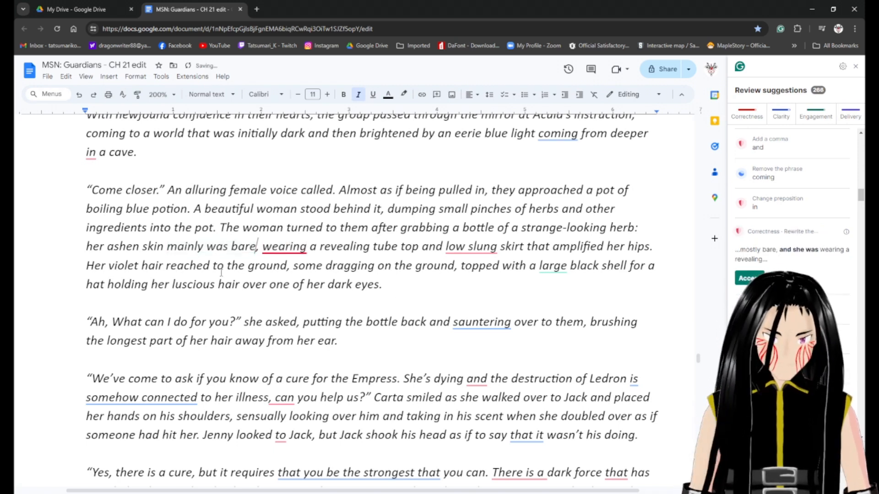
{"action": "left_click", "coordinate": [188, 247]}
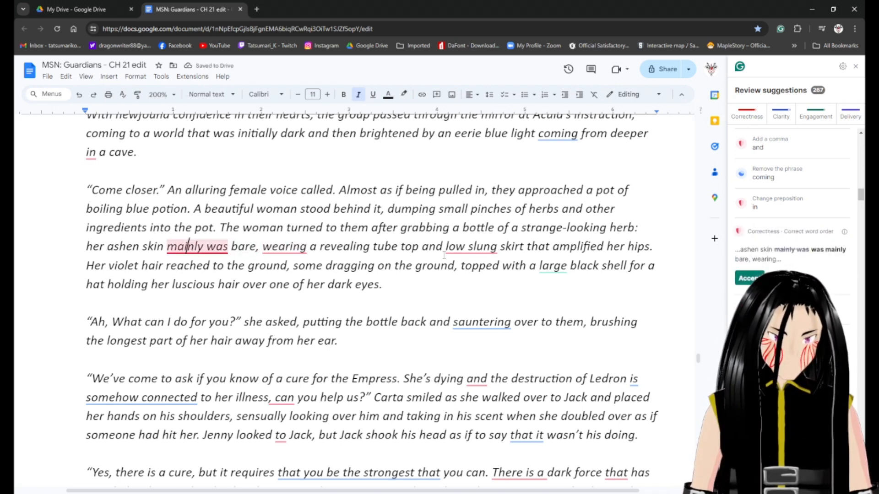
{"action": "left_click", "coordinate": [749, 277]}
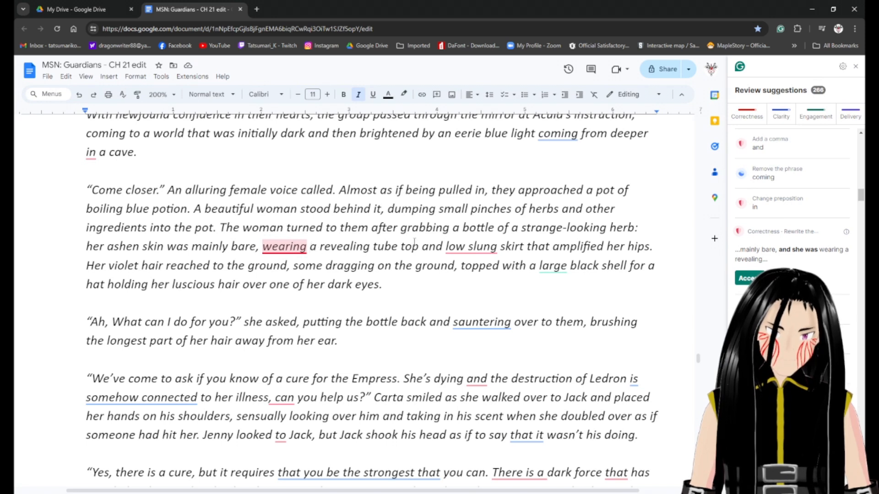
Delete the article "a" before "revealing tube top".
{"action": "key", "text": "Delete"}
{"action": "key", "text": "Delete"}
{"action": "key", "text": "Left"}
{"action": "key", "text": "Left"}
{"action": "key", "text": "Left"}
{"action": "key", "text": "Left"}
{"action": "key", "text": "Left"}
{"action": "key", "text": "Left"}
{"action": "key", "text": "Left"}
{"action": "key", "text": "Left"}
{"action": "key", "text": "Left"}
{"action": "key", "text": "Left"}
{"action": "key", "text": "Left"}
{"action": "key", "text": "Right"}
{"action": "type", "text": ","}
{"action": "key", "text": "Right"}
{"action": "key", "text": "Right"}
{"action": "key", "text": "Right"}
{"action": "key", "text": "Right"}
{"action": "key", "text": "Right"}
{"action": "key", "text": "Right"}
{"action": "key", "text": "Right"}
{"action": "key", "text": "Right"}
{"action": "key", "text": "Right"}
{"action": "key", "text": "Right"}
{"action": "key", "text": "Right"}
{"action": "key", "text": "Right"}
{"action": "key", "text": "Right"}
{"action": "key", "text": "Right"}
{"action": "key", "text": "Right"}
{"action": "key", "text": "Right"}
{"action": "key", "text": "Right"}
{"action": "key", "text": "Right"}
{"action": "key", "text": "Right"}
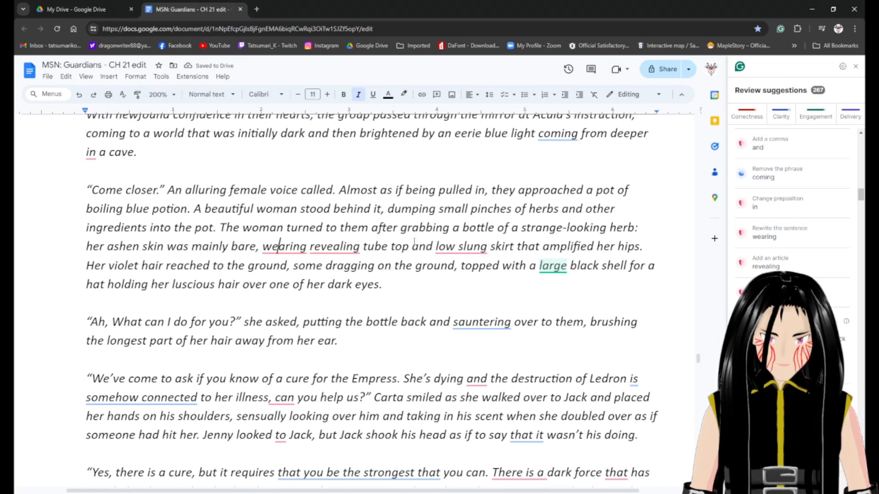
Replace "wearing revealing tube top and" with "her" before "low slung skirt".
{"action": "key", "text": "ctrl+shift+Right"}
{"action": "key", "text": "ctrl+shift+Right"}
{"action": "key", "text": "ctrl+shift+Right"}
{"action": "key", "text": "ctrl+shift+Right"}
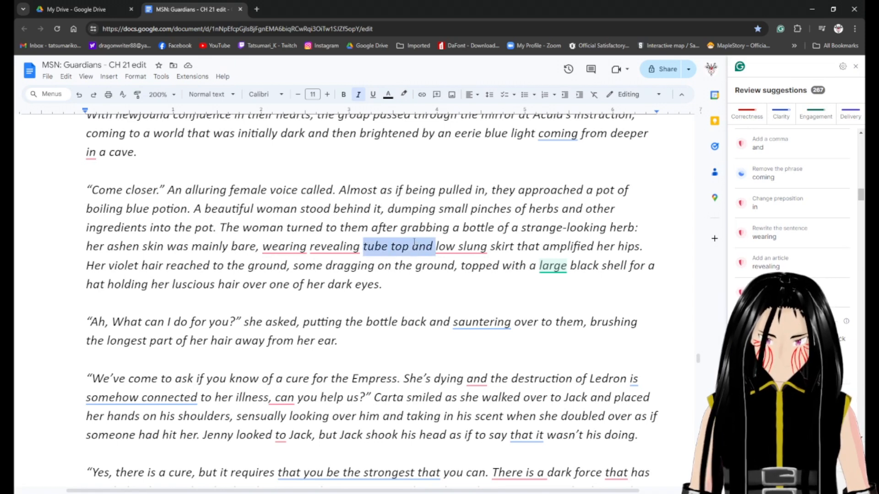
{"action": "key", "text": "ctrl+shift+Left"}
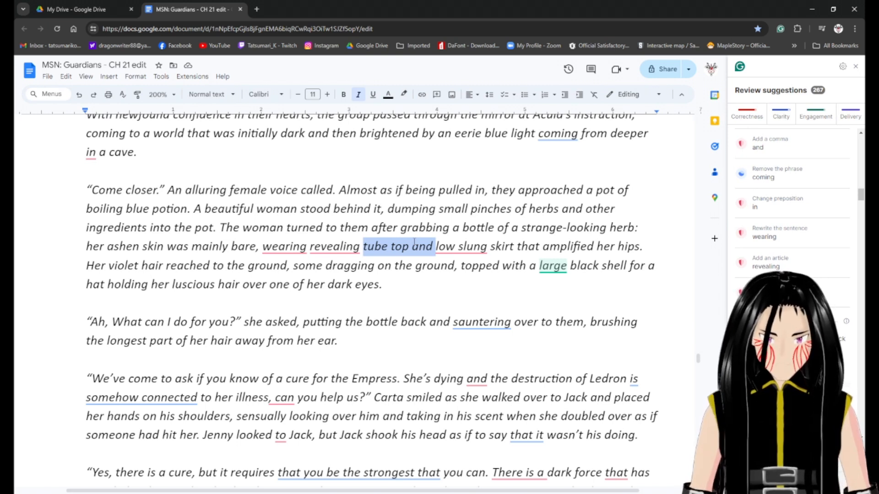
{"action": "key", "text": "Left"}
{"action": "key", "text": "Left"}
{"action": "key", "text": "Left"}
{"action": "key", "text": "Left"}
{"action": "key", "text": "Left"}
{"action": "key", "text": "Left"}
{"action": "key", "text": "Left"}
{"action": "key", "text": "Left"}
{"action": "key", "text": "Left"}
{"action": "key", "text": "Left"}
{"action": "key", "text": "Left"}
{"action": "key", "text": "Left"}
{"action": "key", "text": "Left"}
{"action": "key", "text": "Left"}
{"action": "key", "text": "Left"}
{"action": "key", "text": "Left"}
{"action": "key", "text": "Left"}
{"action": "key", "text": "Left"}
{"action": "key", "text": "Left"}
{"action": "key", "text": "ctrl+shift+Right"}
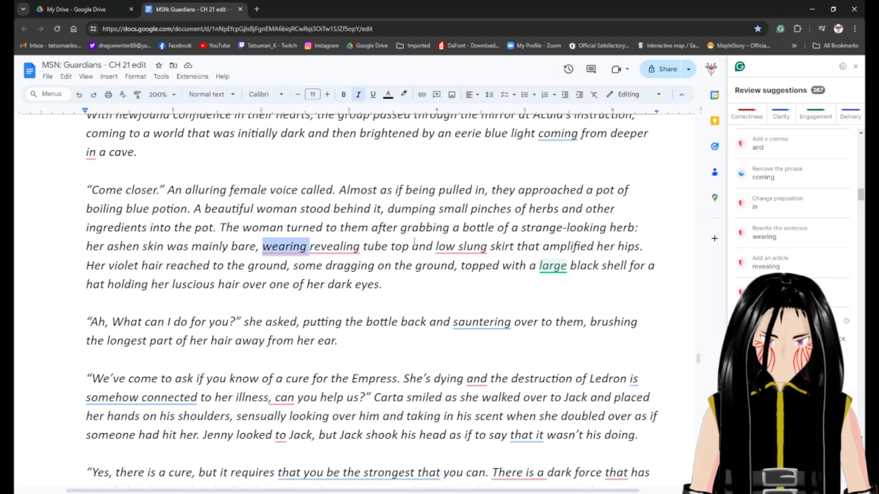
{"action": "key", "text": "ctrl+shift+Right"}
{"action": "key", "text": "ctrl+shift+Right"}
{"action": "key", "text": "ctrl+shift+Right"}
{"action": "key", "text": "ctrl+shift+Right"}
{"action": "key", "text": "BackSpace"}
{"action": "type", "text": "her"}
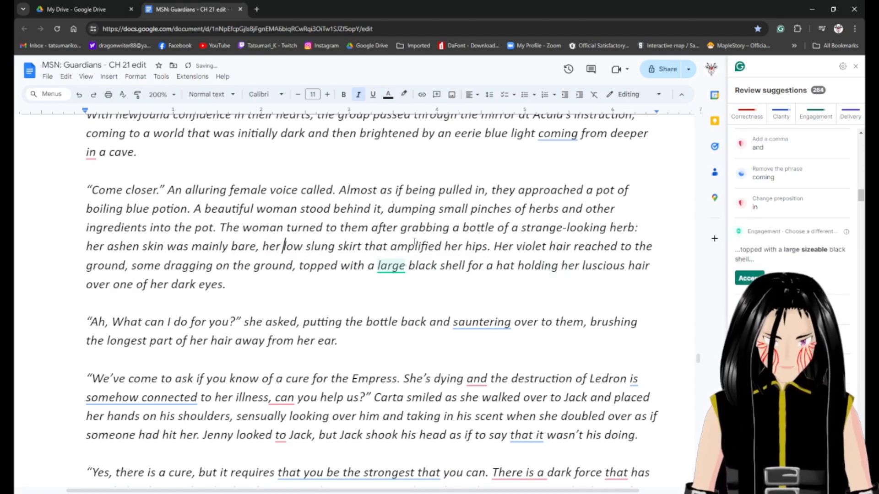
Remove "that" after "low slung skirt" and change "amplified" to "amplifying".
{"action": "key", "text": "ctrl+Right"}
{"action": "key", "text": "ctrl+Right"}
{"action": "key", "text": "ctrl+Right"}
{"action": "key", "text": "Delete"}
{"action": "key", "text": "Delete"}
{"action": "key", "text": "Delete"}
{"action": "key", "text": "Delete"}
{"action": "key", "text": "Delete"}
{"action": "key", "text": "Right"}
{"action": "key", "text": "Right"}
{"action": "key", "text": "Right"}
{"action": "key", "text": "Right"}
{"action": "key", "text": "Right"}
{"action": "key", "text": "Right"}
{"action": "key", "text": "Right"}
{"action": "key", "text": "Right"}
{"action": "key", "text": "Right"}
{"action": "key", "text": "BackSpace"}
{"action": "key", "text": "BackSpace"}
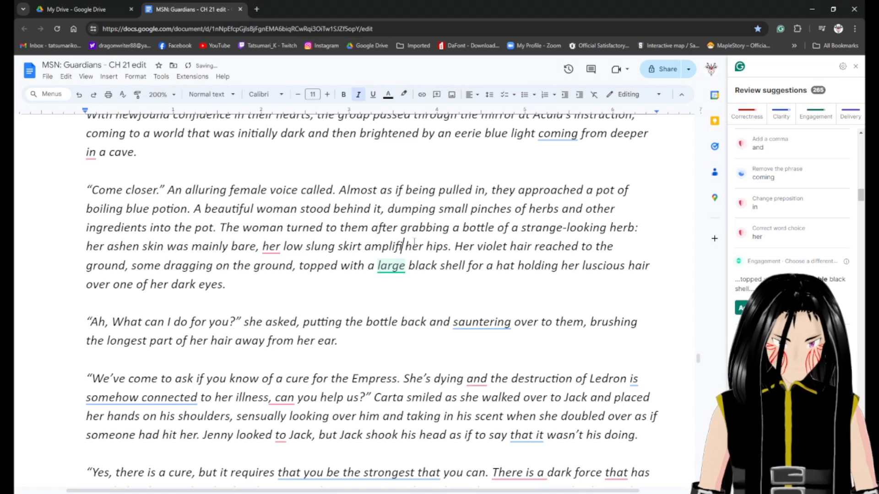
{"action": "key", "text": "BackSpace"}
{"action": "type", "text": "yin"}
{"action": "key", "text": "BackSpace"}
{"action": "key", "text": "BackSpace"}
{"action": "type", "text": "omh"}
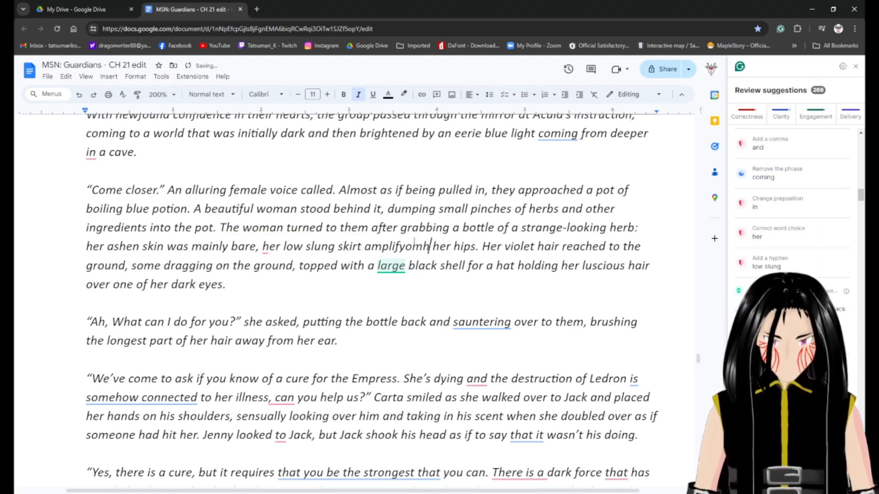
{"action": "key", "text": "BackSpace"}
{"action": "key", "text": "BackSpace"}
{"action": "key", "text": "BackSpace"}
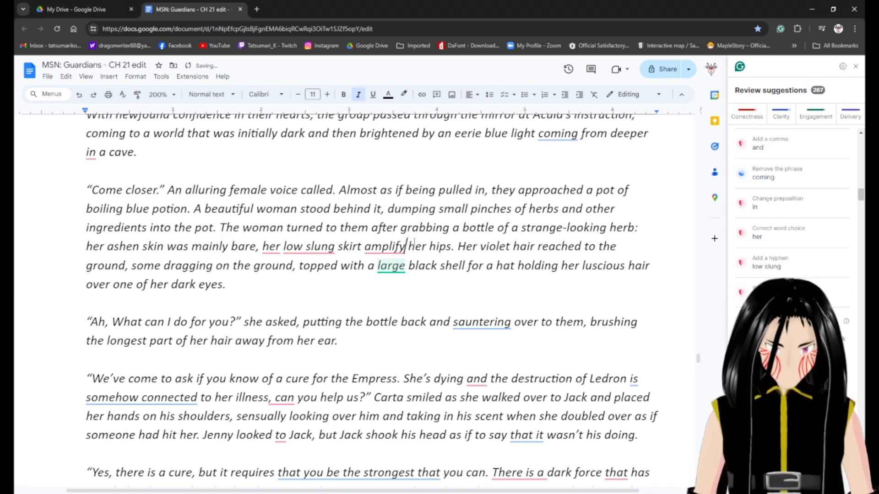
{"action": "type", "text": "ing"}
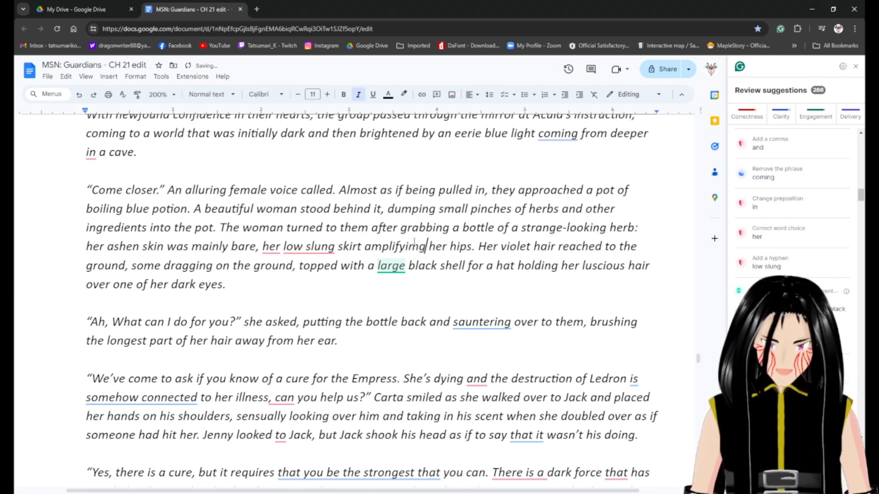
Accept hyphenating "low-slung" and the sentence rewrite ending in "and her low-slung skirt amplified her hips".
{"action": "left_click", "coordinate": [314, 246]}
{"action": "left_click", "coordinate": [749, 276]}
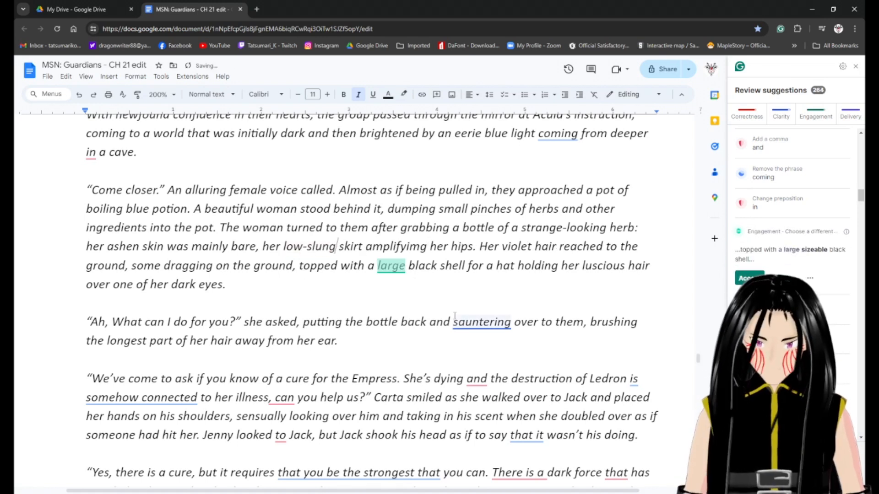
{"action": "left_click", "coordinate": [397, 247]}
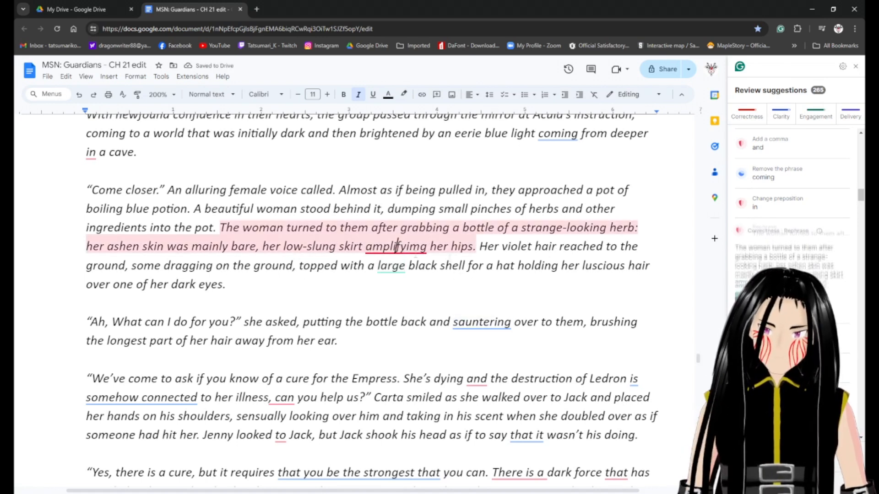
{"action": "left_click", "coordinate": [749, 308]}
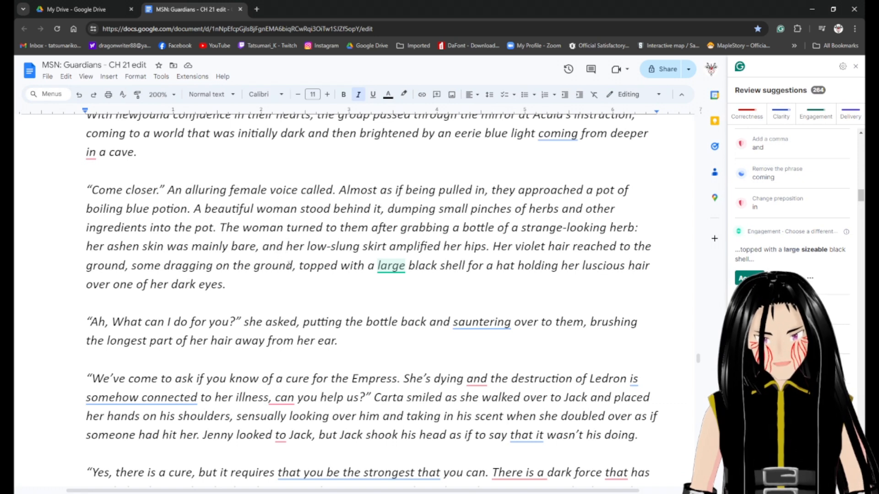
Try "amplifying" in place of "amplified" before "her hips", and accept the verb-form correction to "amplified".
{"action": "left_click", "coordinate": [439, 247]}
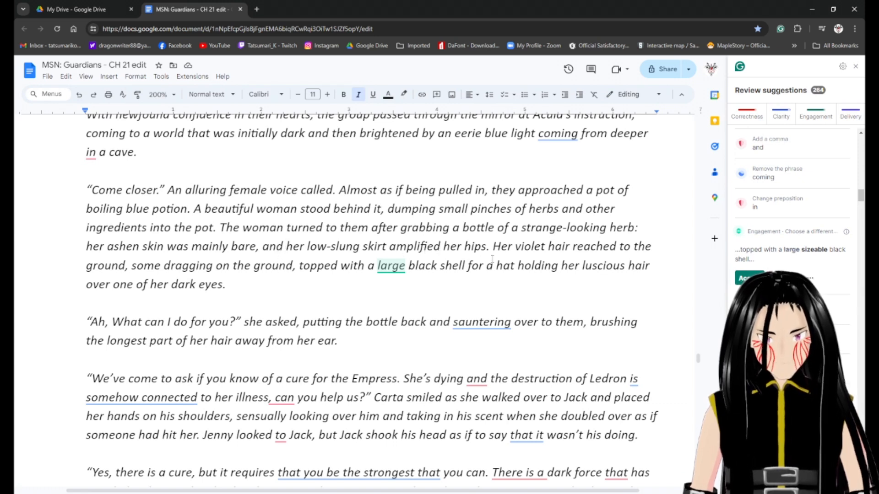
{"action": "key", "text": "BackSpace"}
{"action": "key", "text": "BackSpace"}
{"action": "key", "text": "BackSpace"}
{"action": "type", "text": "ying"}
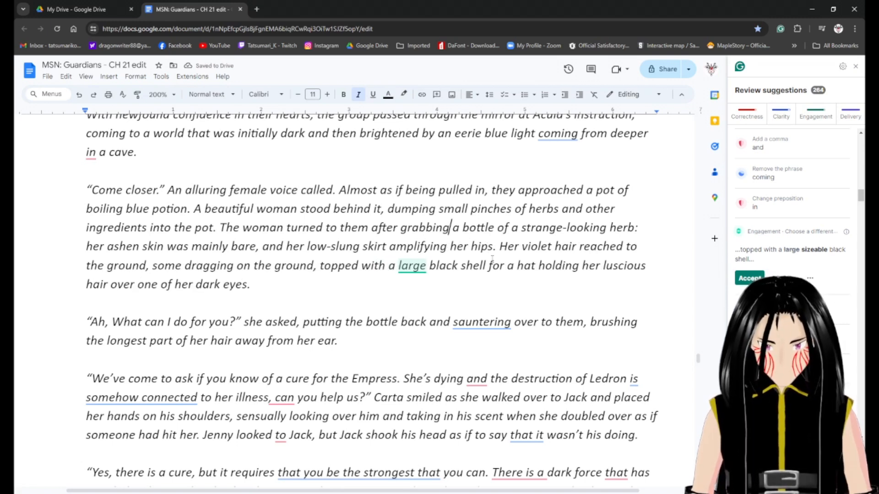
{"action": "key", "text": "Right"}
{"action": "key", "text": "Right"}
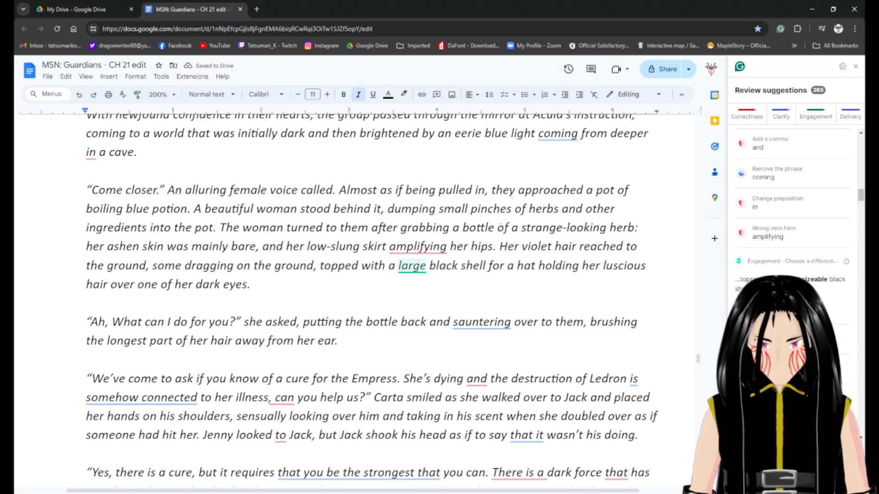
{"action": "key", "text": "Left"}
{"action": "key", "text": "Left"}
{"action": "key", "text": "Left"}
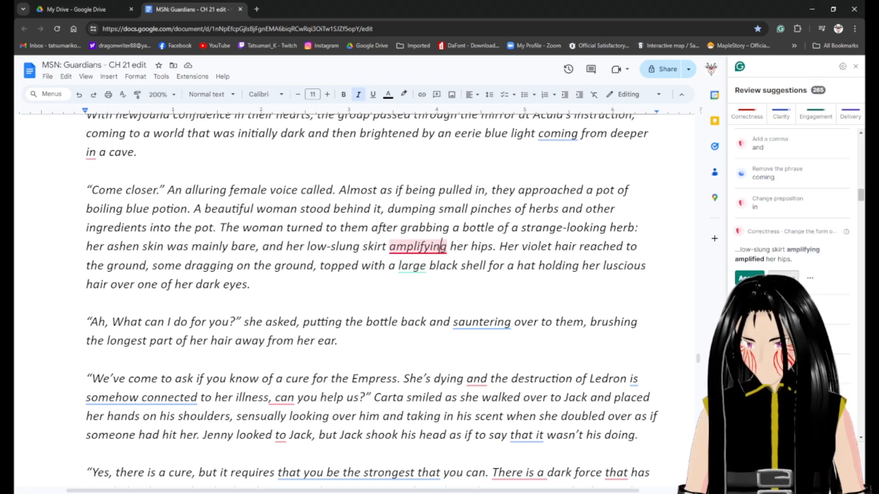
{"action": "left_click", "coordinate": [749, 278]}
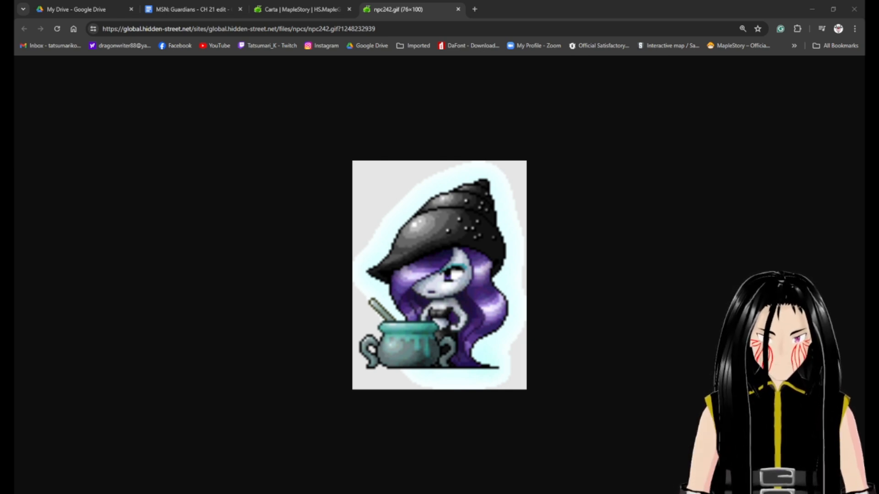
Switch from the character image back to the chapter document and replace the colon after "strange-looking herb" with a period.
{"action": "left_click", "coordinate": [197, 9]}
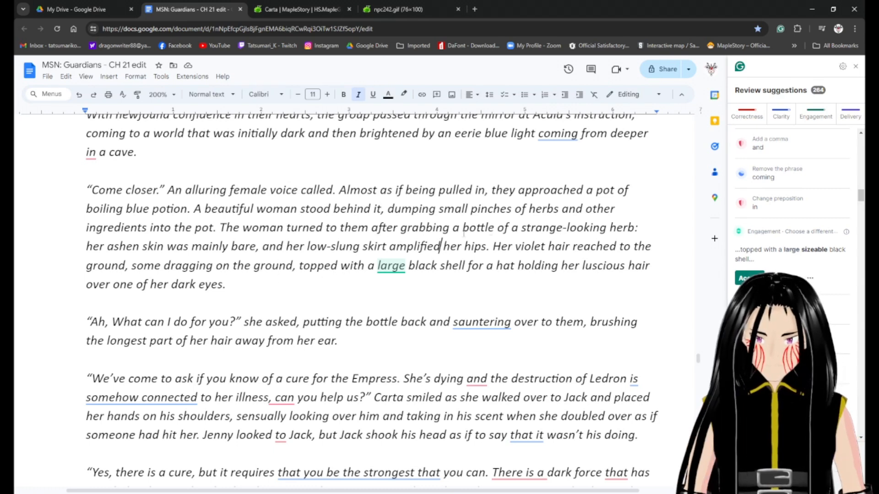
{"action": "left_click", "coordinate": [640, 228]}
{"action": "key", "text": "BackSpace"}
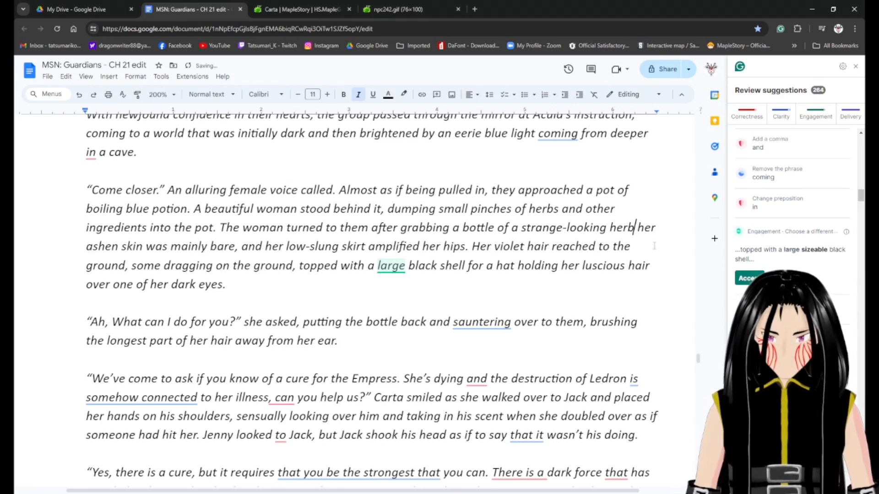
{"action": "type", "text": "."}
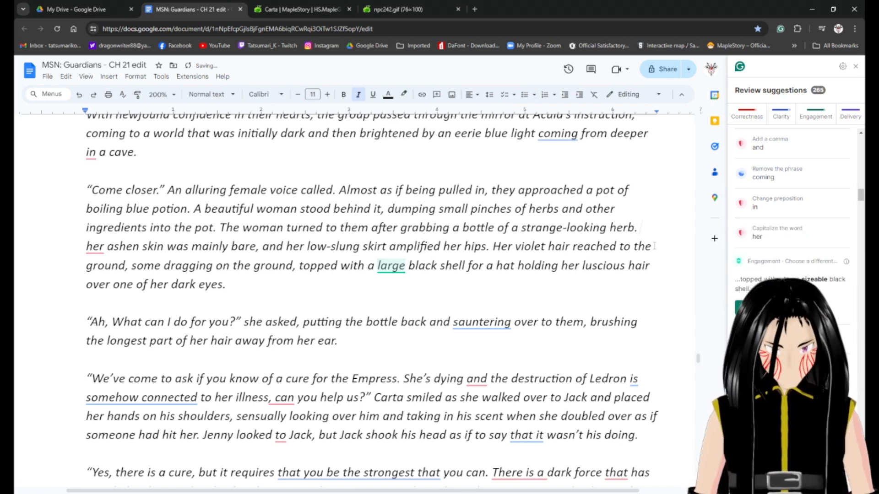
Begin a new sentence after "strange-looking herb." with "Her minimal clothes seemed to amplify her figure".
{"action": "type", "text": " Her"}
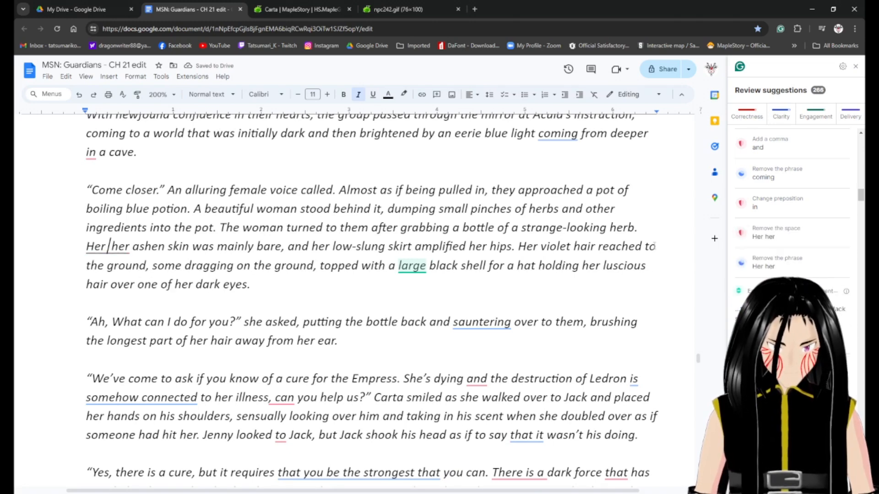
{"action": "type", "text": "minimal clothes "}
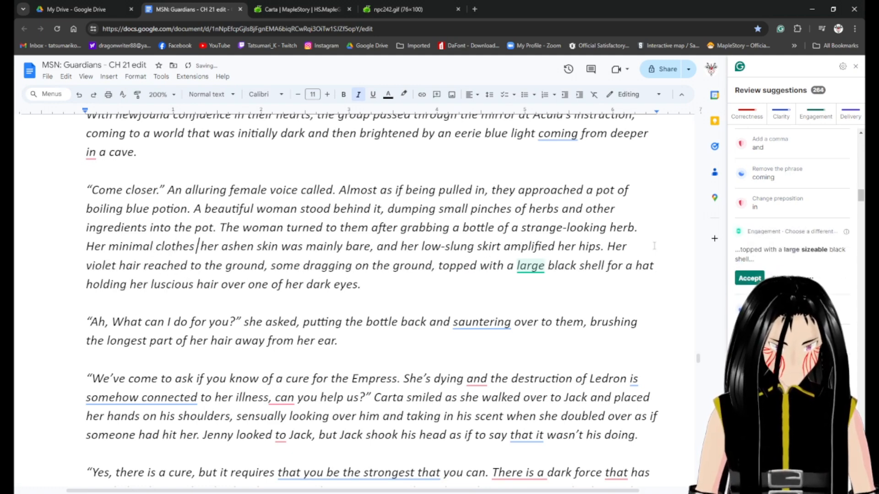
{"action": "type", "text": "seeme"}
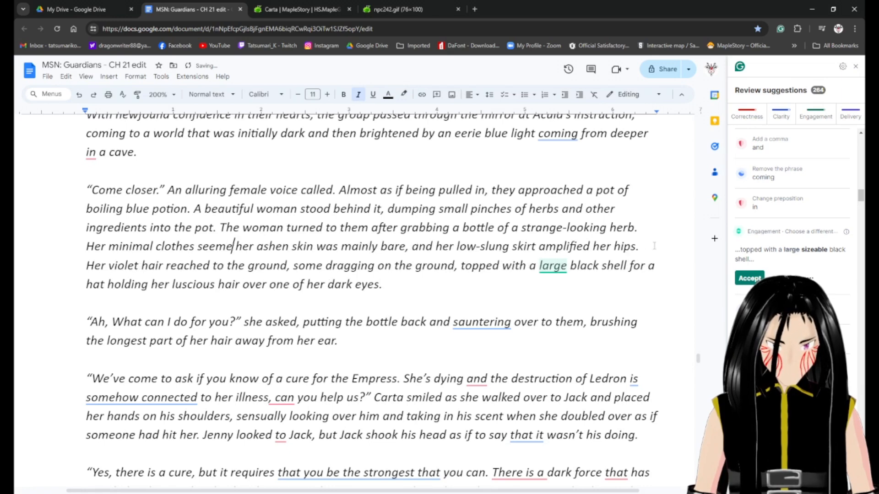
{"action": "type", "text": "d to am"}
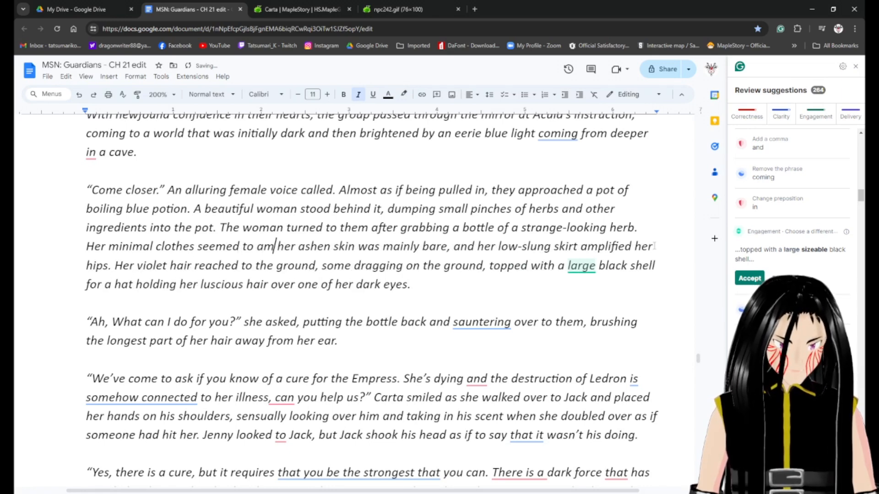
{"action": "type", "text": "plify"}
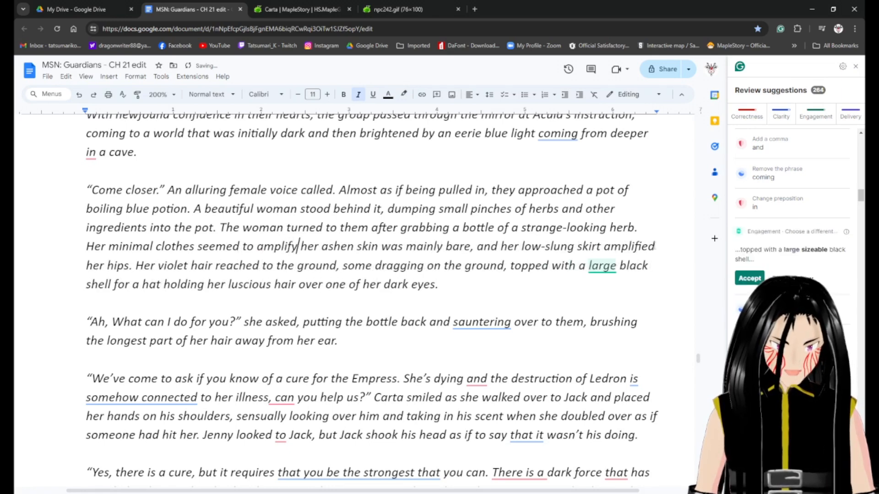
{"action": "type", "text": " her fiugu"}
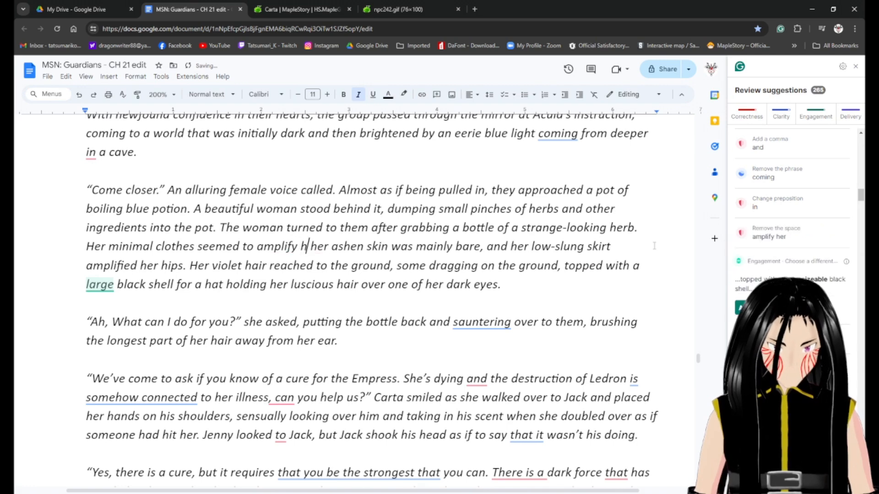
{"action": "type", "text": "r"}
{"action": "key", "text": "BackSpace"}
{"action": "key", "text": "BackSpace"}
{"action": "key", "text": "BackSpace"}
{"action": "key", "text": "BackSpace"}
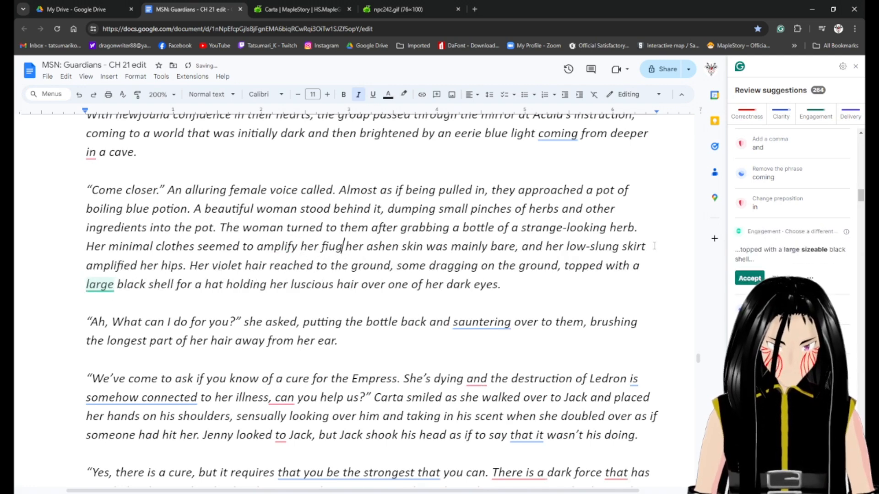
{"action": "type", "text": "gure"}
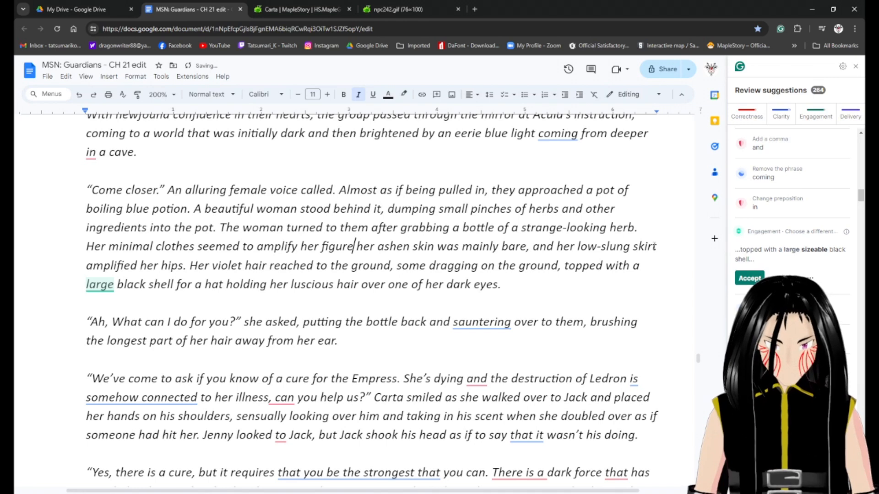
Delete the clause from "her ashen skin was mainly bare" through "amplified her hips." and put a comma after "her figure".
{"action": "key", "text": "ctrl+shift+Right"}
{"action": "key", "text": "ctrl+shift+Right"}
{"action": "key", "text": "ctrl+shift+Right"}
{"action": "key", "text": "ctrl+shift+Right"}
{"action": "key", "text": "ctrl+shift+Right"}
{"action": "key", "text": "ctrl+shift+Right"}
{"action": "key", "text": "ctrl+shift+Right"}
{"action": "key", "text": "ctrl+shift+Right"}
{"action": "key", "text": "ctrl+shift+Right"}
{"action": "key", "text": "ctrl+shift+Right"}
{"action": "key", "text": "ctrl+shift+Right"}
{"action": "key", "text": "ctrl+shift+Right"}
{"action": "key", "text": "ctrl+shift+Right"}
{"action": "key", "text": "ctrl+shift+Right"}
{"action": "key", "text": "ctrl+shift+Right"}
{"action": "key", "text": "ctrl+shift+Right"}
{"action": "key", "text": "ctrl+shift+Right"}
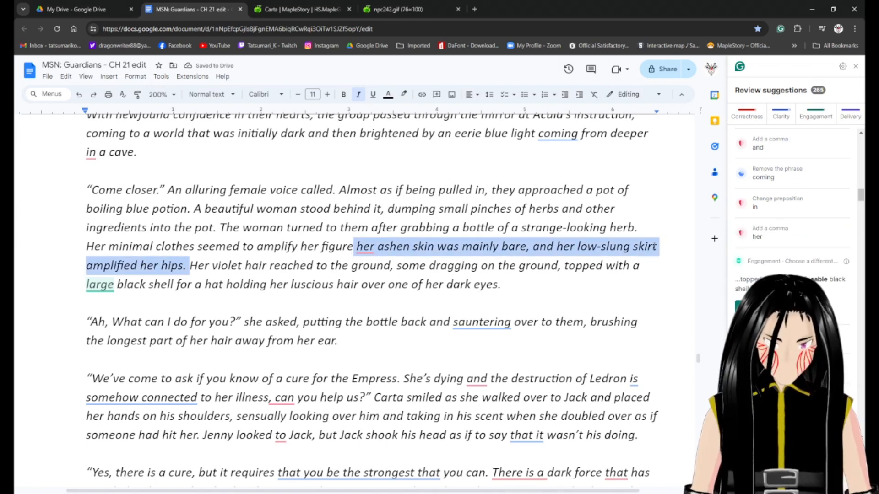
{"action": "key", "text": "BackSpace"}
{"action": "type", "text": ","}
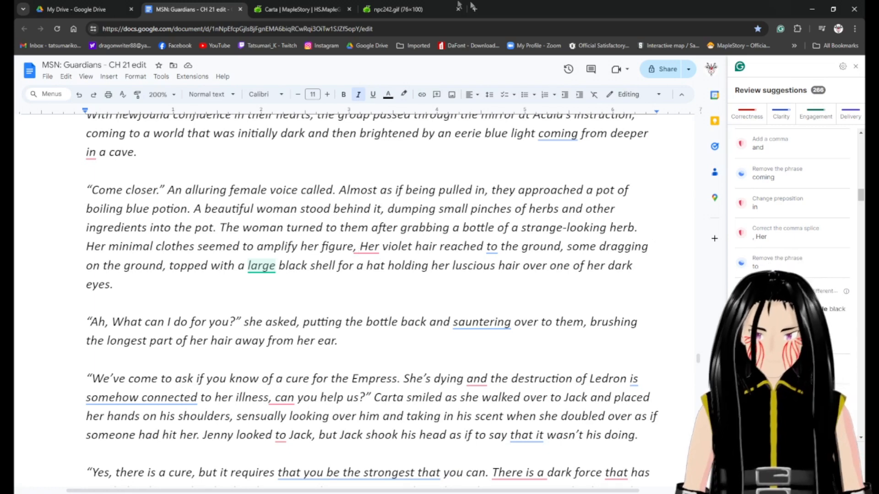
Check the character image, then rework the hair description after "her figure," to start "framed by her long violet hair".
{"action": "left_click", "coordinate": [422, 5]}
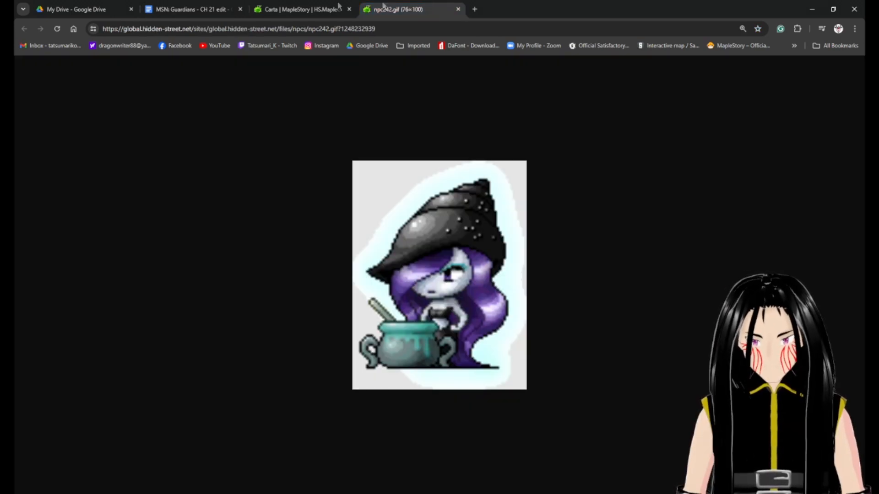
{"action": "left_click", "coordinate": [193, 10]}
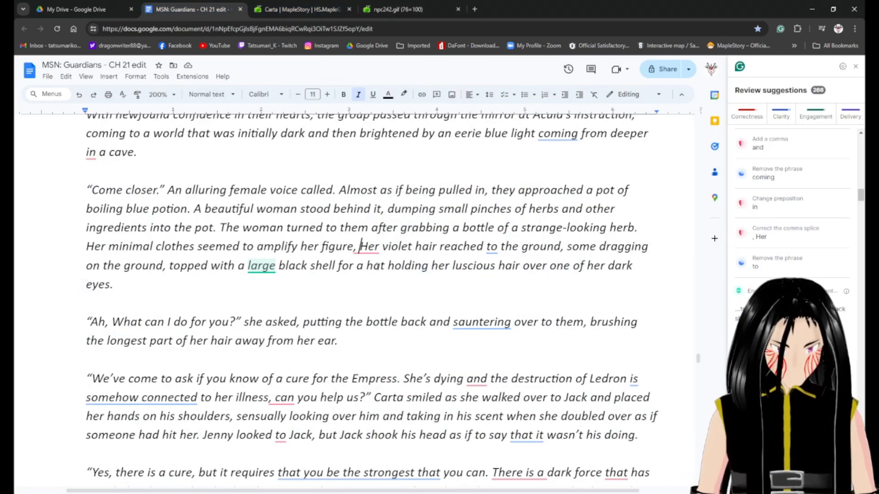
{"action": "type", "text": "framed "}
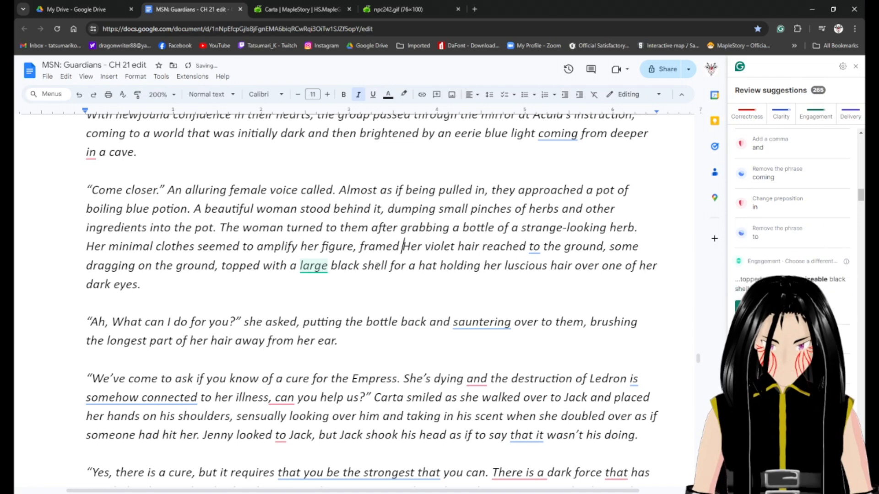
{"action": "type", "text": "by"}
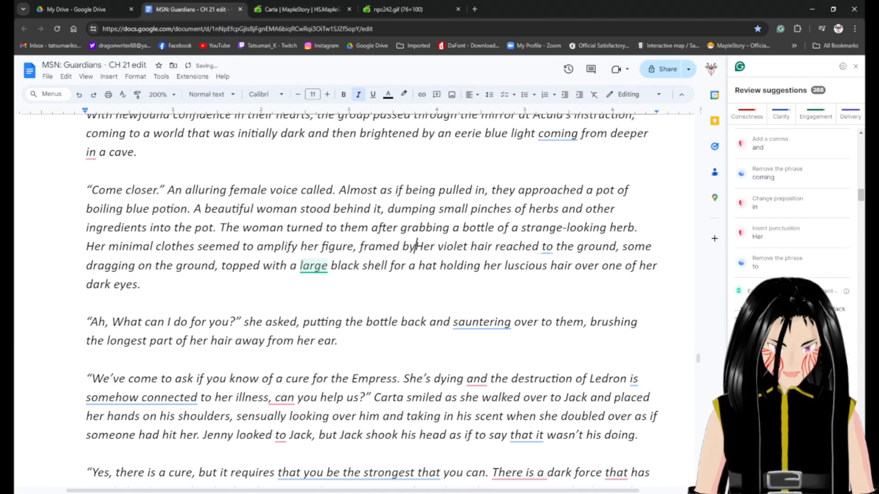
{"action": "key", "text": "Delete"}
{"action": "type", "text": "hg"}
{"action": "key", "text": "Right"}
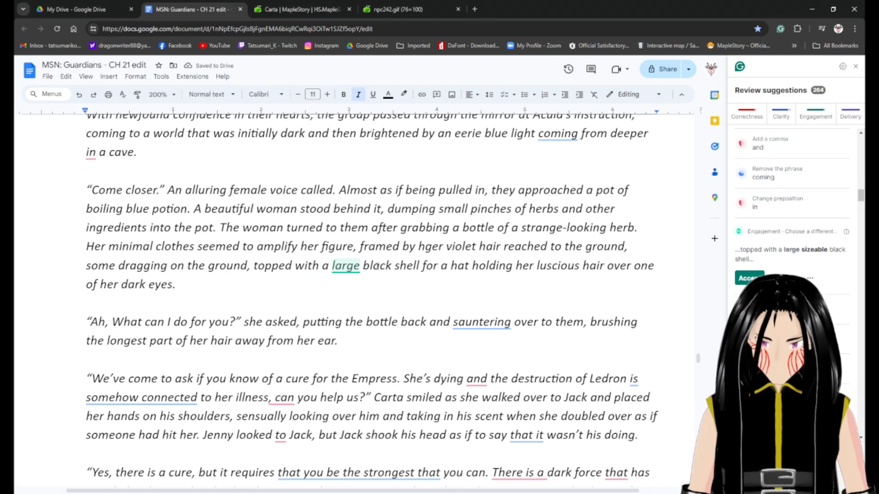
{"action": "left_click", "coordinate": [424, 246]}
{"action": "key", "text": "Delete"}
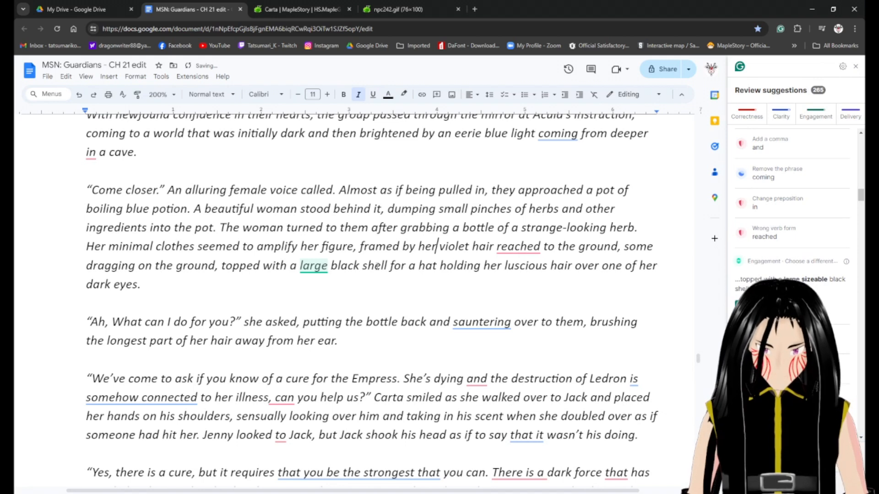
{"action": "type", "text": "long"}
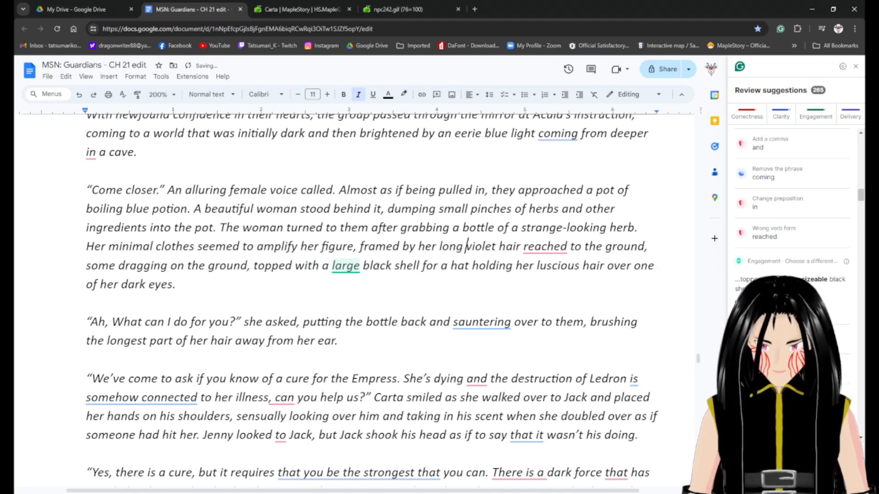
Remove "reached to the ground" after "long violet hair", keeping a comma before "some dragging".
{"action": "double_click", "coordinate": [527, 246]}
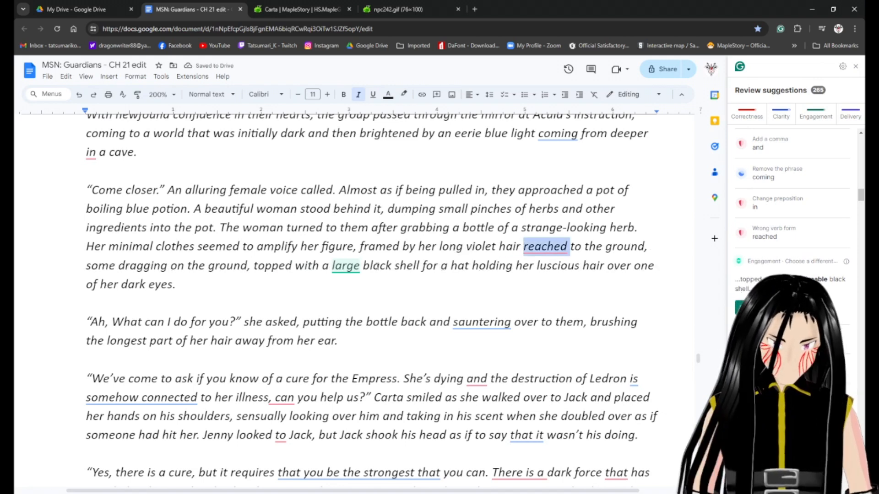
{"action": "key", "text": "ctrl+shift+Right"}
{"action": "key", "text": "ctrl+shift+Right"}
{"action": "key", "text": "ctrl+shift+Right"}
{"action": "key", "text": "shift+Right"}
{"action": "key", "text": "shift+Left"}
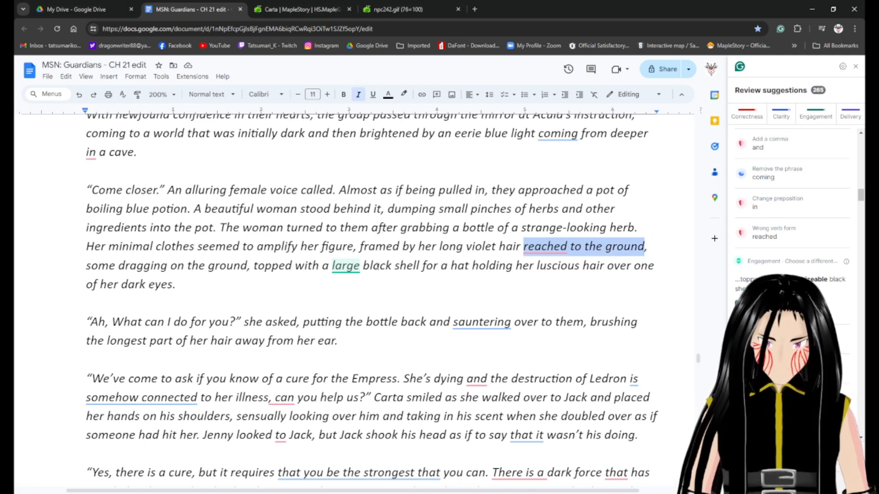
{"action": "key", "text": "BackSpace"}
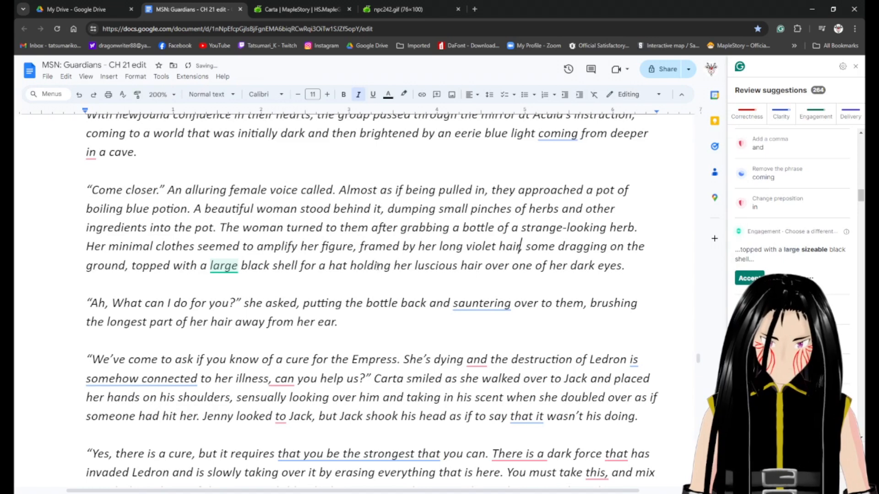
{"action": "type", "text": ","}
Accept the Grammarly suggestion replacing "large" with "sizeable" before "black shell".
{"action": "key", "text": "ctrl+Right"}
{"action": "key", "text": "ctrl+Right"}
{"action": "key", "text": "ctrl+Right"}
{"action": "key", "text": "ctrl+Right"}
{"action": "key", "text": "ctrl+Right"}
{"action": "key", "text": "ctrl+Right"}
{"action": "key", "text": "ctrl+Right"}
{"action": "key", "text": "ctrl+Right"}
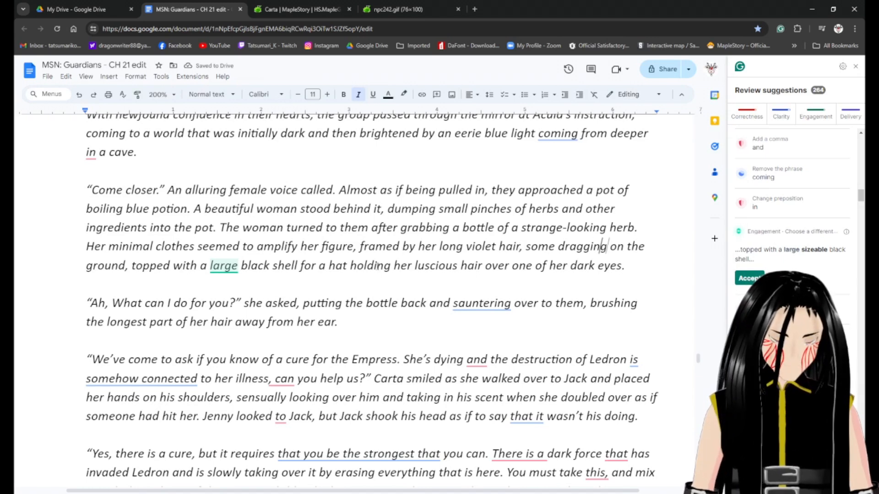
{"action": "key", "text": "Right"}
{"action": "key", "text": "Right"}
{"action": "key", "text": "Right"}
{"action": "key", "text": "Right"}
{"action": "left_click", "coordinate": [227, 264]}
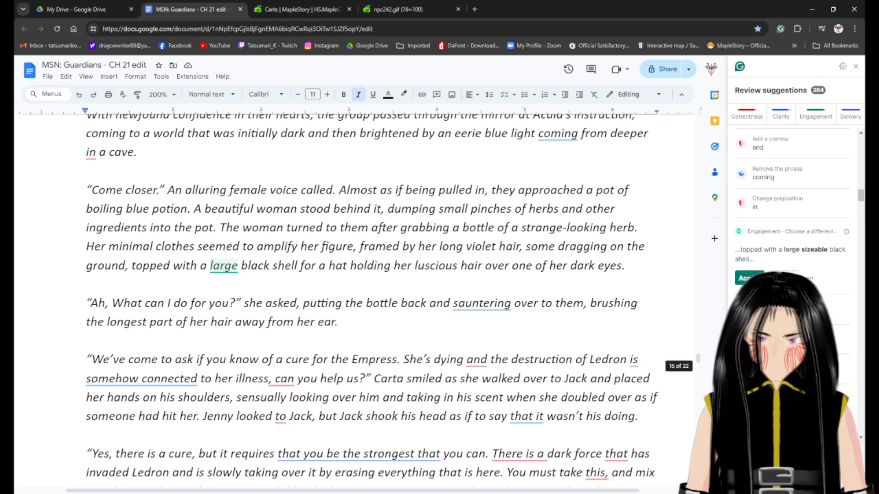
{"action": "left_click", "coordinate": [749, 278]}
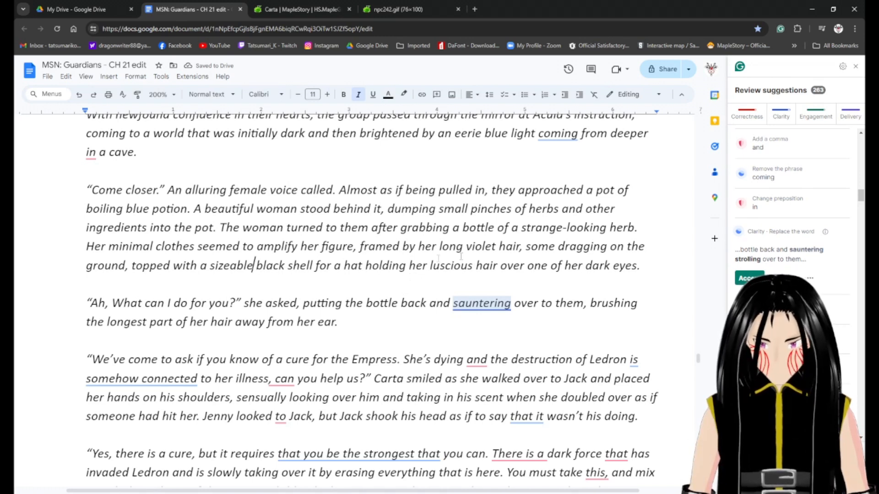
End the sentence after "long violet hair" with a period and capitalize "Some" to start the next one.
{"action": "left_click", "coordinate": [522, 249]}
{"action": "key", "text": "BackSpace"}
{"action": "type", "text": "."}
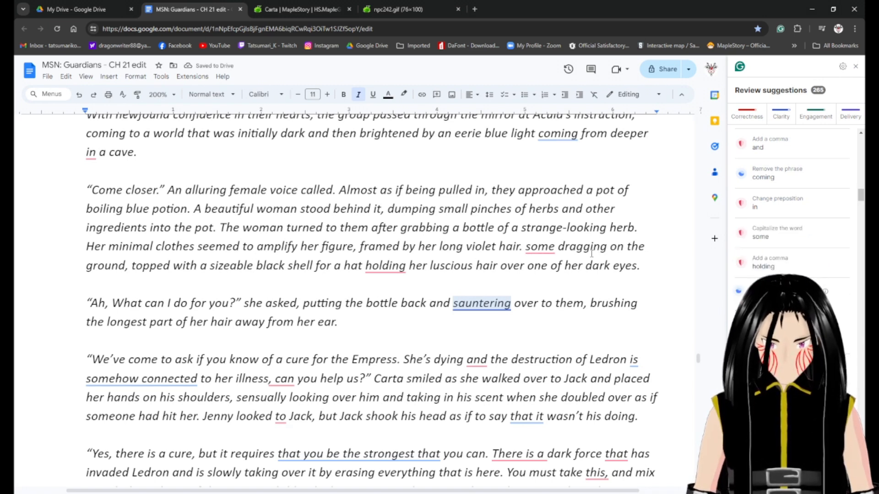
{"action": "key", "text": "BackSpace"}
{"action": "type", "text": "S"}
Change "dragging" to "dragged" in the sentence beginning with "Some".
{"action": "key", "text": "Right"}
{"action": "key", "text": "Right"}
{"action": "key", "text": "Right"}
{"action": "key", "text": "Right"}
{"action": "key", "text": "Right"}
{"action": "key", "text": "Right"}
{"action": "key", "text": "Right"}
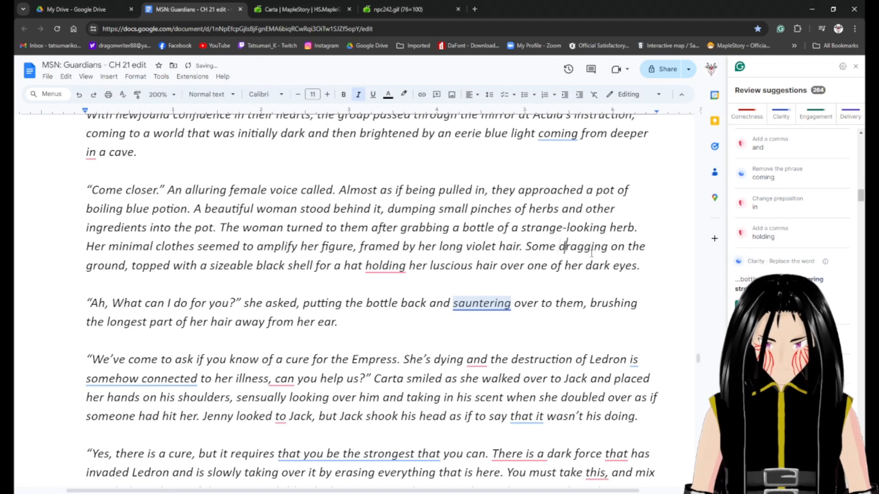
{"action": "key", "text": "Left"}
{"action": "key", "text": "Left"}
{"action": "key", "text": "Left"}
{"action": "key", "text": "Left"}
{"action": "key", "text": "Left"}
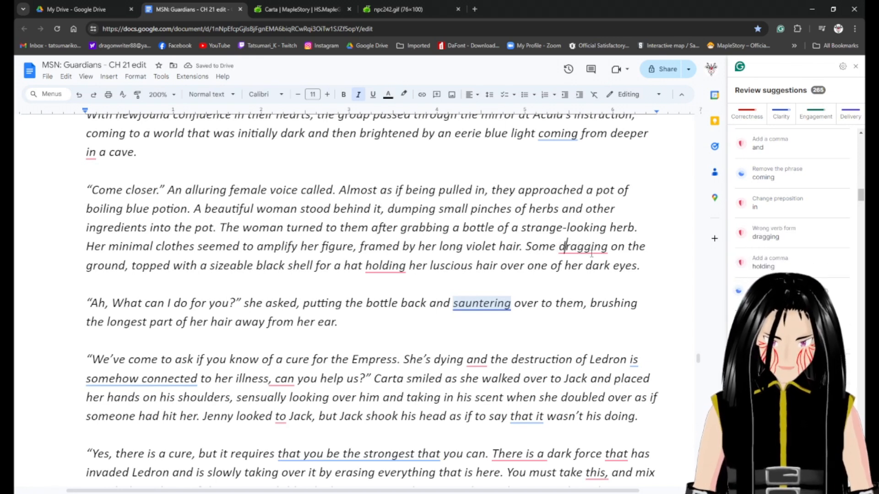
{"action": "key", "text": "Right"}
{"action": "key", "text": "Right"}
{"action": "key", "text": "Right"}
{"action": "key", "text": "Right"}
{"action": "key", "text": "Right"}
{"action": "key", "text": "Right"}
{"action": "key", "text": "Right"}
{"action": "key", "text": "BackSpace"}
{"action": "key", "text": "BackSpace"}
{"action": "key", "text": "BackSpace"}
{"action": "type", "text": "e"}
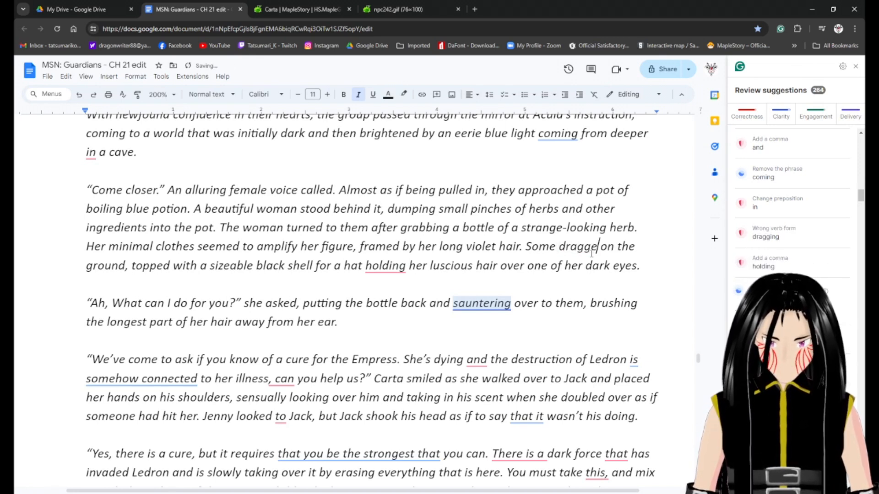
{"action": "type", "text": "d"}
Replace "topped" with "held in place" before "with a sizeable black shell".
{"action": "key", "text": "Right"}
{"action": "key", "text": "Right"}
{"action": "key", "text": "Right"}
{"action": "key", "text": "Right"}
{"action": "key", "text": "Right"}
{"action": "key", "text": "Right"}
{"action": "key", "text": "Right"}
{"action": "key", "text": "Right"}
{"action": "key", "text": "Right"}
{"action": "key", "text": "Right"}
{"action": "key", "text": "Right"}
{"action": "key", "text": "Right"}
{"action": "key", "text": "Right"}
{"action": "key", "text": "Right"}
{"action": "key", "text": "Right"}
{"action": "key", "text": "Right"}
{"action": "key", "text": "Right"}
{"action": "key", "text": "Right"}
{"action": "key", "text": "Right"}
{"action": "key", "text": "Right"}
{"action": "key", "text": "Left"}
{"action": "key", "text": "Left"}
{"action": "key", "text": "Left"}
{"action": "key", "text": "Right"}
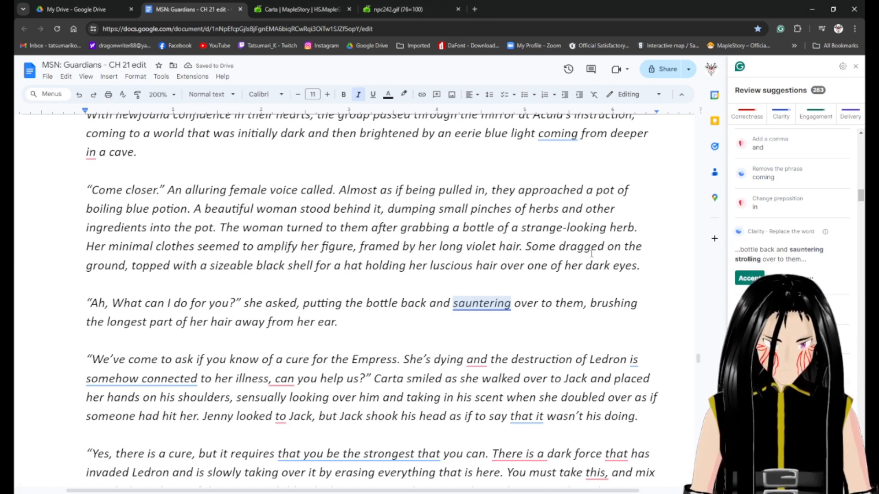
{"action": "key", "text": "ctrl+shift+Left"}
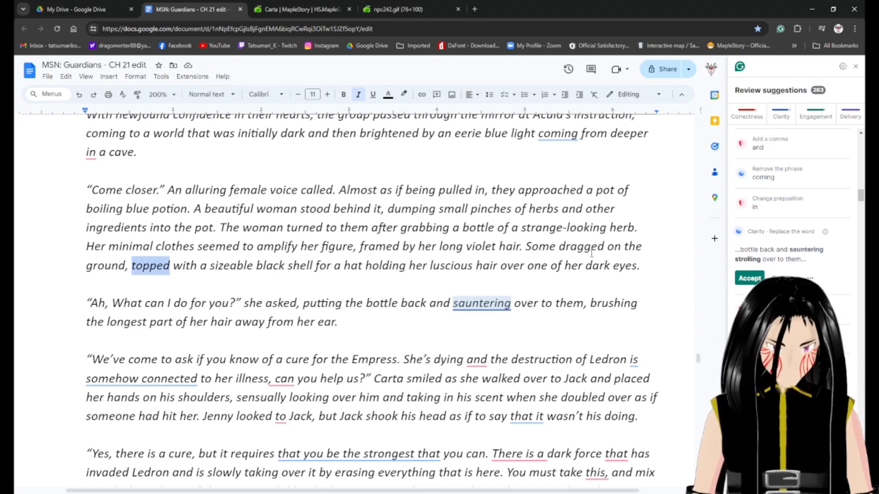
{"action": "type", "text": "held"}
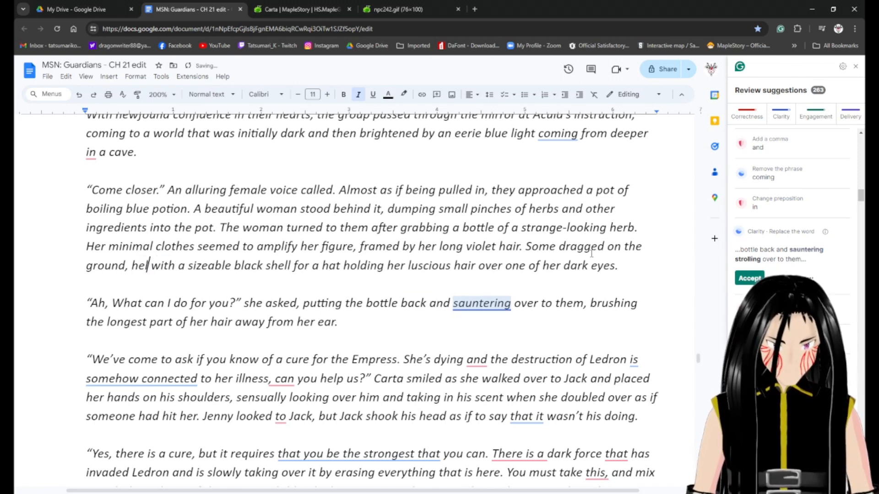
{"action": "type", "text": " in place"}
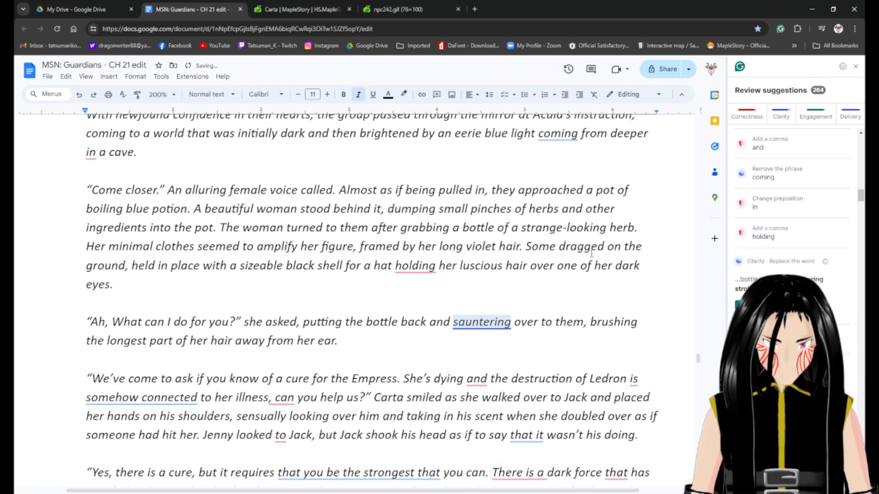
Replace "for a hat holding" after "sizeable black shell" with ", as" before "her luscious hair".
{"action": "key", "text": "Right"}
{"action": "key", "text": "Right"}
{"action": "key", "text": "Right"}
{"action": "key", "text": "Right"}
{"action": "key", "text": "Right"}
{"action": "key", "text": "Right"}
{"action": "key", "text": "Right"}
{"action": "key", "text": "Right"}
{"action": "key", "text": "Right"}
{"action": "key", "text": "Right"}
{"action": "key", "text": "Right"}
{"action": "key", "text": "Right"}
{"action": "key", "text": "Right"}
{"action": "key", "text": "Right"}
{"action": "key", "text": "Right"}
{"action": "key", "text": "Right"}
{"action": "key", "text": "Right"}
{"action": "key", "text": "Right"}
{"action": "key", "text": "Right"}
{"action": "key", "text": "Right"}
{"action": "key", "text": "Right"}
{"action": "key", "text": "Right"}
{"action": "key", "text": "Right"}
{"action": "key", "text": "Right"}
{"action": "key", "text": "ctrl+shift+Right"}
{"action": "key", "text": "ctrl+shift+Right"}
{"action": "key", "text": "ctrl+shift+Right"}
{"action": "key", "text": "BackSpace"}
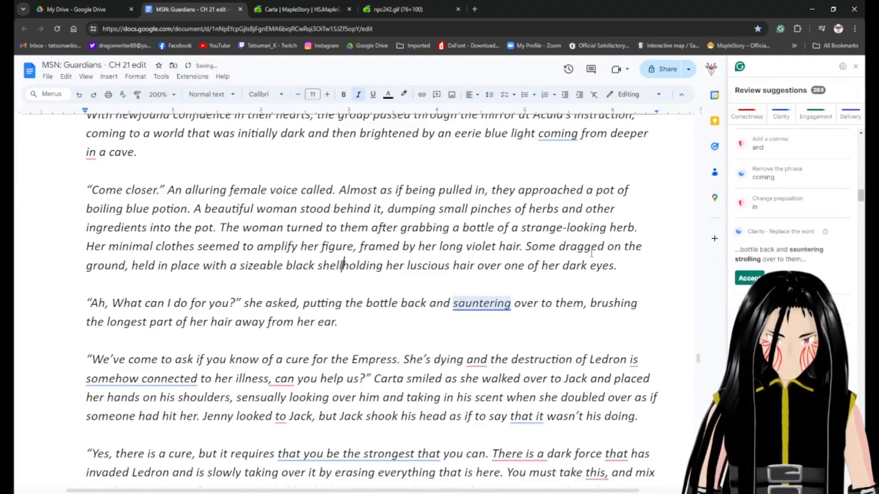
{"action": "key", "text": "Delete"}
{"action": "key", "text": "Delete"}
{"action": "key", "text": "Delete"}
{"action": "key", "text": "Delete"}
{"action": "key", "text": "Delete"}
{"action": "key", "text": "Delete"}
{"action": "key", "text": "Delete"}
{"action": "key", "text": "Delete"}
{"action": "type", "text": ", as"}
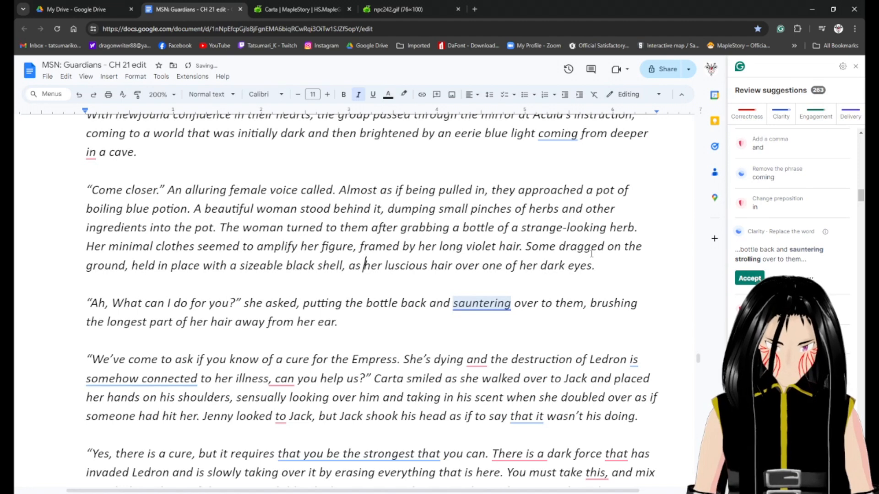
Replace "as" with "holding" before "her luscious hair" in the woman's description.
{"action": "key", "text": "Right"}
{"action": "key", "text": "Right"}
{"action": "key", "text": "Right"}
{"action": "key", "text": "Right"}
{"action": "key", "text": "Right"}
{"action": "key", "text": "Right"}
{"action": "key", "text": "Right"}
{"action": "key", "text": "Right"}
{"action": "key", "text": "Right"}
{"action": "key", "text": "Right"}
{"action": "key", "text": "Right"}
{"action": "key", "text": "Right"}
{"action": "key", "text": "Right"}
{"action": "key", "text": "Right"}
{"action": "key", "text": "Right"}
{"action": "key", "text": "Right"}
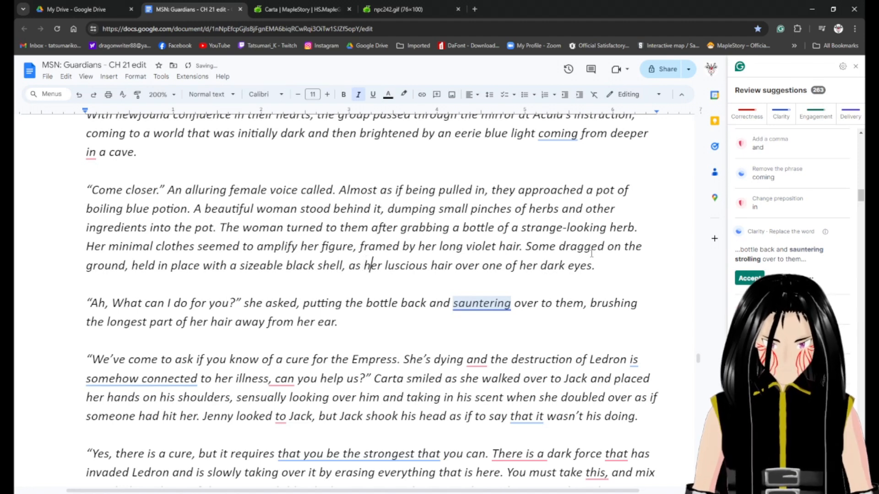
{"action": "key", "text": "Left"}
{"action": "key", "text": "Left"}
{"action": "key", "text": "Left"}
{"action": "key", "text": "Left"}
{"action": "key", "text": "Left"}
{"action": "key", "text": "Left"}
{"action": "key", "text": "Left"}
{"action": "key", "text": "Left"}
{"action": "key", "text": "Left"}
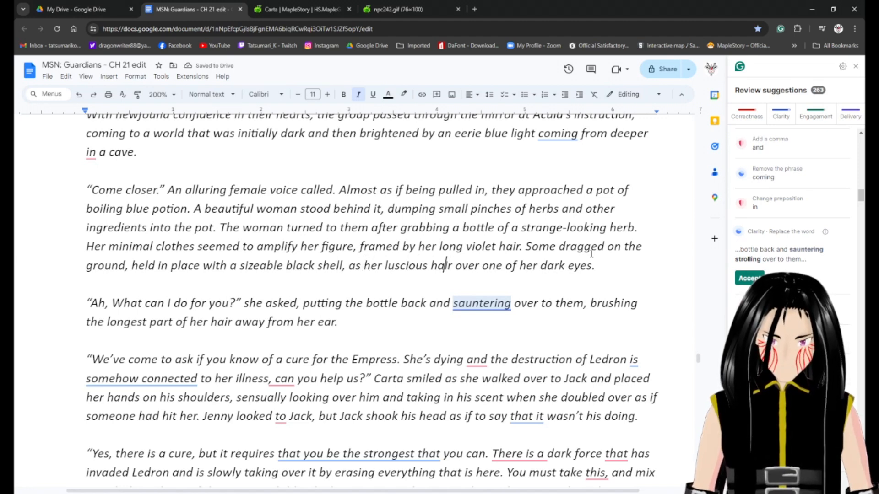
{"action": "key", "text": "Left"}
{"action": "key", "text": "Left"}
{"action": "key", "text": "Left"}
{"action": "key", "text": "Left"}
{"action": "key", "text": "Left"}
{"action": "key", "text": "Left"}
{"action": "key", "text": "Left"}
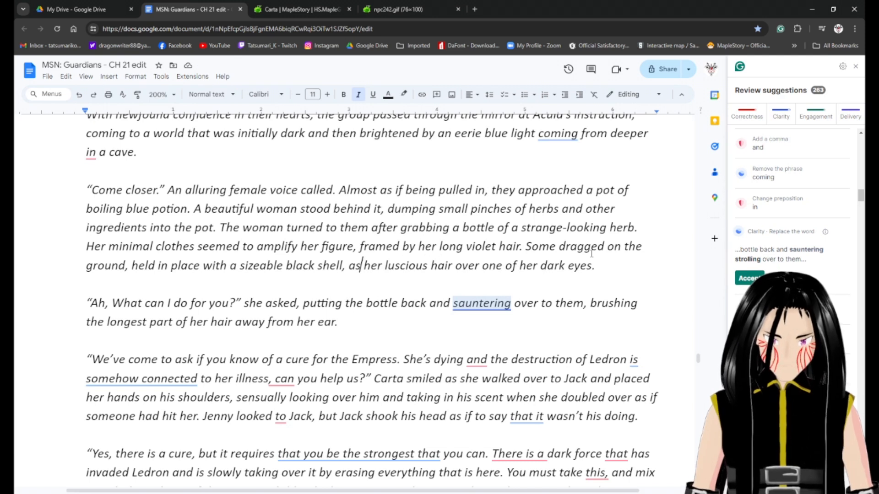
{"action": "key", "text": "BackSpace"}
{"action": "key", "text": "BackSpace"}
{"action": "key", "text": "BackSpace"}
{"action": "type", "text": "holding"}
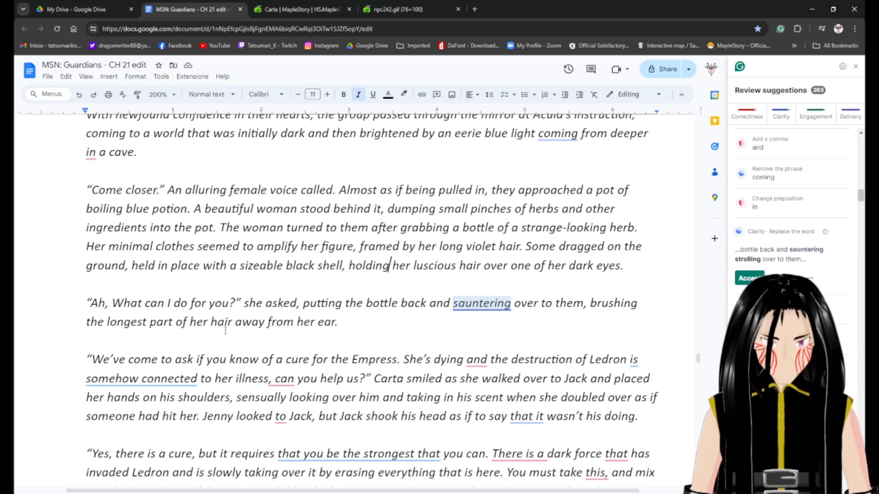
Lowercase "what" in "Ah, what can I do for you?" and replace "sauntering" with the suggested "strolling".
{"action": "left_click", "coordinate": [124, 303]}
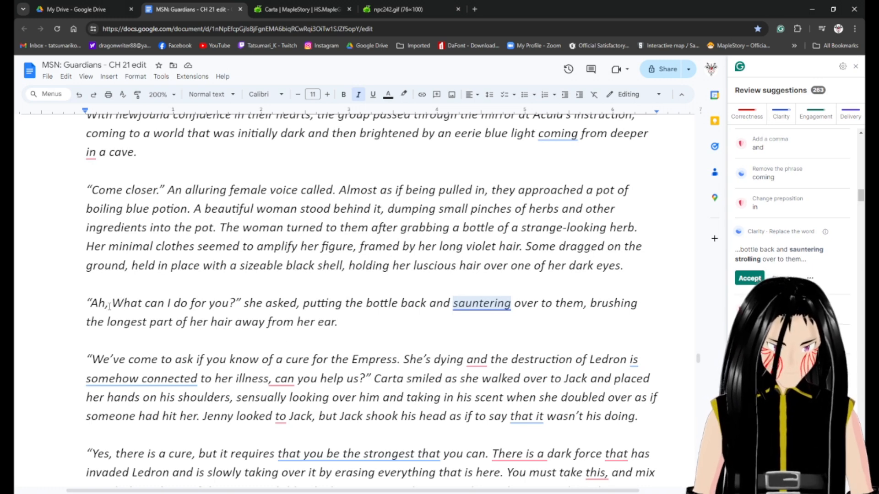
{"action": "key", "text": "BackSpace"}
{"action": "type", "text": "w"}
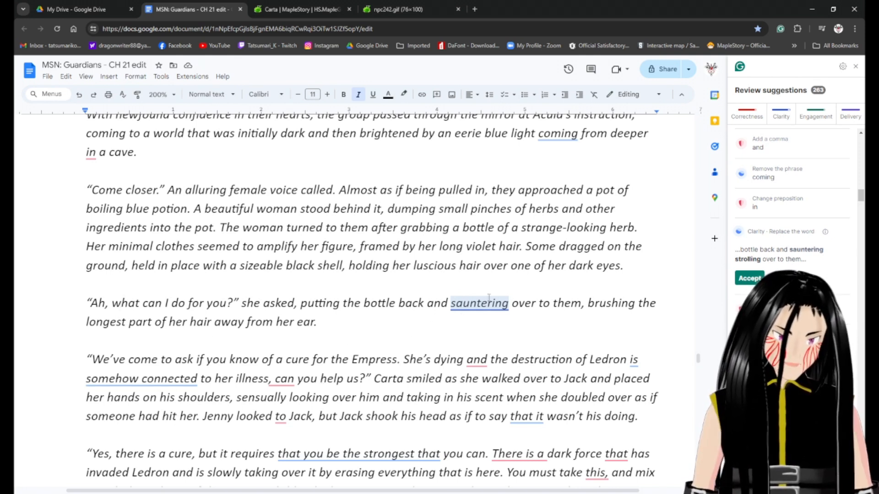
{"action": "left_click", "coordinate": [746, 277]}
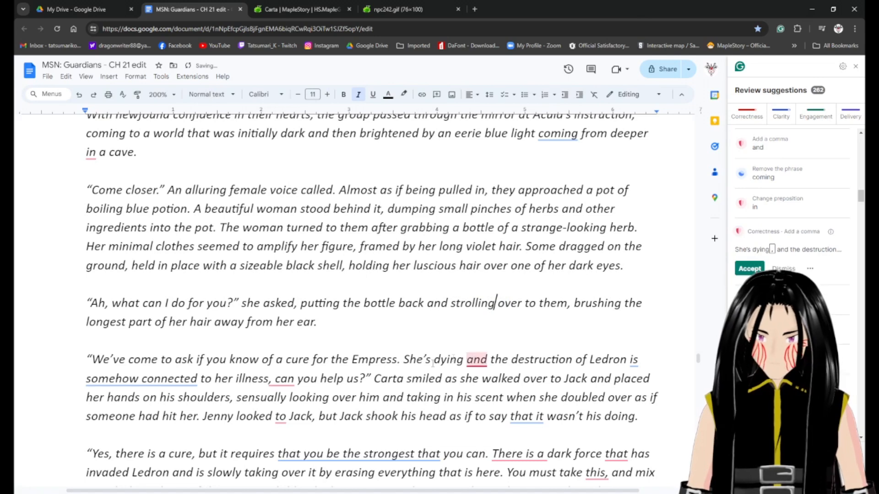
Insert a comma after "She's dying" in the paragraph asking for the Empress's cure.
{"action": "scroll", "coordinate": [178, 362], "scroll_direction": "down", "scroll_amount": 1}
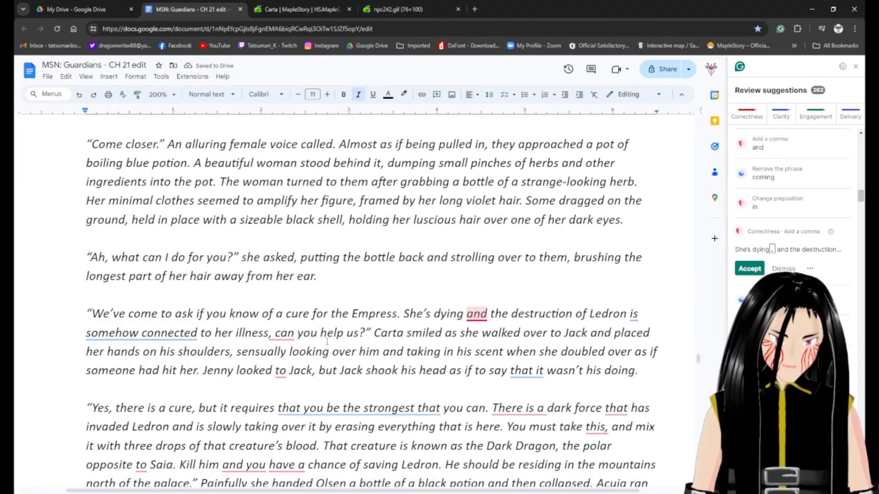
{"action": "left_click", "coordinate": [465, 315]}
{"action": "type", "text": ","}
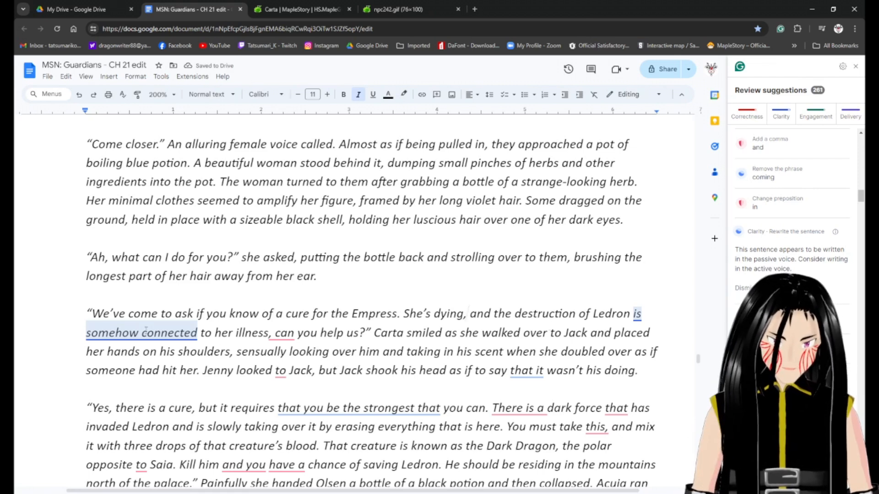
End the sentence after "her illness" with a period and capitalize "Can" in "Can you help us?".
{"action": "left_click", "coordinate": [276, 333]}
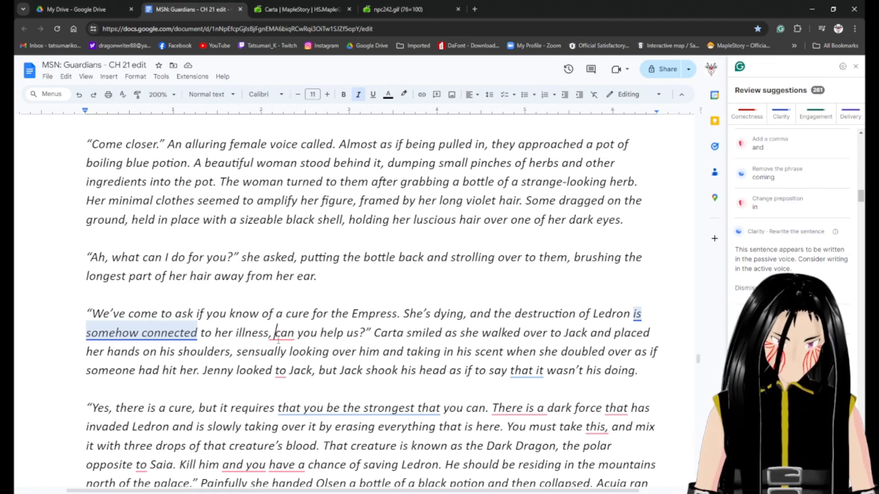
{"action": "key", "text": "Left"}
{"action": "key", "text": "BackSpace"}
{"action": "type", "text": "."}
{"action": "key", "text": "Right"}
{"action": "key", "text": "Delete"}
{"action": "type", "text": "C"}
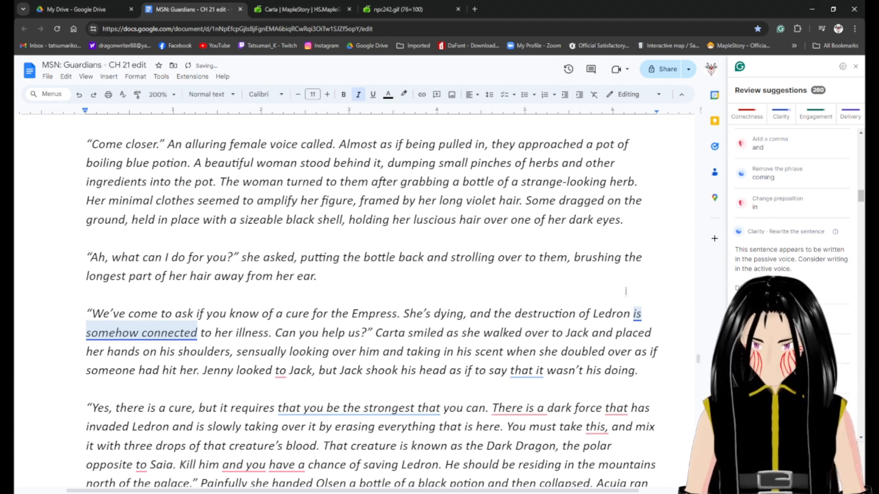
Move "somehow" from before "connected" to after "her illness", at the end of the sentence.
{"action": "left_click", "coordinate": [636, 314]}
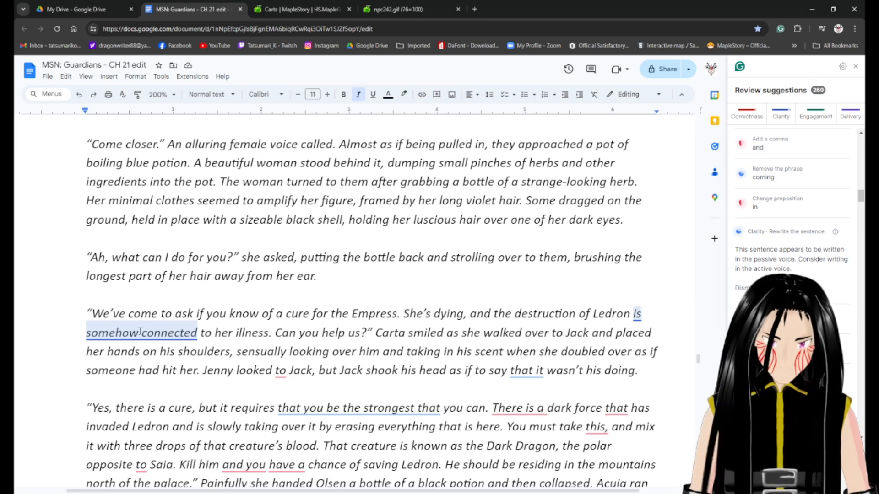
{"action": "left_click_drag", "start_coordinate": [139, 331], "coordinate": [80, 331]}
{"action": "key", "text": "ctrl+c"}
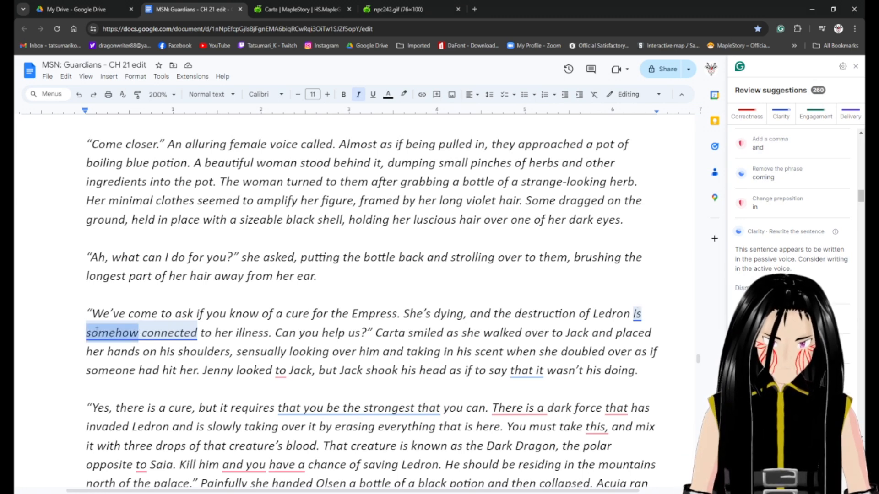
{"action": "key", "text": "BackSpace"}
{"action": "key", "text": "Right"}
{"action": "key", "text": "Right"}
{"action": "key", "text": "Right"}
{"action": "key", "text": "Right"}
{"action": "key", "text": "Right"}
{"action": "key", "text": "Right"}
{"action": "key", "text": "Right"}
{"action": "key", "text": "Right"}
{"action": "key", "text": "Right"}
{"action": "key", "text": "Right"}
{"action": "key", "text": "Right"}
{"action": "key", "text": "Right"}
{"action": "key", "text": "Right"}
{"action": "key", "text": "Right"}
{"action": "key", "text": "Right"}
{"action": "key", "text": "Right"}
{"action": "key", "text": "Right"}
{"action": "key", "text": "Right"}
{"action": "key", "text": "Right"}
{"action": "key", "text": "Right"}
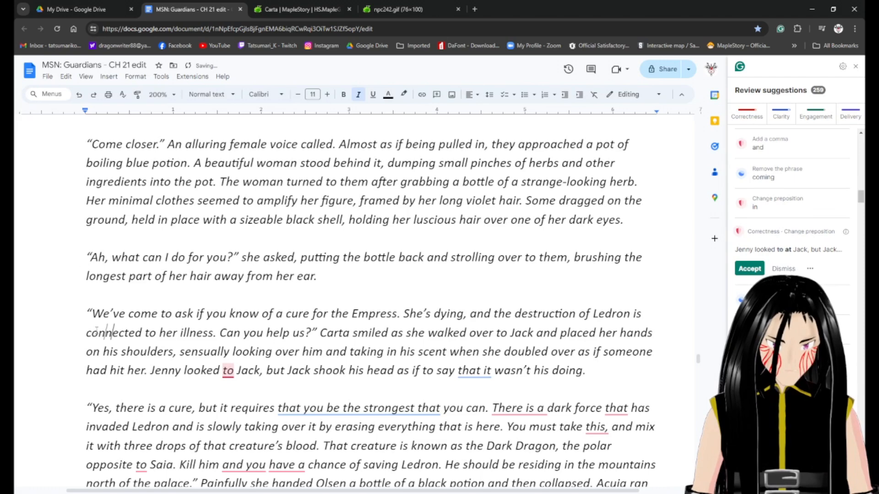
{"action": "key", "text": "ctrl+v"}
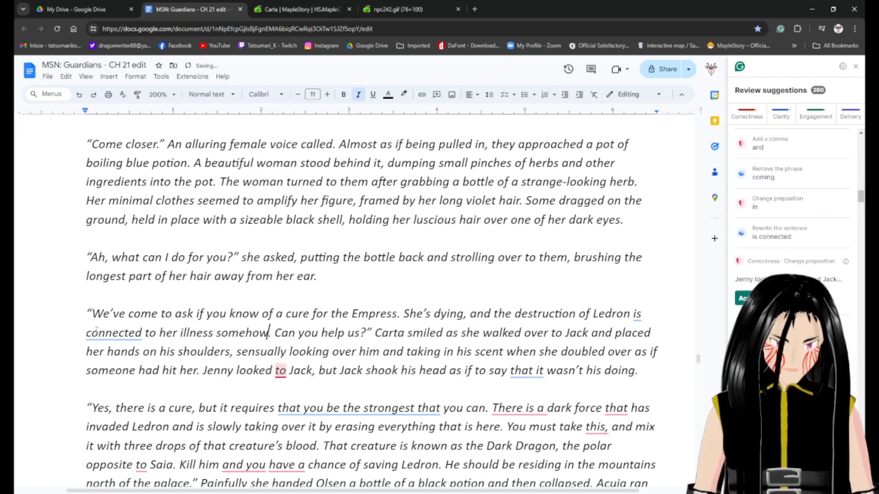
Delete "had" before "hit her" and accept the suggested change to "Jenny looked at Jack".
{"action": "left_click", "coordinate": [397, 352]}
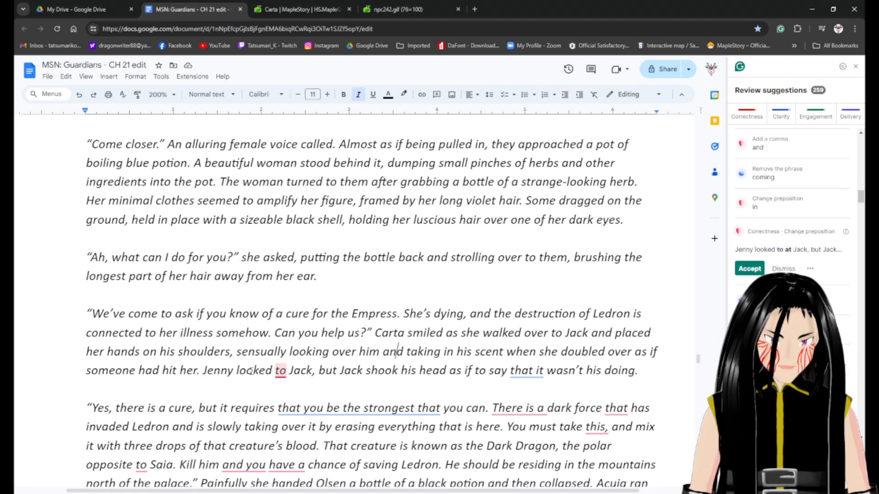
{"action": "left_click_drag", "start_coordinate": [160, 370], "coordinate": [142, 370]}
{"action": "key", "text": "BackSpace"}
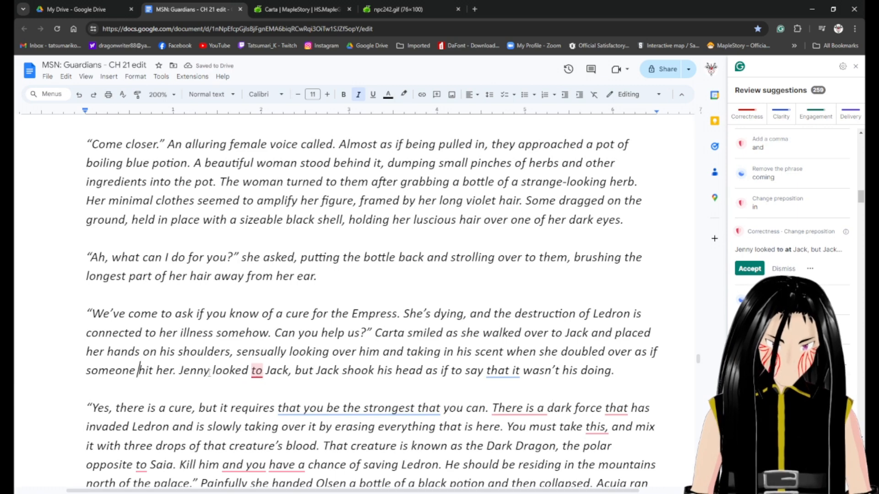
{"action": "left_click", "coordinate": [750, 269]}
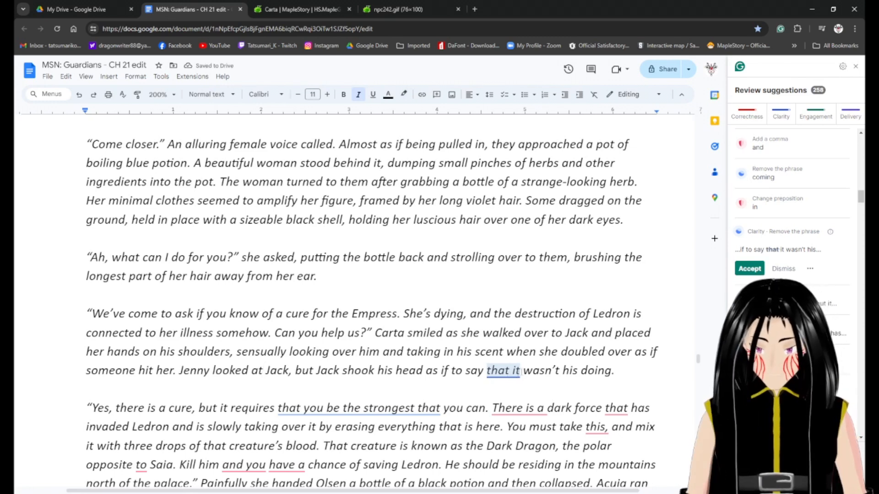
Delete "that" so the phrase reads "as if to say it wasn't his doing".
{"action": "left_click_drag", "start_coordinate": [521, 371], "coordinate": [485, 370]}
{"action": "key", "text": "Delete"}
{"action": "key", "text": "Delete"}
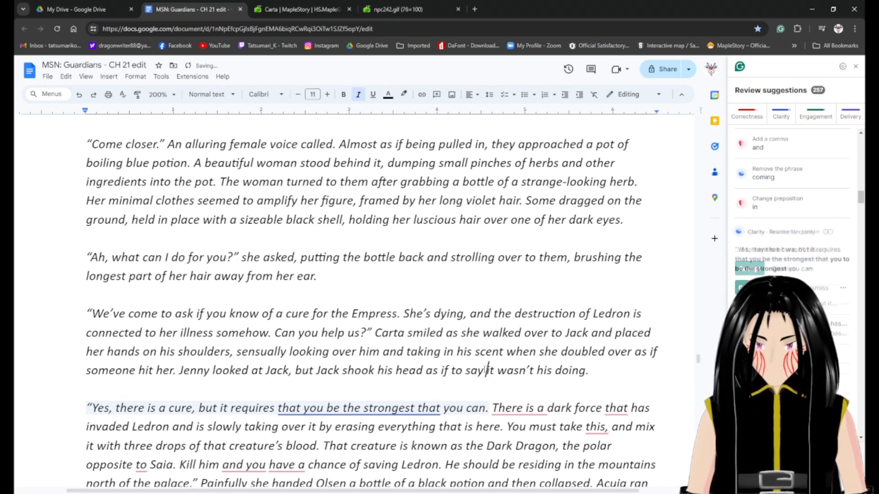
Accept the suggested rewrite "it requires you to be the strongest you can" in the sentence about the cure.
{"action": "scroll", "coordinate": [274, 376], "scroll_direction": "down", "scroll_amount": 2}
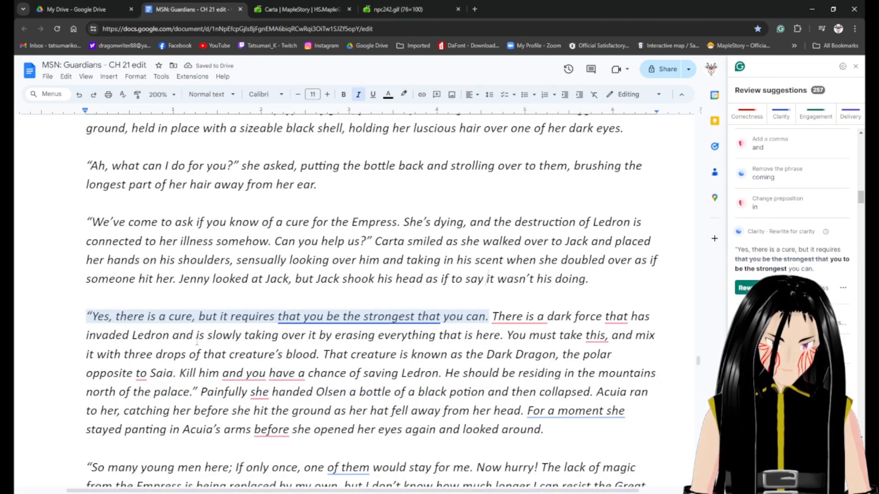
{"action": "left_click", "coordinate": [318, 317]}
{"action": "left_click", "coordinate": [750, 288]}
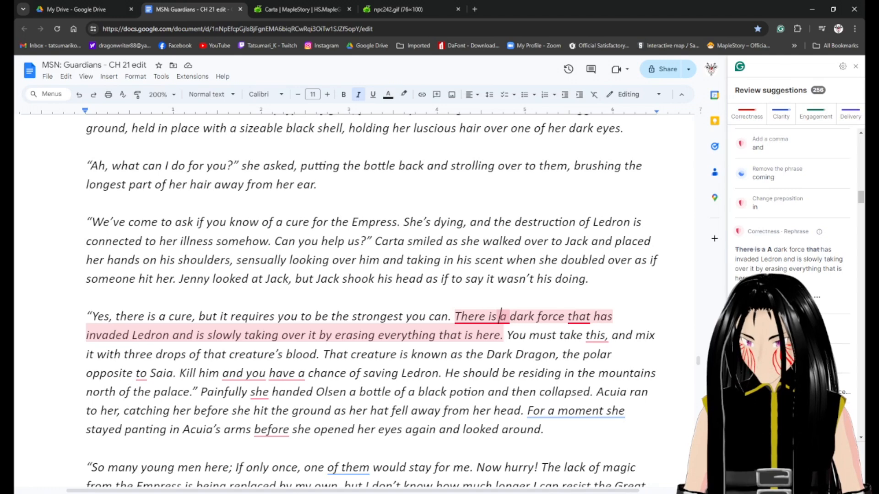
Accept the rephrase starting "A dark force has invaded Ledron" and delete "that is" before "here" in that sentence.
{"action": "left_click", "coordinate": [751, 298]}
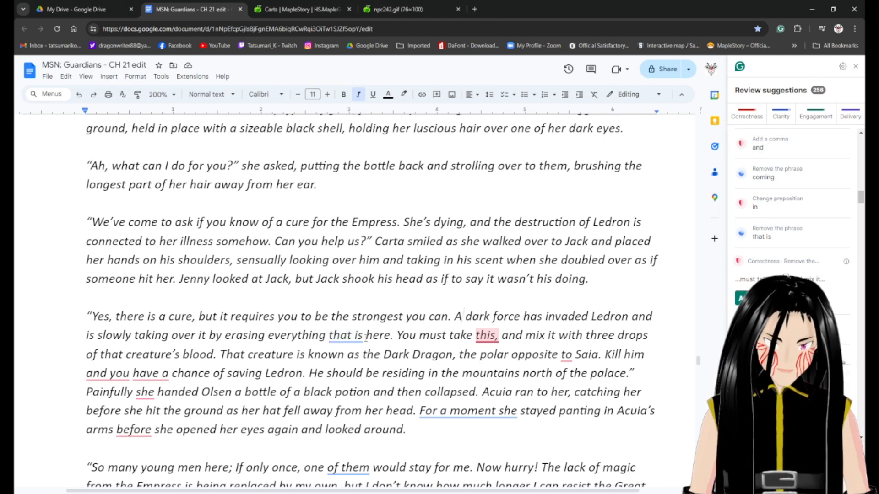
{"action": "left_click_drag", "start_coordinate": [358, 336], "coordinate": [328, 334]}
{"action": "key", "text": "BackSpace"}
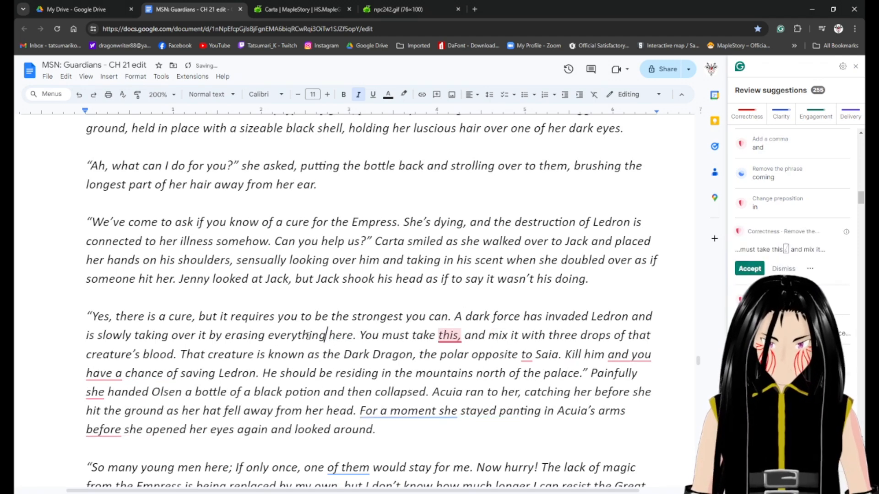
Remove the comma after "You must take this".
{"action": "key", "text": "Right"}
{"action": "key", "text": "Right"}
{"action": "key", "text": "Right"}
{"action": "key", "text": "Right"}
{"action": "key", "text": "Right"}
{"action": "key", "text": "Right"}
{"action": "key", "text": "Right"}
{"action": "key", "text": "Right"}
{"action": "key", "text": "Right"}
{"action": "key", "text": "Right"}
{"action": "key", "text": "Right"}
{"action": "key", "text": "Right"}
{"action": "key", "text": "Right"}
{"action": "key", "text": "Right"}
{"action": "key", "text": "Right"}
{"action": "key", "text": "Right"}
{"action": "key", "text": "Right"}
{"action": "key", "text": "Right"}
{"action": "key", "text": "Right"}
{"action": "key", "text": "Right"}
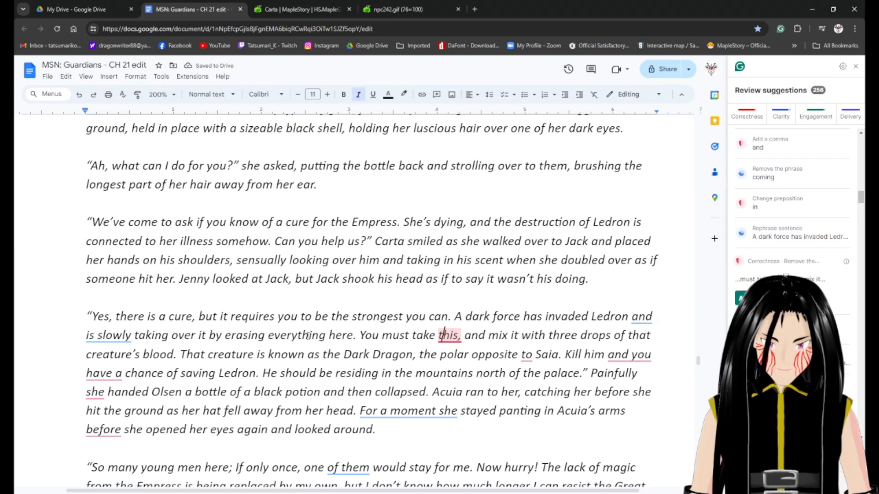
{"action": "key", "text": "Right"}
{"action": "key", "text": "Right"}
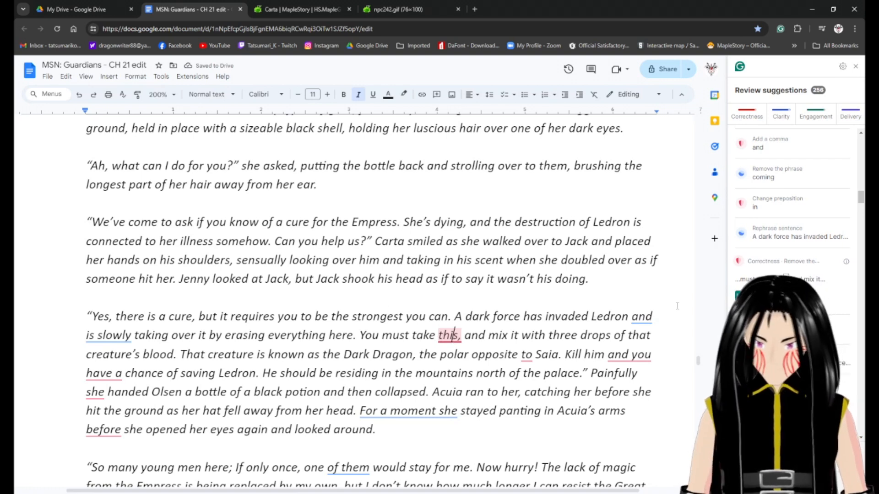
{"action": "key", "text": "Right"}
{"action": "key", "text": "Delete"}
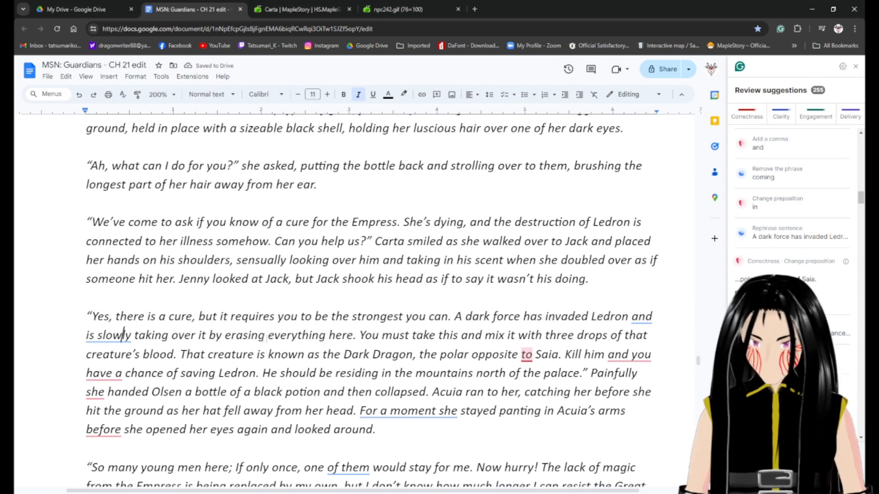
Accept the rewrite "invaded Ledron, slowly taking over it" and change "to" to "of" in "the polar opposite of Saia".
{"action": "left_click", "coordinate": [801, 236]}
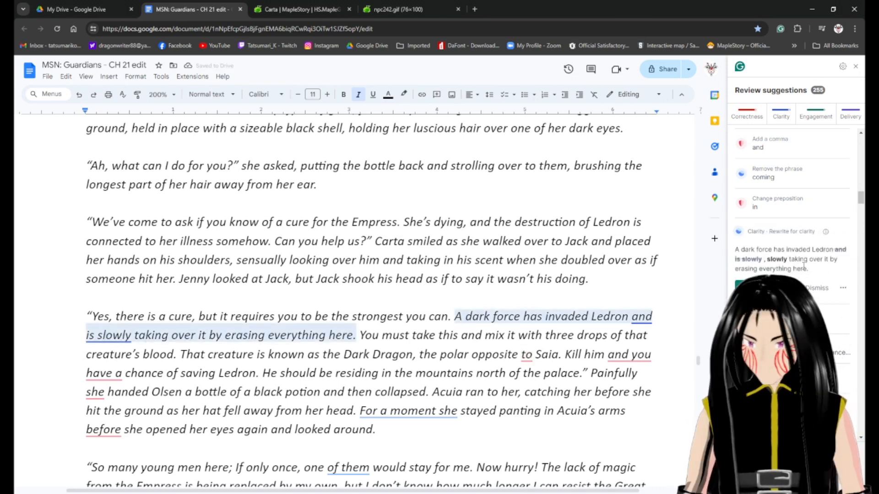
{"action": "left_click", "coordinate": [747, 288]}
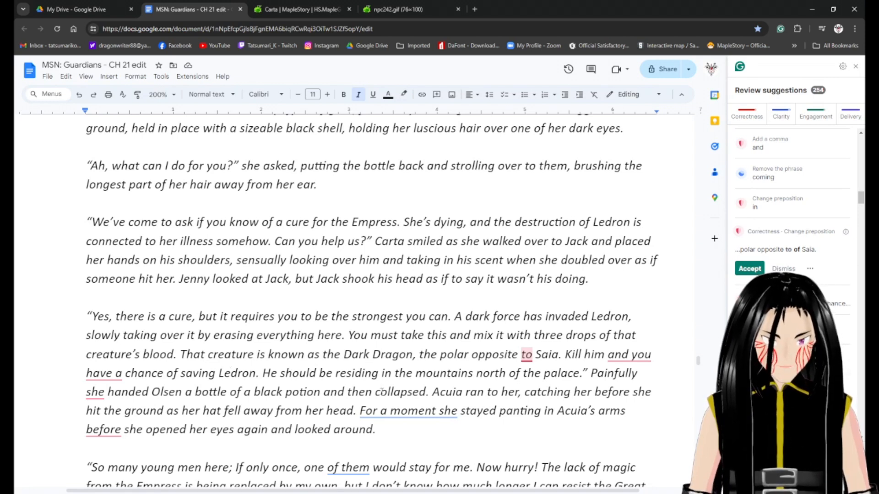
{"action": "left_click", "coordinate": [534, 353]}
{"action": "key", "text": "BackSpace"}
{"action": "key", "text": "BackSpace"}
{"action": "type", "text": "of"}
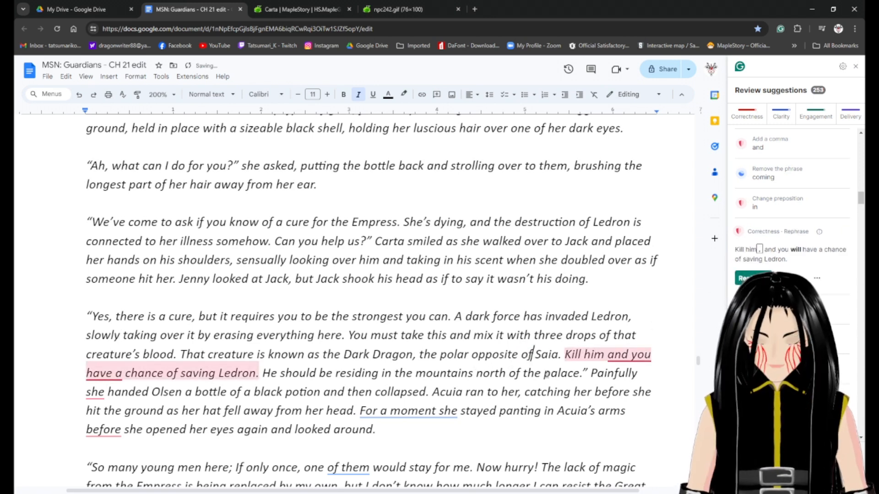
Insert commas after "Kill him" and after "Painfully" in the same paragraph.
{"action": "left_click", "coordinate": [607, 354]}
{"action": "type", "text": ","}
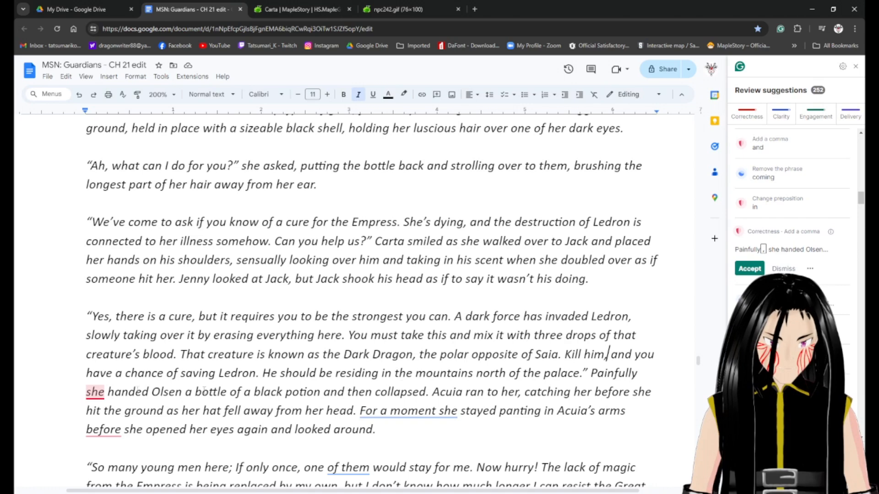
{"action": "left_click", "coordinate": [640, 373]}
{"action": "type", "text": ","}
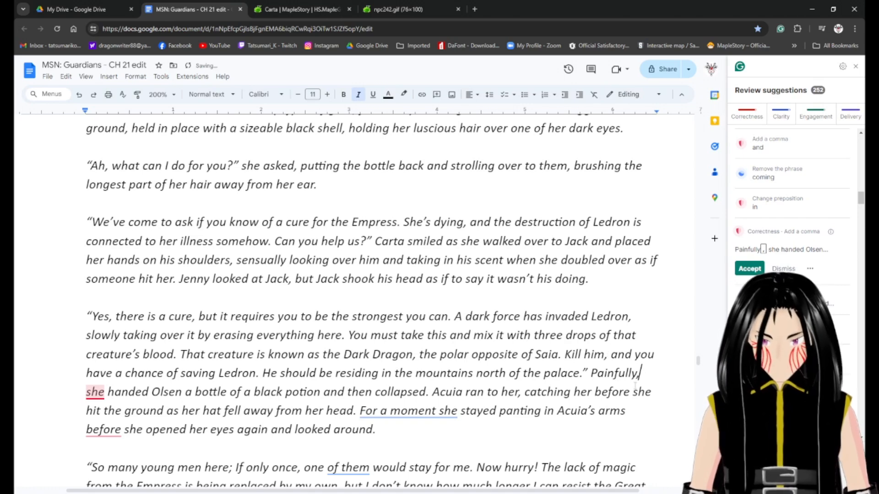
Read through the passage from "Painfully, she handed Olsen a bottle" up to "Acuia ran to her".
{"action": "key", "text": "Right"}
{"action": "key", "text": "Right"}
{"action": "key", "text": "Right"}
{"action": "key", "text": "Right"}
{"action": "key", "text": "Right"}
{"action": "key", "text": "Right"}
{"action": "key", "text": "Right"}
{"action": "key", "text": "Right"}
{"action": "key", "text": "Right"}
{"action": "key", "text": "Right"}
{"action": "key", "text": "Right"}
{"action": "key", "text": "Right"}
{"action": "key", "text": "Right"}
{"action": "key", "text": "Right"}
{"action": "key", "text": "Right"}
{"action": "key", "text": "Right"}
{"action": "key", "text": "Right"}
{"action": "key", "text": "Right"}
{"action": "key", "text": "Right"}
{"action": "key", "text": "Right"}
{"action": "key", "text": "Right"}
{"action": "key", "text": "Right"}
{"action": "key", "text": "Right"}
{"action": "key", "text": "Right"}
{"action": "key", "text": "Right"}
{"action": "key", "text": "Right"}
{"action": "key", "text": "Right"}
{"action": "key", "text": "Right"}
{"action": "key", "text": "Right"}
{"action": "key", "text": "Right"}
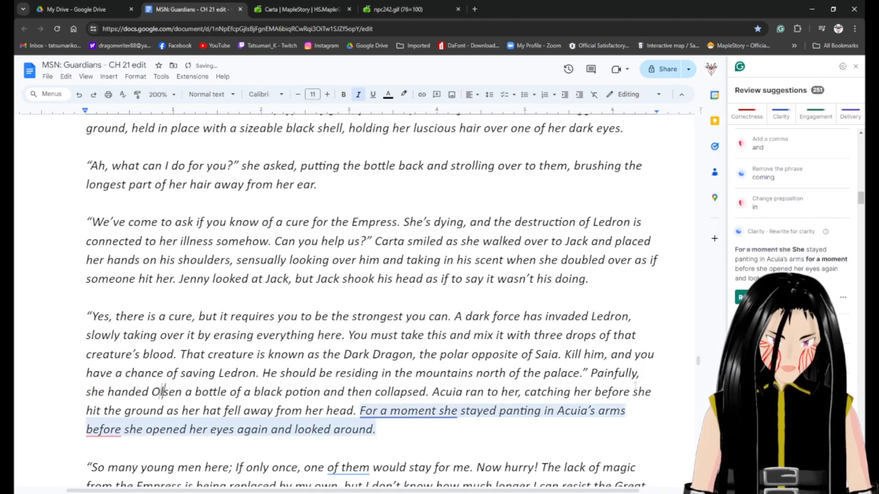
{"action": "key", "text": "Right"}
{"action": "key", "text": "Right"}
{"action": "key", "text": "Right"}
{"action": "key", "text": "Right"}
{"action": "key", "text": "Right"}
{"action": "key", "text": "Right"}
{"action": "key", "text": "Right"}
{"action": "key", "text": "Right"}
{"action": "key", "text": "Right"}
{"action": "key", "text": "Right"}
{"action": "key", "text": "Right"}
{"action": "key", "text": "Right"}
{"action": "key", "text": "Right"}
{"action": "key", "text": "Right"}
{"action": "key", "text": "Right"}
{"action": "key", "text": "Right"}
{"action": "key", "text": "Right"}
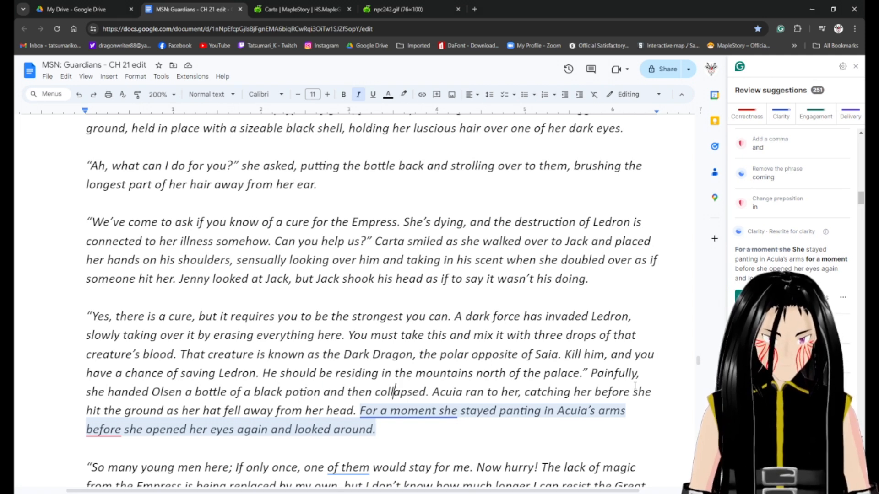
{"action": "key", "text": "Right"}
{"action": "key", "text": "Right"}
{"action": "key", "text": "Right"}
{"action": "key", "text": "Right"}
{"action": "key", "text": "Right"}
{"action": "key", "text": "Right"}
{"action": "key", "text": "Right"}
{"action": "key", "text": "Right"}
{"action": "key", "text": "Right"}
{"action": "key", "text": "Right"}
{"action": "key", "text": "Right"}
{"action": "key", "text": "Right"}
{"action": "key", "text": "Right"}
{"action": "key", "text": "Right"}
{"action": "key", "text": "Right"}
{"action": "key", "text": "Right"}
{"action": "key", "text": "Right"}
{"action": "key", "text": "Right"}
{"action": "key", "text": "Right"}
{"action": "key", "text": "Right"}
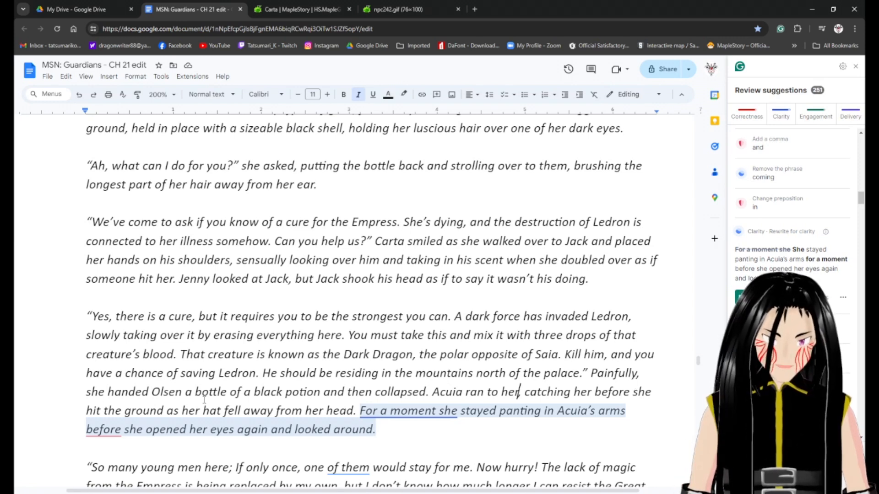
Accept the rewrite "She stayed panting in Acuia's arms for a moment" and the removal of "of them" in "one of them would stay for me".
{"action": "left_click", "coordinate": [409, 412]}
{"action": "left_click", "coordinate": [749, 298]}
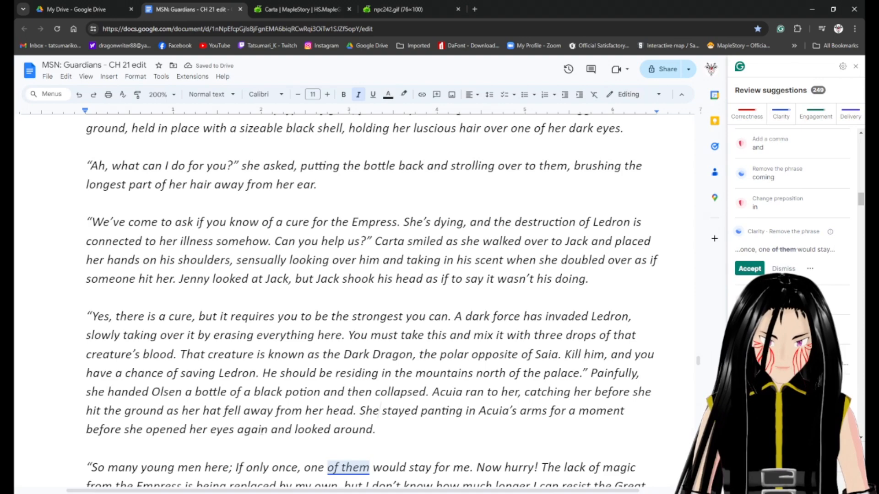
{"action": "scroll", "coordinate": [223, 425], "scroll_direction": "down", "scroll_amount": 3}
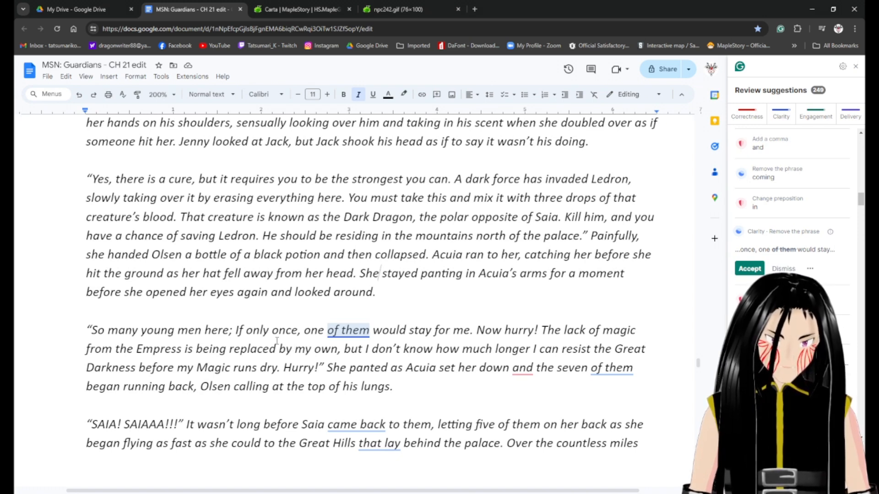
{"action": "left_click", "coordinate": [750, 269]}
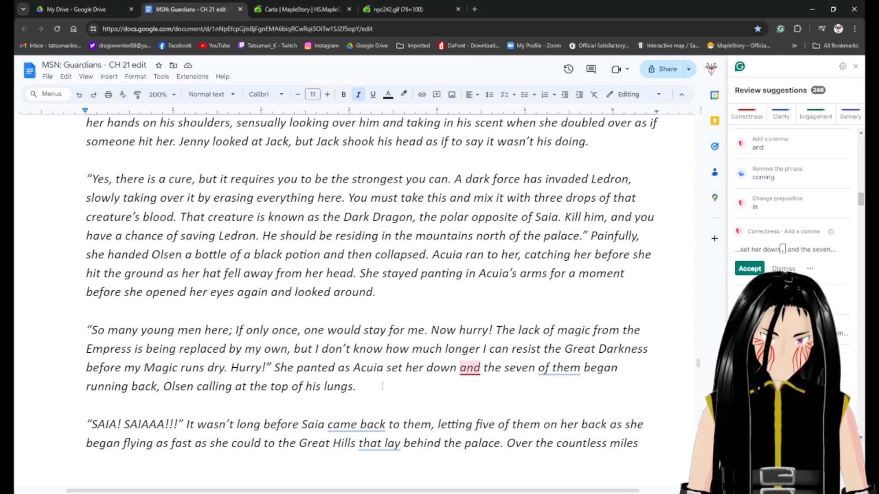
Insert a comma after "set her down" and accept the suggestion removing "of them" after "the seven".
{"action": "left_click", "coordinate": [452, 368]}
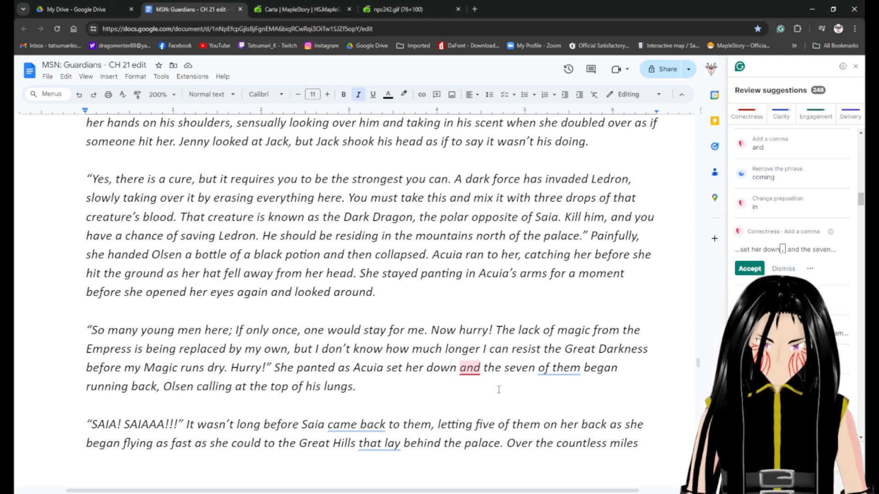
{"action": "type", "text": ","}
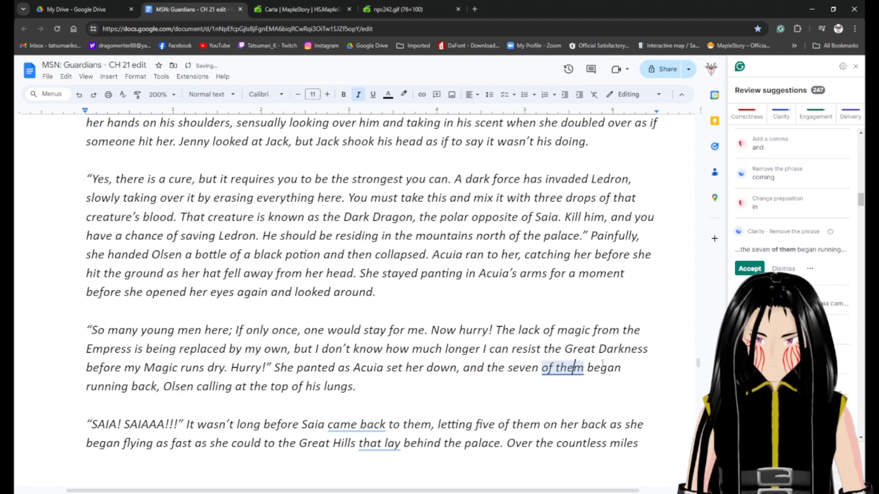
{"action": "left_click", "coordinate": [749, 269]}
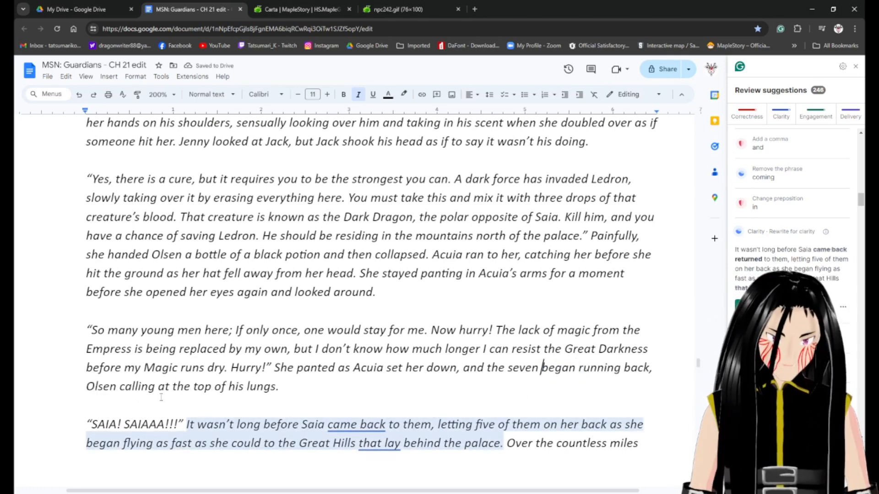
Add "for Saia" after "at the top of his lungs" and delete the shouted "SAIA! SAIAAA!!!" dialogue from the next paragraph.
{"action": "left_click", "coordinate": [348, 386]}
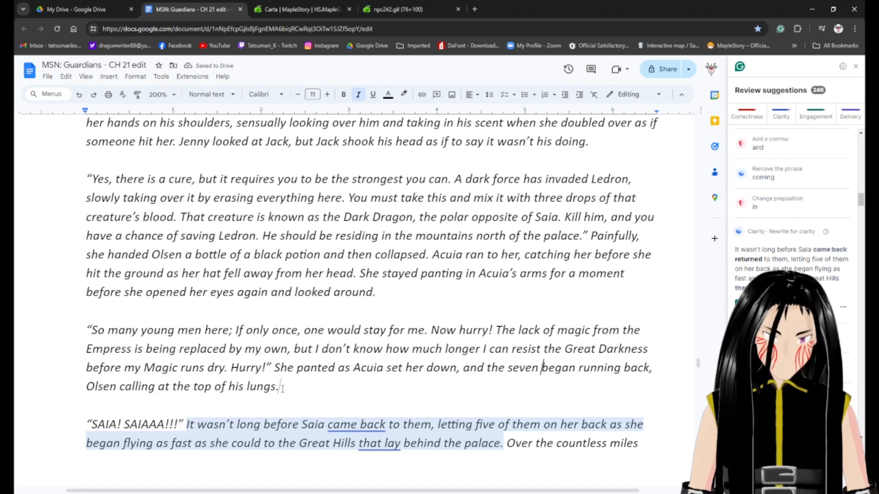
{"action": "key", "text": "BackSpace"}
{"action": "type", "text": "oor Saia."}
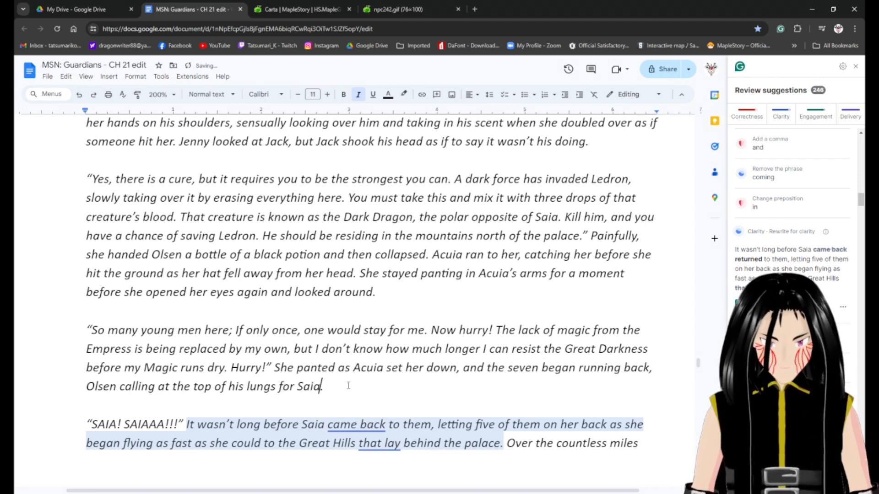
{"action": "left_click", "coordinate": [185, 424]}
{"action": "key", "text": "shift+Home"}
{"action": "key", "text": "BackSpace"}
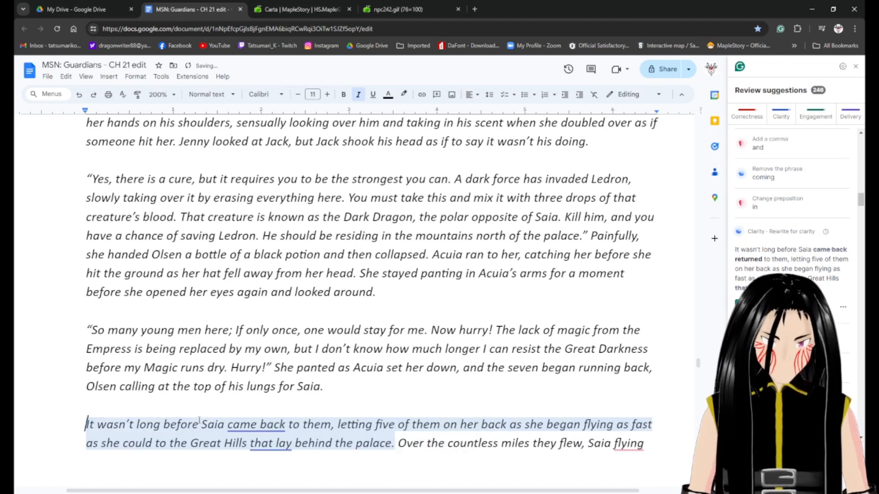
Replace "came back to" with "found" in the sentence starting "It wasn't long before Saia".
{"action": "scroll", "coordinate": [199, 420], "scroll_direction": "left", "scroll_amount": 3}
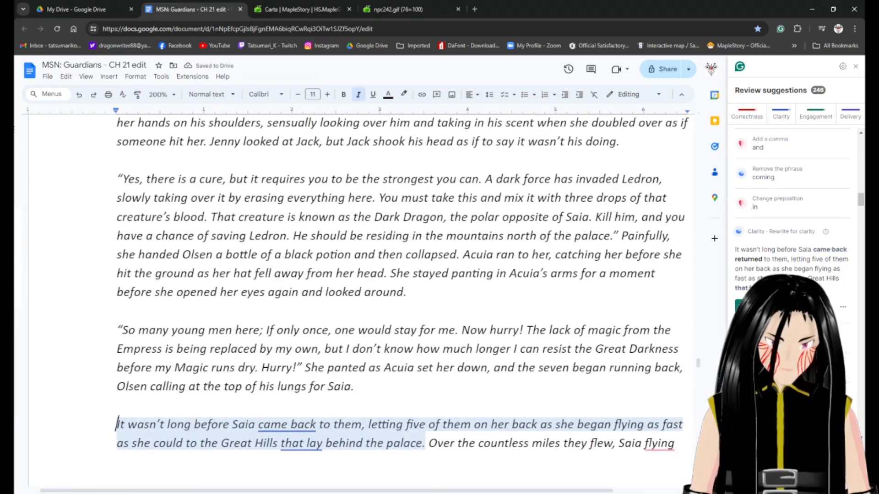
{"action": "scroll", "coordinate": [209, 386], "scroll_direction": "down", "scroll_amount": 4}
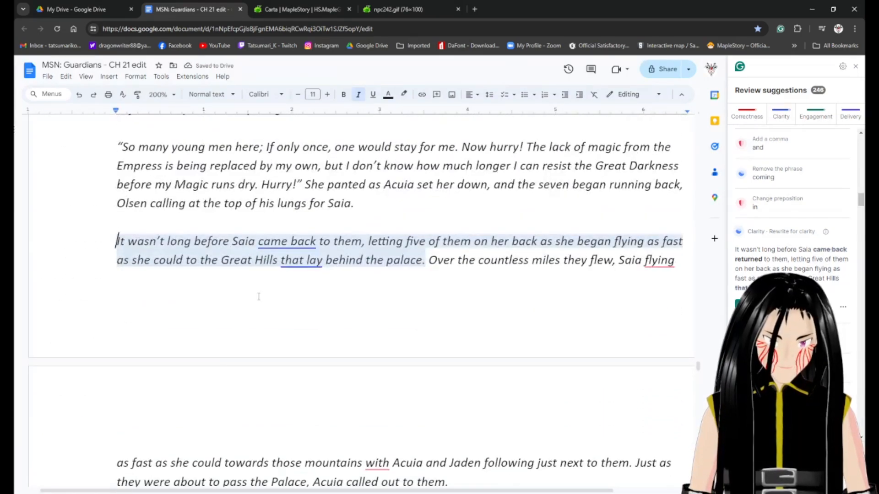
{"action": "scroll", "coordinate": [251, 293], "scroll_direction": "left", "scroll_amount": 1}
{"action": "scroll", "coordinate": [251, 294], "scroll_direction": "right", "scroll_amount": 3}
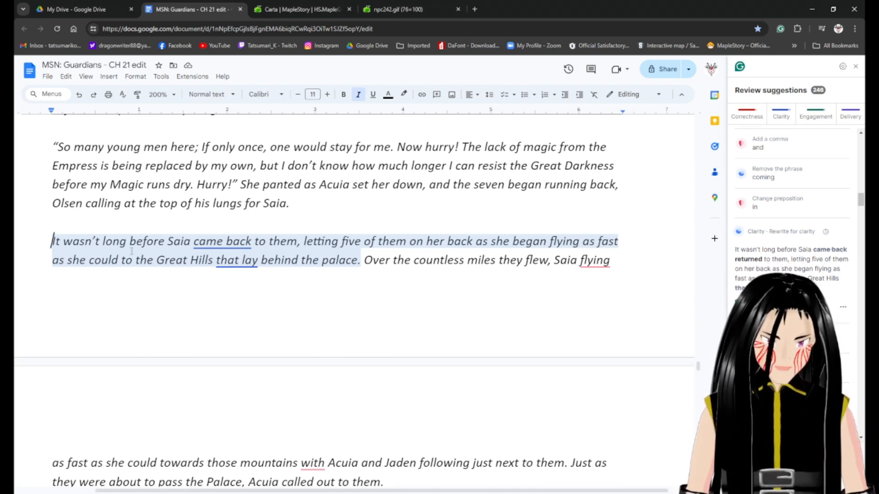
{"action": "left_click", "coordinate": [218, 241]}
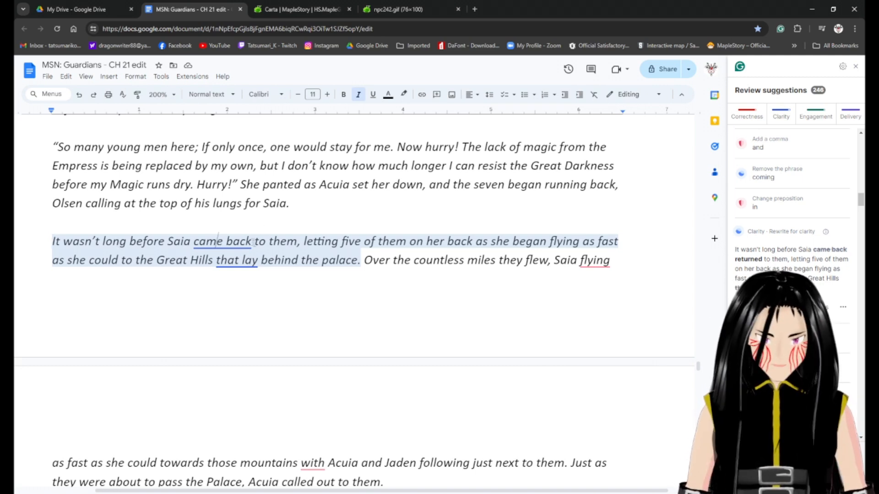
{"action": "left_click_drag", "start_coordinate": [265, 241], "coordinate": [187, 239]}
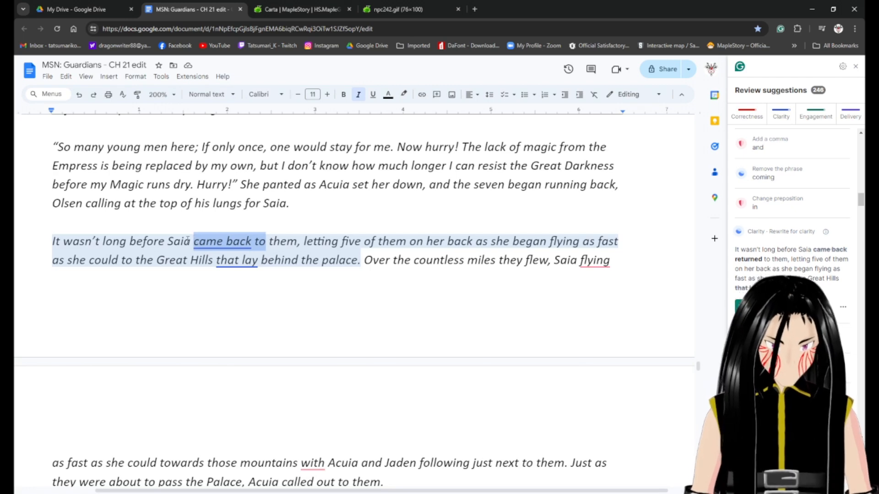
{"action": "type", "text": "found"}
Replace "that lay behind" with "beyond" in the phrase about the Great Hills and the palace.
{"action": "key", "text": "Right"}
{"action": "key", "text": "Right"}
{"action": "key", "text": "Right"}
{"action": "key", "text": "Right"}
{"action": "key", "text": "Right"}
{"action": "key", "text": "Right"}
{"action": "key", "text": "Right"}
{"action": "key", "text": "Right"}
{"action": "key", "text": "Right"}
{"action": "key", "text": "Right"}
{"action": "key", "text": "Right"}
{"action": "key", "text": "Right"}
{"action": "key", "text": "Right"}
{"action": "key", "text": "Right"}
{"action": "key", "text": "Right"}
{"action": "key", "text": "Right"}
{"action": "key", "text": "Right"}
{"action": "key", "text": "Right"}
{"action": "key", "text": "Right"}
{"action": "key", "text": "Right"}
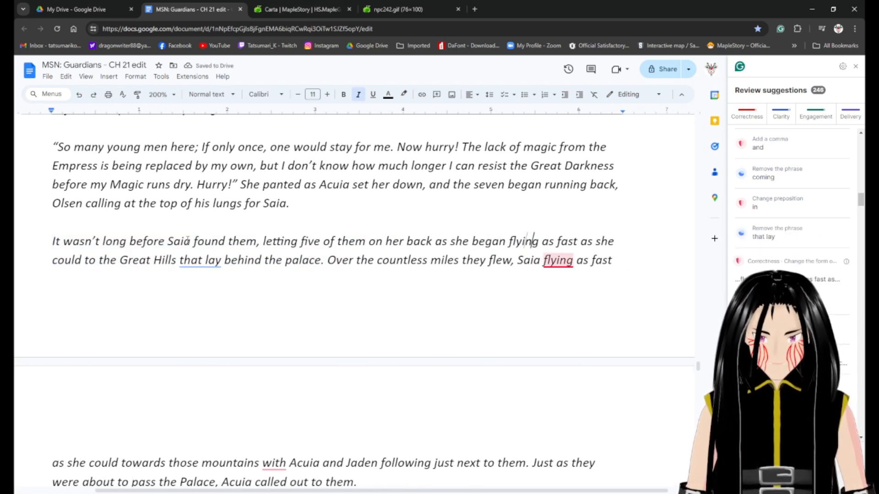
{"action": "key", "text": "Right"}
{"action": "key", "text": "Right"}
{"action": "key", "text": "Right"}
{"action": "key", "text": "Right"}
{"action": "key", "text": "Right"}
{"action": "key", "text": "Right"}
{"action": "key", "text": "Right"}
{"action": "key", "text": "Right"}
{"action": "key", "text": "Right"}
{"action": "key", "text": "Right"}
{"action": "key", "text": "Right"}
{"action": "key", "text": "Right"}
{"action": "key", "text": "Right"}
{"action": "key", "text": "Right"}
{"action": "key", "text": "Right"}
{"action": "key", "text": "Right"}
{"action": "key", "text": "Right"}
{"action": "key", "text": "Right"}
{"action": "key", "text": "Right"}
{"action": "key", "text": "Right"}
{"action": "key", "text": "Right"}
{"action": "key", "text": "Right"}
{"action": "key", "text": "Right"}
{"action": "key", "text": "Right"}
{"action": "key", "text": "shift+Right"}
{"action": "key", "text": "shift+Right"}
{"action": "key", "text": "shift+Right"}
{"action": "key", "text": "shift+Right"}
{"action": "key", "text": "shift+Right"}
{"action": "key", "text": "shift+Right"}
{"action": "key", "text": "shift+Right"}
{"action": "key", "text": "shift+Right"}
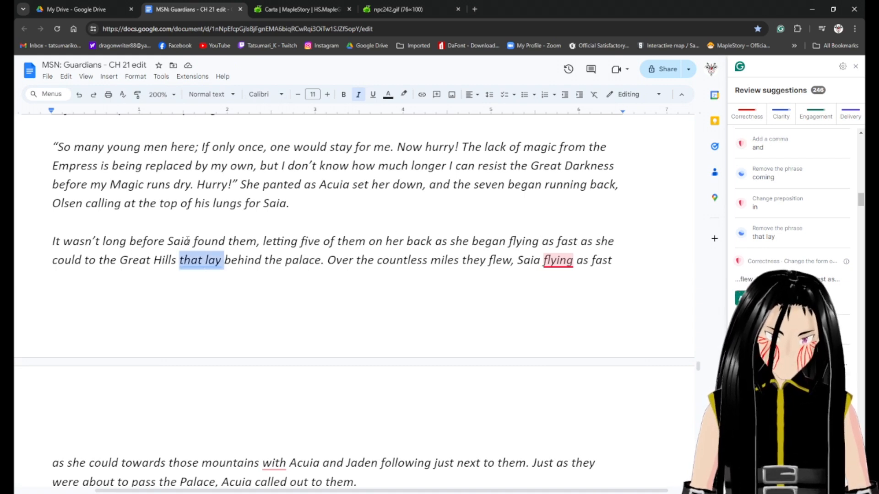
{"action": "key", "text": "shift+Right"}
{"action": "key", "text": "shift+Right"}
{"action": "key", "text": "shift+Right"}
{"action": "key", "text": "shift+Right"}
{"action": "key", "text": "shift+Right"}
{"action": "key", "text": "shift+Right"}
{"action": "key", "text": "shift+Right"}
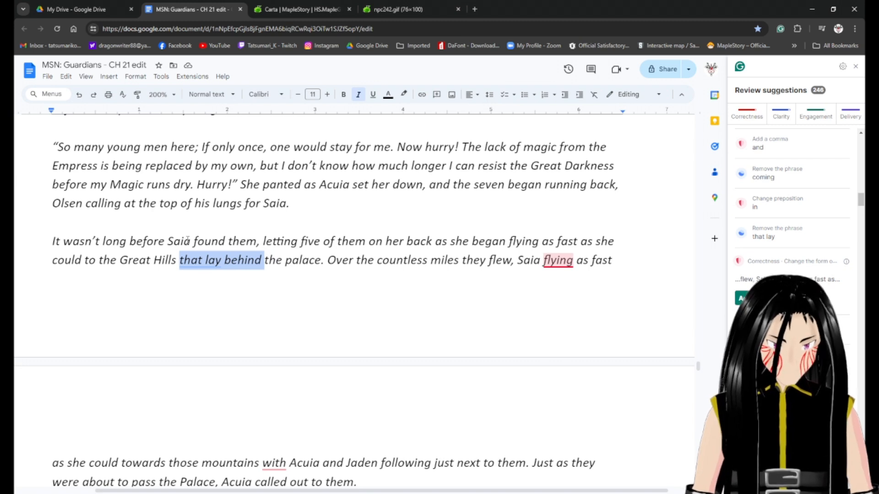
{"action": "type", "text": "beyond"}
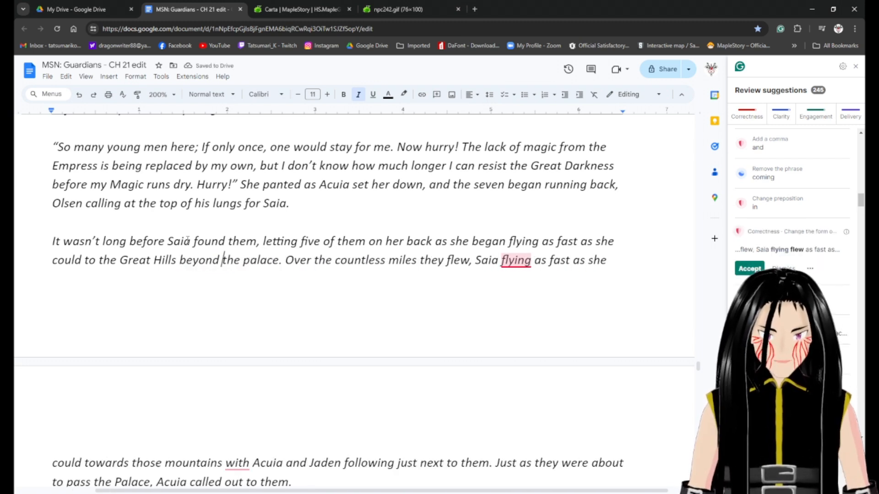
Accept the suggestion changing "flying" to "flew" in "Saia flying as fast as she".
{"action": "left_click", "coordinate": [508, 261]}
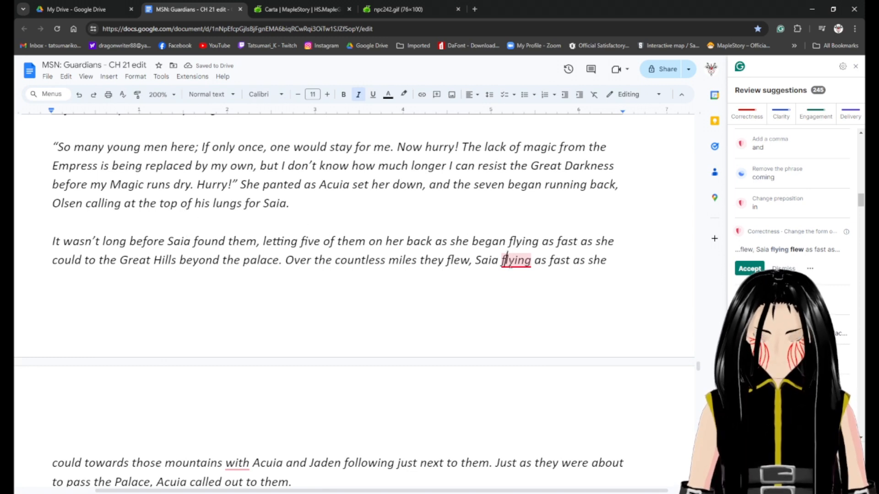
{"action": "left_click", "coordinate": [750, 269]}
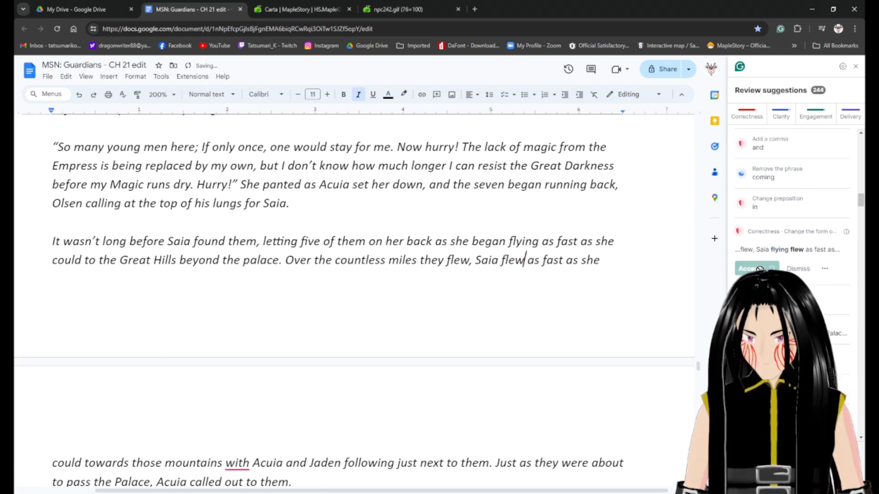
{"action": "left_click_drag", "start_coordinate": [473, 260], "coordinate": [366, 261]}
{"action": "left_click", "coordinate": [329, 447]}
Delete the whole sentence from "Over the countless miles they flew" through "following just next to them.".
{"action": "scroll", "coordinate": [359, 421], "scroll_direction": "down", "scroll_amount": 1}
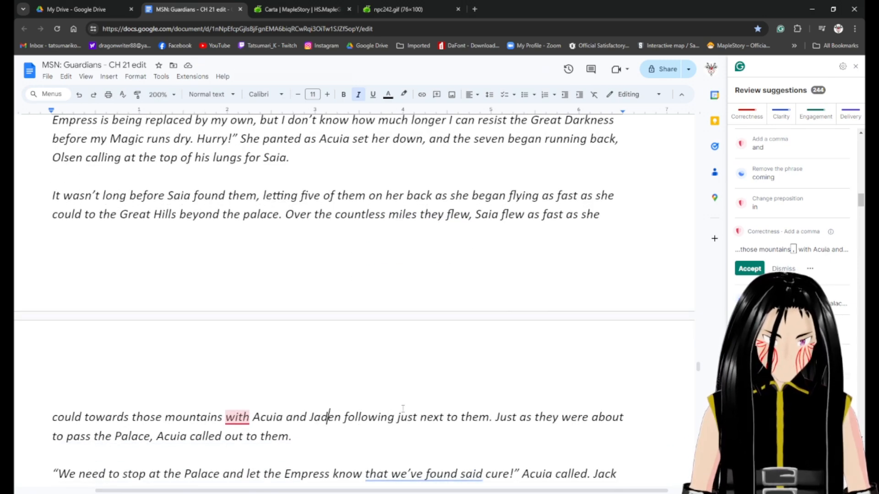
{"action": "left_click_drag", "start_coordinate": [493, 420], "coordinate": [285, 215]}
{"action": "key", "text": "BackSpace"}
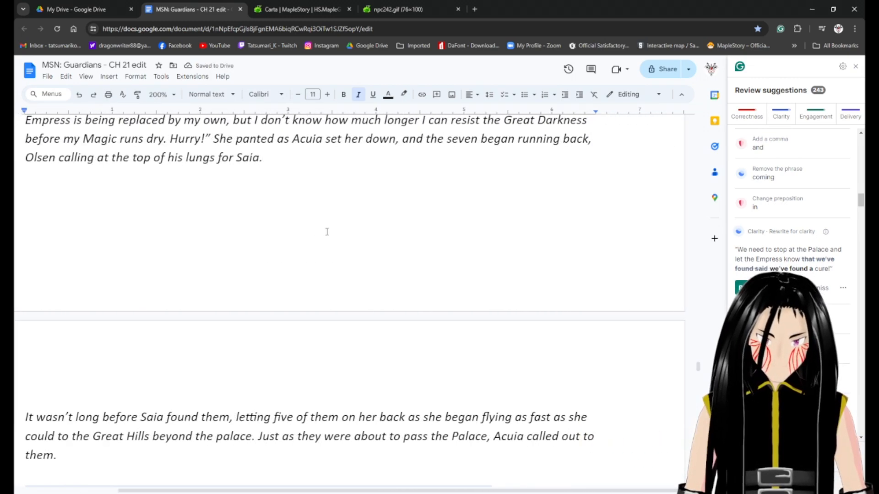
Delete "that" before "we've found said cure" and remove the dialogue tag "Acuia called." following that line.
{"action": "scroll", "coordinate": [295, 268], "scroll_direction": "down", "scroll_amount": 5}
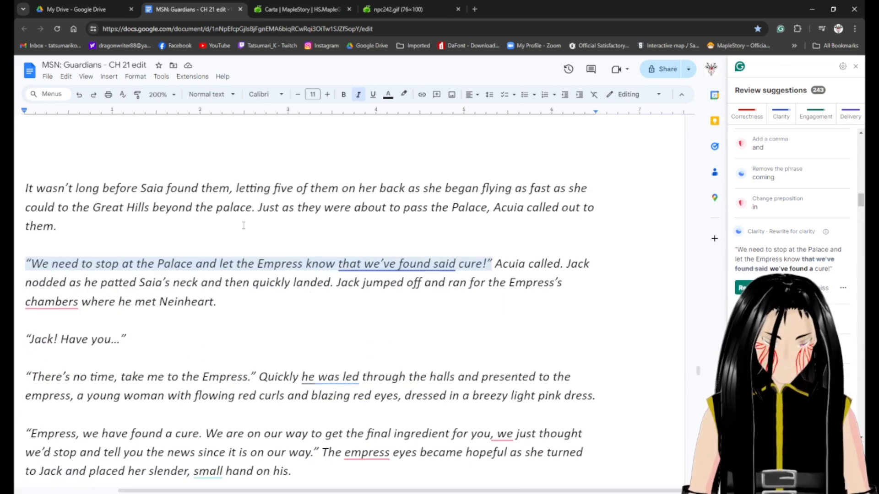
{"action": "scroll", "coordinate": [244, 226], "scroll_direction": "left", "scroll_amount": 2}
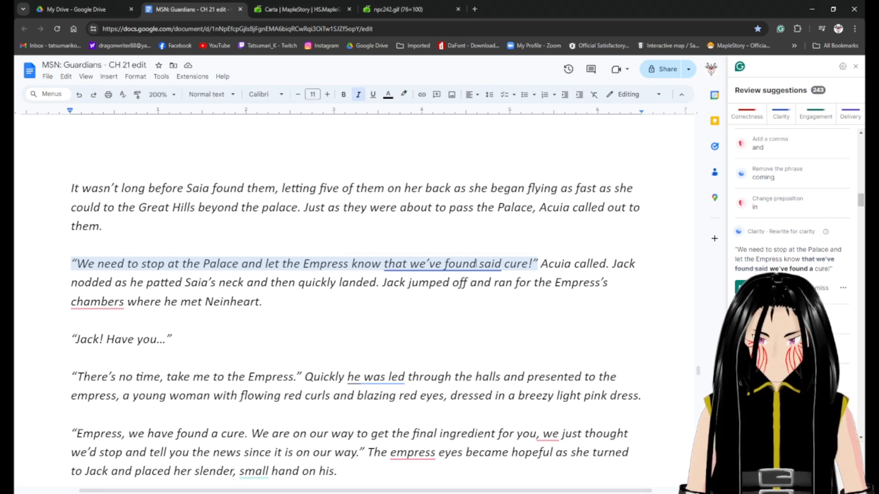
{"action": "left_click_drag", "start_coordinate": [410, 264], "coordinate": [384, 264]}
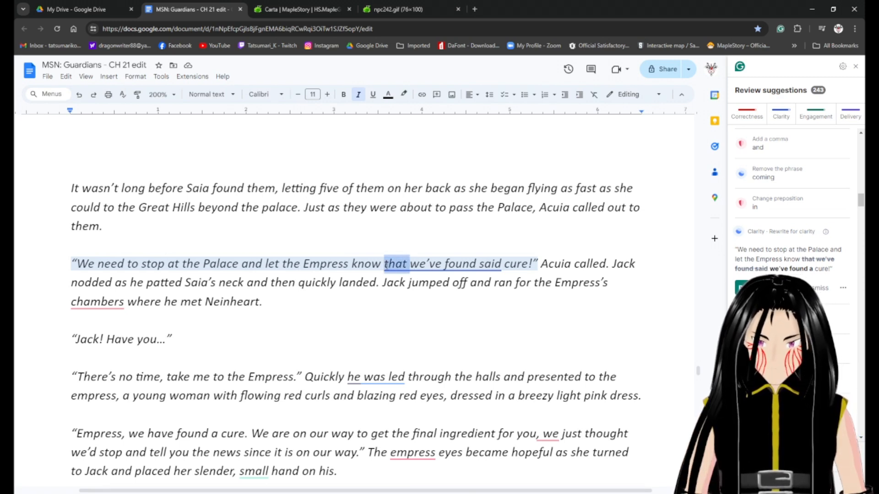
{"action": "key", "text": "BackSpace"}
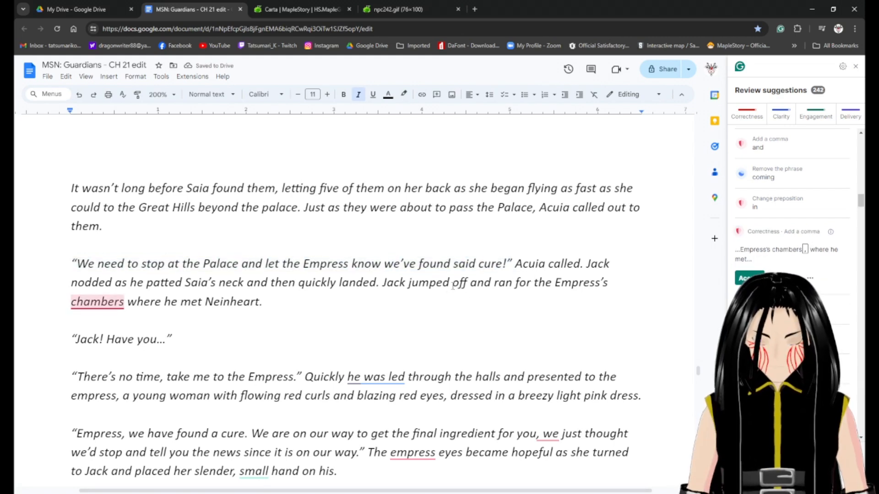
{"action": "left_click_drag", "start_coordinate": [583, 265], "coordinate": [514, 270]}
{"action": "key", "text": "BackSpace"}
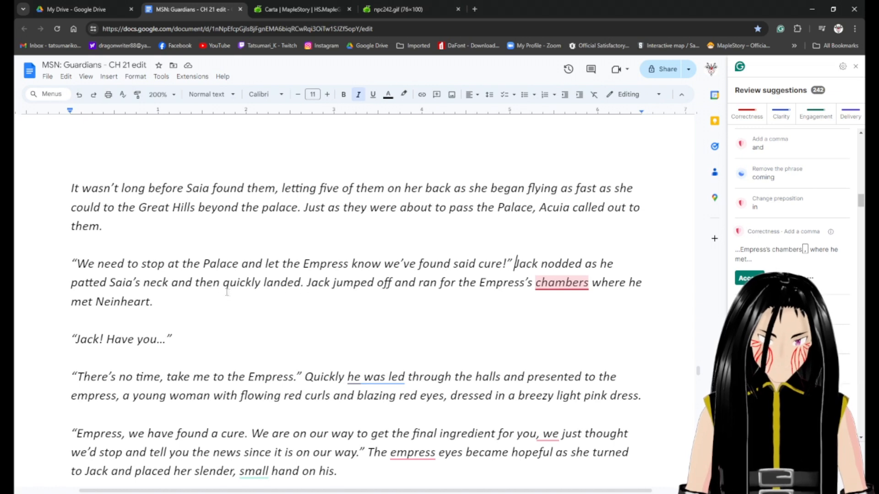
Delete "then" before "quickly landed" and accept the suggested comma after "chambers" in the paragraph about Jack reaching the palace.
{"action": "left_click_drag", "start_coordinate": [195, 285], "coordinate": [222, 285]}
{"action": "key", "text": "BackSpace"}
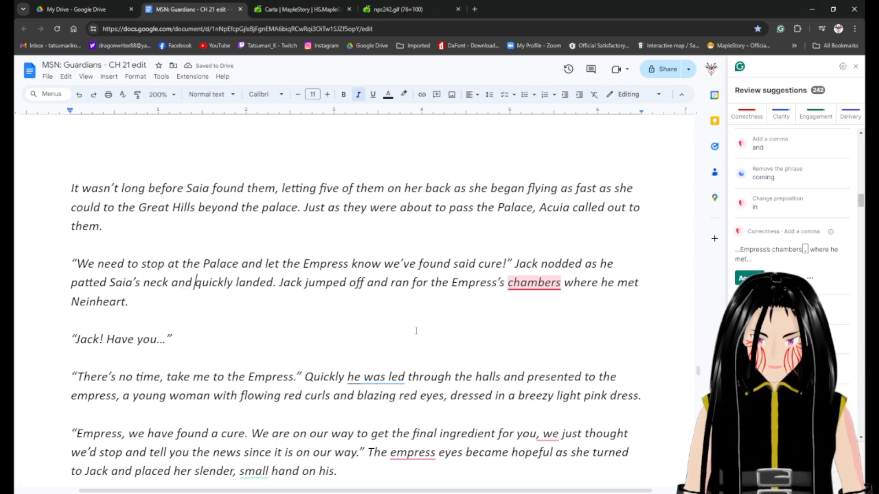
{"action": "left_click", "coordinate": [540, 285]}
{"action": "left_click", "coordinate": [750, 278]}
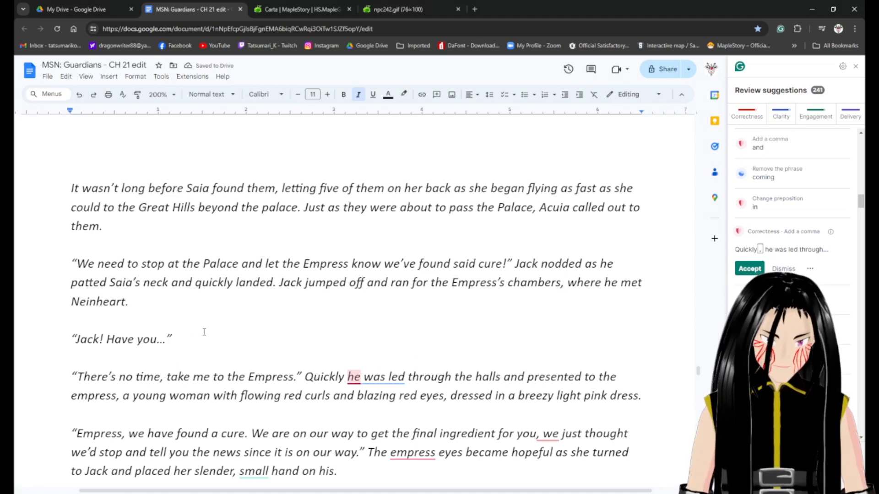
Rewrite "Quickly he was led through the halls" in active voice as "Quickly, Neinheart led him through the halls".
{"action": "scroll", "coordinate": [204, 332], "scroll_direction": "down", "scroll_amount": 3}
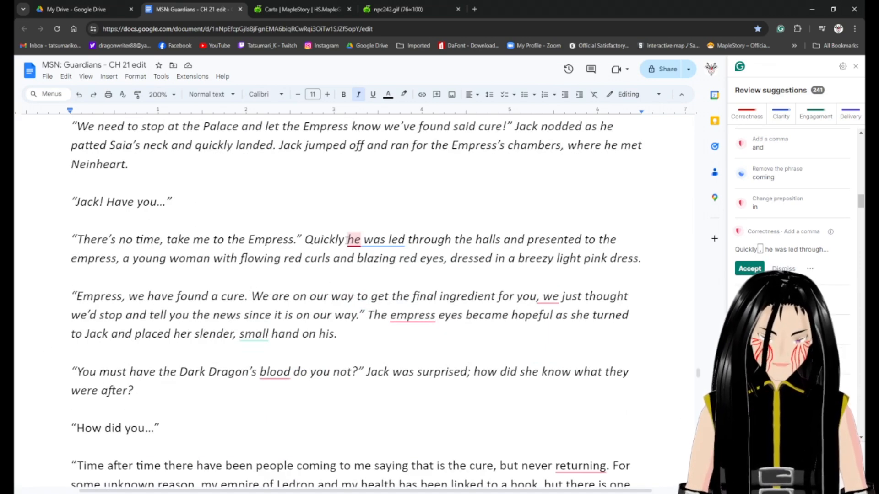
{"action": "left_click", "coordinate": [348, 240]}
{"action": "type", "text": ","}
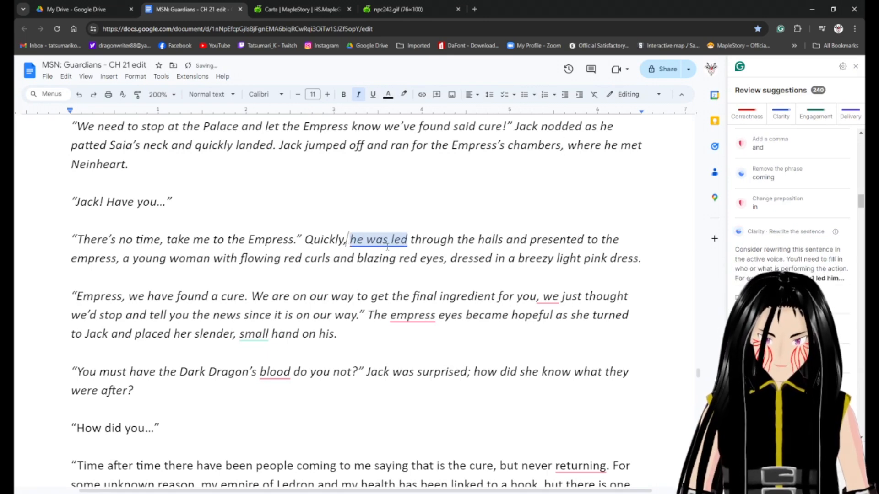
{"action": "left_click", "coordinate": [378, 238]}
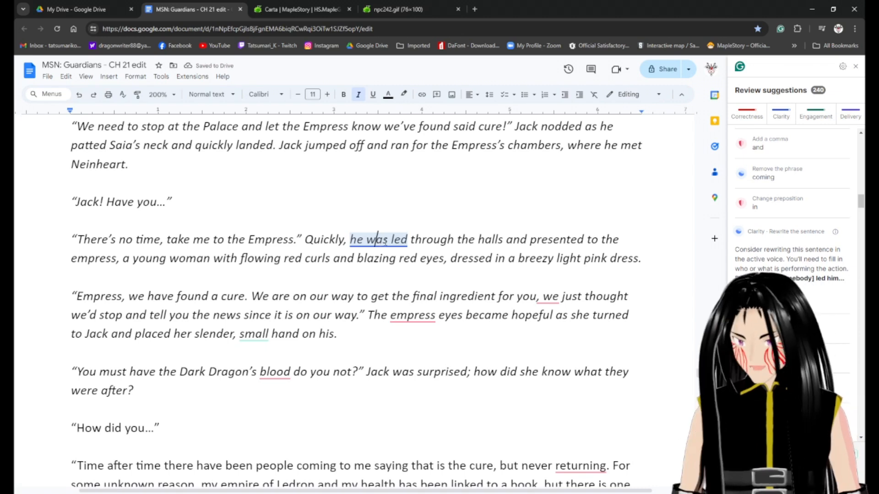
{"action": "key", "text": "Right"}
{"action": "key", "text": "Right"}
{"action": "key", "text": "Left"}
{"action": "key", "text": "Left"}
{"action": "key", "text": "Right"}
{"action": "key", "text": "Right"}
{"action": "key", "text": "Right"}
{"action": "key", "text": "Left"}
{"action": "key", "text": "ctrl+shift+Left"}
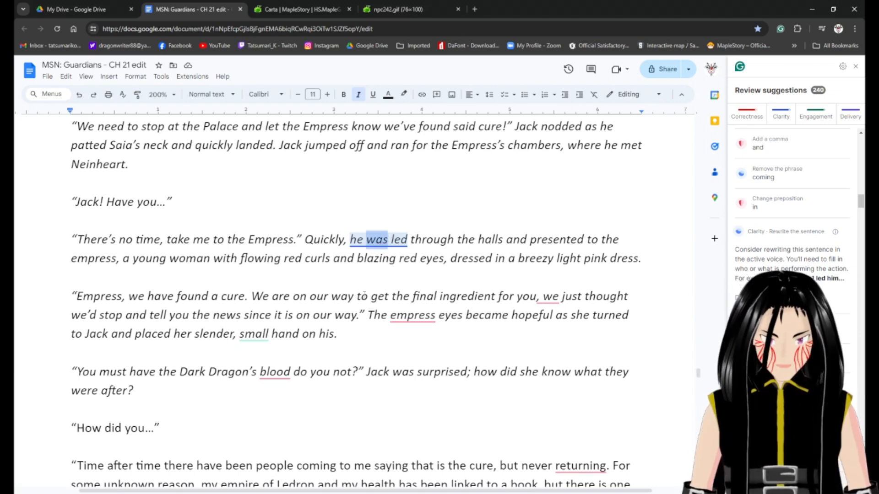
{"action": "key", "text": "ctrl+shift+Left"}
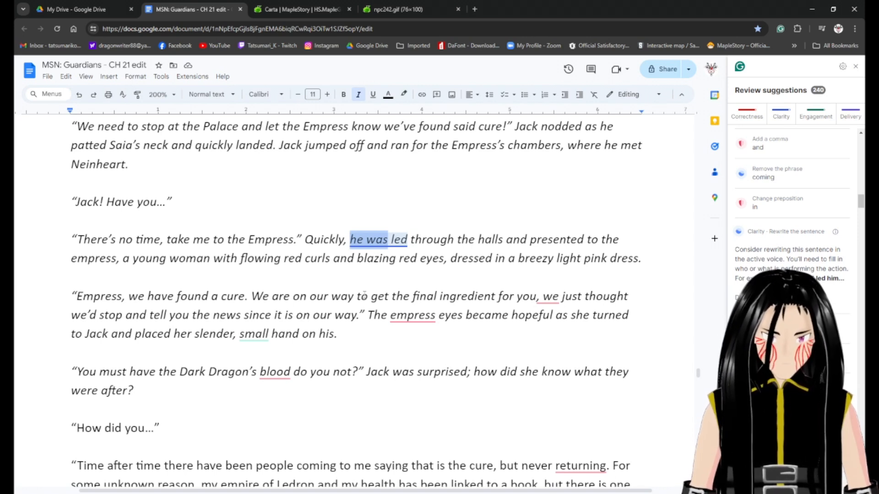
{"action": "type", "text": "Nein"}
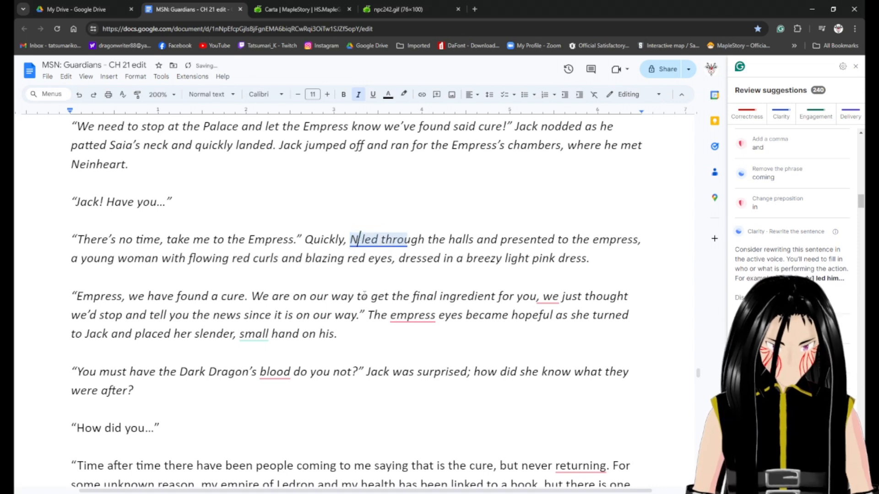
{"action": "type", "text": "heart"}
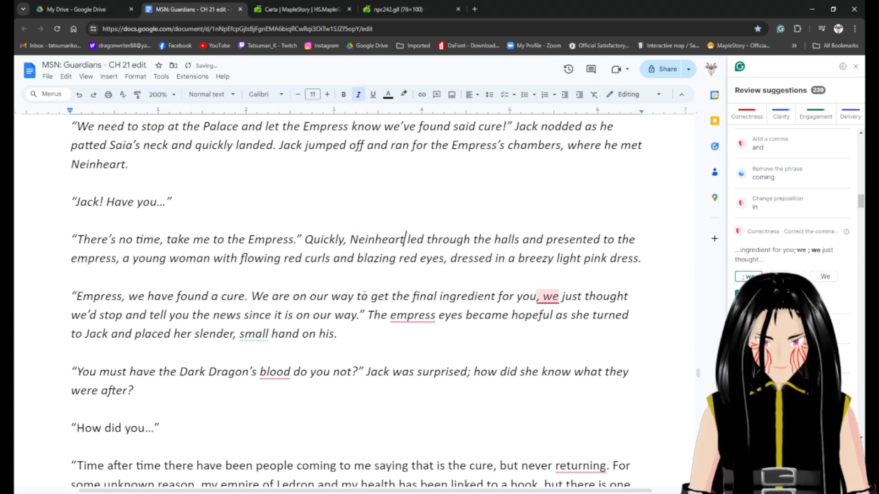
{"action": "key", "text": "Right"}
{"action": "key", "text": "Right"}
{"action": "key", "text": "Right"}
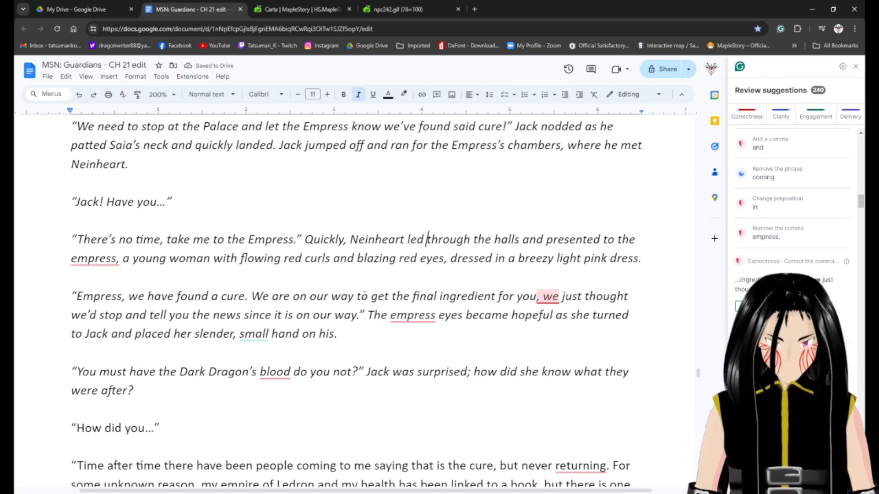
{"action": "type", "text": "him"}
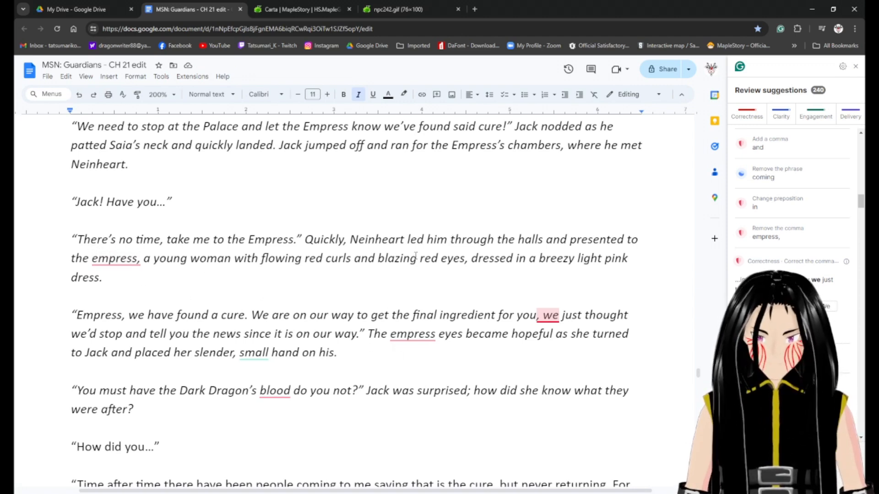
Delete "to" after "presented" so the phrase reads "presented the empress".
{"action": "left_click", "coordinate": [628, 240]}
{"action": "key", "text": "Delete"}
{"action": "key", "text": "Delete"}
{"action": "key", "text": "Delete"}
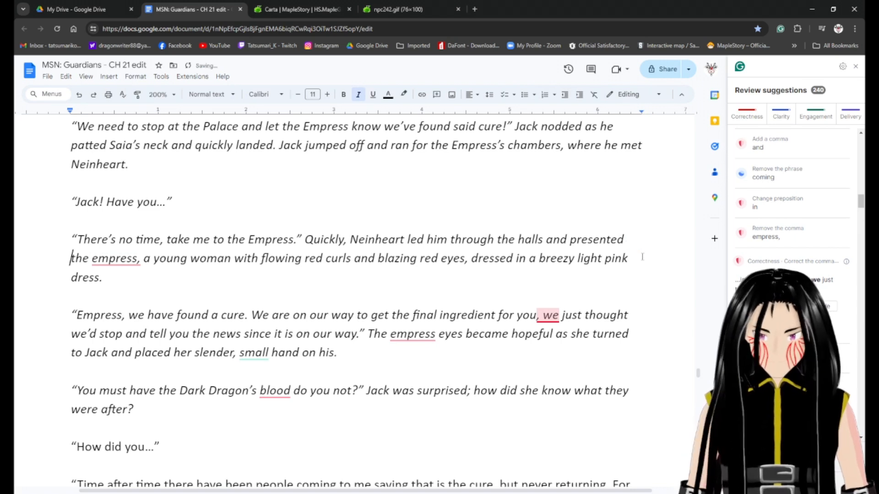
Proofread the description of the empress, from "the empress, a young woman" through her curls and blazing red eyes.
{"action": "key", "text": "Right"}
{"action": "key", "text": "Right"}
{"action": "key", "text": "Right"}
{"action": "key", "text": "Right"}
{"action": "key", "text": "Right"}
{"action": "key", "text": "Right"}
{"action": "key", "text": "Right"}
{"action": "key", "text": "Right"}
{"action": "key", "text": "Right"}
{"action": "key", "text": "Right"}
{"action": "key", "text": "Right"}
{"action": "key", "text": "Right"}
{"action": "key", "text": "Right"}
{"action": "key", "text": "Right"}
{"action": "key", "text": "Right"}
{"action": "key", "text": "Right"}
{"action": "key", "text": "Right"}
{"action": "key", "text": "Right"}
{"action": "key", "text": "Right"}
{"action": "key", "text": "Right"}
{"action": "key", "text": "Right"}
{"action": "key", "text": "Right"}
{"action": "key", "text": "Right"}
{"action": "key", "text": "Right"}
{"action": "key", "text": "Right"}
{"action": "key", "text": "Right"}
{"action": "key", "text": "Right"}
{"action": "key", "text": "Right"}
{"action": "key", "text": "Right"}
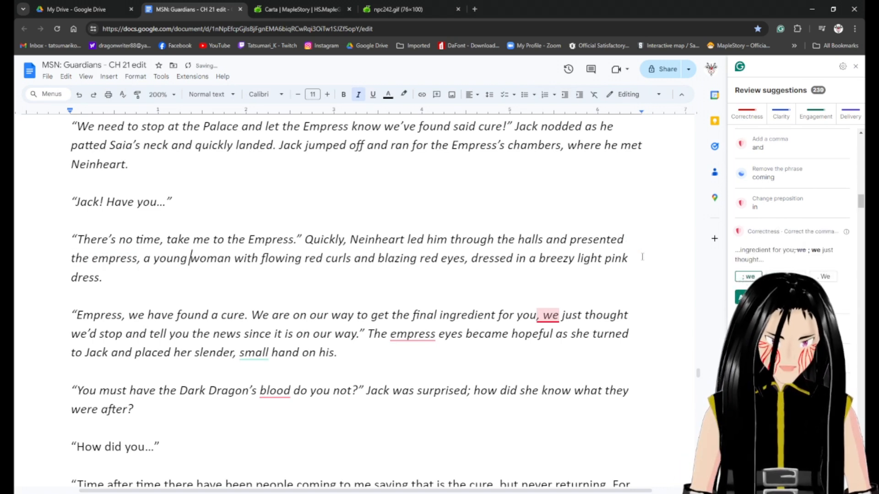
{"action": "key", "text": "Right"}
{"action": "key", "text": "Right"}
{"action": "key", "text": "Right"}
{"action": "key", "text": "Right"}
{"action": "key", "text": "Right"}
{"action": "key", "text": "Right"}
{"action": "key", "text": "Right"}
{"action": "key", "text": "Right"}
{"action": "key", "text": "Right"}
{"action": "key", "text": "Right"}
{"action": "key", "text": "Right"}
{"action": "key", "text": "Right"}
{"action": "key", "text": "Right"}
{"action": "key", "text": "Right"}
{"action": "key", "text": "Right"}
{"action": "key", "text": "Right"}
{"action": "key", "text": "Right"}
{"action": "key", "text": "Right"}
{"action": "key", "text": "Right"}
{"action": "key", "text": "Right"}
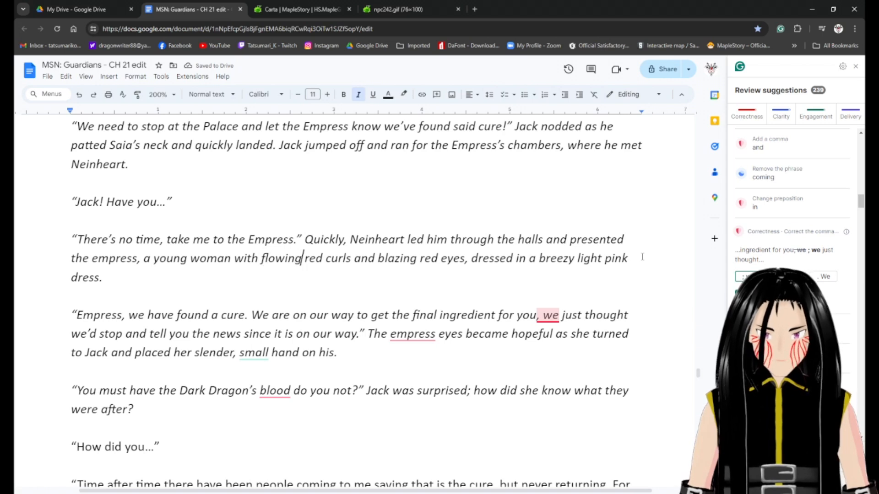
{"action": "key", "text": "Right"}
{"action": "key", "text": "Right"}
{"action": "key", "text": "Right"}
{"action": "key", "text": "Right"}
{"action": "key", "text": "Right"}
{"action": "key", "text": "Right"}
{"action": "key", "text": "Right"}
{"action": "key", "text": "Right"}
{"action": "key", "text": "Right"}
{"action": "key", "text": "Right"}
{"action": "key", "text": "Right"}
{"action": "key", "text": "Right"}
{"action": "key", "text": "Right"}
{"action": "key", "text": "Right"}
{"action": "key", "text": "Right"}
{"action": "key", "text": "Right"}
{"action": "key", "text": "Right"}
{"action": "key", "text": "Right"}
{"action": "key", "text": "Right"}
{"action": "key", "text": "Right"}
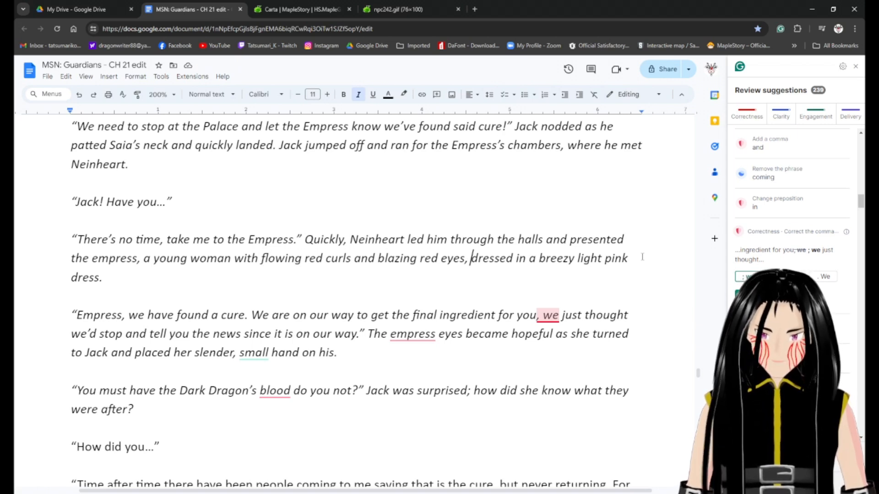
Proofread the dialogue beginning "Empress, we have found a cure" and accept the suggested semicolon after "final ingredient for you".
{"action": "key", "text": "Down"}
{"action": "key", "text": "Down"}
{"action": "key", "text": "Right"}
{"action": "key", "text": "Right"}
{"action": "key", "text": "Right"}
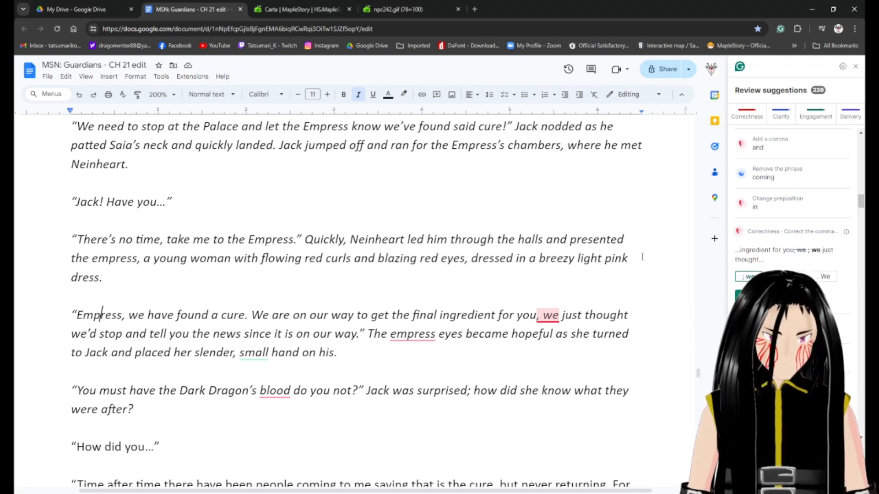
{"action": "key", "text": "Right"}
{"action": "key", "text": "Right"}
{"action": "key", "text": "Right"}
{"action": "key", "text": "Right"}
{"action": "key", "text": "Right"}
{"action": "key", "text": "Right"}
{"action": "key", "text": "Right"}
{"action": "key", "text": "Right"}
{"action": "key", "text": "Right"}
{"action": "key", "text": "Right"}
{"action": "key", "text": "Right"}
{"action": "key", "text": "Right"}
{"action": "key", "text": "Right"}
{"action": "key", "text": "Right"}
{"action": "key", "text": "Right"}
{"action": "key", "text": "Right"}
{"action": "key", "text": "Right"}
{"action": "key", "text": "Right"}
{"action": "key", "text": "Right"}
{"action": "key", "text": "Right"}
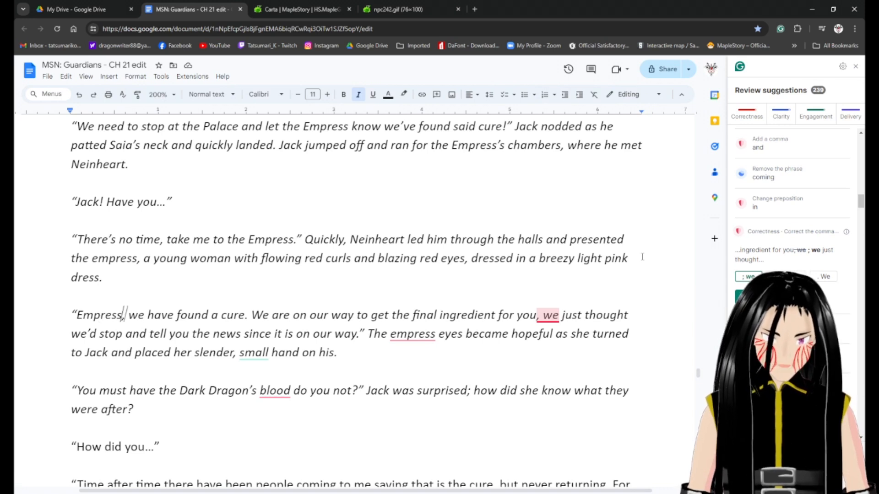
{"action": "key", "text": "Right"}
{"action": "key", "text": "Right"}
{"action": "key", "text": "Right"}
{"action": "key", "text": "Right"}
{"action": "key", "text": "Right"}
{"action": "key", "text": "Right"}
{"action": "key", "text": "Right"}
{"action": "key", "text": "Right"}
{"action": "key", "text": "Right"}
{"action": "key", "text": "Right"}
{"action": "key", "text": "Right"}
{"action": "key", "text": "Right"}
{"action": "key", "text": "Right"}
{"action": "key", "text": "Right"}
{"action": "key", "text": "Right"}
{"action": "key", "text": "Right"}
{"action": "key", "text": "Right"}
{"action": "key", "text": "Right"}
{"action": "key", "text": "Right"}
{"action": "key", "text": "Right"}
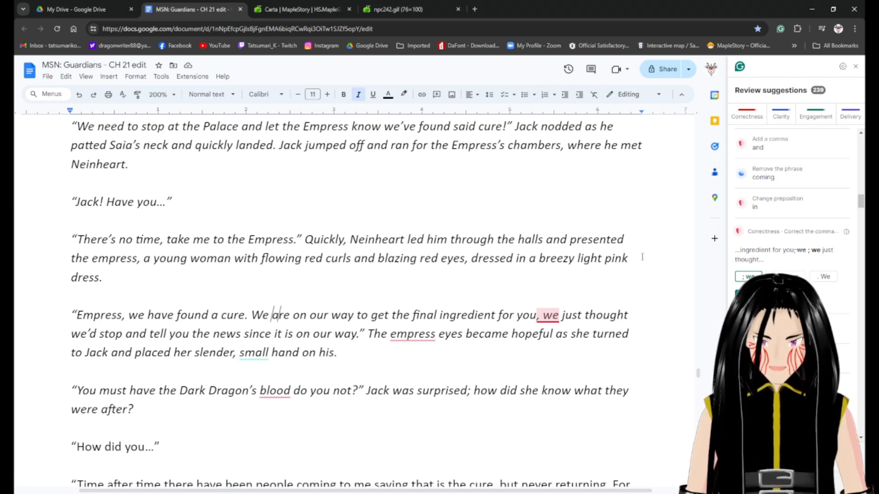
{"action": "key", "text": "Right"}
{"action": "key", "text": "Right"}
{"action": "key", "text": "Right"}
{"action": "key", "text": "Right"}
{"action": "key", "text": "Right"}
{"action": "key", "text": "Right"}
{"action": "key", "text": "Right"}
{"action": "key", "text": "Right"}
{"action": "key", "text": "Right"}
{"action": "key", "text": "Right"}
{"action": "key", "text": "Right"}
{"action": "key", "text": "Right"}
{"action": "key", "text": "Right"}
{"action": "key", "text": "Right"}
{"action": "key", "text": "Right"}
{"action": "key", "text": "Right"}
{"action": "key", "text": "Right"}
{"action": "key", "text": "Right"}
{"action": "key", "text": "Right"}
{"action": "key", "text": "Right"}
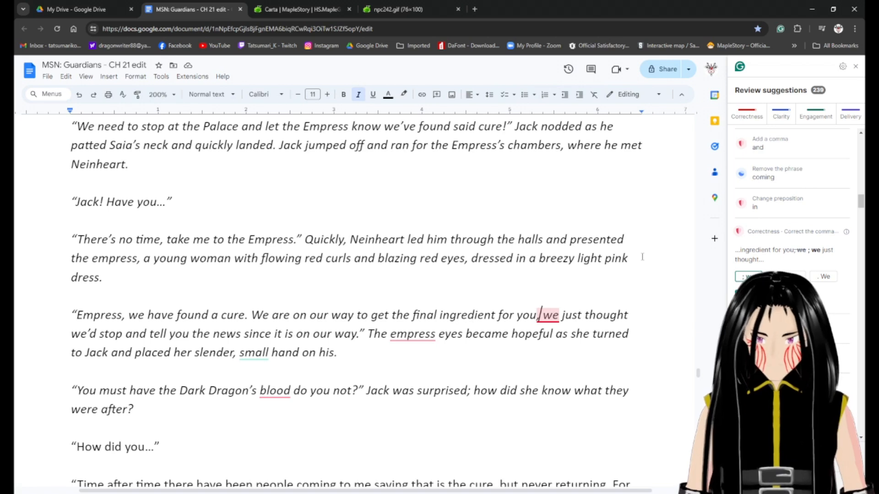
{"action": "left_click", "coordinate": [748, 277]}
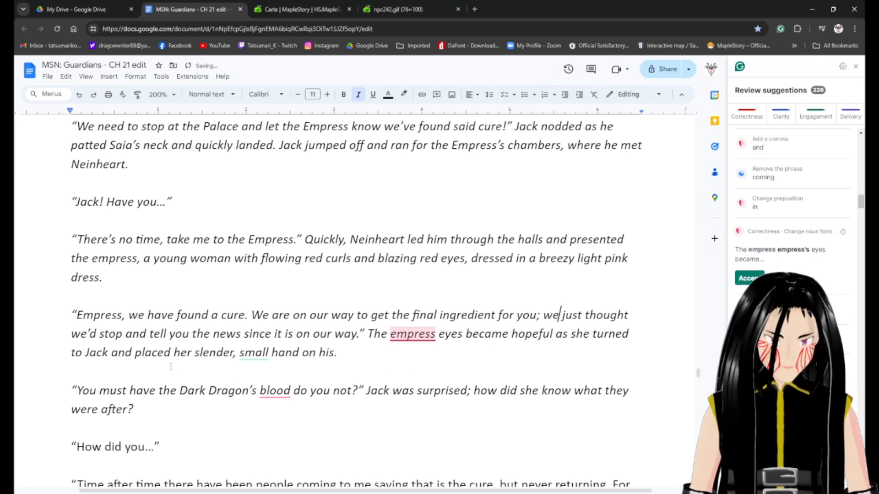
Accept the suggestions changing "empress" to "empress's" before "eyes" and "small" to "tiny" before "hand".
{"action": "left_click", "coordinate": [397, 334]}
{"action": "left_click", "coordinate": [748, 277]}
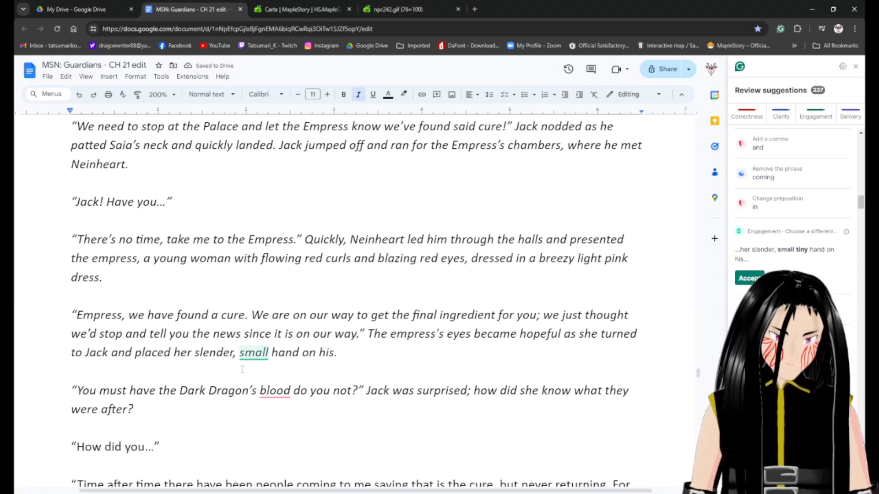
{"action": "left_click", "coordinate": [257, 355]}
{"action": "left_click", "coordinate": [748, 277]}
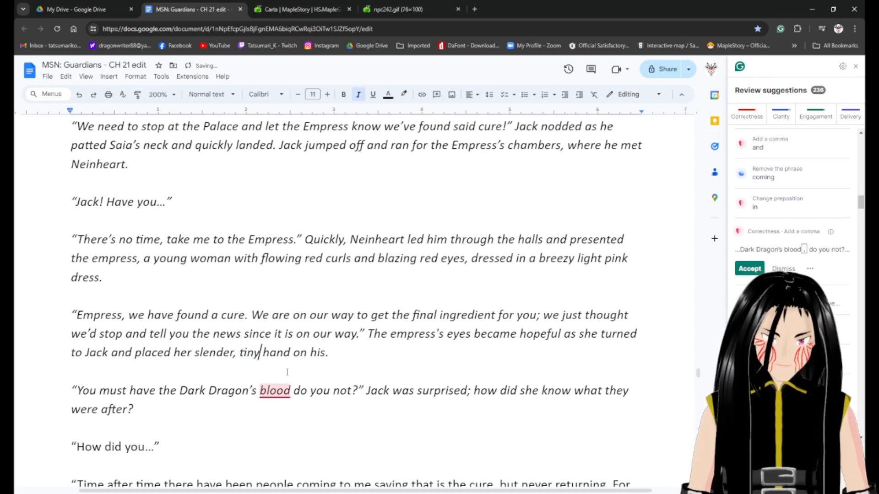
Accept the suggested comma after "Dark Dragon's blood" and the suggested rephrase of the sentence beginning "Time after time".
{"action": "scroll", "coordinate": [186, 367], "scroll_direction": "down", "scroll_amount": 3}
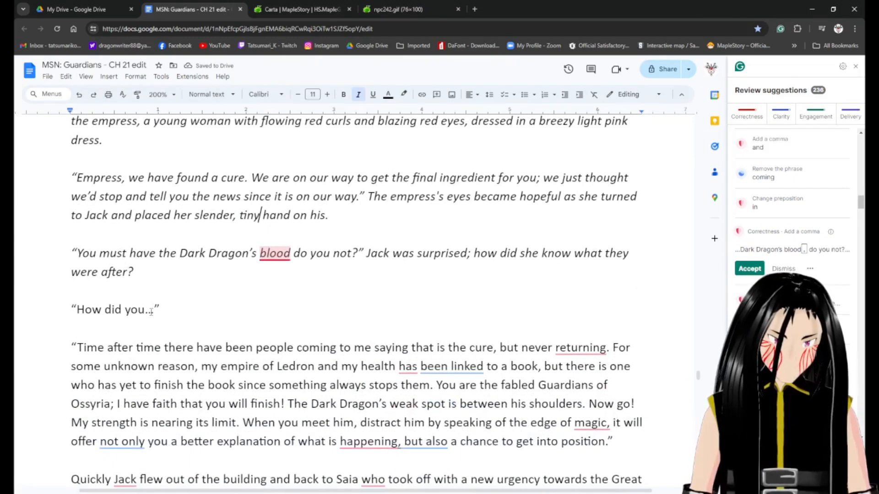
{"action": "left_click", "coordinate": [738, 269]}
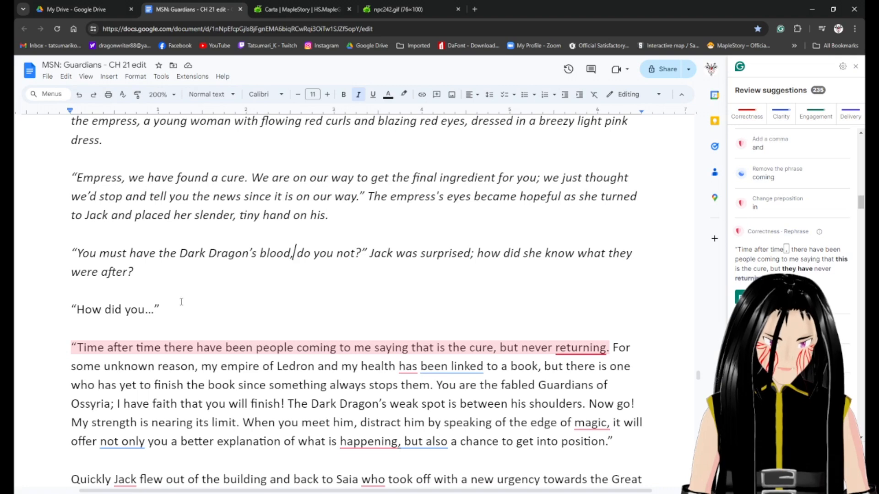
{"action": "scroll", "coordinate": [181, 302], "scroll_direction": "down", "scroll_amount": 2}
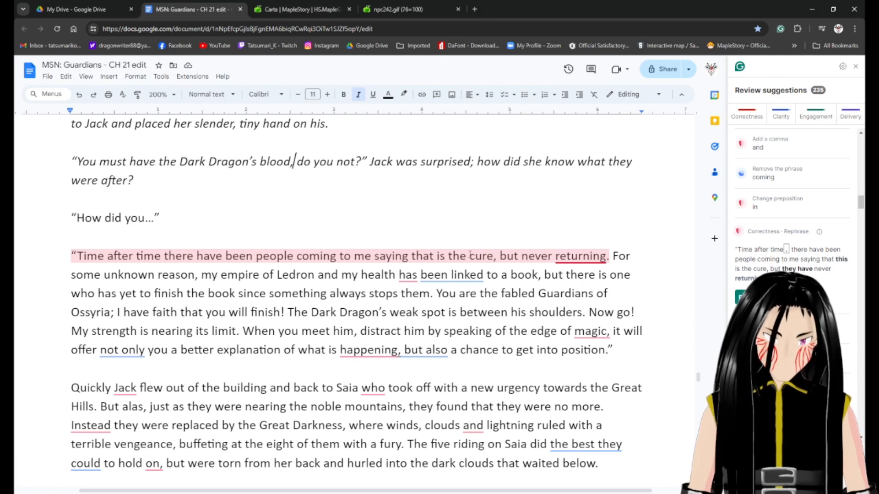
{"action": "left_click", "coordinate": [579, 254]}
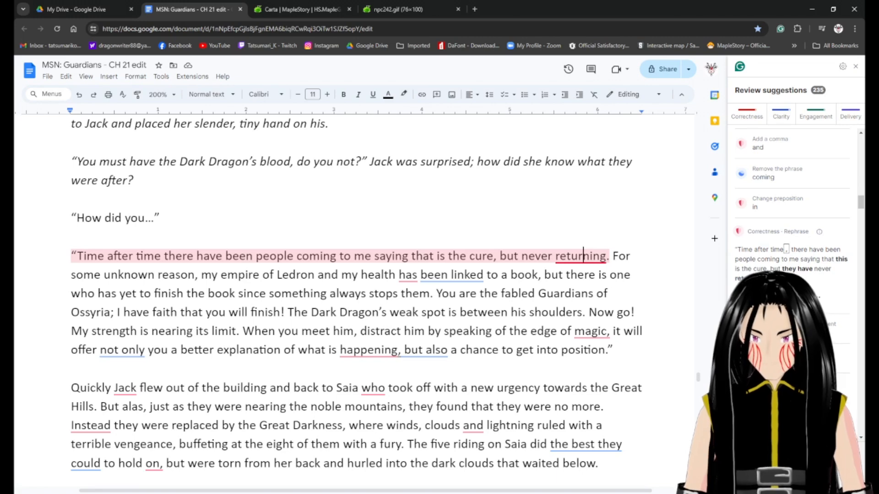
{"action": "left_click", "coordinate": [749, 297]}
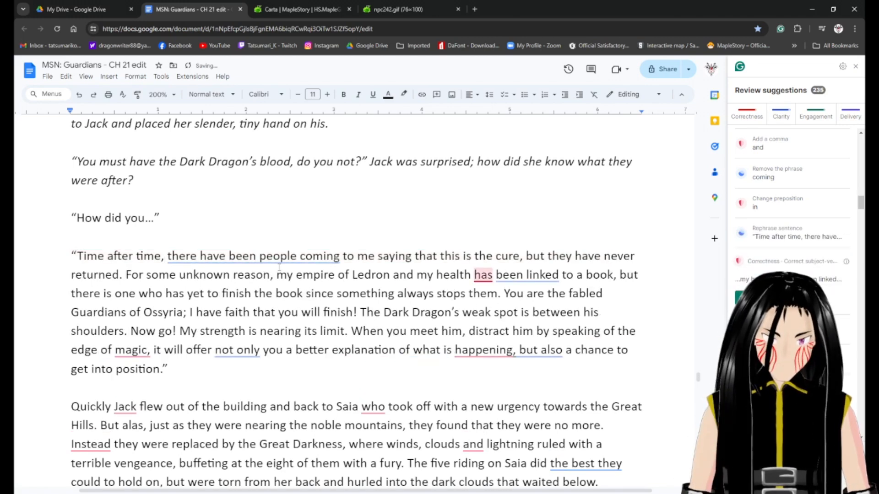
{"action": "left_click", "coordinate": [288, 255]}
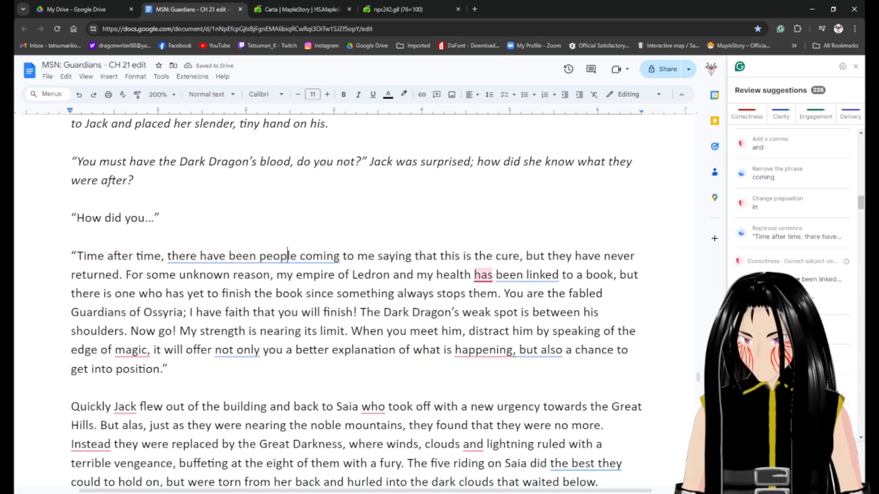
{"action": "left_click", "coordinate": [748, 298]}
{"action": "left_click", "coordinate": [243, 255]}
{"action": "key", "text": "ctrl+z"}
Accept the clarity rewrite of "there have been people coming" as "people have come" in the "Time after time" sentence.
{"action": "left_click", "coordinate": [272, 274]}
{"action": "left_click", "coordinate": [265, 255]}
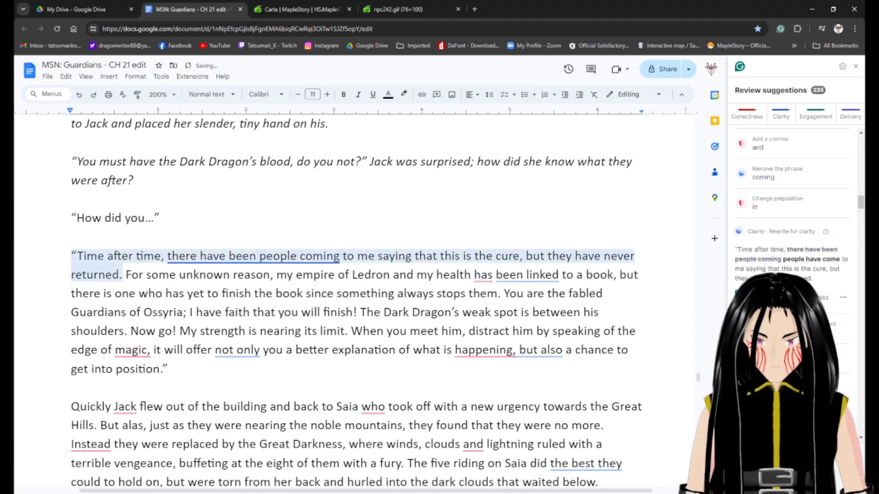
{"action": "left_click", "coordinate": [273, 256]}
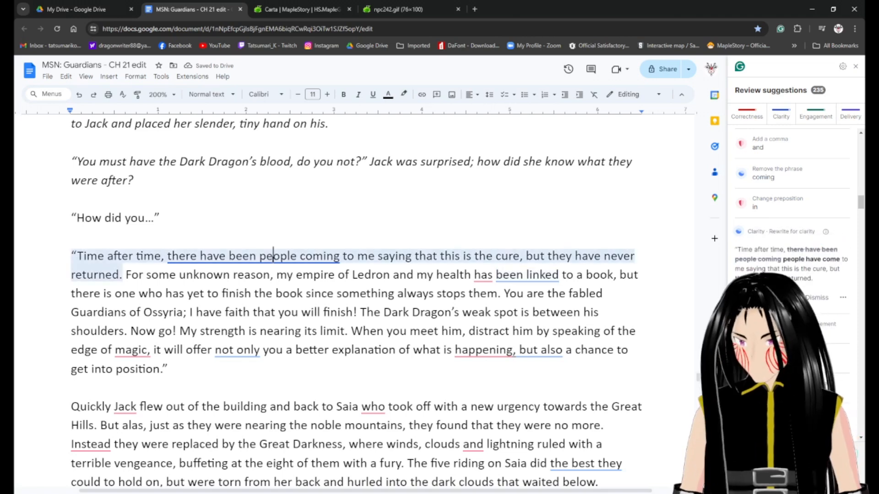
{"action": "left_click", "coordinate": [749, 298]}
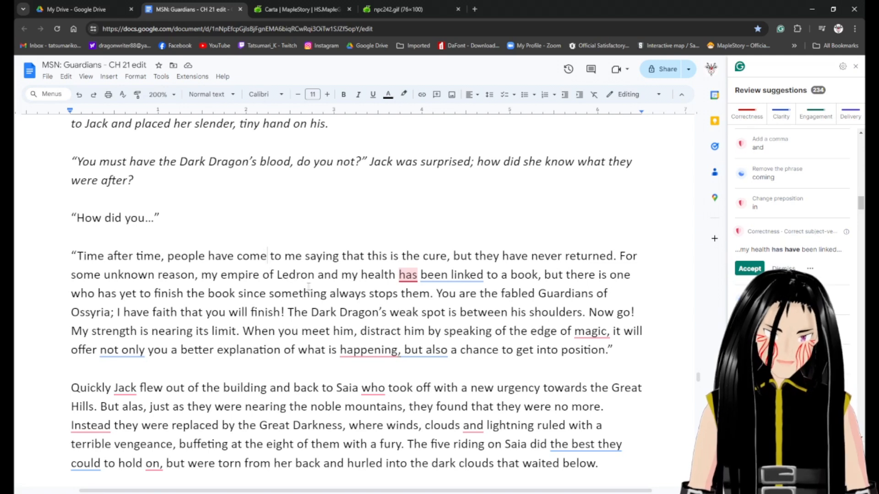
Change "has" to "have" before "been linked" and dismiss the rewrite suggestion on "been linked".
{"action": "left_click", "coordinate": [407, 275]}
{"action": "key", "text": "Right"}
{"action": "key", "text": "BackSpace"}
{"action": "type", "text": "ve"}
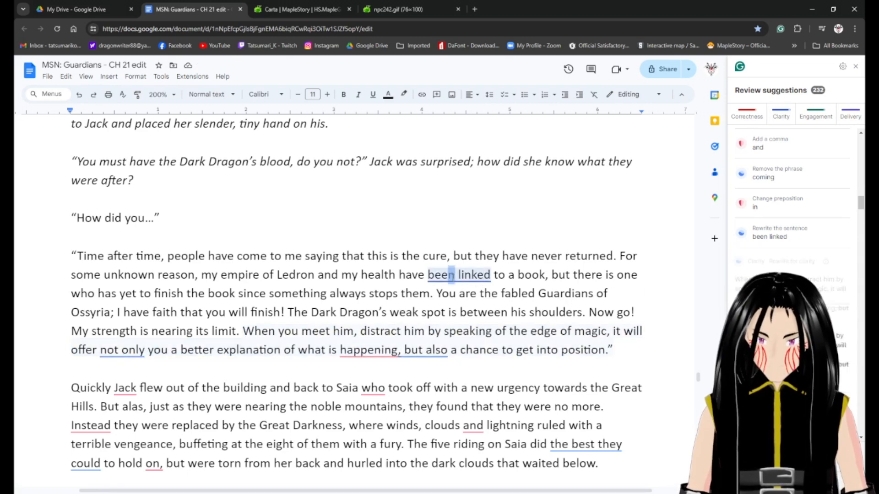
{"action": "left_click", "coordinate": [464, 276]}
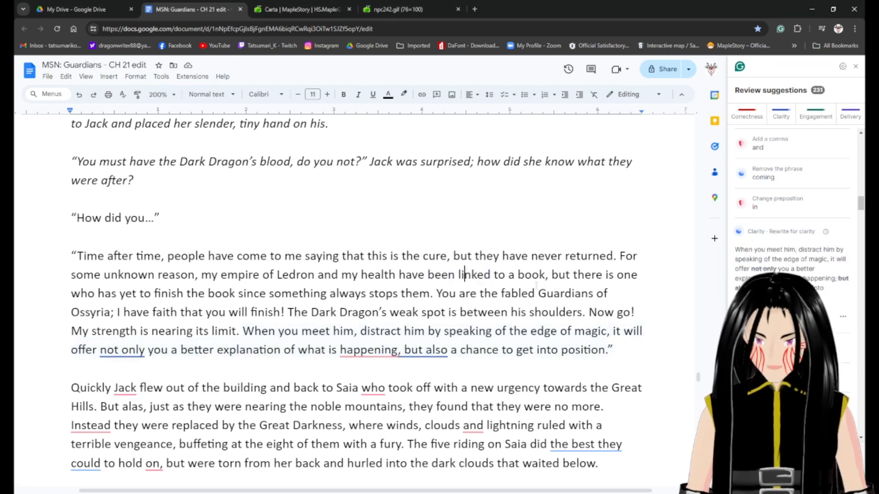
Accept the rewrite removing "not only" and "but also" from the Empress's speech, and delete "Quickly" before "Jack flew out of the building".
{"action": "left_click", "coordinate": [515, 275]}
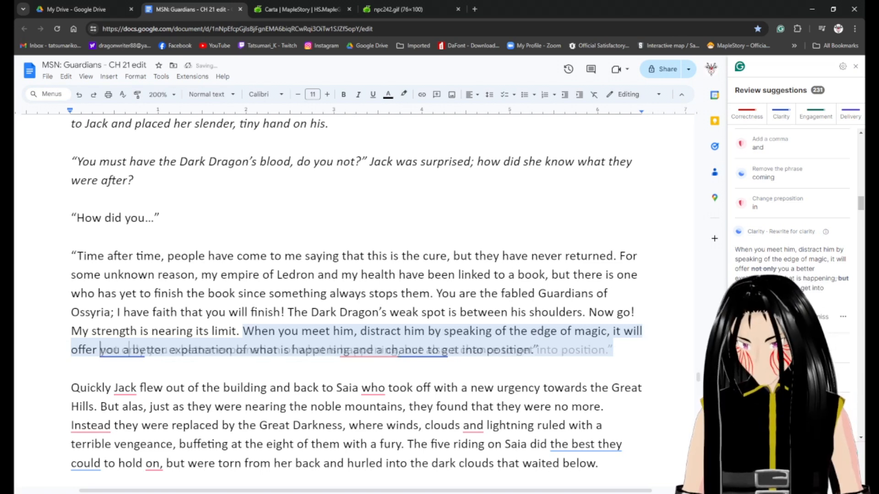
{"action": "left_click", "coordinate": [766, 317]}
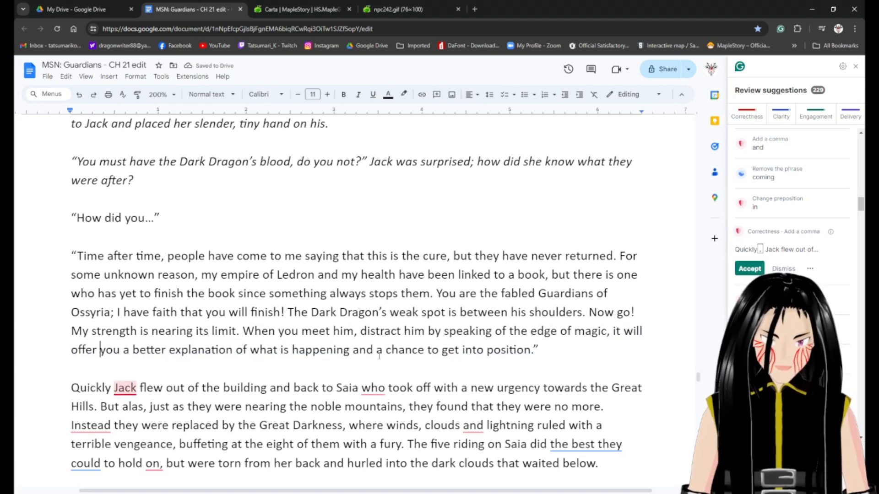
{"action": "scroll", "coordinate": [116, 311], "scroll_direction": "down", "scroll_amount": 2}
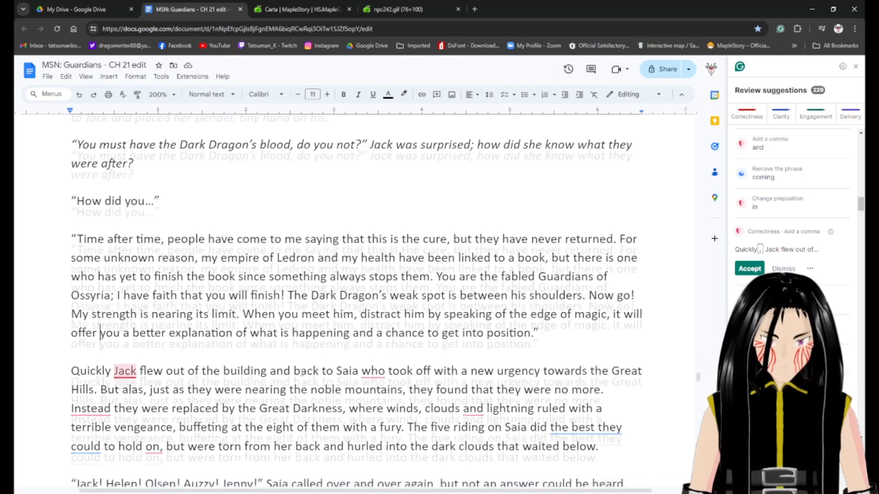
{"action": "left_click", "coordinate": [112, 299]}
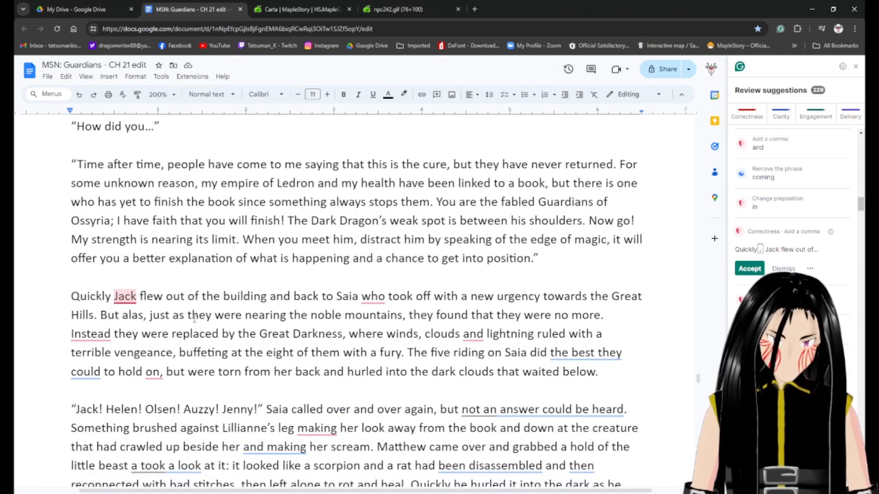
{"action": "key", "text": "ctrl+BackSpace"}
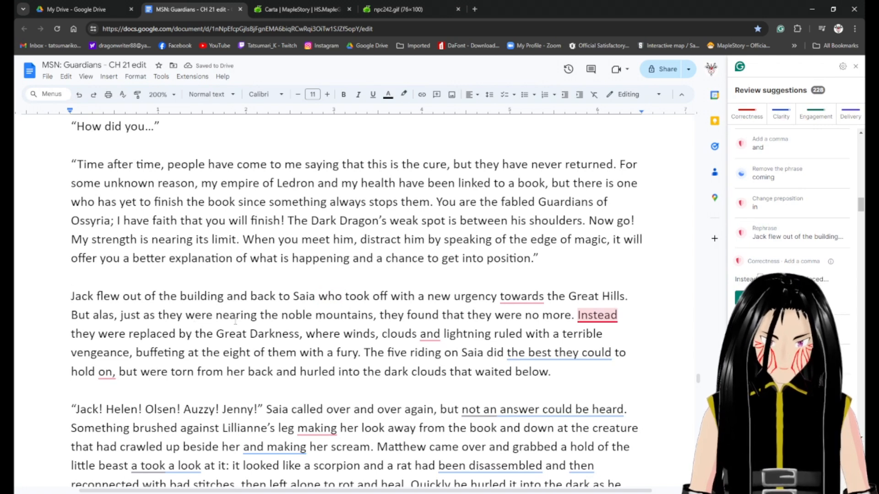
Accept the suggested comma after "Instead" and the rephrase that adds a comma after "Saia" and changes "towards" to "to go to".
{"action": "left_click", "coordinate": [522, 296]}
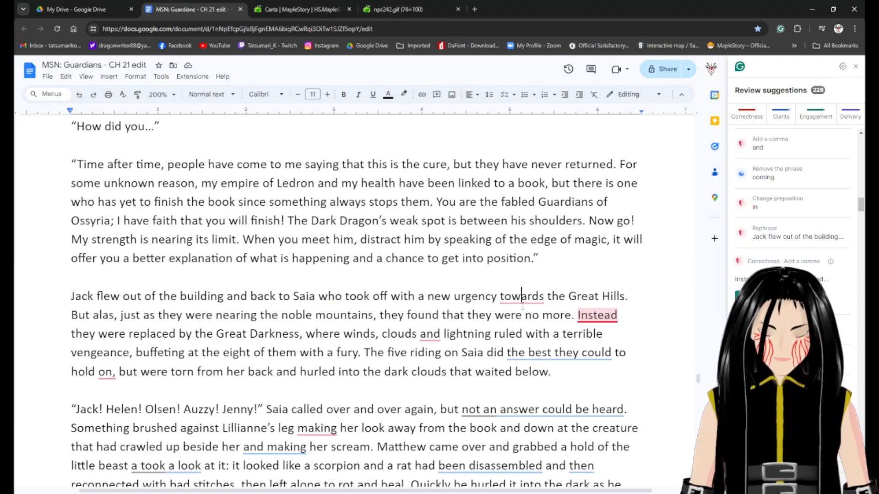
{"action": "left_click", "coordinate": [745, 296]}
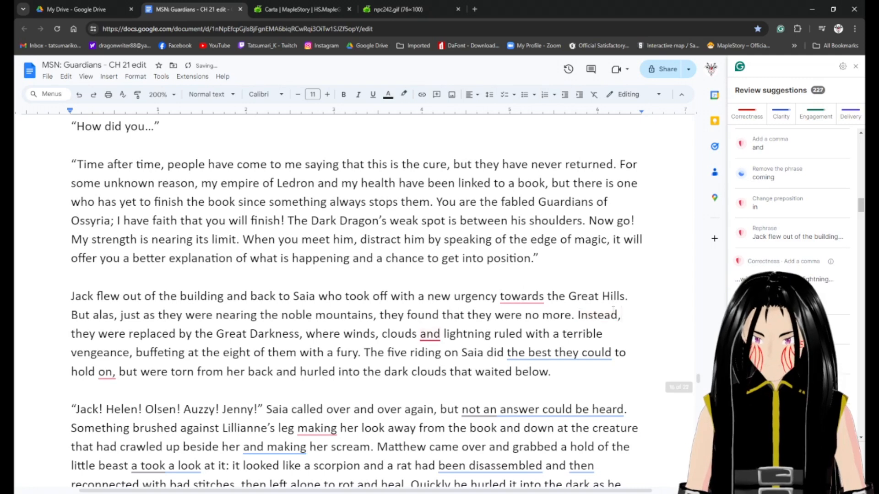
{"action": "left_click", "coordinate": [511, 296]}
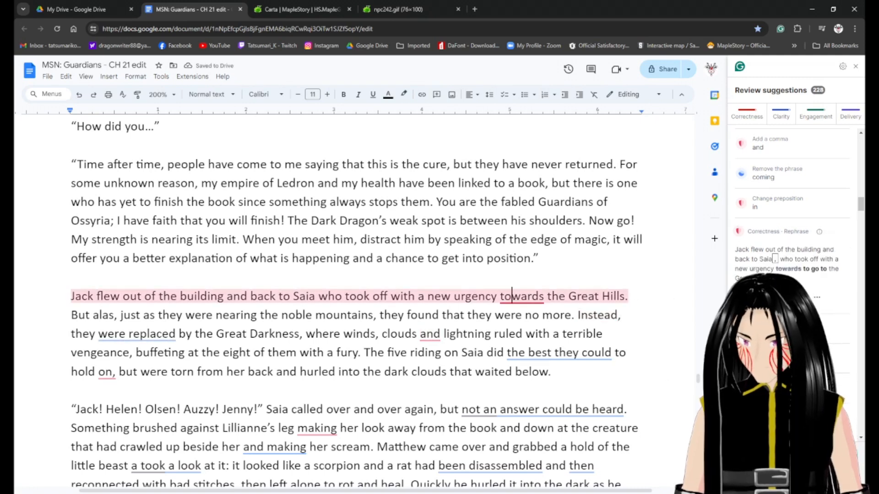
{"action": "left_click", "coordinate": [750, 302]}
Replace "to go to" with "for" so the phrase reads "a new urgency for the Great Hills".
{"action": "left_click", "coordinate": [508, 299]}
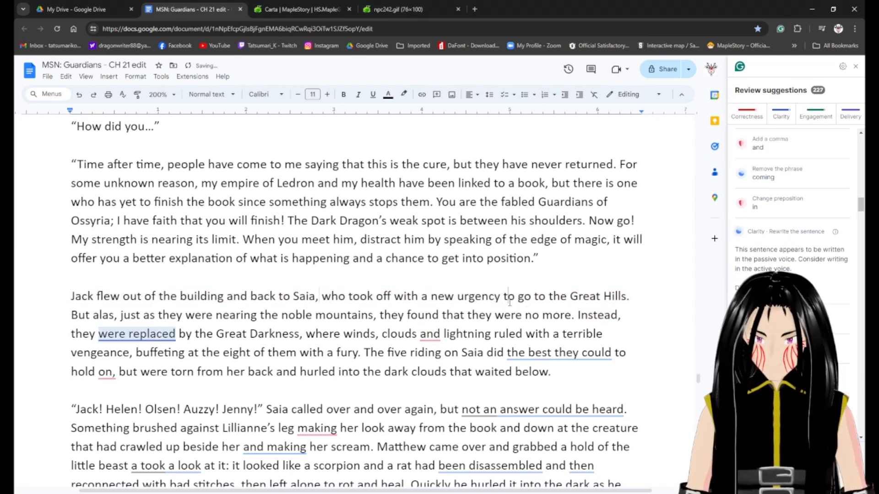
{"action": "key", "text": "ctrl+Left"}
{"action": "key", "text": "ctrl+shift+Right"}
{"action": "key", "text": "ctrl+shift+Right"}
{"action": "key", "text": "ctrl+shift+Right"}
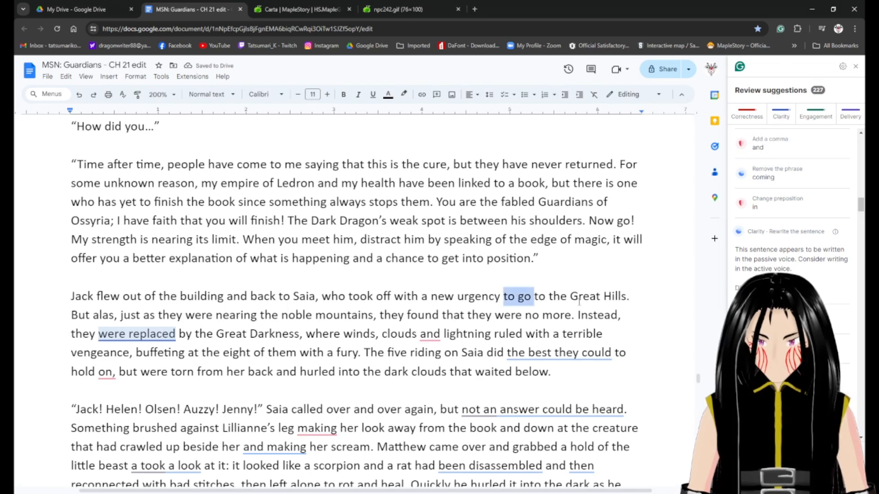
{"action": "key", "text": "BackSpace"}
{"action": "type", "text": "for"}
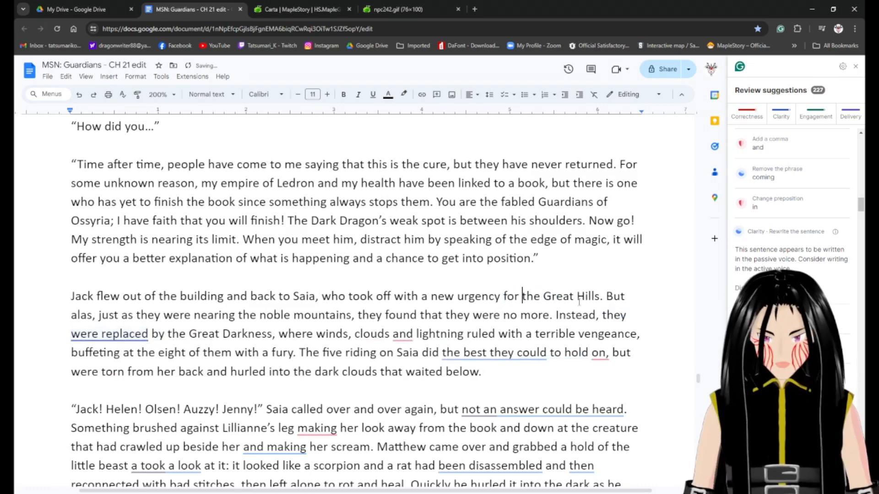
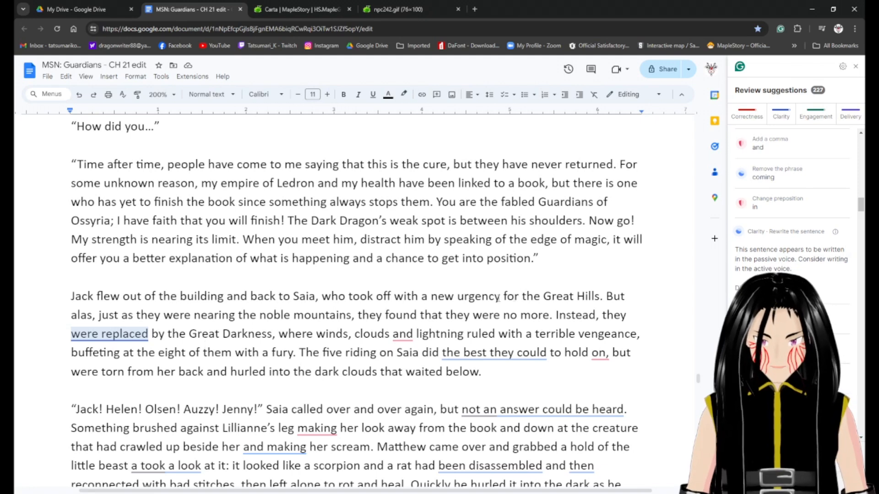
Replace "were" with "had been" before "replaced by the Great Darkness".
{"action": "left_click", "coordinate": [113, 334]}
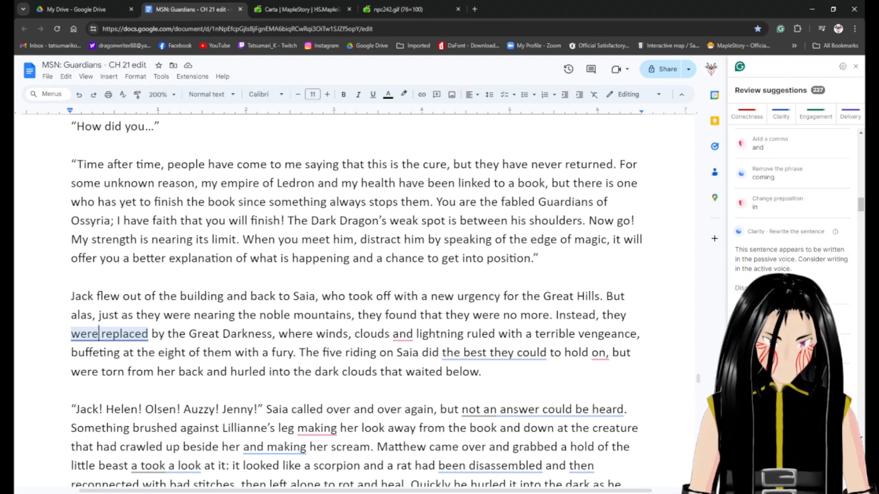
{"action": "double_click", "coordinate": [98, 334]}
{"action": "type", "text": "had"}
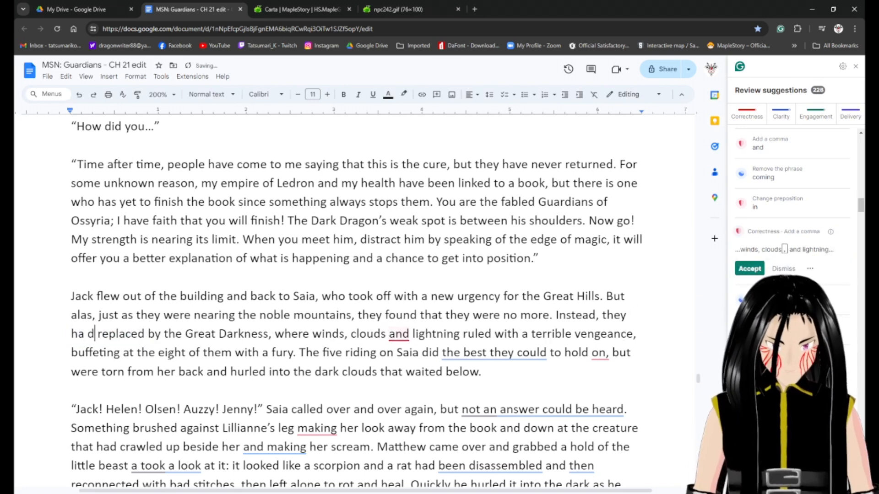
{"action": "type", "text": " been"}
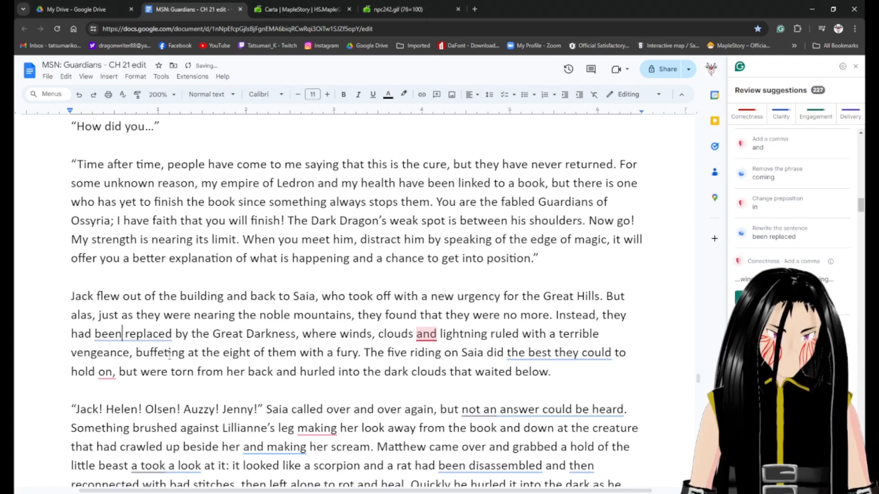
Rewrite the passive clause after "Instead," as "the Great Darkness replaced them," before "where winds".
{"action": "left_click", "coordinate": [146, 333]}
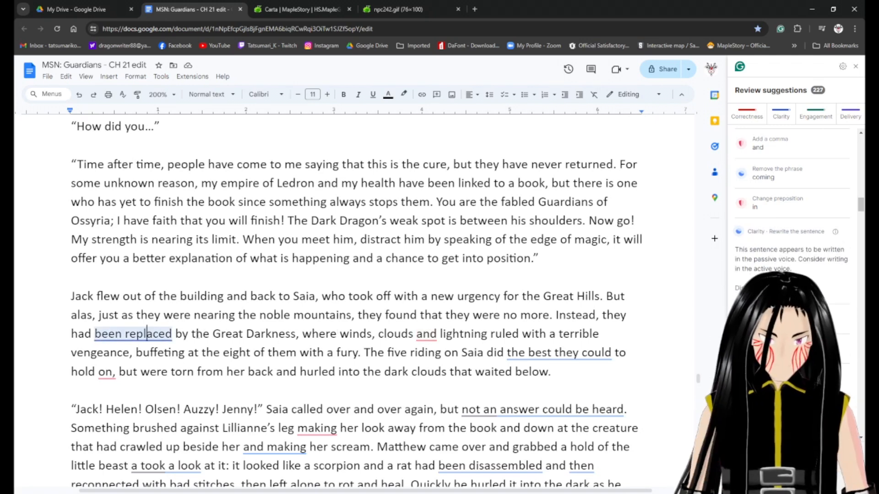
{"action": "left_click_drag", "start_coordinate": [188, 334], "coordinate": [80, 340]}
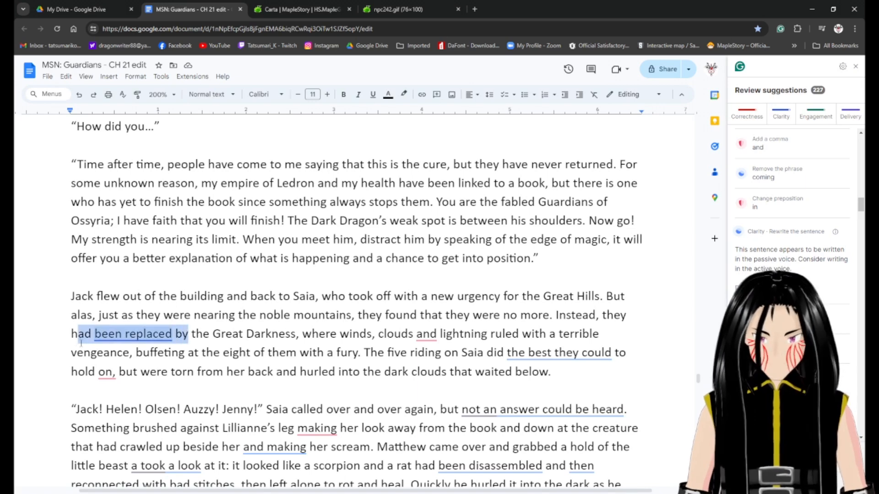
{"action": "key", "text": "BackSpace"}
{"action": "key", "text": "BackSpace"}
{"action": "key", "text": "BackSpace"}
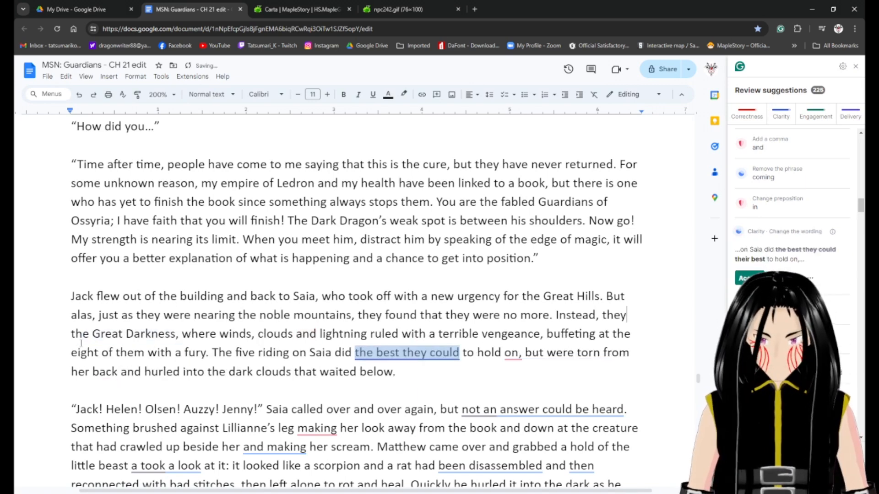
{"action": "key", "text": "BackSpace"}
{"action": "key", "text": "BackSpace"}
{"action": "key", "text": "BackSpace"}
{"action": "key", "text": "BackSpace"}
{"action": "key", "text": "BackSpace"}
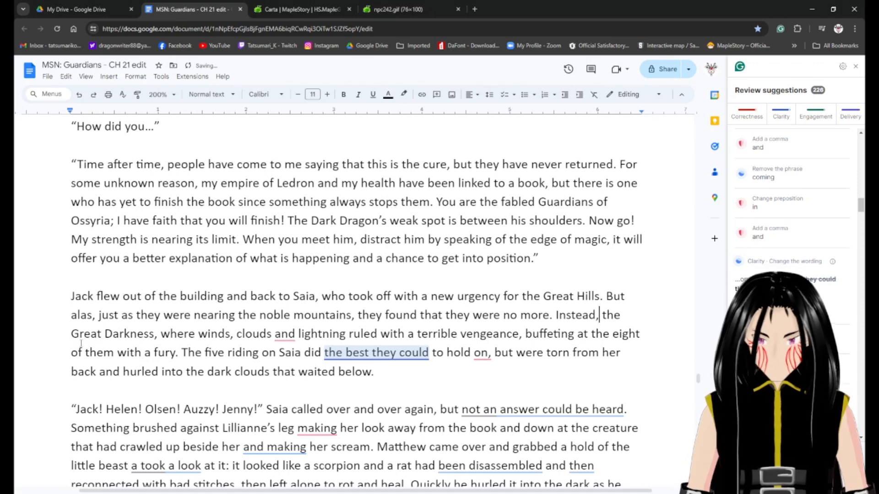
{"action": "key", "text": "ctrl+Right"}
{"action": "key", "text": "ctrl+Right"}
{"action": "key", "text": "ctrl+Right"}
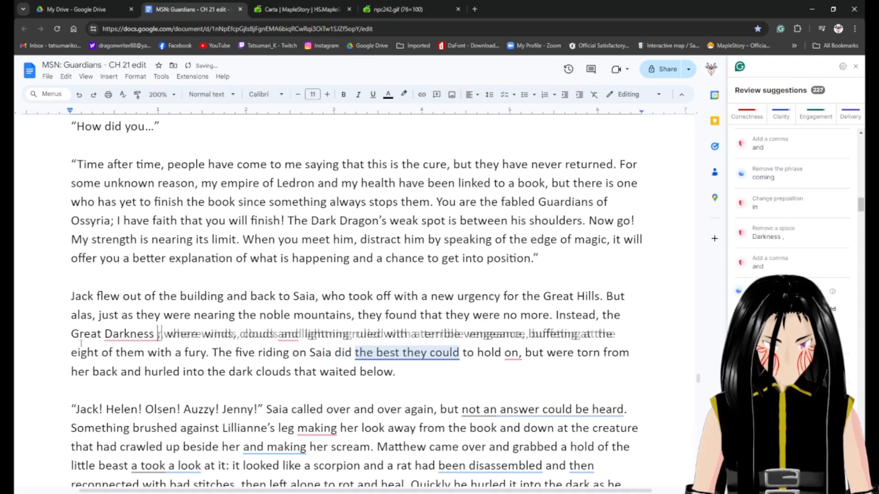
{"action": "type", "text": "replaced them,"}
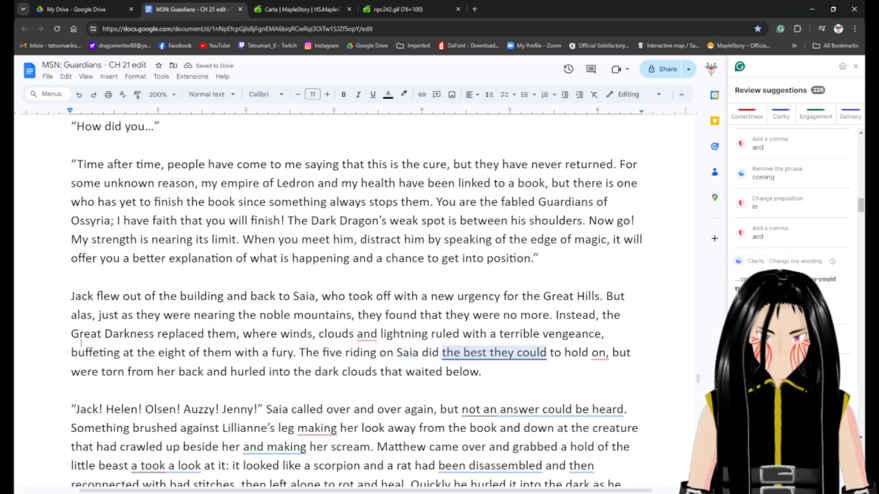
Add a comma after "clouds", and accept the suggestions changing "the best they could" to "their best" and removing the comma after "hold on".
{"action": "left_click", "coordinate": [355, 333]}
{"action": "type", "text": ","}
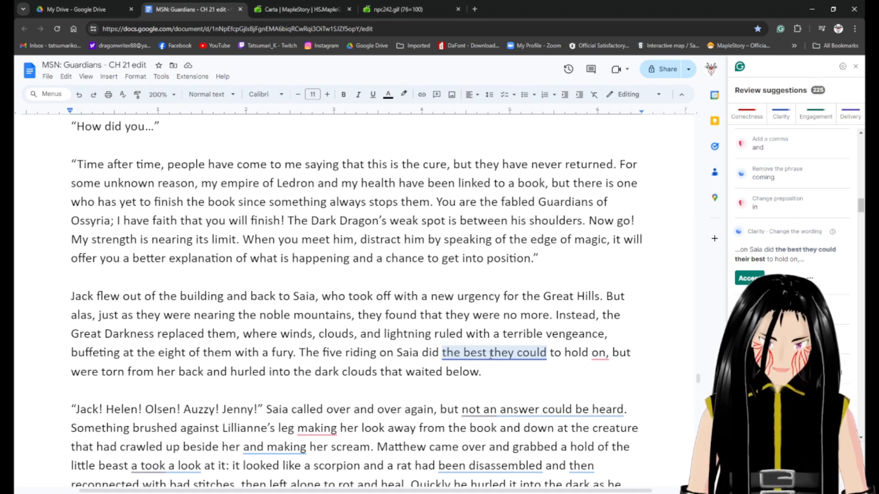
{"action": "left_click", "coordinate": [749, 277]}
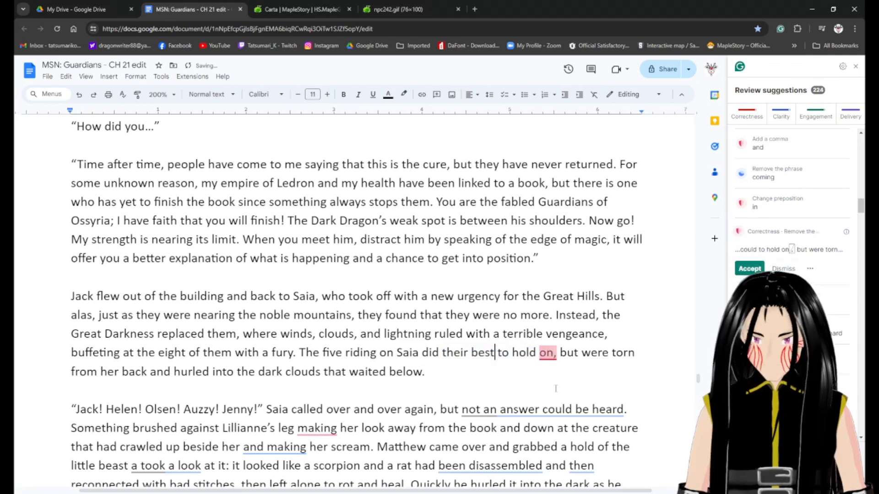
{"action": "left_click", "coordinate": [749, 269]}
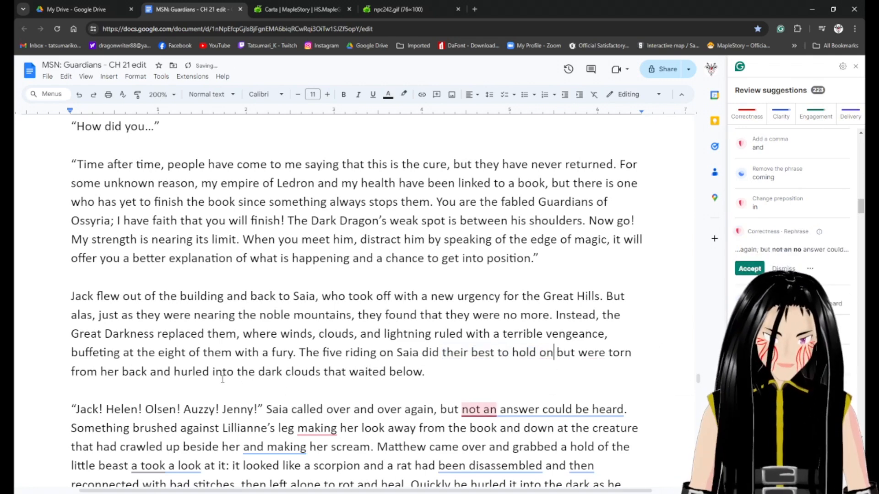
Italicize the passage from "Jack flew out of the building" through "as she shifted her mana into lightning.".
{"action": "scroll", "coordinate": [259, 383], "scroll_direction": "down", "scroll_amount": 3}
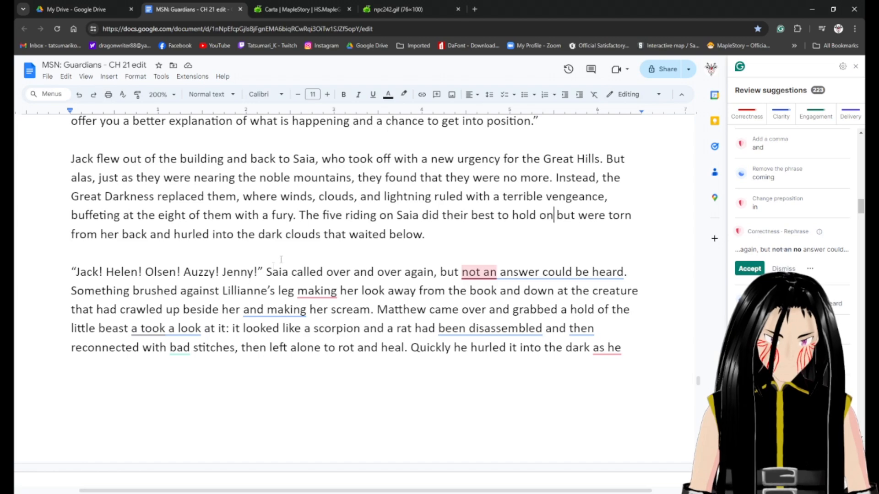
{"action": "scroll", "coordinate": [178, 297], "scroll_direction": "up", "scroll_amount": 8}
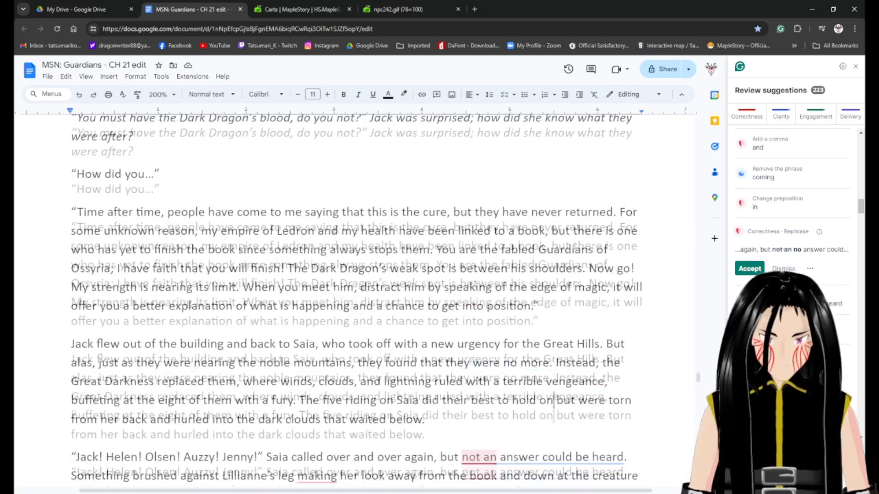
{"action": "left_click", "coordinate": [58, 356]}
{"action": "scroll", "coordinate": [291, 375], "scroll_direction": "down", "scroll_amount": 10}
{"action": "scroll", "coordinate": [290, 374], "scroll_direction": "down", "scroll_amount": 20}
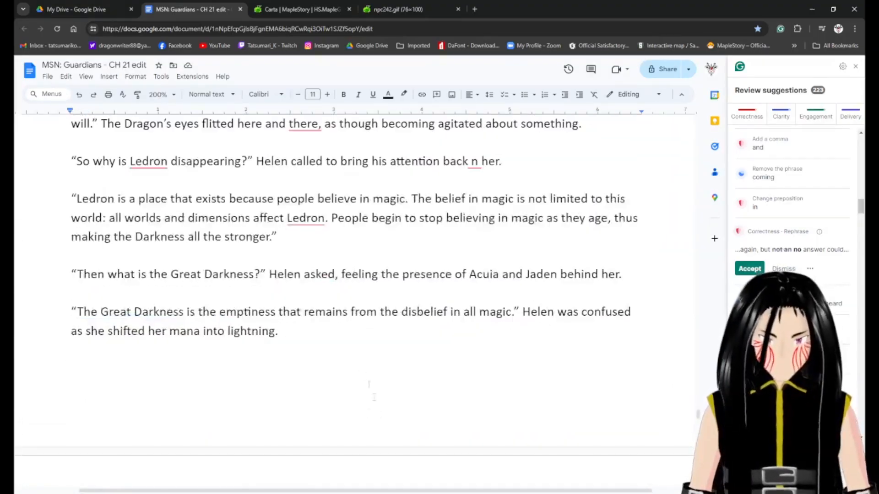
{"action": "left_click", "coordinate": [349, 342], "text": "shift"}
{"action": "key", "text": "ctrl+i"}
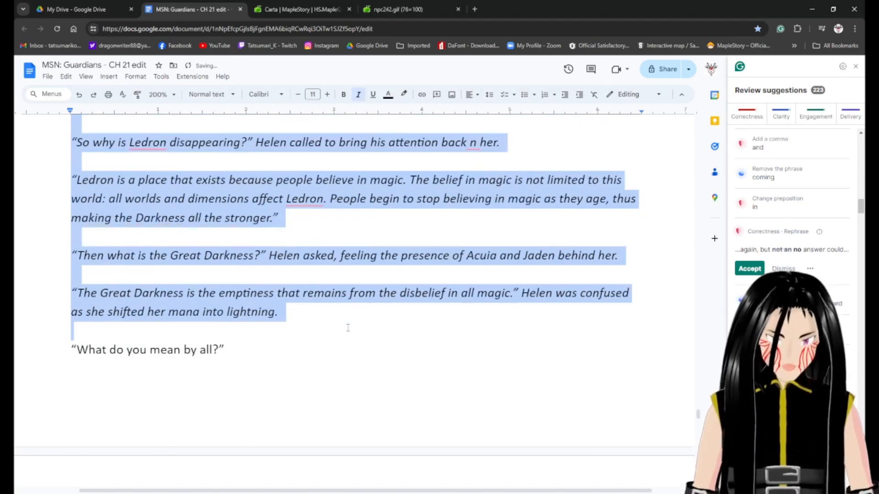
{"action": "scroll", "coordinate": [297, 270], "scroll_direction": "up", "scroll_amount": 20}
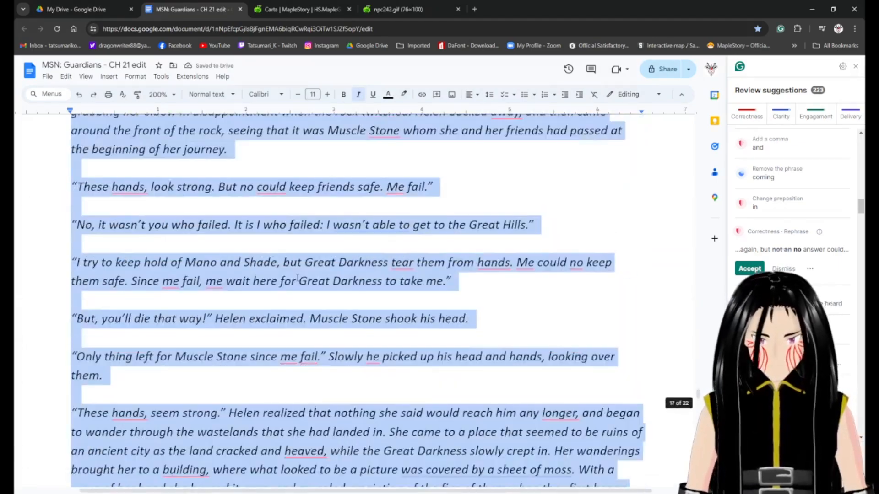
{"action": "scroll", "coordinate": [297, 277], "scroll_direction": "down", "scroll_amount": 5}
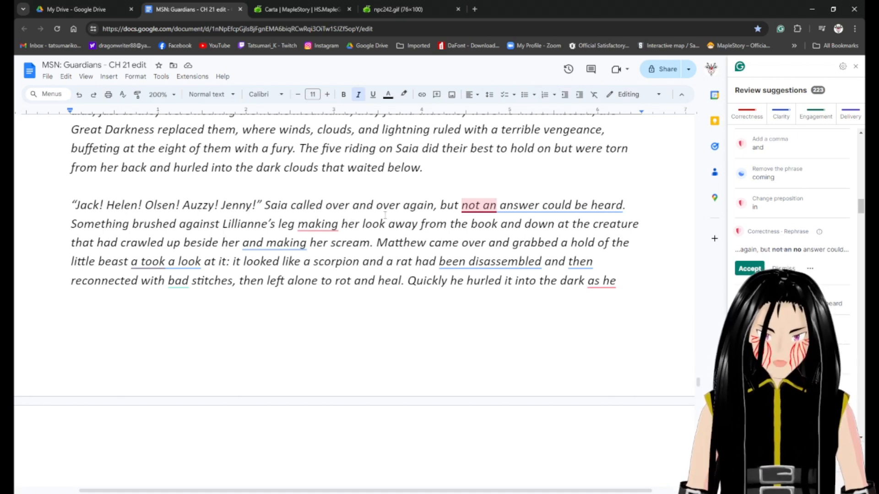
Delete "over and over again" after "Saia called" and accept the rephrase of "not an" to "no".
{"action": "left_click_drag", "start_coordinate": [435, 205], "coordinate": [323, 209]}
{"action": "key", "text": "BackSpace"}
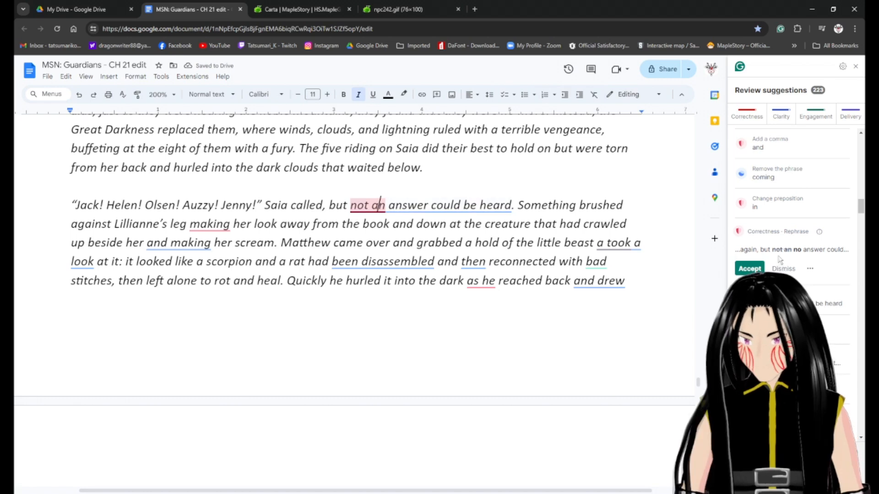
{"action": "left_click", "coordinate": [749, 269]}
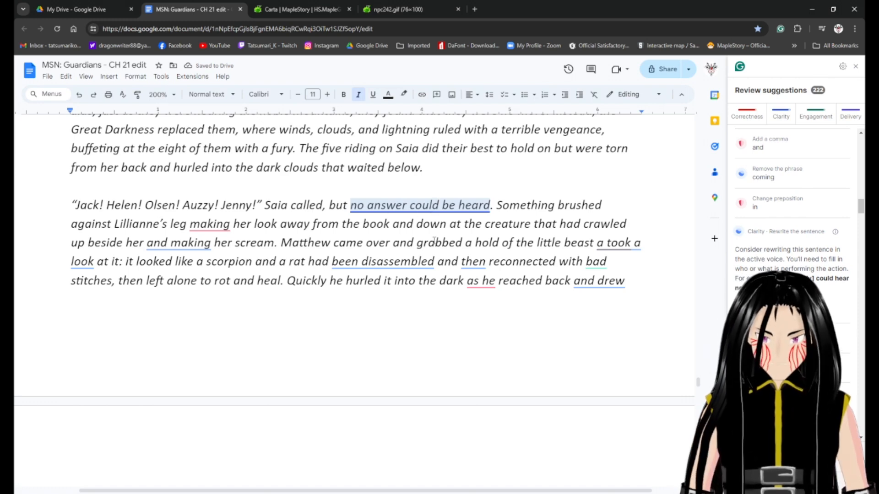
Replace "no answer could be heard" with "if they did answer, Saia couldn't hear them.".
{"action": "left_click_drag", "start_coordinate": [440, 204], "coordinate": [350, 204]}
{"action": "type", "text": "if they"}
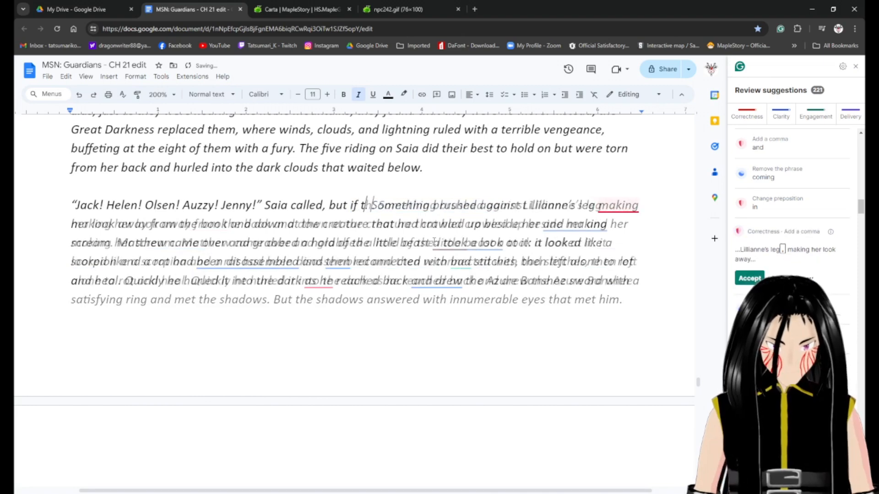
{"action": "type", "text": " did answer"}
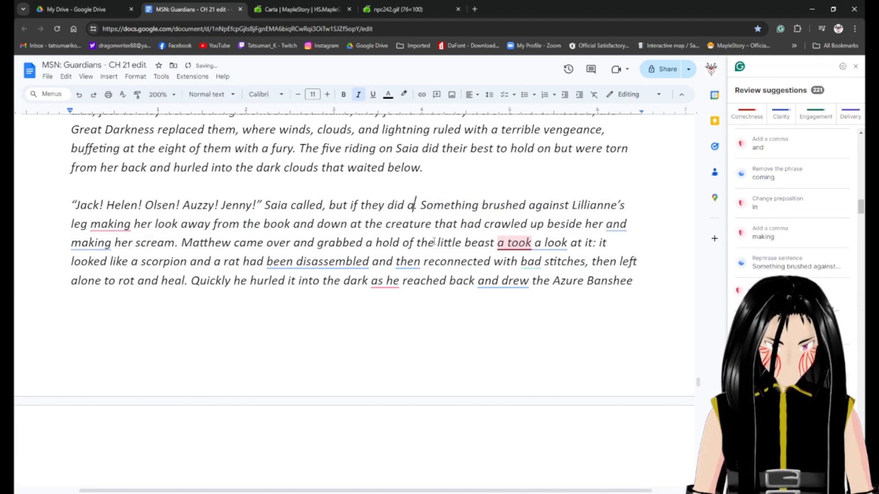
{"action": "type", "text": ", Saia"}
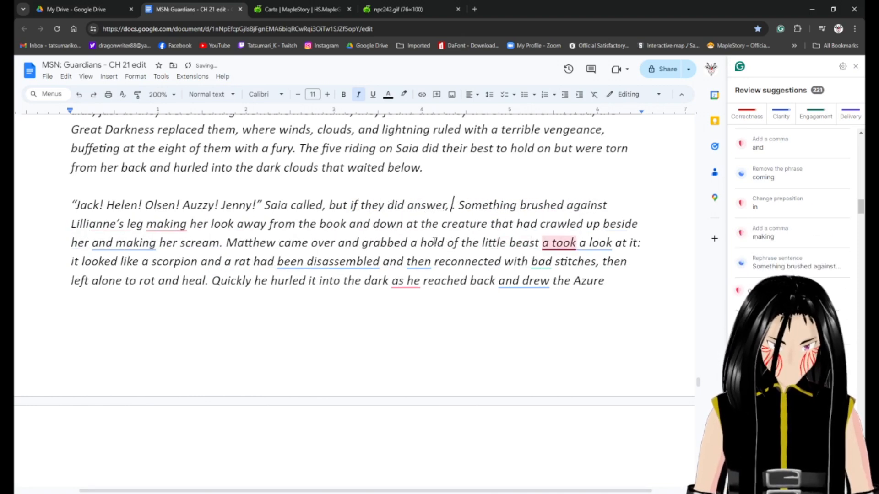
{"action": "type", "text": " cou"}
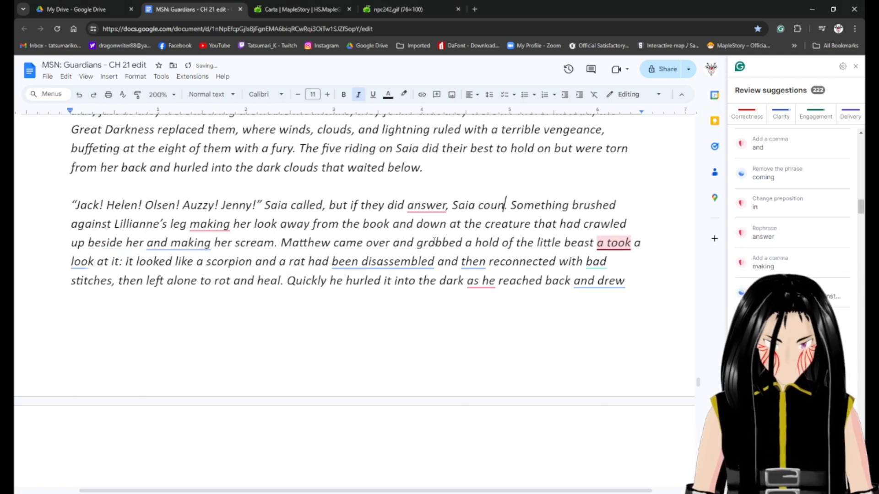
{"action": "type", "text": "ldn't hear t"}
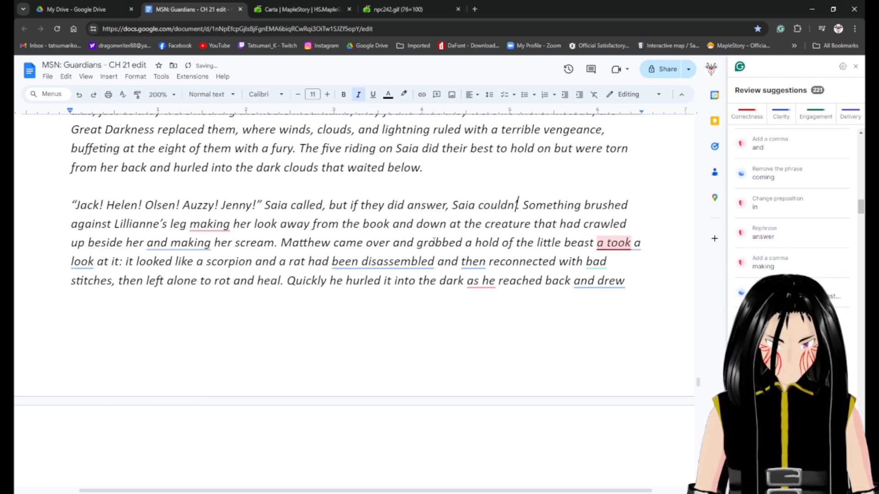
{"action": "type", "text": "hem."}
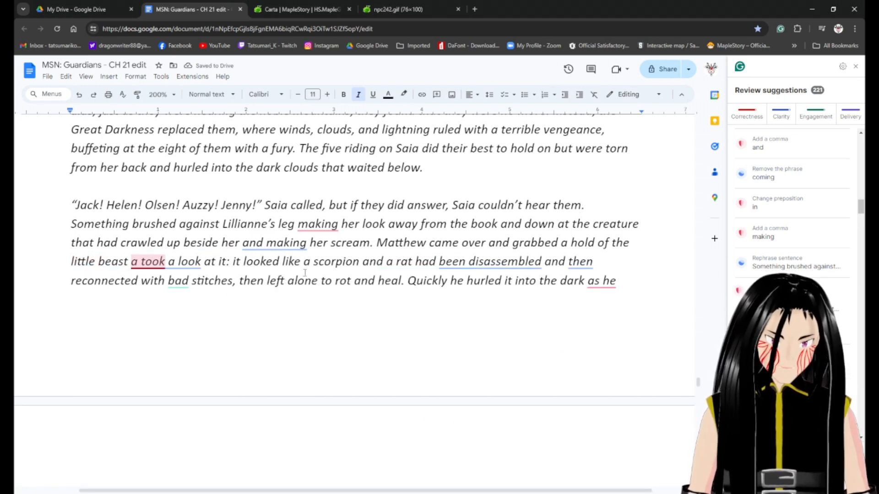
Add a comma after "Lillianne's leg" and replace "and" before "making her scream" with a comma.
{"action": "scroll", "coordinate": [311, 190], "scroll_direction": "down", "scroll_amount": 1}
{"action": "left_click", "coordinate": [297, 178]}
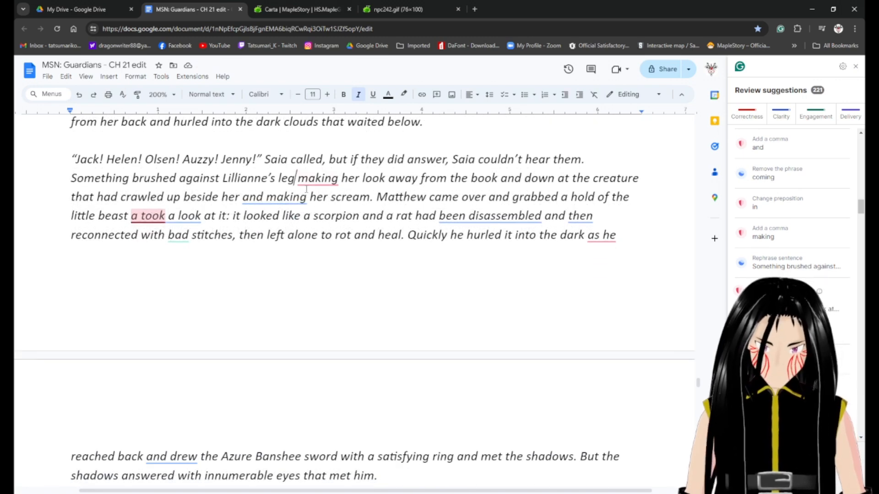
{"action": "type", "text": ","}
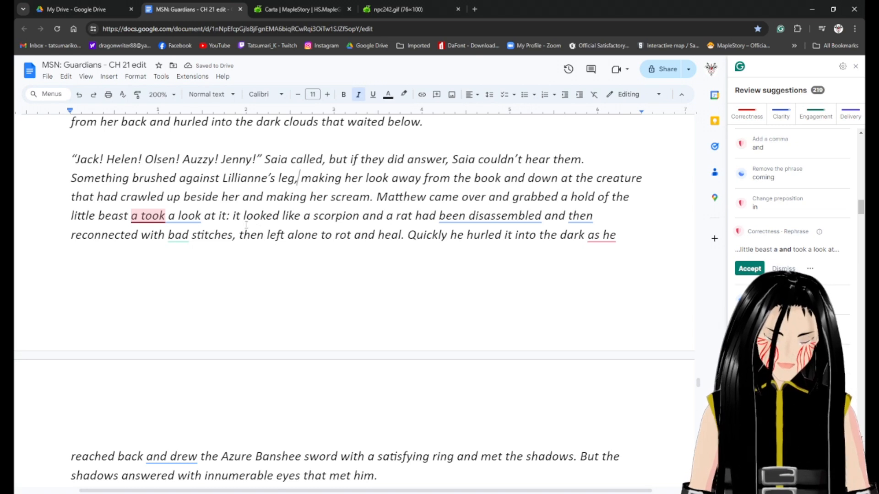
{"action": "left_click_drag", "start_coordinate": [239, 199], "coordinate": [262, 201]}
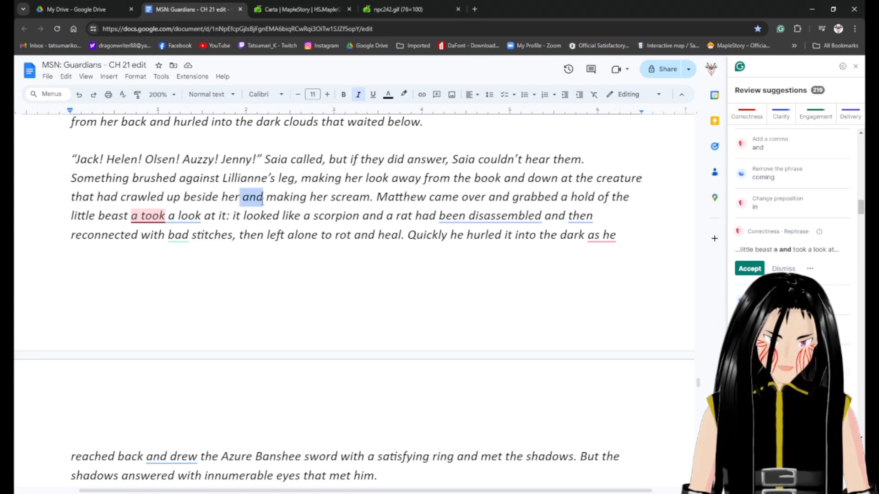
{"action": "key", "text": "BackSpace"}
{"action": "type", "text": ","}
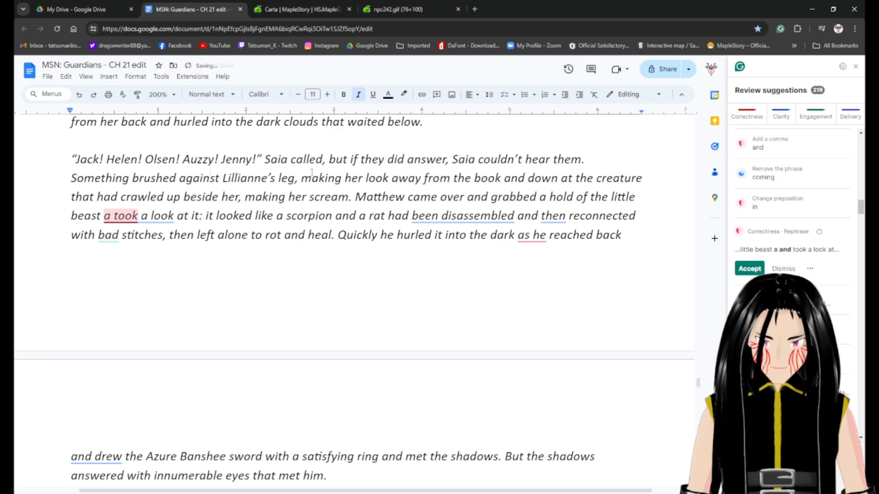
Remove the italics from "Something brushed against Lillianne's leg" through "keep reading above the noise.".
{"action": "left_click", "coordinate": [71, 178]}
{"action": "scroll", "coordinate": [362, 299], "scroll_direction": "down", "scroll_amount": 3}
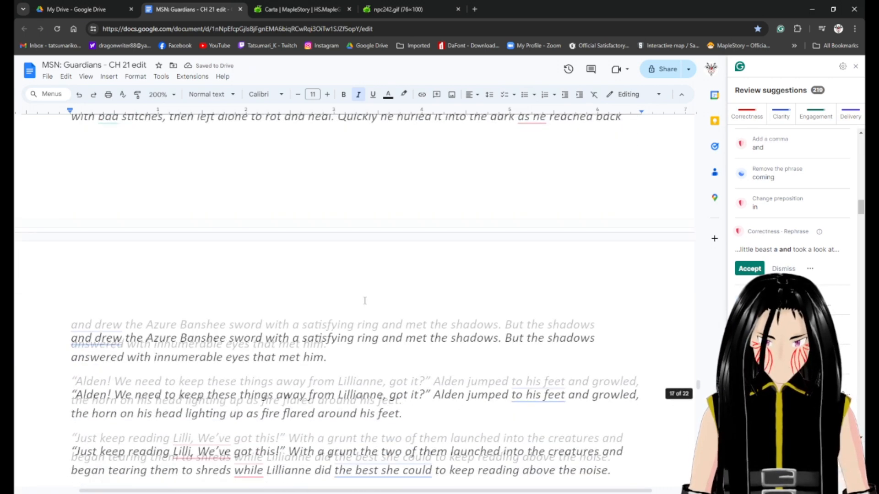
{"action": "scroll", "coordinate": [341, 358], "scroll_direction": "down", "scroll_amount": 2}
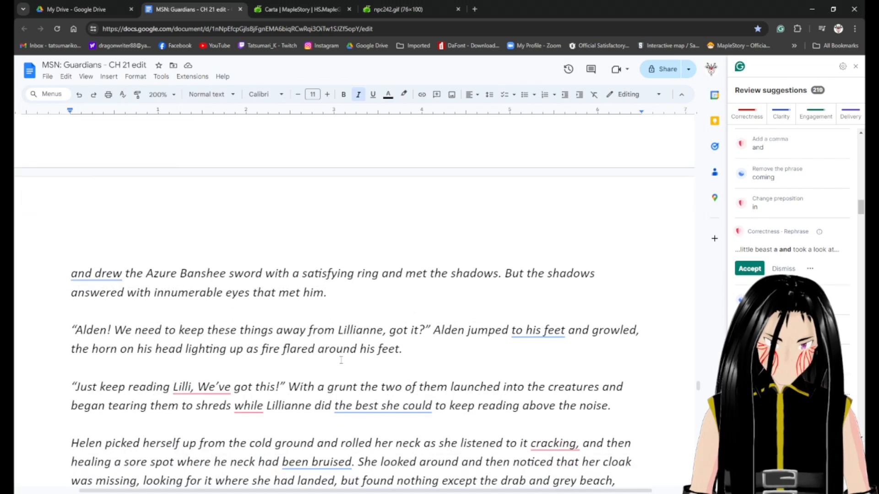
{"action": "left_click", "coordinate": [618, 359], "text": "shift"}
{"action": "key", "text": "ctrl+i"}
{"action": "scroll", "coordinate": [552, 336], "scroll_direction": "up", "scroll_amount": 8}
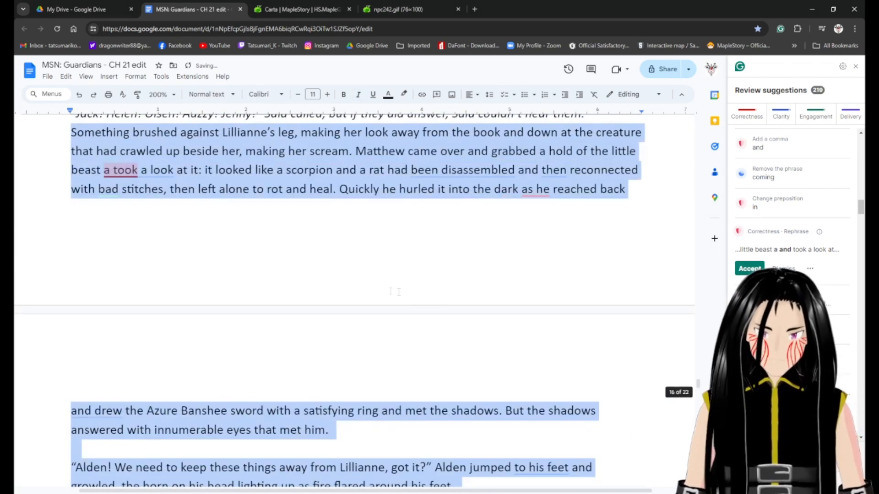
Delete "a took a look at it" so the sentence reads "the little beast: it looked like a scorpion".
{"action": "left_click", "coordinate": [272, 289]}
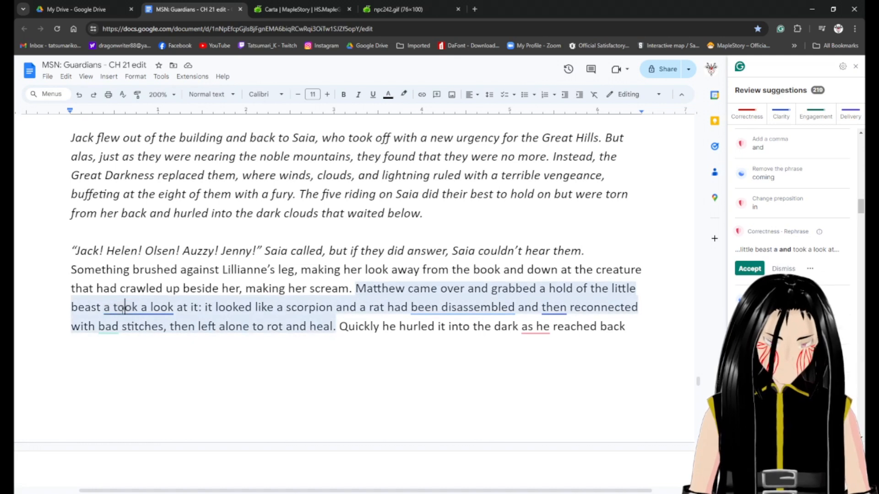
{"action": "key", "text": "Left"}
{"action": "key", "text": "Left"}
{"action": "key", "text": "Left"}
{"action": "key", "text": "Left"}
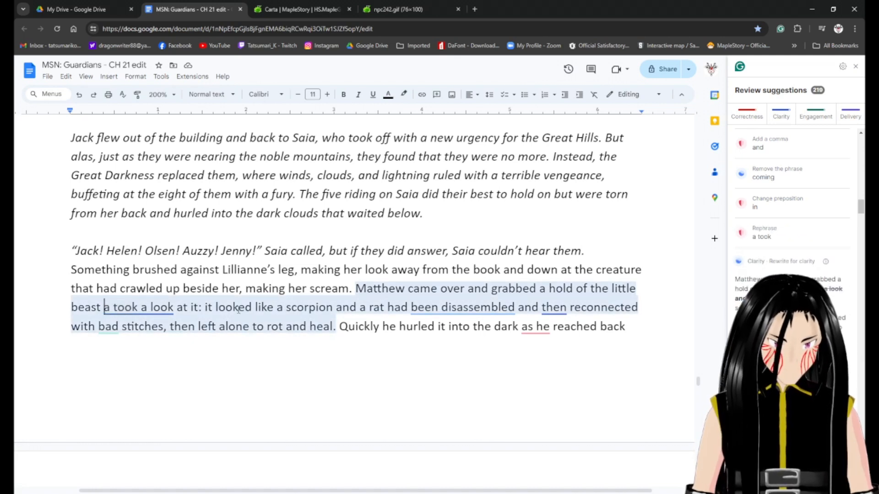
{"action": "key", "text": "ctrl+shift+Right"}
{"action": "key", "text": "ctrl+shift+Right"}
{"action": "key", "text": "ctrl+shift+Right"}
{"action": "key", "text": "ctrl+shift+Right"}
{"action": "key", "text": "ctrl+shift+Right"}
{"action": "key", "text": "ctrl+shift+Right"}
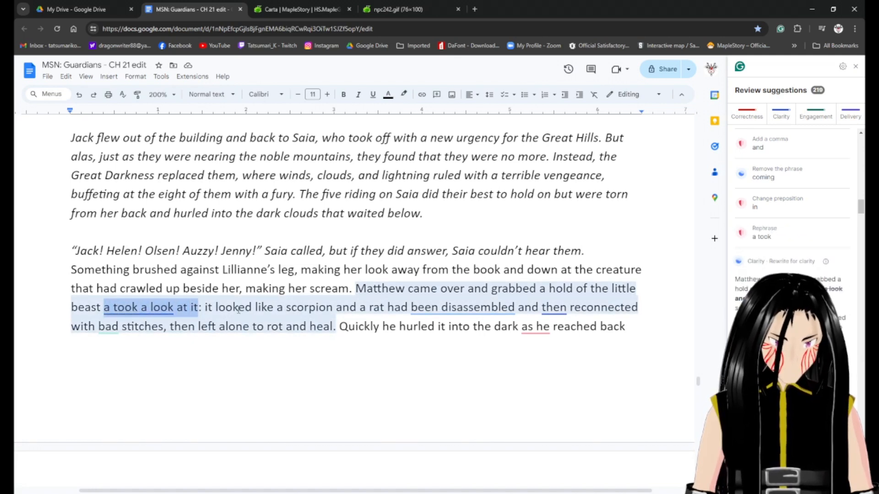
{"action": "key", "text": "BackSpace"}
{"action": "type", "text": ":"}
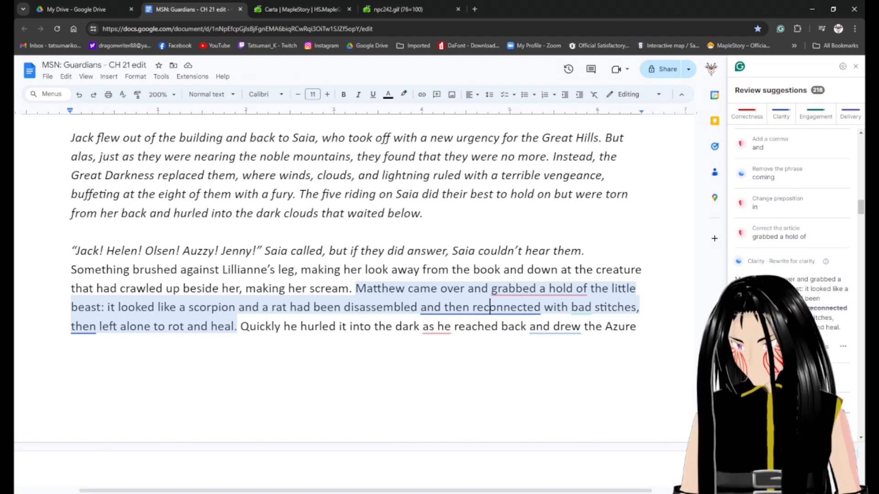
Accept the clarity rewrite of the scorpion-and-rat sentence and replace "bad" with "poor" before "stitches".
{"action": "left_click", "coordinate": [765, 347]}
{"action": "left_click", "coordinate": [532, 307]}
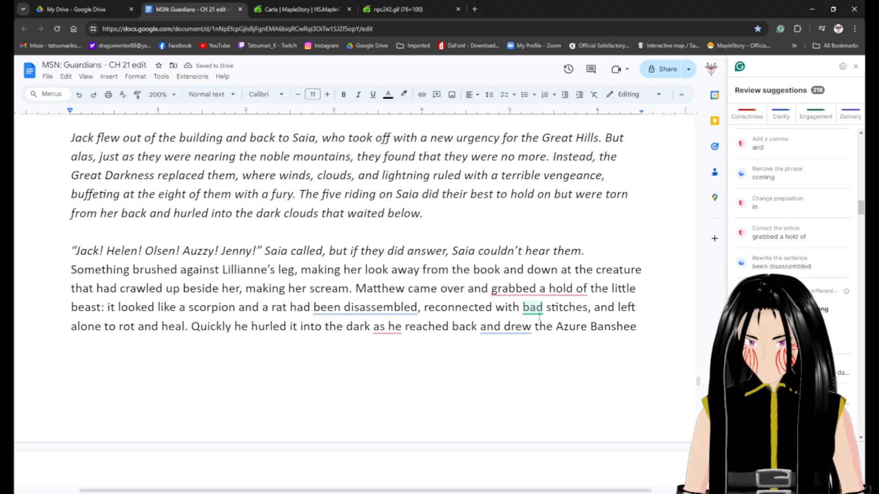
{"action": "double_click", "coordinate": [533, 309]}
{"action": "type", "text": "poor"}
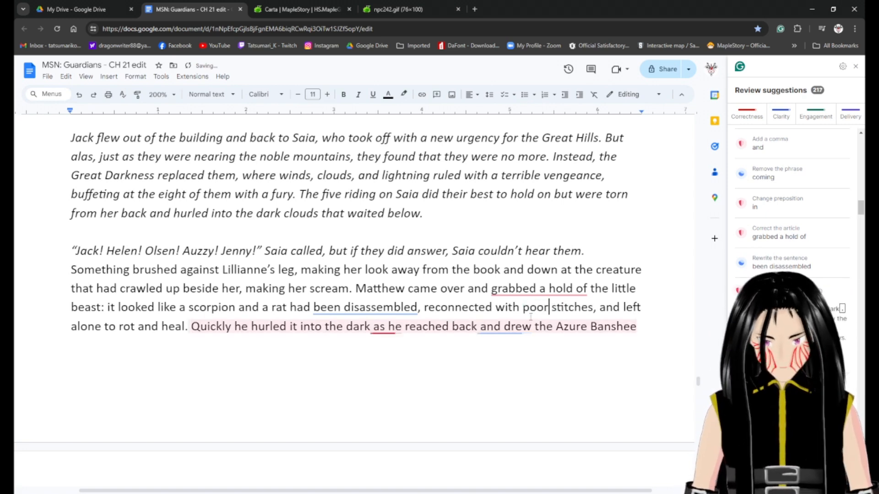
Replace "disassembled, reconnected" with "smashed together" in the description of the little beast.
{"action": "left_click", "coordinate": [367, 308]}
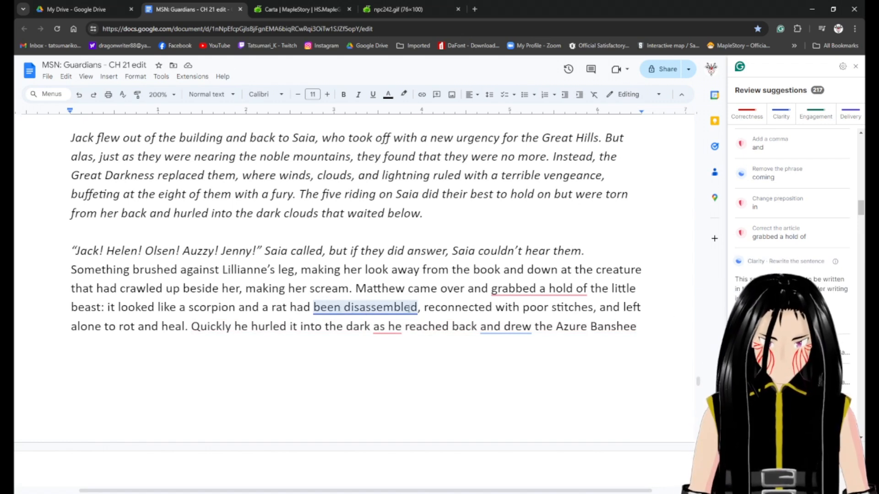
{"action": "key", "text": "Left"}
{"action": "key", "text": "Left"}
{"action": "key", "text": "Left"}
{"action": "key", "text": "Right"}
{"action": "key", "text": "Right"}
{"action": "key", "text": "Right"}
{"action": "key", "text": "Right"}
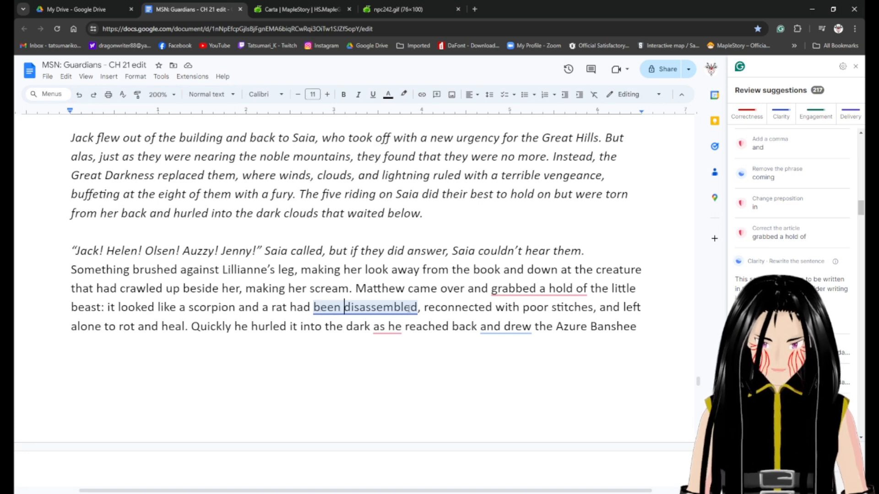
{"action": "key", "text": "ctrl+shift+Right"}
{"action": "key", "text": "ctrl+shift+Right"}
{"action": "key", "text": "ctrl+shift+Right"}
{"action": "key", "text": "ctrl+shift+Left"}
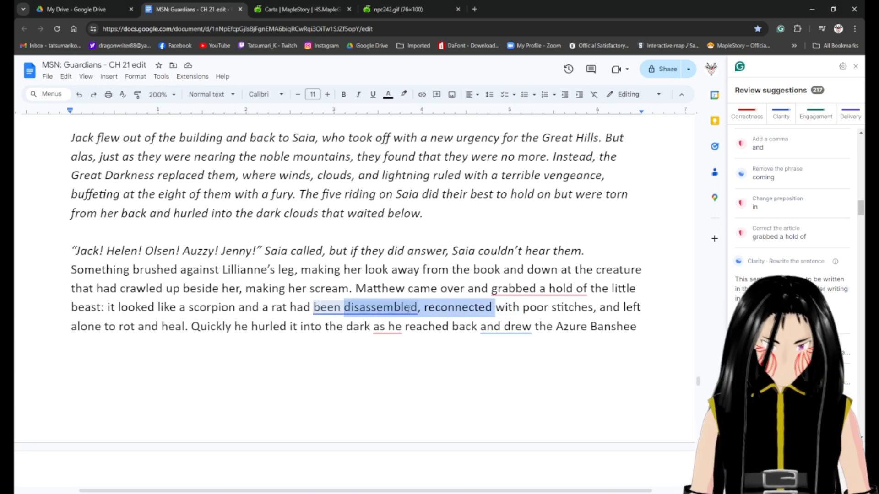
{"action": "type", "text": "smashed"}
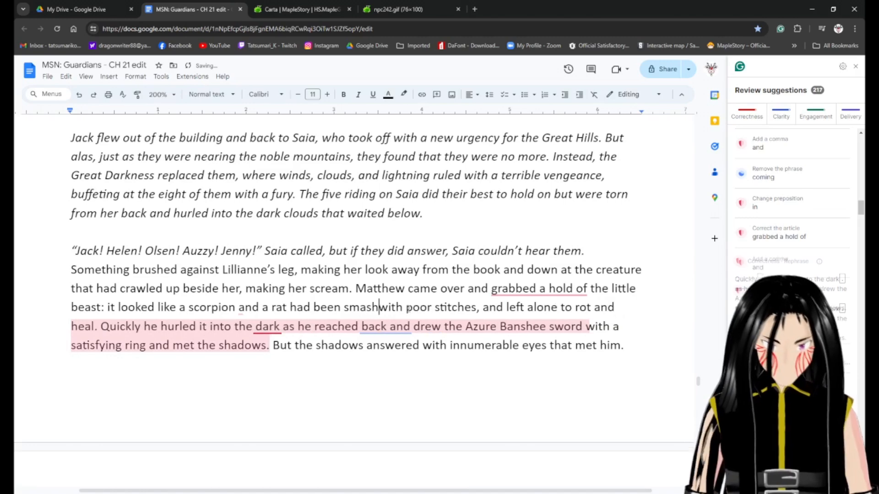
{"action": "type", "text": " toe"}
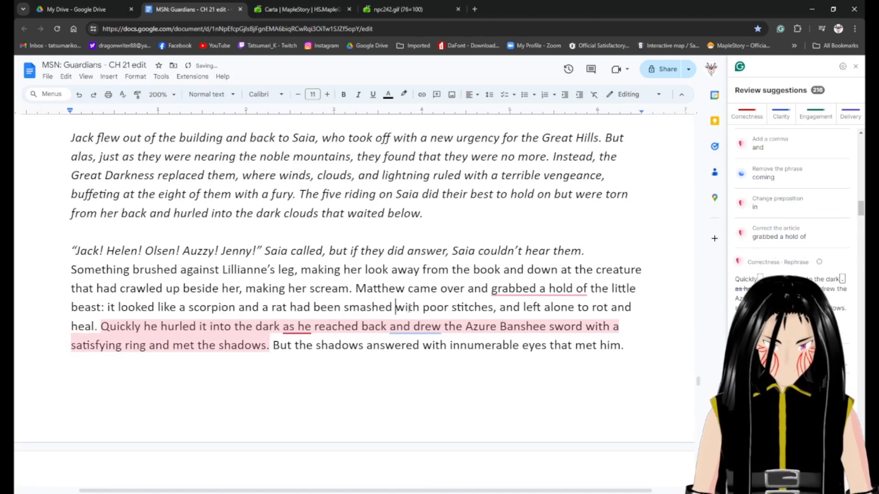
{"action": "type", "text": "gether"}
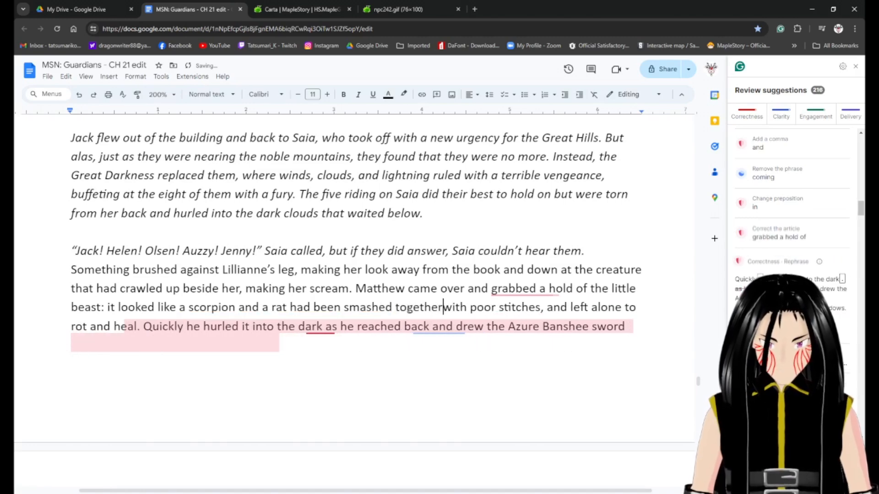
Accept removing the comma after "stitches" and change "rot and heal" to "rot or heal".
{"action": "left_click", "coordinate": [530, 306]}
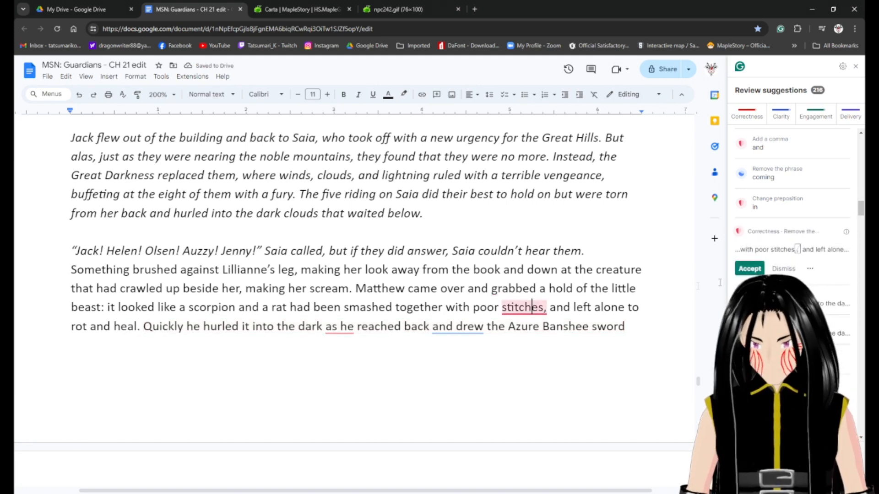
{"action": "left_click", "coordinate": [760, 268]}
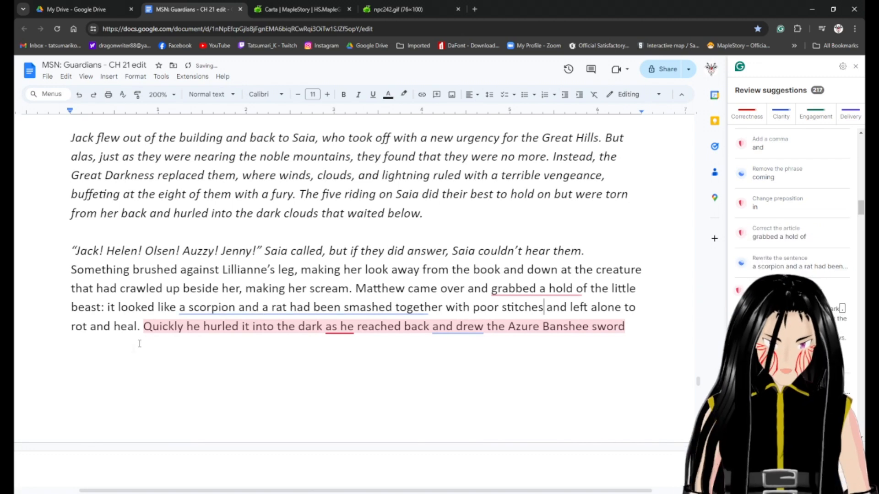
{"action": "double_click", "coordinate": [106, 326]}
{"action": "type", "text": "or"}
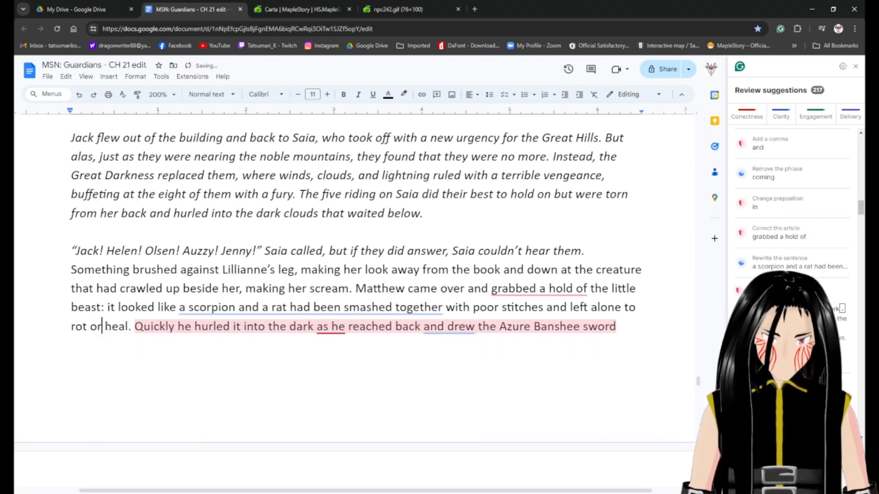
Dismiss the rewrite suggestion on the scorpion phrase and insert "someone had smashed" before "a scorpion and a rat".
{"action": "left_click", "coordinate": [263, 307]}
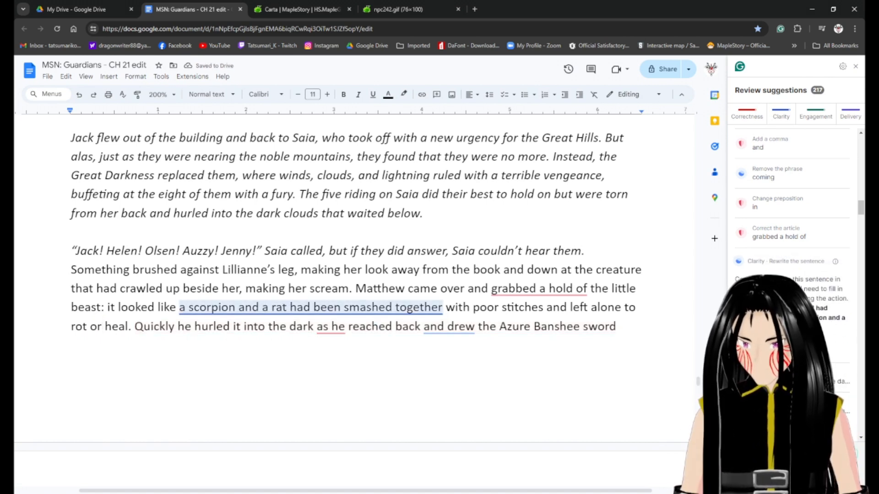
{"action": "left_click", "coordinate": [783, 346]}
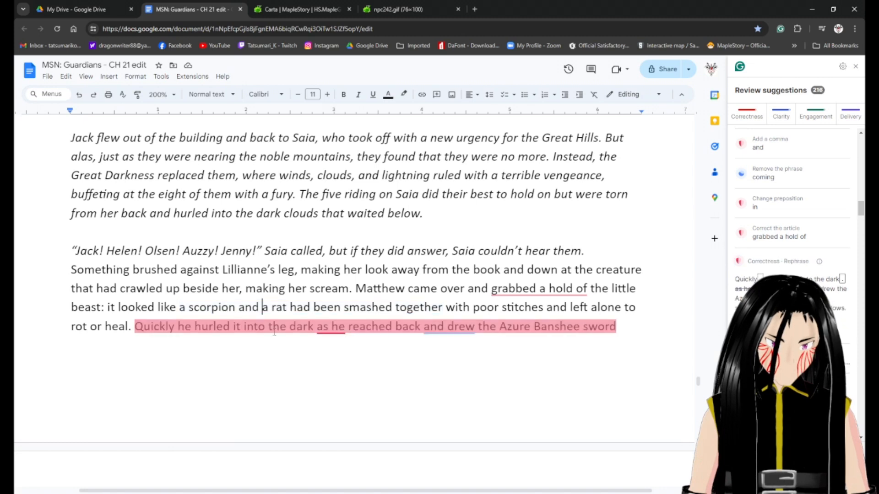
{"action": "left_click", "coordinate": [177, 308]}
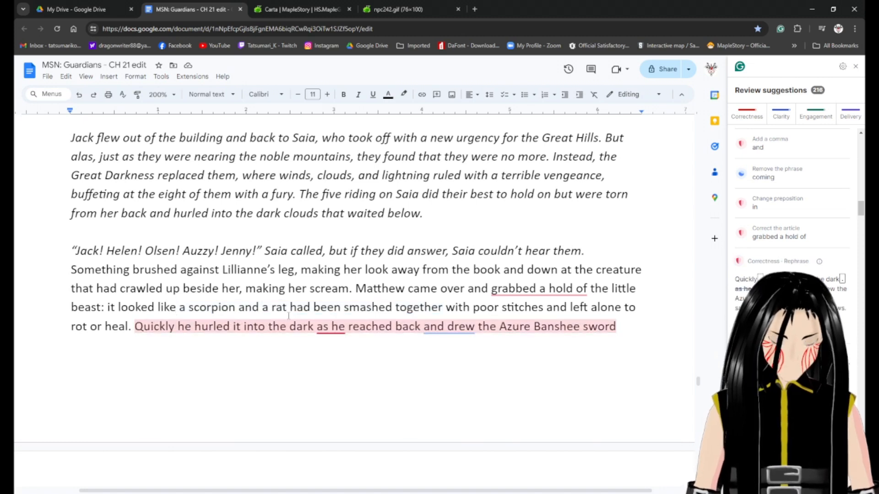
{"action": "type", "text": "someone"}
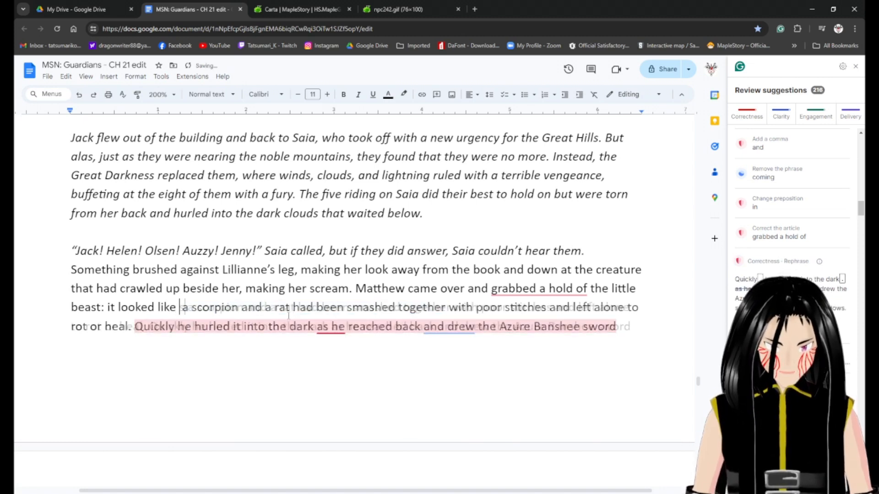
{"action": "type", "text": " had sma"}
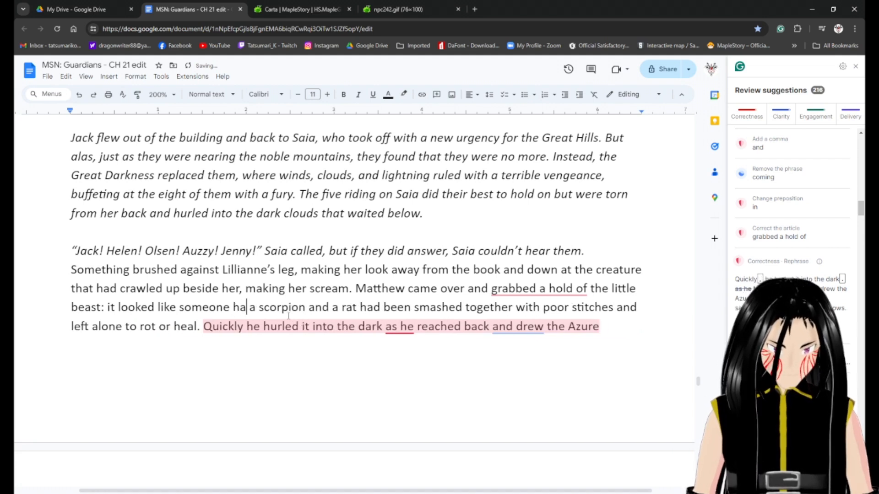
{"action": "type", "text": "shed"}
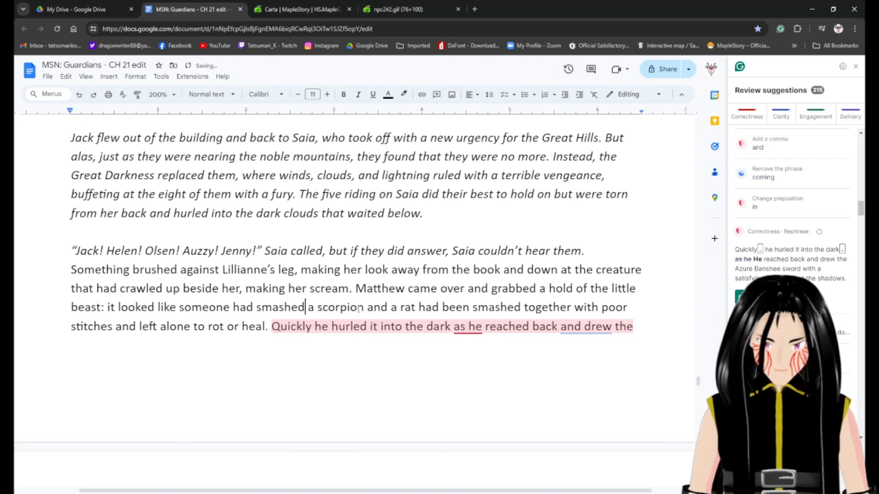
Delete "had been smashed" before "together" and accept the article correction to "grabbed hold of".
{"action": "left_click", "coordinate": [419, 307]}
{"action": "key", "text": "ctrl+shift+Right"}
{"action": "key", "text": "ctrl+shift+Right"}
{"action": "key", "text": "ctrl+shift+Right"}
{"action": "key", "text": "ctrl+shift+Right"}
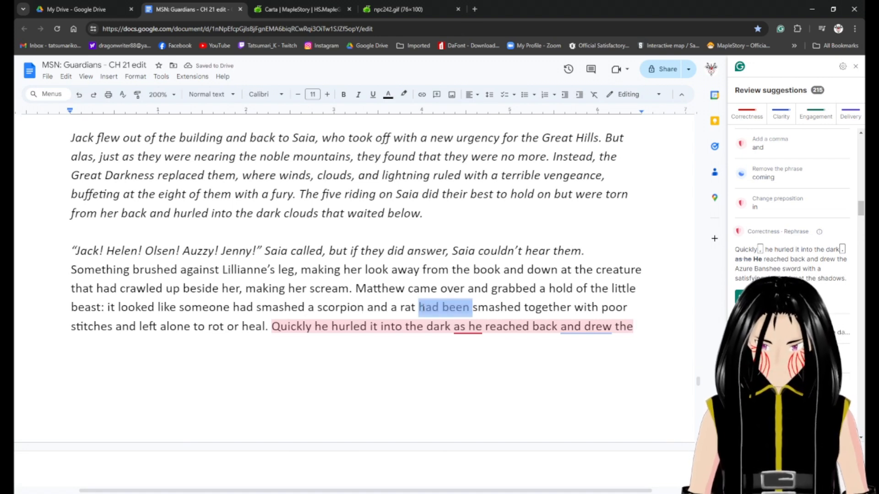
{"action": "key", "text": "ctrl+shift+Left"}
{"action": "key", "text": "BackSpace"}
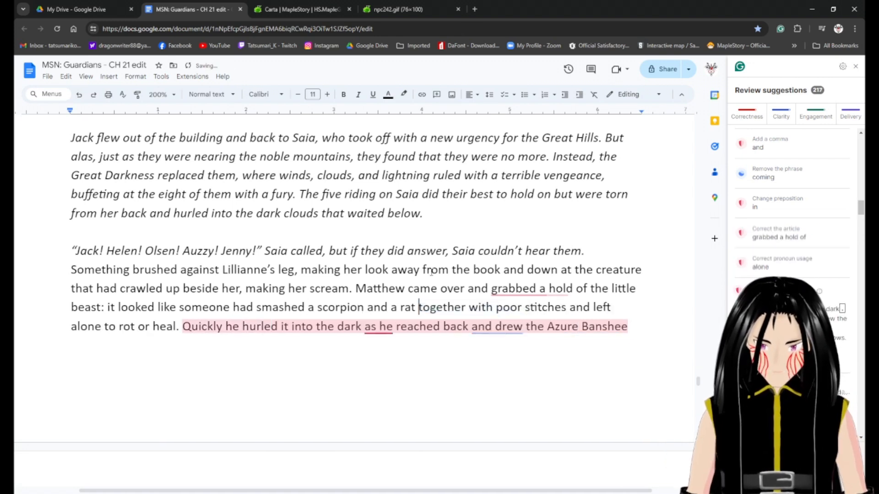
{"action": "left_click", "coordinate": [537, 289]}
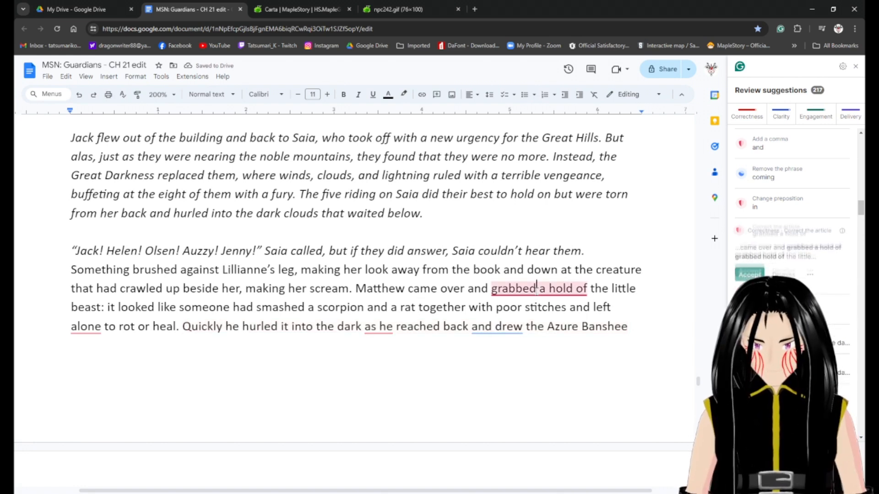
{"action": "left_click", "coordinate": [746, 277]}
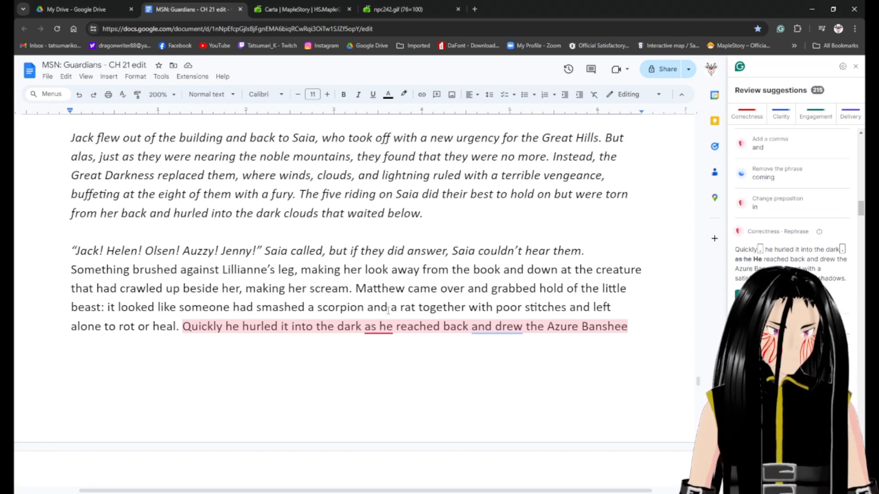
Delete "Quickly" and capitalize the following word so the sentence begins "He hurled it into the dark".
{"action": "left_click", "coordinate": [226, 331]}
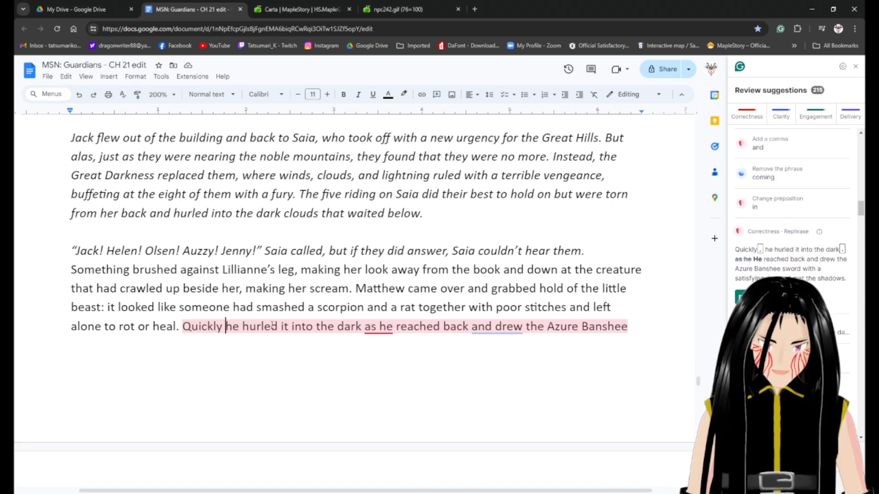
{"action": "left_click_drag", "start_coordinate": [227, 330], "coordinate": [182, 330]}
{"action": "key", "text": "BackSpace"}
{"action": "key", "text": "Delete"}
{"action": "type", "text": "H"}
{"action": "key", "text": "Right"}
{"action": "key", "text": "Right"}
{"action": "key", "text": "Right"}
{"action": "key", "text": "Right"}
{"action": "key", "text": "Right"}
{"action": "key", "text": "Right"}
{"action": "key", "text": "Right"}
{"action": "key", "text": "Right"}
{"action": "key", "text": "Right"}
{"action": "key", "text": "Right"}
{"action": "key", "text": "Right"}
{"action": "key", "text": "Right"}
{"action": "key", "text": "Right"}
{"action": "key", "text": "Right"}
{"action": "key", "text": "Right"}
{"action": "key", "text": "Right"}
{"action": "key", "text": "Right"}
{"action": "key", "text": "Right"}
{"action": "key", "text": "Right"}
{"action": "key", "text": "Right"}
{"action": "key", "text": "Right"}
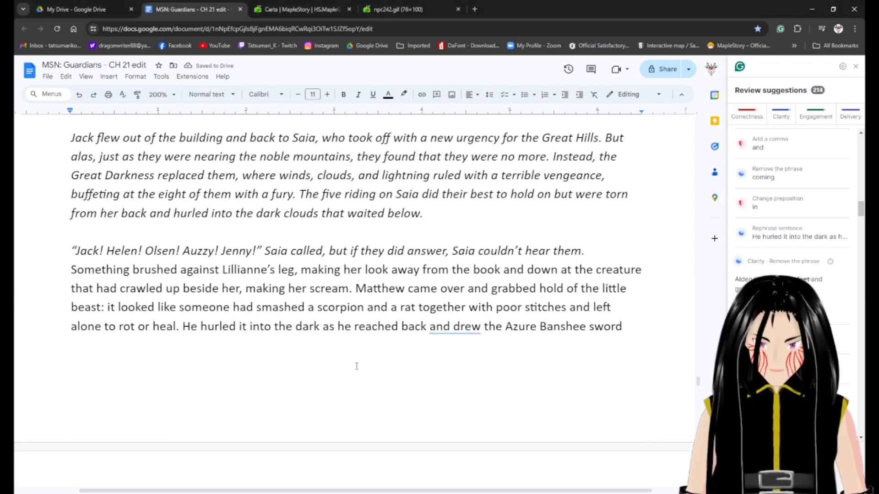
Accept the clarity rewrite of "and drew" and change "drew" to "drawing" before "the Azure Banshee sword".
{"action": "scroll", "coordinate": [488, 321], "scroll_direction": "down", "scroll_amount": 2}
{"action": "left_click", "coordinate": [456, 243]}
{"action": "left_click", "coordinate": [464, 247]}
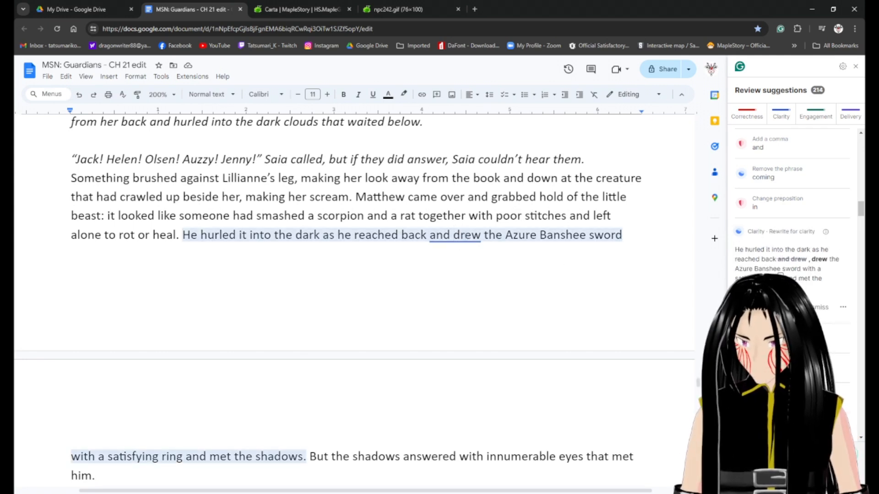
{"action": "left_click", "coordinate": [780, 276]}
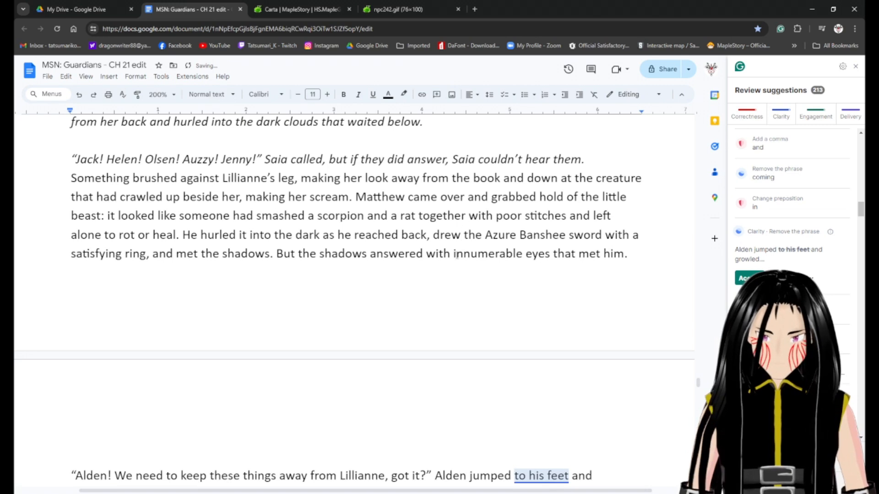
{"action": "key", "text": "BackSpace"}
{"action": "key", "text": "BackSpace"}
{"action": "type", "text": "awing"}
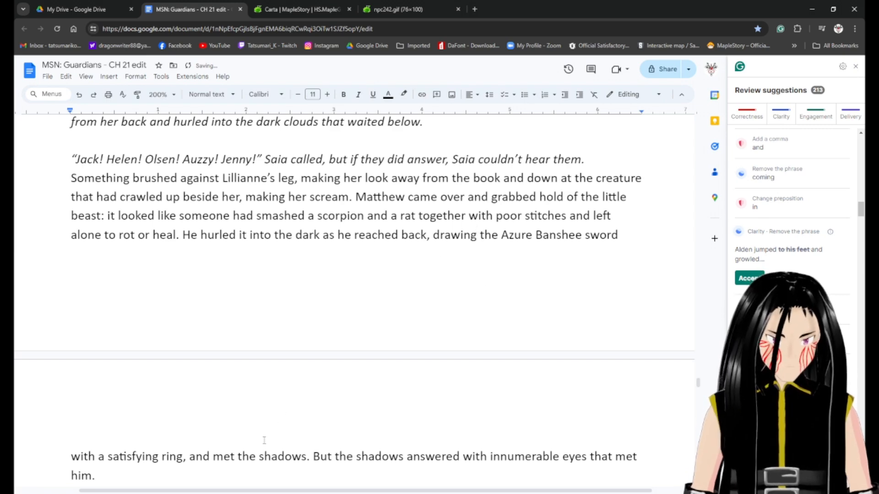
Delete "that met him" so the sentence about the shadows ends with "innumerable eyes.".
{"action": "scroll", "coordinate": [264, 440], "scroll_direction": "down", "scroll_amount": 2}
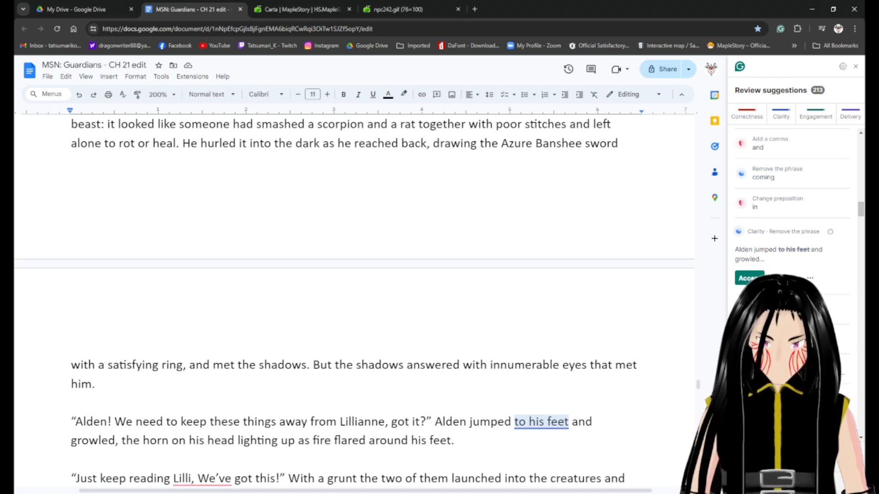
{"action": "mouse_move", "coordinate": [589, 364]}
{"action": "left_mouse_down"}
{"action": "mouse_move", "coordinate": [631, 373]}
{"action": "mouse_move", "coordinate": [641, 393]}
{"action": "mouse_move", "coordinate": [634, 387]}
{"action": "left_mouse_up"}
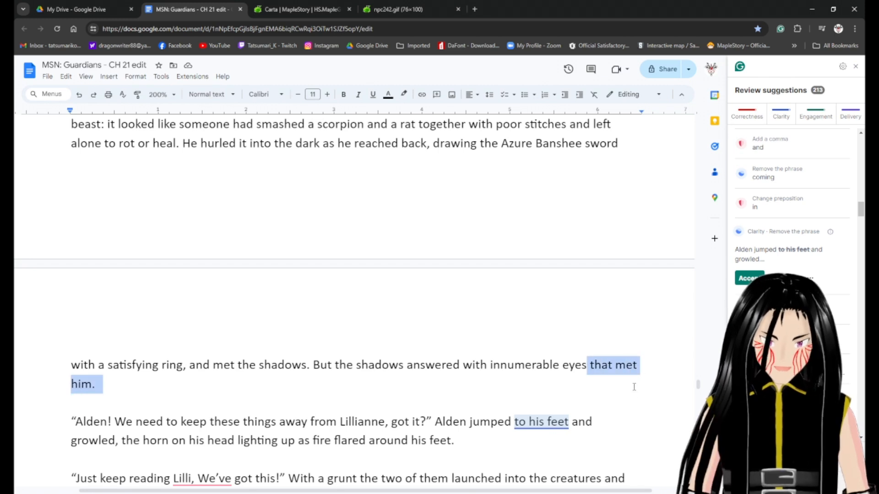
{"action": "key", "text": "BackSpace"}
{"action": "type", "text": "."}
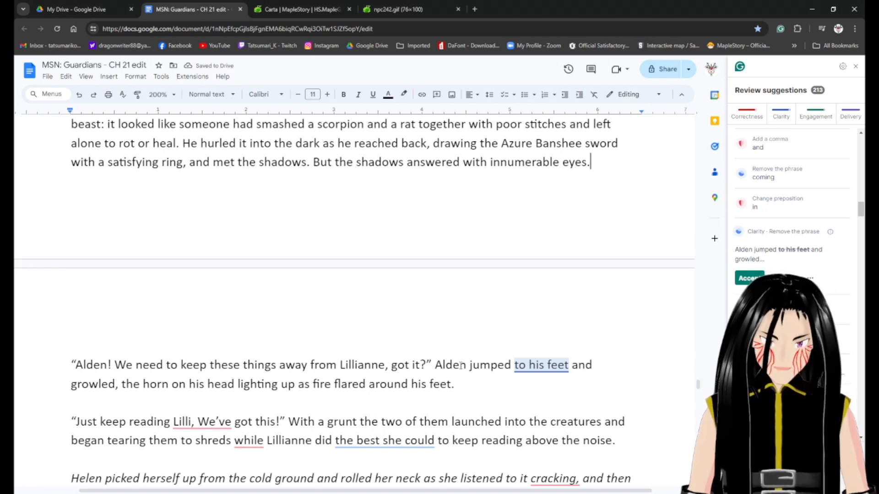
Accept removing "to his feet" and insert "up" so the text reads "Alden jumped up and growled".
{"action": "left_click", "coordinate": [536, 365]}
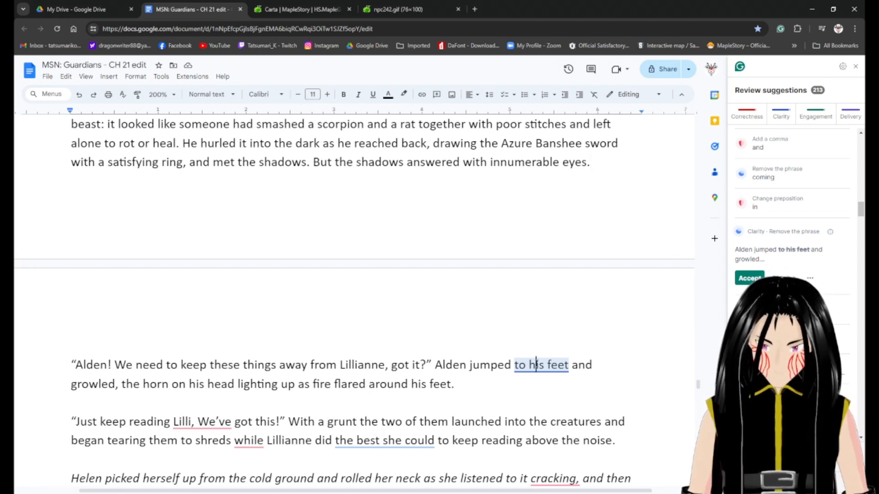
{"action": "left_click", "coordinate": [749, 277]}
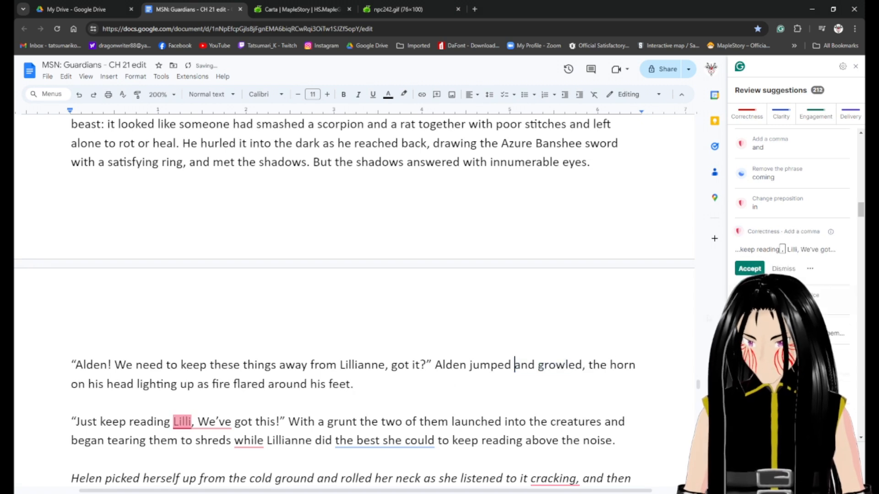
{"action": "type", "text": "up"}
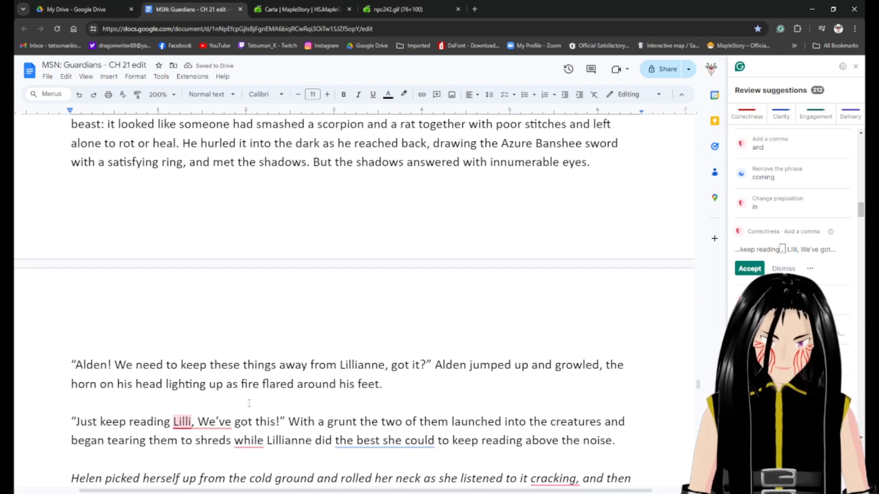
Replace the comma after "Lilli" with a semicolon and lowercase "We've" to "we've" in the dialogue line.
{"action": "scroll", "coordinate": [248, 403], "scroll_direction": "down", "scroll_amount": 3}
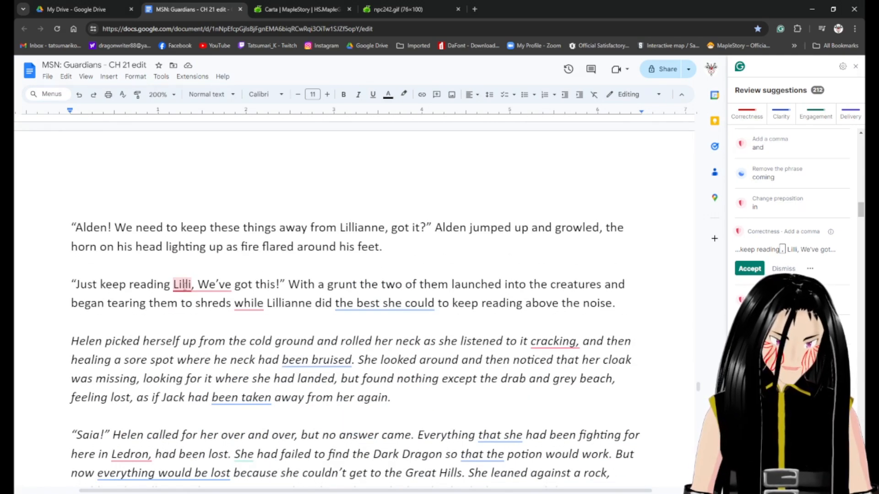
{"action": "left_click", "coordinate": [193, 284]}
{"action": "key", "text": "BackSpace"}
{"action": "type", "text": ";"}
{"action": "key", "text": "Delete"}
{"action": "type", "text": "e"}
{"action": "key", "text": "BackSpace"}
{"action": "type", "text": "w"}
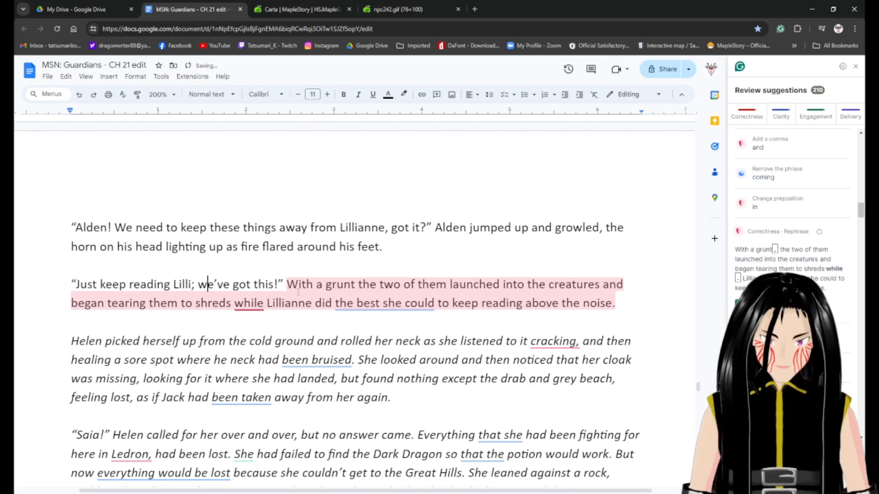
{"action": "left_click", "coordinate": [189, 284]}
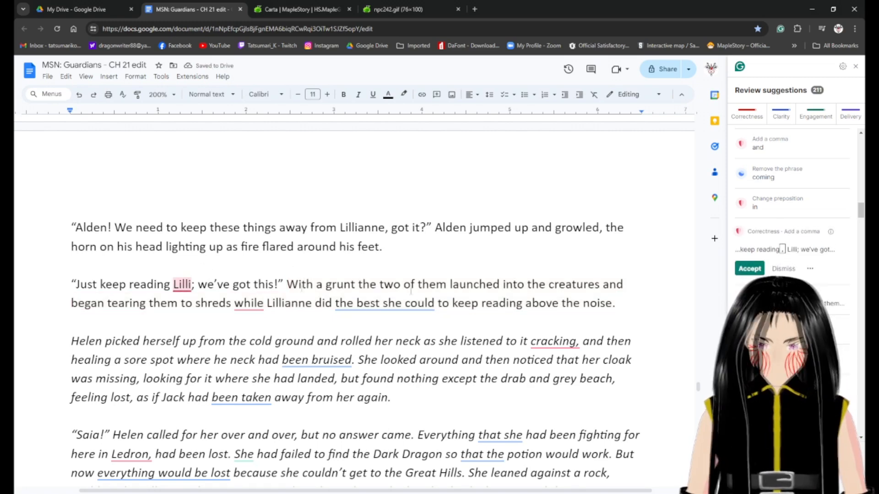
Add commas after "reading", "shreds" and "grunt" in the "Just keep reading" paragraph and accept the rewording "her best".
{"action": "left_click", "coordinate": [755, 269]}
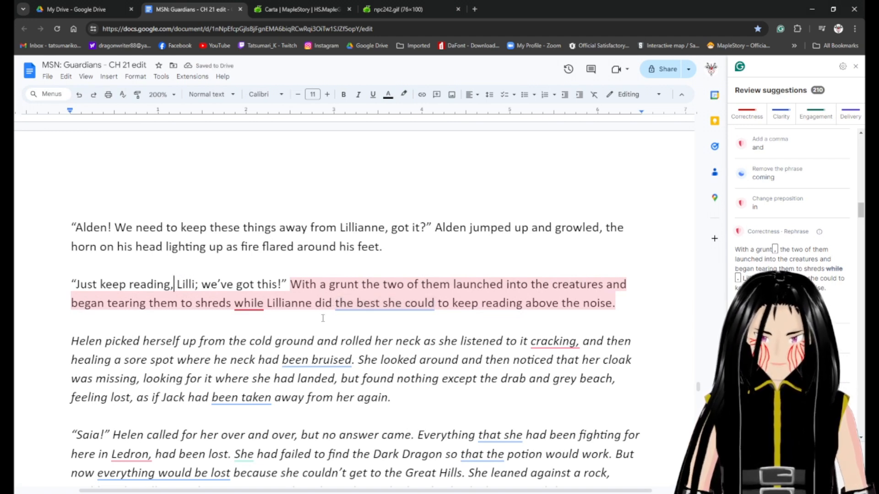
{"action": "left_click", "coordinate": [235, 302]}
{"action": "type", "text": ","}
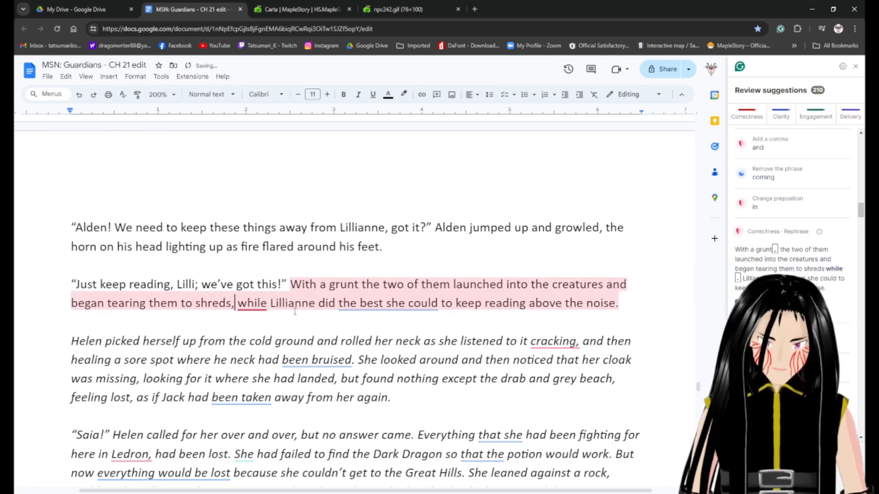
{"action": "left_click", "coordinate": [355, 284]}
{"action": "left_click", "coordinate": [758, 269]}
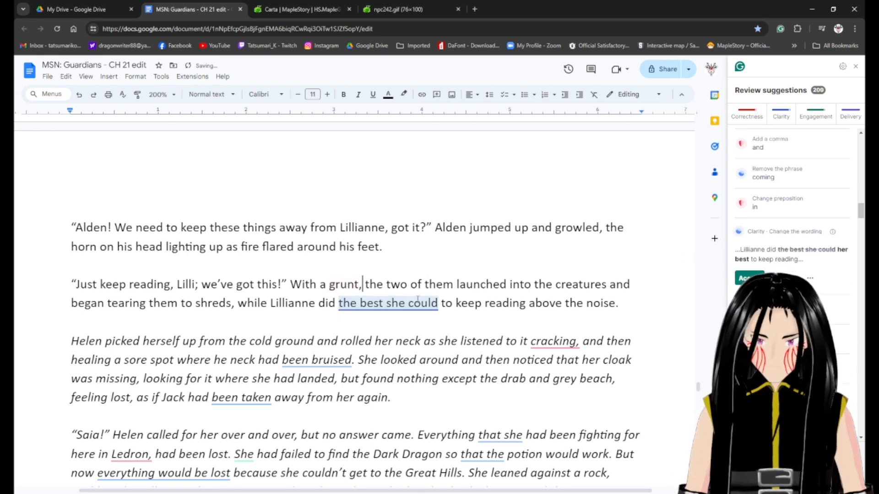
{"action": "left_click", "coordinate": [759, 307]}
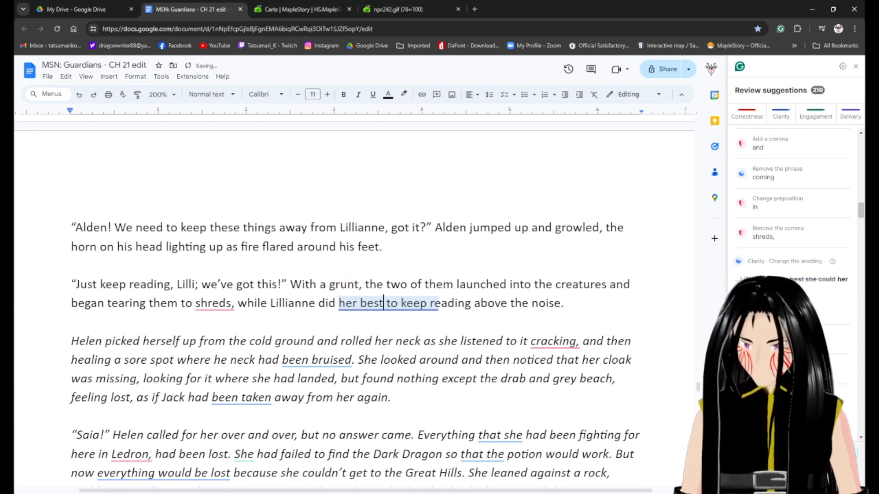
Accept removing the comma after "cracking" and the rephrase that starts a new sentence at "She listened" and corrects "he neck" to "her neck".
{"action": "scroll", "coordinate": [256, 340], "scroll_direction": "down", "scroll_amount": 2}
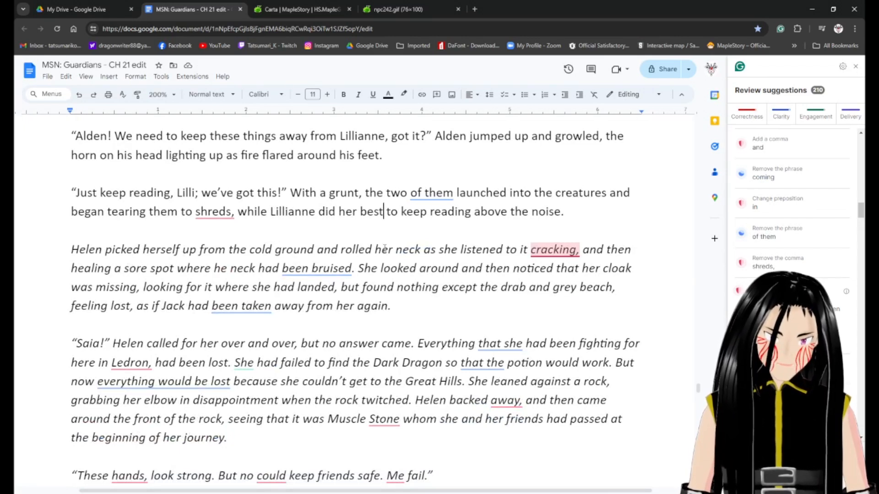
{"action": "left_click", "coordinate": [551, 251]}
{"action": "left_click", "coordinate": [764, 335]}
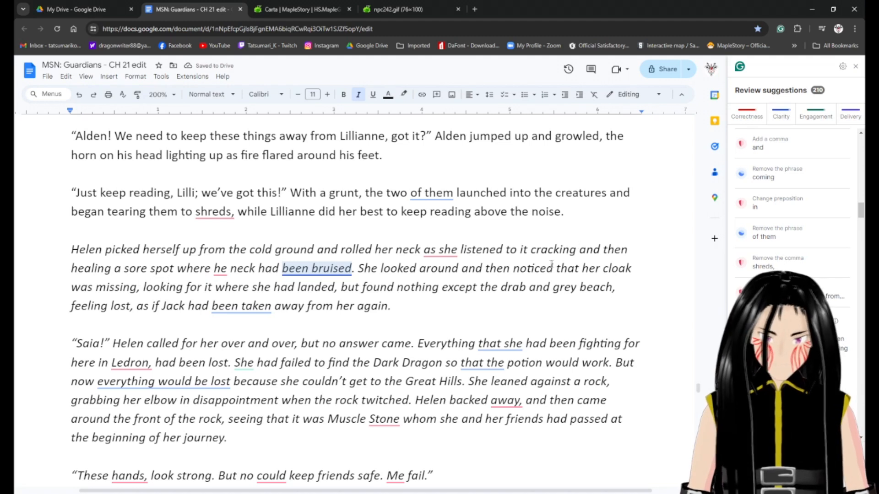
{"action": "left_click", "coordinate": [442, 251]}
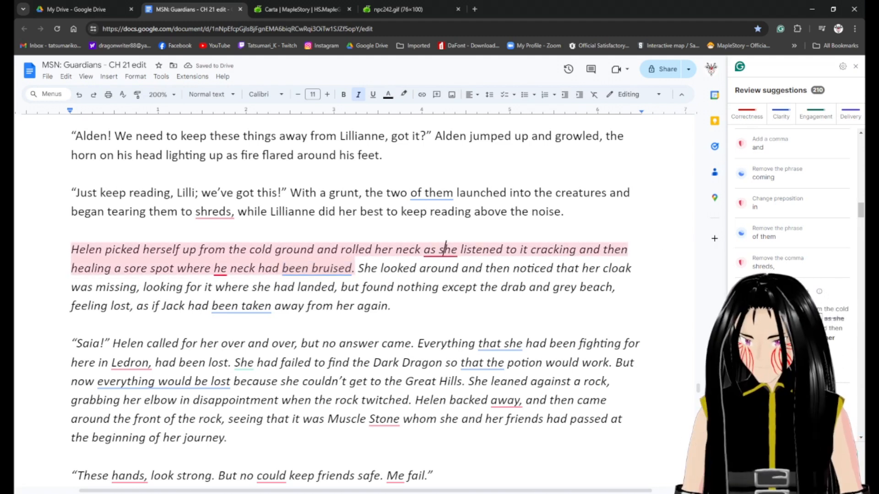
{"action": "left_click", "coordinate": [760, 362]}
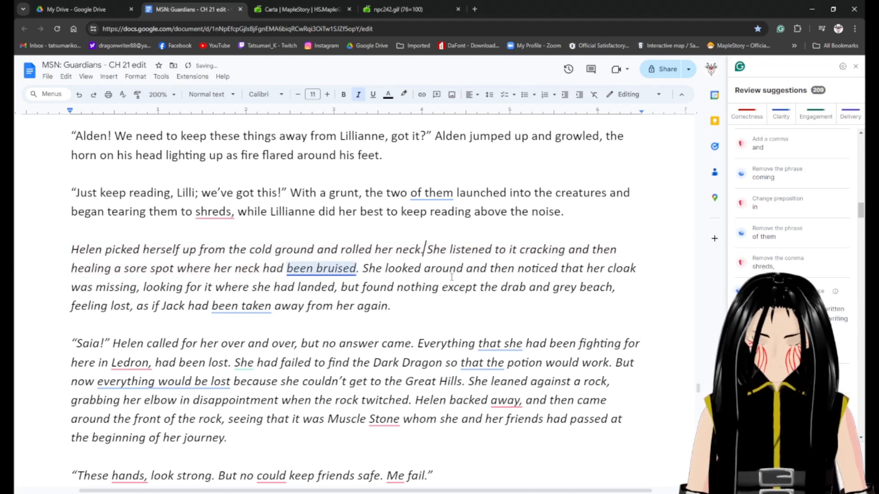
Replace "and then" after "cracking" with ", then" in the sentence about Helen's neck.
{"action": "left_click", "coordinate": [610, 249]}
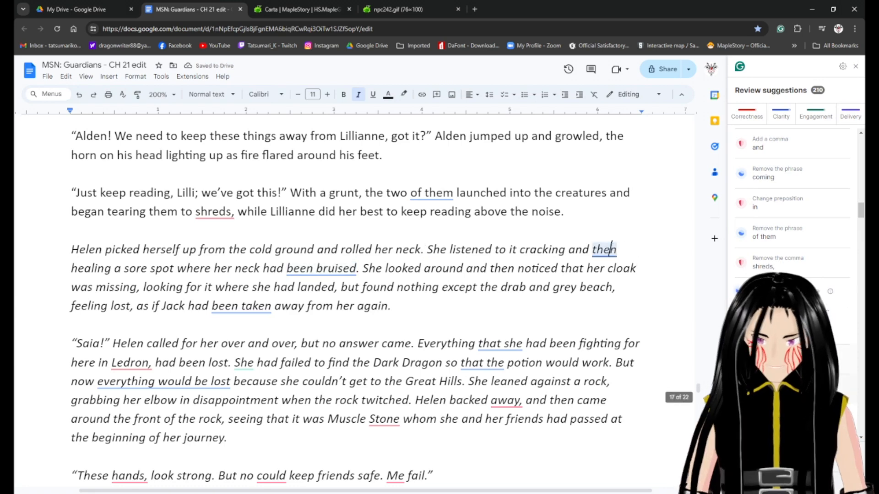
{"action": "left_click", "coordinate": [760, 328]}
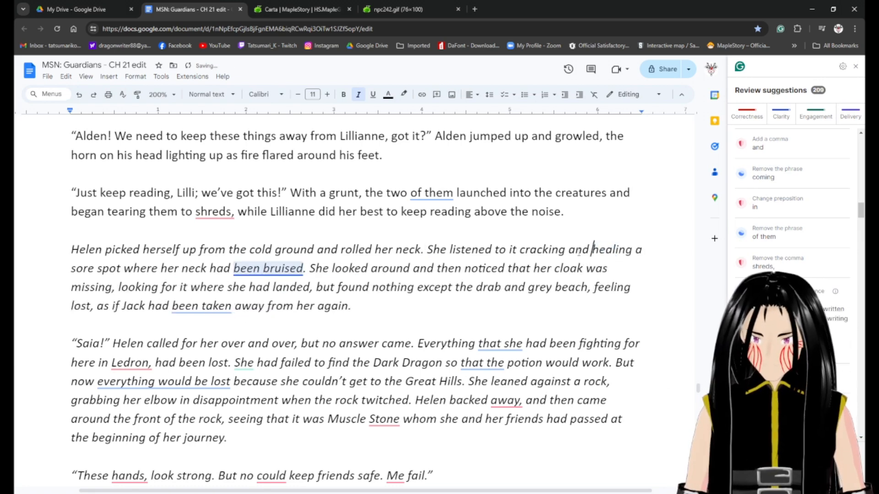
{"action": "key", "text": "BackSpace"}
{"action": "key", "text": "BackSpace"}
{"action": "key", "text": "BackSpace"}
{"action": "key", "text": "BackSpace"}
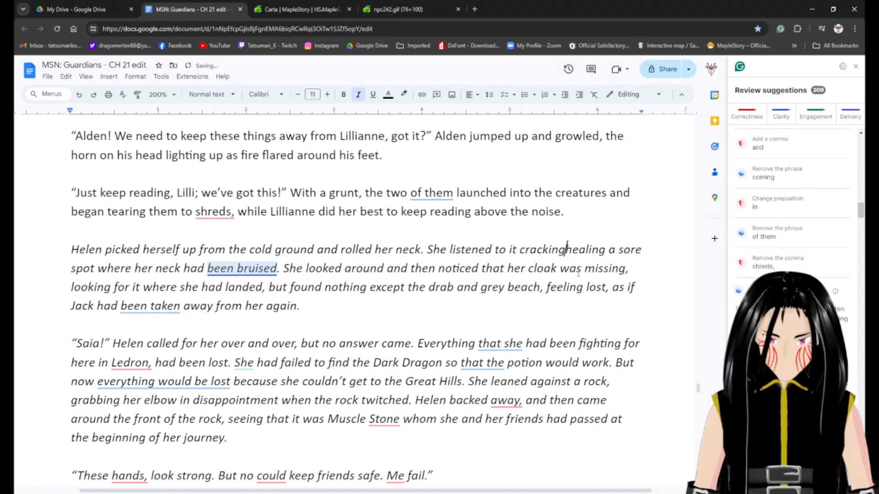
{"action": "type", "text": ", then"}
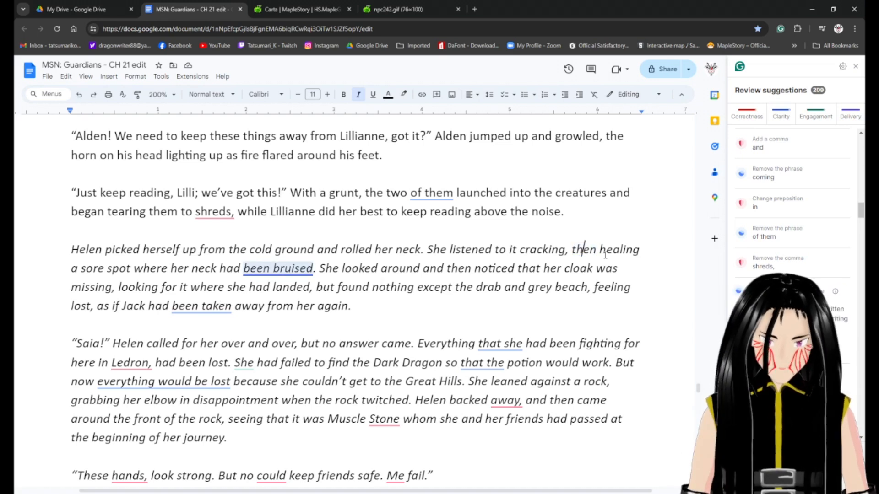
Change "healing" to "healed" before "a sore spot".
{"action": "left_click", "coordinate": [634, 250]}
{"action": "key", "text": "Left"}
{"action": "key", "text": "Left"}
{"action": "key", "text": "Up"}
{"action": "key", "text": "BackSpace"}
{"action": "key", "text": "BackSpace"}
{"action": "key", "text": "BackSpace"}
{"action": "type", "text": "ed"}
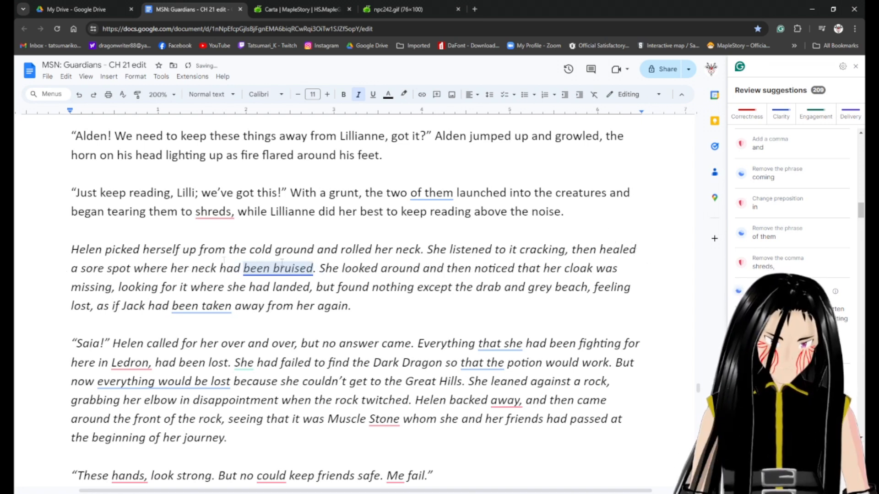
Delete "been" so the sentence about the sore spot ends with "where her neck had bruised.".
{"action": "left_click", "coordinate": [284, 268]}
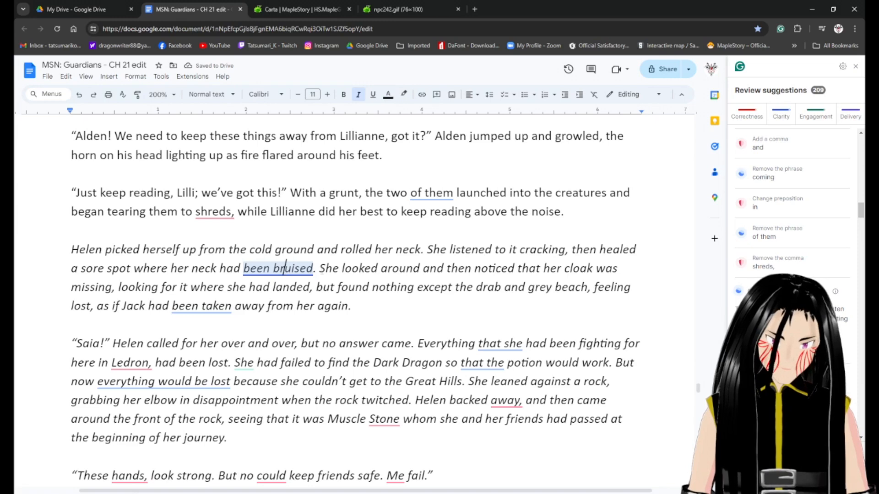
{"action": "left_click", "coordinate": [270, 275]}
{"action": "key", "text": "ctrl+shift+Left"}
{"action": "key", "text": "BackSpace"}
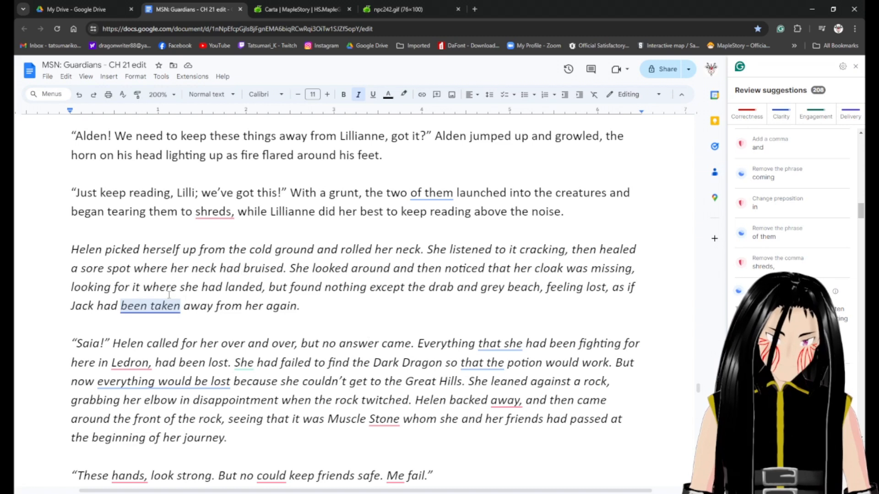
Insert "or Olsen" after "Jack" in the clause about being taken away from her again.
{"action": "left_click", "coordinate": [118, 317]}
{"action": "key", "text": "Up"}
{"action": "key", "text": "Right"}
{"action": "key", "text": "Left"}
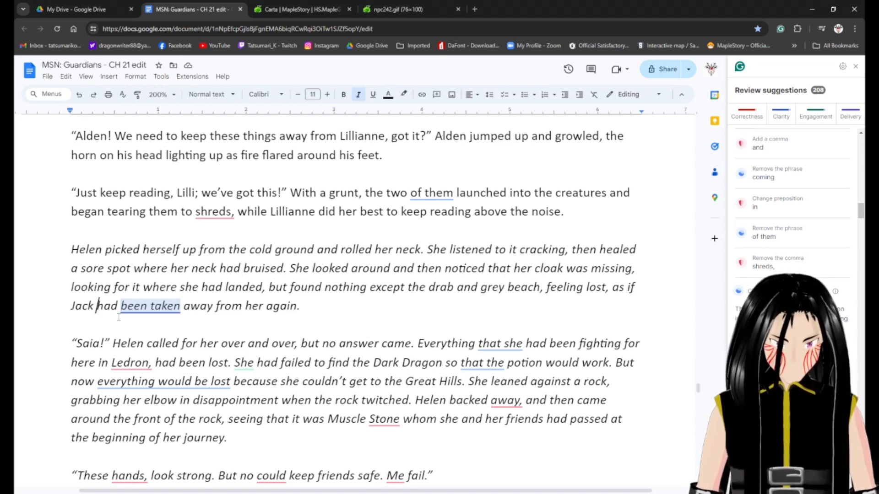
{"action": "type", "text": "or Olsen"}
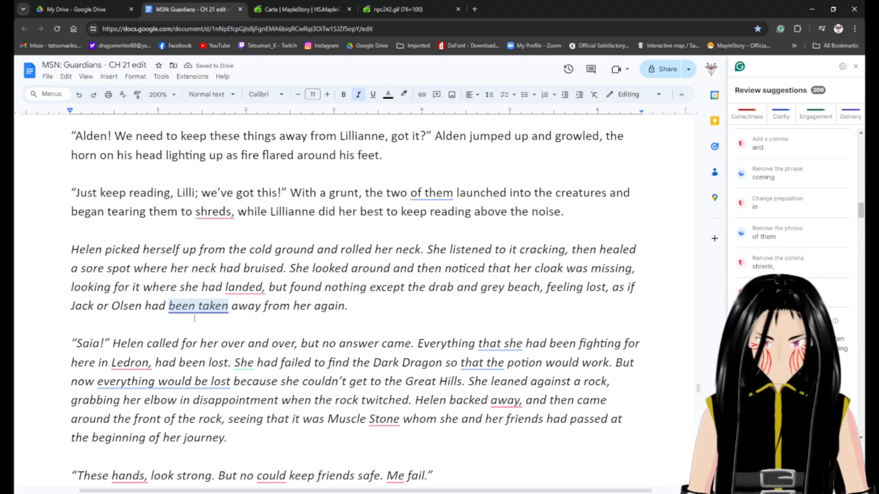
Accept removing the comma after "landed" and the rephrase that splits the cloak passage into sentences starting "She looked for it" and "She felt lost".
{"action": "key", "text": "Up"}
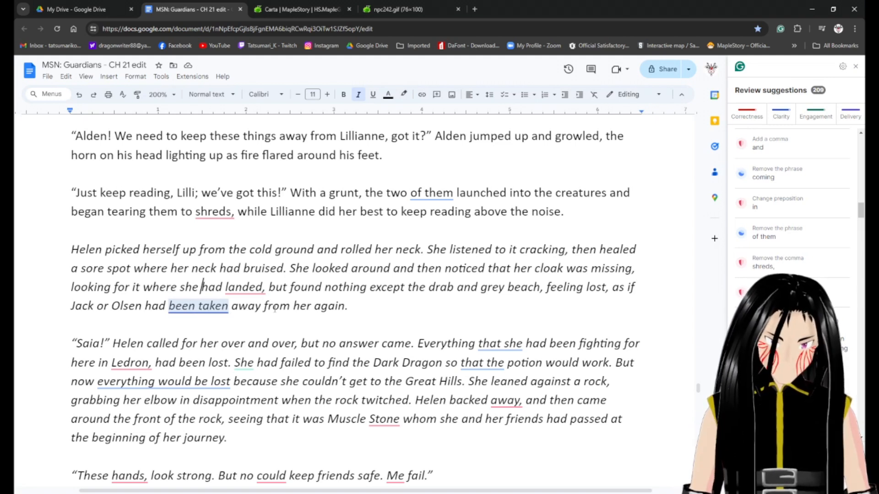
{"action": "left_click", "coordinate": [257, 287]}
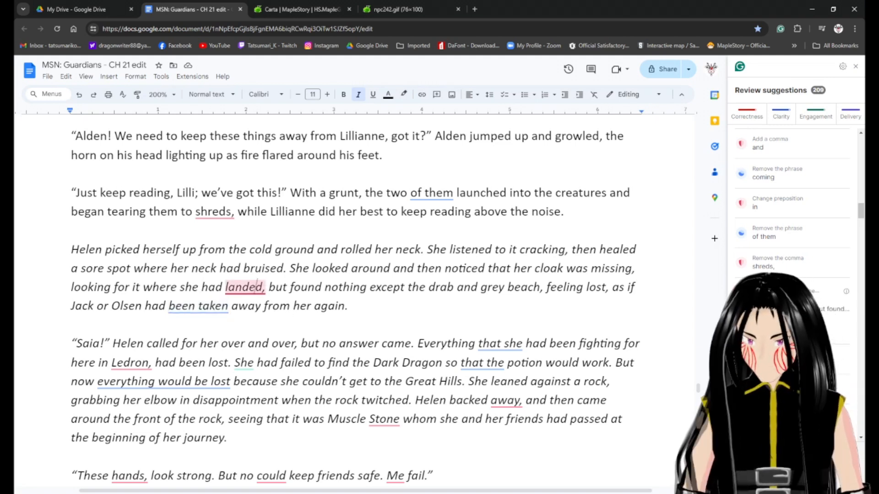
{"action": "left_click", "coordinate": [763, 328]}
{"action": "left_click", "coordinate": [183, 306]}
{"action": "key", "text": "Right"}
{"action": "key", "text": "Right"}
{"action": "key", "text": "Right"}
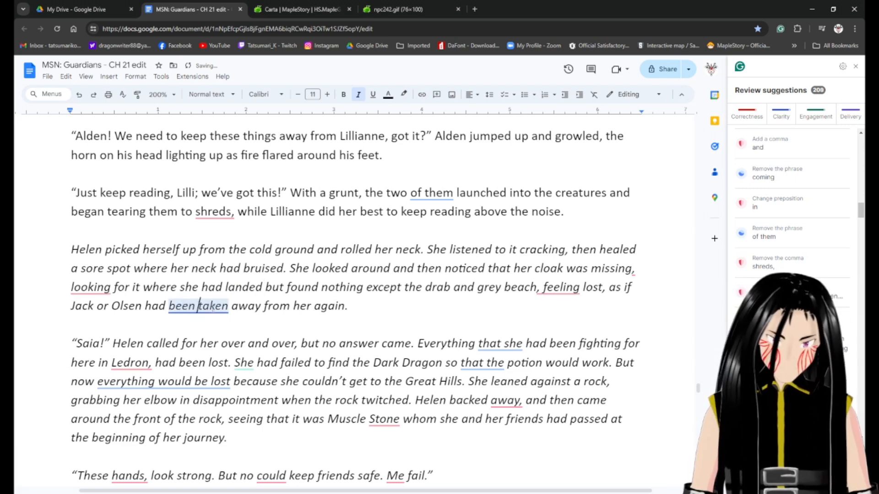
{"action": "left_click", "coordinate": [102, 291]}
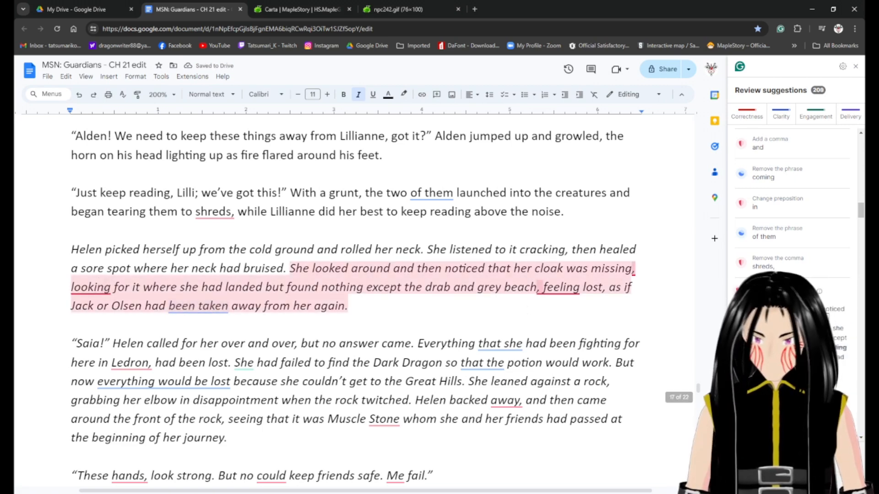
{"action": "left_click", "coordinate": [755, 385]}
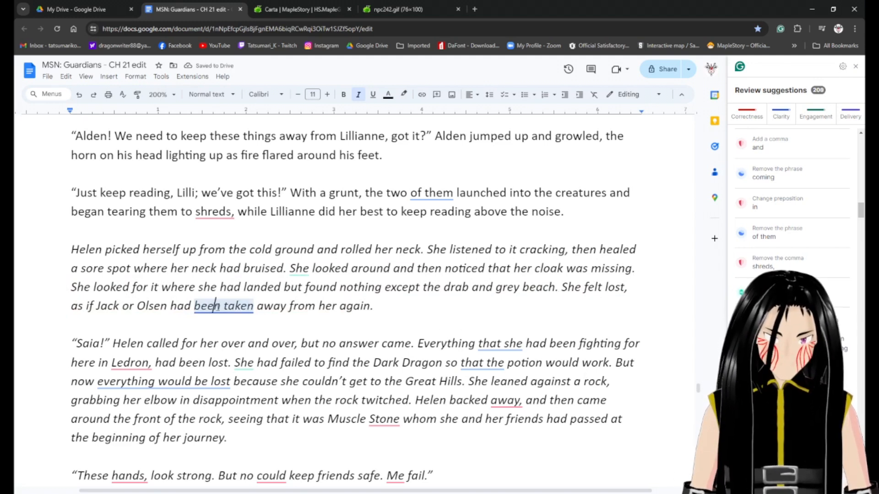
Dismiss the "been taken" suggestion and delete the "as if Jack or Olsen" clause so the paragraph ends with "She felt lost.".
{"action": "left_click", "coordinate": [757, 378]}
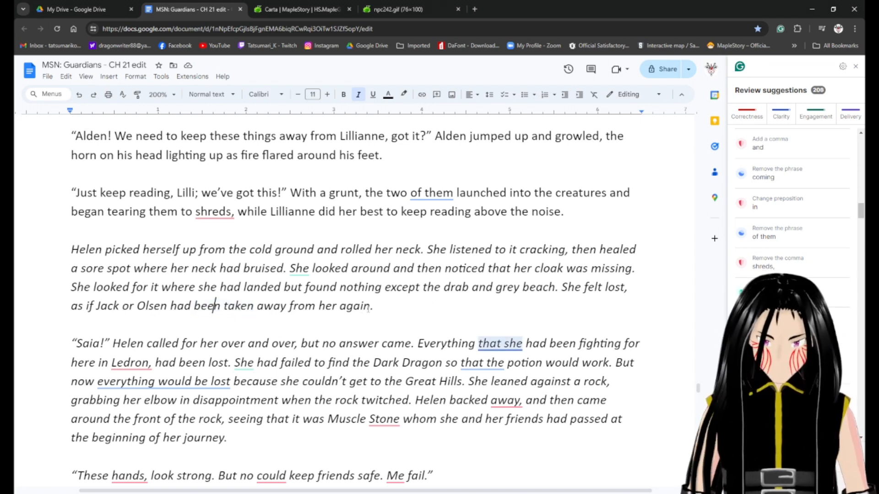
{"action": "left_click_drag", "start_coordinate": [370, 307], "coordinate": [628, 292]}
{"action": "key", "text": "BackSpace"}
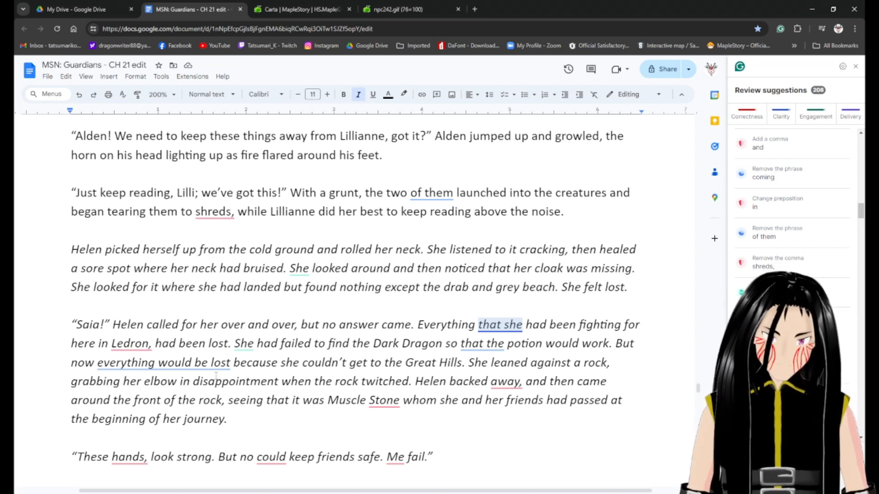
Delete "for her over and over" so the text reads "Helen called, but no answer came.".
{"action": "scroll", "coordinate": [151, 353], "scroll_direction": "down", "scroll_amount": 1}
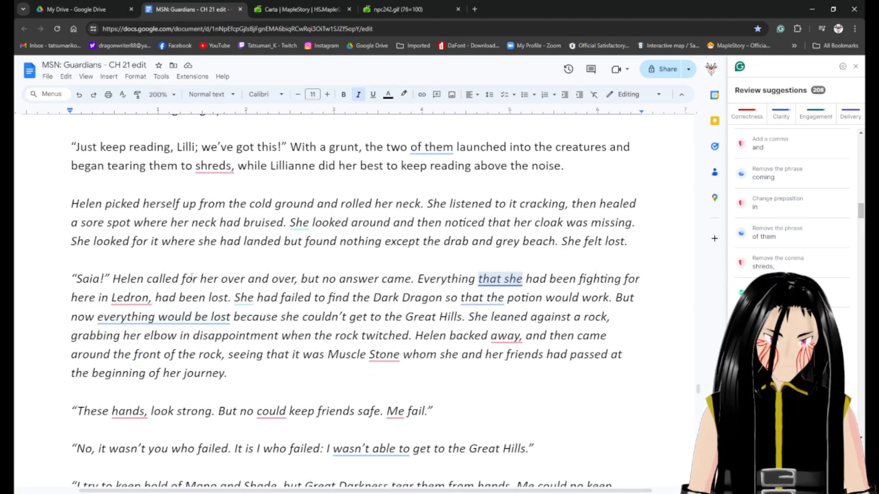
{"action": "left_click_drag", "start_coordinate": [181, 280], "coordinate": [294, 280]}
{"action": "key", "text": "BackSpace"}
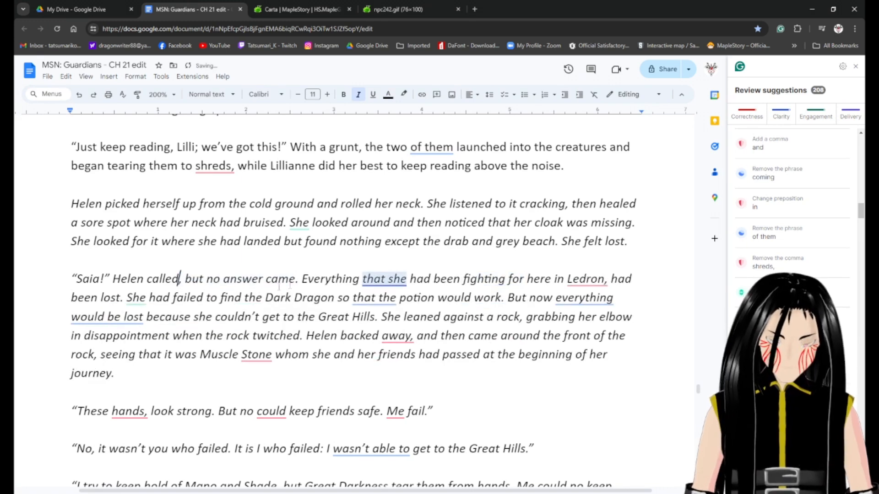
Delete "that" after "Everything" and the comma after "Ledron" in the sentence about what Helen had been fighting for.
{"action": "left_click", "coordinate": [392, 279]}
{"action": "key", "text": "BackSpace"}
{"action": "key", "text": "BackSpace"}
{"action": "key", "text": "BackSpace"}
{"action": "key", "text": "BackSpace"}
{"action": "key", "text": "BackSpace"}
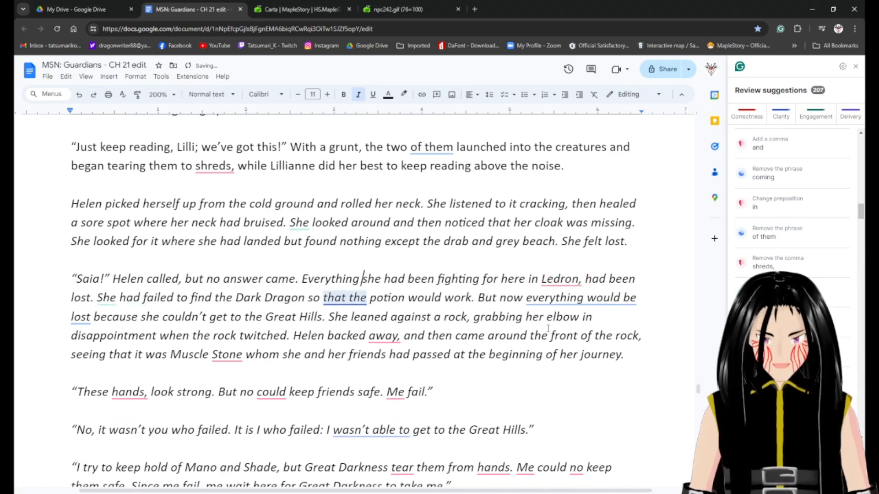
{"action": "left_click", "coordinate": [581, 279]}
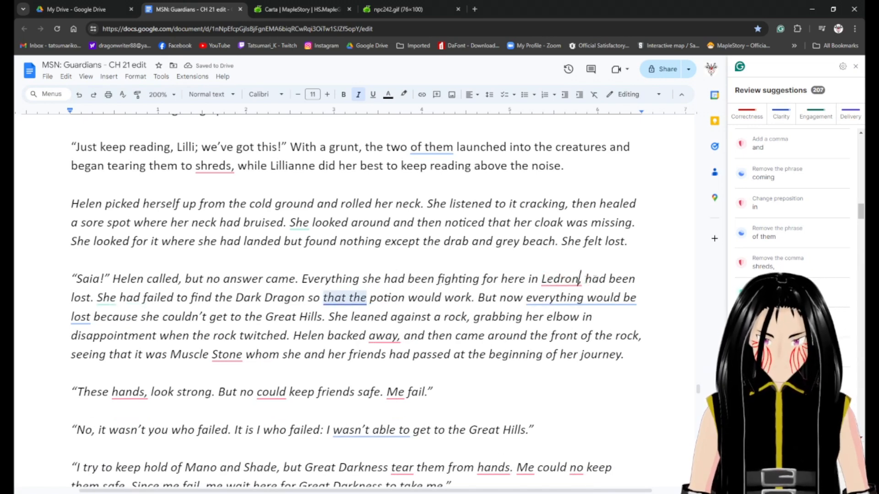
{"action": "key", "text": "Delete"}
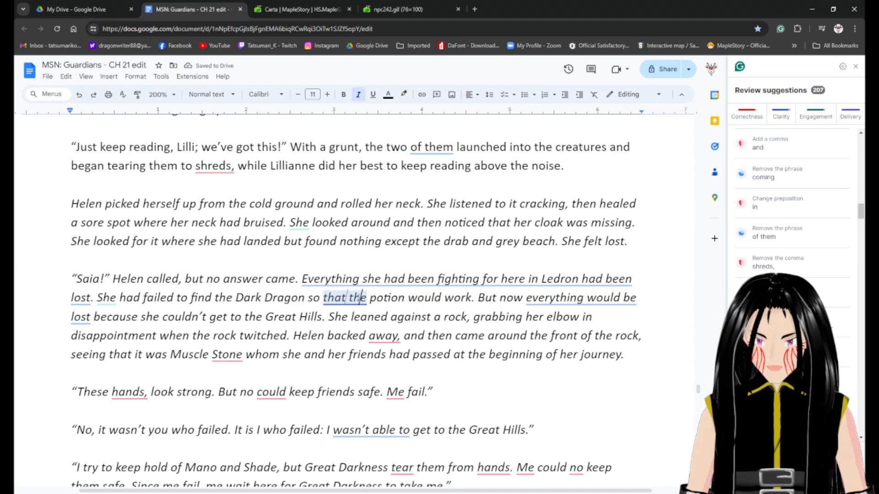
Insert "Helen lost everything she had been fighting for here in Ledron" before the sentence starting "Everything she had been fighting for".
{"action": "left_click", "coordinate": [392, 278]}
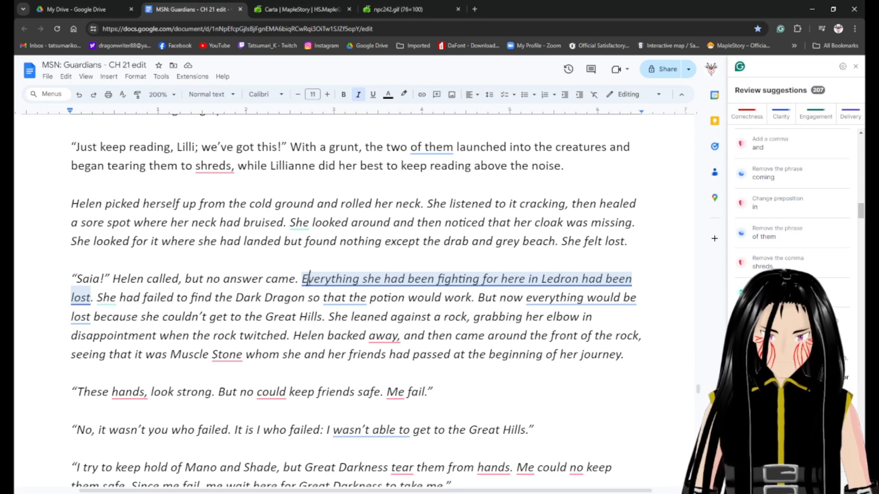
{"action": "key", "text": "ctrl+shift+Right"}
{"action": "key", "text": "ctrl+shift+Right"}
{"action": "key", "text": "Left"}
{"action": "key", "text": "Left"}
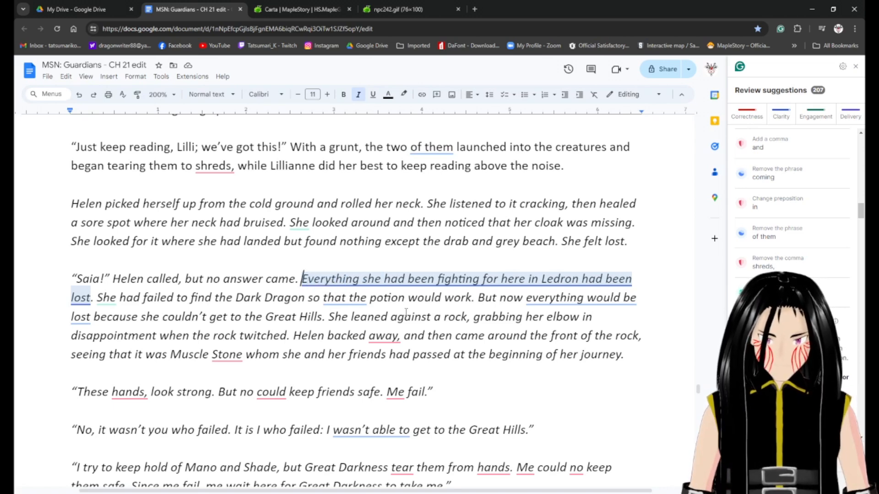
{"action": "type", "text": "Helen "}
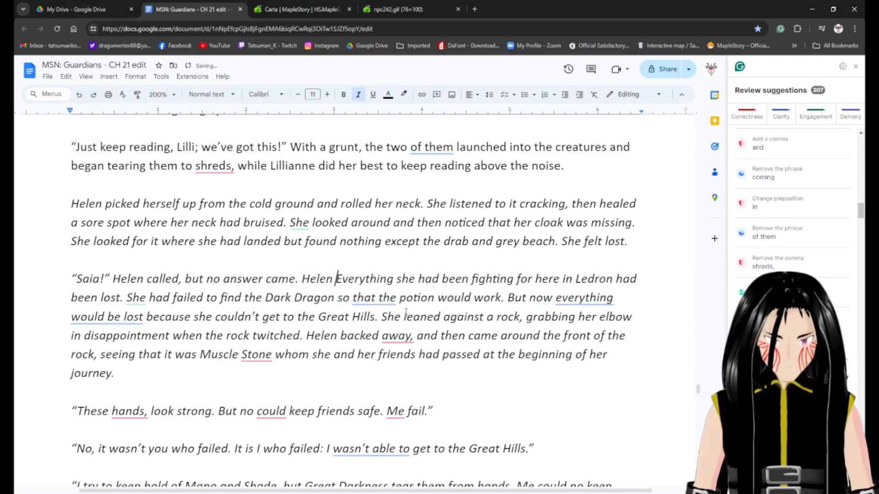
{"action": "type", "text": "lost everything "}
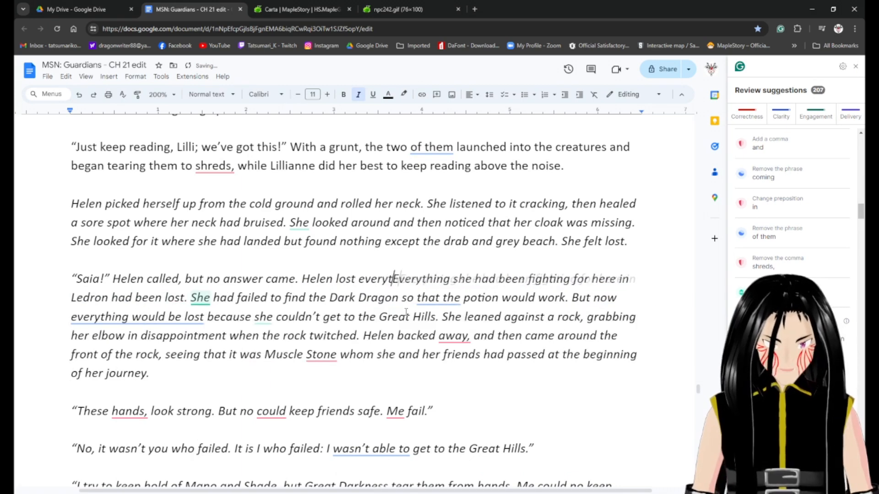
{"action": "type", "text": "she had been "}
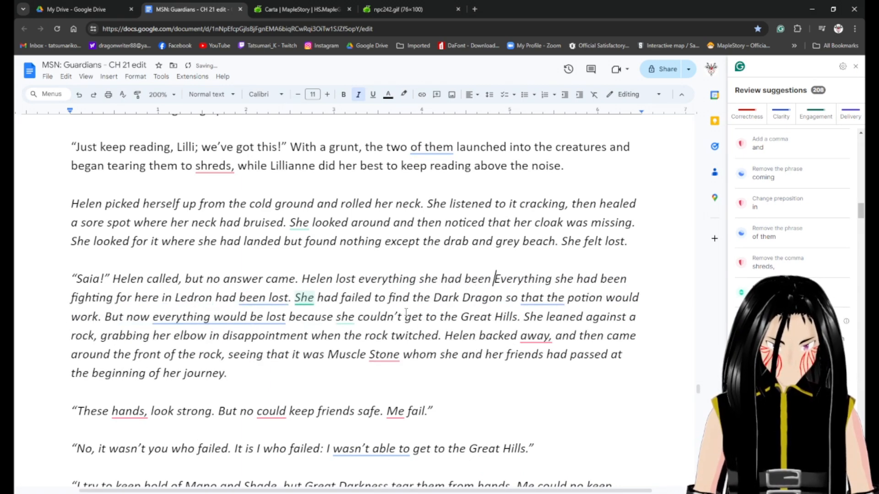
{"action": "type", "text": "fighting for here"}
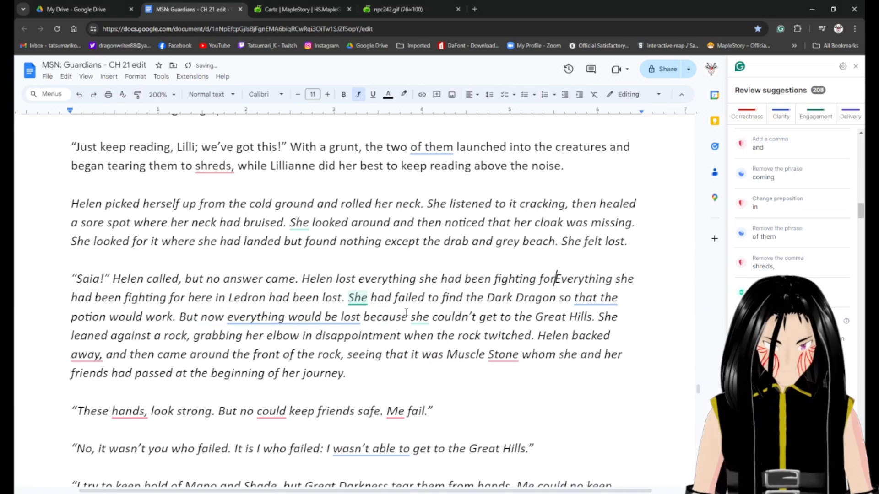
{"action": "type", "text": " in Ledr"}
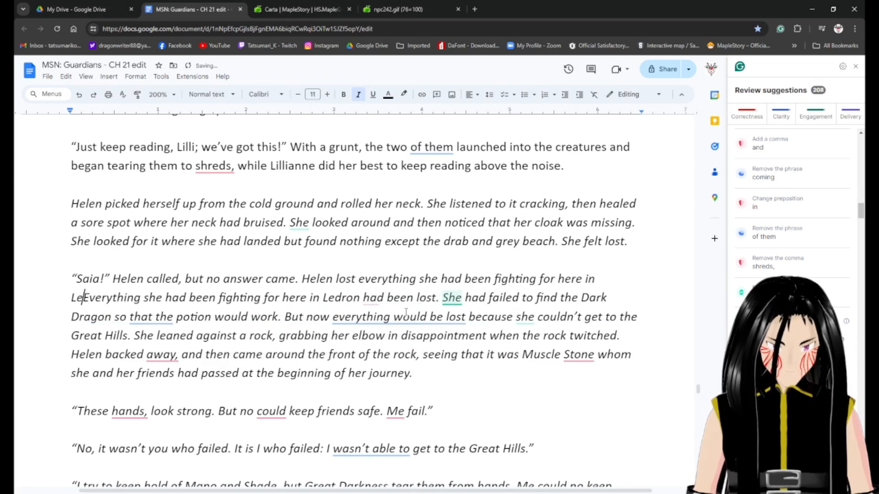
{"action": "type", "text": "on"}
Delete the old wording "Everything she had been fighting for here in Ledron had been lost", keeping its period.
{"action": "key", "text": "ctrl+shift+Right"}
{"action": "key", "text": "ctrl+shift+Right"}
{"action": "key", "text": "ctrl+shift+Right"}
{"action": "key", "text": "ctrl+shift+Right"}
{"action": "key", "text": "ctrl+shift+Right"}
{"action": "key", "text": "ctrl+shift+Right"}
{"action": "key", "text": "ctrl+shift+Right"}
{"action": "key", "text": "ctrl+shift+Right"}
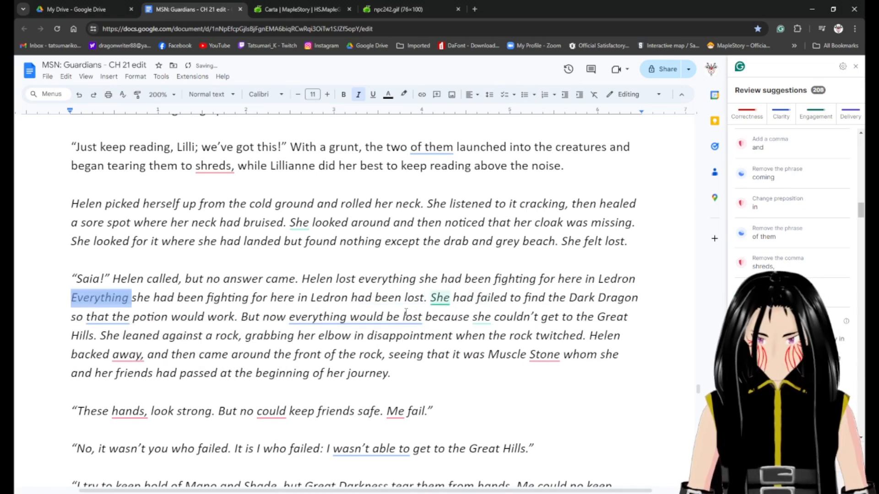
{"action": "key", "text": "ctrl+shift+Right"}
{"action": "key", "text": "ctrl+shift+Right"}
{"action": "key", "text": "ctrl+shift+Right"}
{"action": "key", "text": "ctrl+shift+Right"}
{"action": "key", "text": "BackSpace"}
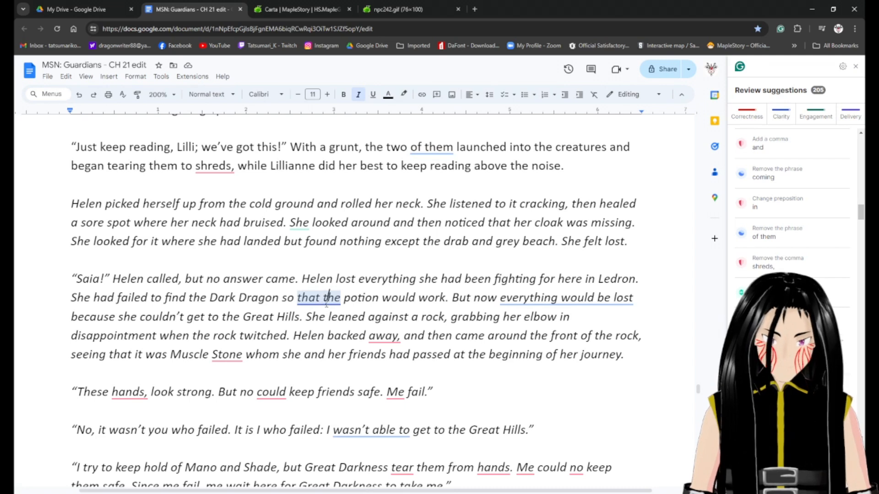
Accept removing "that" before "the potion would work" and add a comma after "But now".
{"action": "left_click", "coordinate": [755, 359]}
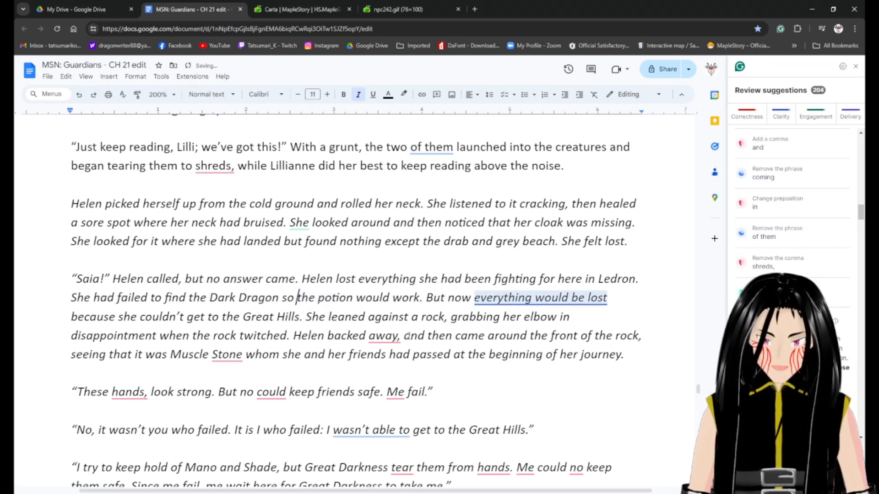
{"action": "left_click", "coordinate": [473, 299]}
{"action": "type", "text": ","}
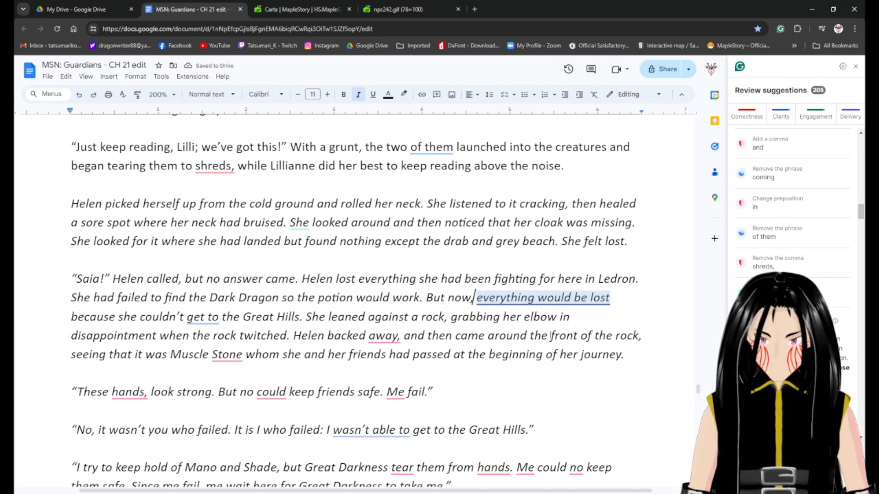
{"action": "key", "text": "ctrl+Left"}
{"action": "key", "text": "ctrl+Left"}
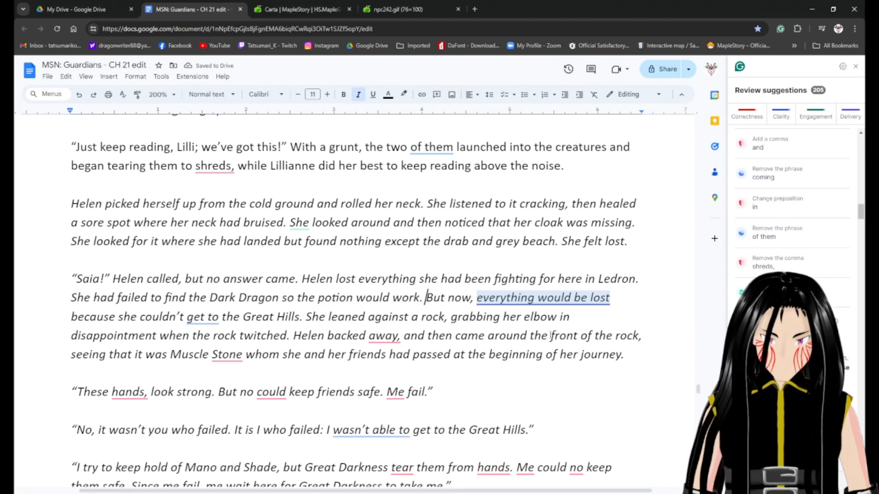
{"action": "key", "text": "ctrl+shift+Right"}
{"action": "key", "text": "ctrl+shift+Right"}
{"action": "key", "text": "ctrl+shift+Right"}
{"action": "key", "text": "ctrl+shift+Right"}
{"action": "key", "text": "ctrl+shift+Right"}
{"action": "key", "text": "ctrl+shift+Right"}
{"action": "key", "text": "ctrl+shift+Right"}
{"action": "key", "text": "ctrl+shift+Right"}
{"action": "key", "text": "ctrl+shift+Right"}
{"action": "key", "text": "ctrl+shift+Right"}
{"action": "key", "text": "ctrl+shift+Right"}
{"action": "key", "text": "ctrl+shift+Right"}
{"action": "key", "text": "ctrl+shift+Right"}
{"action": "key", "text": "ctrl+shift+Right"}
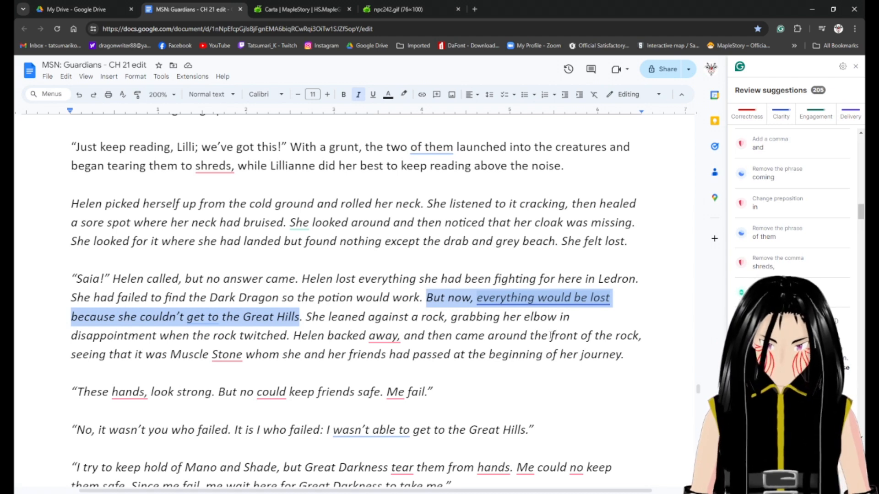
{"action": "key", "text": "ctrl+shift+Right"}
{"action": "key", "text": "ctrl+shift+Right"}
{"action": "key", "text": "ctrl+shift+Right"}
{"action": "key", "text": "ctrl+shift+Left"}
{"action": "key", "text": "ctrl+shift+Left"}
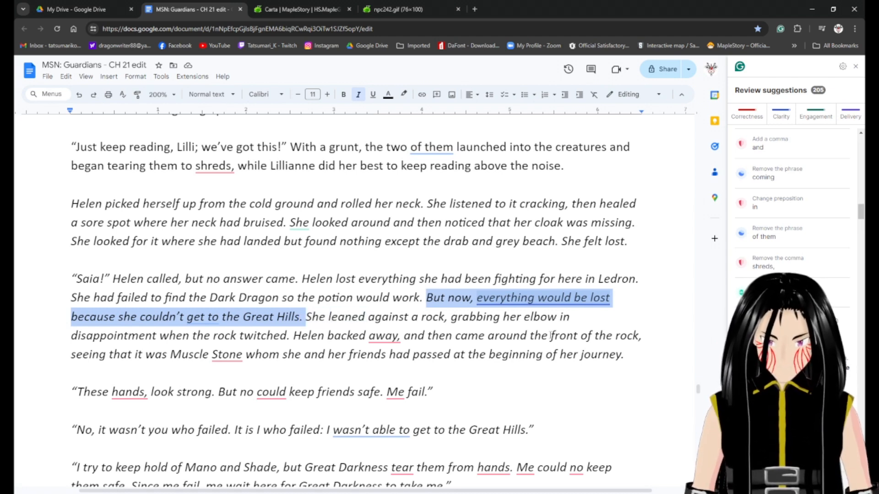
Replace the text after "But now," through "Great Hills" with "everything and everyone in Ledron would be lost.".
{"action": "left_click", "coordinate": [476, 298]}
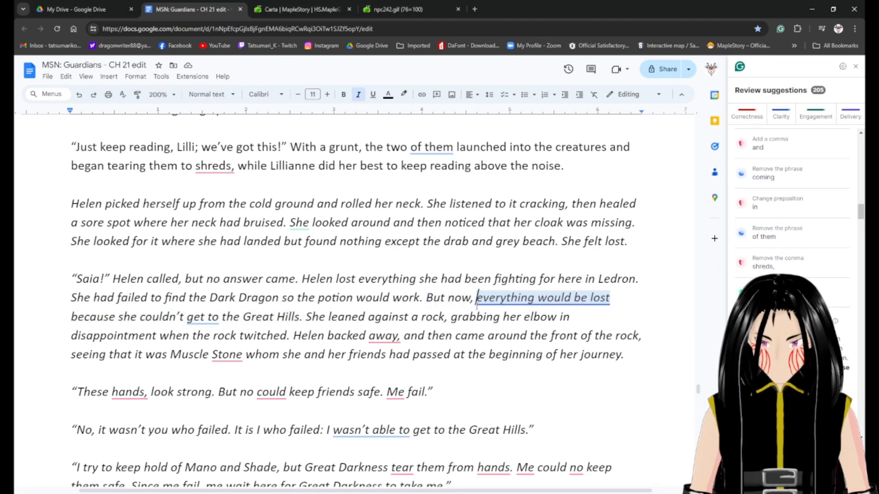
{"action": "left_click", "coordinate": [300, 321], "text": "shift"}
{"action": "type", "text": "everything and"}
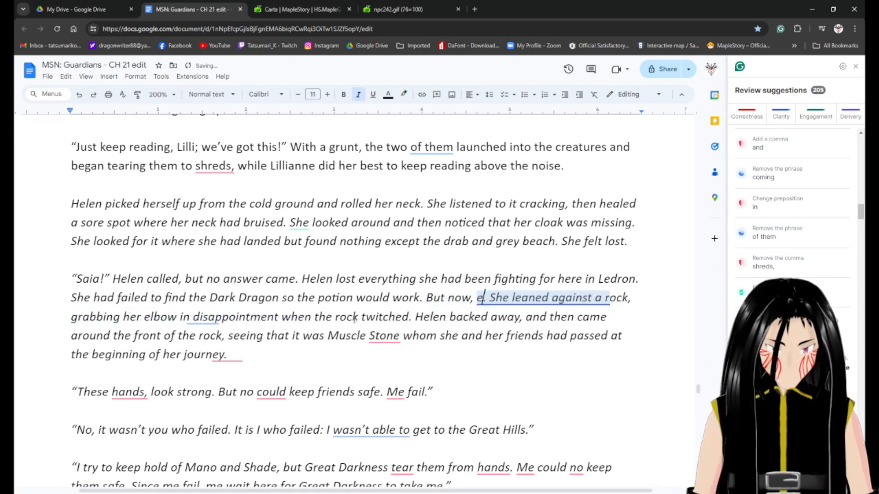
{"action": "type", "text": " everyone in"}
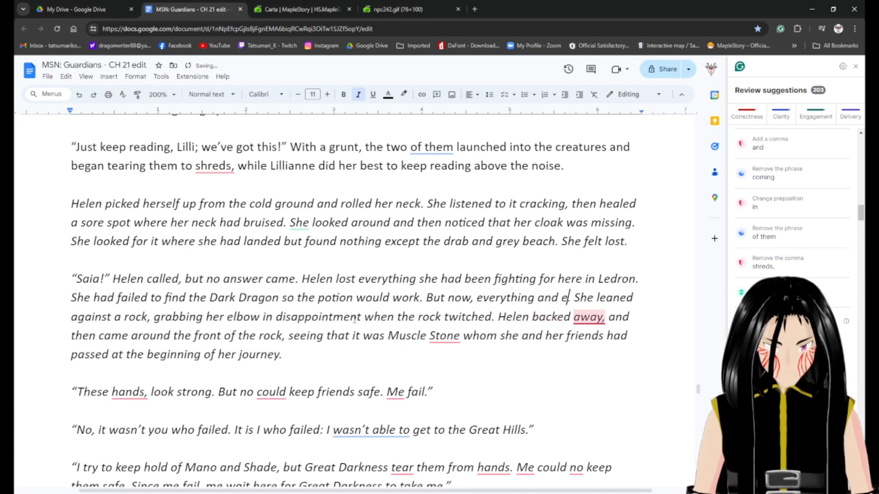
{"action": "type", "text": " ledron"}
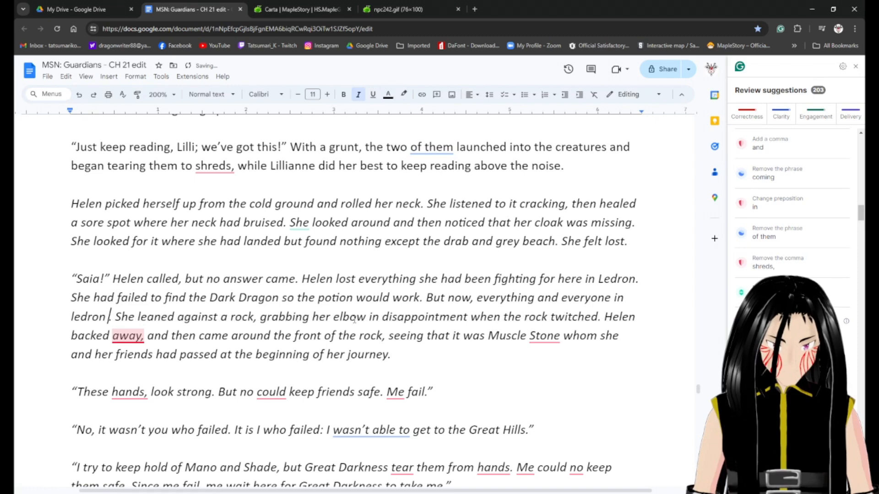
{"action": "key", "text": "BackSpace"}
{"action": "key", "text": "BackSpace"}
{"action": "key", "text": "BackSpace"}
{"action": "key", "text": "BackSpace"}
{"action": "key", "text": "BackSpace"}
{"action": "key", "text": "BackSpace"}
{"action": "key", "text": "BackSpace"}
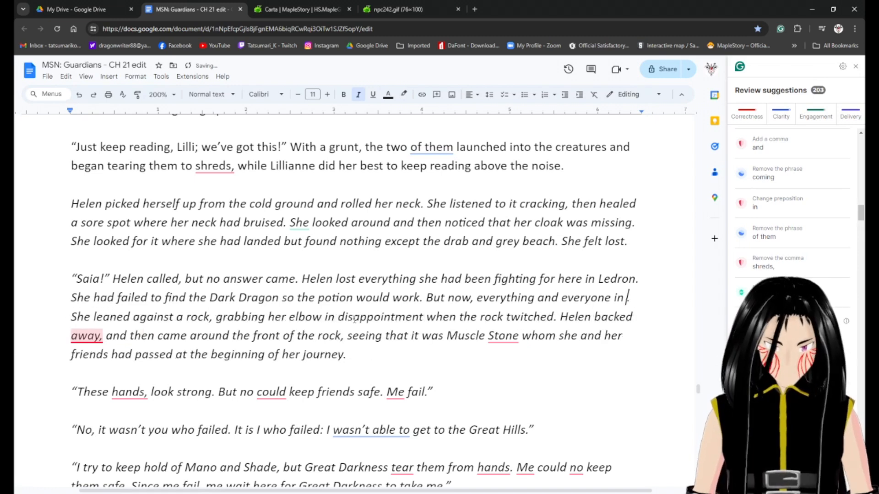
{"action": "type", "text": "Ledron would be lost."}
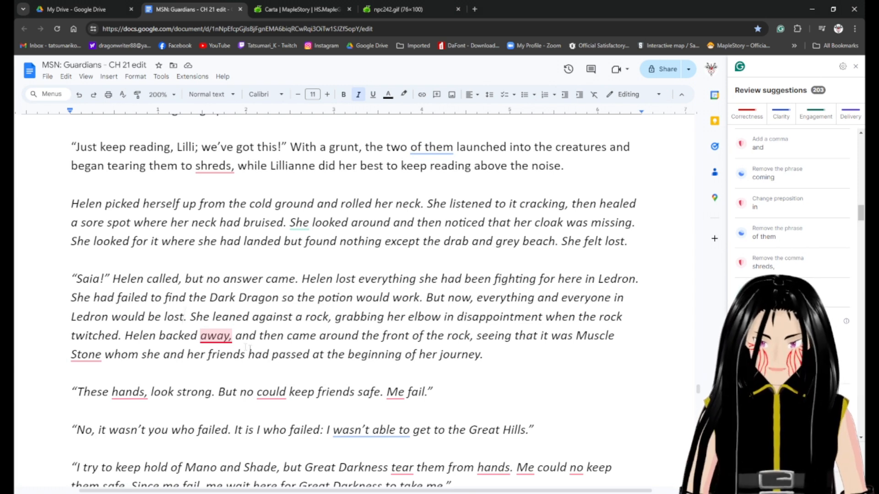
Delete the comma after "Helen backed away" and add a comma after "Muscle Stone" in the same sentence.
{"action": "left_click", "coordinate": [229, 336]}
{"action": "key", "text": "Delete"}
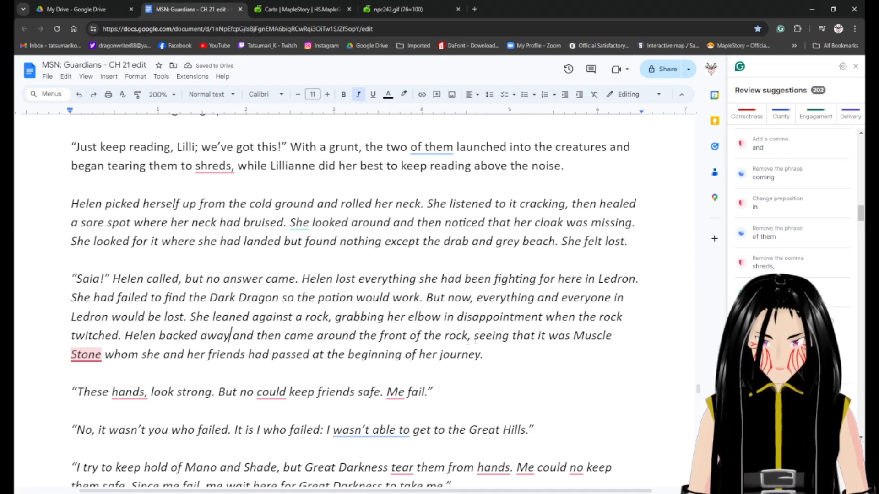
{"action": "left_click", "coordinate": [97, 357]}
{"action": "key", "text": "Right"}
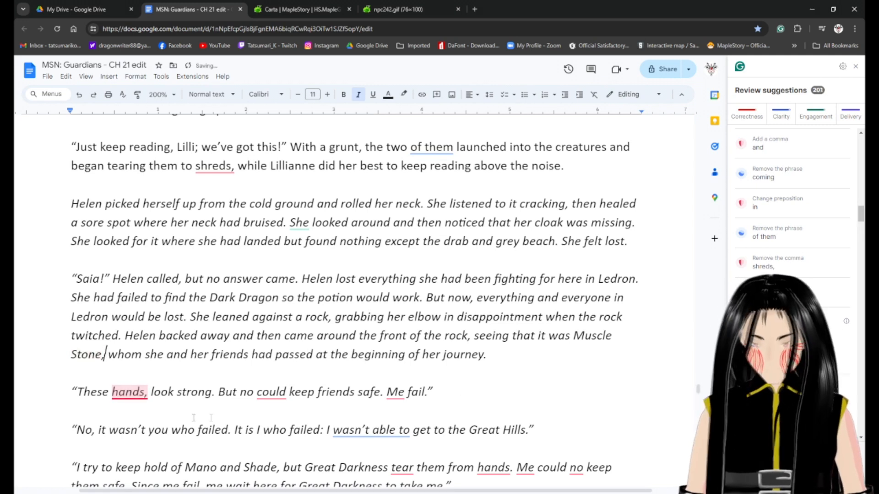
{"action": "type", "text": ","}
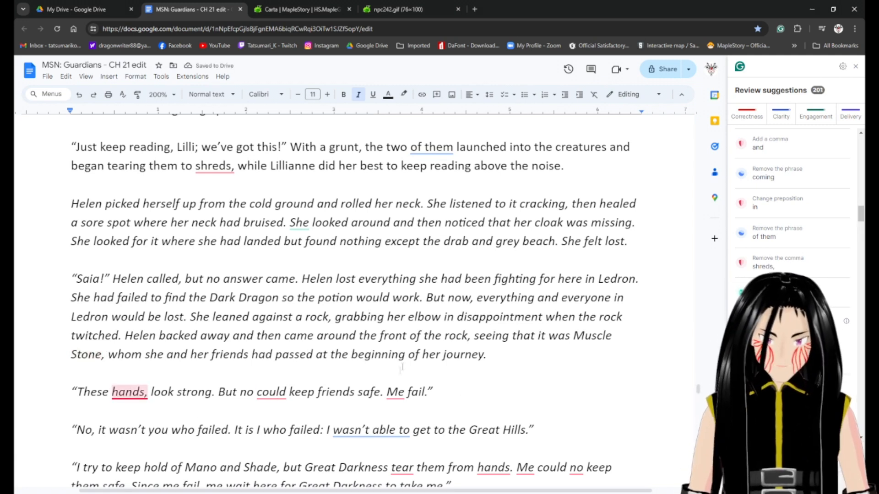
Accept the Grammarly suggestions removing the comma after "shreds" and the phrase "of them" after "the two".
{"action": "left_click", "coordinate": [213, 166]}
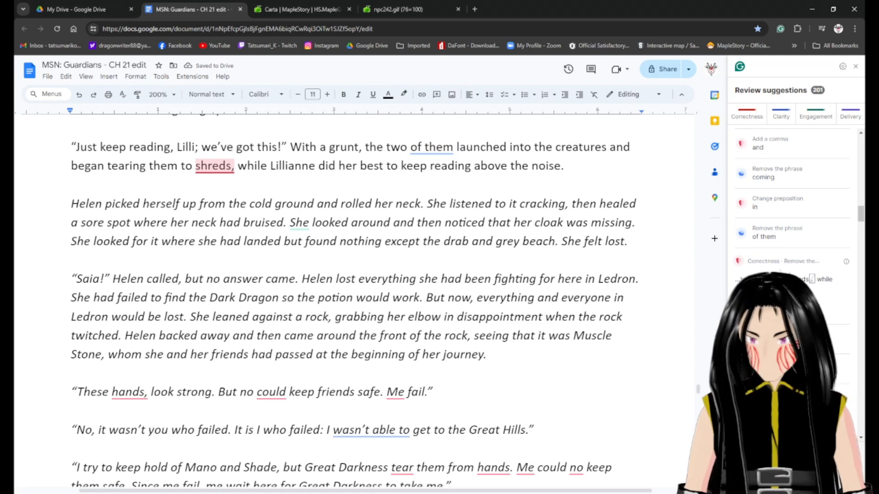
{"action": "left_click", "coordinate": [749, 307]}
{"action": "left_click", "coordinate": [443, 147]}
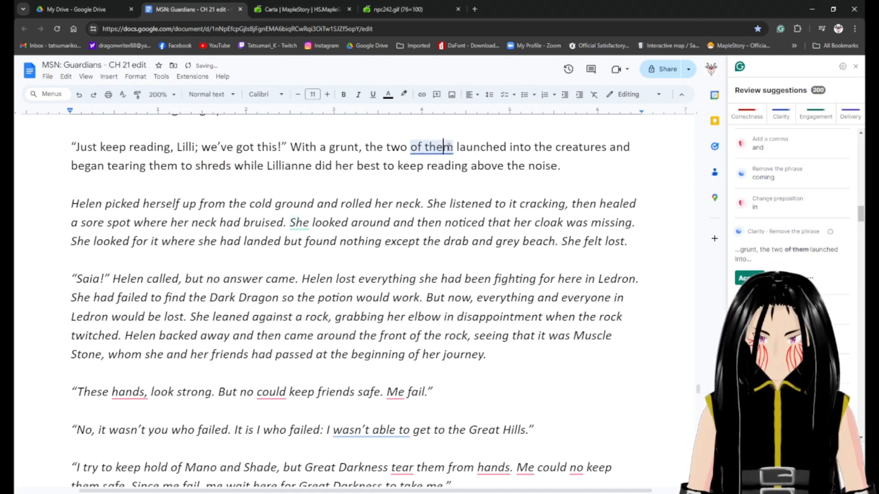
{"action": "left_click", "coordinate": [749, 278]}
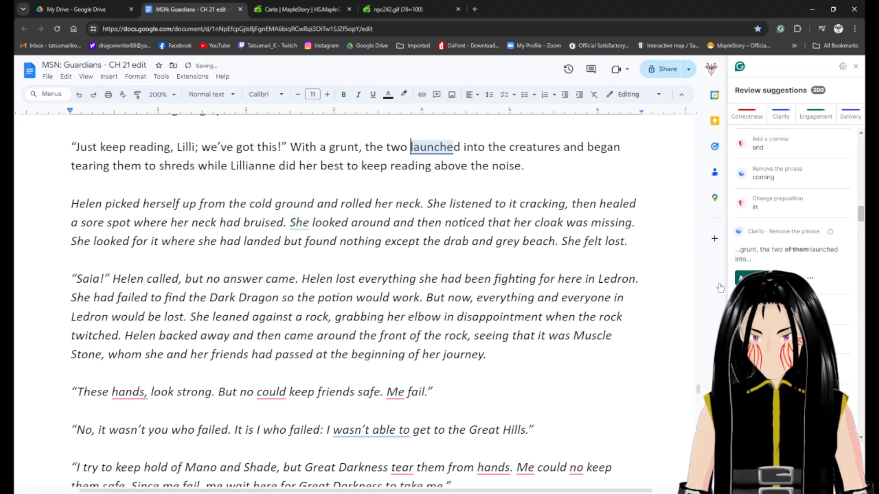
Dismiss the Grammarly suggestions on "She" before "looked around" and on "could", "Me" and "hands," in Muscle Stone's "These hands" line.
{"action": "left_click", "coordinate": [296, 222]}
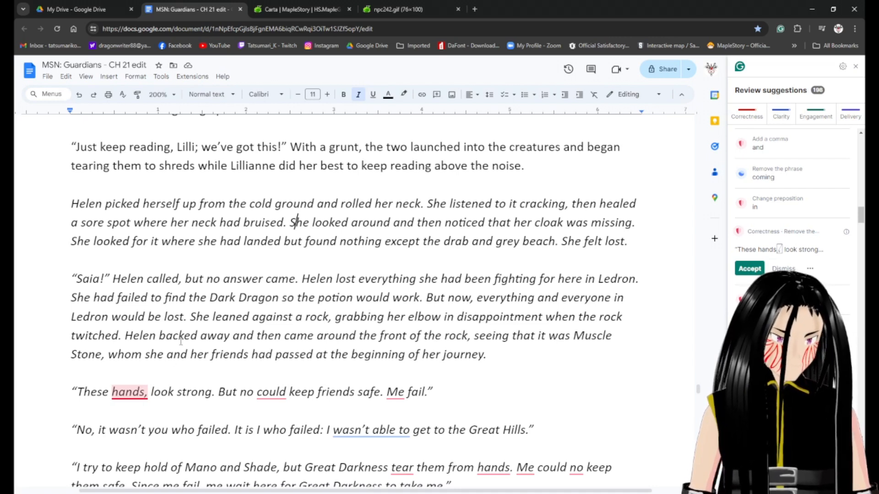
{"action": "left_click", "coordinate": [270, 392]}
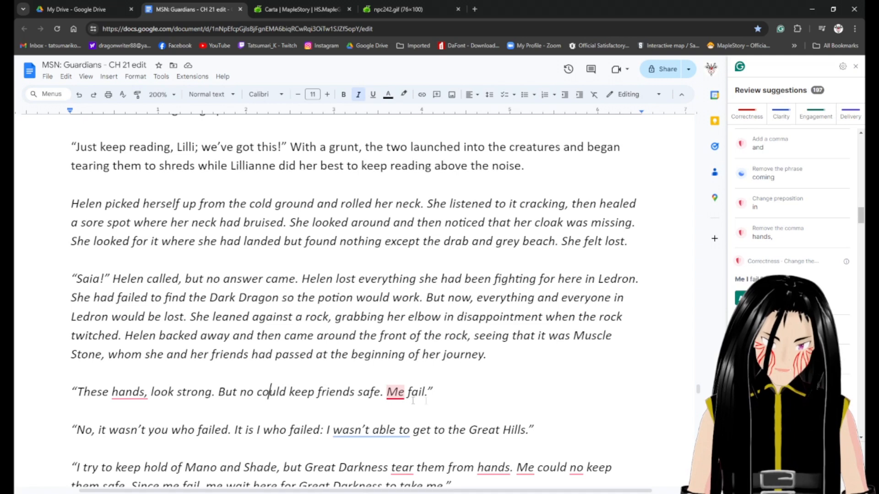
{"action": "left_click", "coordinate": [399, 397]}
{"action": "left_click", "coordinate": [786, 298]}
{"action": "left_click", "coordinate": [120, 393]}
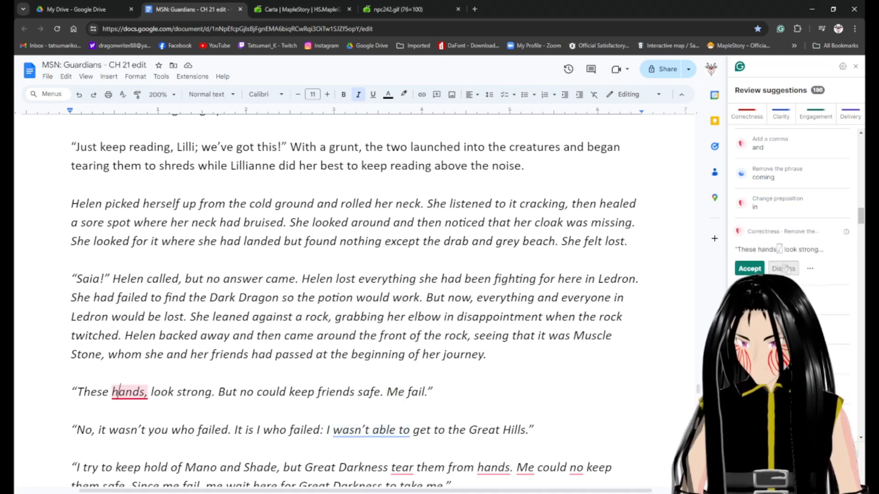
{"action": "left_click", "coordinate": [787, 269]}
Accept the Grammarly rewordings in Helen's reply so it reads "I failed: I couldn't get to the Great Hills.".
{"action": "scroll", "coordinate": [275, 433], "scroll_direction": "down", "scroll_amount": 1}
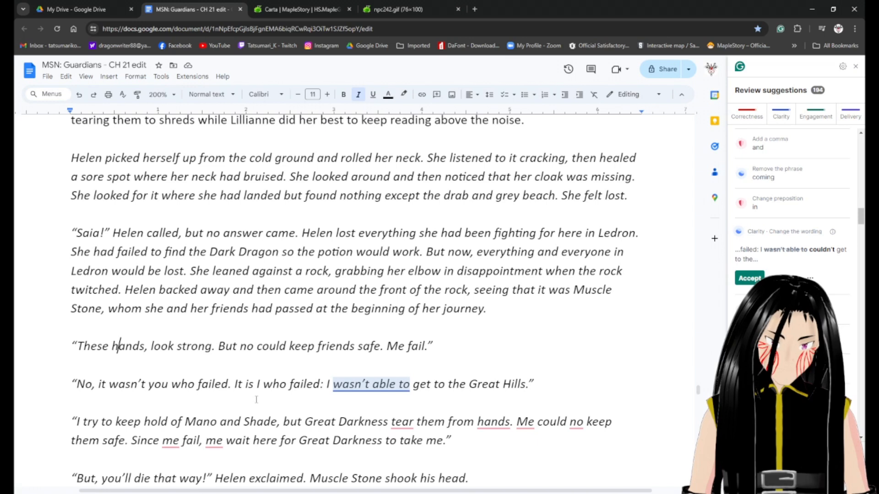
{"action": "left_click", "coordinate": [387, 383]}
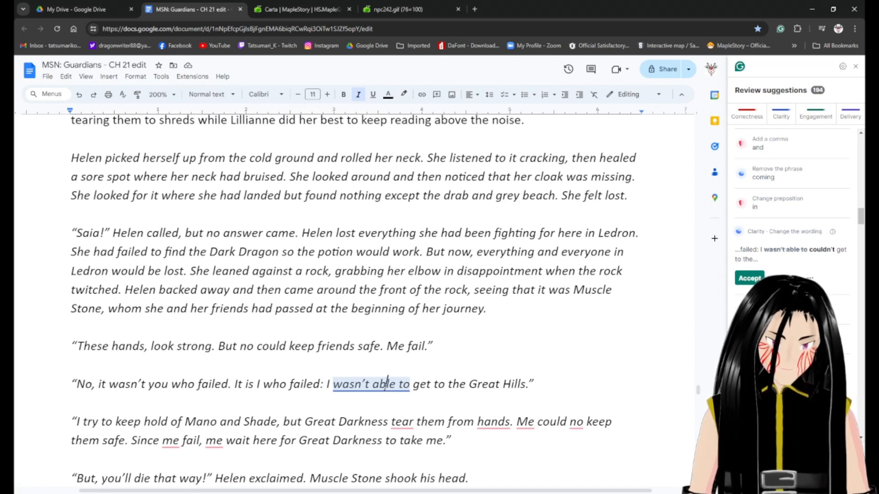
{"action": "left_click", "coordinate": [749, 277]}
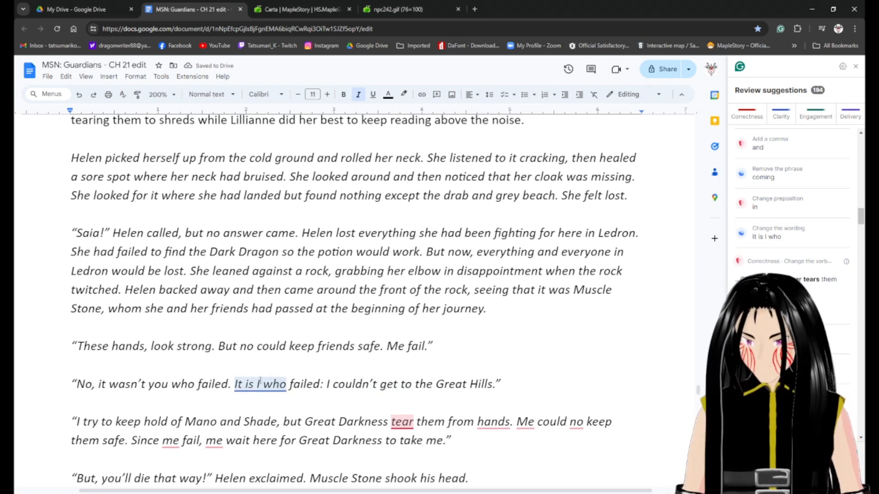
{"action": "left_click", "coordinate": [257, 383]}
{"action": "left_click", "coordinate": [747, 267]}
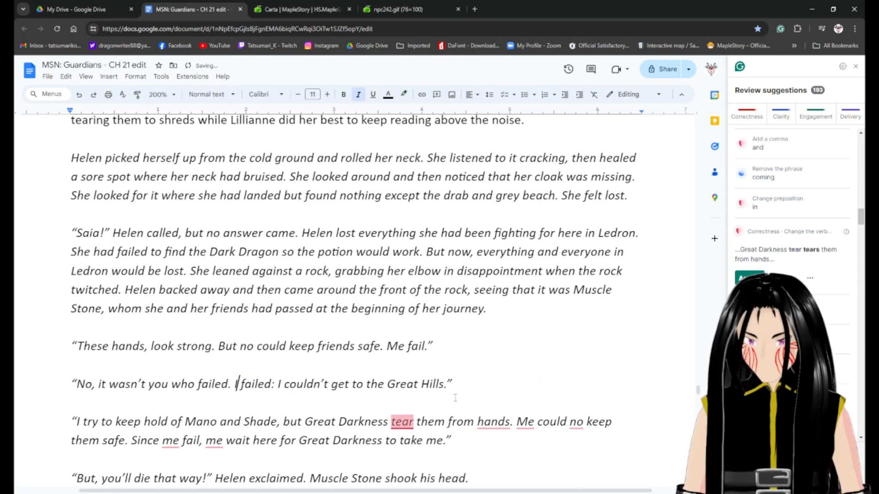
Dismiss the suggestion to change "tear" to "tears" in Muscle Stone's line about Great Darkness.
{"action": "scroll", "coordinate": [253, 403], "scroll_direction": "down", "scroll_amount": 1}
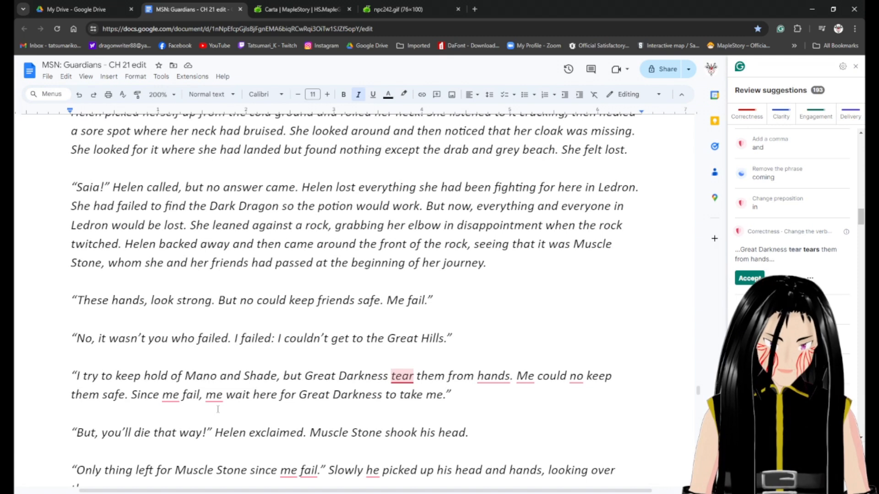
{"action": "left_click", "coordinate": [784, 279]}
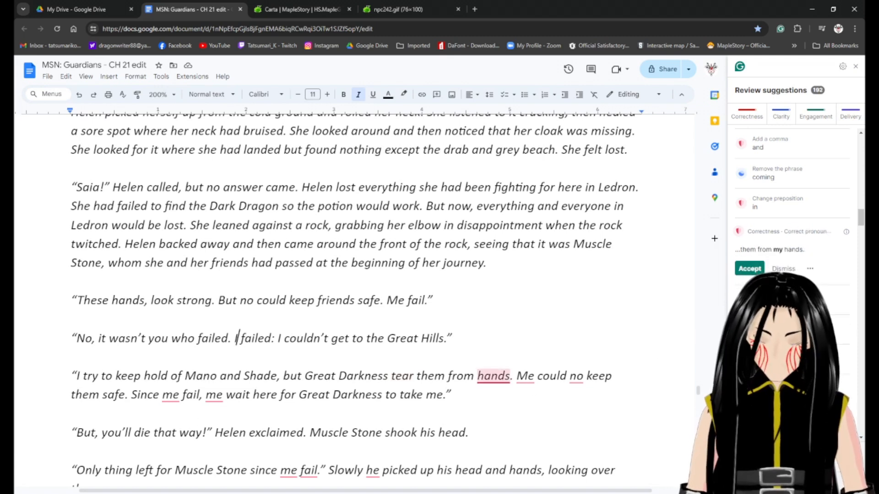
Dismiss the Grammarly suggestions on "hands", "Me", "no" and both uses of "me" in Muscle Stone's line about Mano and Shade.
{"action": "left_click", "coordinate": [784, 269]}
{"action": "left_click", "coordinate": [784, 269]}
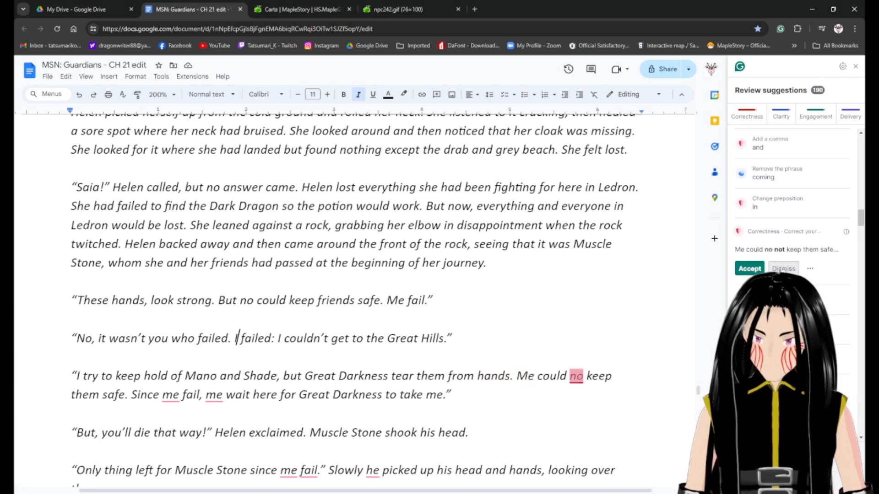
{"action": "left_click", "coordinate": [783, 269]}
{"action": "left_click", "coordinate": [783, 269]}
{"action": "left_click", "coordinate": [784, 269]}
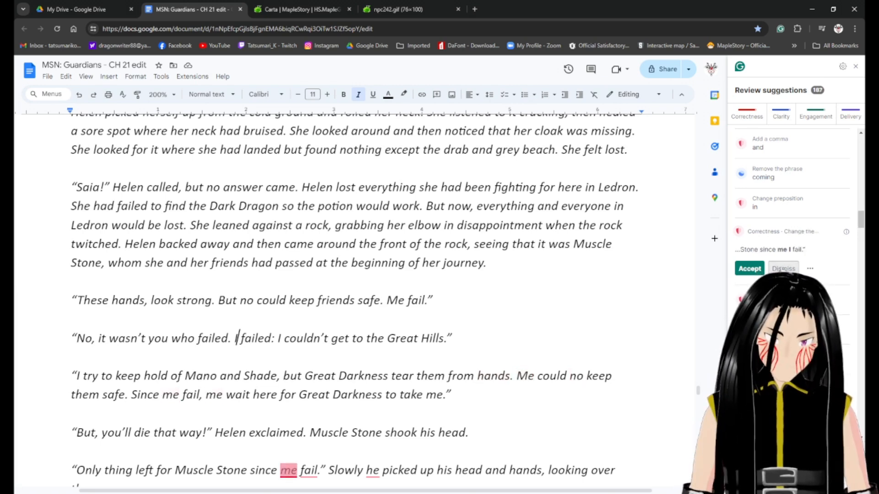
Dismiss the Grammarly suggestions on "me" and "fail" in Muscle Stone's "Only thing left" line, and add a comma after "Slowly".
{"action": "scroll", "coordinate": [247, 345], "scroll_direction": "down", "scroll_amount": 3}
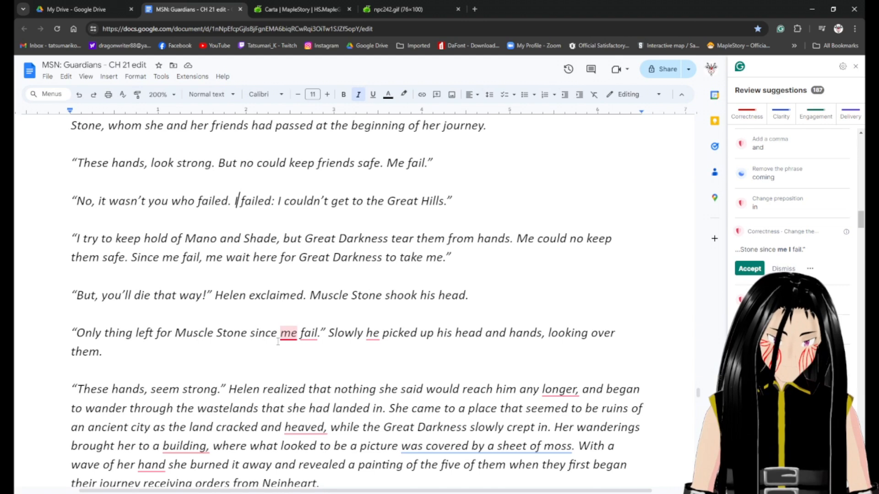
{"action": "left_click", "coordinate": [784, 268]}
{"action": "left_click", "coordinate": [305, 334]}
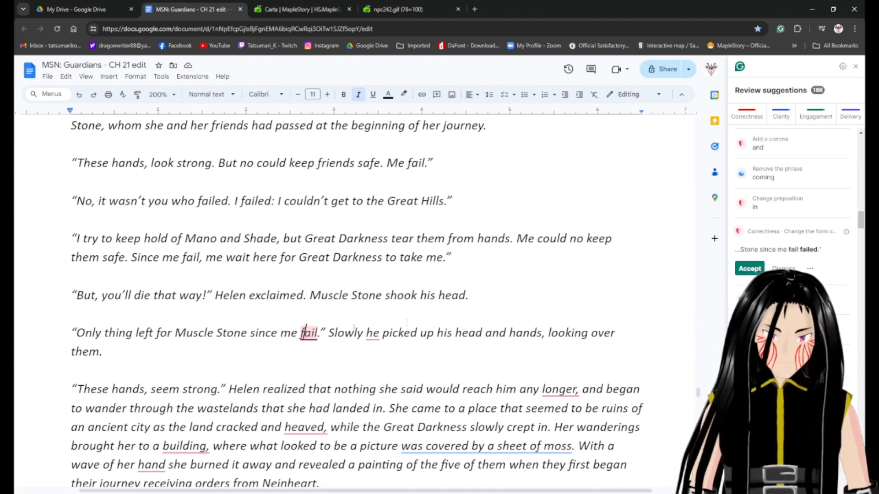
{"action": "left_click", "coordinate": [793, 268]}
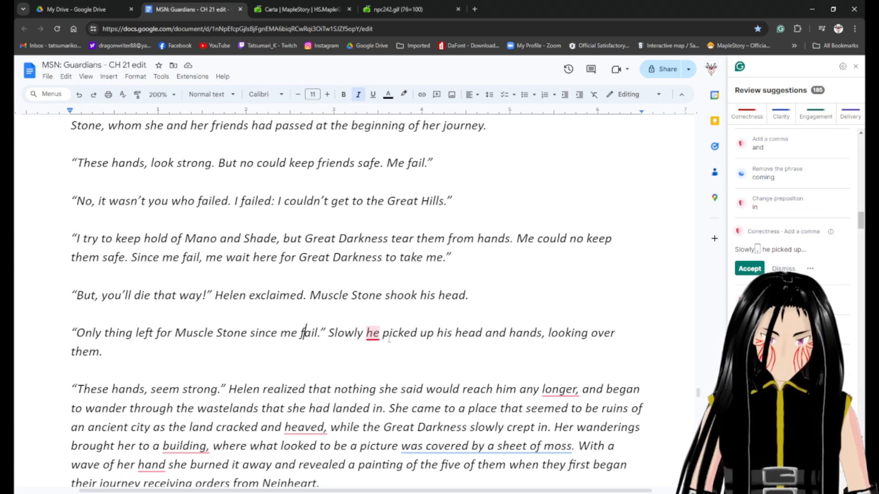
{"action": "left_click", "coordinate": [364, 334]}
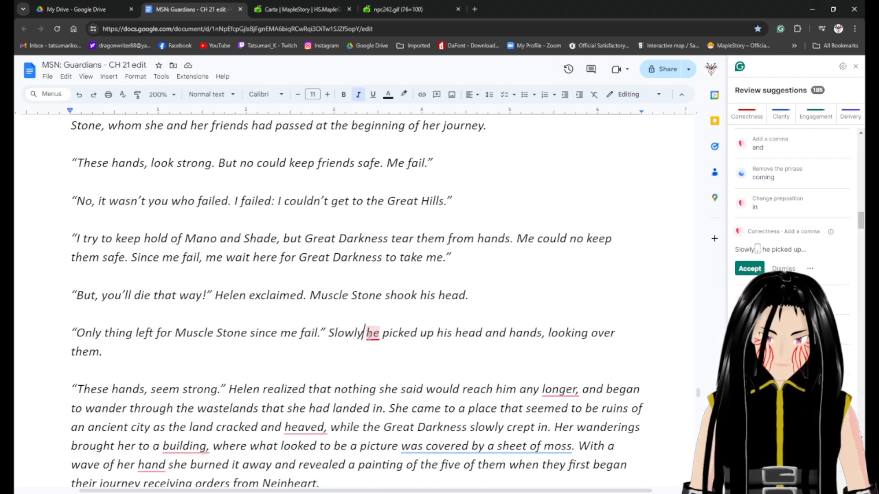
{"action": "type", "text": ","}
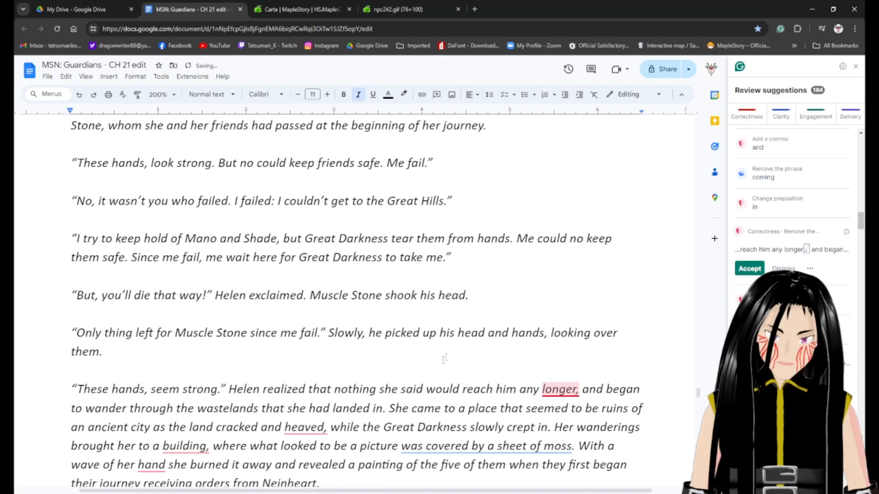
Remove the comma after "any longer" and delete "that she had landed in" after "wastelands" in the same sentence.
{"action": "scroll", "coordinate": [238, 351], "scroll_direction": "down", "scroll_amount": 2}
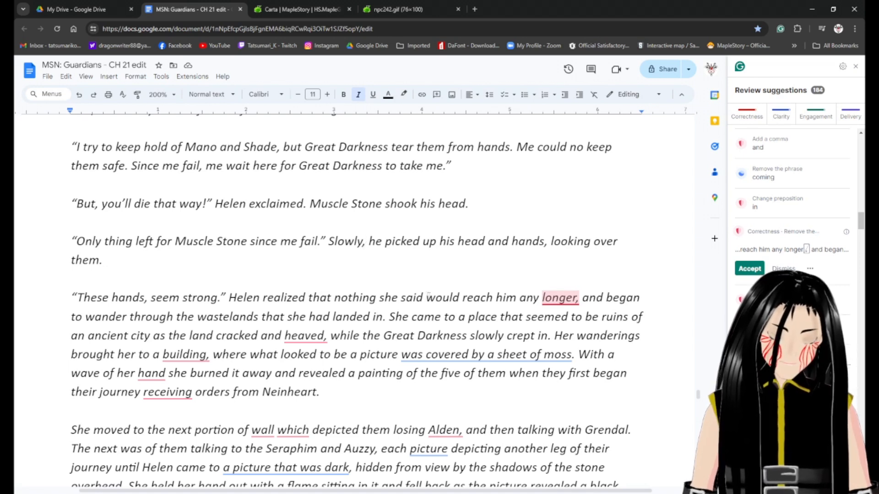
{"action": "left_click", "coordinate": [566, 297]}
{"action": "left_click", "coordinate": [750, 268]}
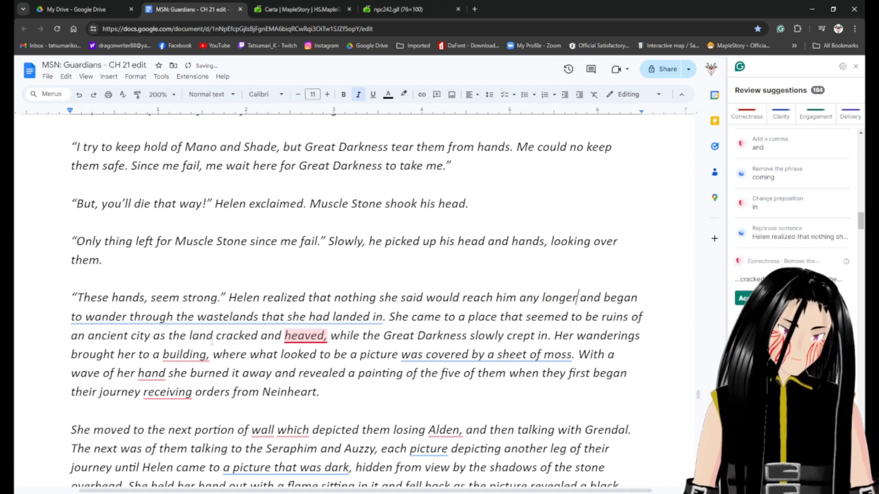
{"action": "left_click_drag", "start_coordinate": [260, 317], "coordinate": [384, 317]}
{"action": "key", "text": "BackSpace"}
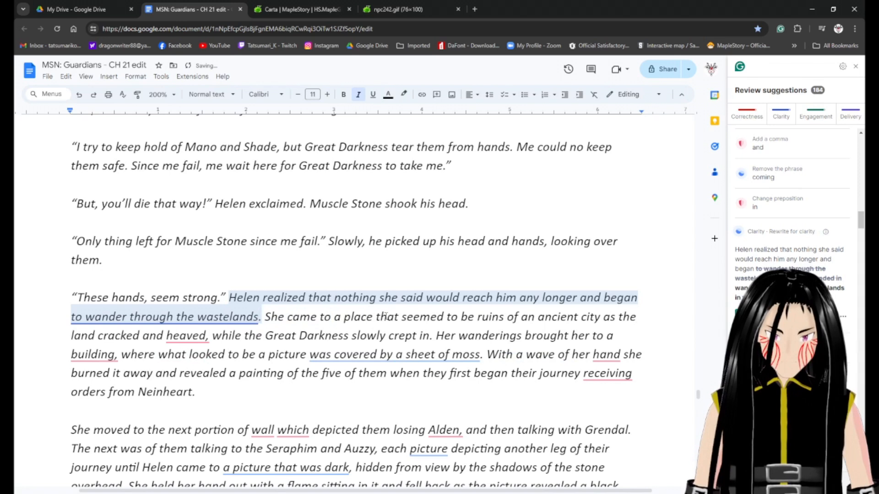
Accept the Grammarly suggestions changing "began to wander" to "wandered" and removing "that" after "Helen realized".
{"action": "left_click", "coordinate": [94, 317]}
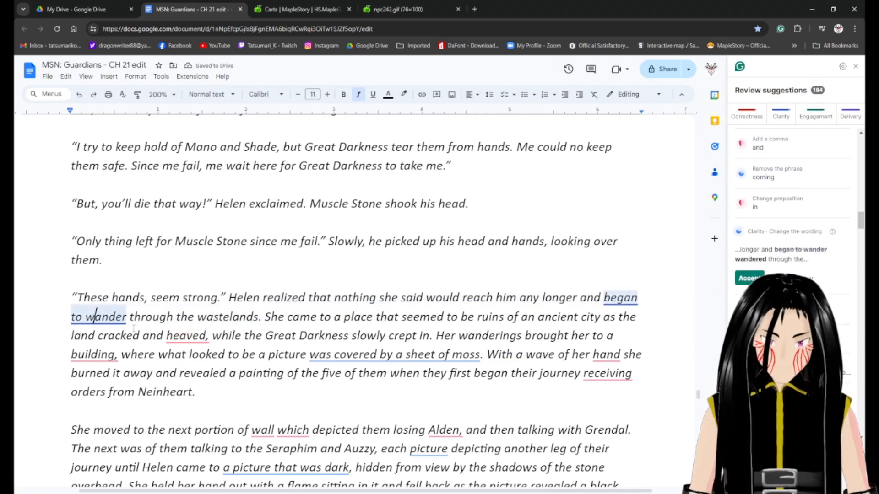
{"action": "left_click", "coordinate": [749, 278]}
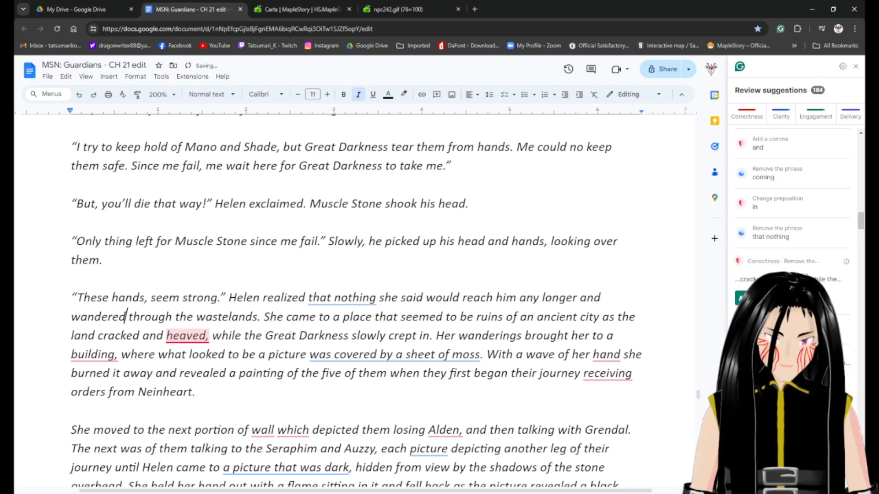
{"action": "left_click", "coordinate": [319, 299]}
{"action": "left_click", "coordinate": [749, 277]}
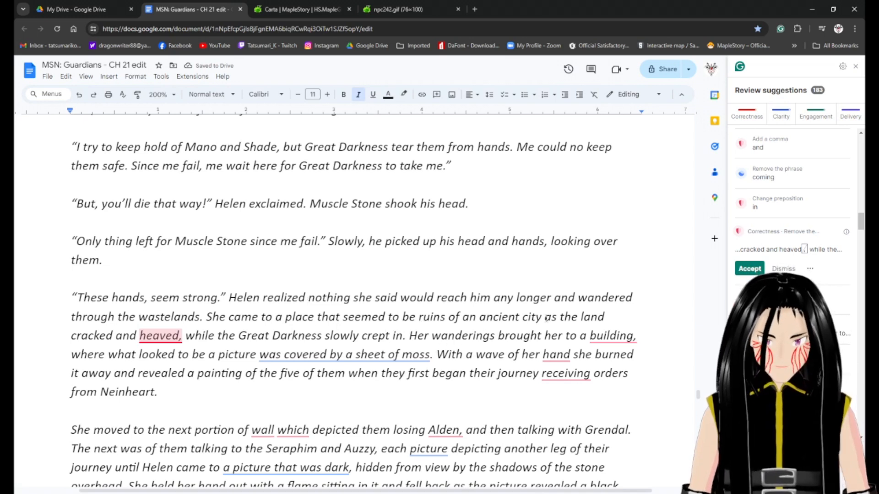
Remove the commas after "heaved" and "building", and insert "the" before "ruins of an ancient city".
{"action": "left_click", "coordinate": [167, 336]}
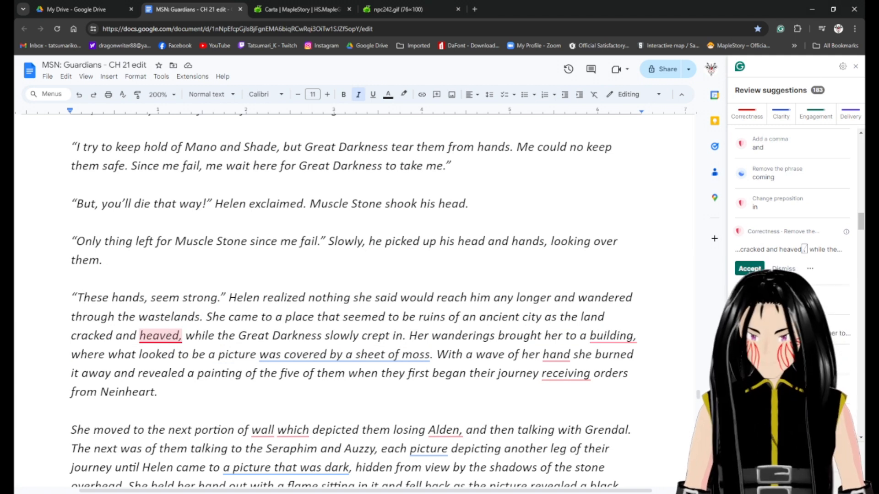
{"action": "key", "text": "BackSpace"}
{"action": "left_click", "coordinate": [423, 318]}
{"action": "type", "text": "the"}
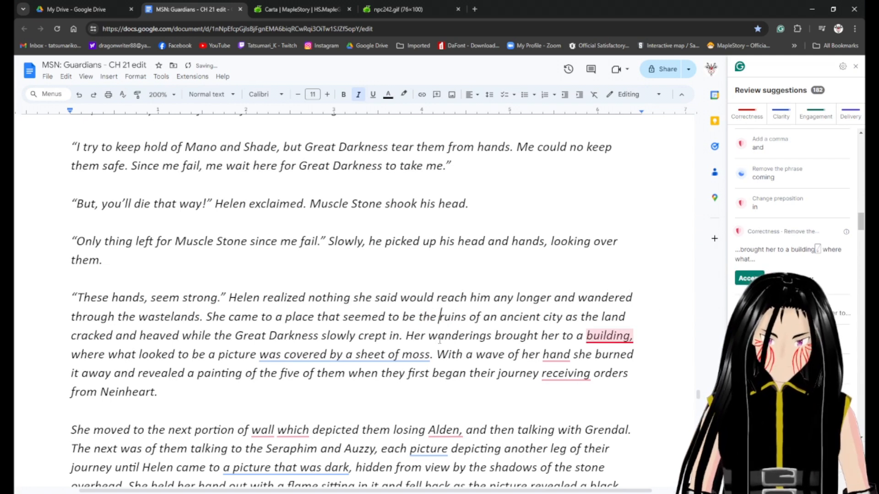
{"action": "left_click", "coordinate": [607, 335]}
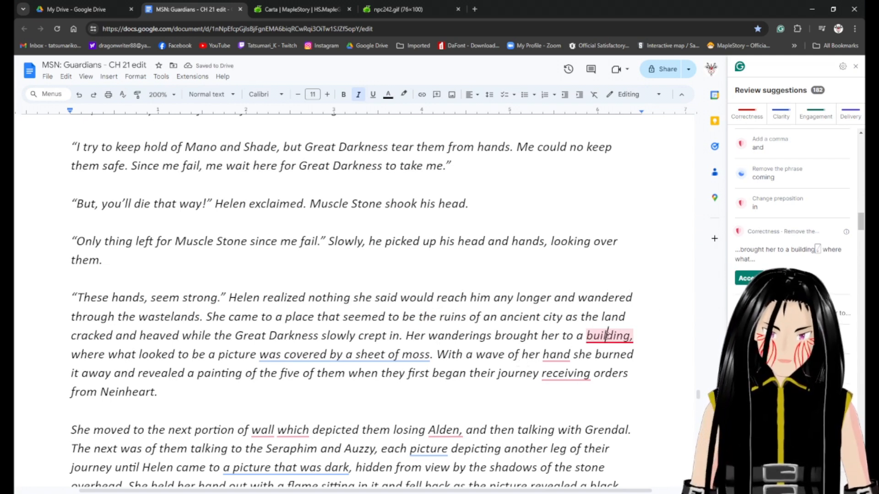
{"action": "left_click", "coordinate": [752, 278]}
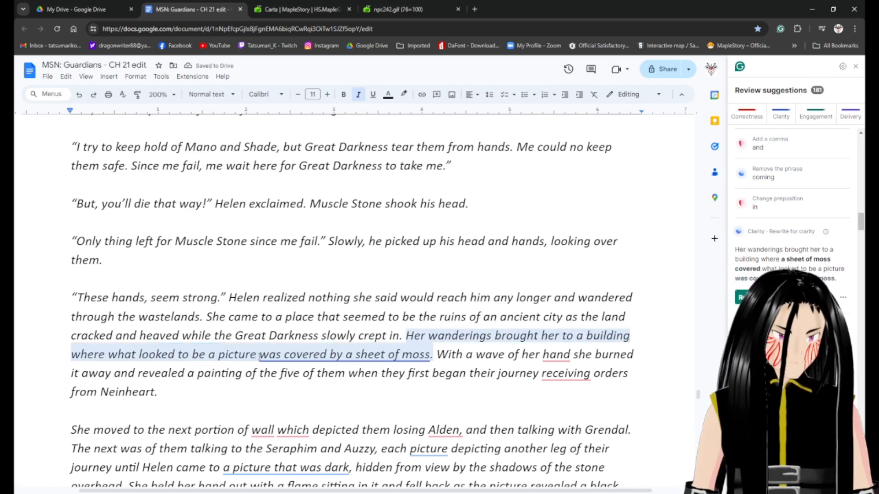
Accept the Grammarly rewrite and hyphenation so the clause reads "where a sheet of moss-covered what looked to be a picture".
{"action": "left_click", "coordinate": [360, 354]}
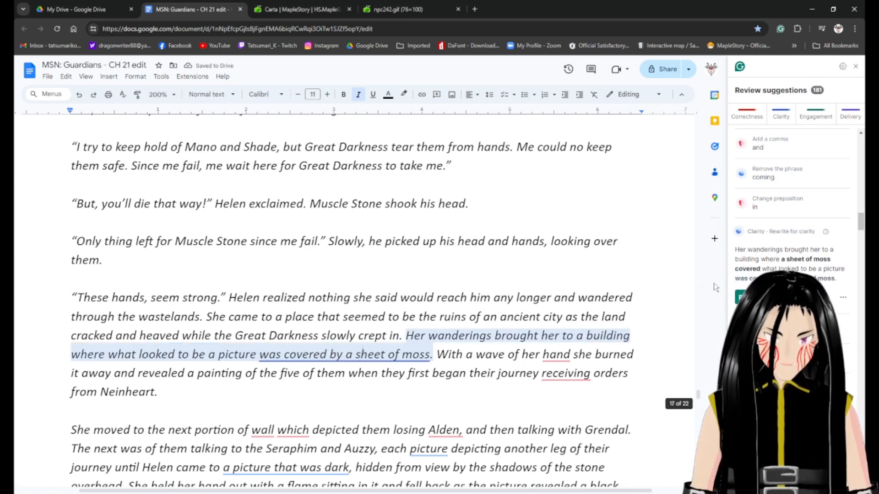
{"action": "left_click", "coordinate": [750, 297]}
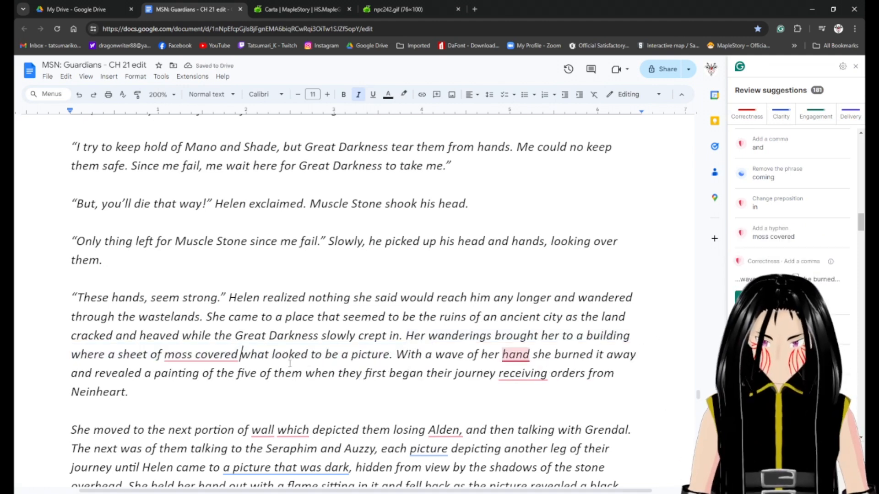
{"action": "left_click", "coordinate": [225, 356]}
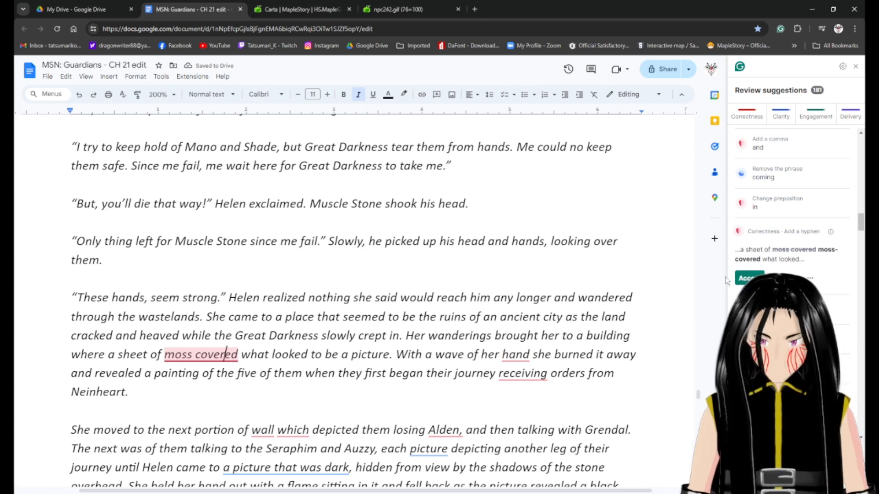
{"action": "left_click", "coordinate": [743, 278]}
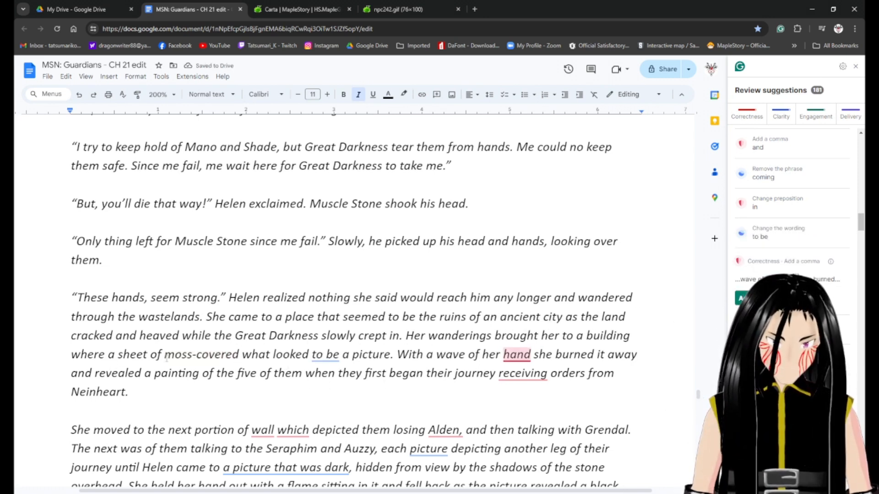
Change "moss-covered" to "moss obscured" in the sentence about the building Helen's wanderings lead to.
{"action": "key", "text": "Left"}
{"action": "key", "text": "Left"}
{"action": "key", "text": "Left"}
{"action": "key", "text": "Left"}
{"action": "key", "text": "Left"}
{"action": "key", "text": "Left"}
{"action": "key", "text": "Left"}
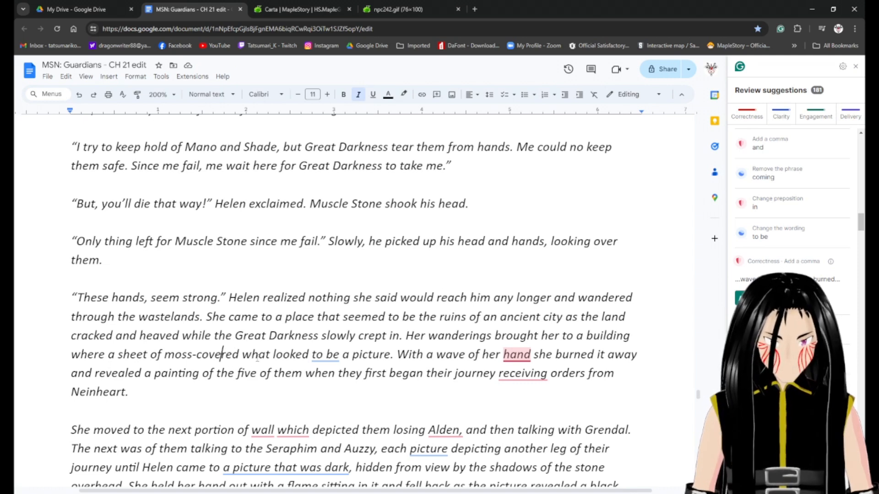
{"action": "key", "text": "BackSpace"}
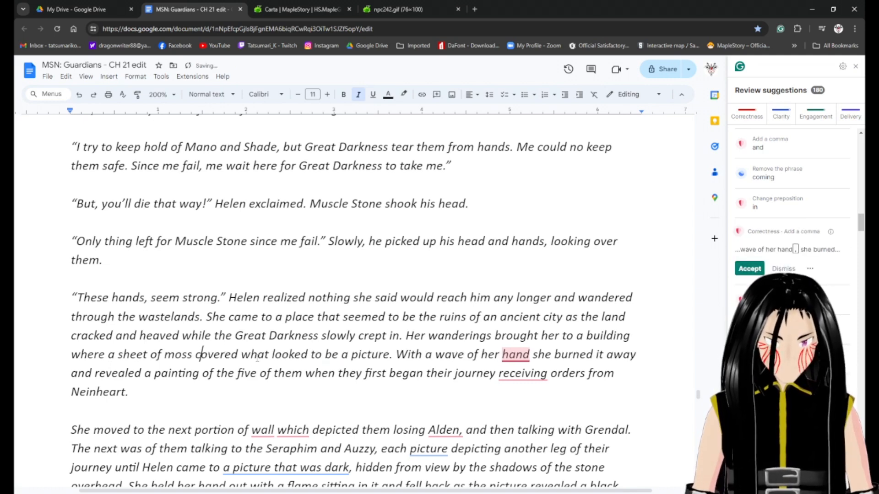
{"action": "key", "text": "ctrl+shift+Right"}
{"action": "type", "text": "obscured"}
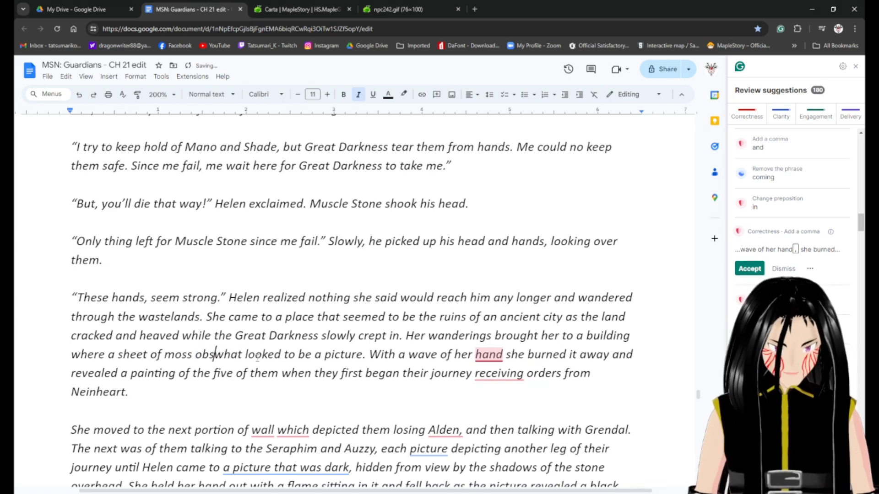
Replace "what looked to be a picture" after "moss obscured" with "a mural".
{"action": "key", "text": "ctrl+shift+Right"}
{"action": "key", "text": "ctrl+shift+Right"}
{"action": "key", "text": "ctrl+shift+Right"}
{"action": "key", "text": "ctrl+shift+Right"}
{"action": "key", "text": "ctrl+shift+Right"}
{"action": "key", "text": "ctrl+shift+Right"}
{"action": "type", "text": "a mural"}
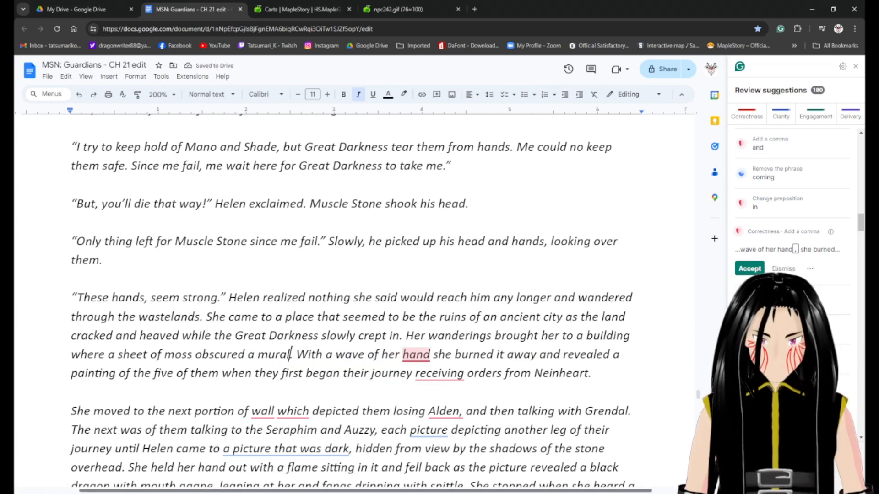
Add commas after "With a wave of her hand" and after "began their journey" in the mural passage.
{"action": "left_click", "coordinate": [430, 355]}
{"action": "type", "text": ","}
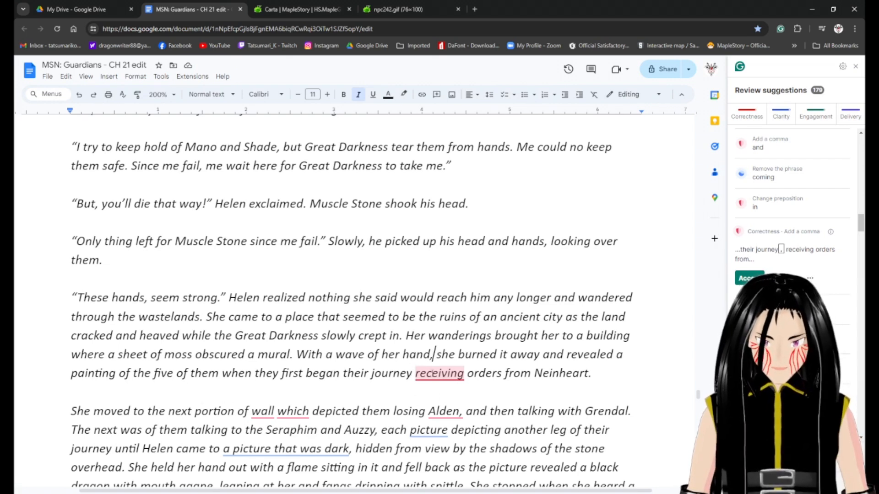
{"action": "left_click", "coordinate": [747, 278]}
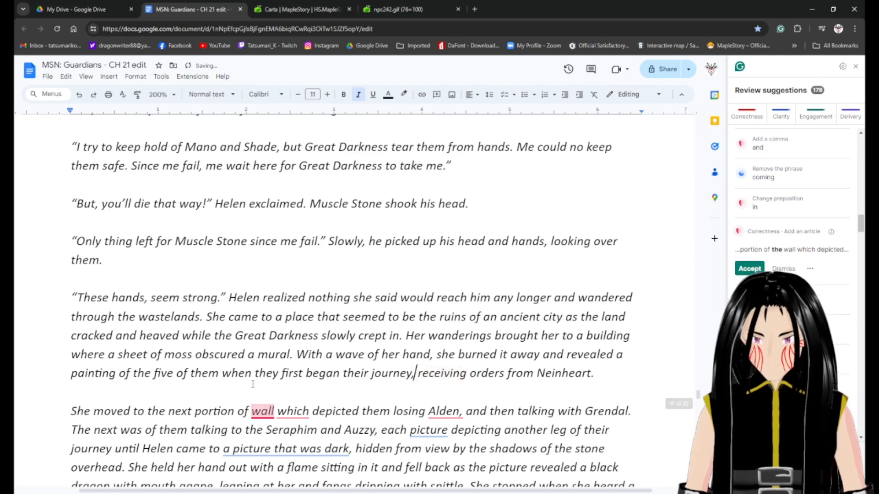
Reword "portion of wall which depicted" to "wall portion, depicting" and drop the comma before "and then talking" using the suggested clarity rewrite.
{"action": "scroll", "coordinate": [217, 349], "scroll_direction": "down", "scroll_amount": 2}
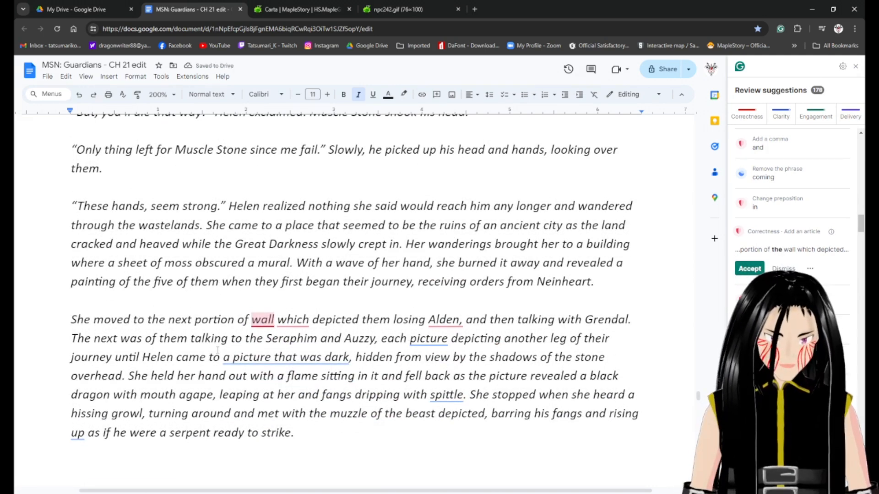
{"action": "left_click", "coordinate": [274, 320]}
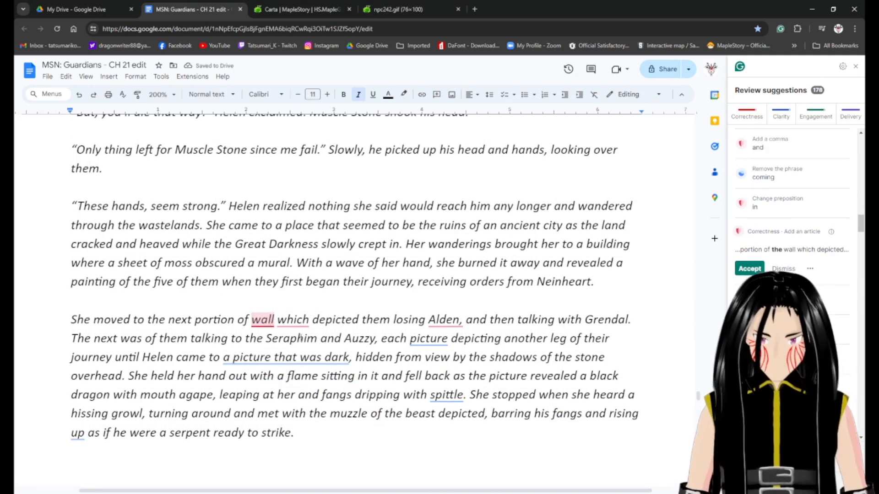
{"action": "type", "text": ","}
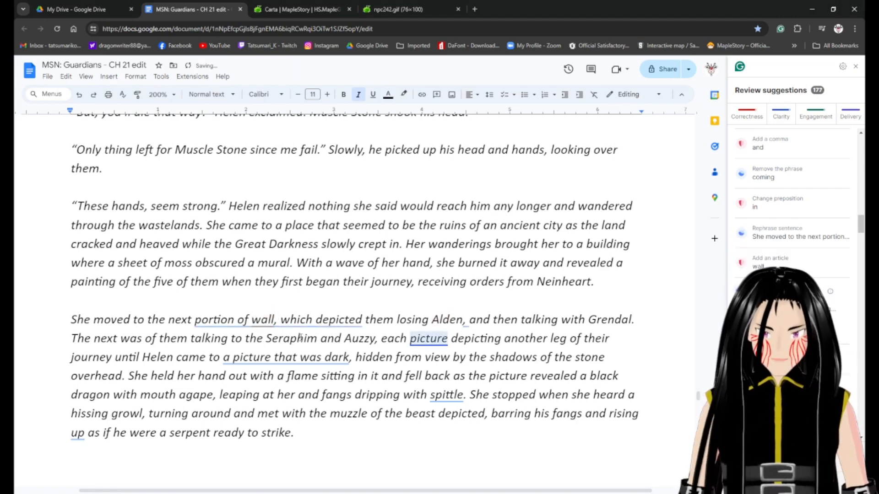
{"action": "left_click", "coordinate": [306, 319]}
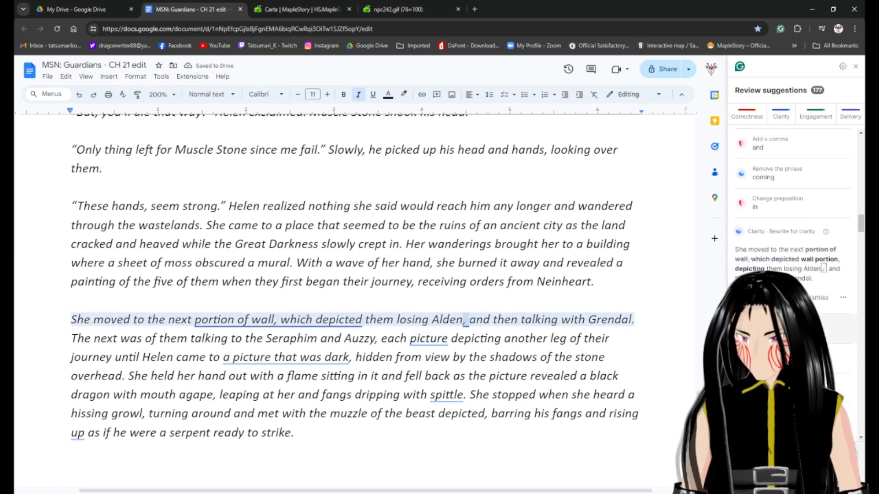
{"action": "left_click", "coordinate": [750, 297]}
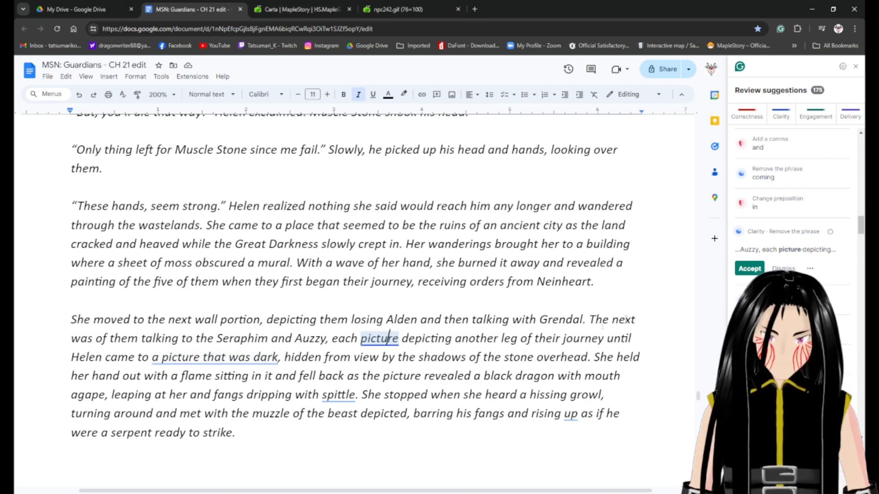
Change "each picture depicting" to "each section depicting" and shorten "a picture that was dark" to "a dark picture".
{"action": "left_click", "coordinate": [749, 268]}
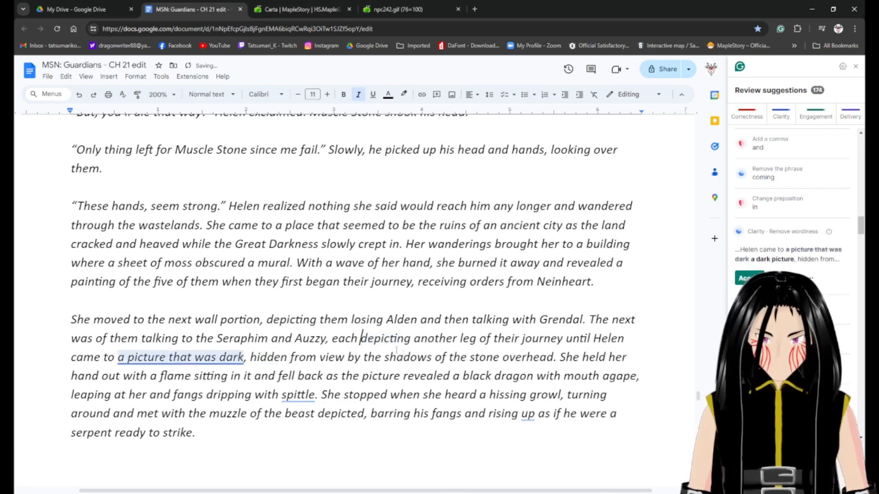
{"action": "type", "text": "section"}
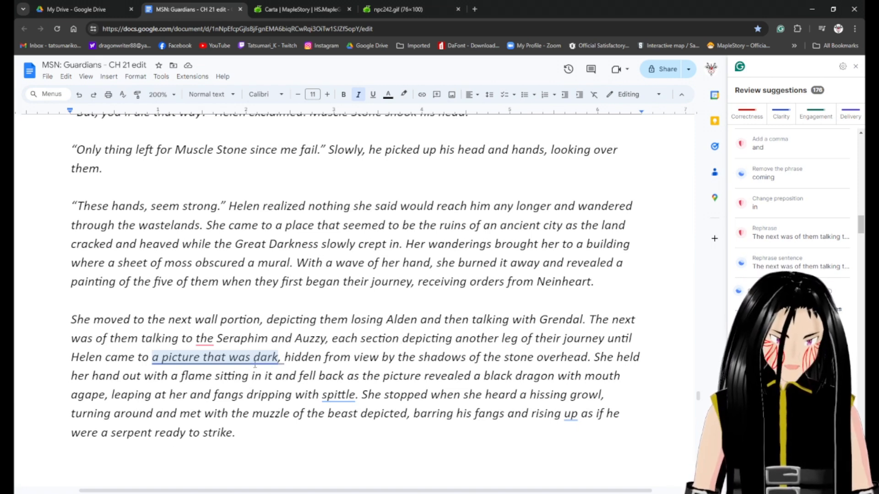
{"action": "left_click", "coordinate": [749, 336]}
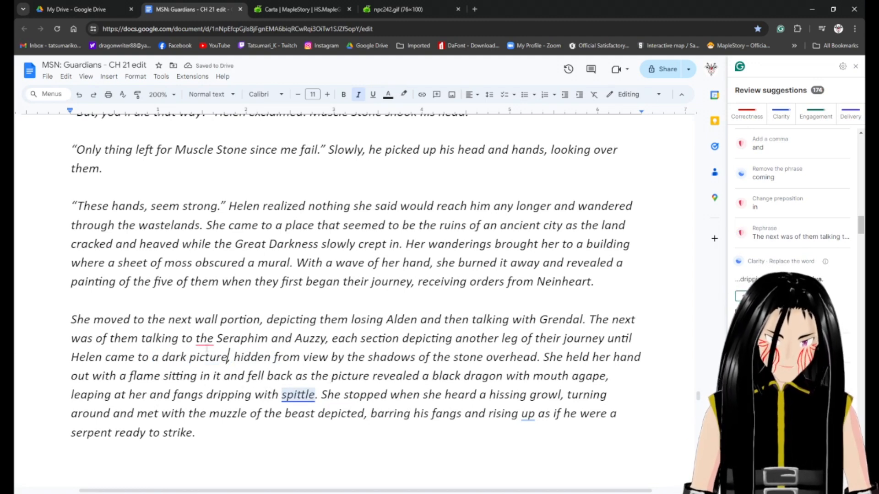
Insert "section" after "The next" in the sentence about talking to the Seraphim.
{"action": "left_click", "coordinate": [208, 339]}
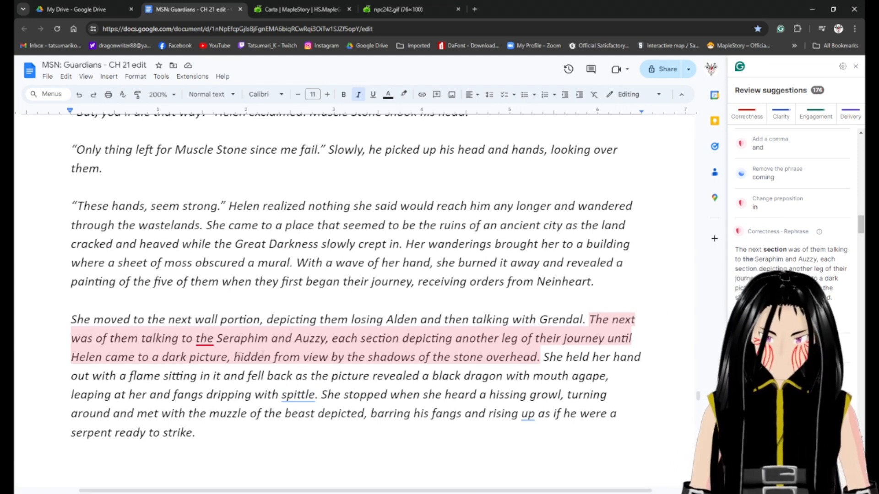
{"action": "left_click", "coordinate": [643, 327]}
{"action": "type", "text": "section"}
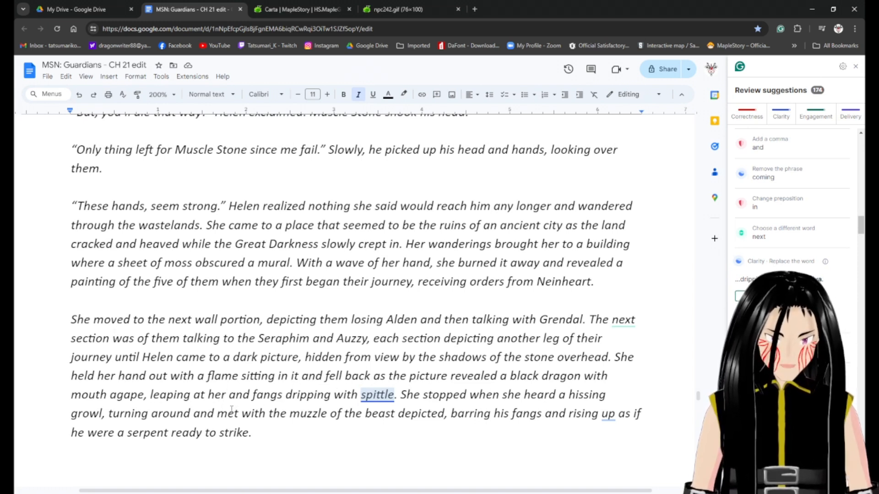
Replace "and" before "fangs dripping" with a comma, and change "spittle" to "saliva".
{"action": "left_click", "coordinate": [248, 396]}
{"action": "double_click", "coordinate": [248, 397]}
{"action": "key", "text": "BackSpace"}
{"action": "key", "text": "BackSpace"}
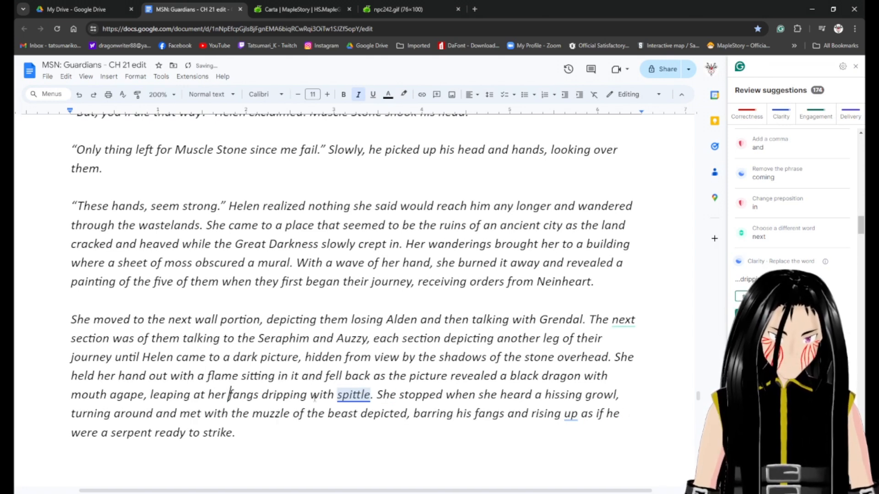
{"action": "type", "text": ","}
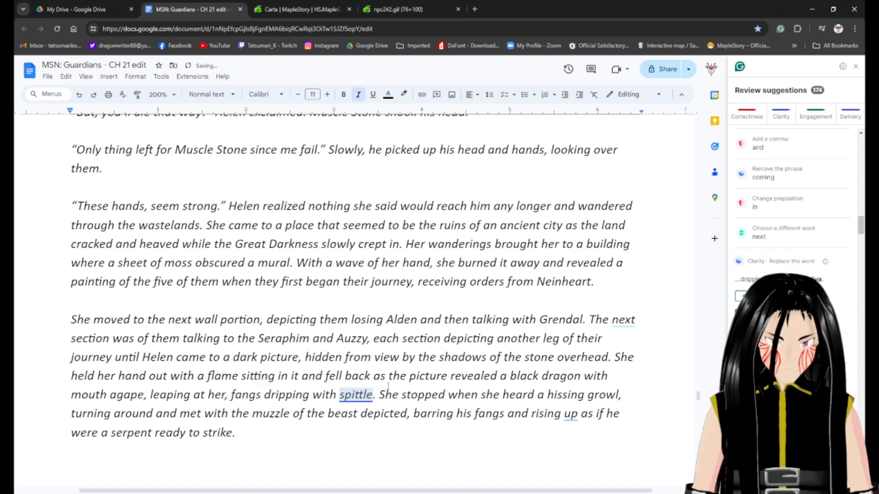
{"action": "left_click", "coordinate": [353, 396]}
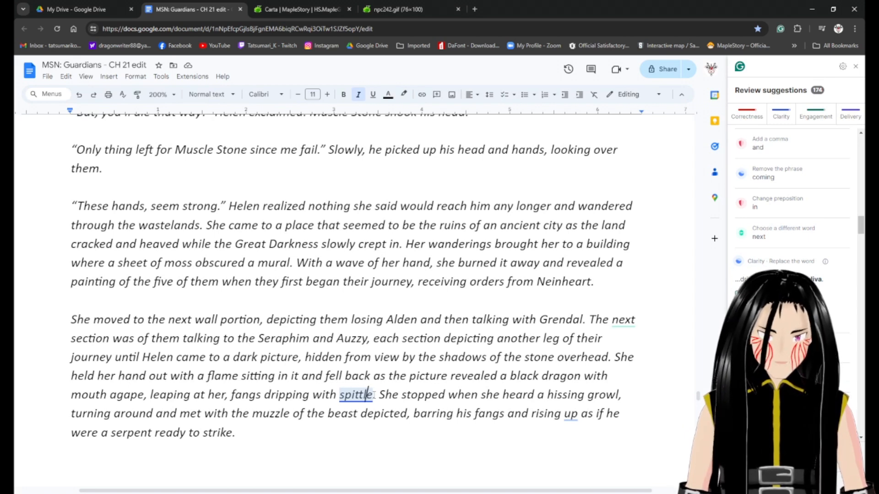
{"action": "left_click", "coordinate": [749, 312]}
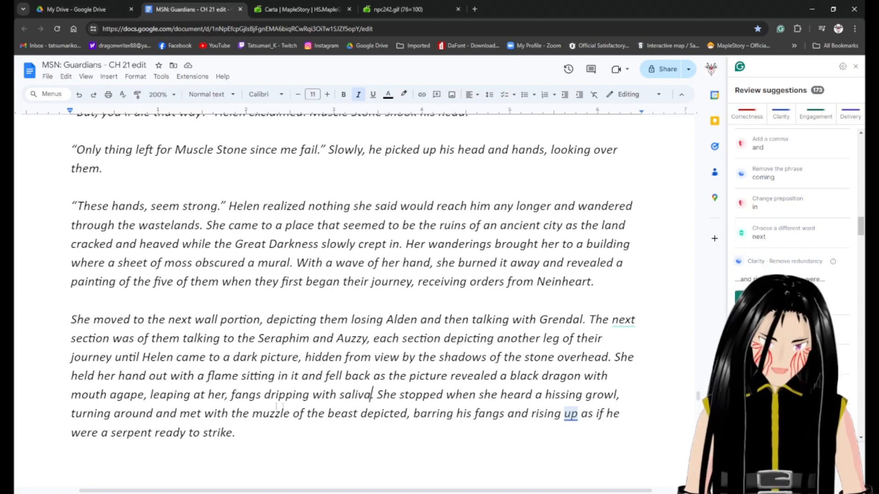
Change "met with the muzzle" to "meeting the muzzle" and remove the redundant "up" after "rising".
{"action": "left_click", "coordinate": [198, 414]}
{"action": "type", "text": "e"}
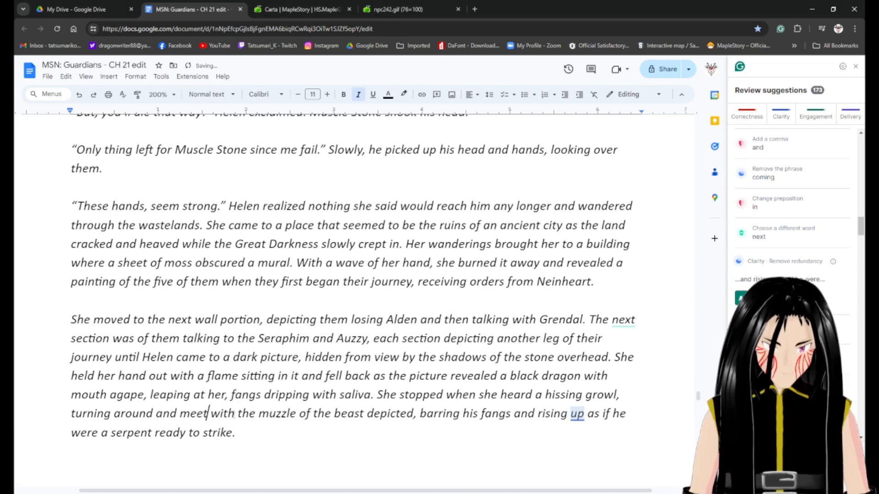
{"action": "type", "text": "tting"}
{"action": "key", "text": "ctrl+shift+Delete"}
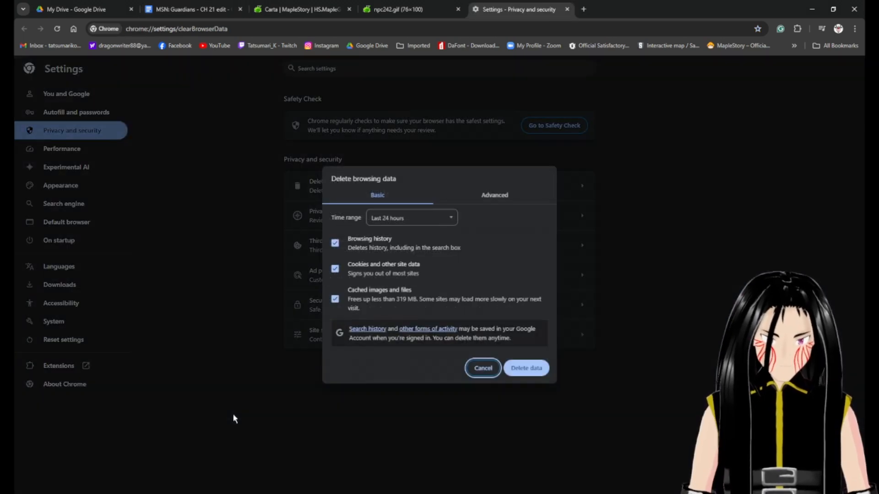
{"action": "key", "text": "ctrl+w"}
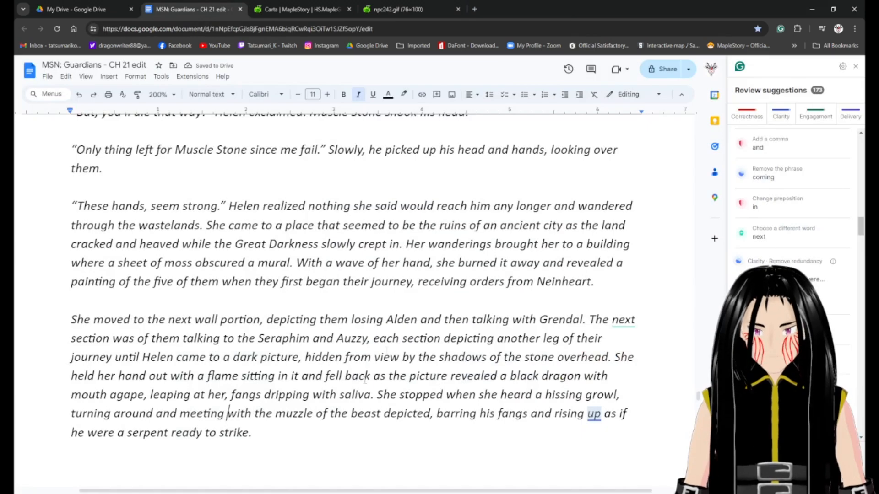
{"action": "key", "text": "ctrl+shift+Right"}
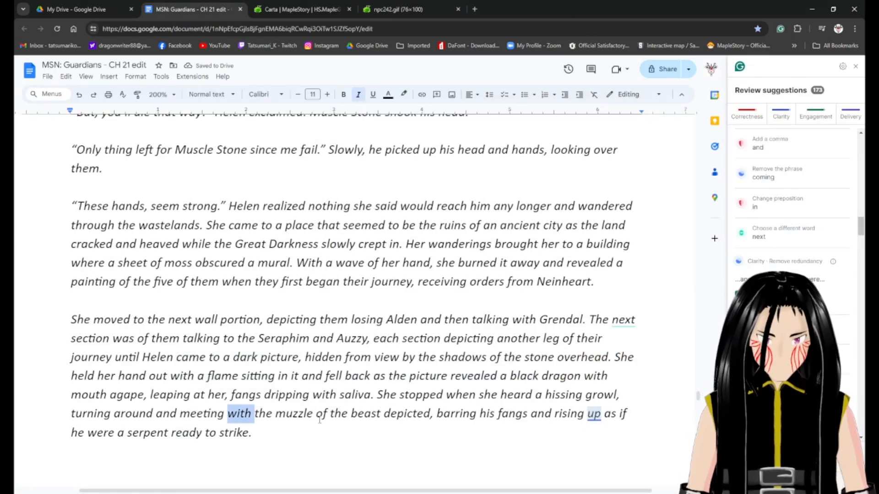
{"action": "key", "text": "BackSpace"}
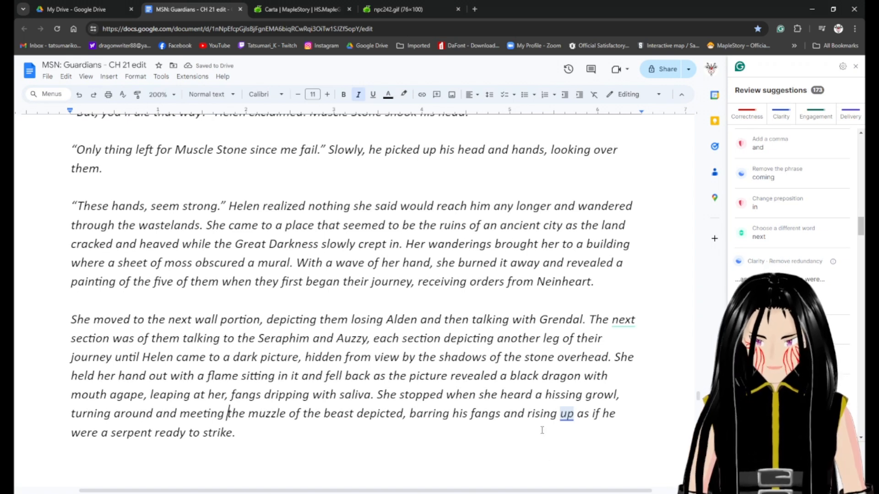
{"action": "left_click", "coordinate": [566, 416]}
{"action": "left_click", "coordinate": [749, 300]}
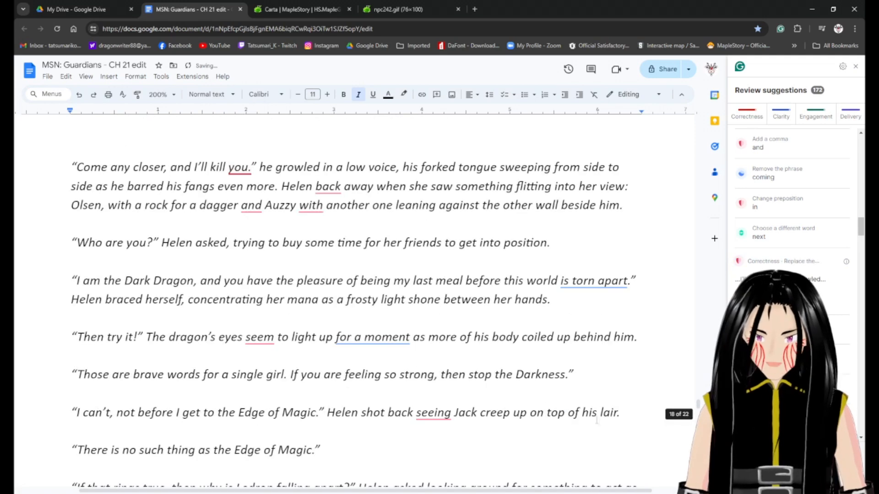
Replace the period after "I'll kill you" with a comma, and change "Helen back away" to "Helen backed away".
{"action": "scroll", "coordinate": [527, 353], "scroll_direction": "up", "scroll_amount": 8}
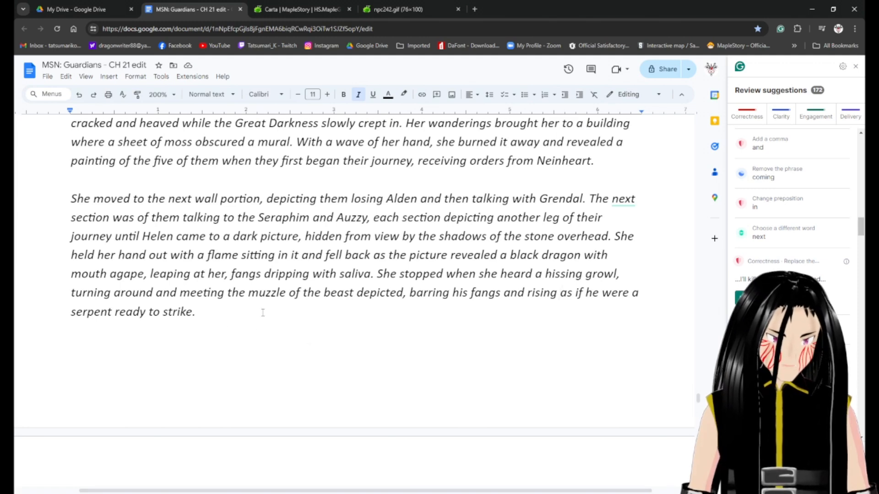
{"action": "scroll", "coordinate": [264, 307], "scroll_direction": "down", "scroll_amount": 5}
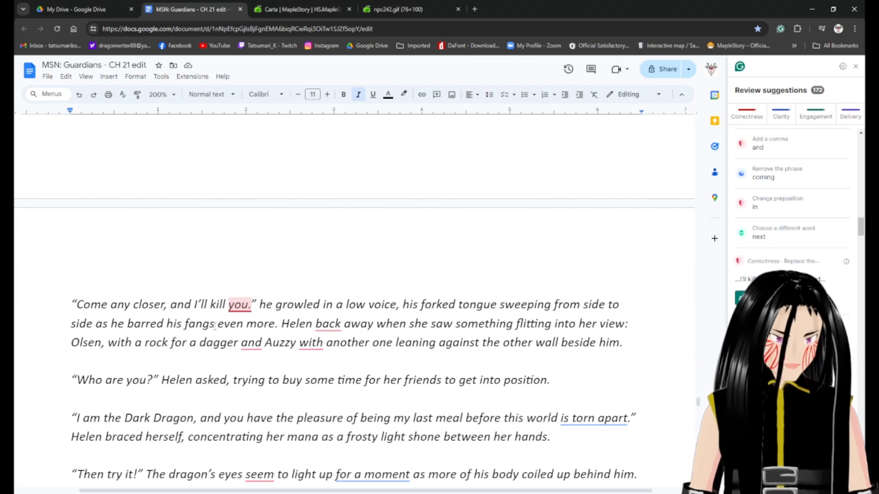
{"action": "left_click", "coordinate": [251, 305]}
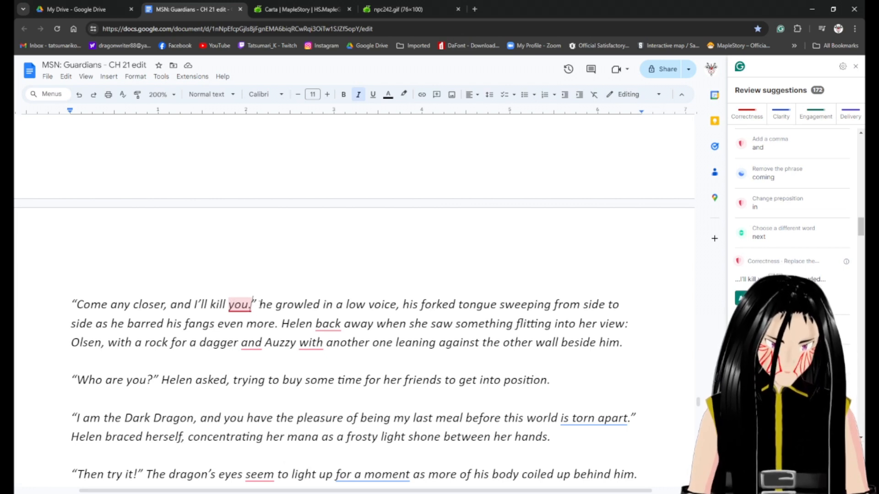
{"action": "key", "text": "BackSpace"}
{"action": "type", "text": ","}
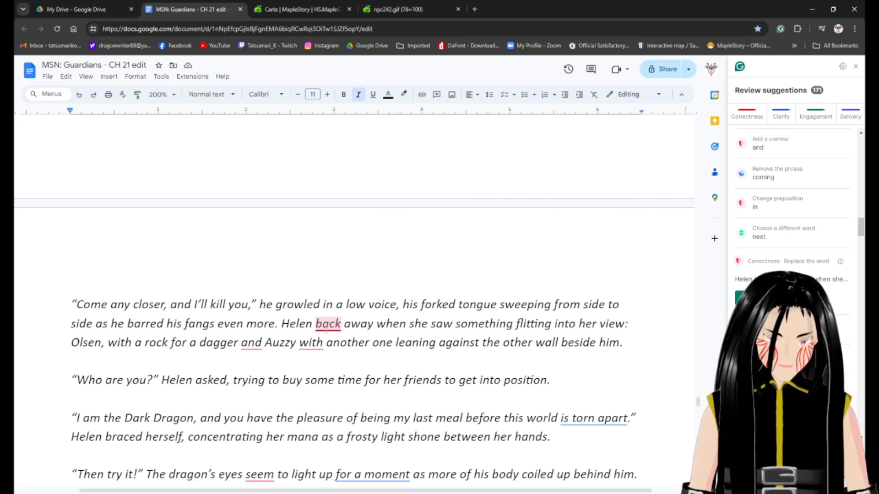
{"action": "left_click", "coordinate": [341, 326]}
{"action": "type", "text": "ed"}
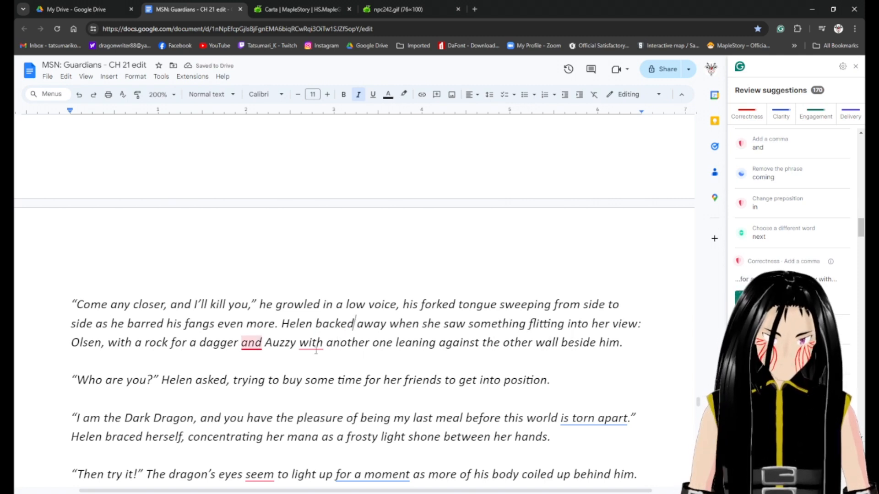
Add commas after "dagger" and "Auzzy" in the sentence about the friends hiding with rocks.
{"action": "left_click", "coordinate": [236, 343]}
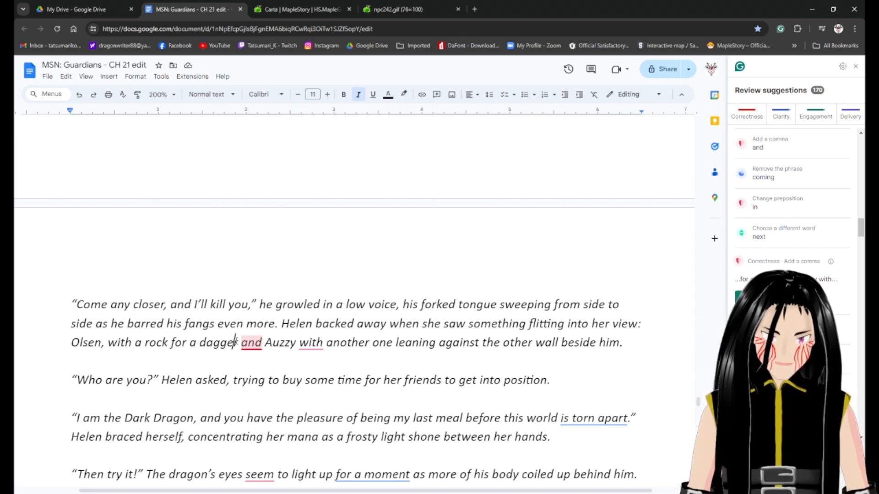
{"action": "type", "text": ","}
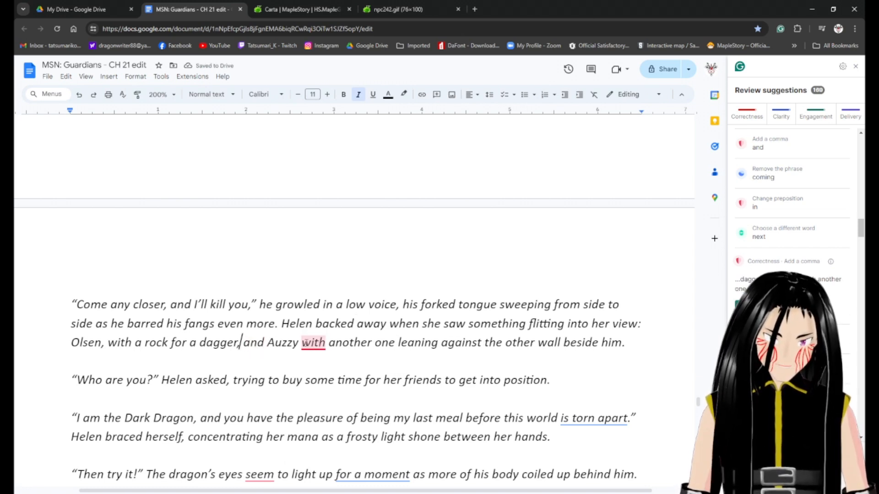
{"action": "left_click", "coordinate": [299, 343]}
{"action": "type", "text": ","}
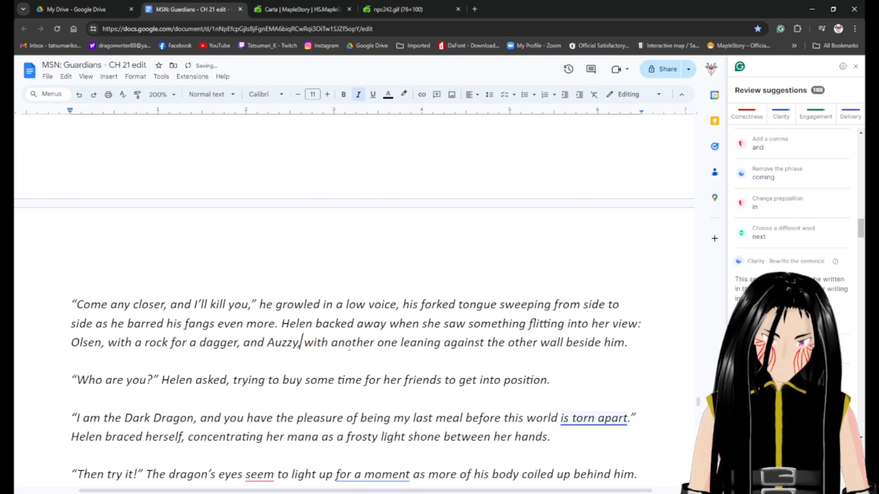
{"action": "scroll", "coordinate": [148, 416], "scroll_direction": "down", "scroll_amount": 1}
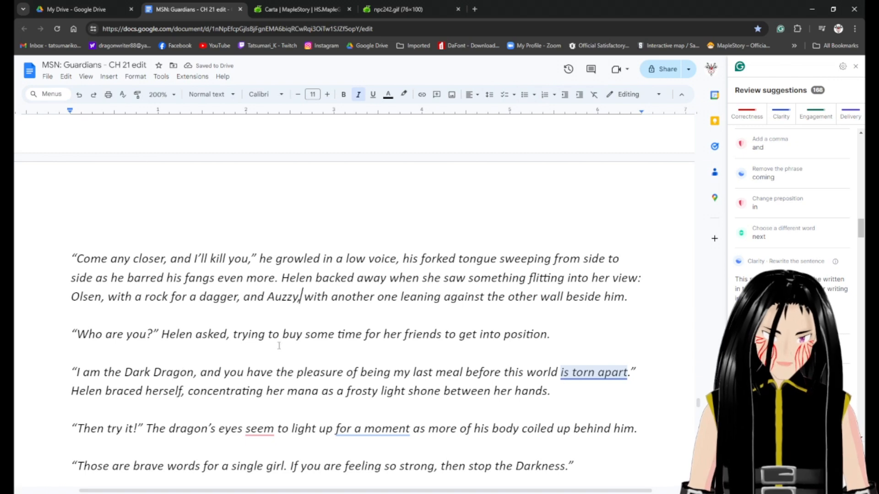
Remove "some" from "buy some time" and dismiss the suggestion on "is torn apart".
{"action": "double_click", "coordinate": [328, 335]}
{"action": "key", "text": "BackSpace"}
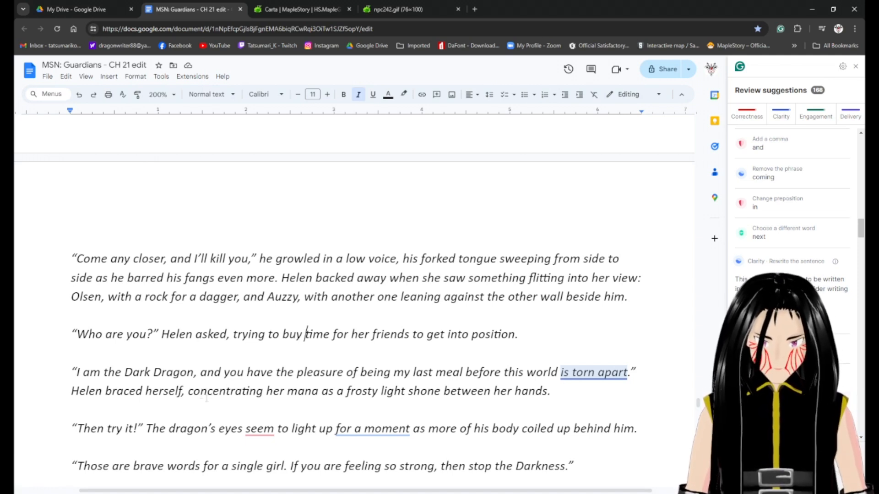
{"action": "left_click", "coordinate": [594, 371]}
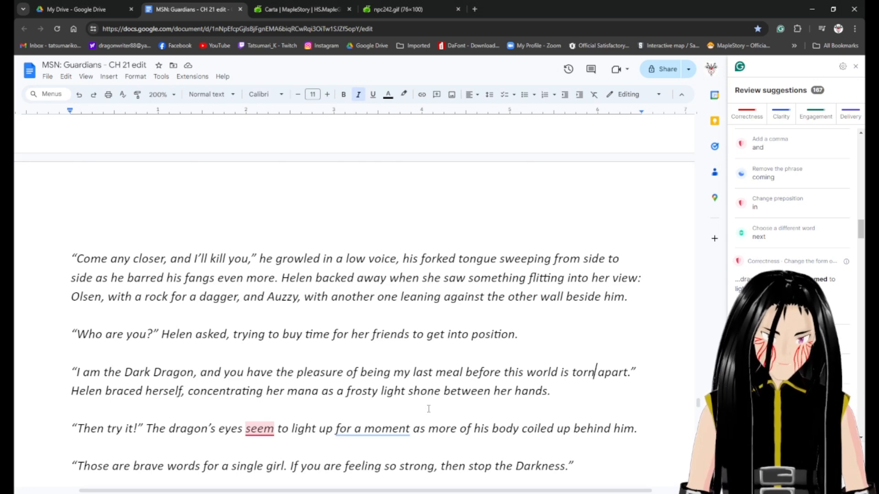
Add the dialogue tag "she challenged." after "Then try it!".
{"action": "scroll", "coordinate": [211, 412], "scroll_direction": "down", "scroll_amount": 2}
{"action": "left_click", "coordinate": [144, 337]}
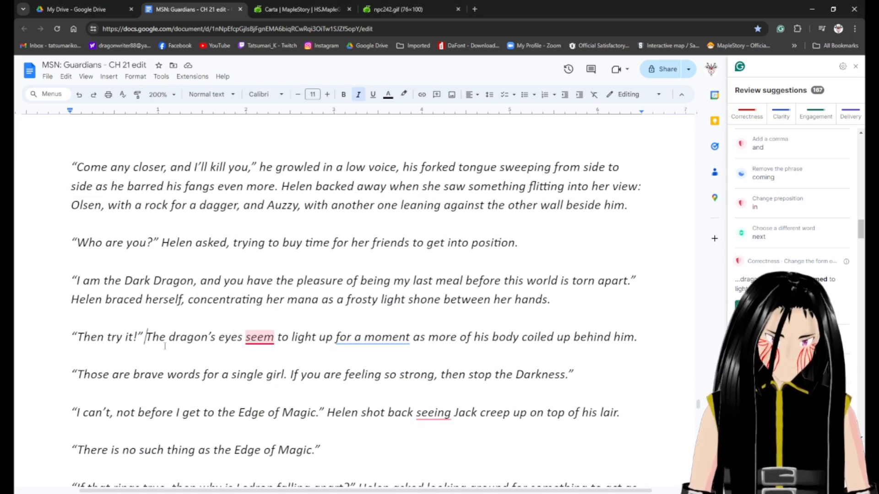
{"action": "type", "text": "challenged"}
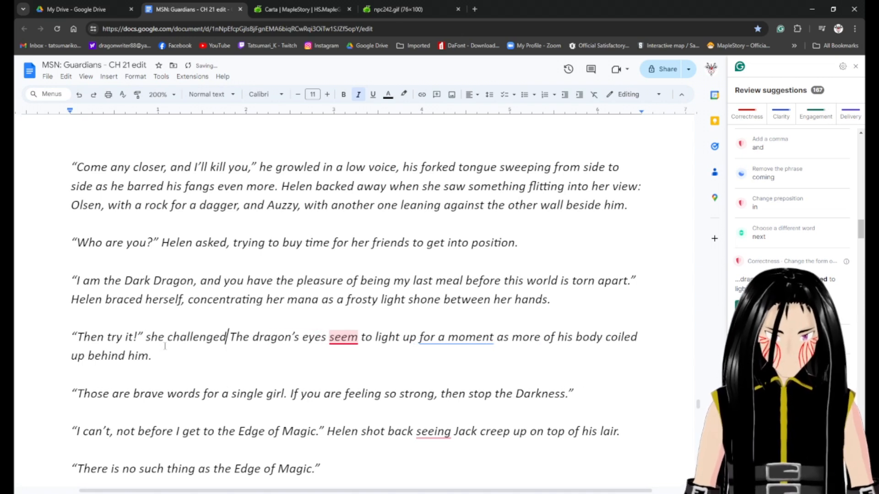
{"action": "type", "text": "."}
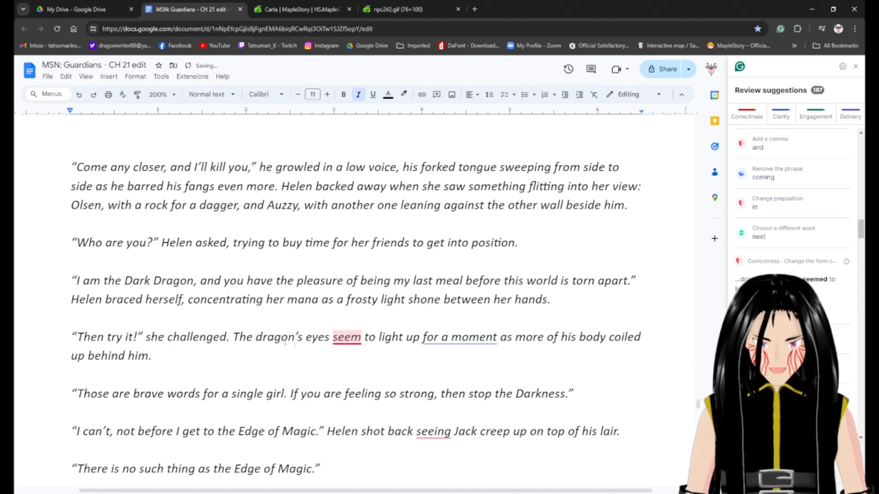
Change "seem" to "seemed" in the sentence about the dragon's eyes.
{"action": "left_click", "coordinate": [370, 338]}
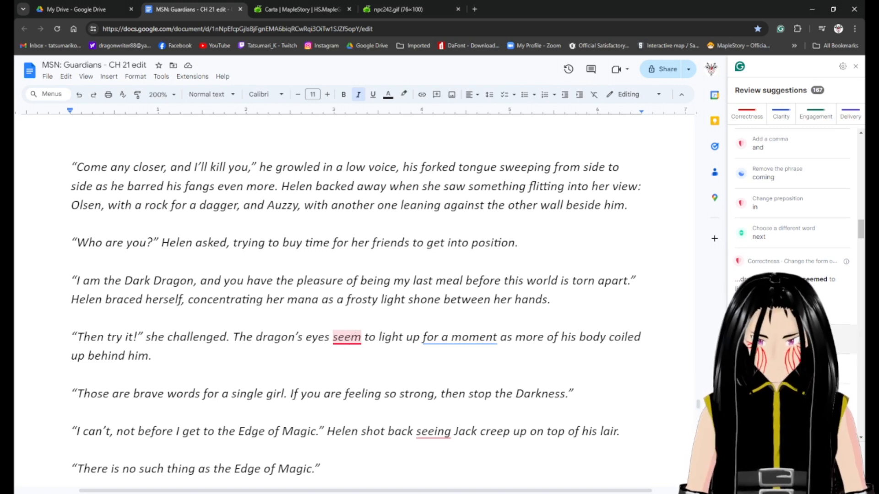
{"action": "key", "text": "Left"}
{"action": "type", "text": "ed"}
{"action": "key", "text": "BackSpace"}
{"action": "key", "text": "BackSpace"}
{"action": "key", "text": "BackSpace"}
{"action": "type", "text": "ed"}
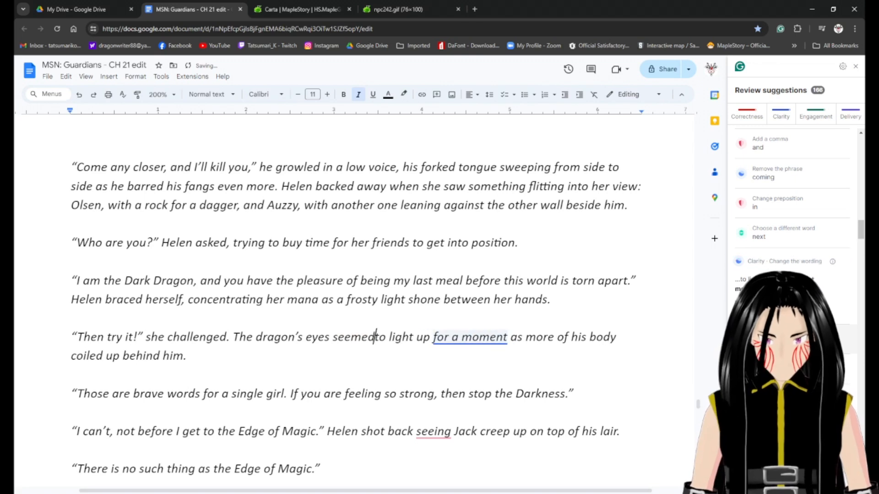
Apply Grammarly's suggestions in the dragon's eyes sentence, changing "for a moment" to "momentarily" and "seemed to light" to "lit".
{"action": "left_click", "coordinate": [460, 339]}
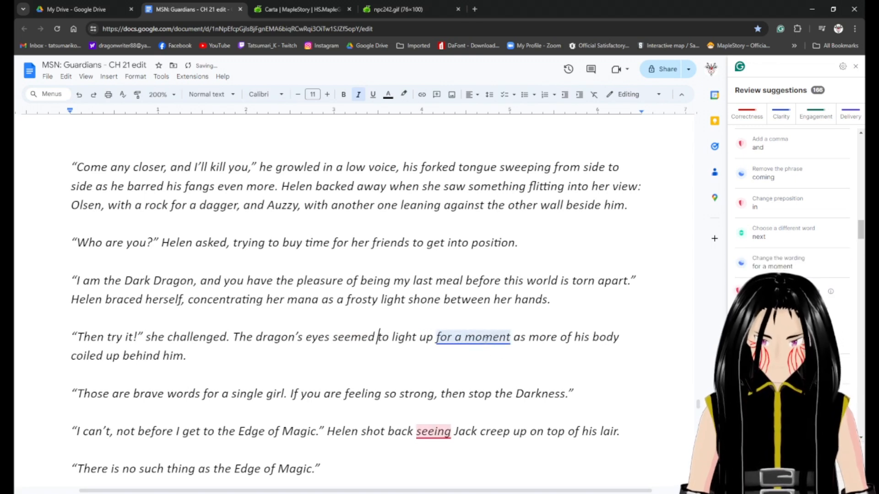
{"action": "left_click", "coordinate": [824, 279]}
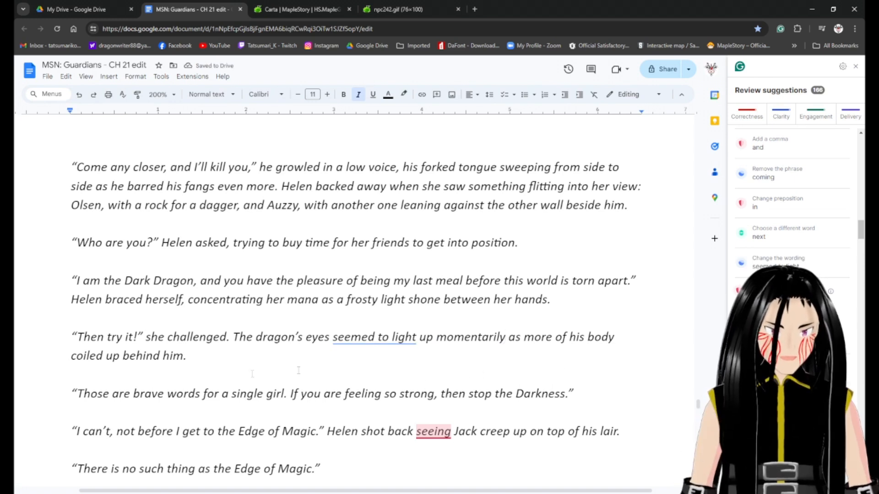
{"action": "left_click", "coordinate": [395, 339]}
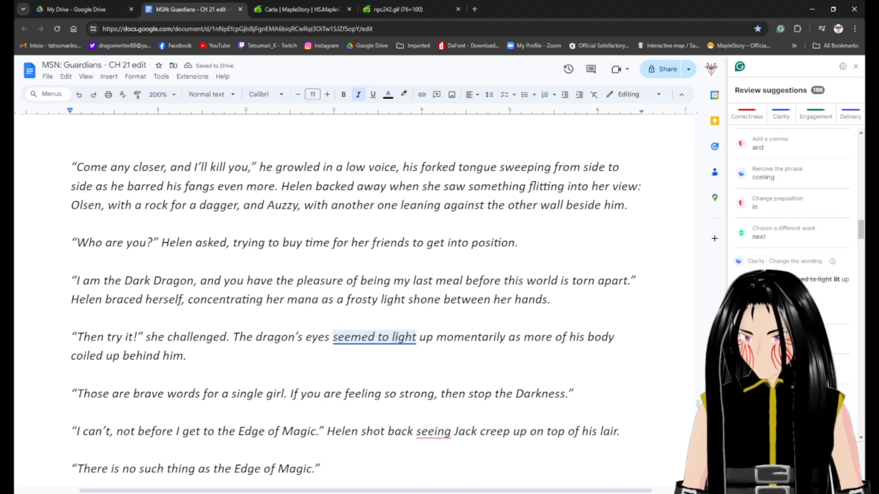
{"action": "left_click", "coordinate": [833, 279]}
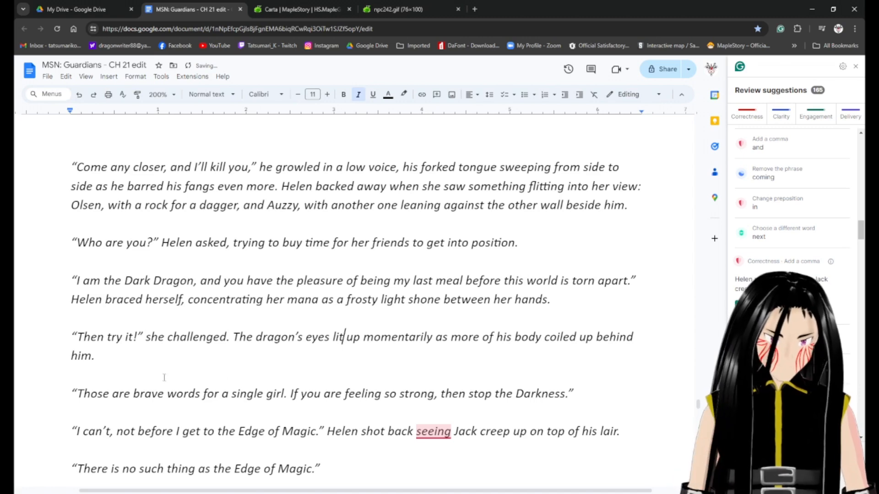
Add a comma after "Helen shot back" in the line about Jack creeping up.
{"action": "scroll", "coordinate": [164, 377], "scroll_direction": "down", "scroll_amount": 1}
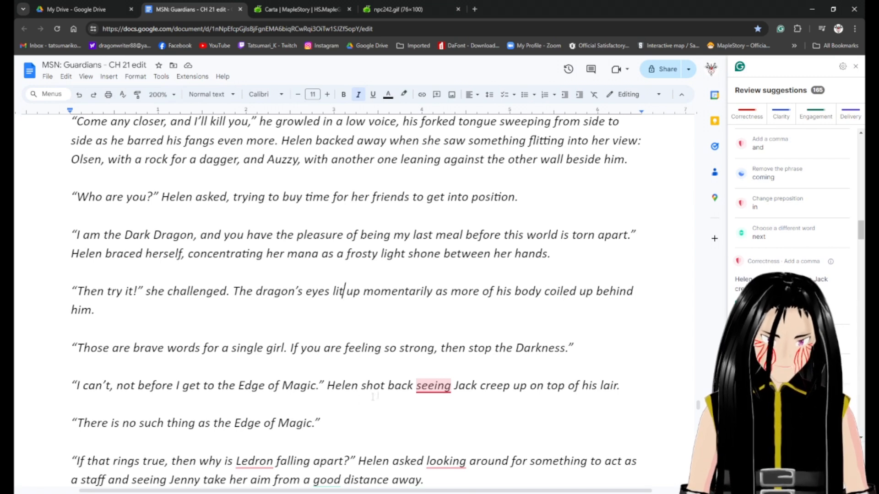
{"action": "left_click", "coordinate": [416, 389]}
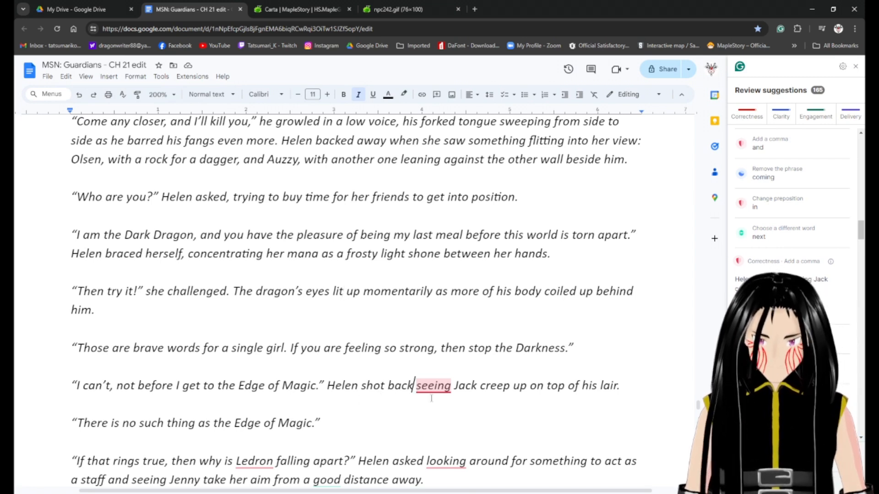
{"action": "type", "text": ","}
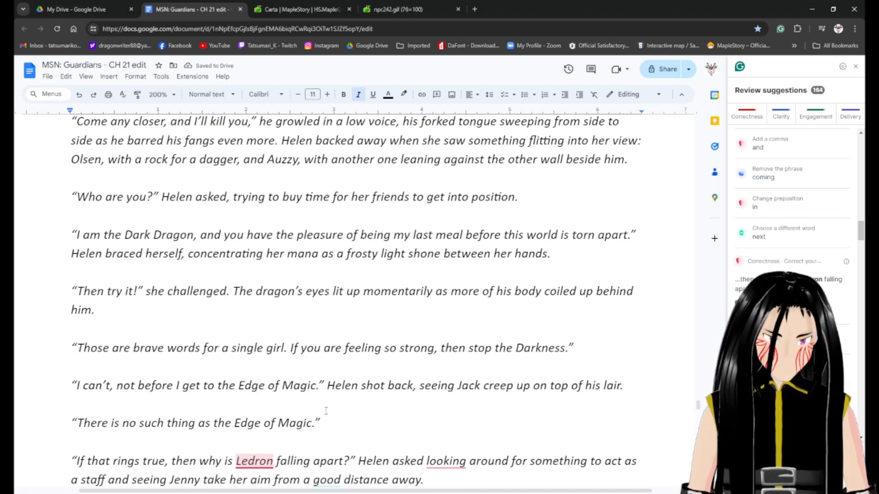
Dismiss the spelling suggestion on "Ledron" in the "falling apart" line and add a comma after "Helen asked".
{"action": "scroll", "coordinate": [326, 410], "scroll_direction": "down", "scroll_amount": 1}
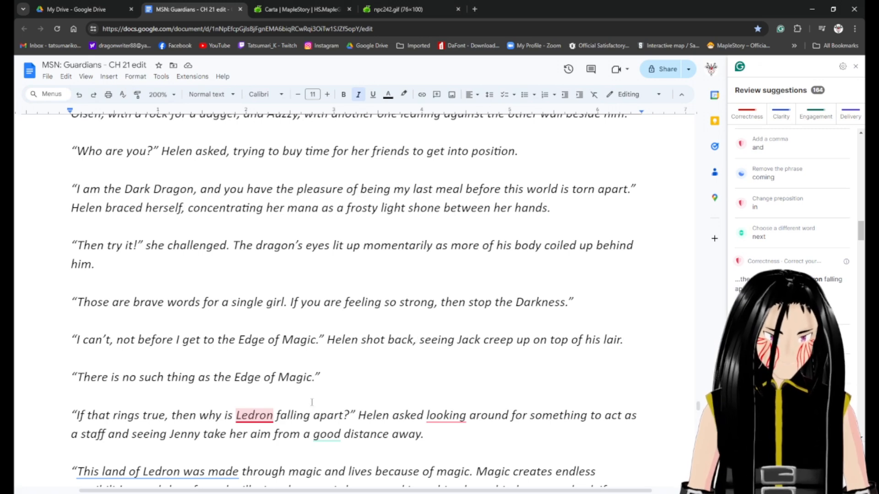
{"action": "scroll", "coordinate": [300, 409], "scroll_direction": "down", "scroll_amount": 1}
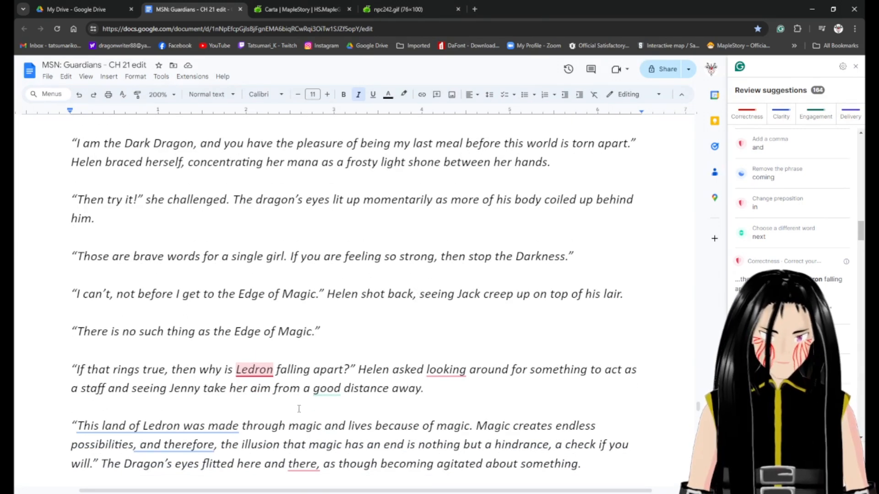
{"action": "left_click", "coordinate": [268, 369]}
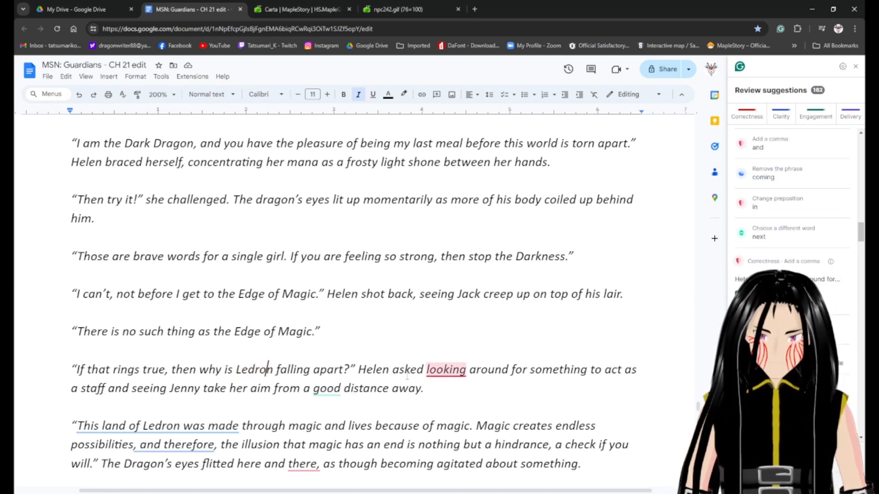
{"action": "left_click", "coordinate": [425, 369]}
{"action": "type", "text": ","}
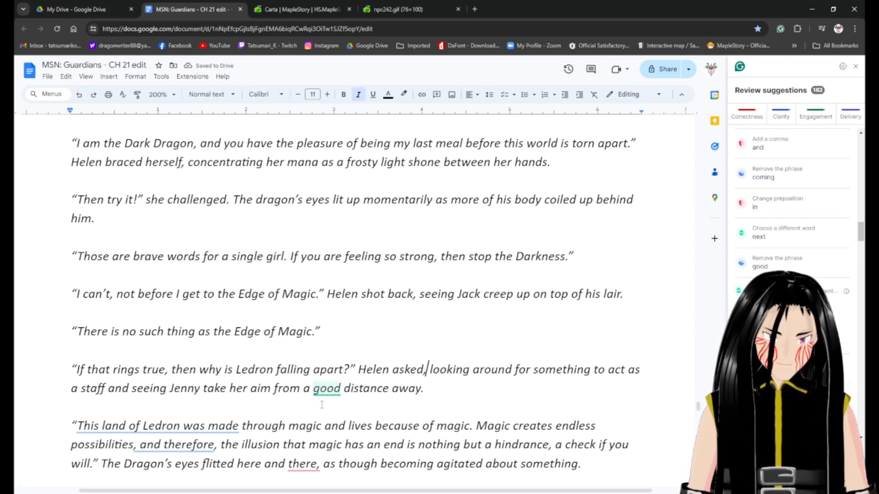
Remove "good" before "distance" and "her" before "aim" in the phrase about Jenny.
{"action": "left_click", "coordinate": [320, 388]}
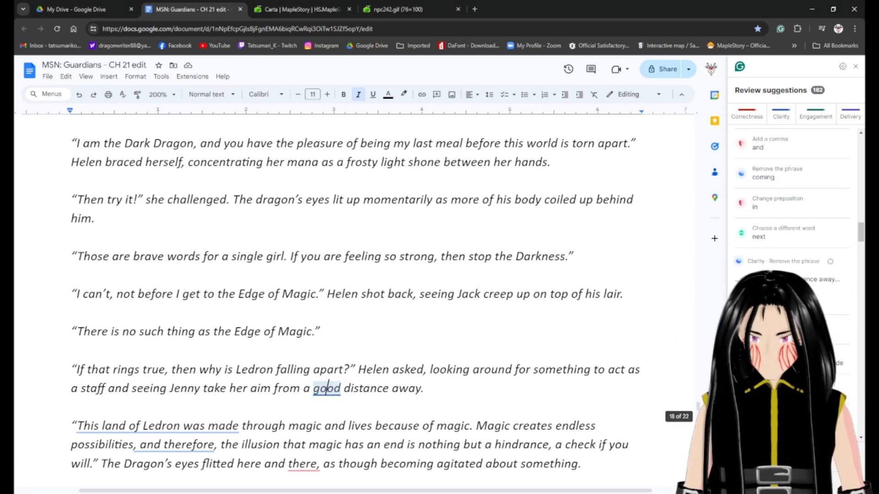
{"action": "left_click", "coordinate": [750, 298]}
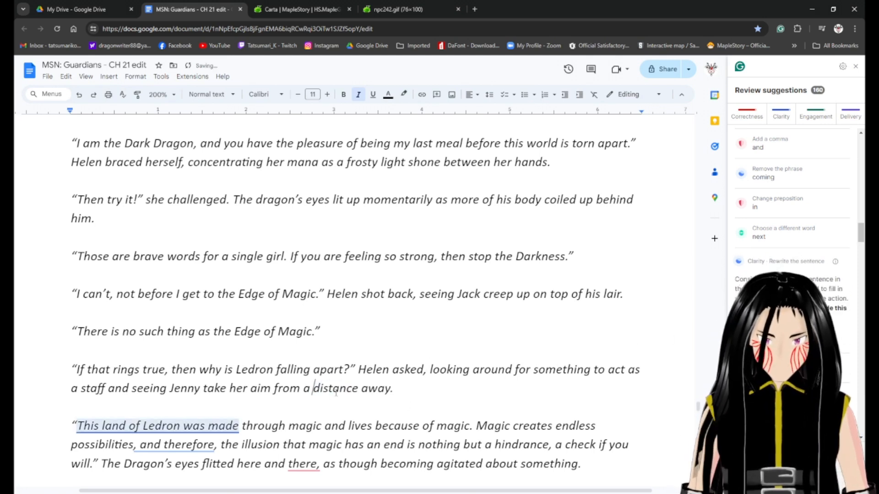
{"action": "key", "text": "Left"}
{"action": "key", "text": "Left"}
{"action": "key", "text": "Left"}
{"action": "key", "text": "Left"}
{"action": "key", "text": "Left"}
{"action": "key", "text": "Left"}
{"action": "key", "text": "Left"}
{"action": "key", "text": "Left"}
{"action": "key", "text": "Left"}
{"action": "key", "text": "Left"}
{"action": "key", "text": "Left"}
{"action": "key", "text": "Left"}
{"action": "key", "text": "Left"}
{"action": "key", "text": "Left"}
{"action": "key", "text": "Left"}
{"action": "key", "text": "Left"}
{"action": "key", "text": "Right"}
{"action": "key", "text": "Delete"}
{"action": "key", "text": "Delete"}
{"action": "key", "text": "Delete"}
{"action": "key", "text": "Delete"}
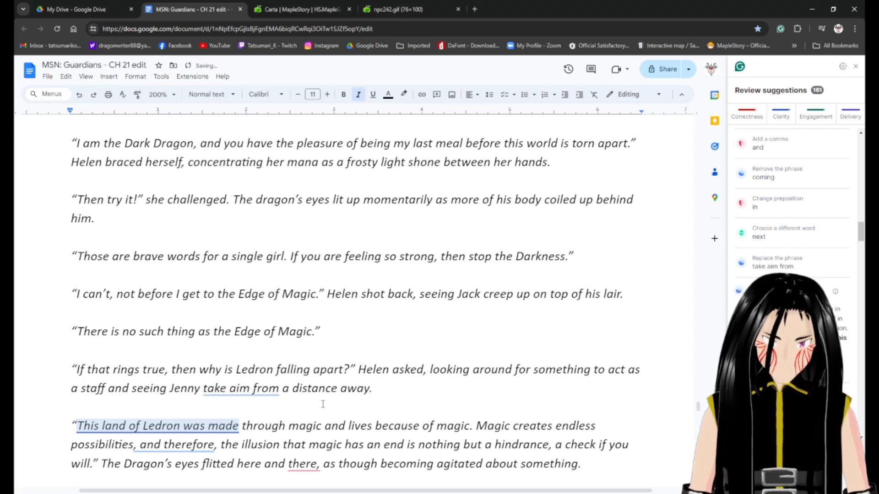
Replace "a distance" with "far" before "away", and apply the suggestion shortening "take aim from" to "aim".
{"action": "key", "text": "Right"}
{"action": "key", "text": "Right"}
{"action": "key", "text": "Right"}
{"action": "key", "text": "Right"}
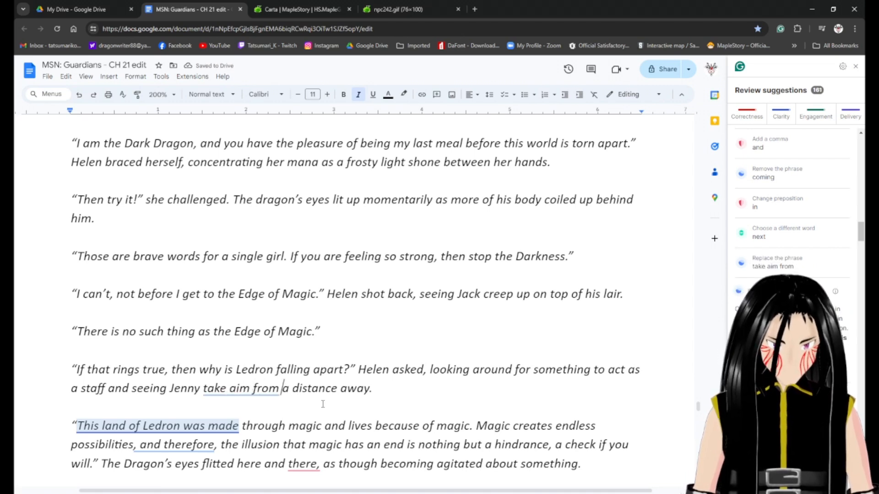
{"action": "type", "text": "far"}
{"action": "key", "text": "Delete"}
{"action": "key", "text": "Delete"}
{"action": "key", "text": "Delete"}
{"action": "key", "text": "Delete"}
{"action": "key", "text": "Delete"}
{"action": "key", "text": "Delete"}
{"action": "key", "text": "Delete"}
{"action": "key", "text": "Delete"}
{"action": "key", "text": "Delete"}
{"action": "key", "text": "Delete"}
{"action": "key", "text": "Delete"}
{"action": "key", "text": "Delete"}
{"action": "key", "text": "Delete"}
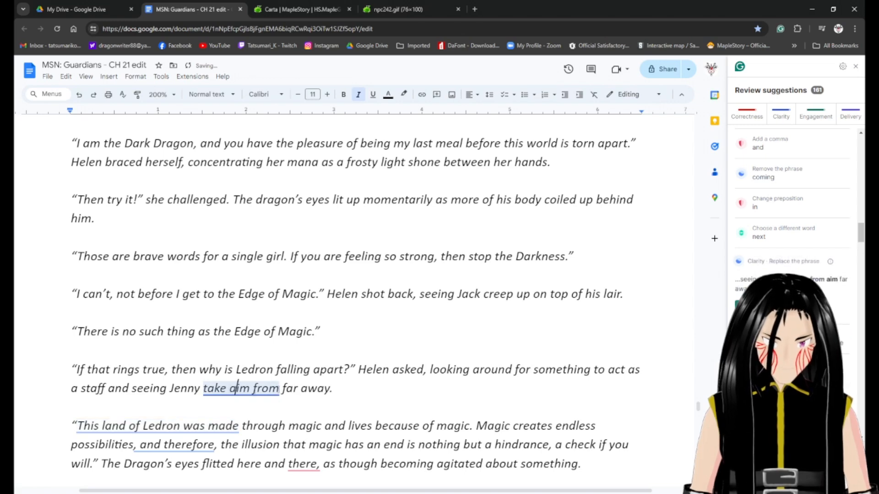
{"action": "left_click", "coordinate": [750, 304]}
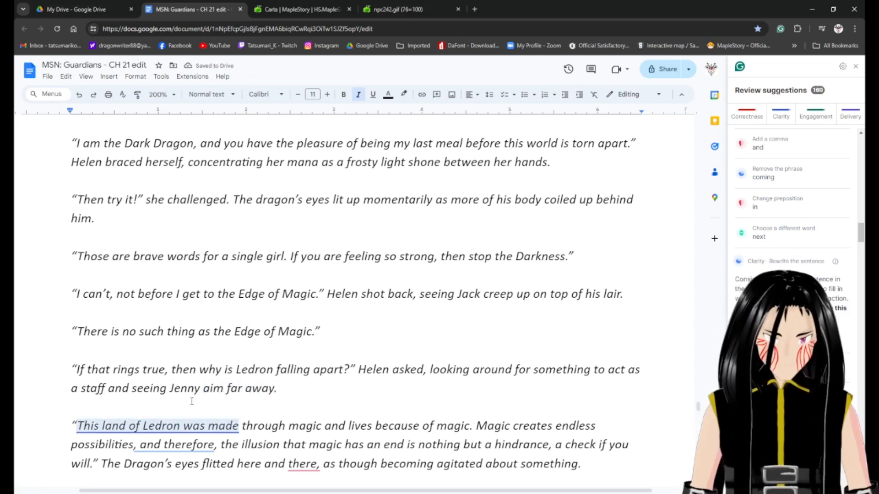
Apply the rewrite of "possibilities, and therefore" as "possibilities; therefore", and remove the comma after "here and there".
{"action": "scroll", "coordinate": [199, 402], "scroll_direction": "down", "scroll_amount": 1}
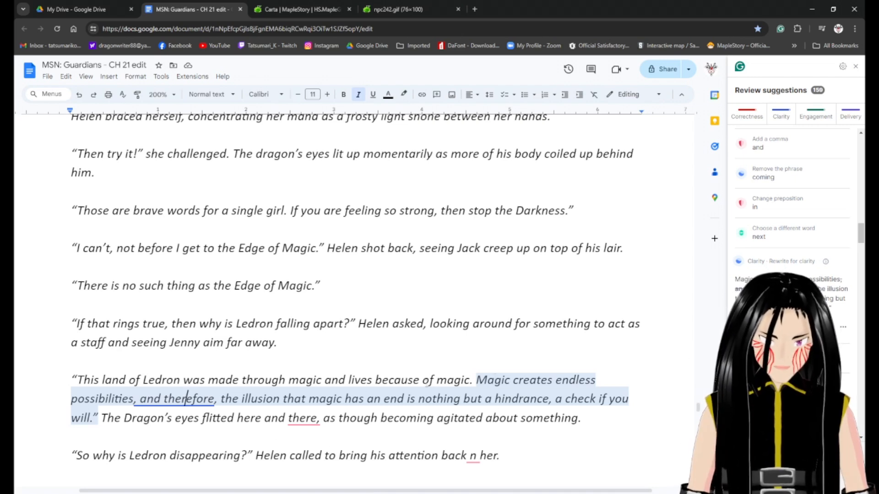
{"action": "left_click", "coordinate": [751, 327]}
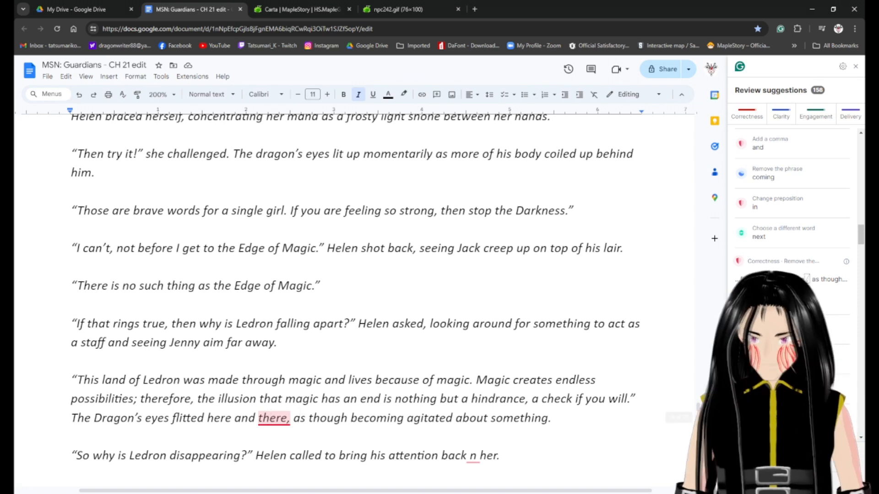
{"action": "left_click", "coordinate": [289, 418]}
{"action": "key", "text": "BackSpace"}
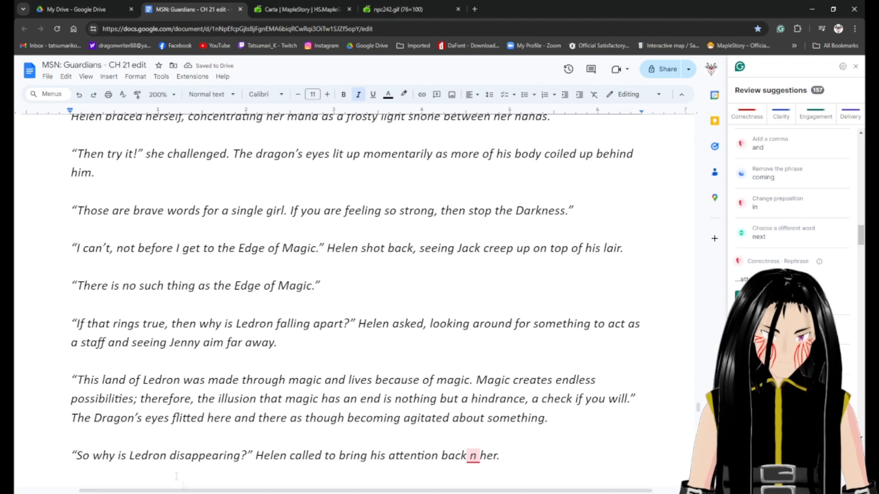
Correct "back n her" to "back to her", and dismiss the spelling suggestion on "Ledron" in the dragon's reply.
{"action": "scroll", "coordinate": [355, 300], "scroll_direction": "down", "scroll_amount": 2}
{"action": "scroll", "coordinate": [317, 329], "scroll_direction": "down", "scroll_amount": 1}
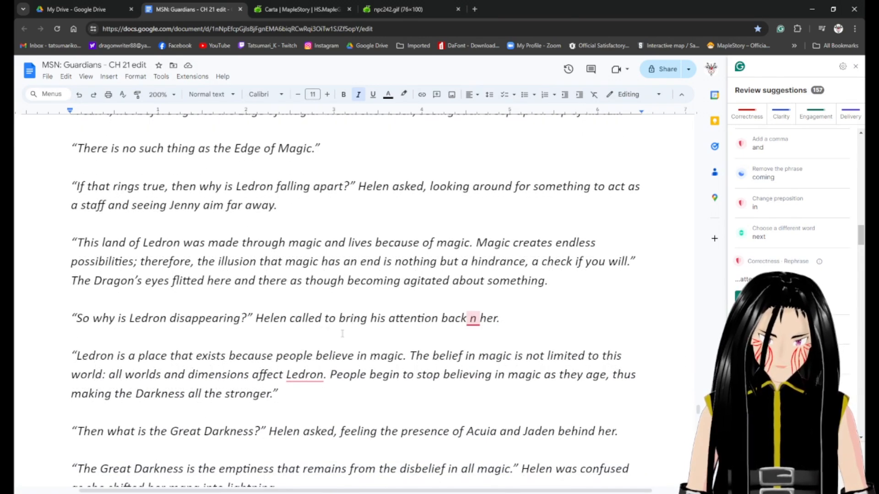
{"action": "left_click", "coordinate": [477, 329]}
{"action": "left_click", "coordinate": [469, 318]}
{"action": "key", "text": "Delete"}
{"action": "type", "text": "to"}
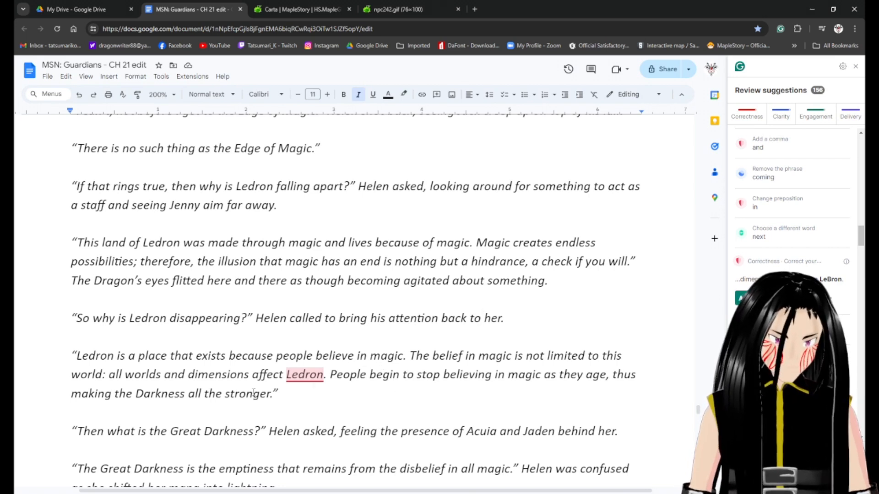
{"action": "left_click", "coordinate": [309, 374]}
Read through the Great Darkness dialogue between Helen and the dragon, up to her question about destroying magic.
{"action": "scroll", "coordinate": [355, 399], "scroll_direction": "down", "scroll_amount": 10}
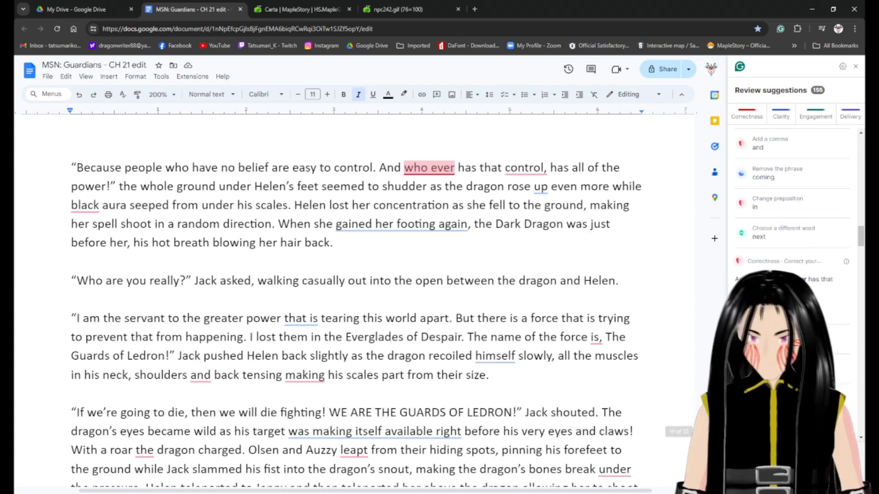
{"action": "scroll", "coordinate": [349, 246], "scroll_direction": "up", "scroll_amount": 7}
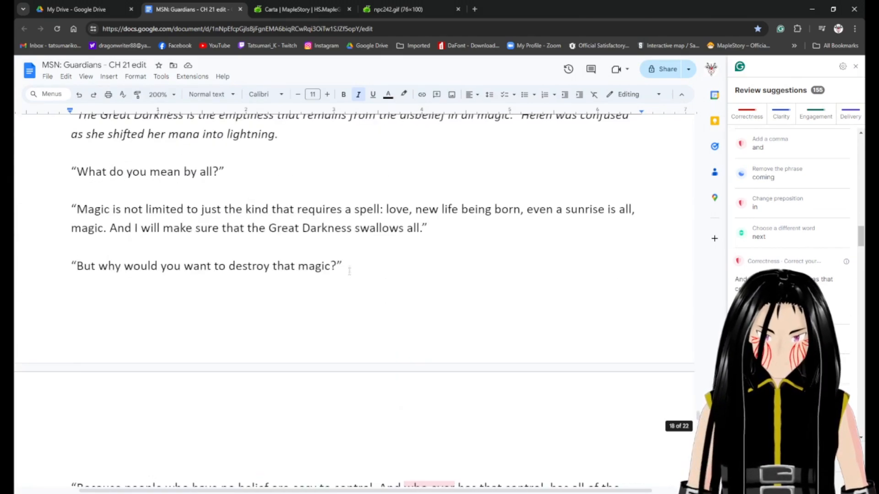
{"action": "scroll", "coordinate": [349, 274], "scroll_direction": "up", "scroll_amount": 2}
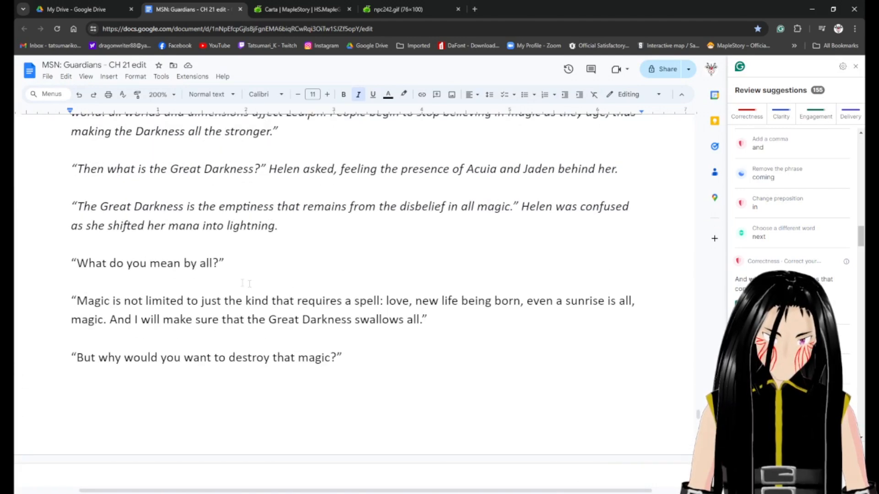
{"action": "scroll", "coordinate": [239, 241], "scroll_direction": "up", "scroll_amount": 3}
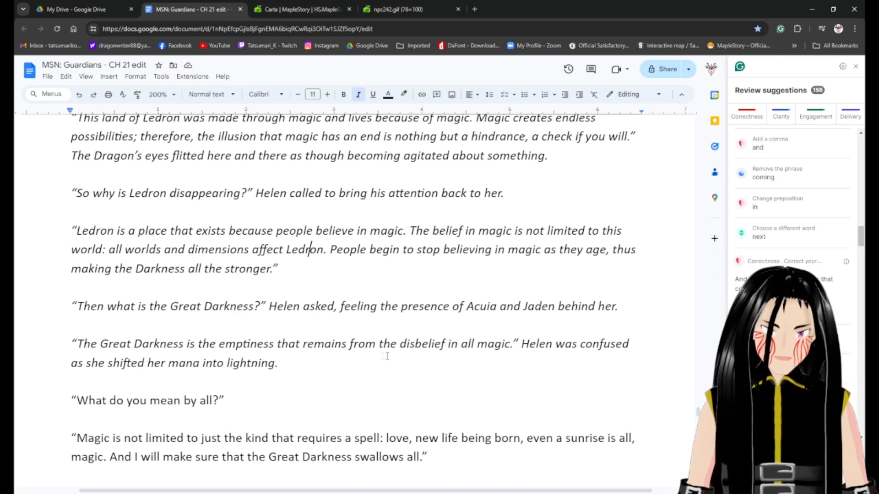
{"action": "scroll", "coordinate": [272, 360], "scroll_direction": "down", "scroll_amount": 1}
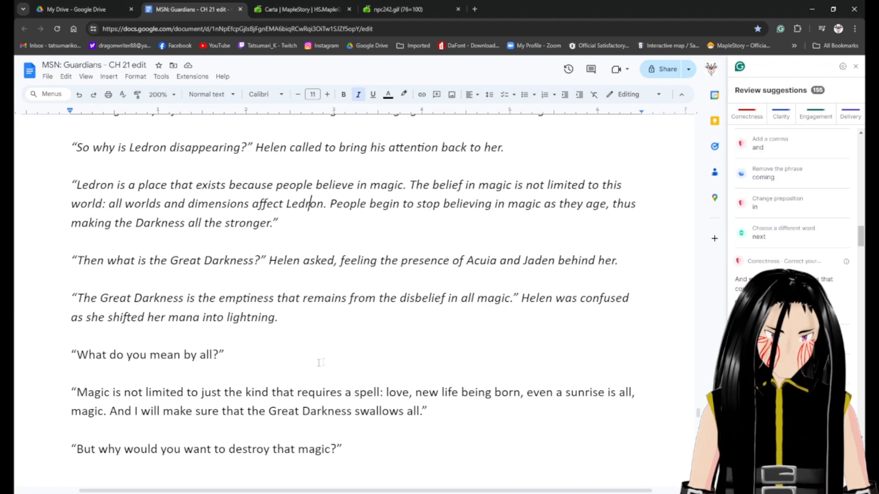
{"action": "scroll", "coordinate": [108, 356], "scroll_direction": "down", "scroll_amount": 2}
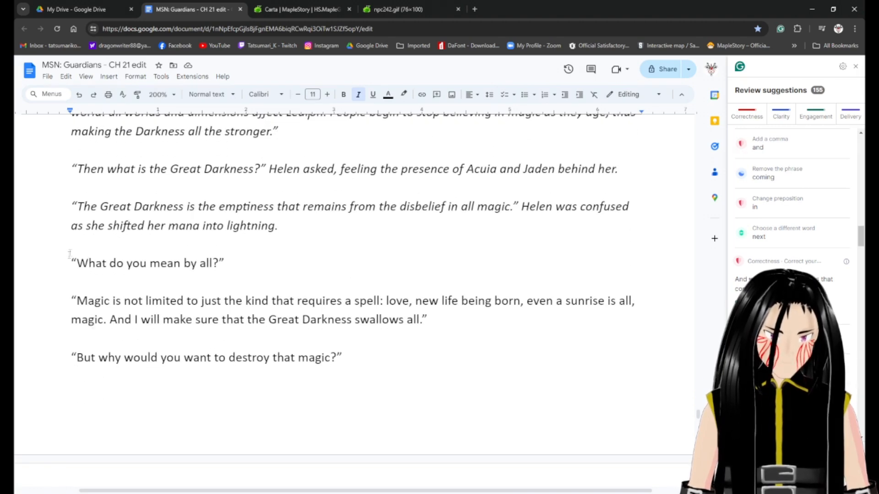
Put single quotation marks around "all" in Helen's question "What do you mean by all?".
{"action": "left_click", "coordinate": [206, 264]}
{"action": "key", "text": "Up"}
{"action": "key", "text": "Down"}
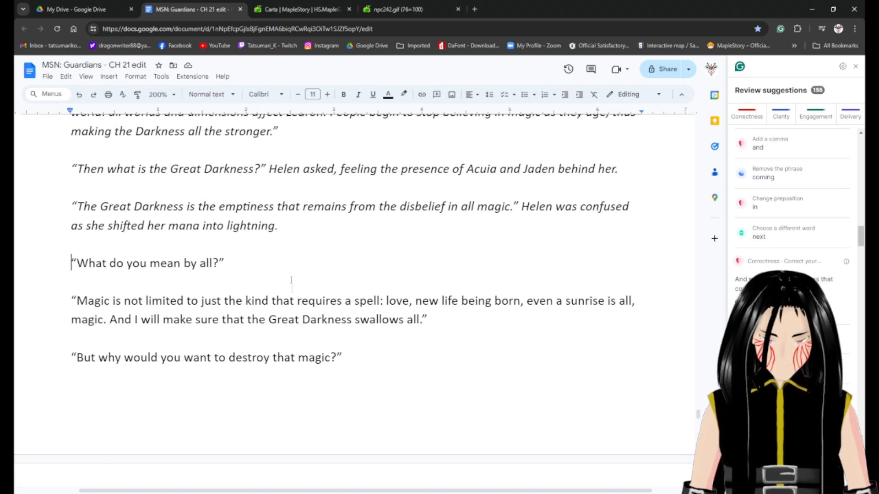
{"action": "left_click", "coordinate": [200, 264]}
{"action": "type", "text": "'"}
{"action": "key", "text": "Right"}
{"action": "key", "text": "Right"}
{"action": "key", "text": "Right"}
{"action": "type", "text": "'"}
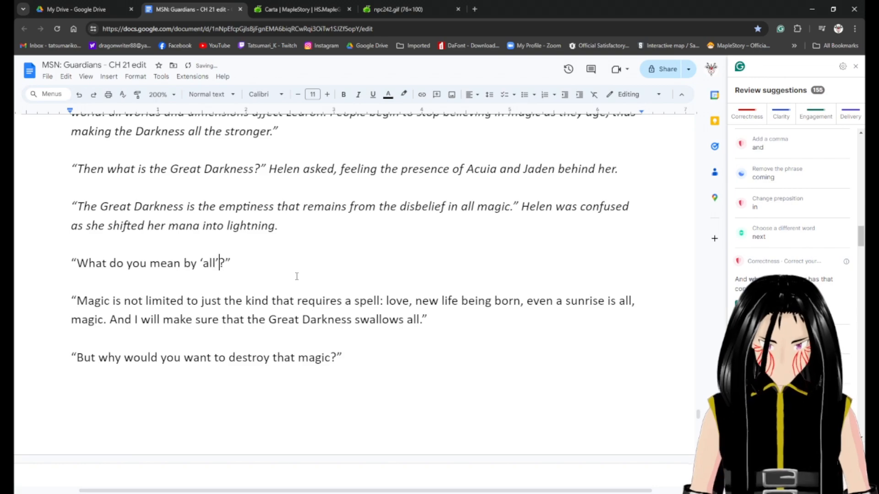
Italicize the text from "What do you mean by 'all'?" through the paragraph ending in "smiling brightly.".
{"action": "left_click", "coordinate": [67, 262]}
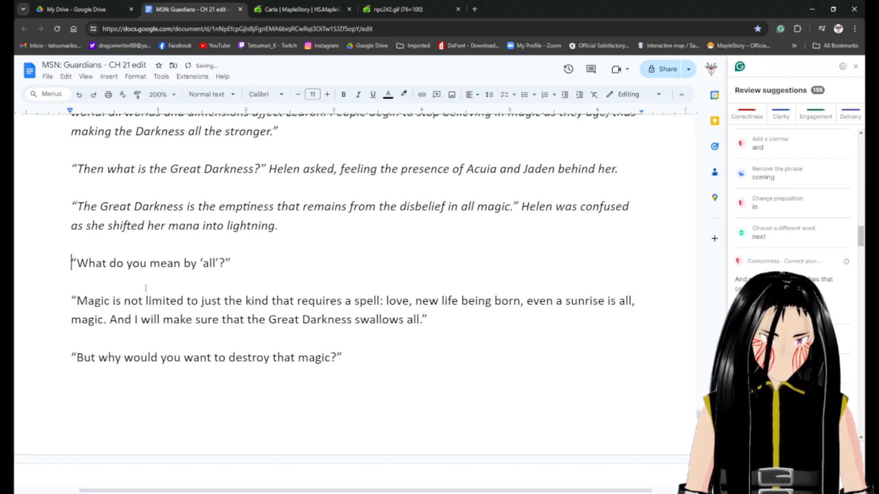
{"action": "scroll", "coordinate": [206, 315], "scroll_direction": "down", "scroll_amount": 10}
{"action": "scroll", "coordinate": [459, 304], "scroll_direction": "down", "scroll_amount": 20}
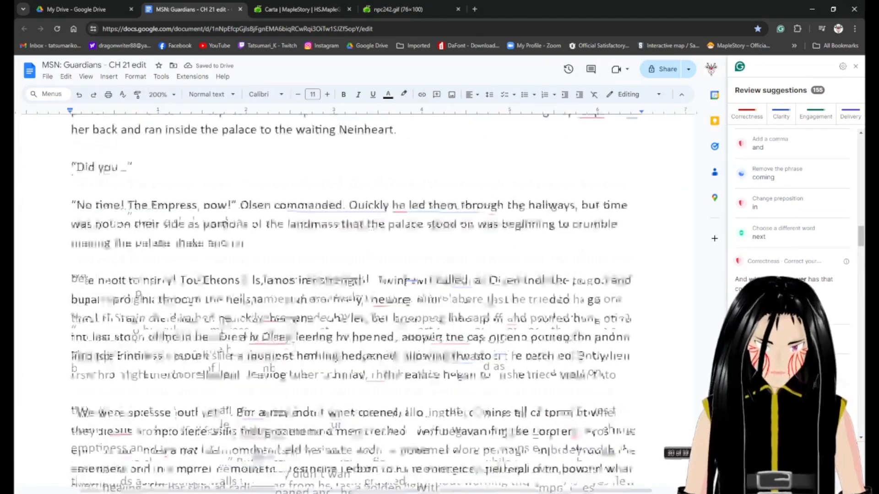
{"action": "left_click", "coordinate": [544, 400], "text": "shift"}
{"action": "key", "text": "ctrl+i"}
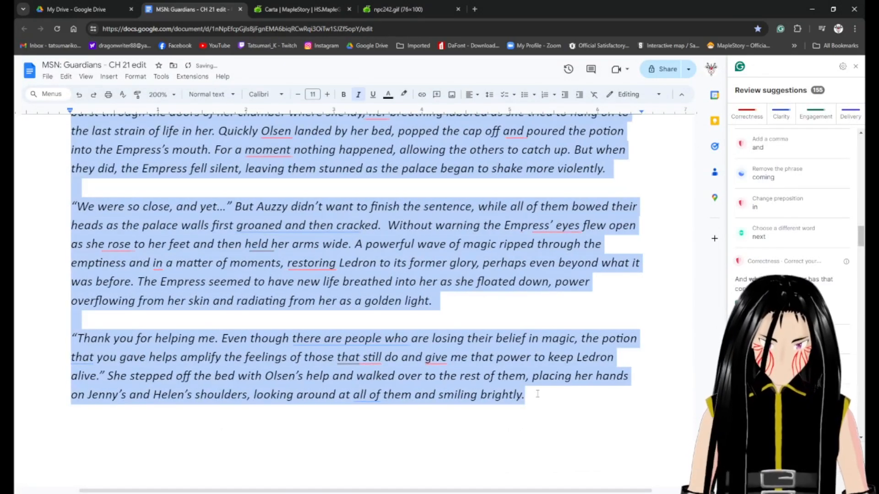
{"action": "key", "text": "Left"}
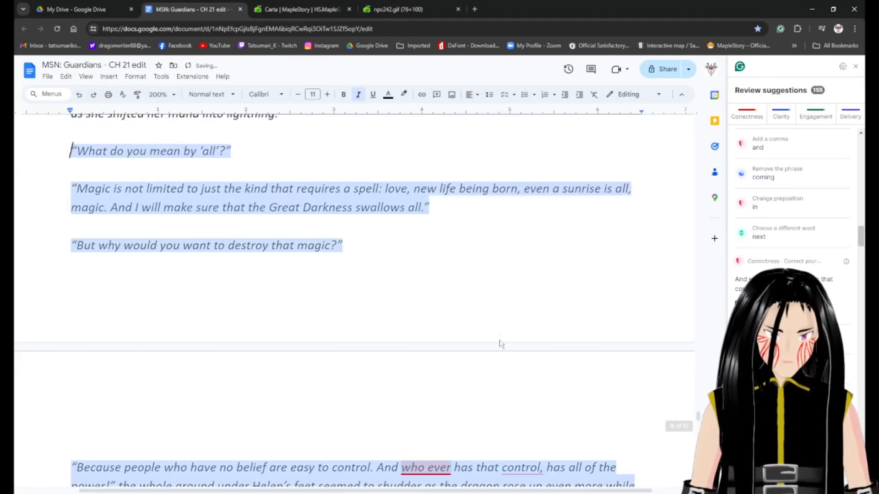
In the dragon's reply about magic, delete "just" before "the kind" and the comma after "a sunrise is all".
{"action": "left_click", "coordinate": [89, 223]}
{"action": "left_click", "coordinate": [86, 213]}
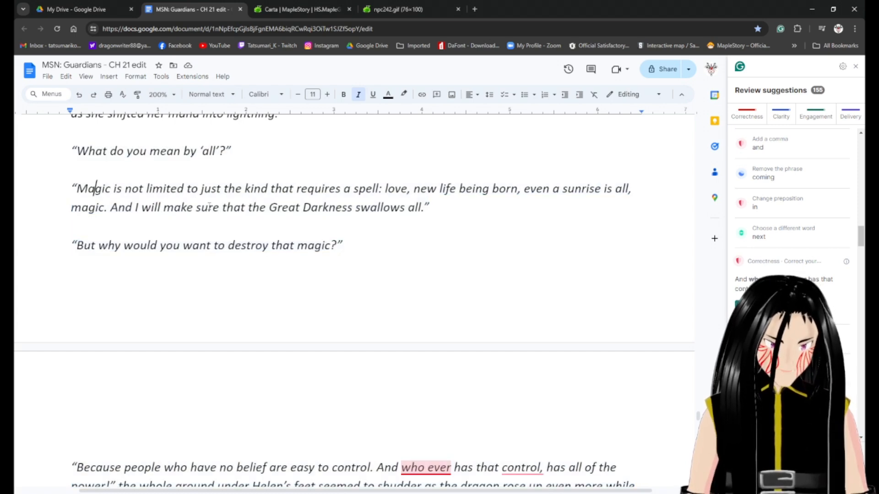
{"action": "left_click_drag", "start_coordinate": [221, 188], "coordinate": [201, 186]}
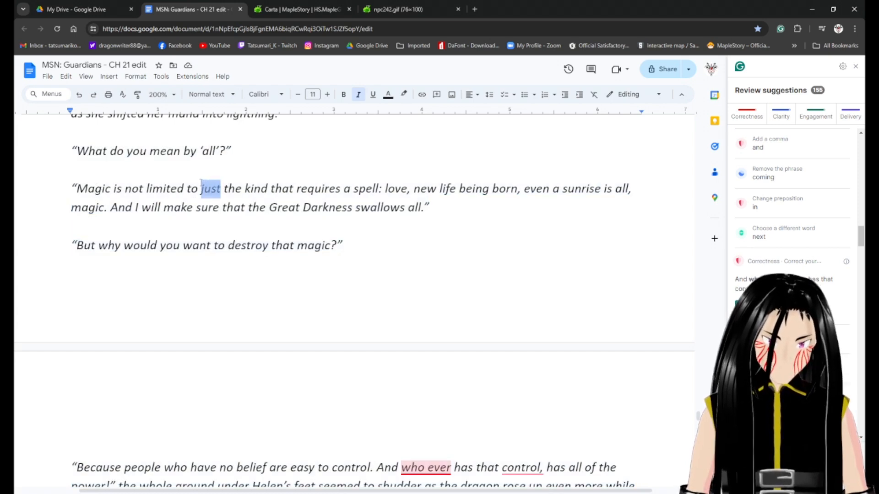
{"action": "key", "text": "BackSpace"}
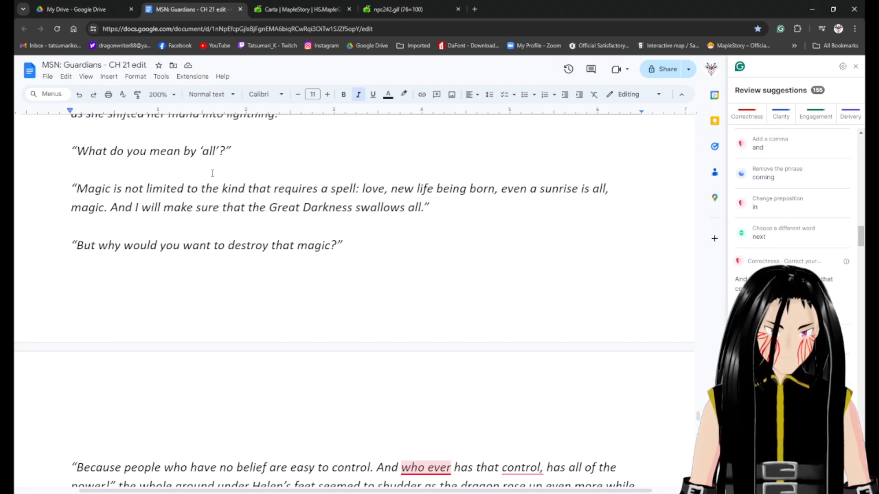
{"action": "left_click", "coordinate": [613, 190]}
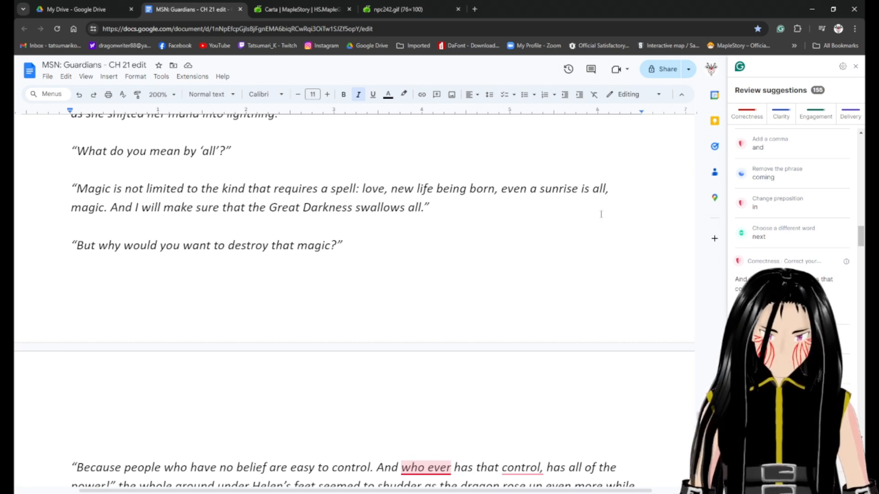
{"action": "key", "text": "BackSpace"}
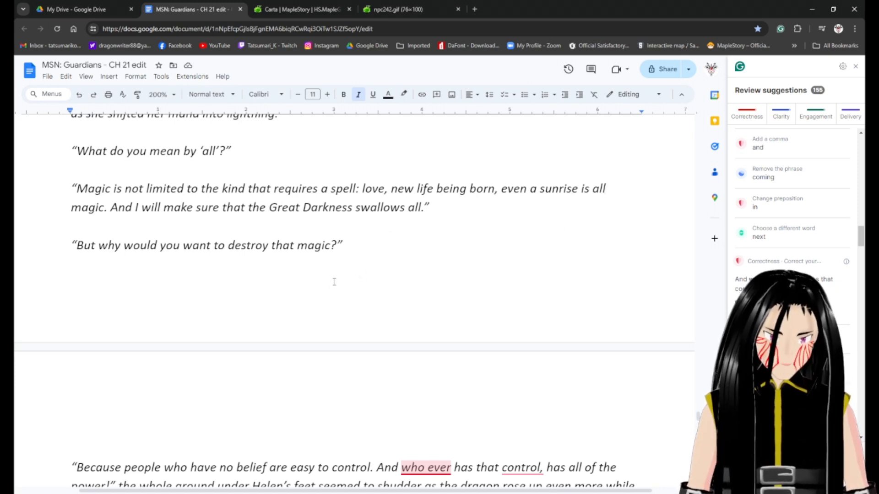
Apply the correction to "whoever" and the rephrase that capitalizes "The" and gives "rose even more, and a black aura".
{"action": "scroll", "coordinate": [243, 267], "scroll_direction": "down", "scroll_amount": 5}
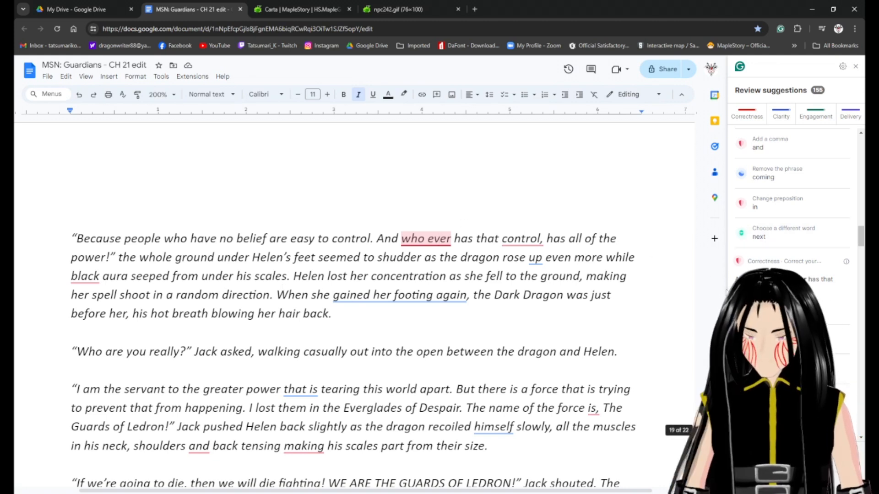
{"action": "left_click", "coordinate": [750, 306]}
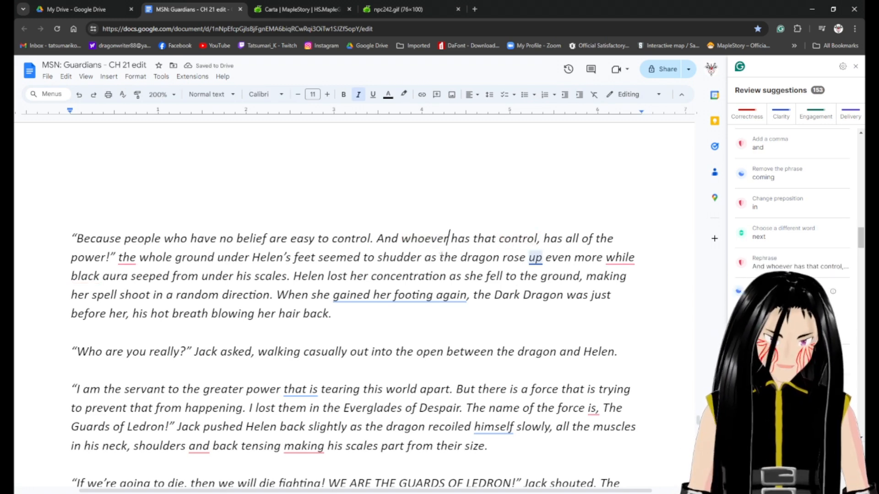
{"action": "left_click", "coordinate": [123, 257]}
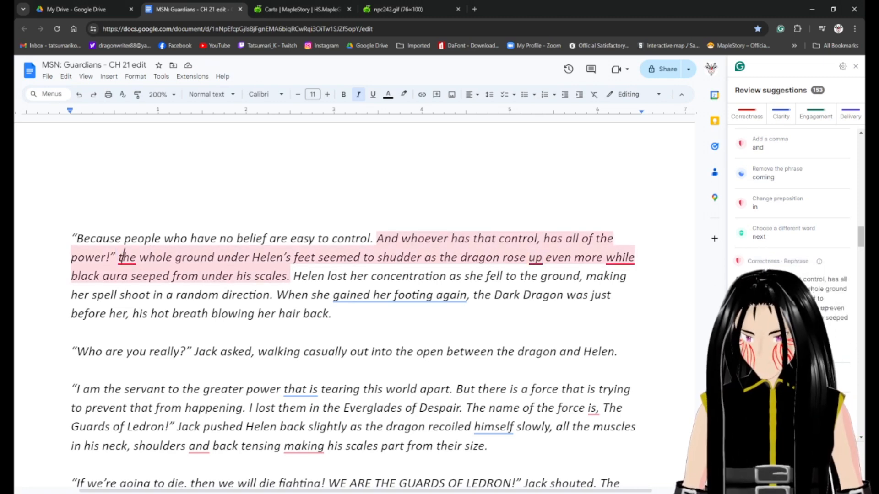
{"action": "left_click", "coordinate": [751, 346]}
Delete "whole" before "ground", and remove the comma after "whoever has that control".
{"action": "double_click", "coordinate": [174, 257]}
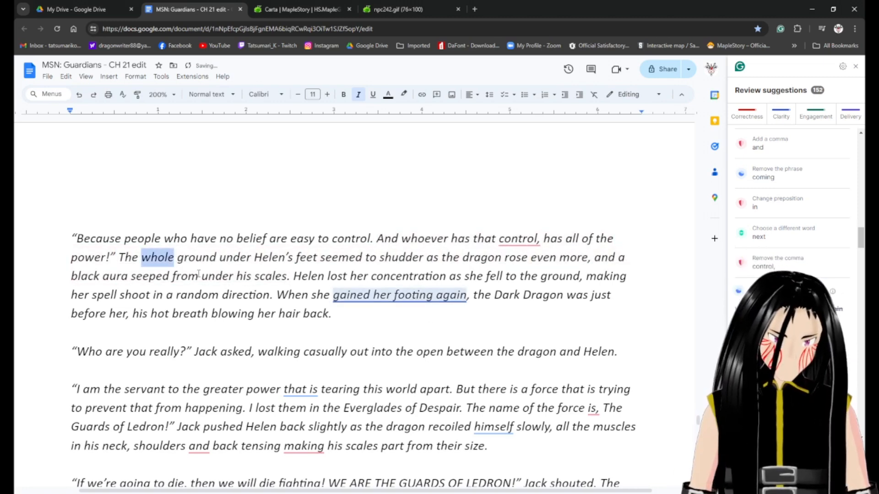
{"action": "key", "text": "BackSpace"}
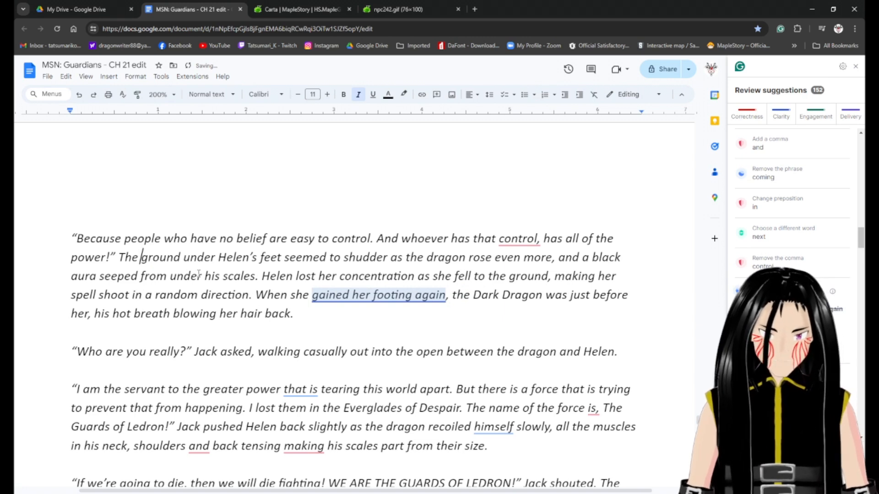
{"action": "left_click", "coordinate": [524, 239]}
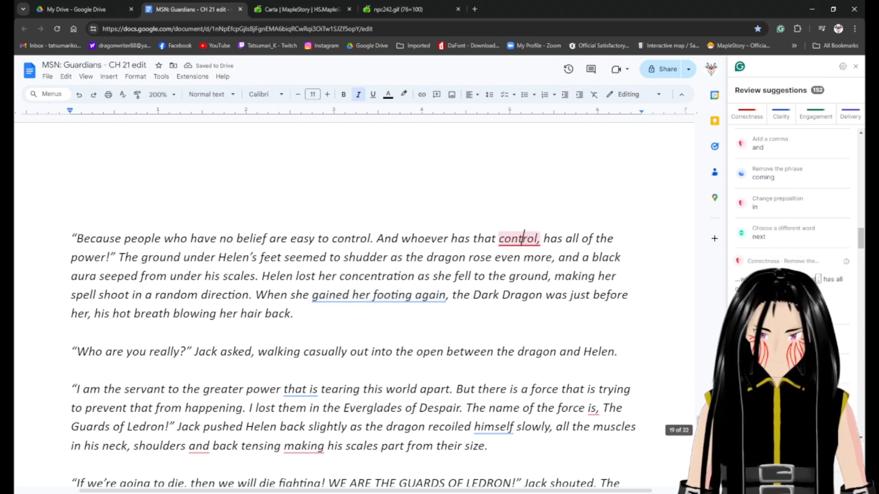
{"action": "key", "text": "BackSpace"}
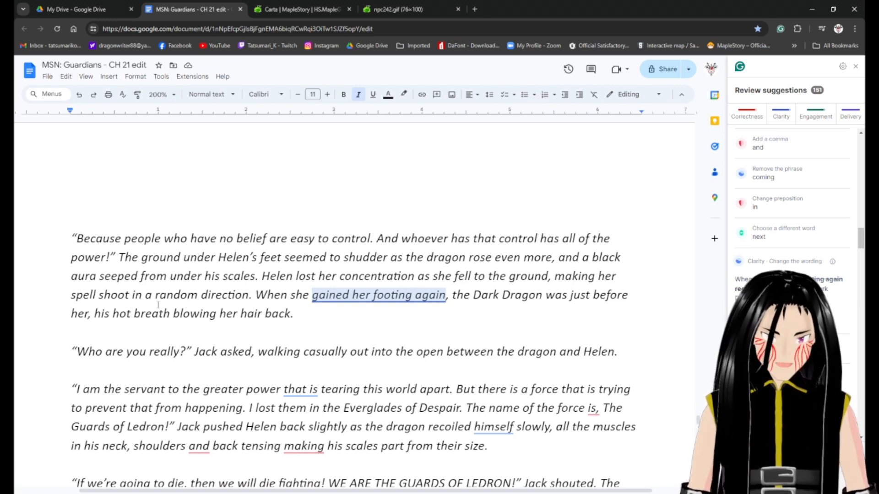
Apply the suggestions changing "gained her footing again" to "regained her footing" and removing "that is" after "the greater power".
{"action": "left_click", "coordinate": [373, 295]}
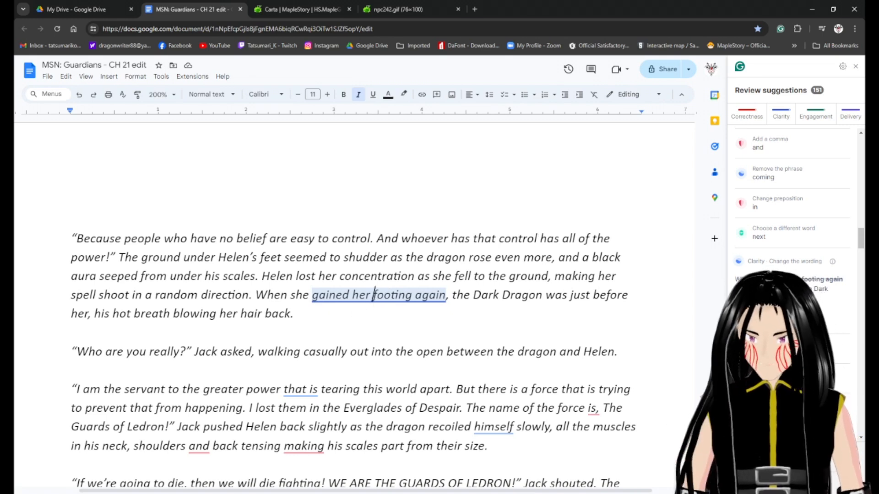
{"action": "left_click", "coordinate": [749, 313]}
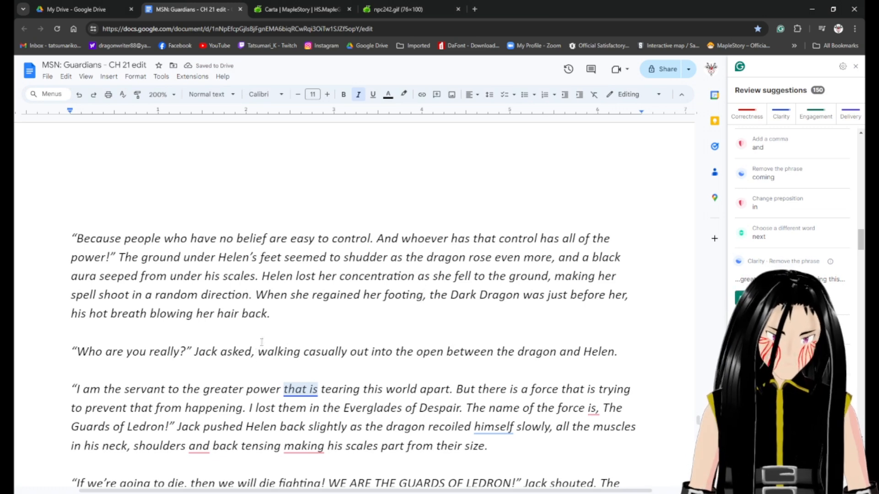
{"action": "scroll", "coordinate": [272, 320], "scroll_direction": "down", "scroll_amount": 2}
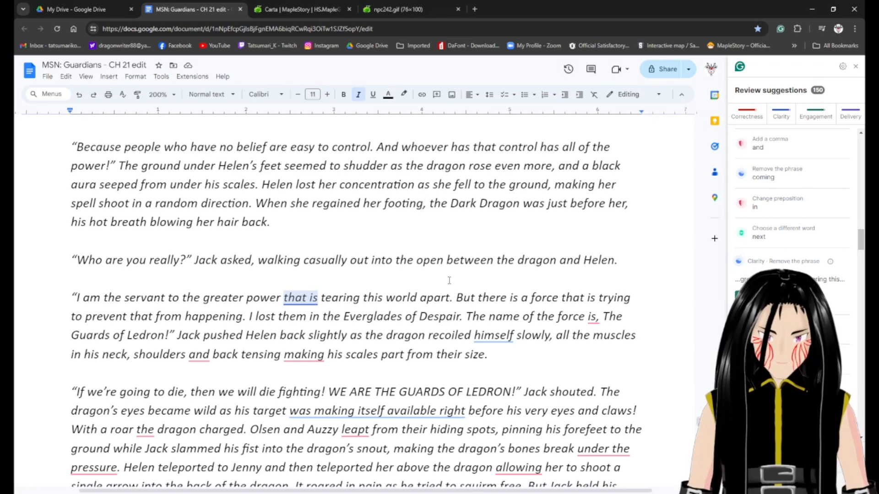
{"action": "scroll", "coordinate": [173, 302], "scroll_direction": "down", "scroll_amount": 1}
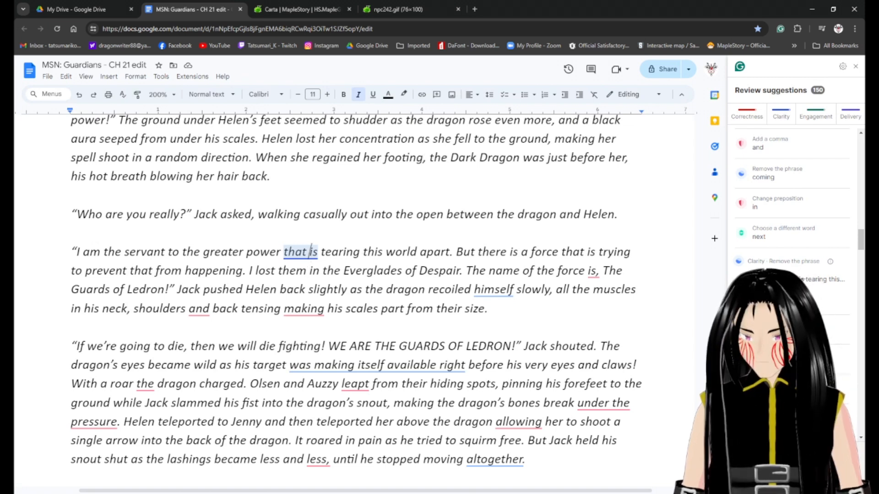
{"action": "left_click", "coordinate": [752, 299]}
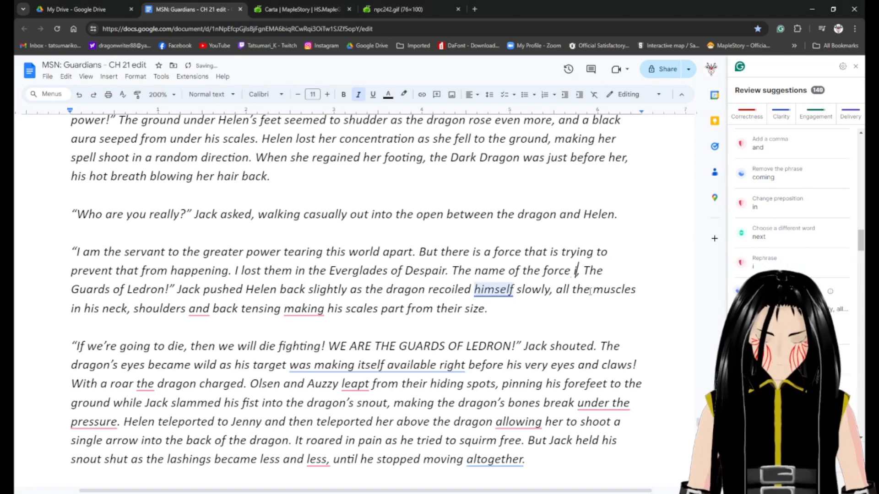
Remove the comma in "the force is, The Guards of Ledron", and apply the suggestion deleting "himself" after "recoiled".
{"action": "key", "text": "BackSpace"}
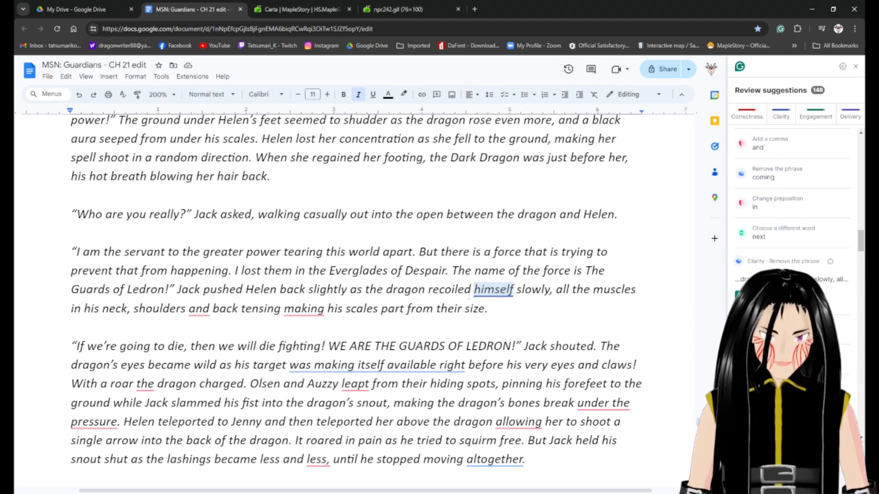
{"action": "left_click", "coordinate": [751, 300]}
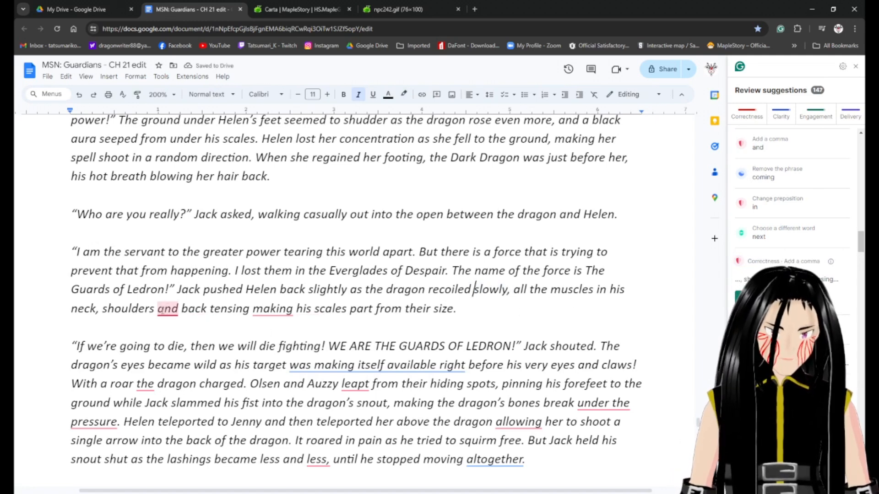
Add commas after "shoulders" and after "tensing" in the sentence describing the dragon's muscles.
{"action": "left_click", "coordinate": [151, 309]}
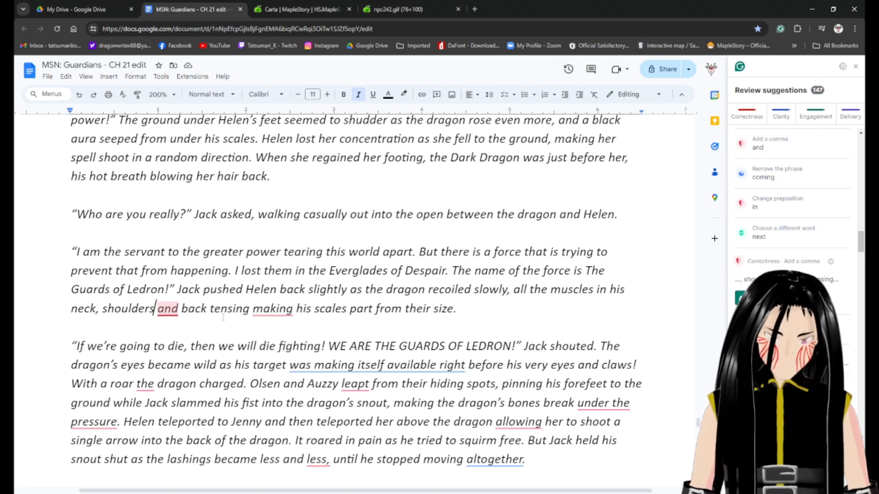
{"action": "type", "text": ","}
{"action": "key", "text": "Right"}
{"action": "key", "text": "Right"}
{"action": "key", "text": "Right"}
{"action": "key", "text": "Right"}
{"action": "key", "text": "Right"}
{"action": "key", "text": "Right"}
{"action": "key", "text": "Right"}
{"action": "key", "text": "Right"}
{"action": "key", "text": "Right"}
{"action": "key", "text": "Right"}
{"action": "key", "text": "Right"}
{"action": "key", "text": "Right"}
{"action": "key", "text": "Right"}
{"action": "key", "text": "Right"}
{"action": "key", "text": "Right"}
{"action": "key", "text": "Right"}
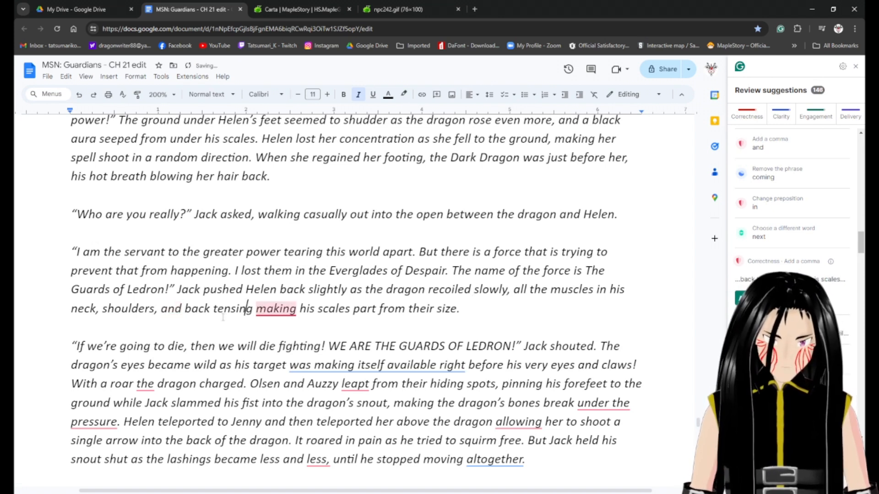
{"action": "key", "text": "Right"}
{"action": "key", "text": "Right"}
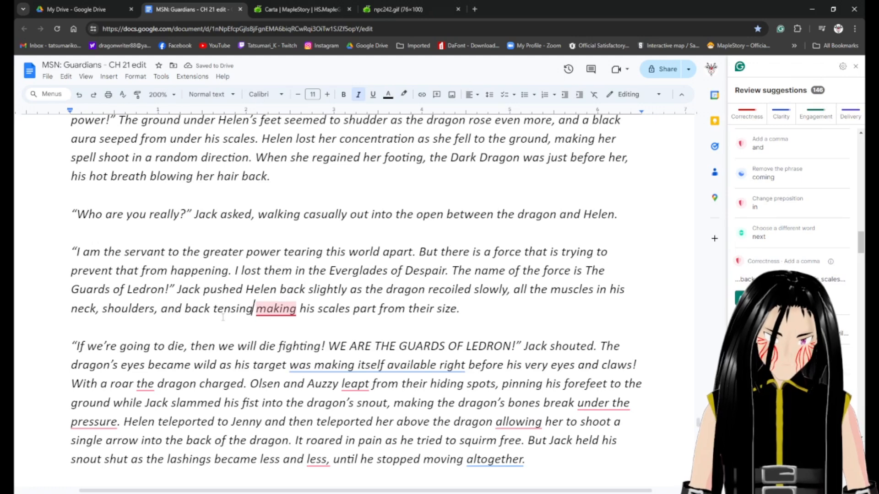
{"action": "type", "text": ","}
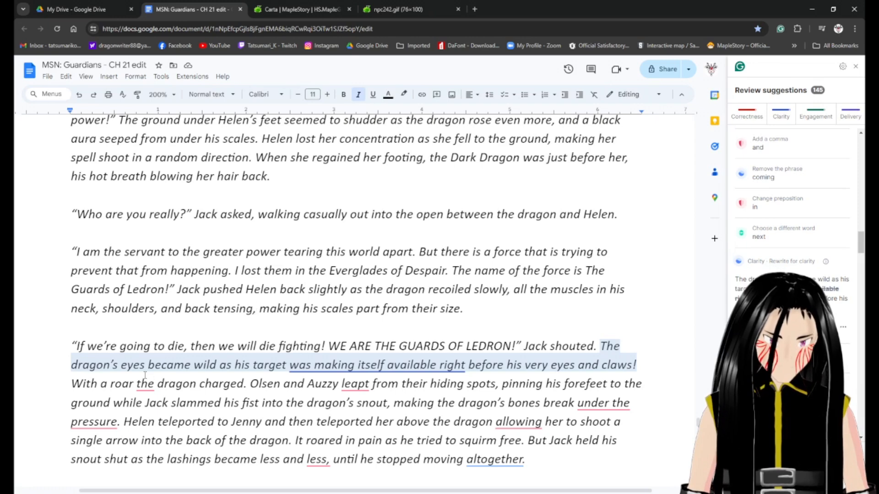
Apply the rewrite to "made itself available before his very eyes", and add the suggested comma after "With a roar".
{"action": "scroll", "coordinate": [263, 368], "scroll_direction": "down", "scroll_amount": 1}
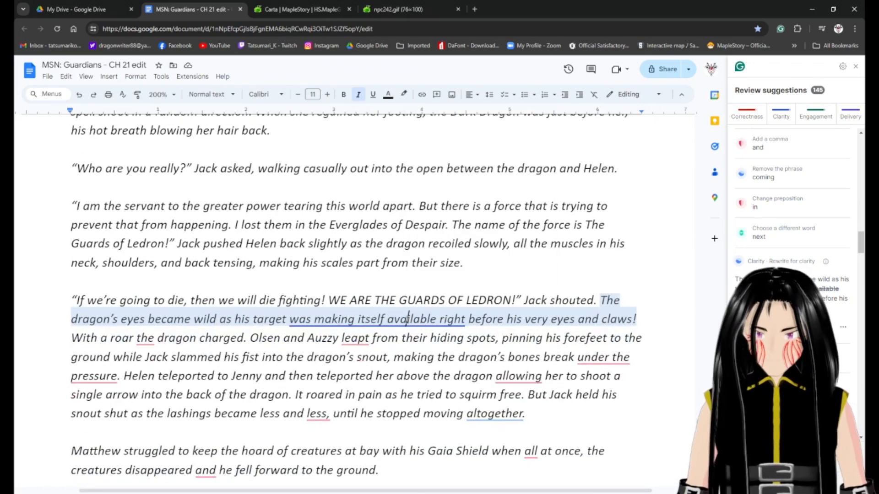
{"action": "left_click", "coordinate": [751, 328]}
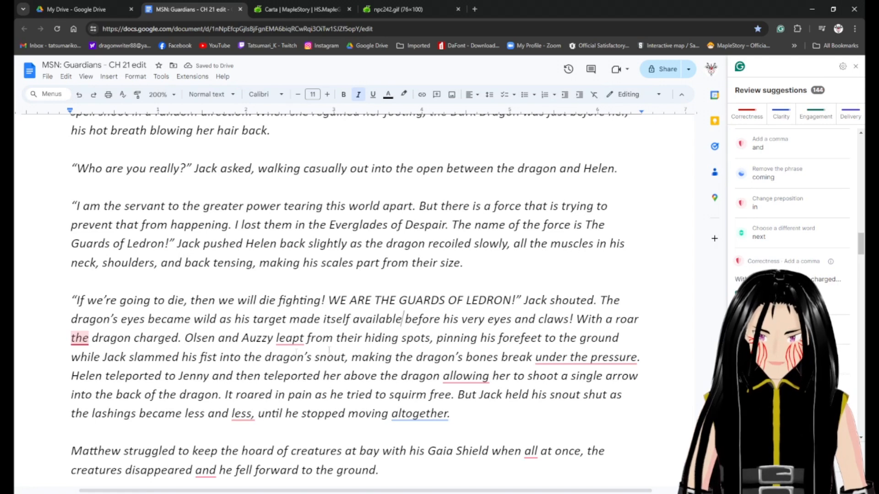
{"action": "left_click", "coordinate": [89, 338]}
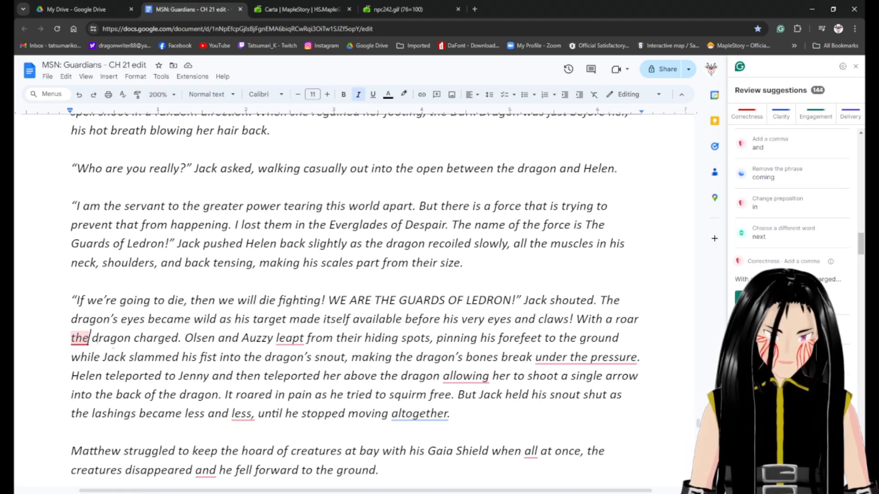
{"action": "left_click", "coordinate": [749, 299]}
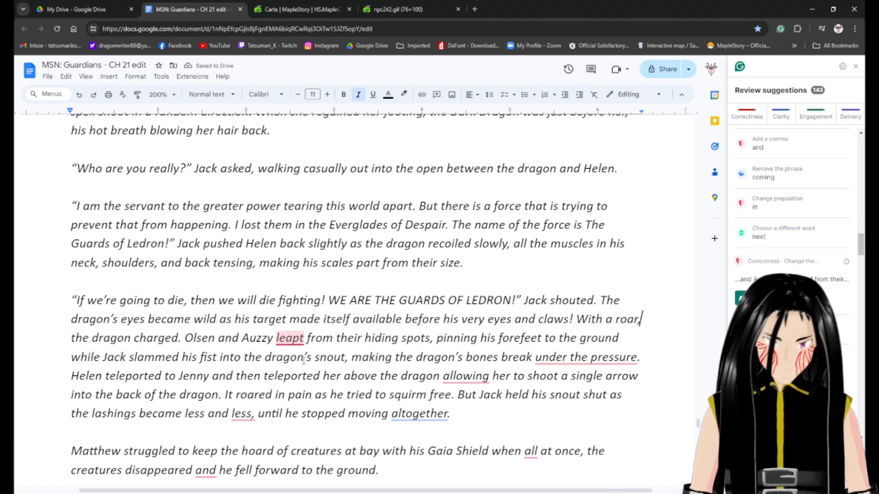
Apply the suggestion changing "leapt" to "leaped" in the sentence about Olsen and Auzzy.
{"action": "left_click", "coordinate": [293, 340]}
{"action": "left_click", "coordinate": [749, 298]}
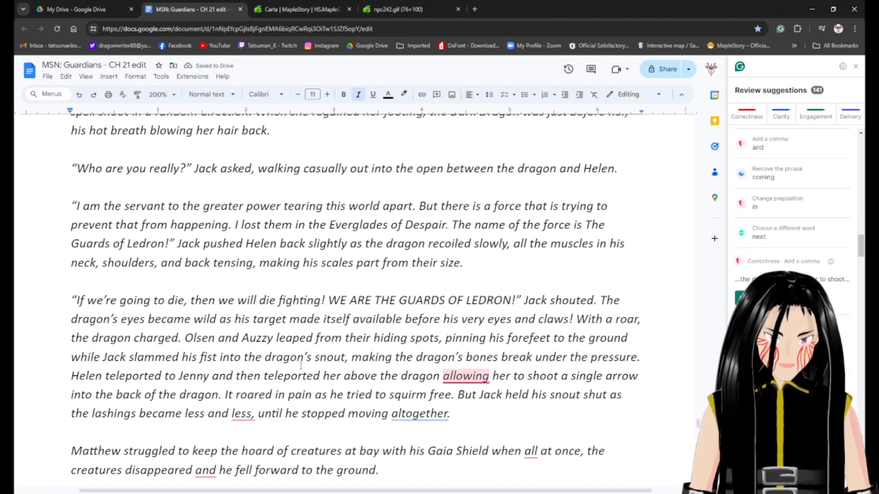
{"action": "left_click", "coordinate": [458, 363]}
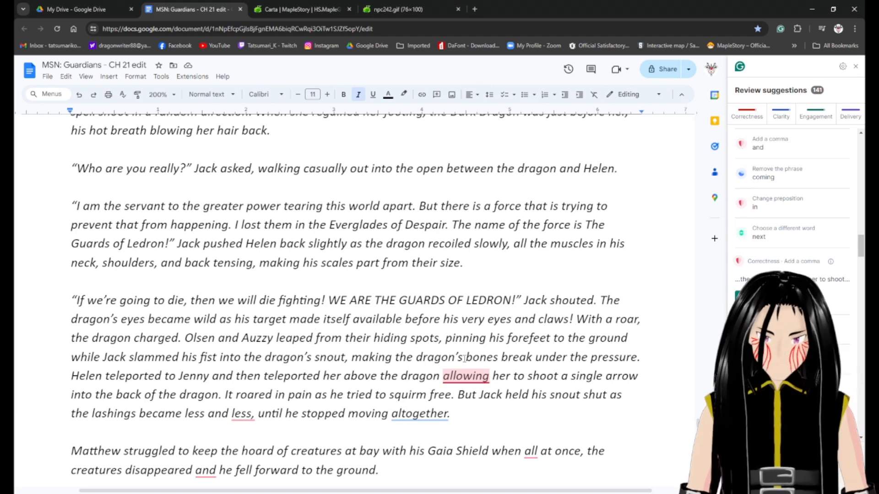
Replace "the dragon's" with "its" before "bones break" in the sentence about Jack slamming his fist into the snout.
{"action": "key", "text": "ctrl+shift+Left"}
{"action": "key", "text": "ctrl+shift+Left"}
{"action": "key", "text": "ctrl+shift+Left"}
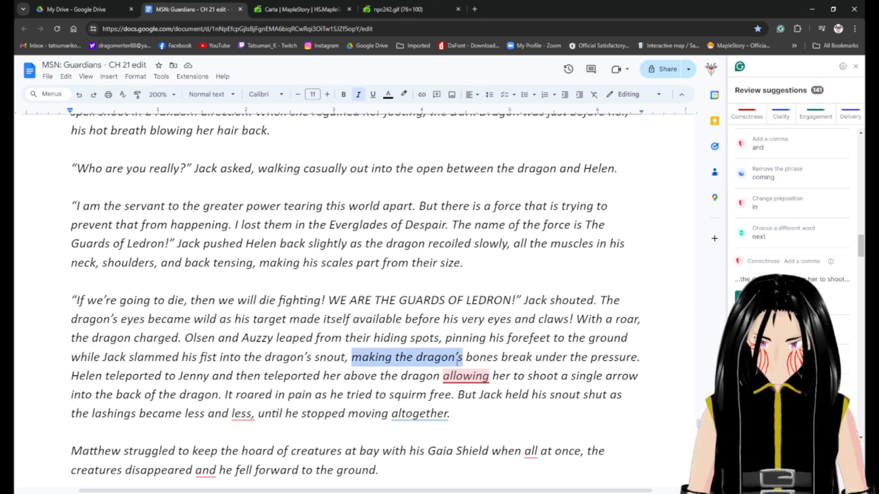
{"action": "key", "text": "ctrl+shift+Right"}
{"action": "key", "text": "BackSpace"}
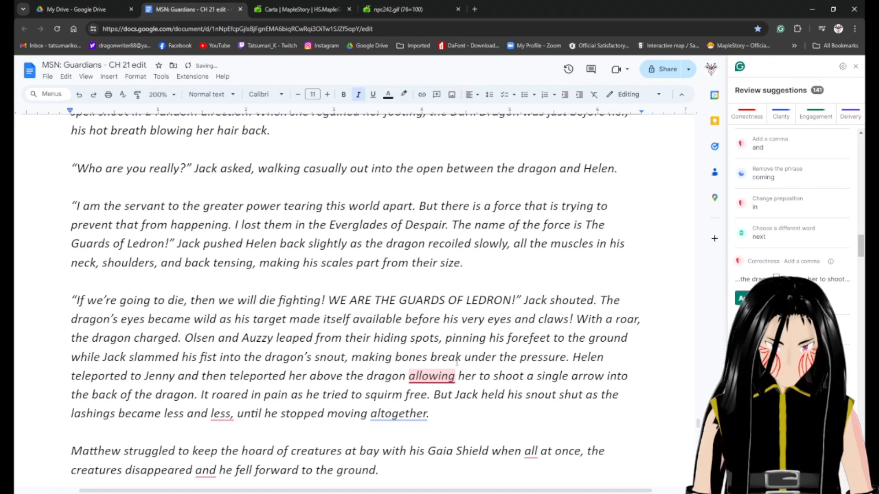
{"action": "type", "text": "its"}
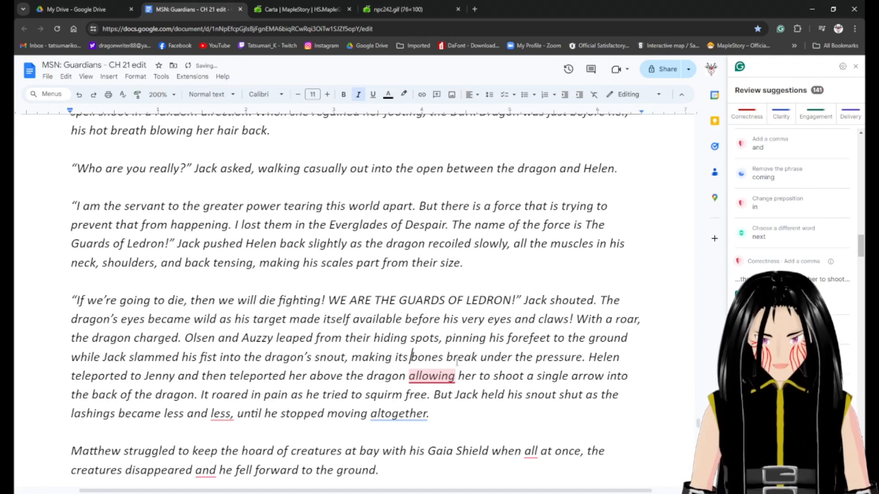
Reword the end of the snout sentence from "break under the pressure" to "break with a sickening crunch".
{"action": "left_click", "coordinate": [543, 357]}
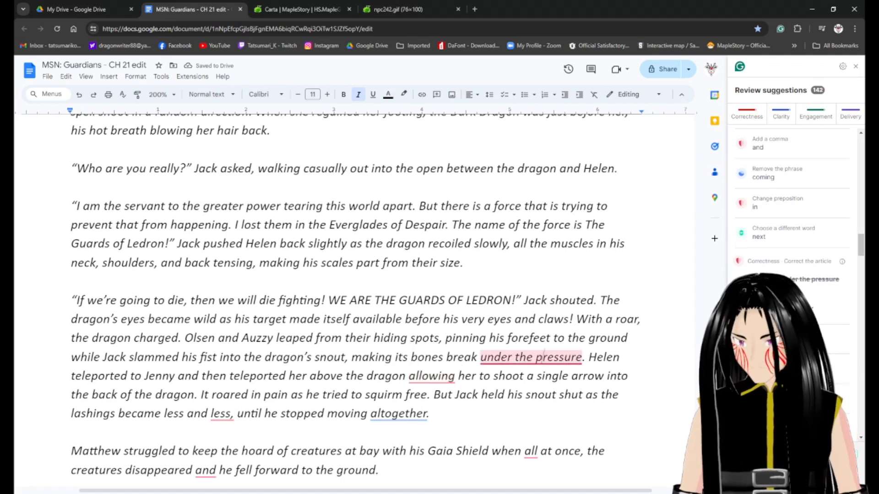
{"action": "left_click", "coordinate": [749, 307]}
{"action": "left_click_drag", "start_coordinate": [562, 360], "coordinate": [447, 361]}
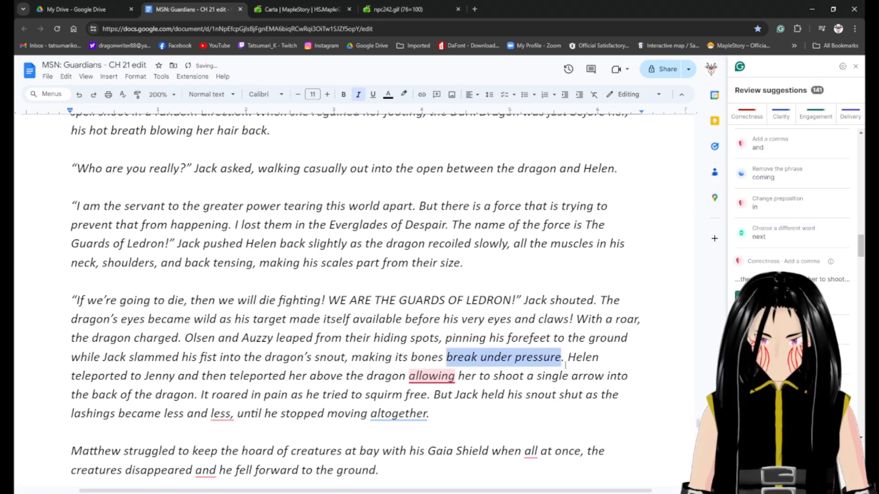
{"action": "type", "text": "break"}
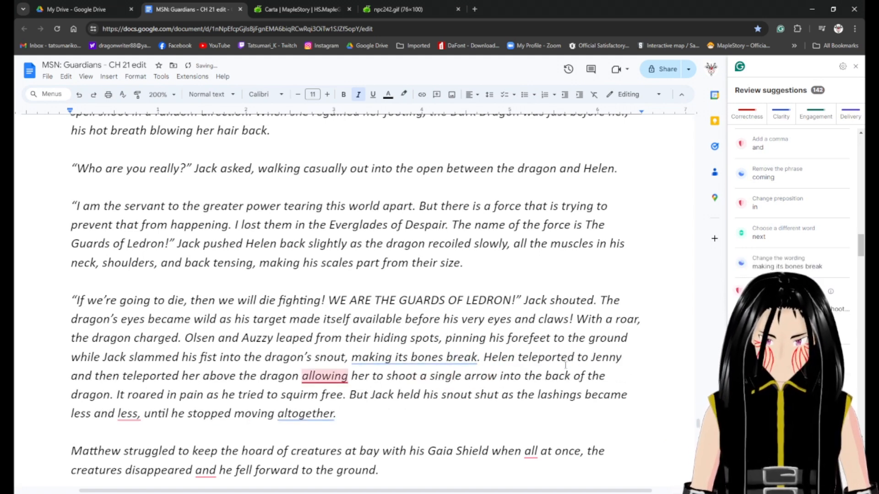
{"action": "type", "text": " with a"}
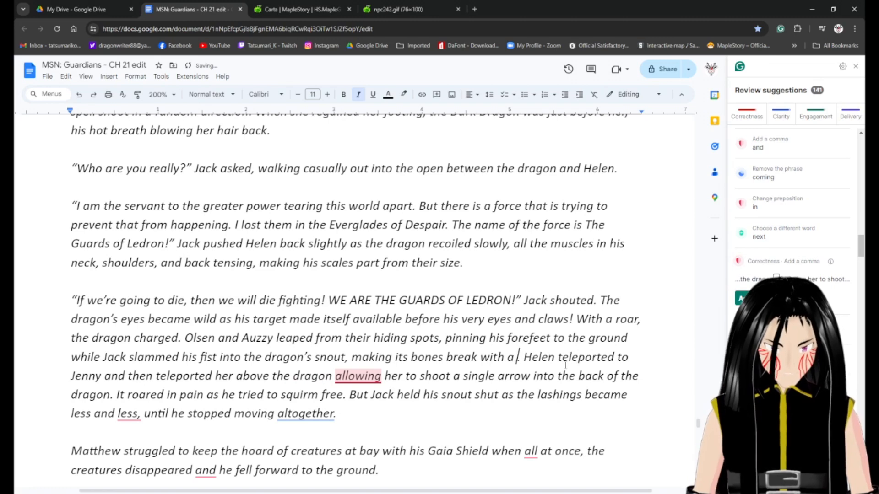
{"action": "type", "text": " sickenin"}
{"action": "type", "text": "g crucn"}
{"action": "type", "text": "sh"}
{"action": "key", "text": "BackSpace"}
{"action": "key", "text": "BackSpace"}
{"action": "type", "text": "h"}
{"action": "key", "text": "BackSpace"}
{"action": "key", "text": "BackSpace"}
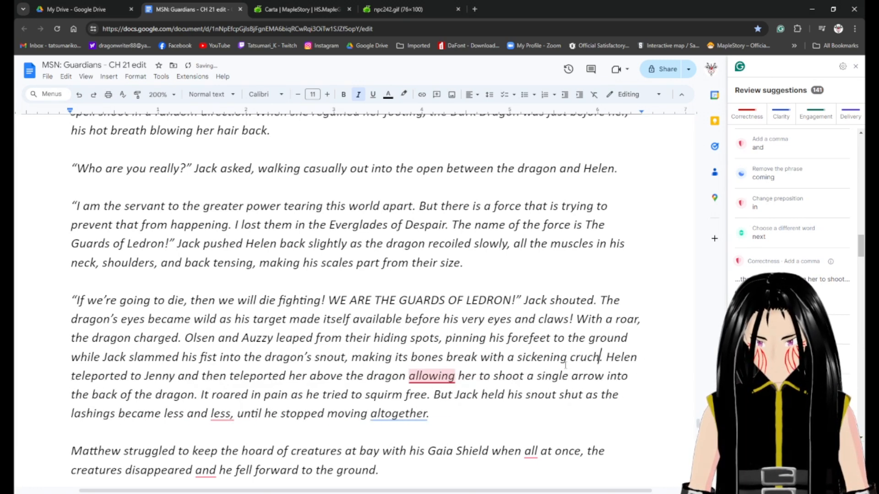
{"action": "key", "text": "Left"}
{"action": "key", "text": "Left"}
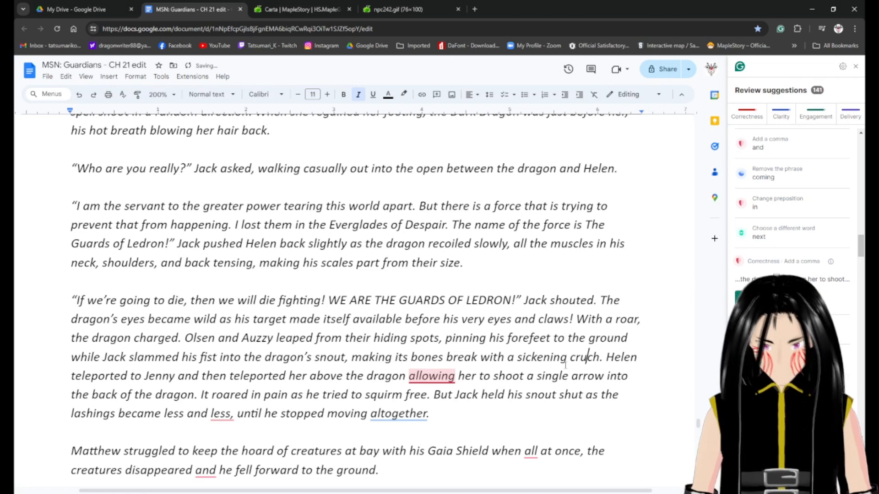
{"action": "type", "text": "n"}
{"action": "key", "text": "Right"}
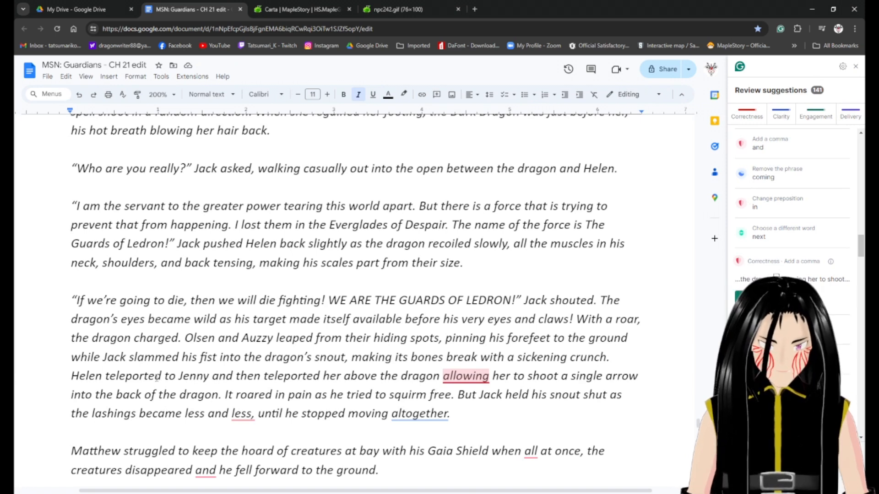
Delete "to" and the extra space after "Helen teleported" so it reads "Helen teleported Jenny".
{"action": "mouse_move", "coordinate": [164, 376]}
{"action": "left_mouse_down"}
{"action": "mouse_move", "coordinate": [320, 376]}
{"action": "mouse_move", "coordinate": [180, 377]}
{"action": "left_mouse_up"}
{"action": "key", "text": "BackSpace"}
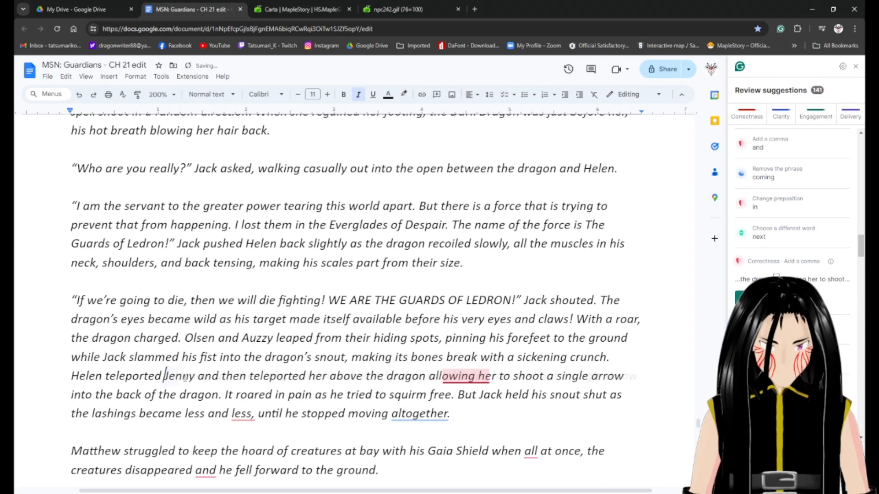
{"action": "key", "text": "Left"}
{"action": "key", "text": "Left"}
{"action": "key", "text": "Left"}
{"action": "key", "text": "Left"}
{"action": "key", "text": "Right"}
{"action": "key", "text": "Right"}
{"action": "key", "text": "Right"}
{"action": "key", "text": "Right"}
{"action": "key", "text": "Right"}
{"action": "key", "text": "Right"}
{"action": "key", "text": "Right"}
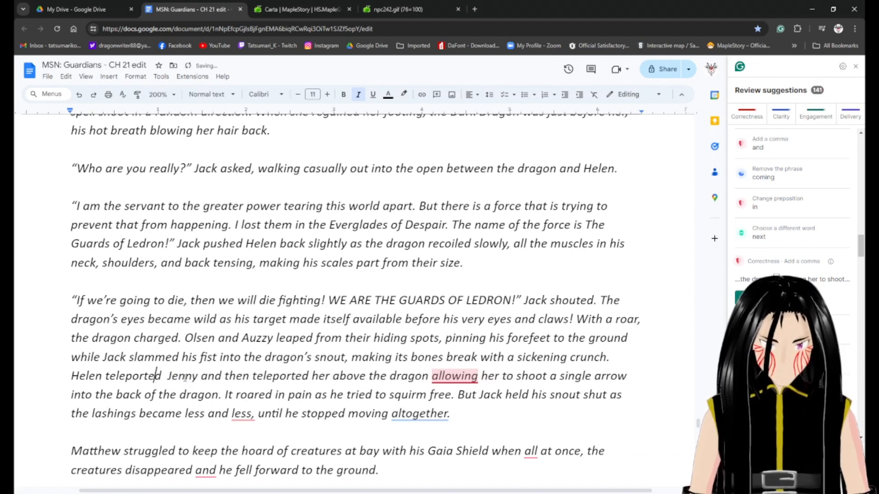
{"action": "key", "text": "Left"}
{"action": "key", "text": "Left"}
{"action": "key", "text": "Left"}
{"action": "key", "text": "BackSpace"}
Delete "and then teleported her" after "Helen teleported Jenny", and add a comma after "above the dragon".
{"action": "key", "text": "Right"}
{"action": "key", "text": "Right"}
{"action": "key", "text": "Right"}
{"action": "key", "text": "Right"}
{"action": "key", "text": "Right"}
{"action": "key", "text": "Right"}
{"action": "key", "text": "Right"}
{"action": "key", "text": "Right"}
{"action": "key", "text": "Right"}
{"action": "key", "text": "Right"}
{"action": "key", "text": "Right"}
{"action": "key", "text": "Right"}
{"action": "key", "text": "Right"}
{"action": "key", "text": "Right"}
{"action": "key", "text": "Right"}
{"action": "key", "text": "Right"}
{"action": "key", "text": "Right"}
{"action": "key", "text": "Left"}
{"action": "key", "text": "Left"}
{"action": "key", "text": "Left"}
{"action": "key", "text": "Left"}
{"action": "key", "text": "Left"}
{"action": "key", "text": "Left"}
{"action": "key", "text": "Left"}
{"action": "key", "text": "Left"}
{"action": "key", "text": "Left"}
{"action": "key", "text": "Left"}
{"action": "key", "text": "Left"}
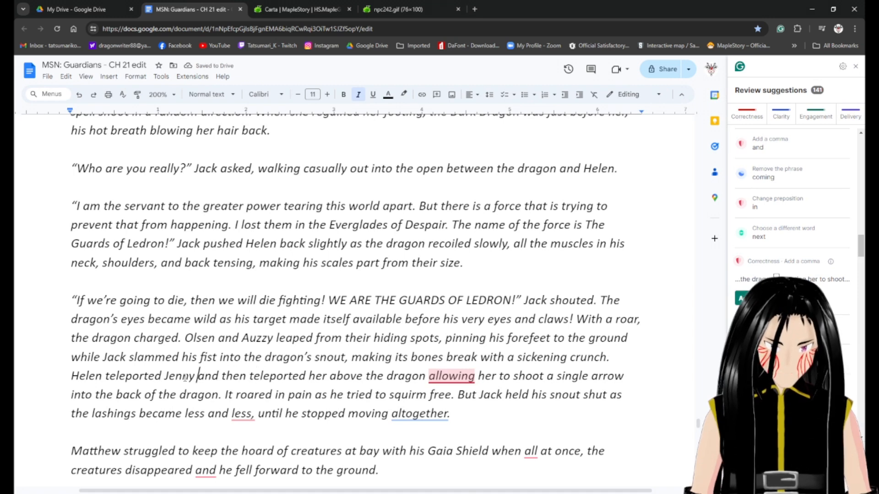
{"action": "key", "text": "ctrl+shift+Right"}
{"action": "key", "text": "ctrl+shift+Right"}
{"action": "key", "text": "ctrl+shift+Right"}
{"action": "key", "text": "ctrl+shift+Right"}
{"action": "key", "text": "BackSpace"}
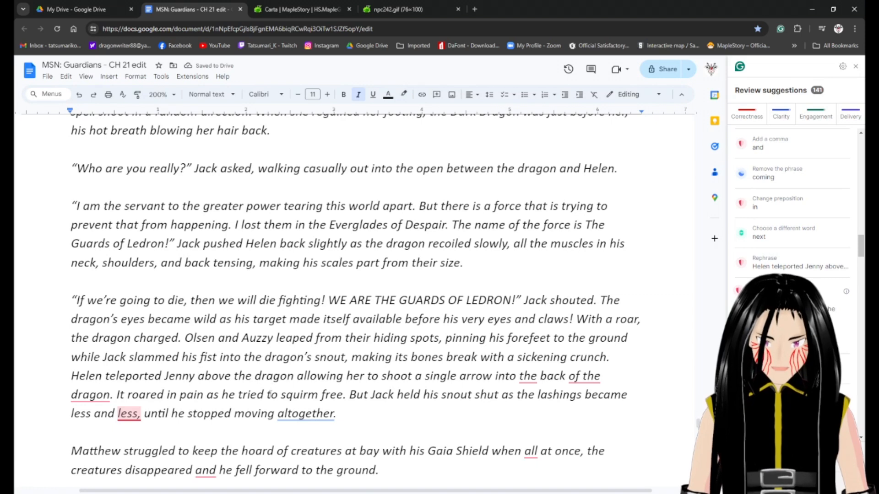
{"action": "left_click", "coordinate": [296, 376]}
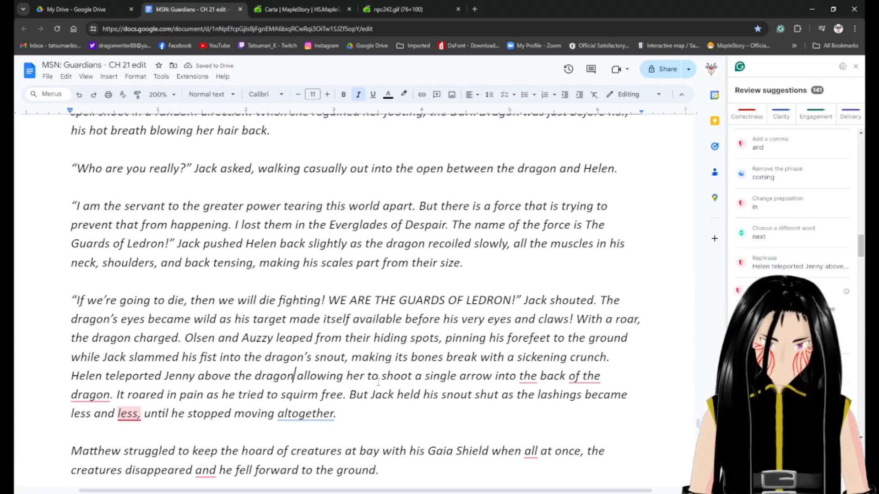
{"action": "type", "text": ","}
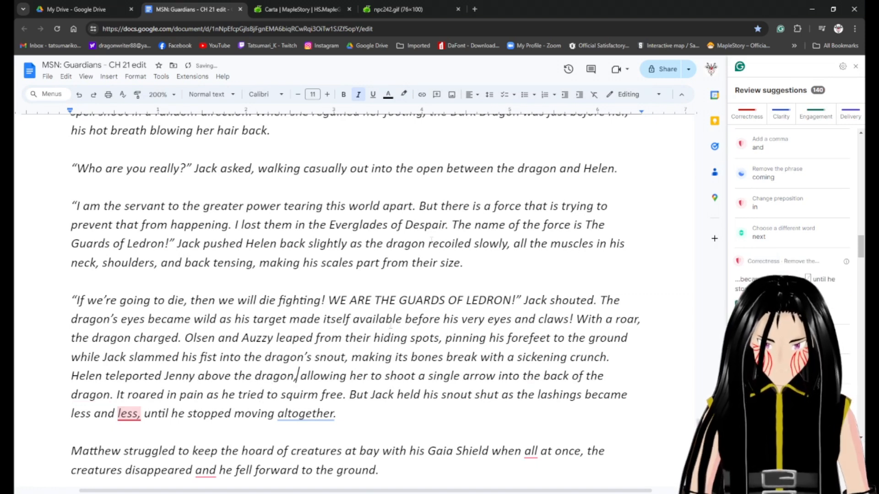
Reword "shoot a single arrow into the back of the dragon" as "shoot an arrow into its back".
{"action": "left_click", "coordinate": [427, 378]}
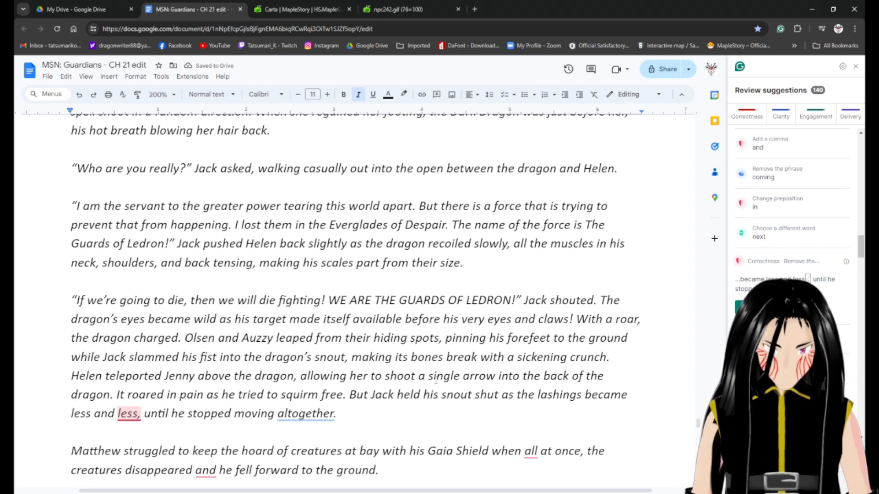
{"action": "type", "text": "n"}
{"action": "double_click", "coordinate": [435, 380]}
{"action": "key", "text": "BackSpace"}
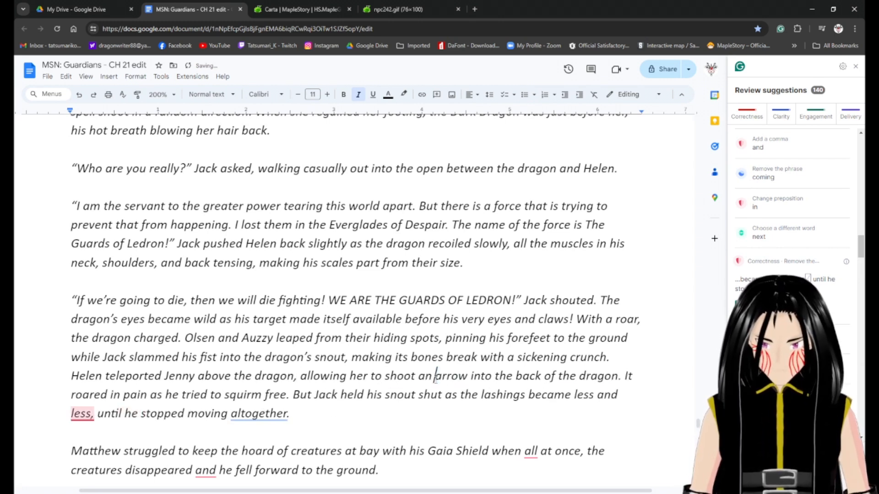
{"action": "left_click_drag", "start_coordinate": [617, 378], "coordinate": [495, 377]}
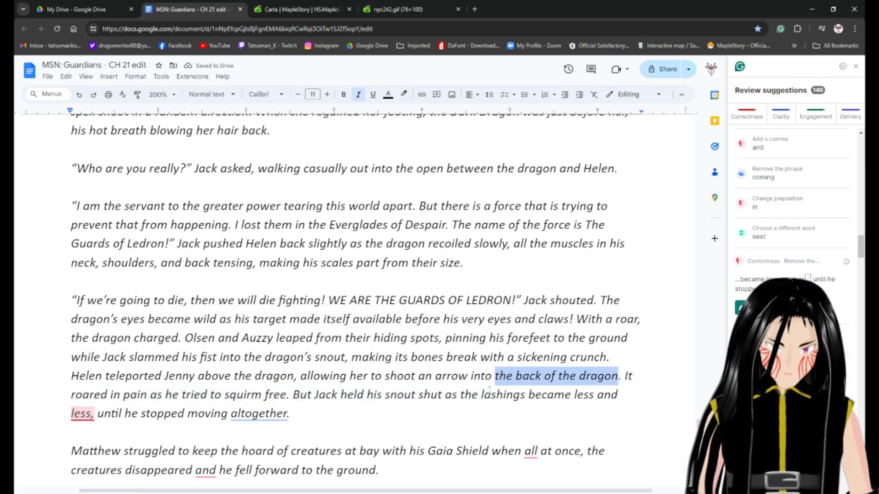
{"action": "type", "text": "its back"}
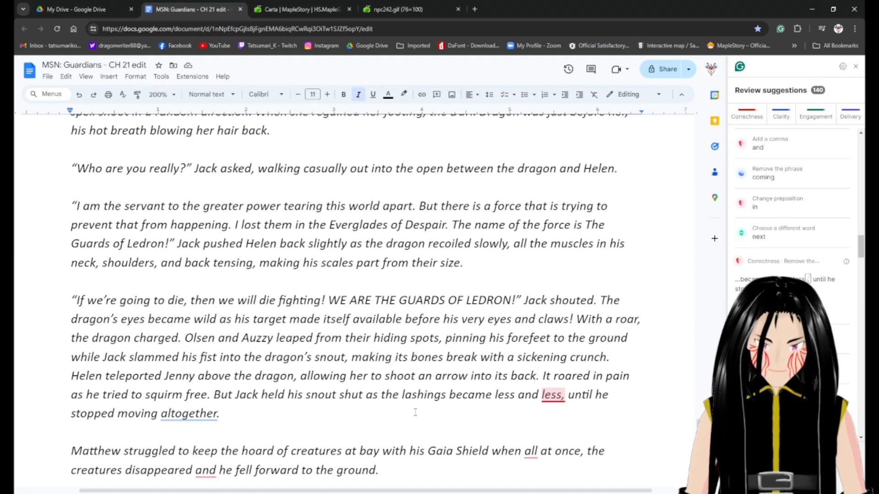
Apply the suggestion removing "altogether" after "stopped moving", and delete the comma after "less and less".
{"action": "left_click", "coordinate": [189, 413]}
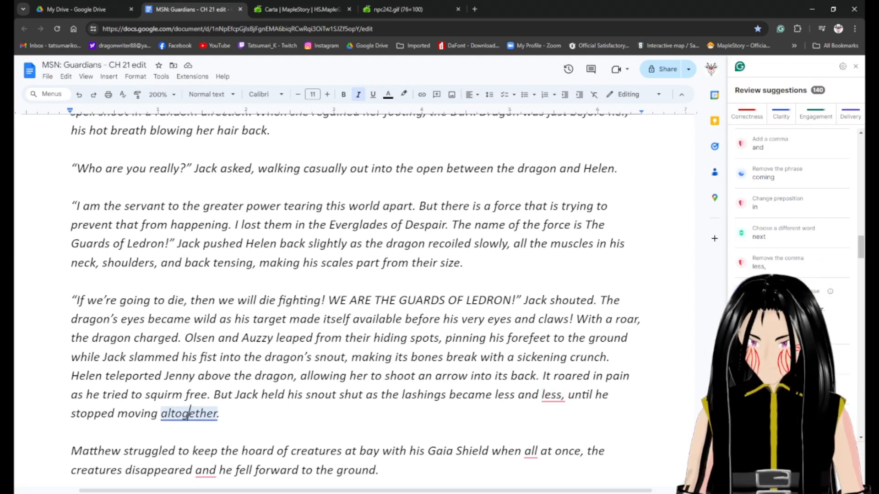
{"action": "left_click", "coordinate": [753, 328]}
{"action": "left_click", "coordinate": [557, 394]}
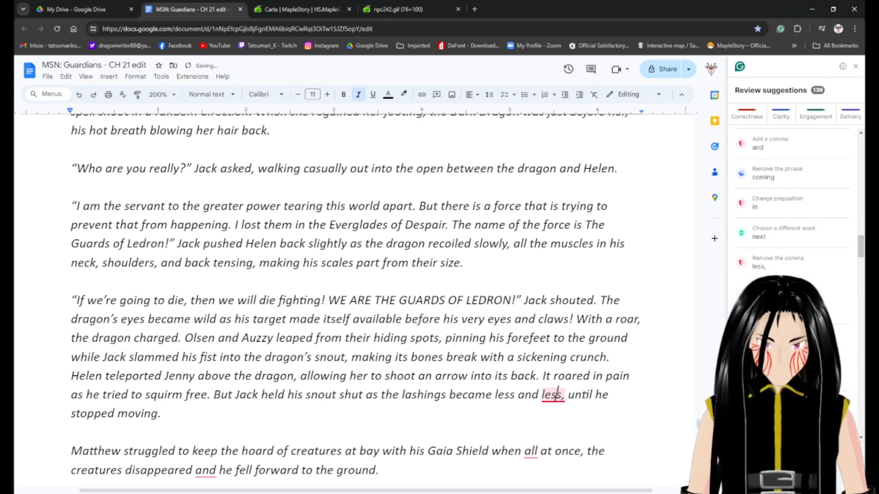
{"action": "key", "text": "Right"}
{"action": "key", "text": "Delete"}
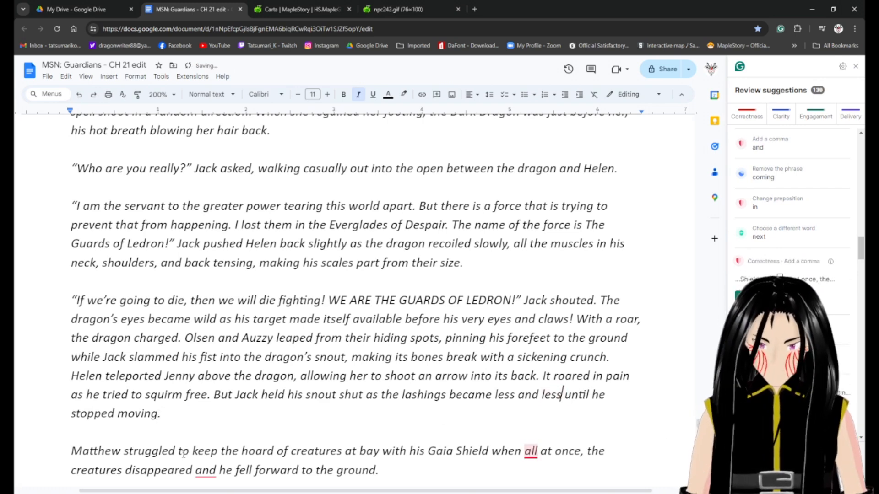
Remove the italics from the three paragraphs running from "Matthew struggled" to "turning her attention back to the book.".
{"action": "scroll", "coordinate": [184, 453], "scroll_direction": "down", "scroll_amount": 2}
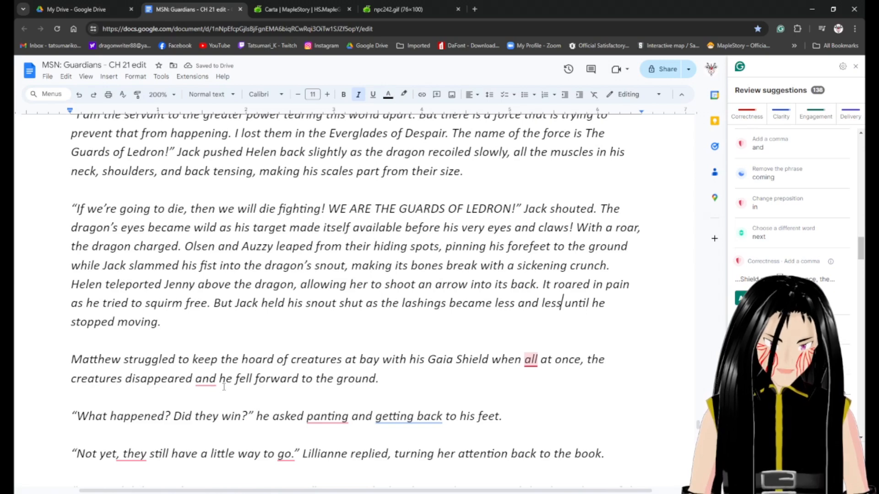
{"action": "scroll", "coordinate": [71, 357], "scroll_direction": "down", "scroll_amount": 7}
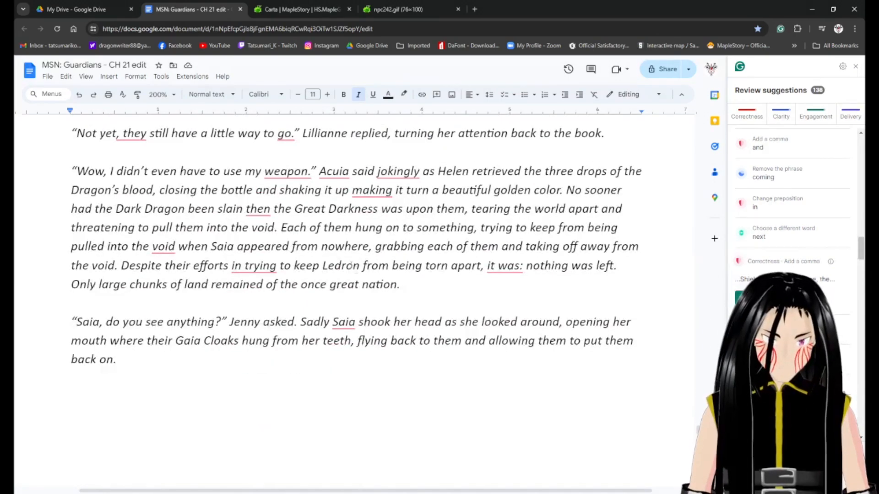
{"action": "scroll", "coordinate": [351, 265], "scroll_direction": "up", "scroll_amount": 1}
{"action": "scroll", "coordinate": [373, 280], "scroll_direction": "up", "scroll_amount": 1}
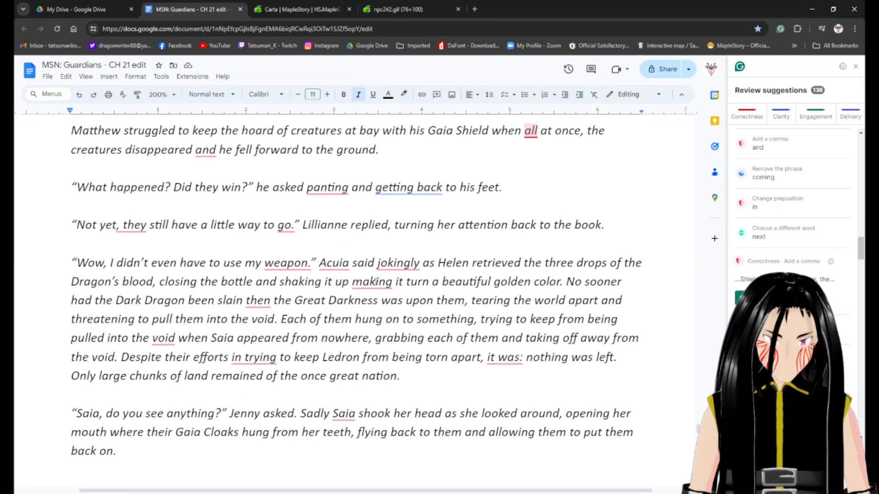
{"action": "scroll", "coordinate": [579, 297], "scroll_direction": "up", "scroll_amount": 1}
{"action": "left_click", "coordinate": [618, 273], "text": "shift"}
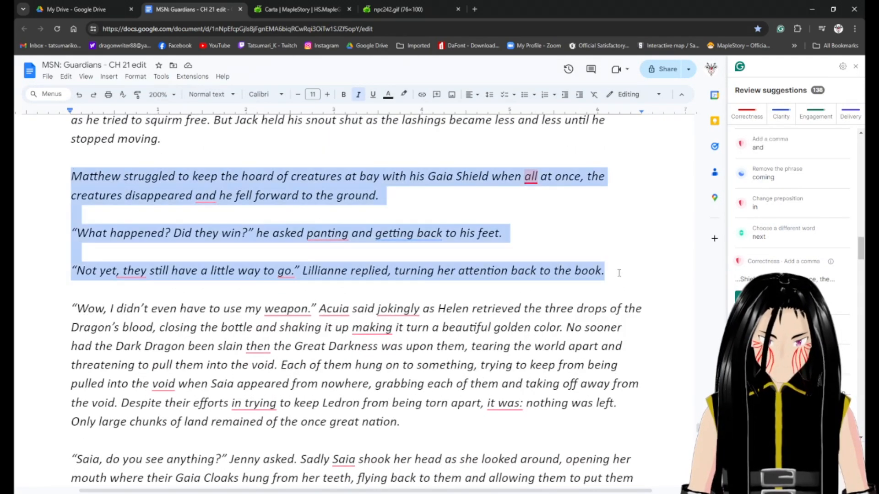
{"action": "key", "text": "ctrl+i"}
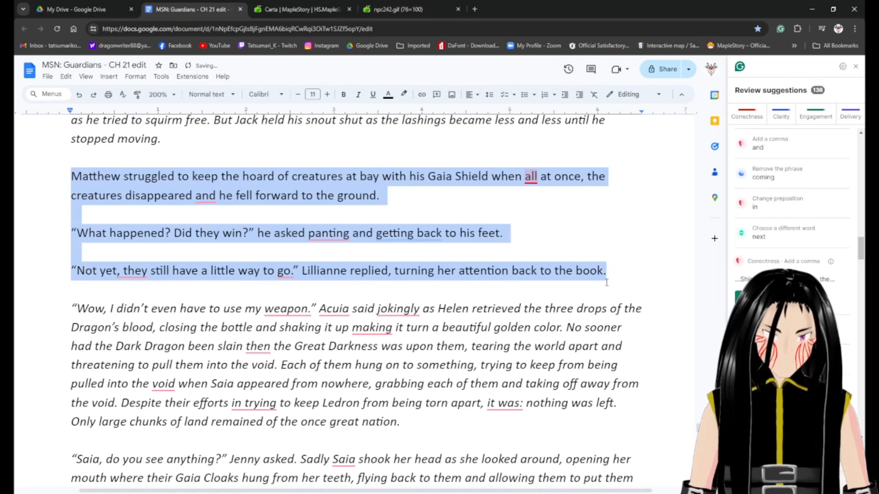
{"action": "left_click", "coordinate": [321, 254]}
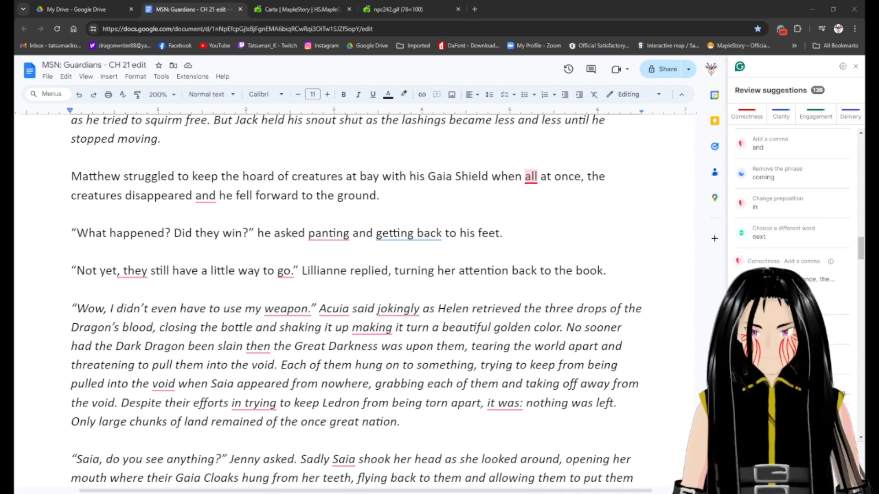
{"action": "left_click_drag", "start_coordinate": [211, 271], "coordinate": [72, 303]}
{"action": "left_click", "coordinate": [420, 328]}
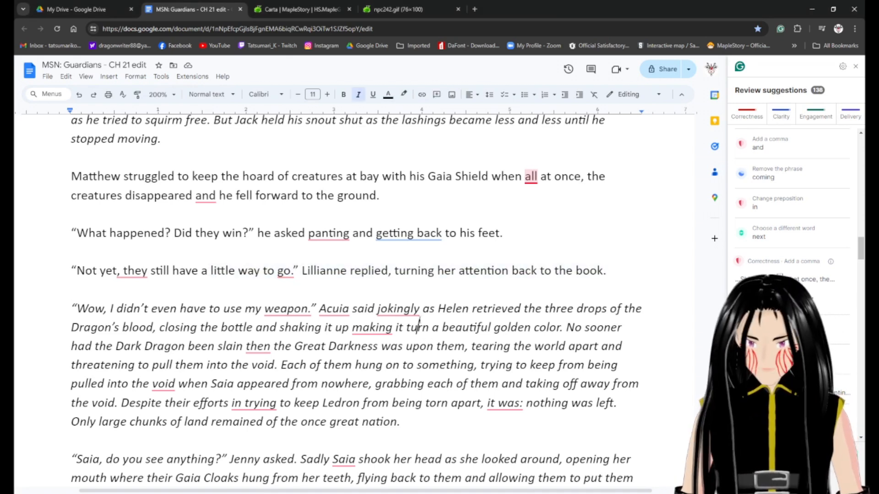
{"action": "left_click", "coordinate": [399, 207]}
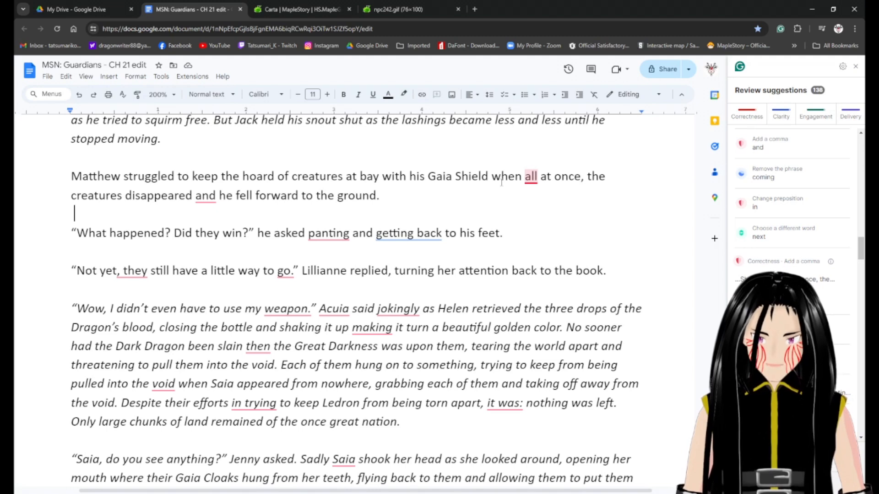
Add commas after "when" and after "disappeared" in the sentence about Matthew's Gaia Shield.
{"action": "left_click", "coordinate": [532, 177]}
{"action": "key", "text": "Left"}
{"action": "key", "text": "Left"}
{"action": "type", "text": ","}
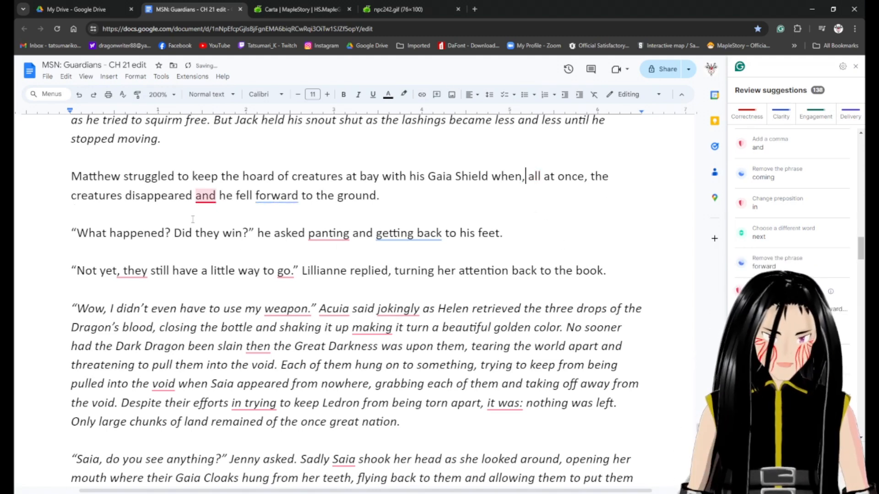
{"action": "left_click", "coordinate": [193, 196]}
{"action": "type", "text": ","}
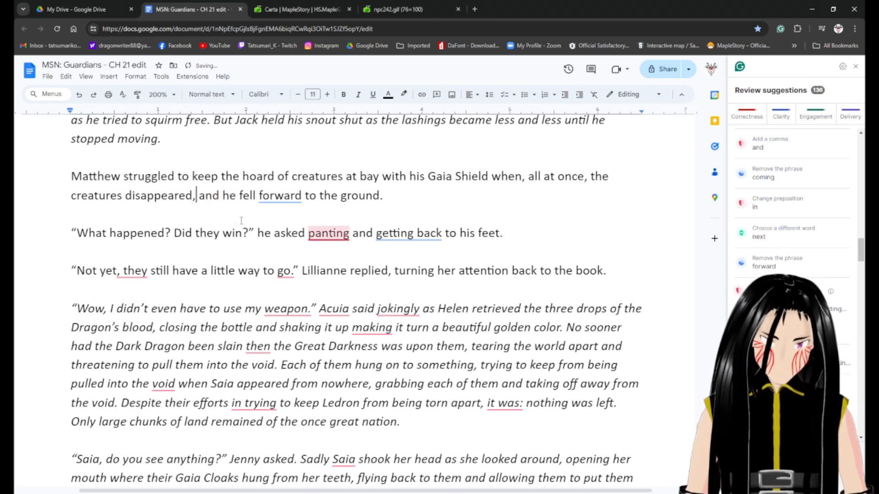
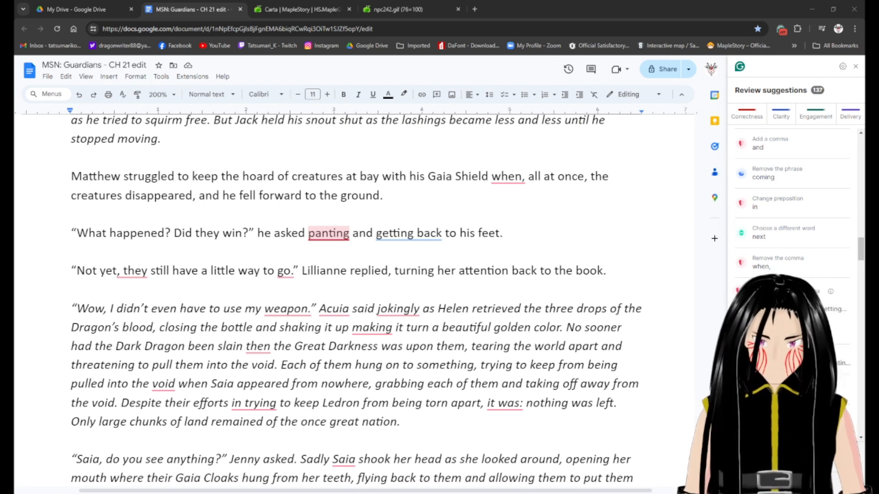
Reword "he asked panting and getting back to his feet" as "he panted, getting back to his feet".
{"action": "left_click", "coordinate": [324, 232]}
{"action": "left_click", "coordinate": [350, 233]}
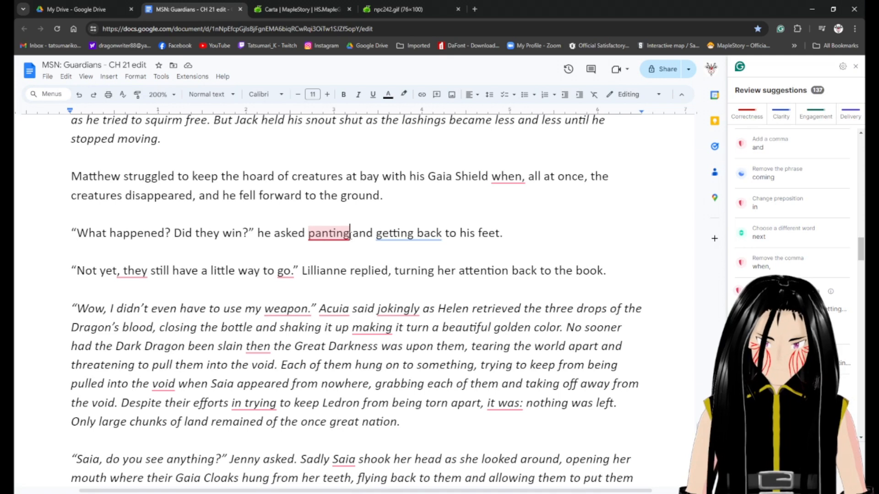
{"action": "key", "text": "ctrl+shift+Left"}
{"action": "key", "text": "ctrl+shift+Left"}
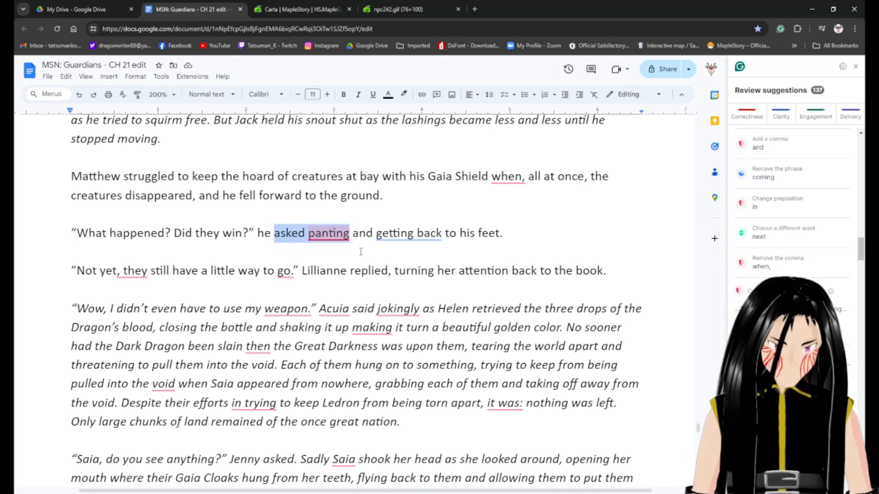
{"action": "type", "text": "panted,"}
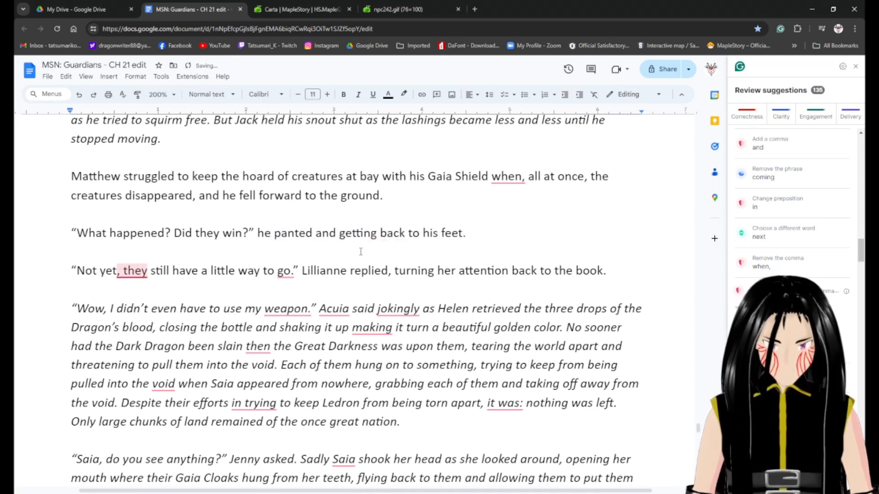
{"action": "key", "text": "ctrl+shift+Right"}
{"action": "key", "text": "BackSpace"}
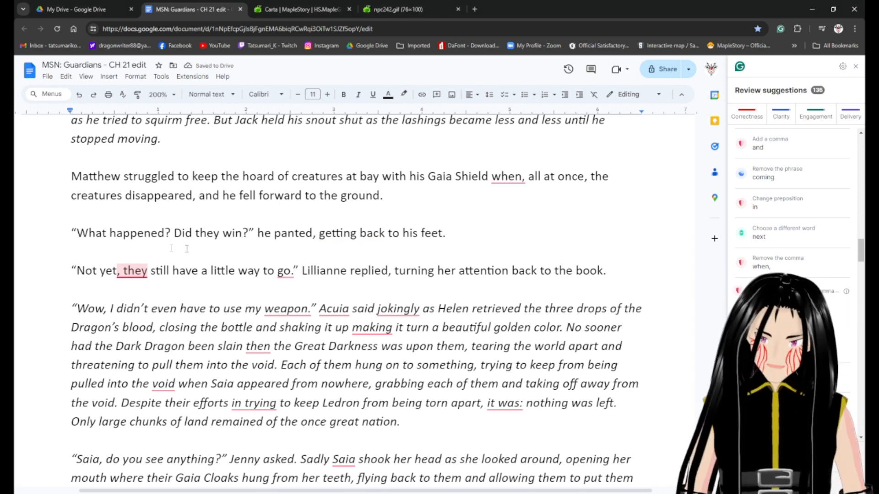
In Lillianne's reply, replace the comma after "Not yet" with a semicolon and the period after "go" with a comma.
{"action": "left_click", "coordinate": [120, 270]}
{"action": "key", "text": "BackSpace"}
{"action": "type", "text": ";"}
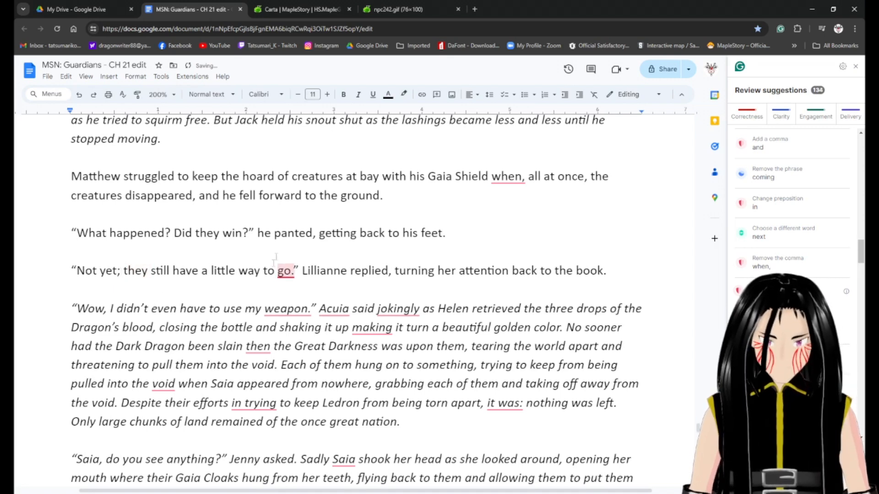
{"action": "left_click", "coordinate": [283, 271]}
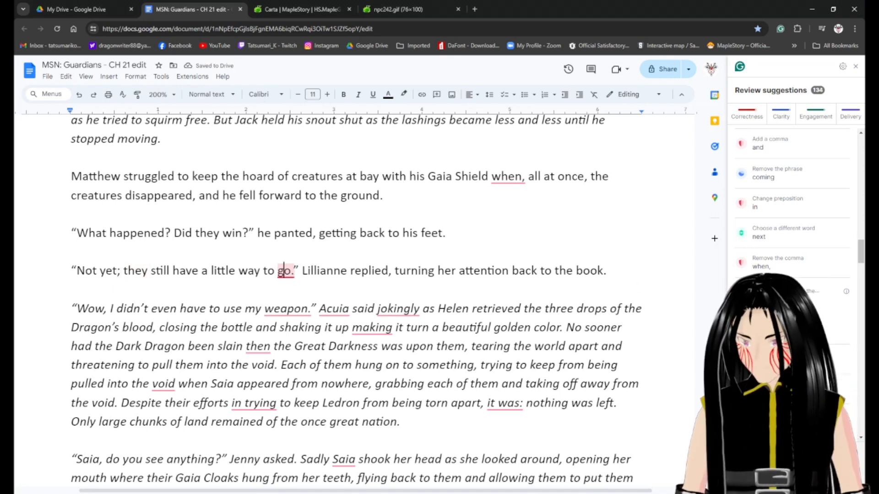
{"action": "left_click", "coordinate": [756, 328]}
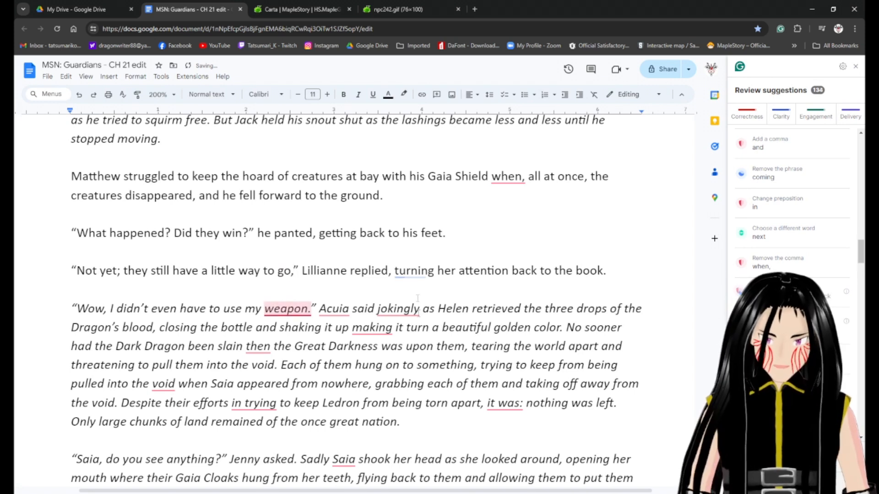
Apply the suggestions changing "turning her attention back" to "returning" and the period after "weapon" to a comma.
{"action": "left_click", "coordinate": [474, 270]}
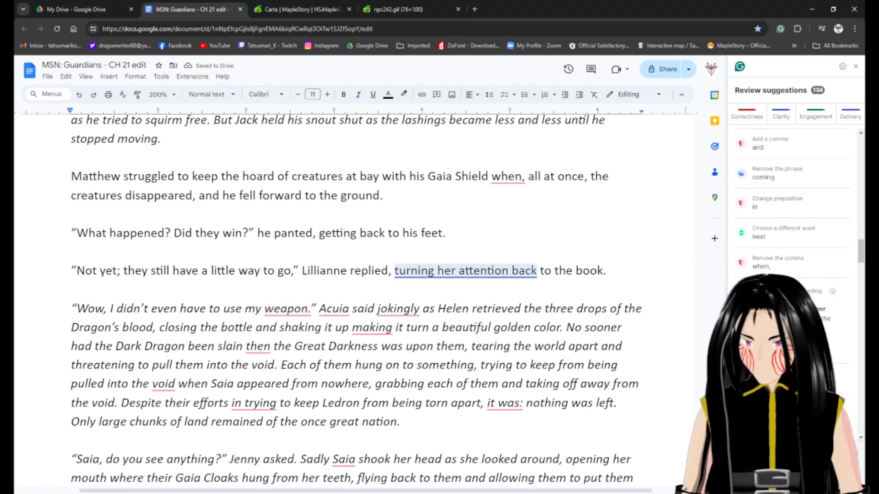
{"action": "left_click", "coordinate": [756, 347]}
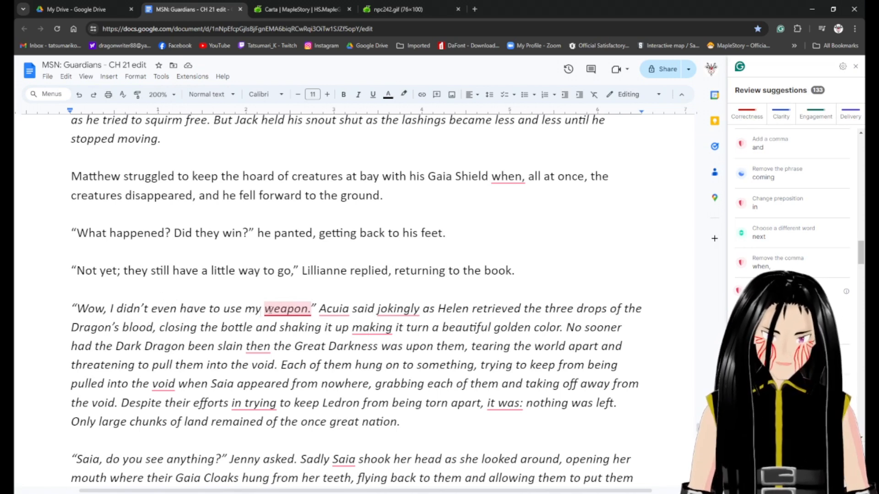
{"action": "left_click", "coordinate": [756, 327]}
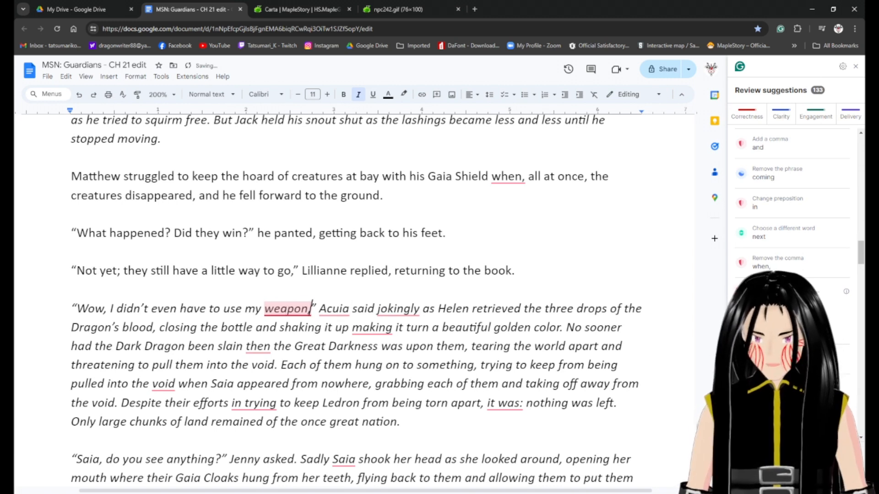
Replace "said jokingly" with "joked" after Acuia's line about not using her weapon.
{"action": "left_click", "coordinate": [420, 309]}
{"action": "left_click", "coordinate": [394, 308]}
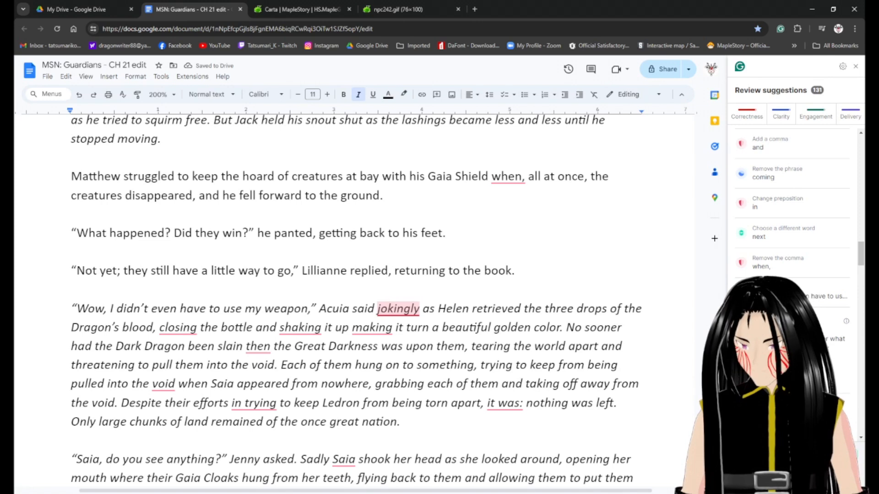
{"action": "left_click", "coordinate": [403, 309]}
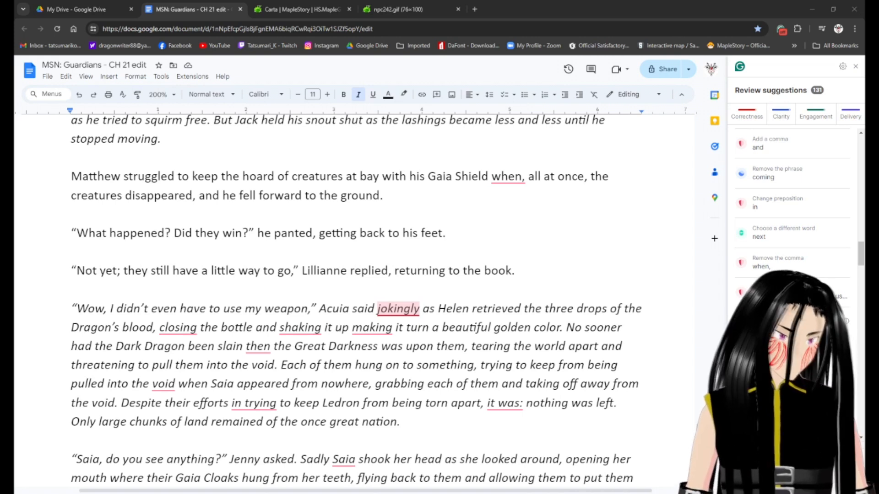
{"action": "key", "text": "alt+Tab"}
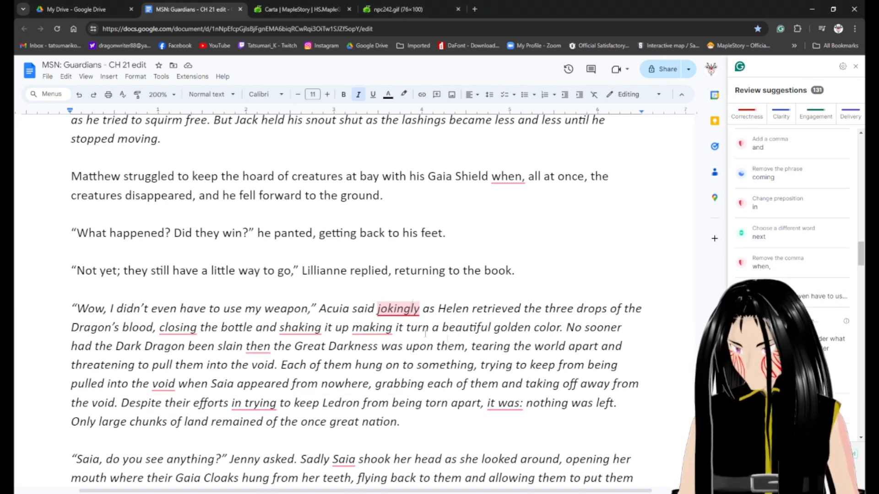
{"action": "double_click", "coordinate": [417, 310]}
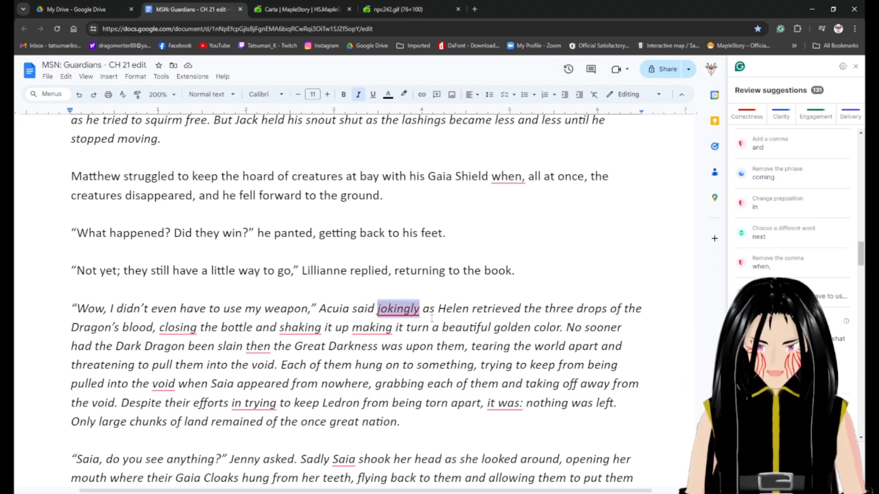
{"action": "key", "text": "ctrl+shift+Left"}
{"action": "type", "text": "joked"}
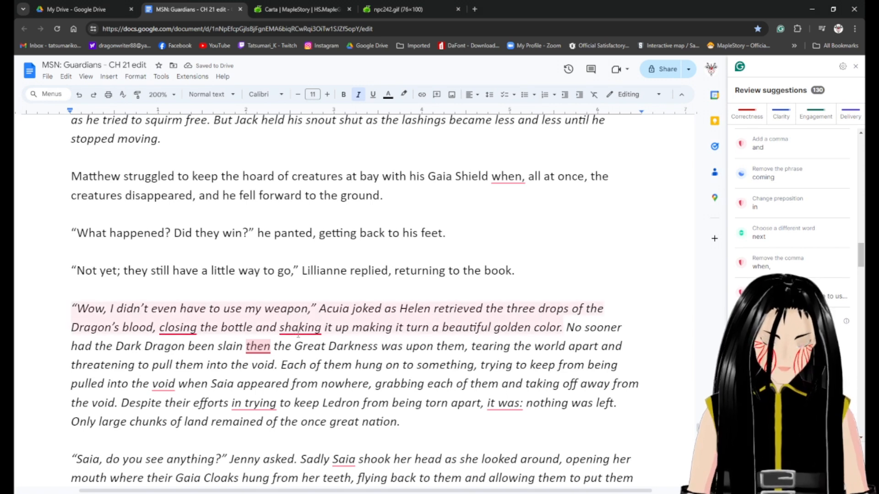
Apply the suggestion rewording to "closed the bottle and shook it up, making", and add a comma after "bottle".
{"action": "left_click", "coordinate": [185, 328]}
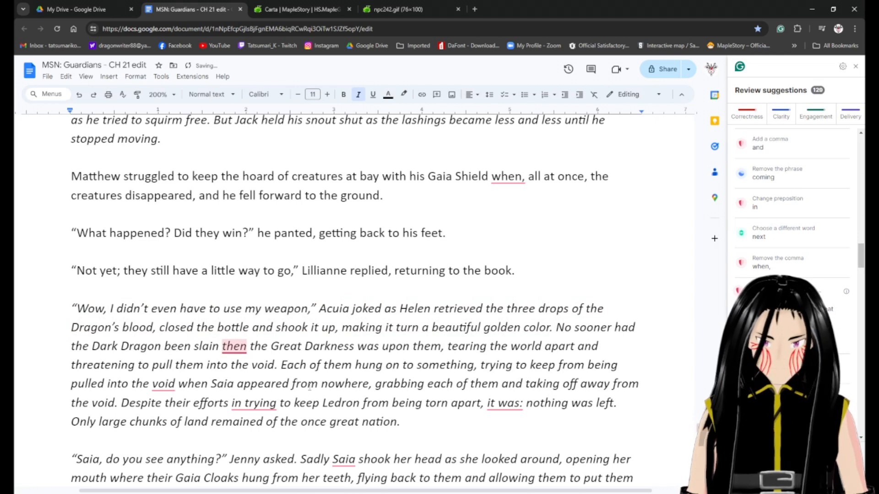
{"action": "left_click", "coordinate": [251, 328]}
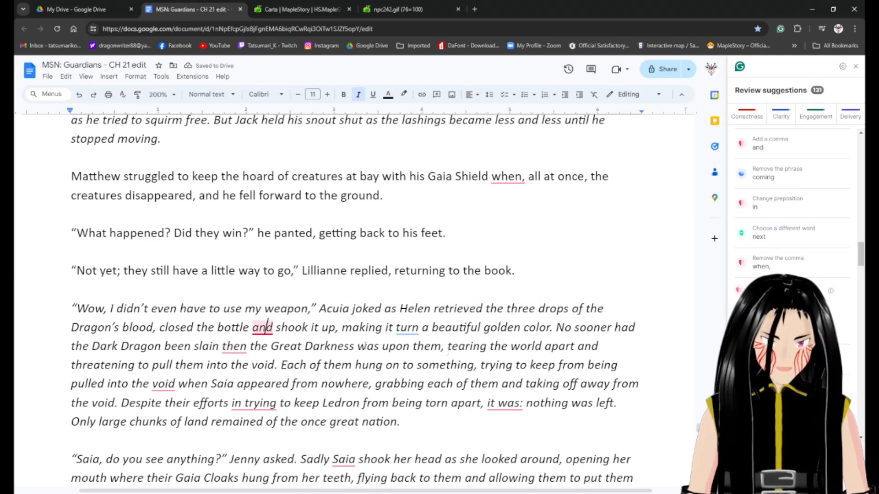
{"action": "type", "text": ","}
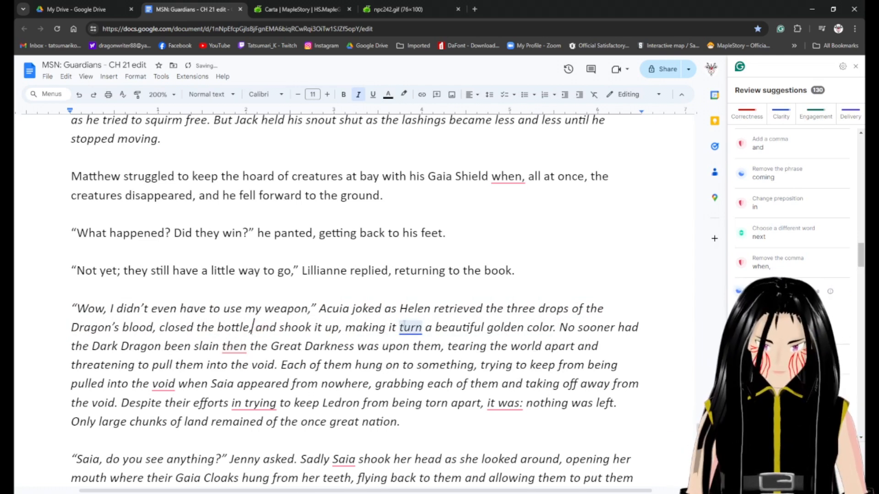
Delete "turn" from "making it turn a beautiful golden color".
{"action": "left_click", "coordinate": [422, 328]}
{"action": "key", "text": "BackSpace"}
{"action": "key", "text": "BackSpace"}
{"action": "key", "text": "BackSpace"}
{"action": "key", "text": "BackSpace"}
{"action": "key", "text": "BackSpace"}
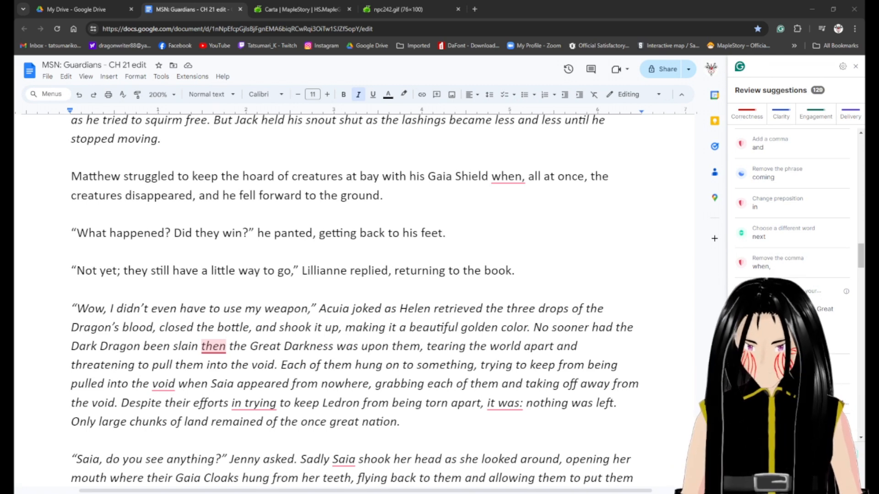
{"action": "left_click", "coordinate": [269, 327]}
{"action": "left_click_drag", "start_coordinate": [534, 328], "coordinate": [542, 329]}
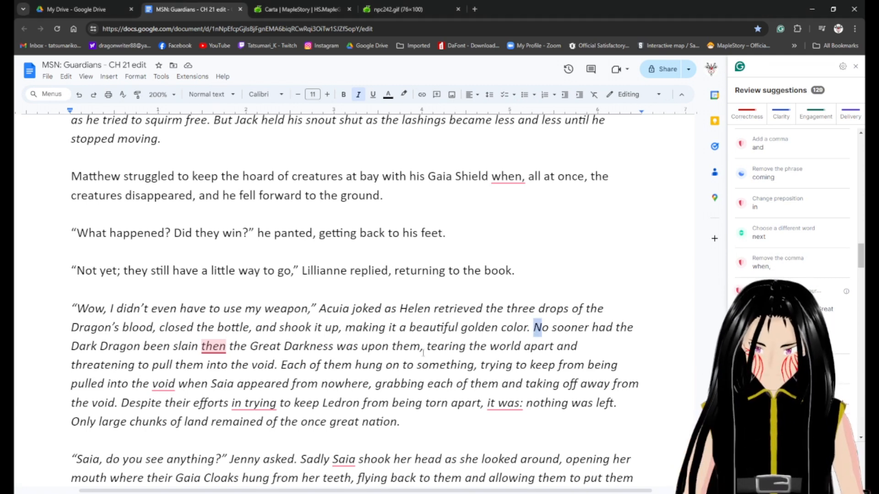
{"action": "left_click", "coordinate": [180, 326]}
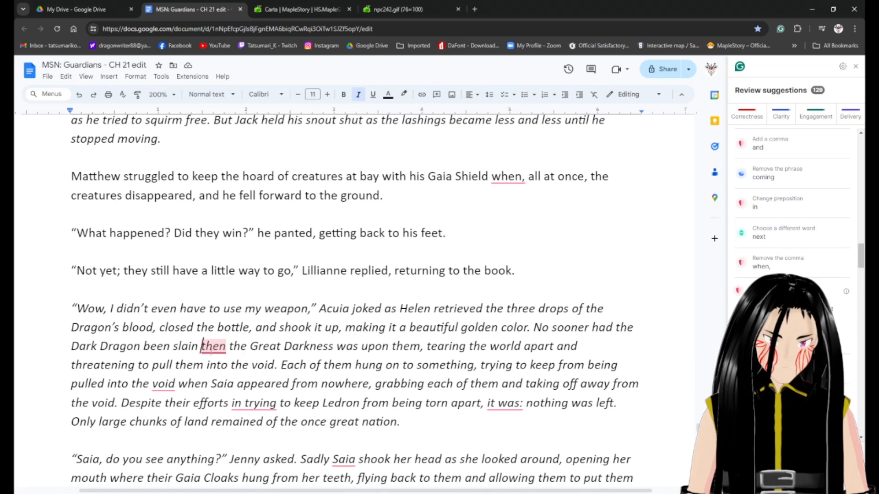
{"action": "type", "text": ","}
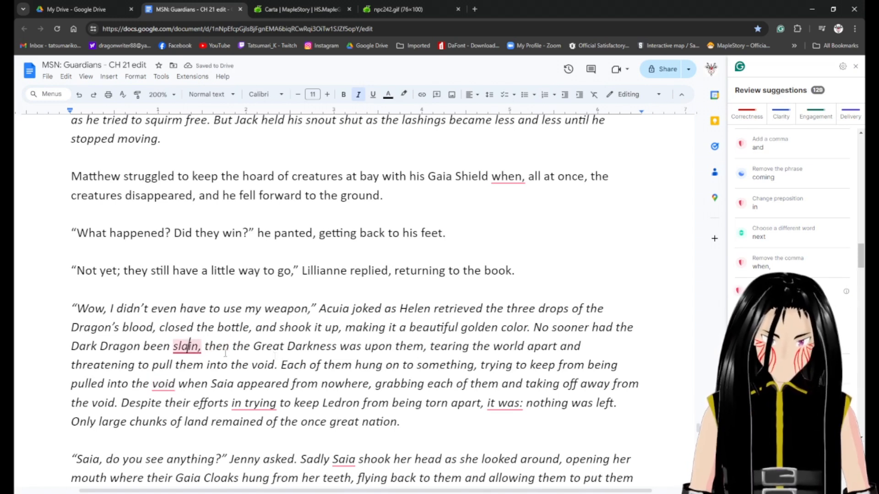
{"action": "key", "text": "BackSpace"}
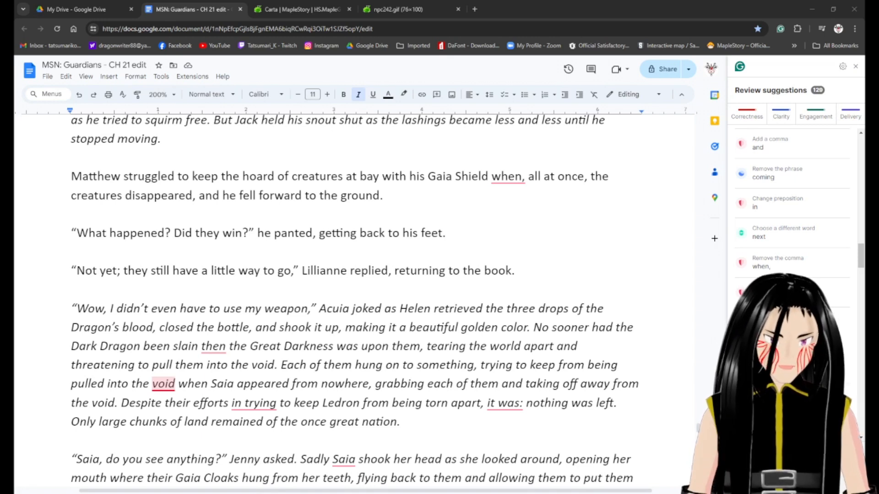
Shorten "pulled into the void" to "pulled in" and delete "from nowhere" after "Saia appeared".
{"action": "left_click", "coordinate": [122, 384]}
{"action": "key", "text": "Left"}
{"action": "key", "text": "ctrl+shift+Right"}
{"action": "key", "text": "ctrl+shift+Right"}
{"action": "key", "text": "ctrl+shift+Right"}
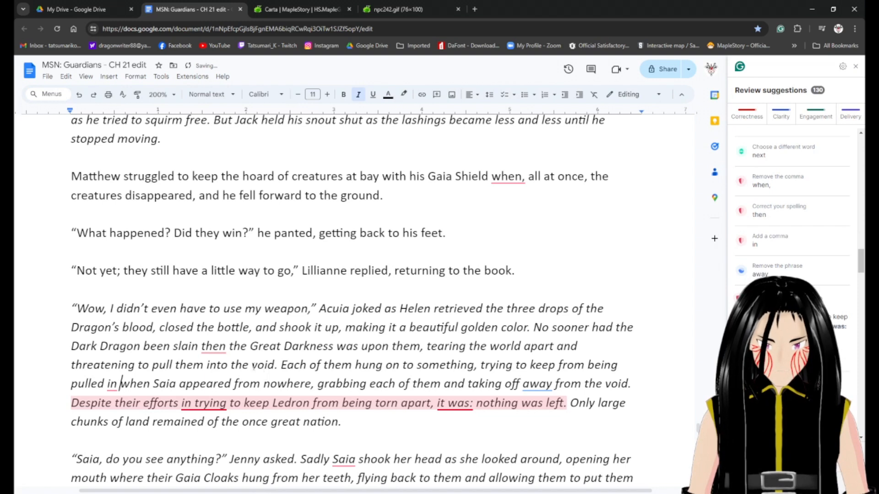
{"action": "left_click_drag", "start_coordinate": [234, 384], "coordinate": [313, 387]}
{"action": "key", "text": "BackSpace"}
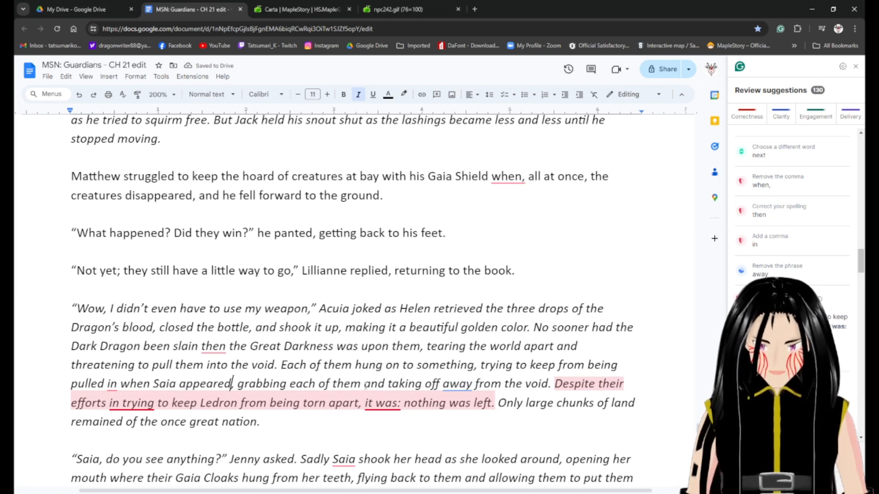
Replace "and taking off" with "getting" before "away from the void".
{"action": "left_click_drag", "start_coordinate": [365, 386], "coordinate": [442, 386]}
{"action": "type", "text": "getting"}
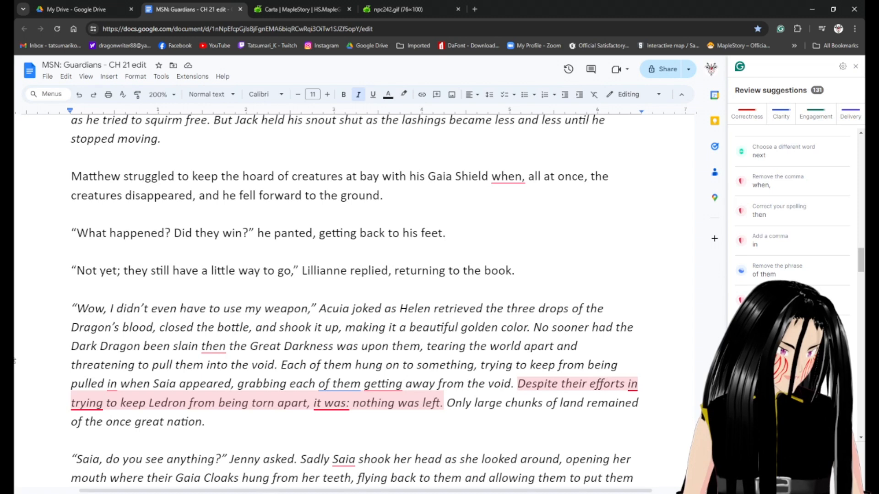
{"action": "left_click", "coordinate": [7, 361]}
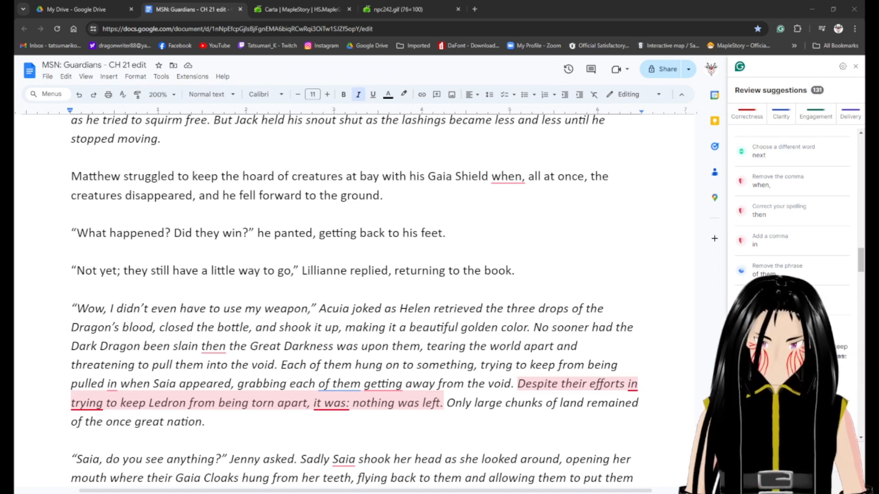
{"action": "left_click", "coordinate": [406, 384]}
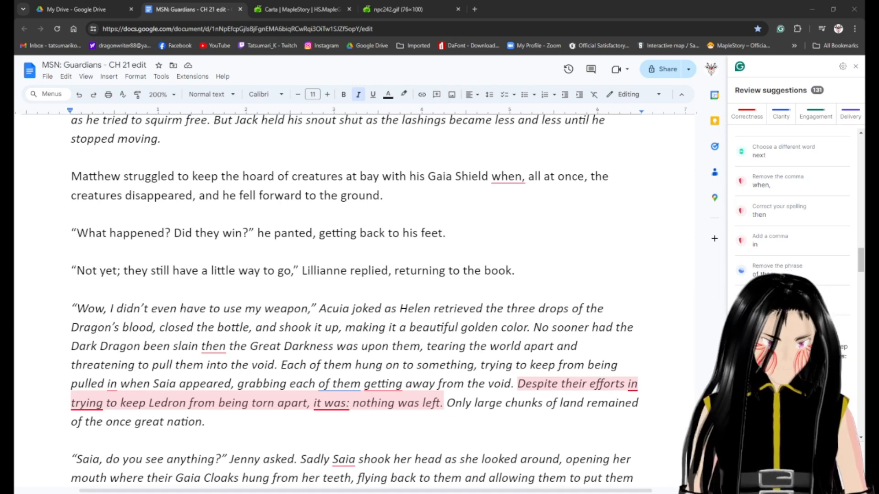
Add a comma after "pulled in" in the sentence where Saia appears.
{"action": "left_click", "coordinate": [550, 365]}
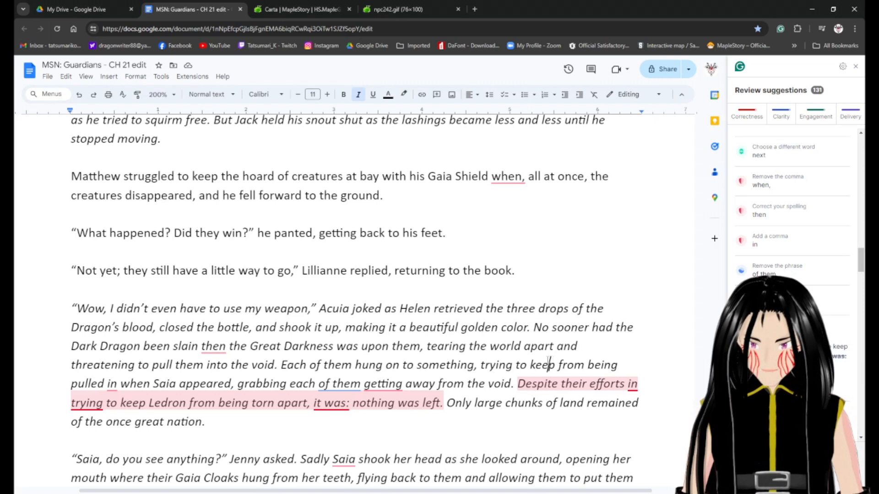
{"action": "left_click", "coordinate": [118, 385]}
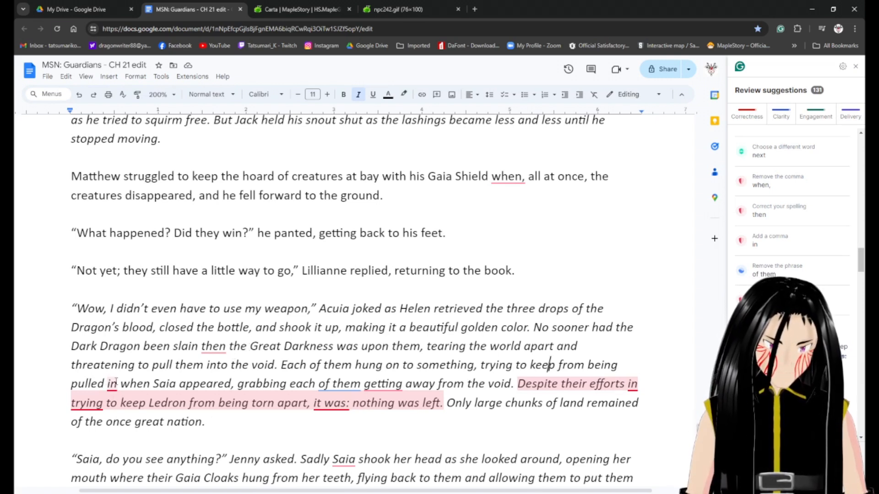
{"action": "type", "text": ","}
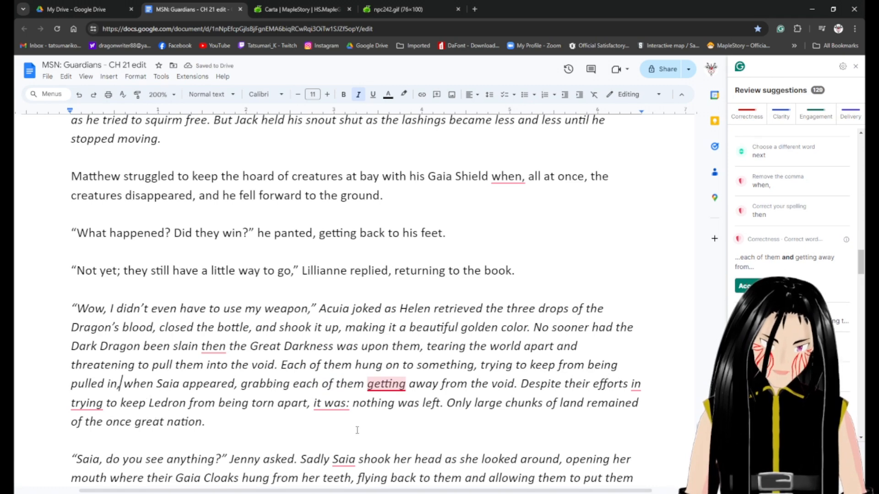
Insert "and" before "getting away from the void", and apply the suggestion changing "then" to "than" after "slain".
{"action": "left_click", "coordinate": [364, 383]}
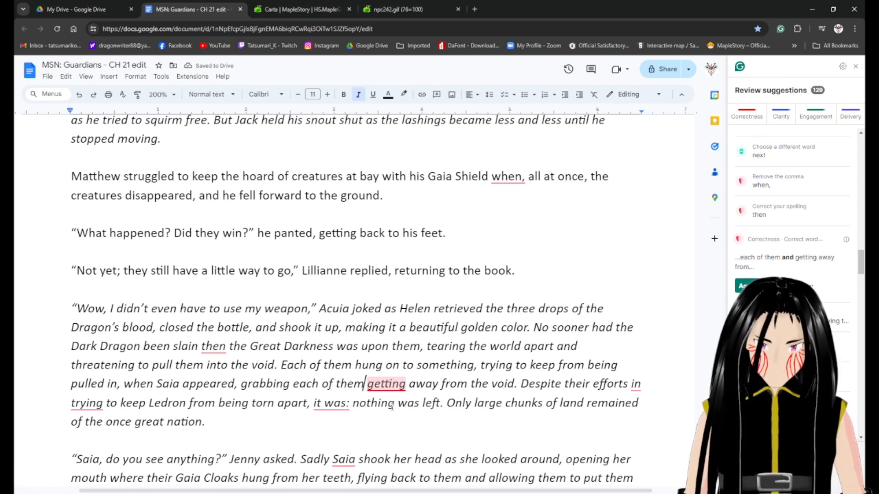
{"action": "type", "text": "and"}
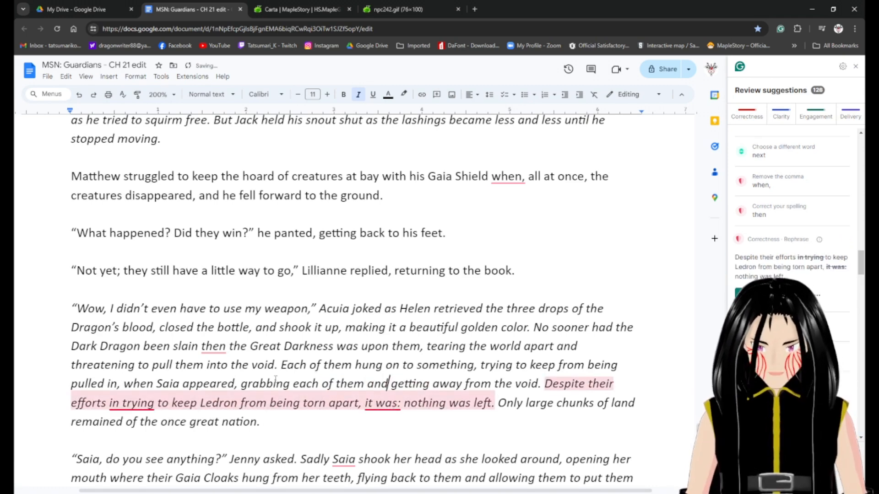
{"action": "left_click", "coordinate": [213, 346]}
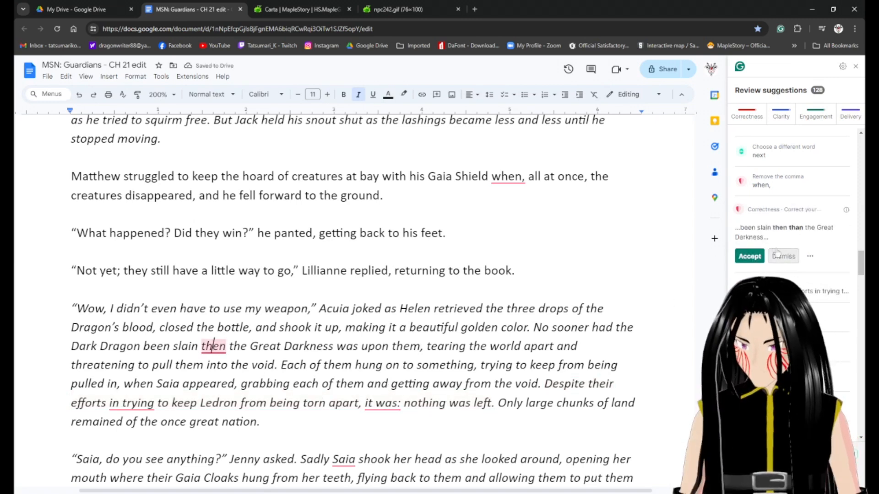
{"action": "left_click", "coordinate": [749, 256]}
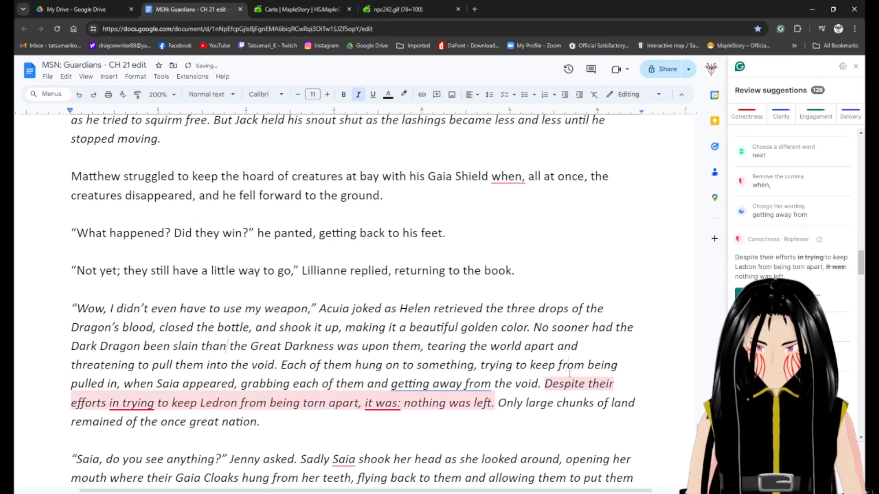
Apply the suggestions removing "in trying" and "it was:" and rewriting the Ledron sentence to start with "Nothing was left despite their efforts".
{"action": "left_click", "coordinate": [128, 402]}
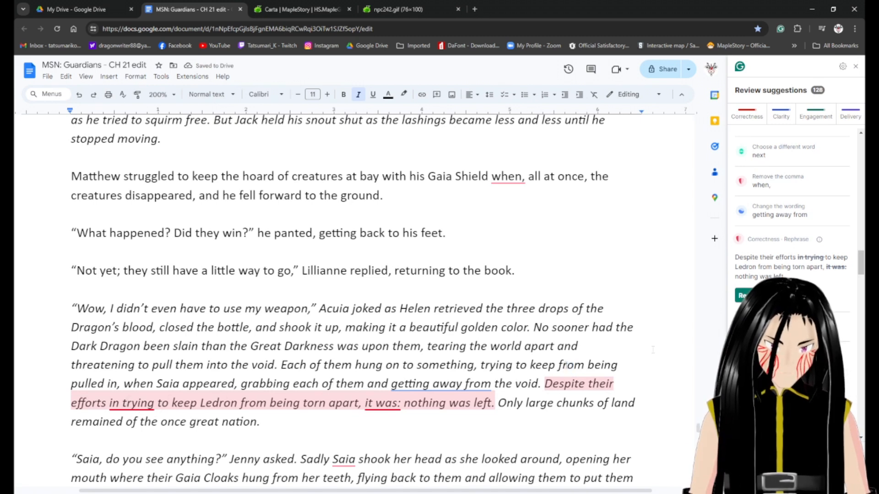
{"action": "left_click", "coordinate": [750, 295]}
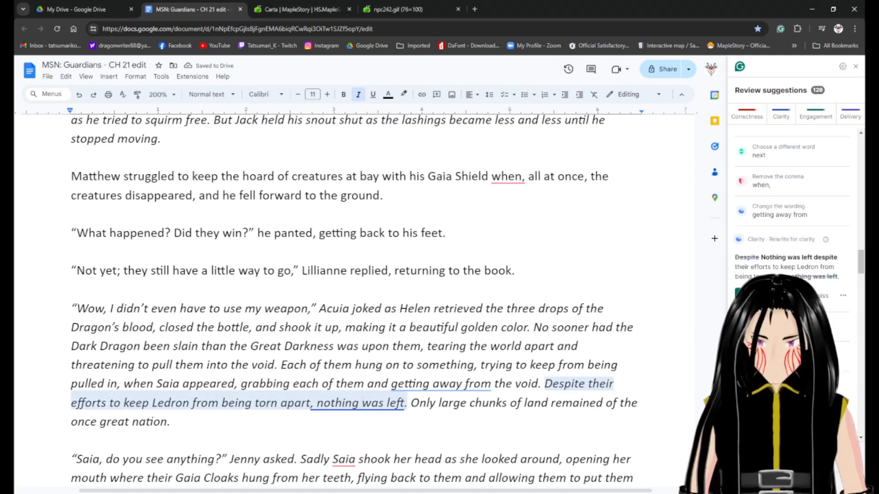
{"action": "left_click", "coordinate": [749, 295]}
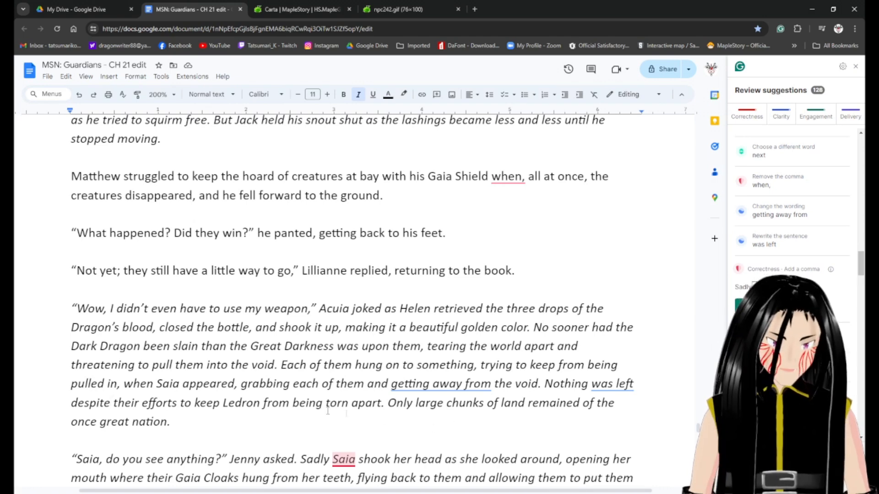
Add a comma after "Sadly" in the sentence where Saia shakes her head.
{"action": "scroll", "coordinate": [214, 421], "scroll_direction": "down", "scroll_amount": 3}
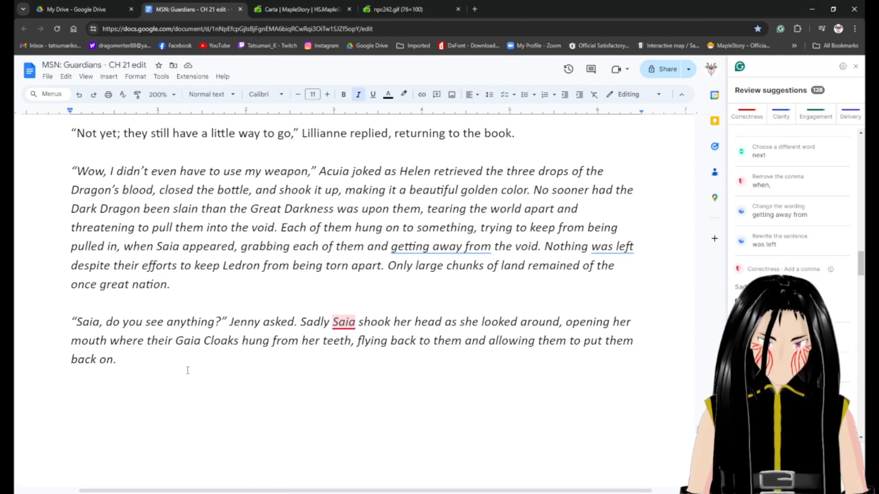
{"action": "left_click", "coordinate": [331, 322]}
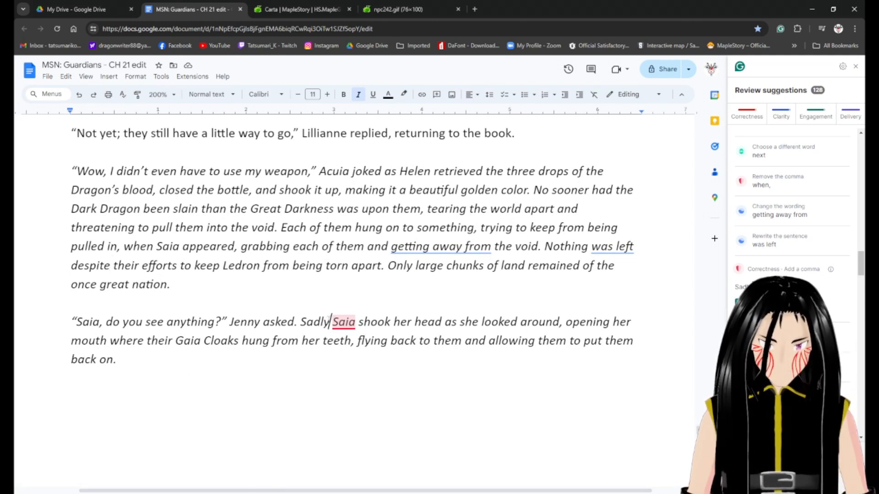
{"action": "type", "text": ","}
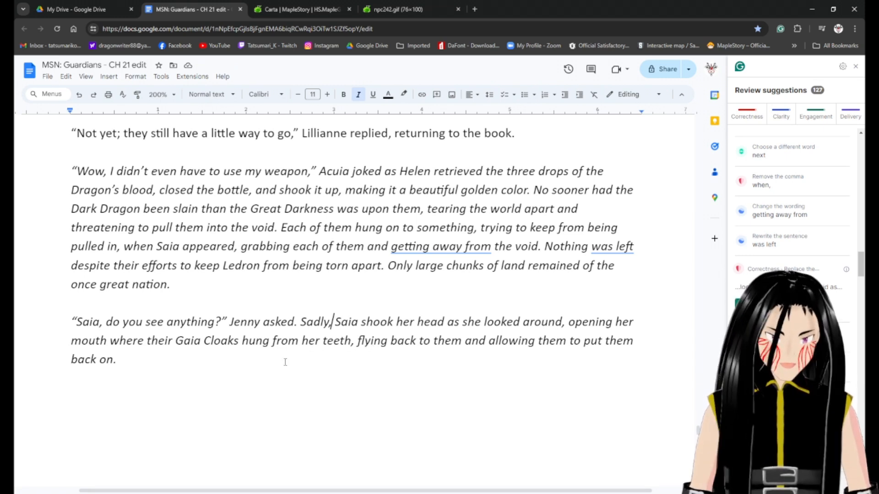
Replace the period with a comma after "I found those while looking for you", inside the closing quotation mark.
{"action": "scroll", "coordinate": [285, 362], "scroll_direction": "down", "scroll_amount": 5}
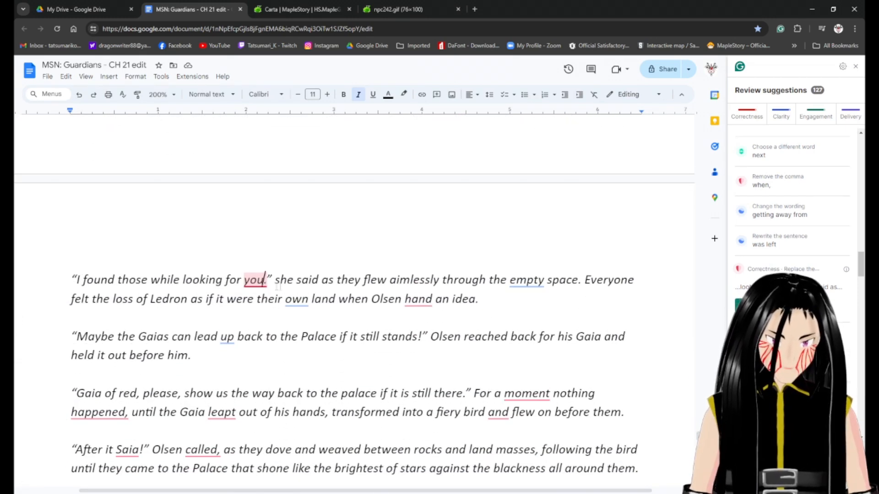
{"action": "key", "text": "End"}
{"action": "type", "text": ","}
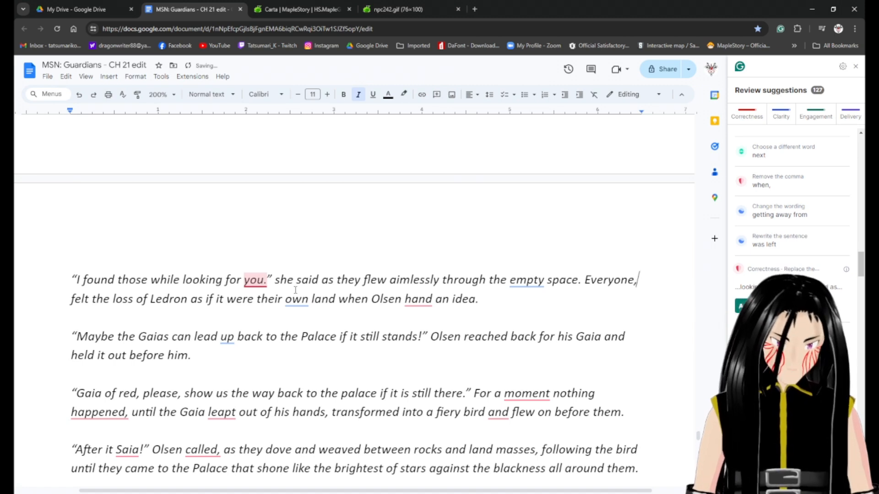
{"action": "key", "text": "BackSpace"}
{"action": "left_click", "coordinate": [272, 280]}
{"action": "key", "text": "BackSpace"}
{"action": "type", "text": ","}
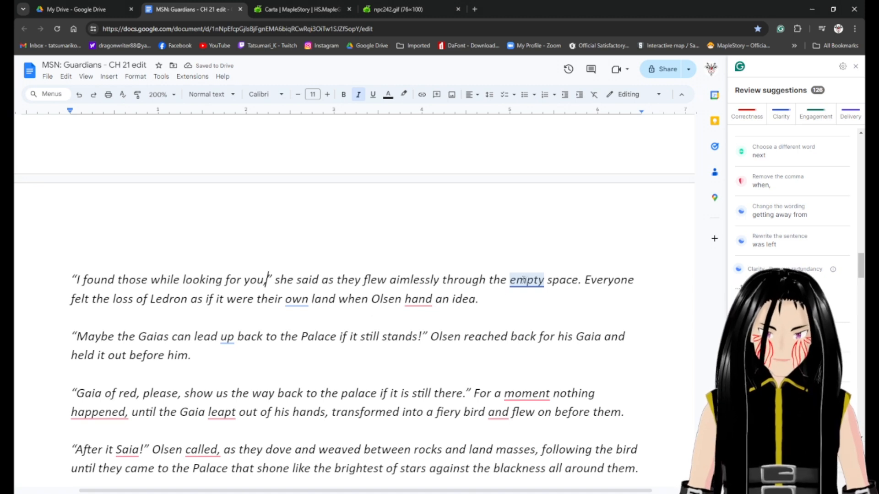
Delete "the empty" before "space" and apply the suggestion removing "own" before "land".
{"action": "double_click", "coordinate": [497, 280]}
{"action": "key", "text": "BackSpace"}
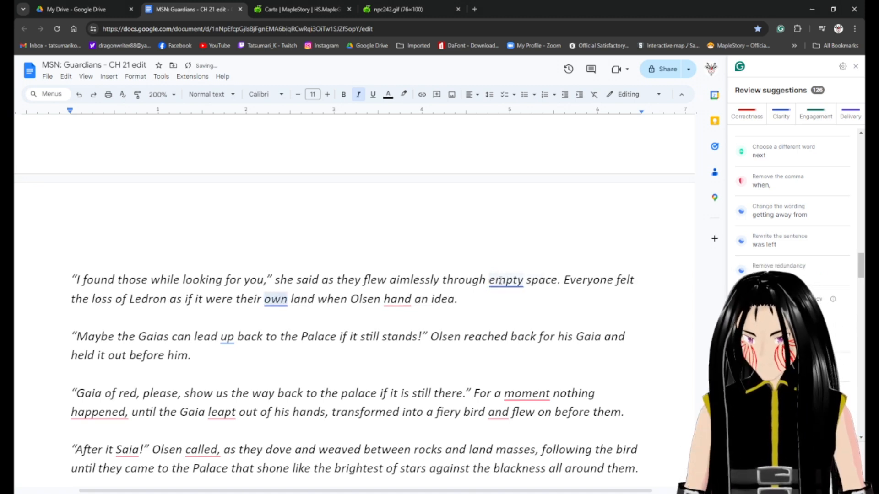
{"action": "double_click", "coordinate": [506, 280]}
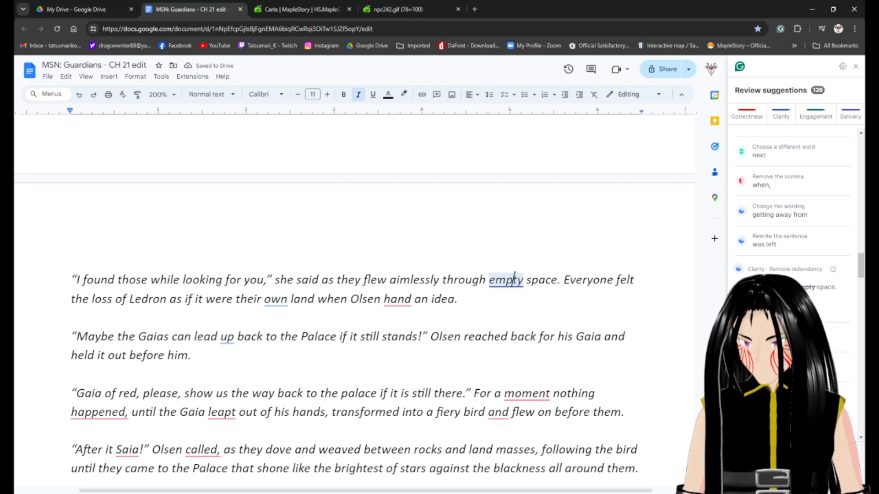
{"action": "key", "text": "BackSpace"}
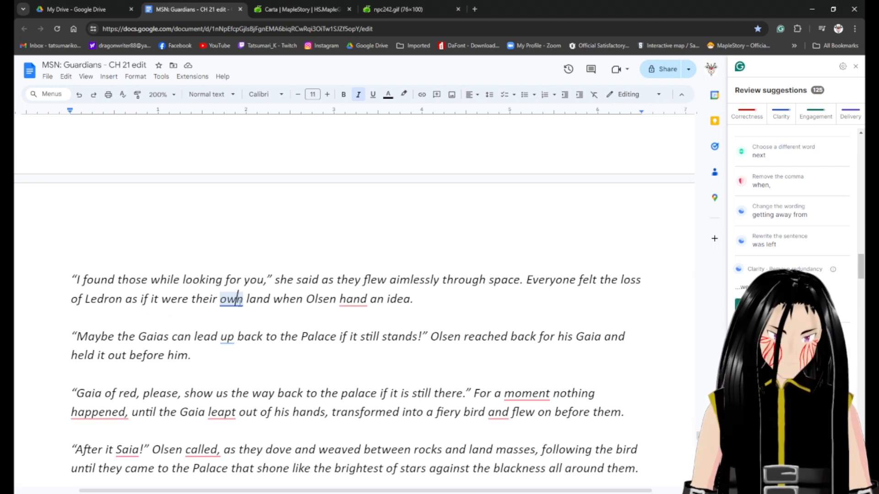
{"action": "left_click", "coordinate": [750, 304]}
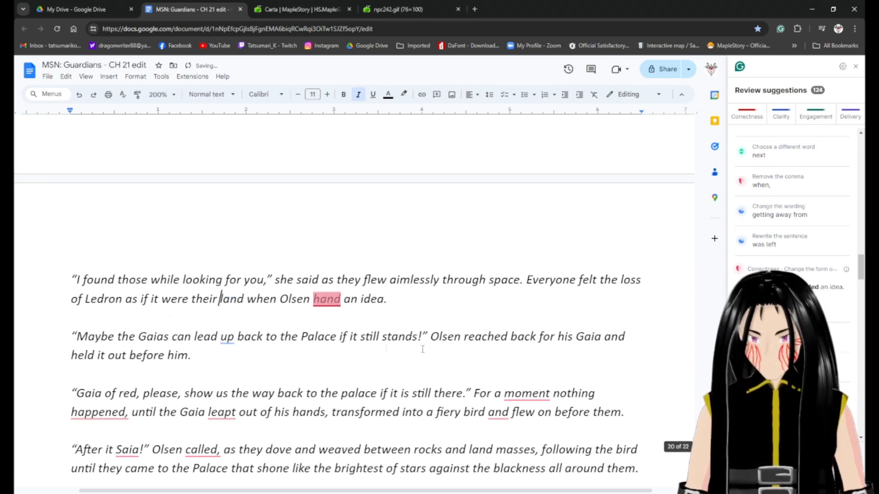
Correct "hand" to "had" in "when Olsen had an idea" and add a comma after "their land".
{"action": "left_click", "coordinate": [334, 299]}
{"action": "key", "text": "BackSpace"}
{"action": "left_click", "coordinate": [244, 300]}
{"action": "type", "text": ","}
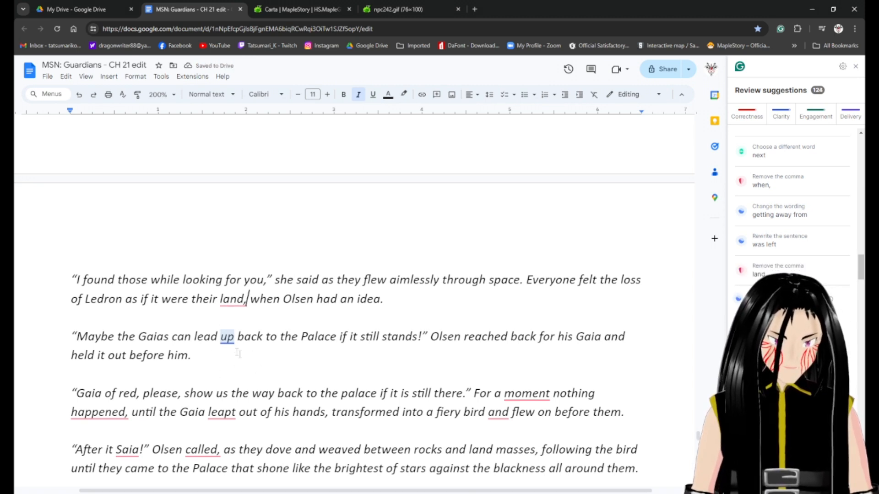
Change "up" to "us" in "Maybe the Gaias can lead us back", and apply the suggestion removing the comma after "land".
{"action": "left_click", "coordinate": [227, 338]}
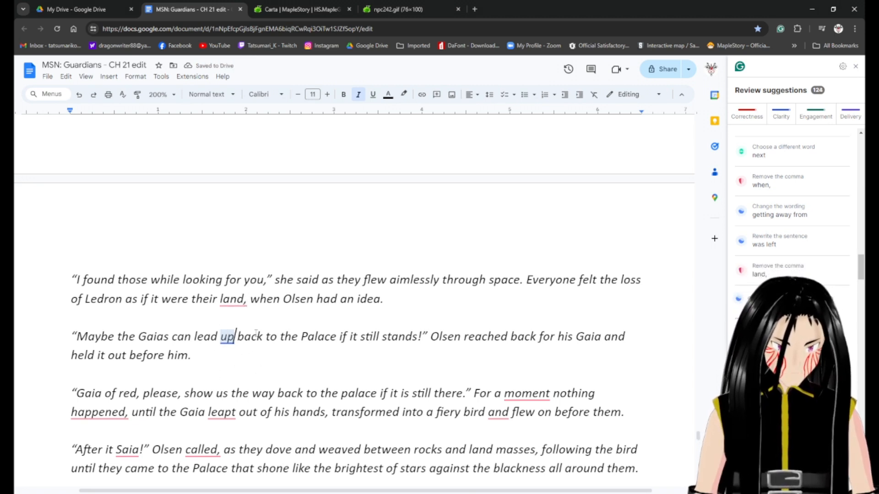
{"action": "key", "text": "BackSpace"}
{"action": "type", "text": "s"}
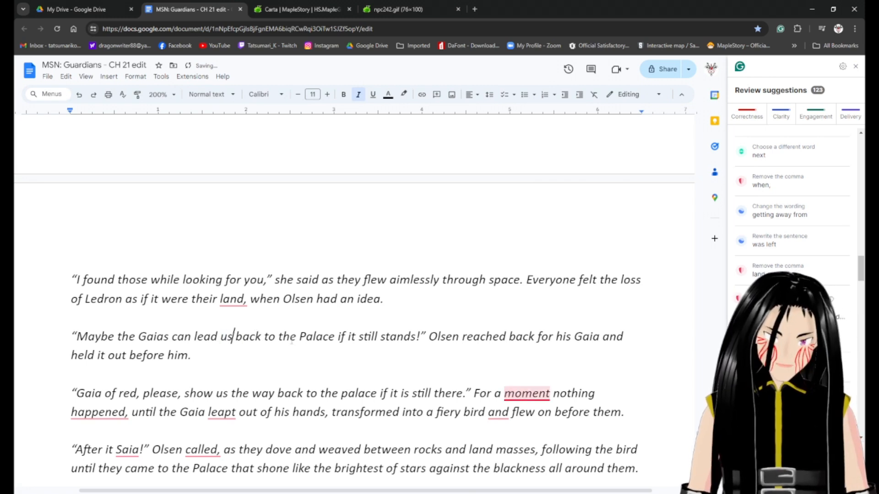
{"action": "left_click", "coordinate": [238, 298]}
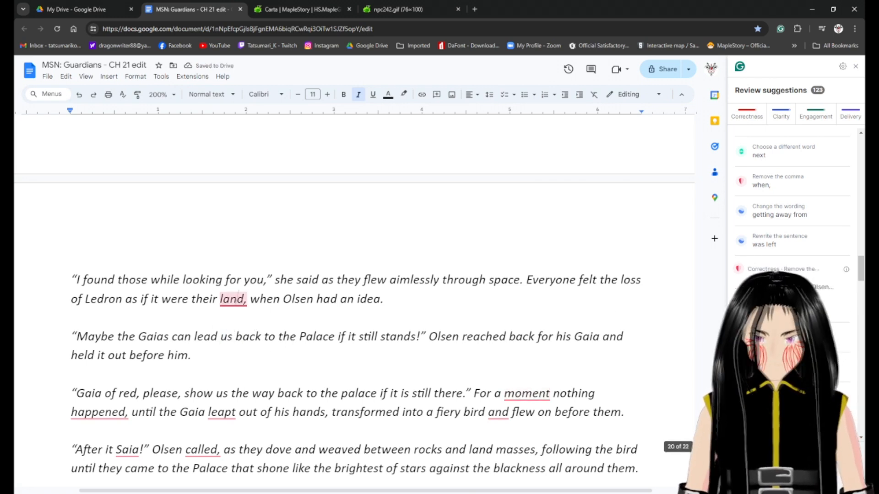
{"action": "left_click", "coordinate": [749, 307]}
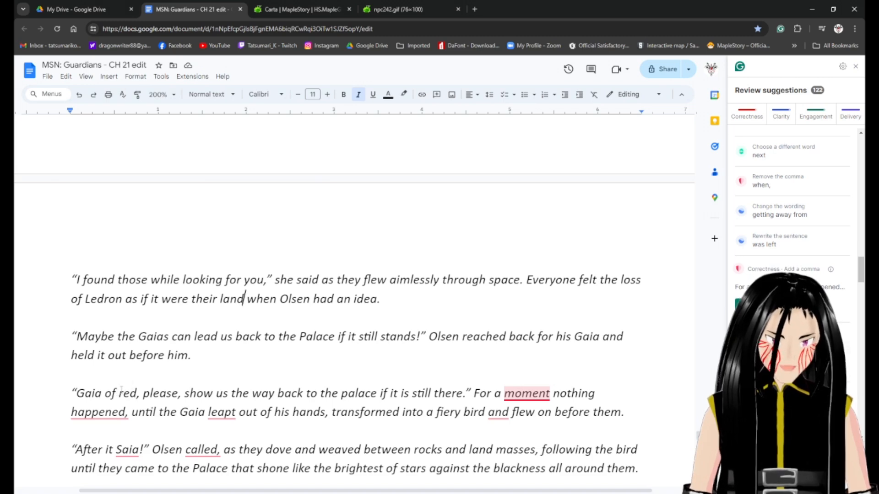
Add a comma after "For a moment" in the paragraph beginning "Gaia of red".
{"action": "scroll", "coordinate": [121, 390], "scroll_direction": "down", "scroll_amount": 2}
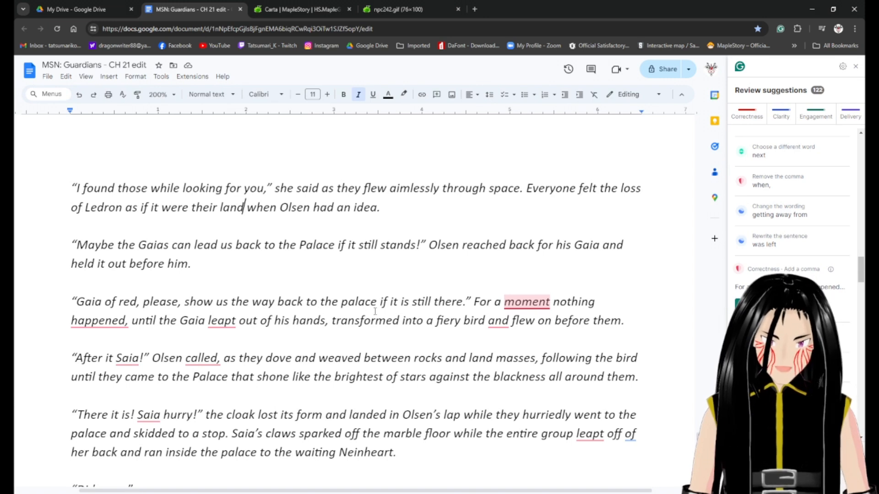
{"action": "left_click", "coordinate": [551, 302]}
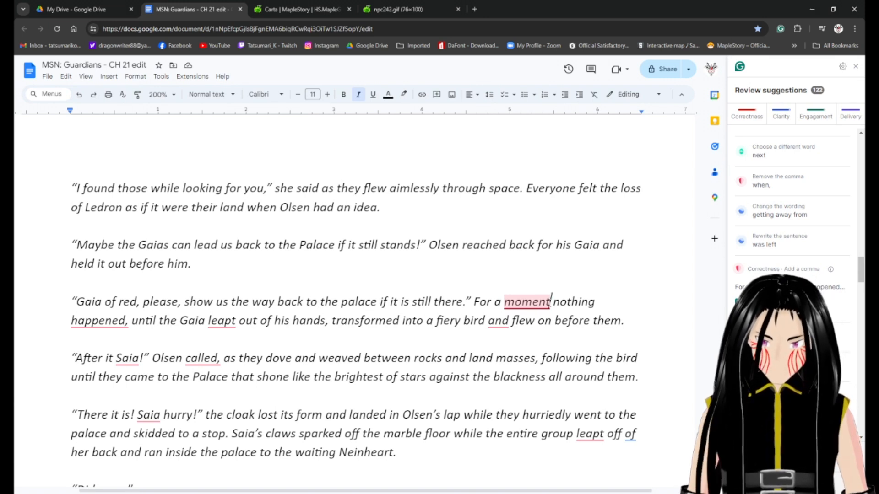
{"action": "type", "text": ","}
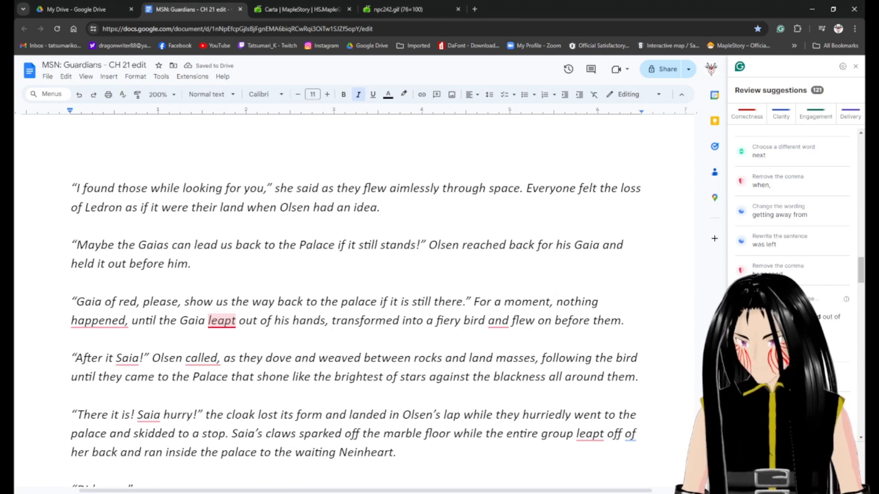
Apply the suggestions changing "leapt" to "leaped" after "until the Gaia" and removing the comma after "nothing happened".
{"action": "left_click", "coordinate": [753, 346]}
{"action": "left_click", "coordinate": [106, 321]}
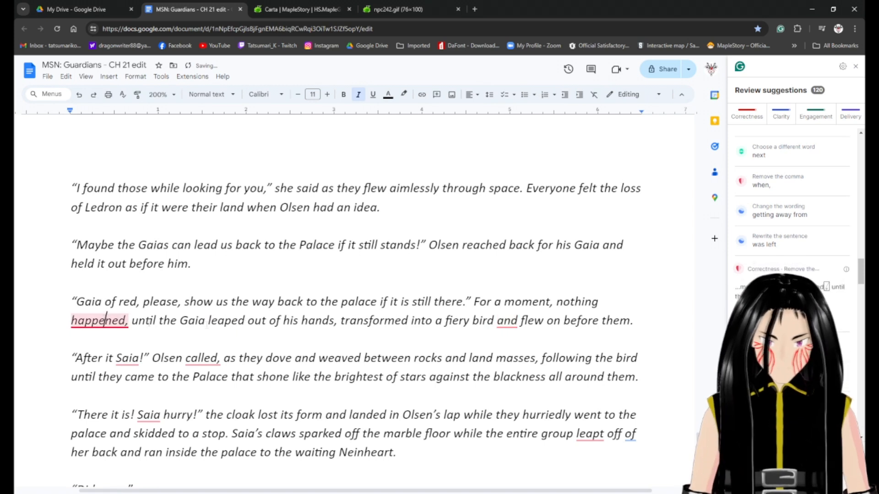
{"action": "left_click", "coordinate": [751, 314]}
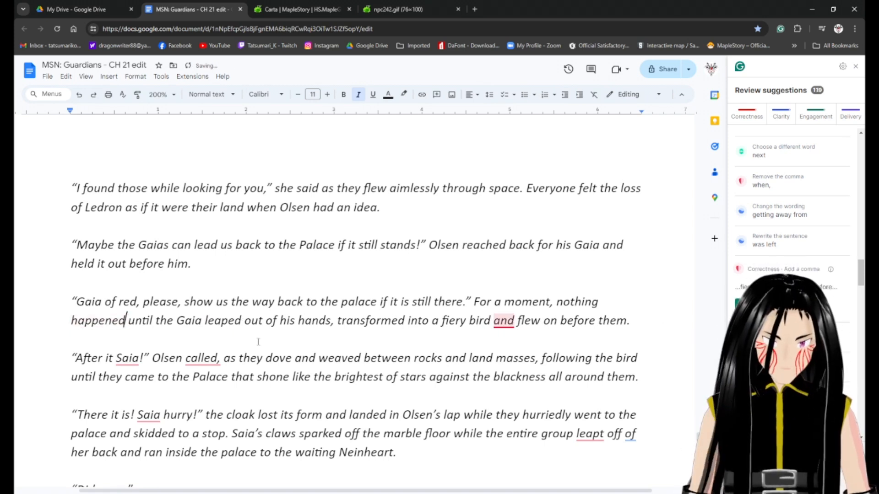
Change "transformed" to "transforming" before "into a fiery bird" and replace "and" with "that" before "flew on before them".
{"action": "left_click", "coordinate": [406, 321]}
{"action": "key", "text": "BackSpace"}
{"action": "key", "text": "BackSpace"}
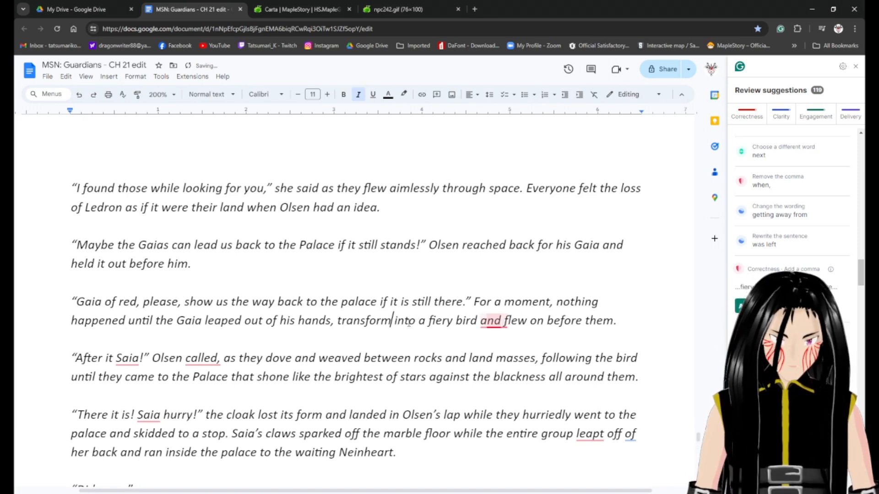
{"action": "type", "text": "ing"}
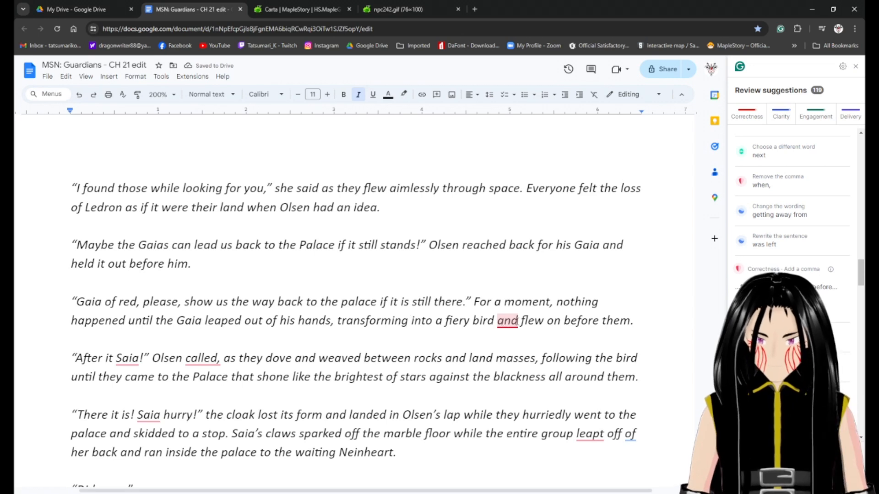
{"action": "key", "text": "BackSpace"}
{"action": "key", "text": "BackSpace"}
{"action": "key", "text": "BackSpace"}
{"action": "key", "text": "BackSpace"}
{"action": "type", "text": "that"}
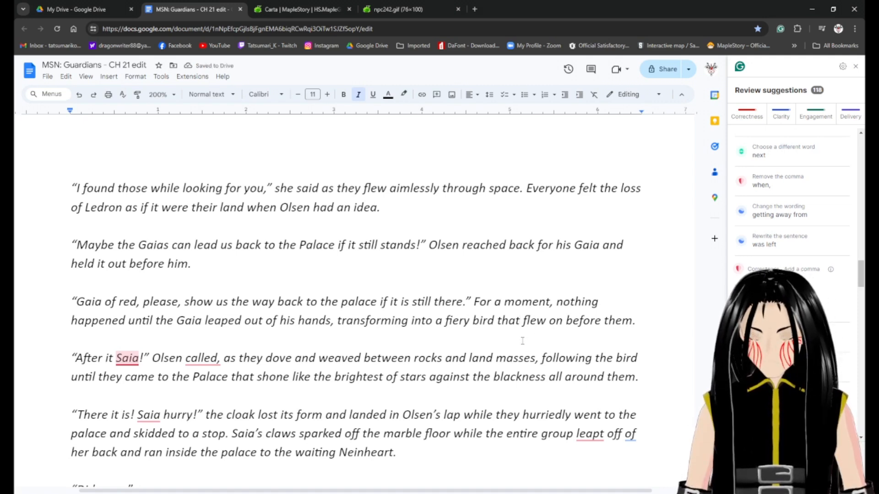
Apply the clarity rewrite that changes "For a moment, nothing happened" to "Nothing happened momentarily".
{"action": "left_click", "coordinate": [494, 302]}
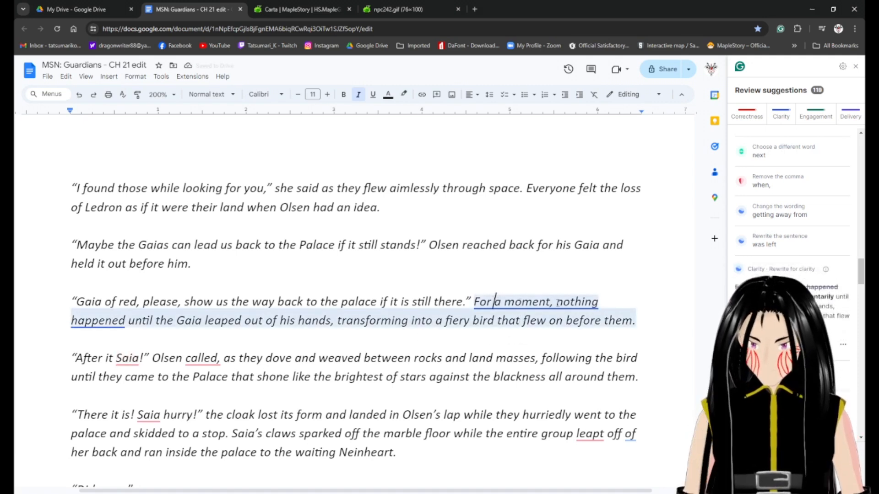
{"action": "left_click", "coordinate": [751, 344]}
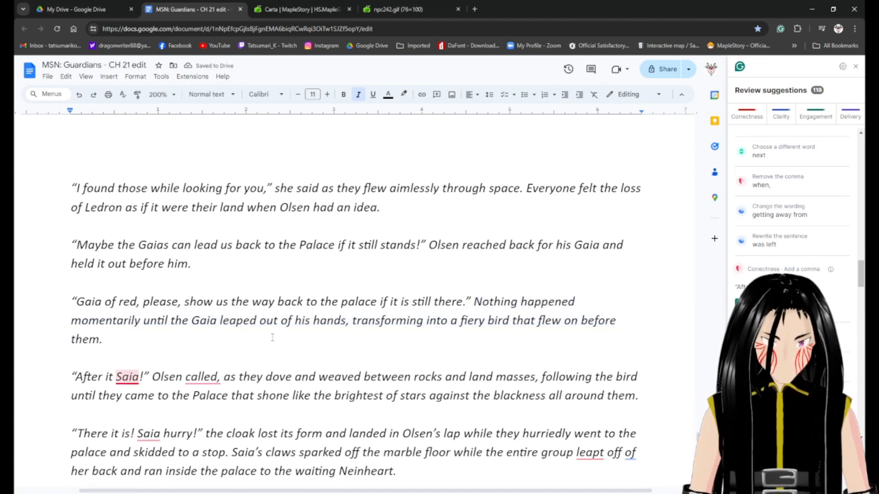
Insert "For a while," before "Nothing happened" in the paragraph beginning "Gaia of red".
{"action": "key", "text": "Right"}
{"action": "key", "text": "Right"}
{"action": "key", "text": "Right"}
{"action": "key", "text": "Right"}
{"action": "key", "text": "Right"}
{"action": "key", "text": "Right"}
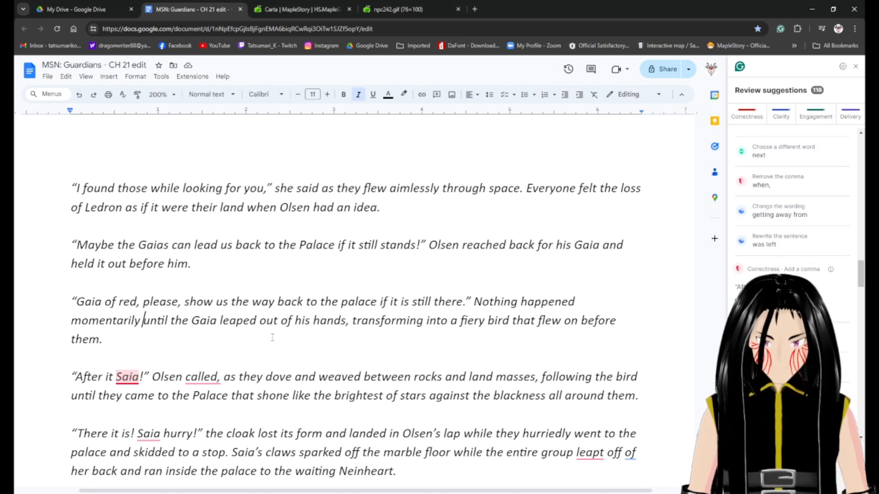
{"action": "key", "text": "ctrl+shift+Left"}
{"action": "key", "text": "ctrl+shift+Left"}
{"action": "key", "text": "ctrl+shift+Left"}
{"action": "key", "text": "ctrl+shift+Left"}
{"action": "key", "text": "ctrl+shift+Left"}
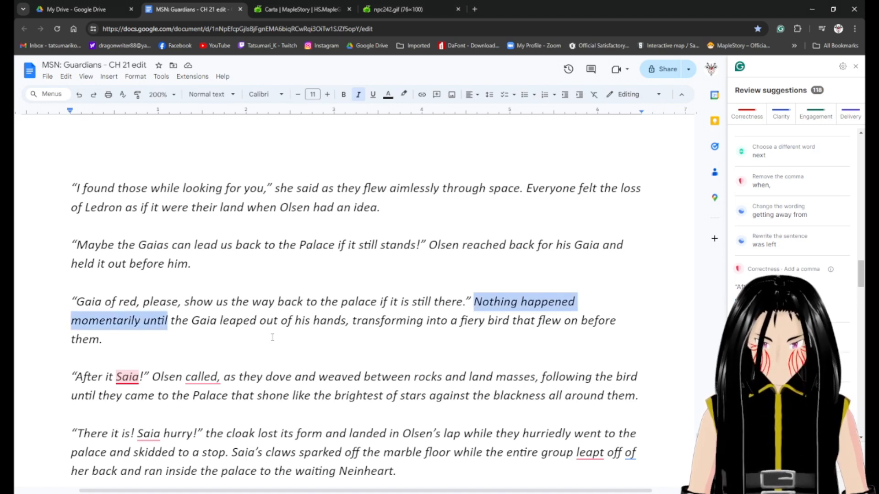
{"action": "key", "text": "ctrl+shift+Right"}
{"action": "key", "text": "Left"}
{"action": "type", "text": "for a while,"}
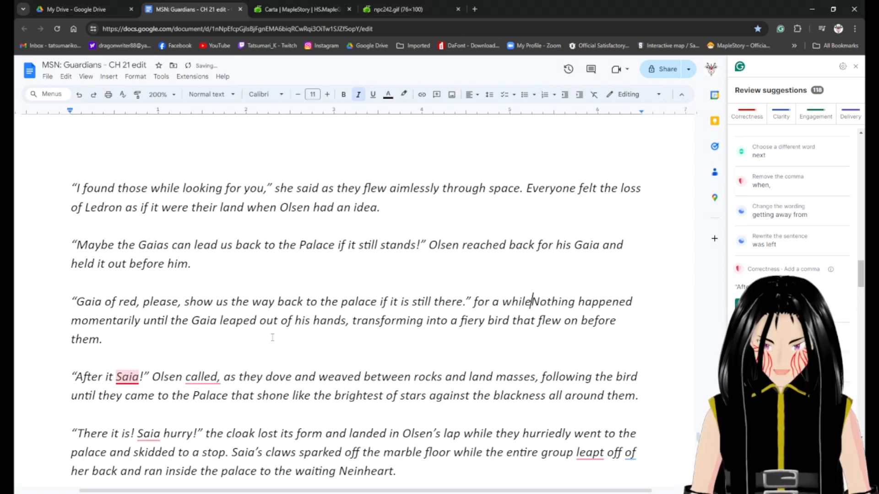
{"action": "key", "text": "Left"}
{"action": "type", "text": ","}
{"action": "key", "text": "Left"}
{"action": "key", "text": "Left"}
{"action": "key", "text": "Left"}
{"action": "key", "text": "Left"}
{"action": "key", "text": "Left"}
{"action": "key", "text": "Left"}
{"action": "key", "text": "Left"}
{"action": "key", "text": "Left"}
{"action": "key", "text": "Left"}
{"action": "key", "text": "Left"}
{"action": "key", "text": "Left"}
{"action": "key", "text": "Left"}
{"action": "key", "text": "Delete"}
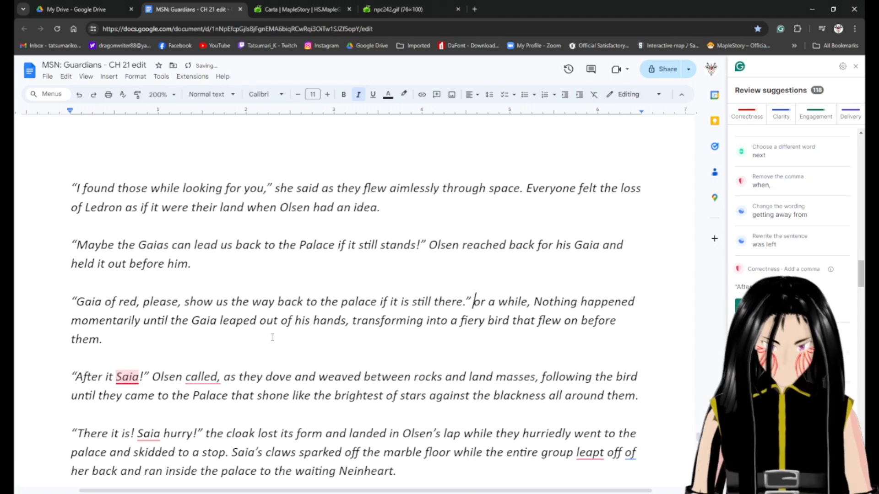
{"action": "type", "text": "F"}
Delete "momentarily" between "Nothing happened" and "until the Gaia leaped".
{"action": "key", "text": "Right"}
{"action": "key", "text": "Right"}
{"action": "key", "text": "Right"}
{"action": "key", "text": "Right"}
{"action": "key", "text": "Right"}
{"action": "key", "text": "Right"}
{"action": "key", "text": "Right"}
{"action": "key", "text": "Right"}
{"action": "key", "text": "Right"}
{"action": "key", "text": "Right"}
{"action": "key", "text": "Right"}
{"action": "key", "text": "Right"}
{"action": "key", "text": "Right"}
{"action": "key", "text": "Right"}
{"action": "key", "text": "Right"}
{"action": "key", "text": "Right"}
{"action": "key", "text": "Right"}
{"action": "key", "text": "Right"}
{"action": "key", "text": "Right"}
{"action": "key", "text": "Right"}
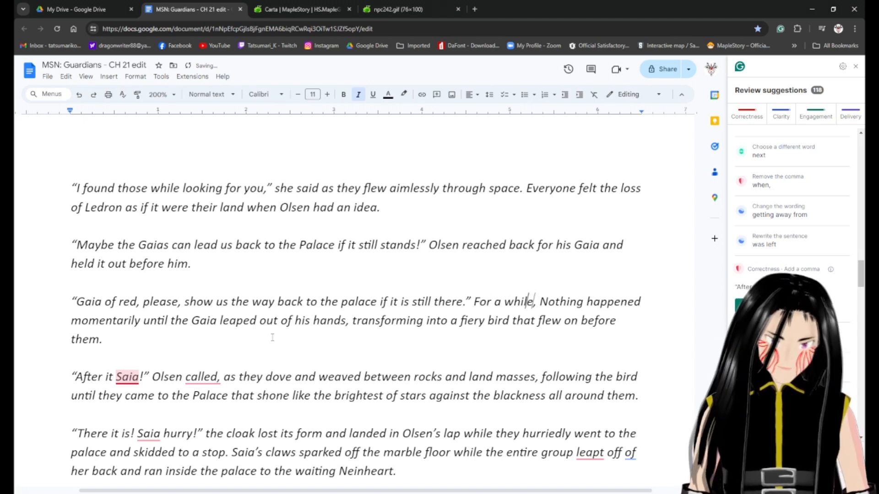
{"action": "key", "text": "Right"}
{"action": "key", "text": "Right"}
{"action": "key", "text": "ctrl+shift+Left"}
{"action": "key", "text": "Delete"}
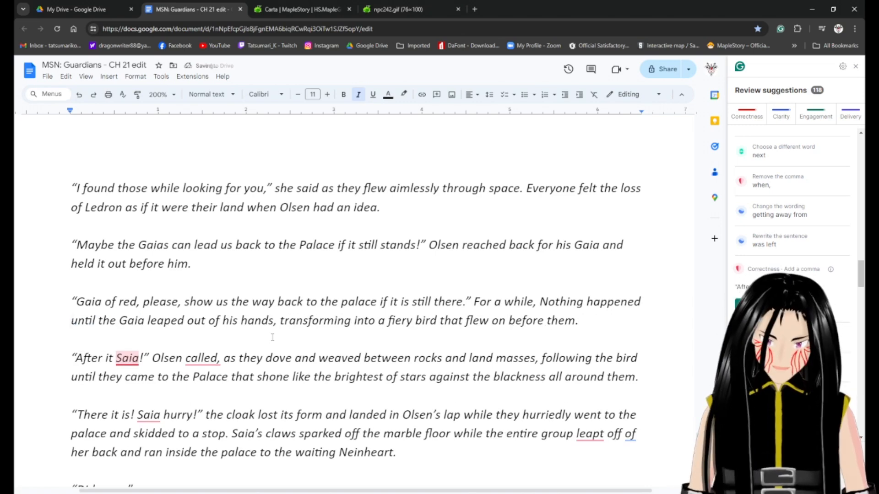
Add a comma after "After it" in Olsen's call to Saia.
{"action": "left_click", "coordinate": [109, 363]}
{"action": "key", "text": "Right"}
{"action": "type", "text": ","}
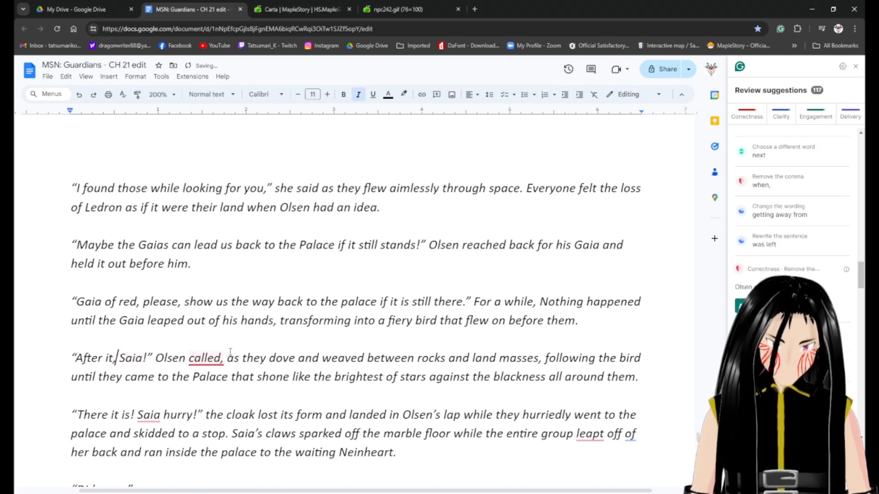
Remove the comma after "Olsen called" in the "After it, Saia!" paragraph and add one after "Saia" in "There it is! Saia hurry!".
{"action": "left_click", "coordinate": [220, 354]}
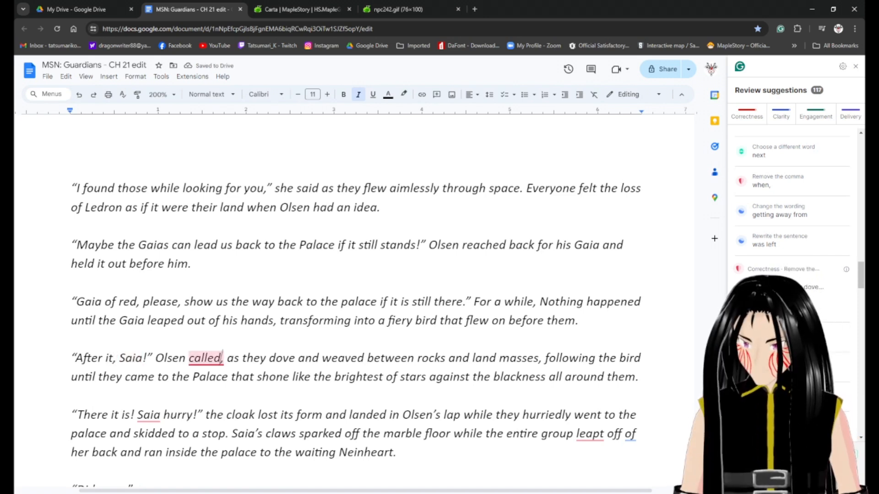
{"action": "key", "text": "Delete"}
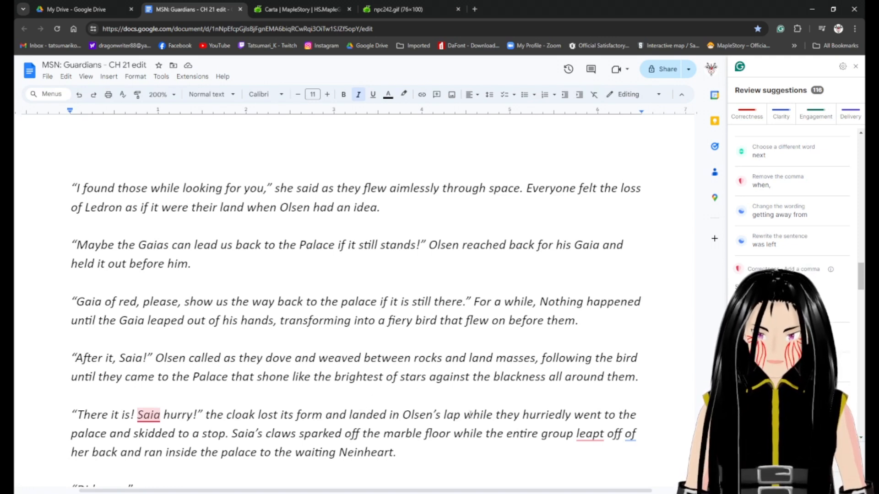
{"action": "left_click", "coordinate": [160, 415]}
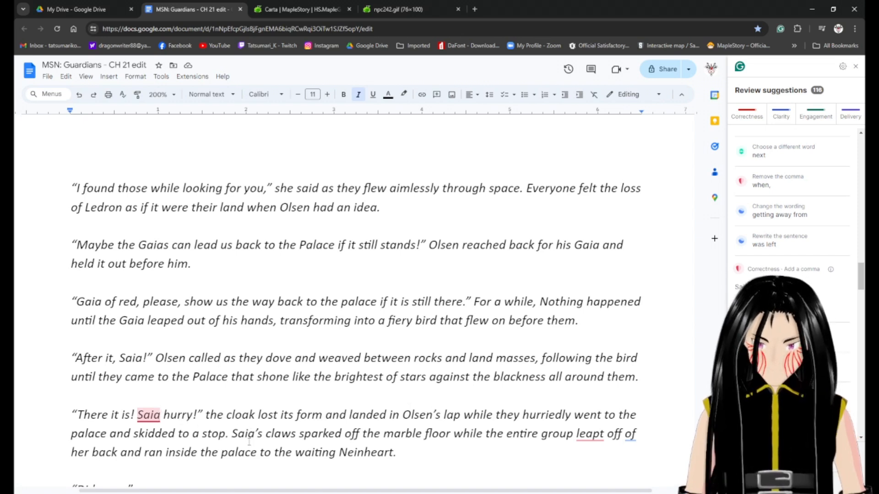
{"action": "type", "text": ","}
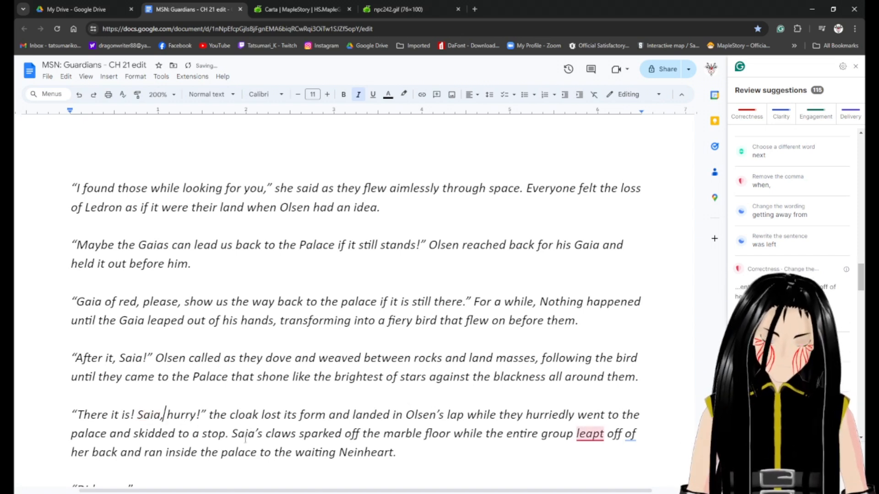
Change "leapt" to "leaped" and delete "of" before "her back" in the sentence about Saia's claws.
{"action": "scroll", "coordinate": [246, 439], "scroll_direction": "down", "scroll_amount": 1}
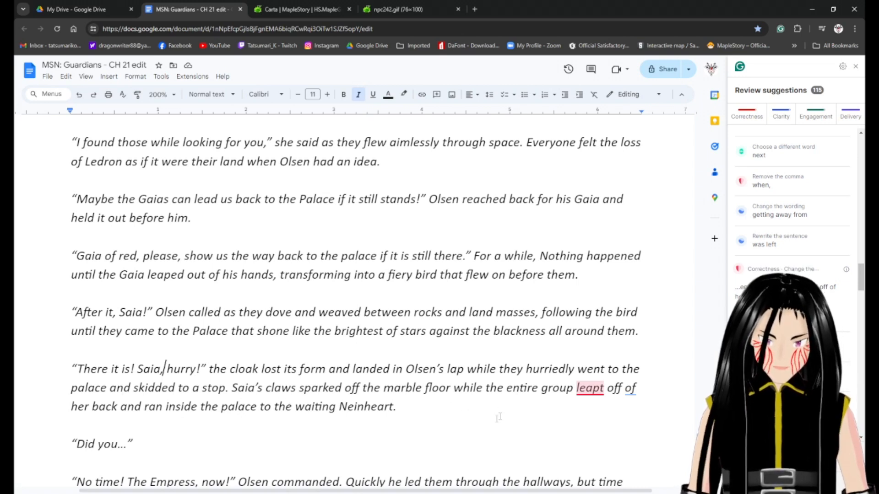
{"action": "left_click", "coordinate": [600, 388]}
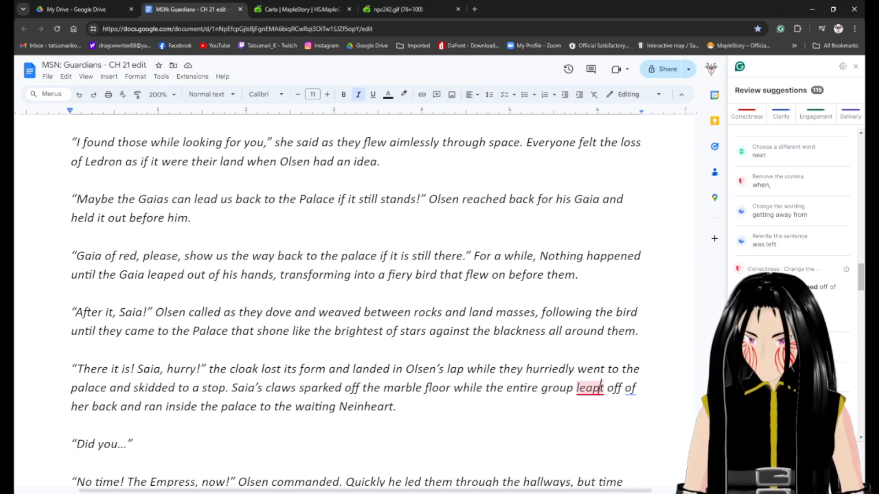
{"action": "key", "text": "Delete"}
{"action": "type", "text": "ed"}
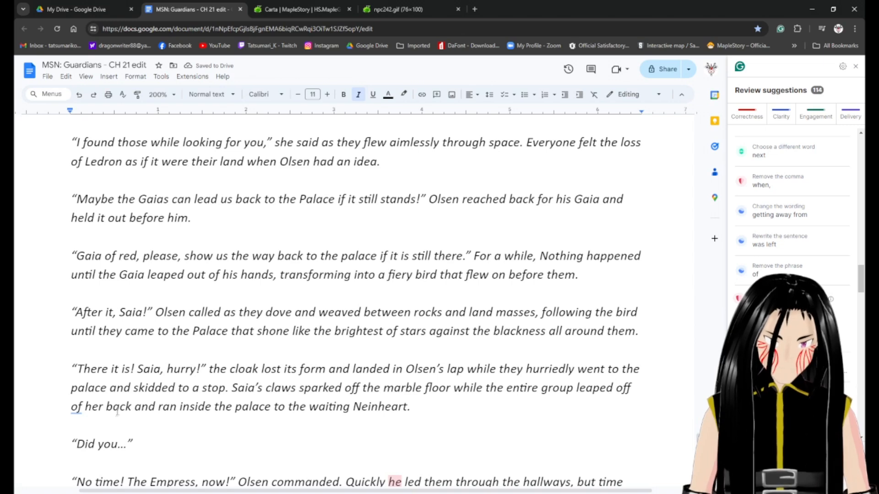
{"action": "left_click", "coordinate": [77, 406]}
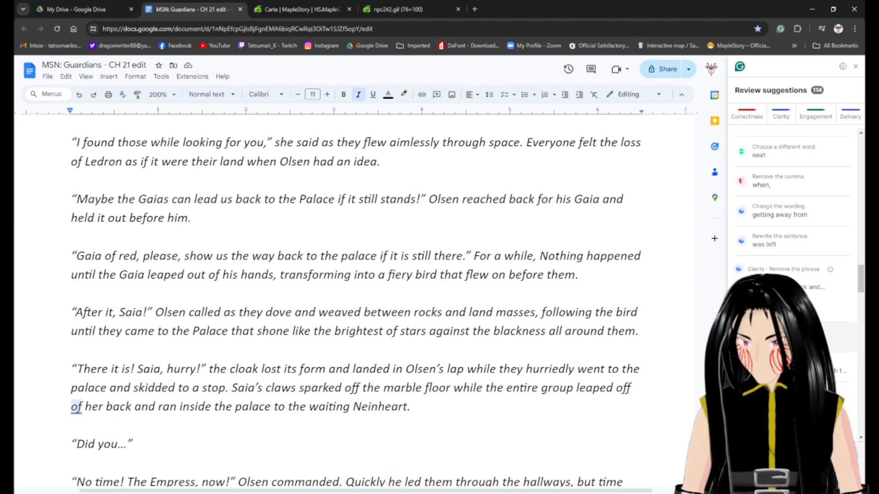
{"action": "key", "text": "BackSpace"}
Replace "Quickly he" with "Again, Neinheart" before "led them through the hallways".
{"action": "scroll", "coordinate": [189, 428], "scroll_direction": "down", "scroll_amount": 2}
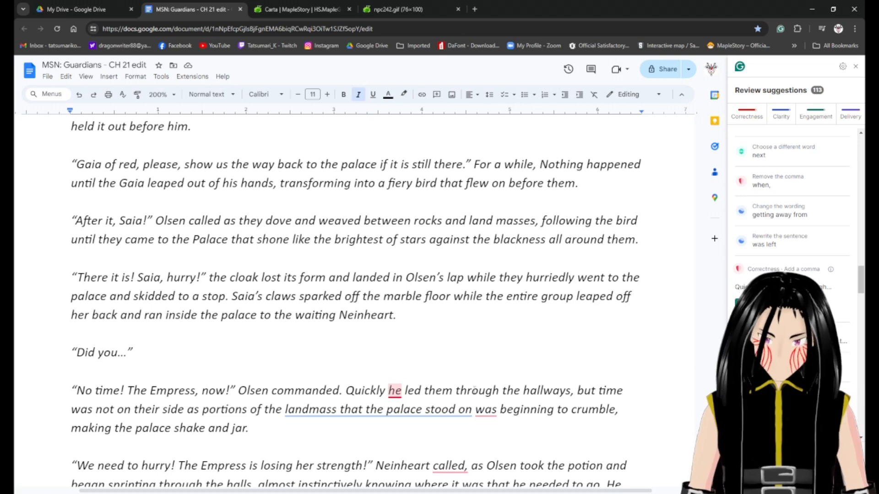
{"action": "key", "text": "ctrl+shift+Left"}
{"action": "type", "text": "Again,"}
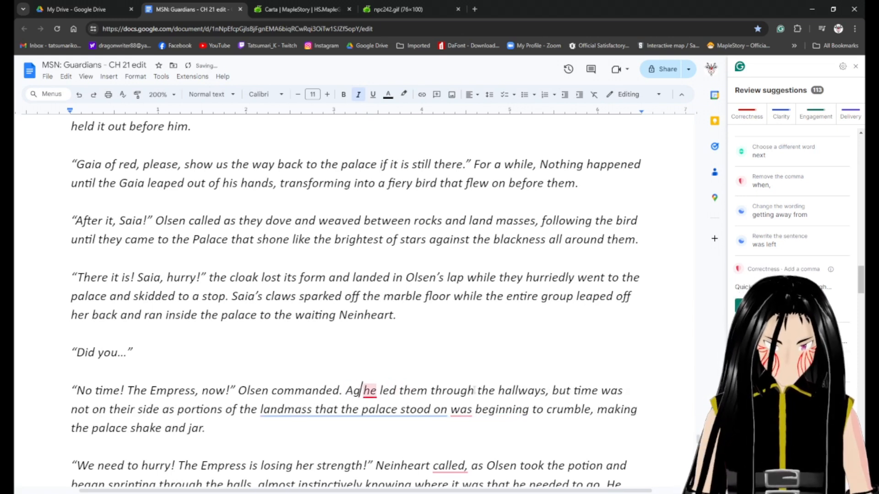
{"action": "type", "text": " Nei"}
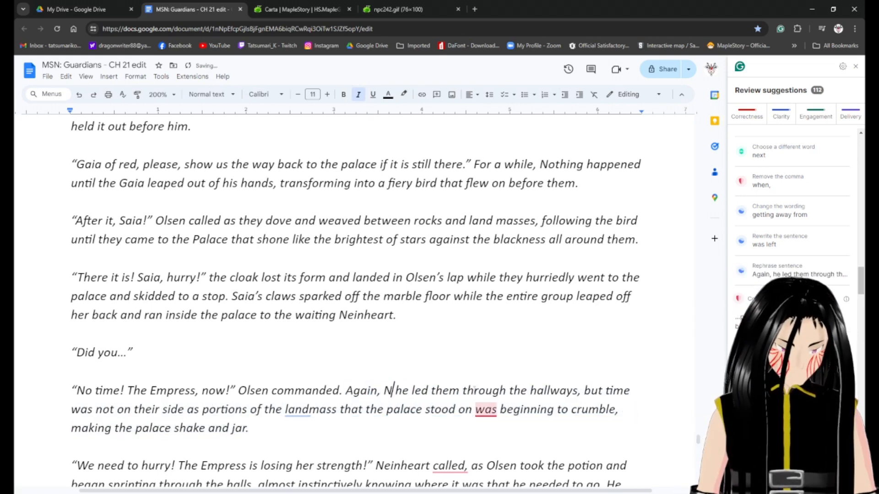
{"action": "type", "text": "nheart"}
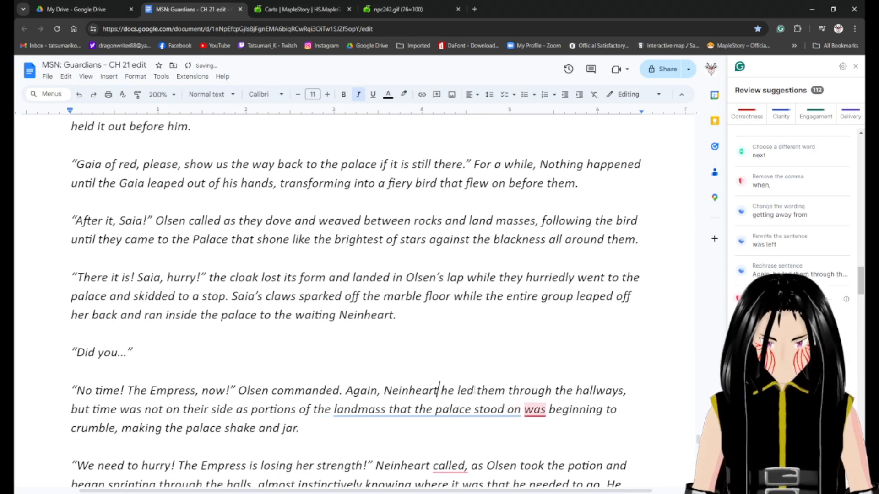
{"action": "key", "text": "Right"}
{"action": "key", "text": "Delete"}
{"action": "key", "text": "Delete"}
{"action": "key", "text": "Delete"}
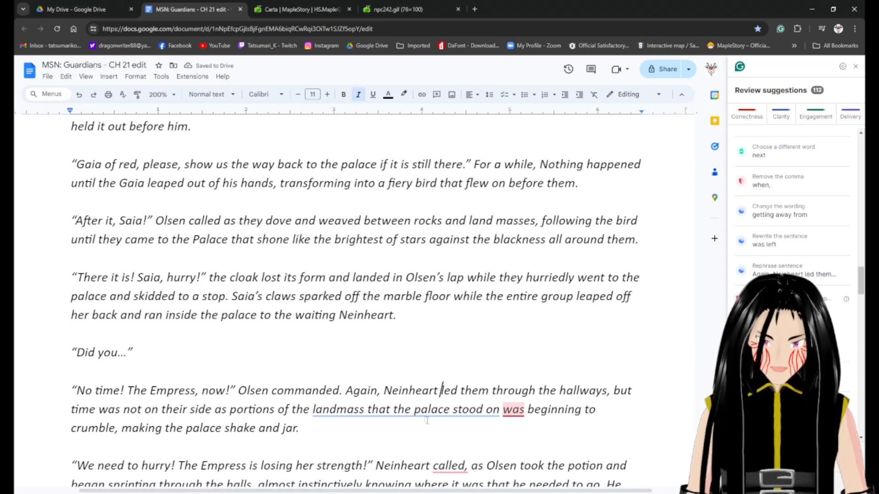
Delete "that" after "landmass" and replace "was beginning" with "began" before "to crumble".
{"action": "left_click", "coordinate": [392, 410]}
{"action": "key", "text": "ctrl+shift+Left"}
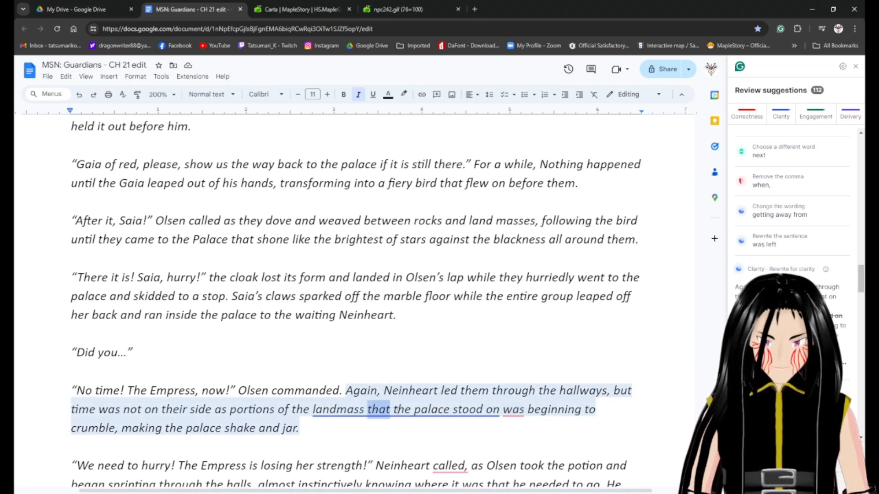
{"action": "key", "text": "BackSpace"}
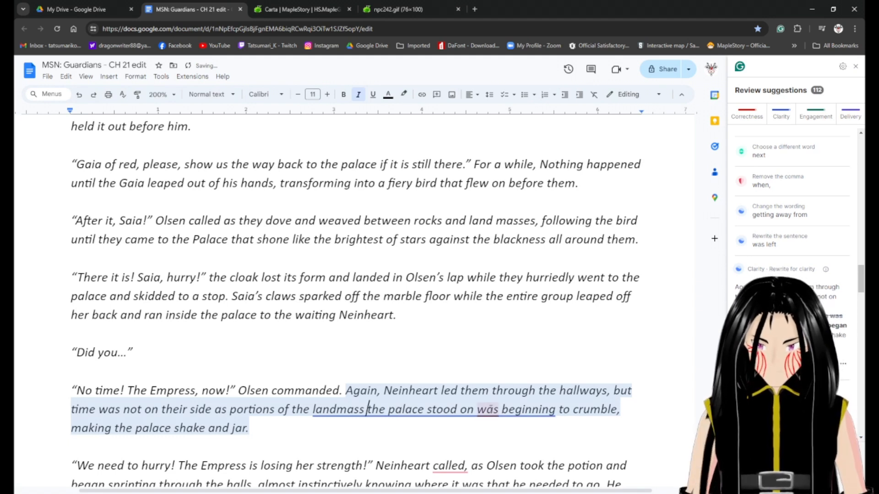
{"action": "left_click", "coordinate": [759, 344]}
{"action": "key", "text": "ctrl+Left"}
{"action": "key", "text": "ctrl+shift+Right"}
{"action": "key", "text": "ctrl+shift+Right"}
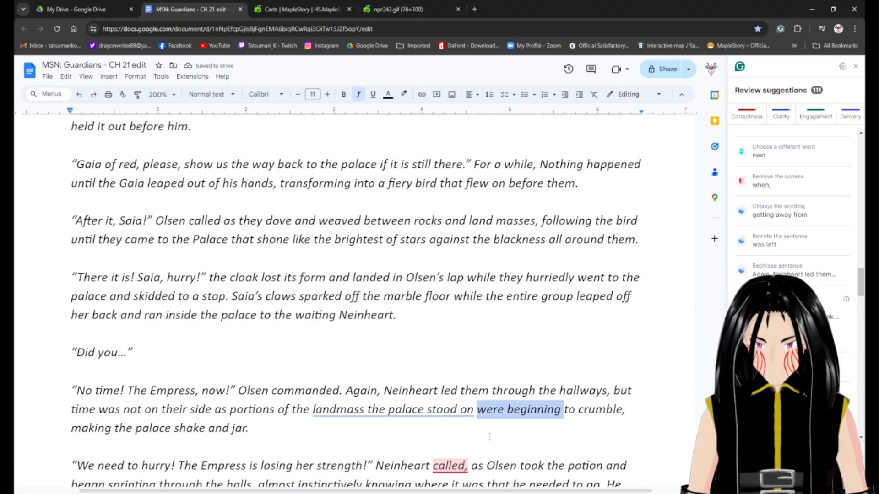
{"action": "type", "text": "began"}
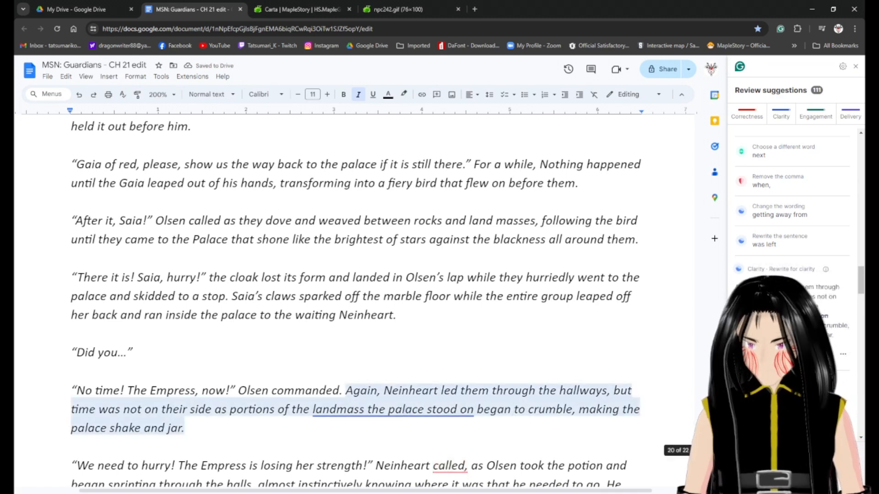
Apply the clarity rewrite to "the palace's landmass" and replace "the palace" with "it" before "shake and jar".
{"action": "left_click", "coordinate": [750, 354]}
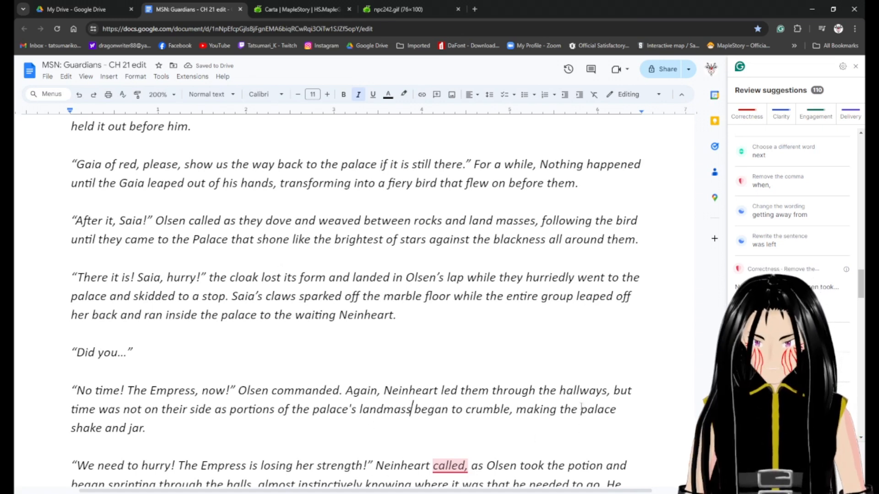
{"action": "left_click", "coordinate": [564, 409]}
{"action": "key", "text": "Left"}
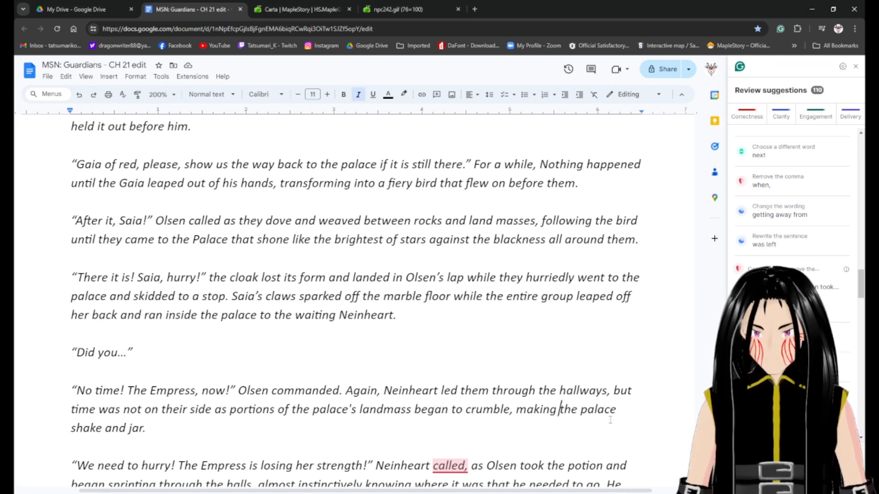
{"action": "key", "text": "shift+End"}
{"action": "type", "text": "it"}
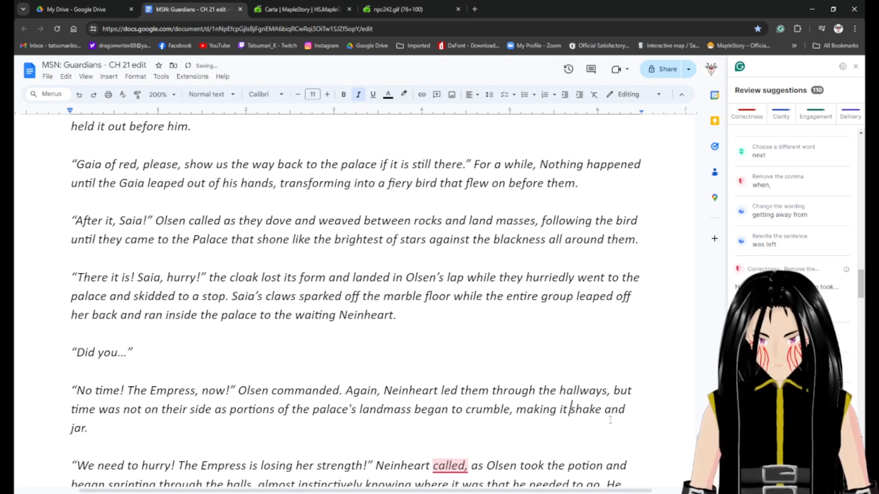
Apply the suggestion that removes the comma after "Neinheart called" in the "We need to hurry!" paragraph.
{"action": "scroll", "coordinate": [348, 432], "scroll_direction": "down", "scroll_amount": 2}
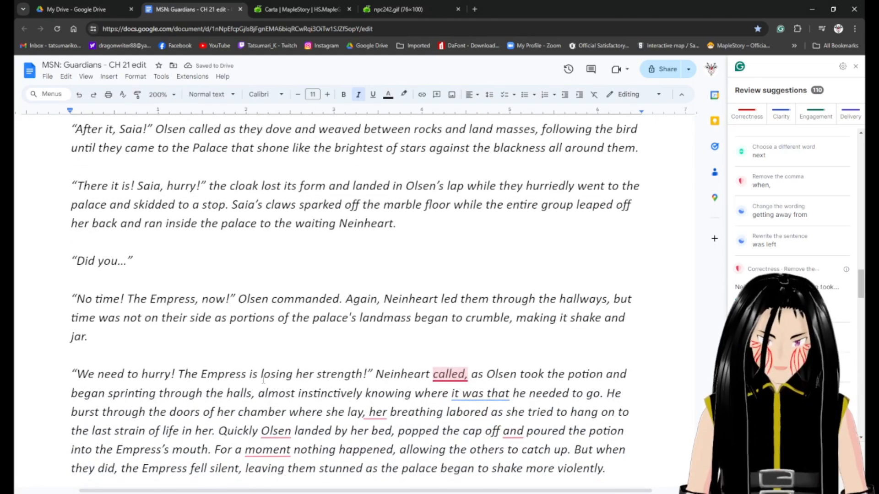
{"action": "left_click", "coordinate": [459, 374]}
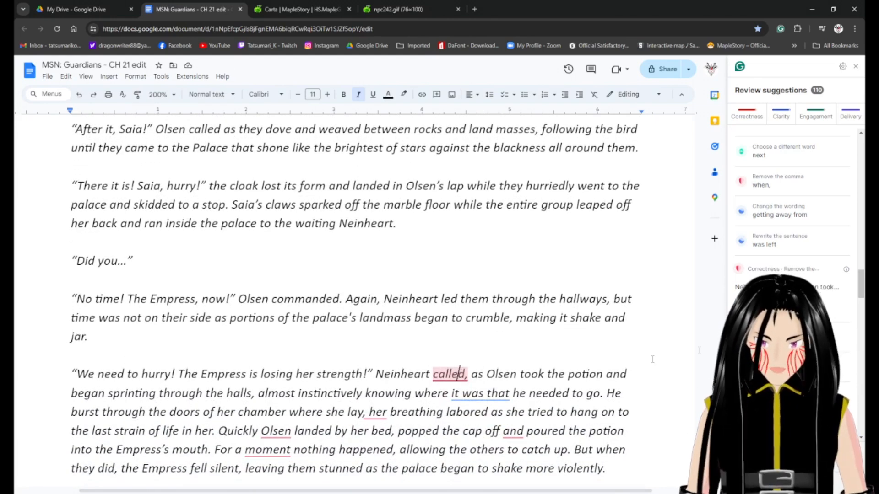
{"action": "left_click", "coordinate": [751, 306]}
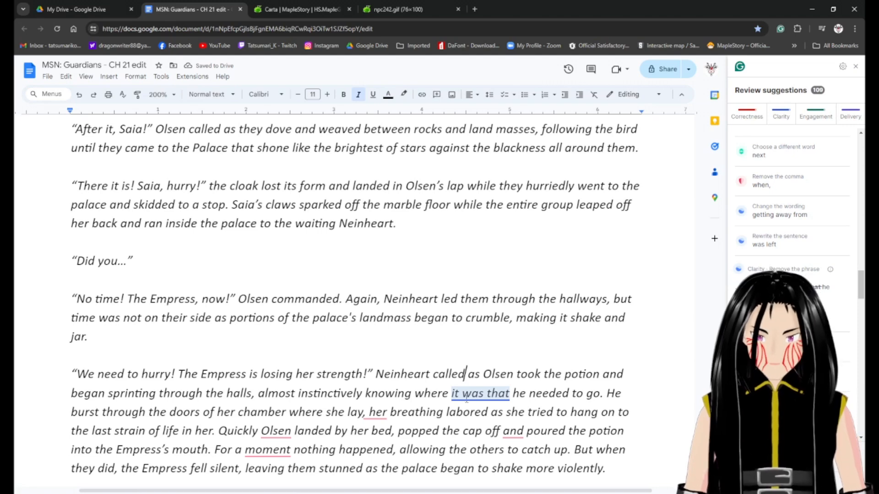
Delete "it was that" between "knowing where" and "he needed to go".
{"action": "left_click", "coordinate": [511, 393]}
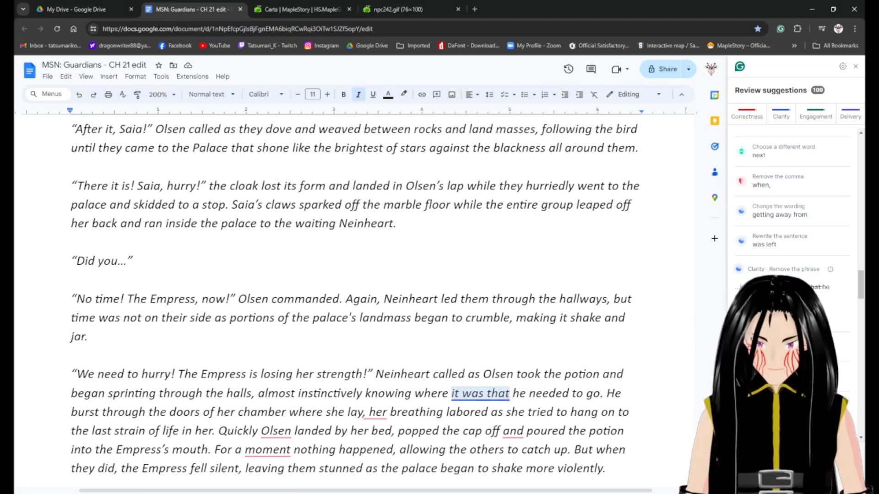
{"action": "key", "text": "BackSpace"}
{"action": "key", "text": "BackSpace"}
{"action": "key", "text": "BackSpace"}
{"action": "key", "text": "BackSpace"}
{"action": "key", "text": "BackSpace"}
{"action": "key", "text": "BackSpace"}
{"action": "key", "text": "BackSpace"}
{"action": "key", "text": "BackSpace"}
{"action": "key", "text": "BackSpace"}
{"action": "key", "text": "BackSpace"}
{"action": "key", "text": "BackSpace"}
{"action": "key", "text": "BackSpace"}
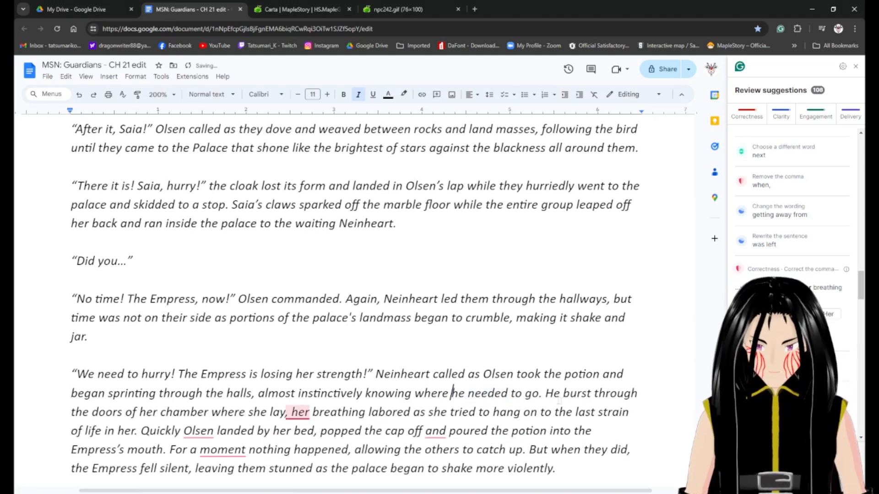
Change "began sprinting" to "sprinted" and replace the comma after "where she lay" with a semicolon.
{"action": "left_click", "coordinate": [120, 394]}
{"action": "left_click", "coordinate": [750, 310]}
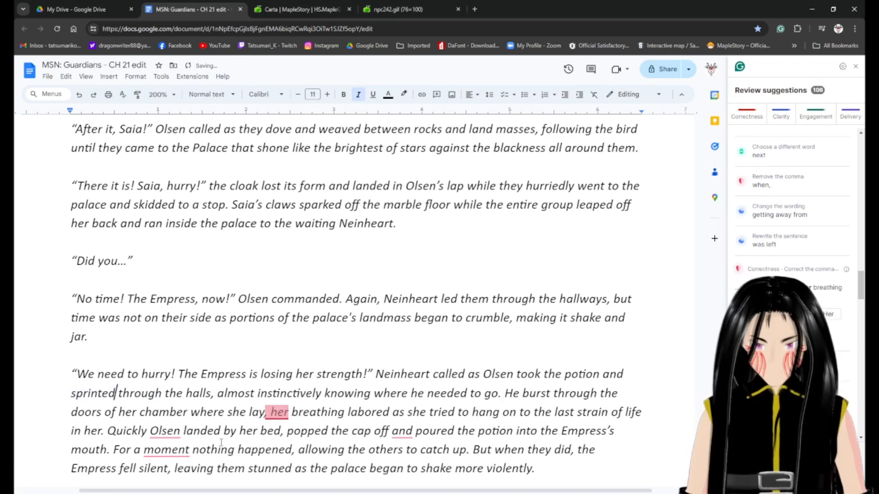
{"action": "left_click", "coordinate": [271, 411]}
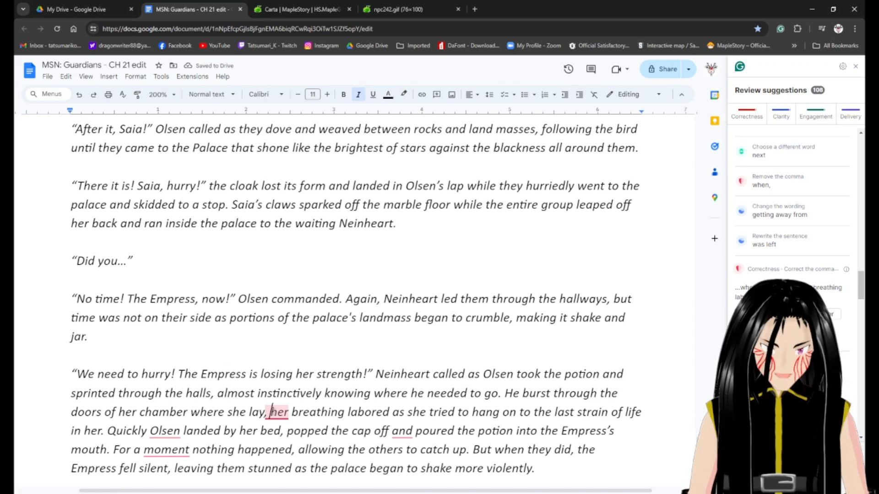
{"action": "left_click", "coordinate": [752, 314]}
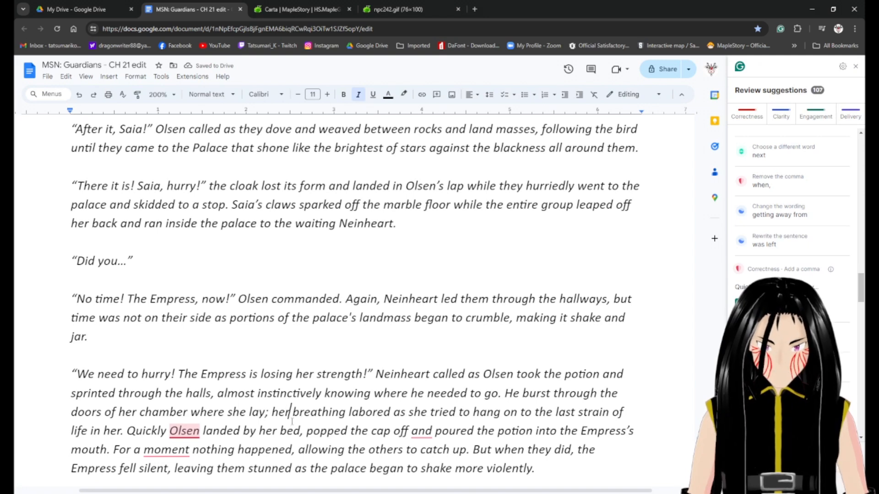
{"action": "type", "text": "was"}
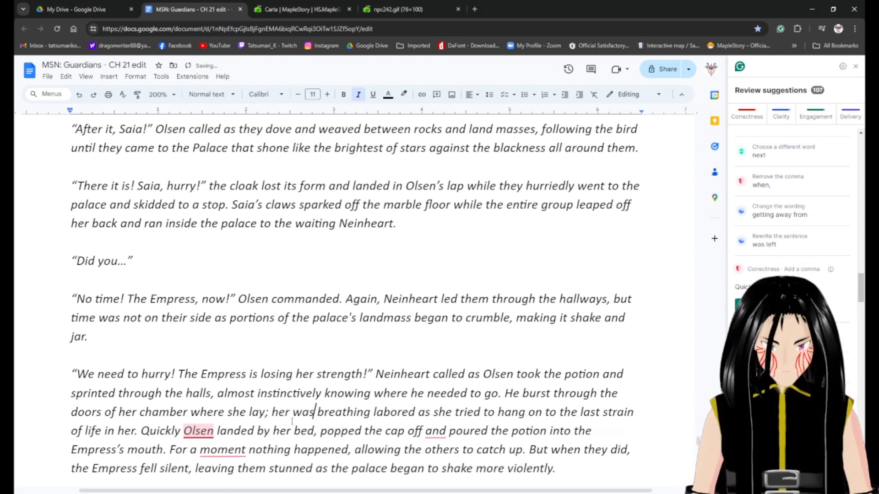
{"action": "key", "text": "BackSpace"}
{"action": "key", "text": "BackSpace"}
{"action": "key", "text": "BackSpace"}
{"action": "key", "text": "BackSpace"}
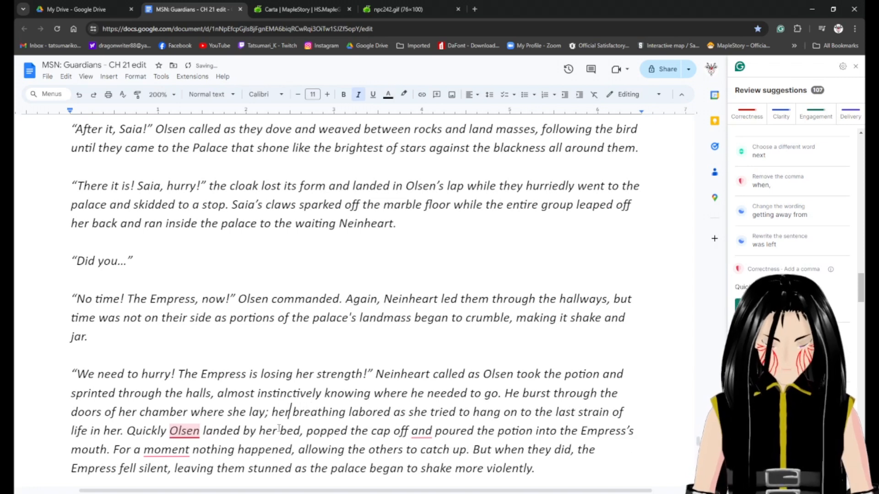
Insert "was" between "her breathing" and "labored" in the sentence about the Empress's chamber.
{"action": "key", "text": "Right"}
{"action": "key", "text": "Right"}
{"action": "key", "text": "Right"}
{"action": "key", "text": "Right"}
{"action": "key", "text": "Right"}
{"action": "key", "text": "Right"}
{"action": "key", "text": "Right"}
{"action": "key", "text": "Right"}
{"action": "key", "text": "Right"}
{"action": "type", "text": "was"}
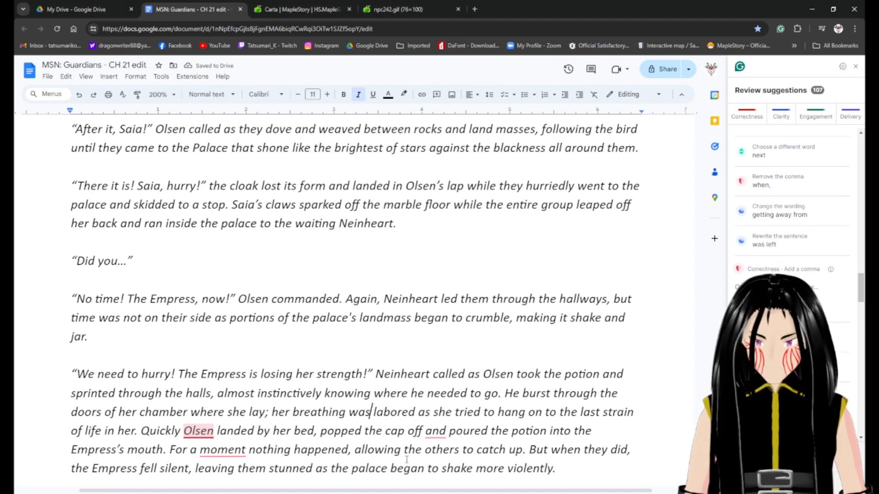
Delete "Quickly" before "Olsen landed by her bed" and add a comma after "popped the cap off".
{"action": "left_click", "coordinate": [182, 431]}
{"action": "key", "text": "ctrl+shift+Left"}
{"action": "key", "text": "BackSpace"}
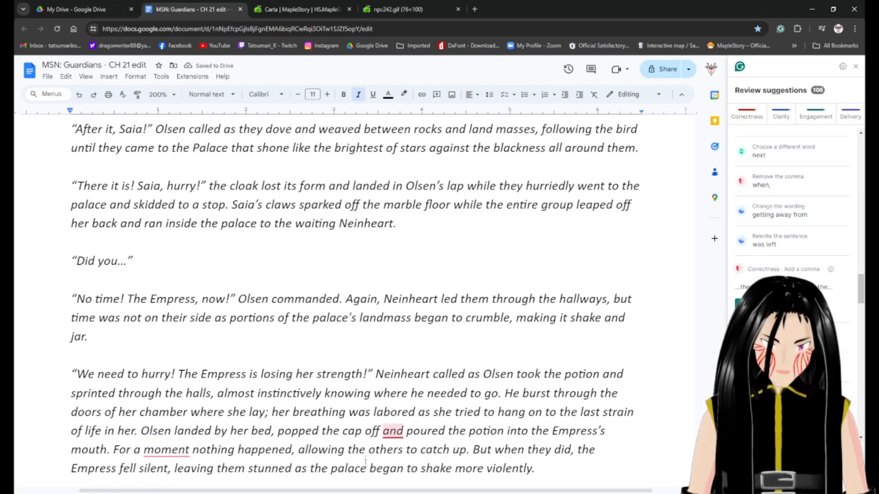
{"action": "scroll", "coordinate": [388, 441], "scroll_direction": "down", "scroll_amount": 1}
{"action": "left_click", "coordinate": [381, 386]}
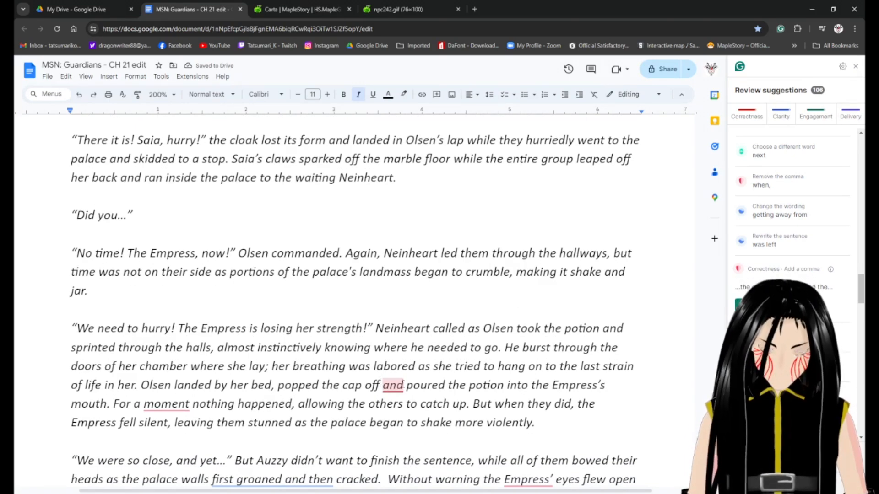
{"action": "type", "text": ","}
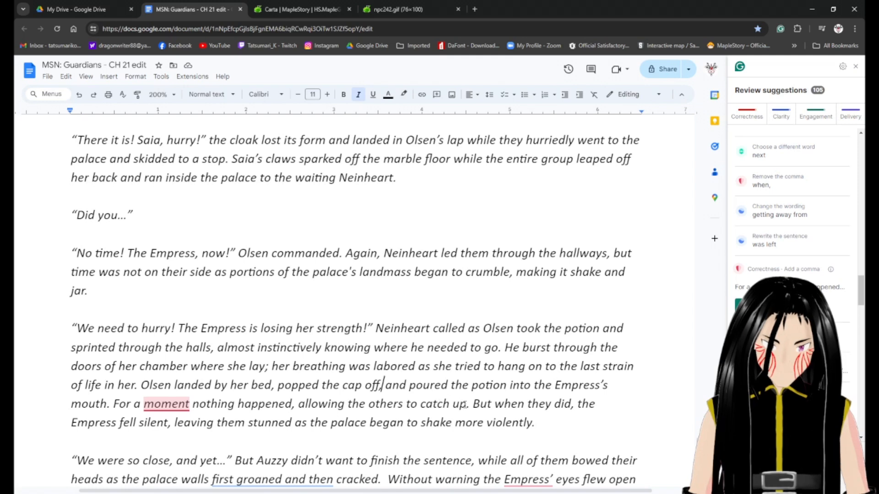
Replace "For a moment nothing happened, allowing the others to catch up." with "Just as the others caught up".
{"action": "left_click_drag", "start_coordinate": [472, 404], "coordinate": [114, 405]}
{"action": "key", "text": "BackSpace"}
{"action": "type", "text": "Just a"}
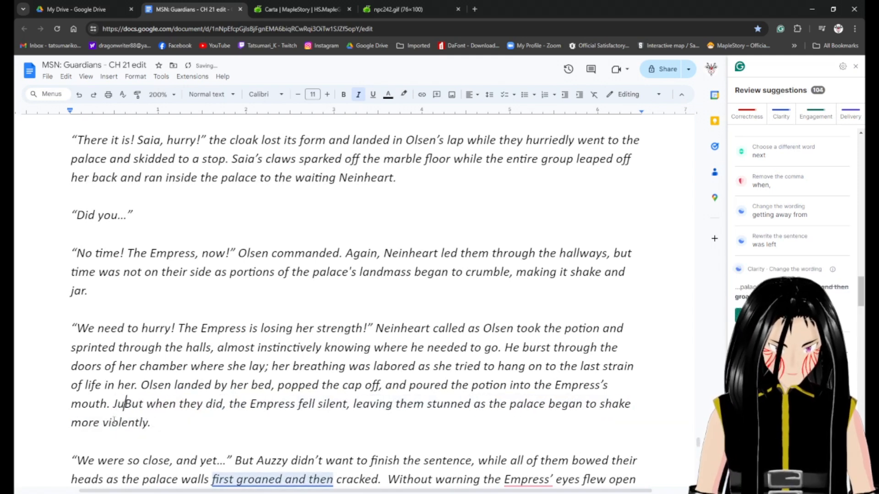
{"action": "type", "text": "s the others "}
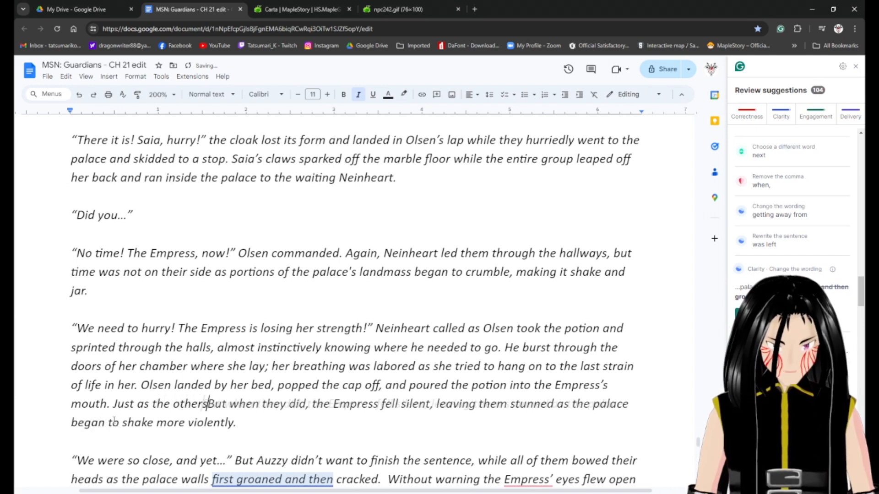
{"action": "type", "text": "caught up"}
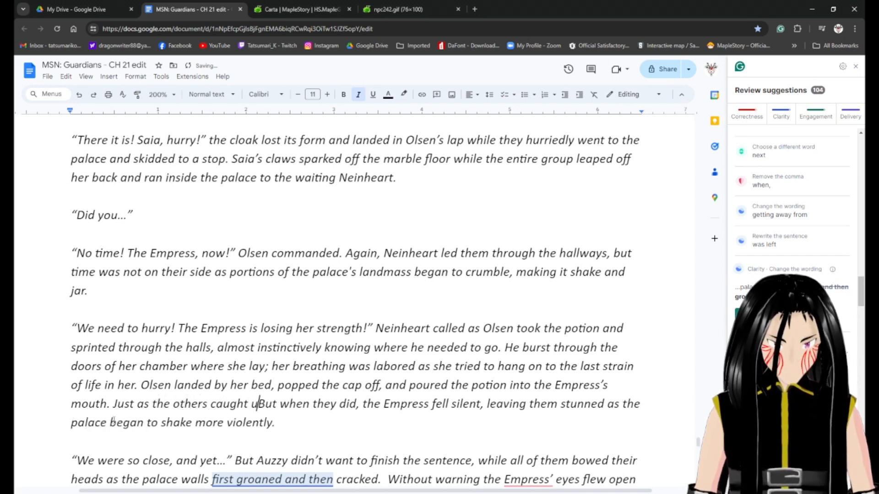
Delete "But when they did," before "the Empress fell silent" and add a comma after "caught up".
{"action": "key", "text": "ctrl+shift+Right"}
{"action": "key", "text": "ctrl+shift+Right"}
{"action": "key", "text": "ctrl+shift+Right"}
{"action": "key", "text": "ctrl+shift+Right"}
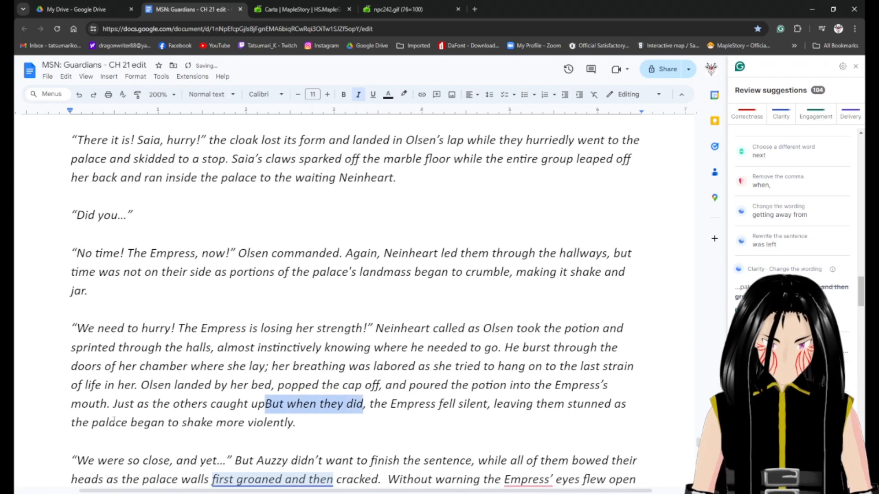
{"action": "key", "text": "shift+Right"}
{"action": "key", "text": "BackSpace"}
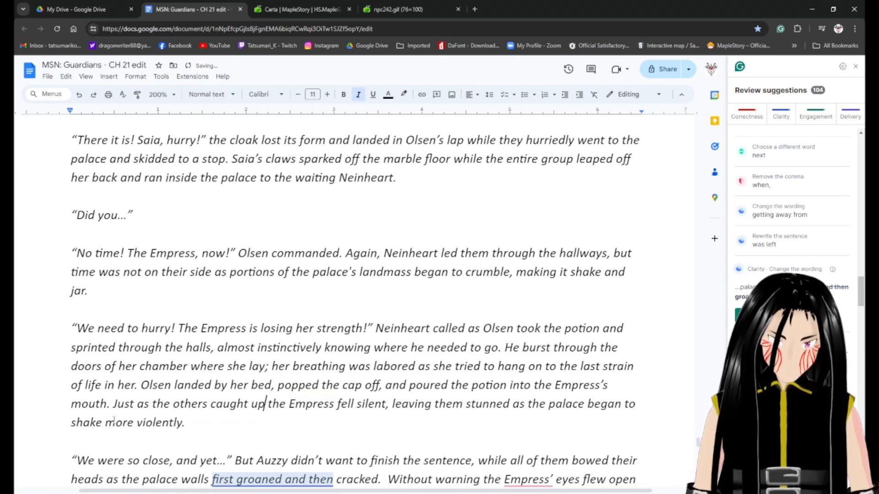
{"action": "type", "text": ","}
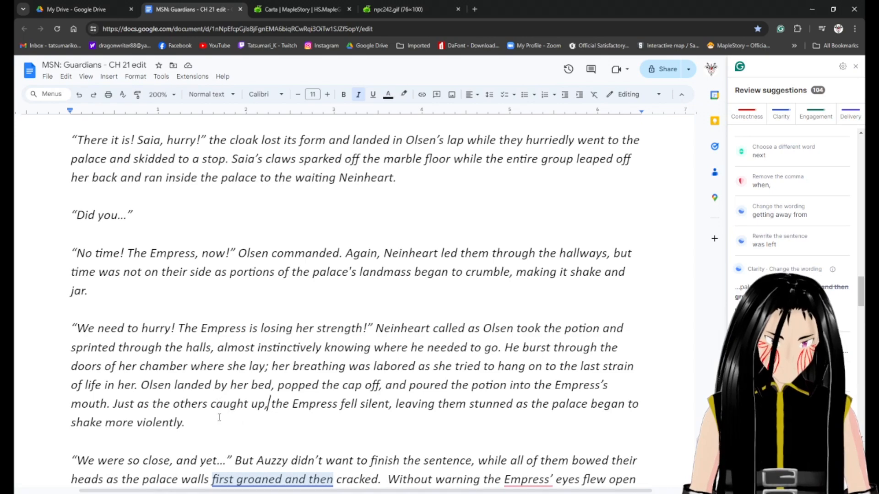
Apply Grammarly's rewrites to get "groaned and cracked" and "Without warning, the Empress's eyes flew open. She rose to her feet and held her arms wide.".
{"action": "scroll", "coordinate": [237, 397], "scroll_direction": "down", "scroll_amount": 3}
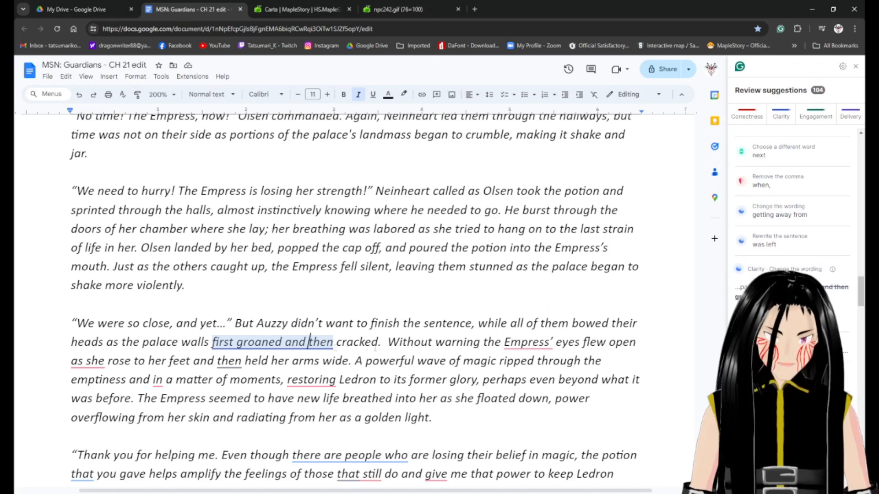
{"action": "left_click", "coordinate": [750, 316]}
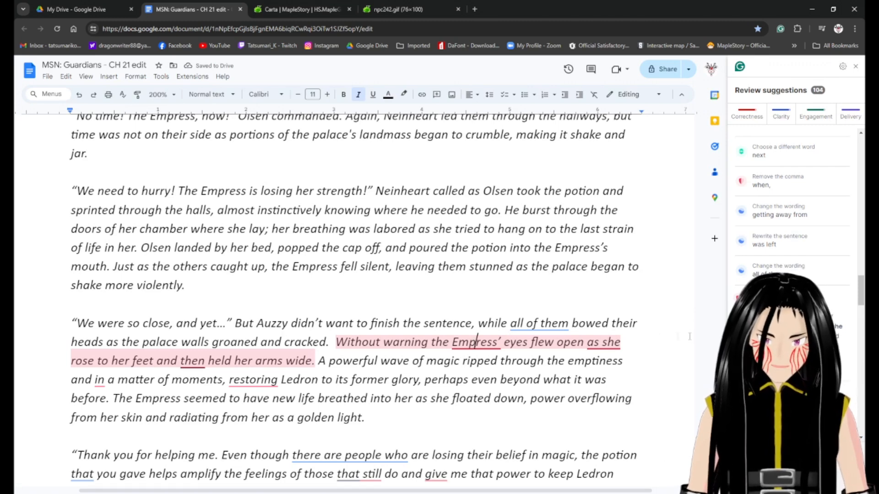
{"action": "left_click", "coordinate": [753, 361]}
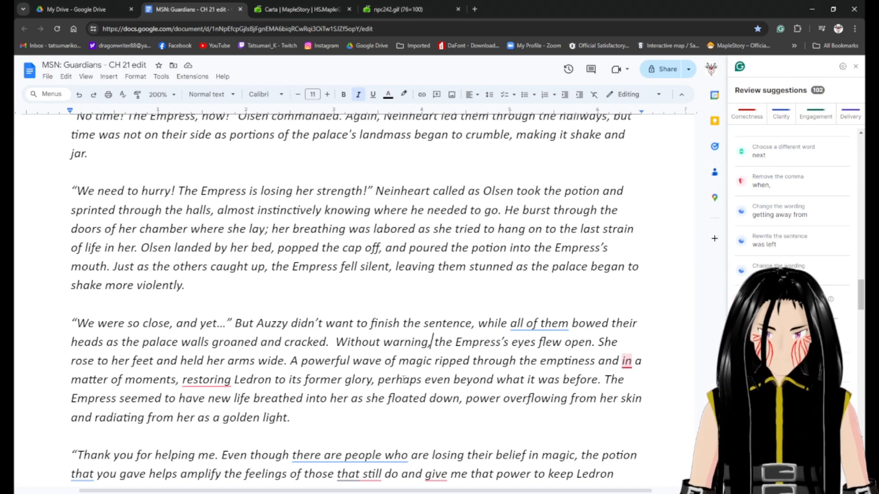
Add a comma after "ripped through the emptiness and" and change "restoring" to "restored".
{"action": "left_click", "coordinate": [620, 361]}
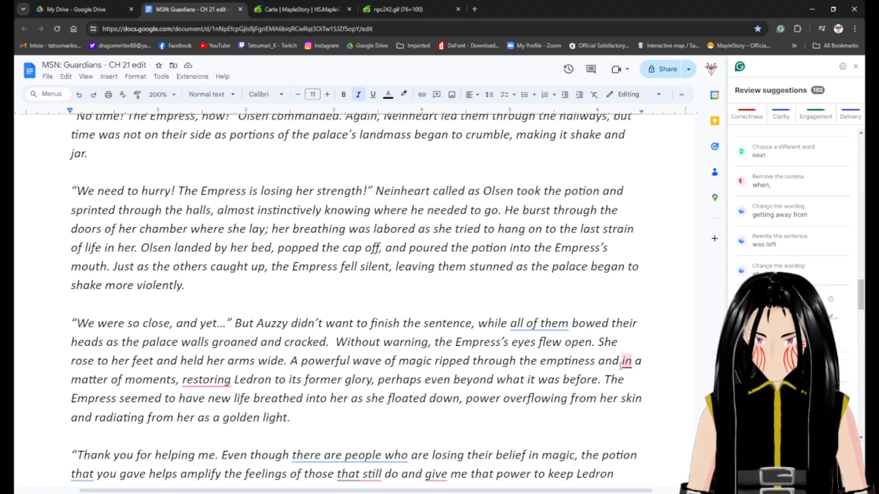
{"action": "type", "text": ","}
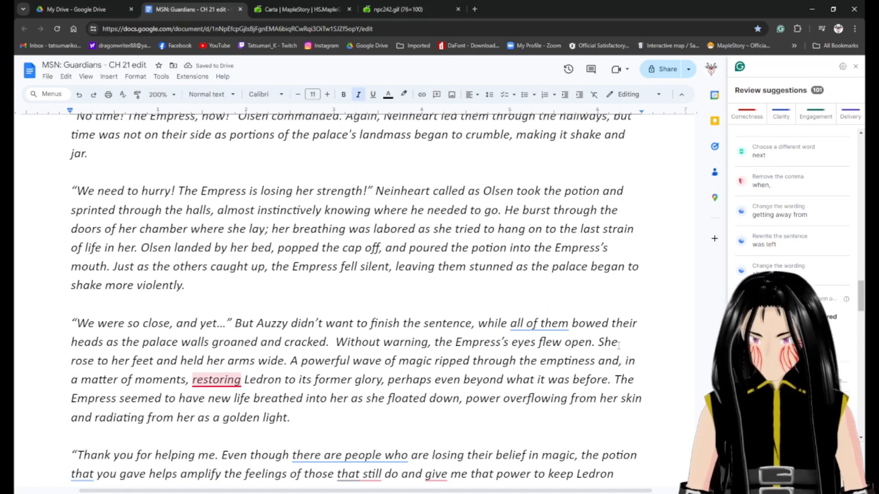
{"action": "left_click", "coordinate": [757, 340]}
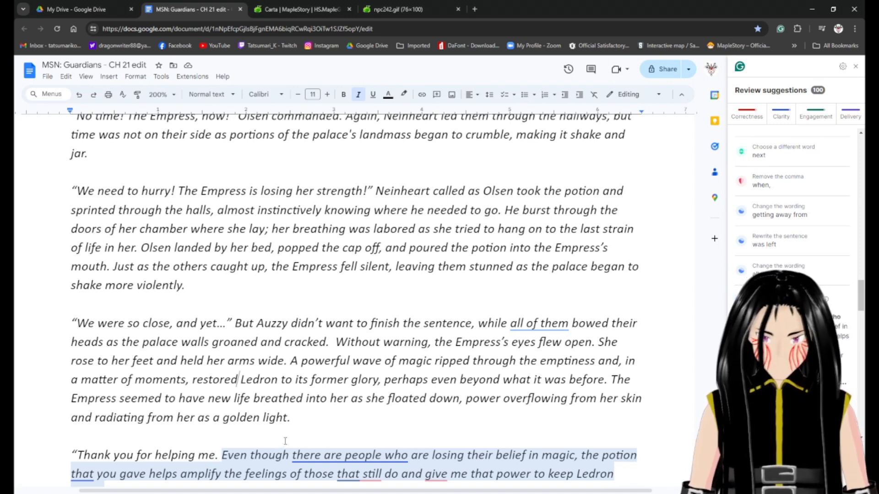
Delete "and" before "radiating" and apply Grammarly's rewrite of the "Even though" sentence with "some people", "the potion you gave" and "those who still do".
{"action": "double_click", "coordinate": [92, 417]}
{"action": "key", "text": "BackSpace"}
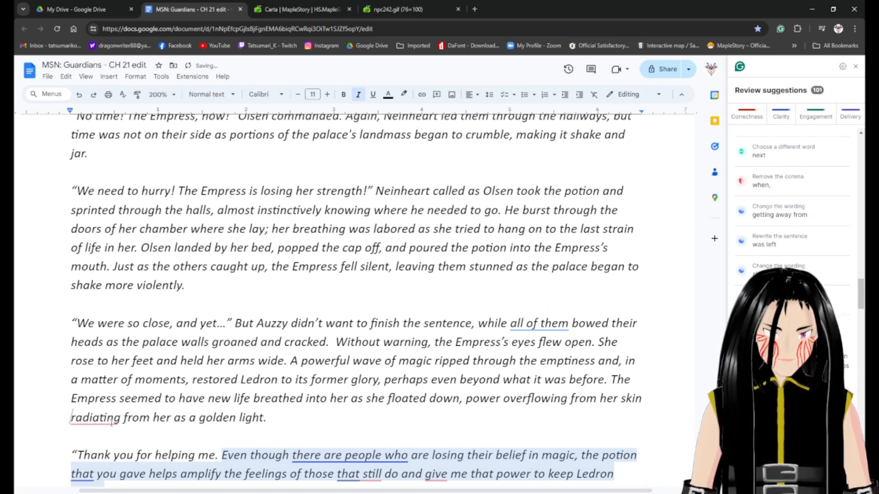
{"action": "left_click", "coordinate": [114, 418]}
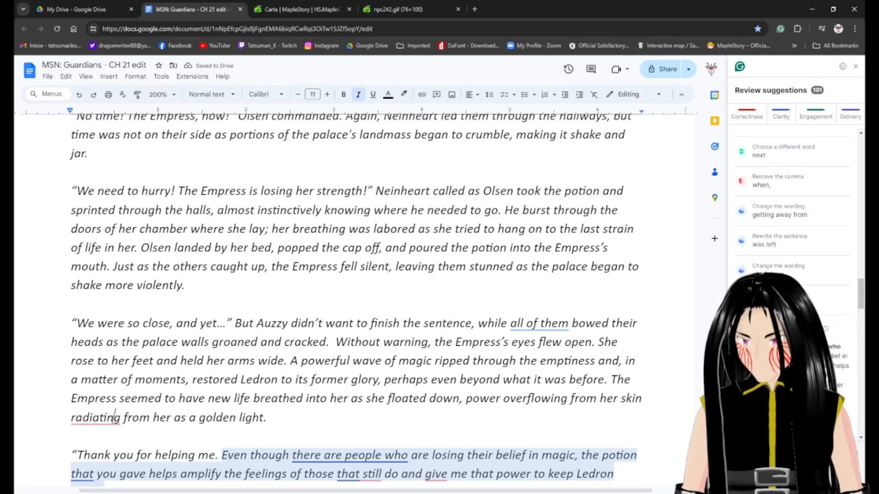
{"action": "left_click", "coordinate": [756, 407]}
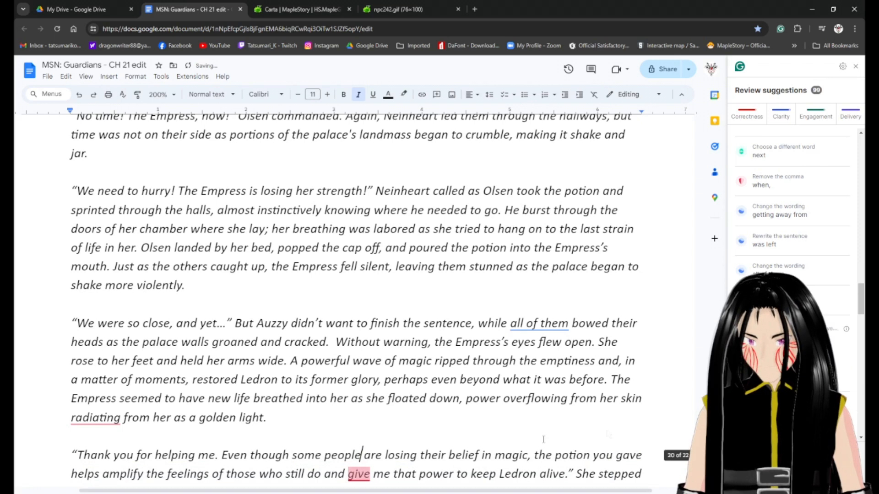
Change "all of them bowed their heads" to "they all bowed their heads" and reinsert "and" before "radiating from her".
{"action": "left_click", "coordinate": [562, 330]}
{"action": "left_click", "coordinate": [753, 312]}
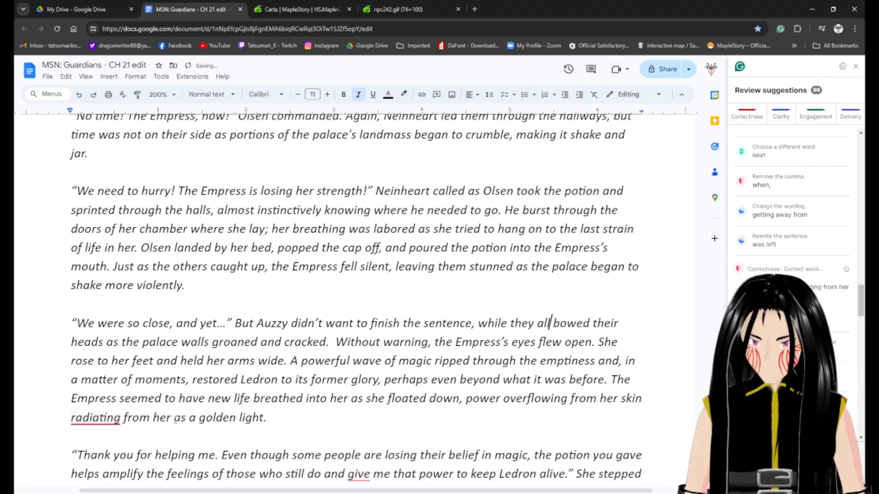
{"action": "left_click", "coordinate": [94, 418]}
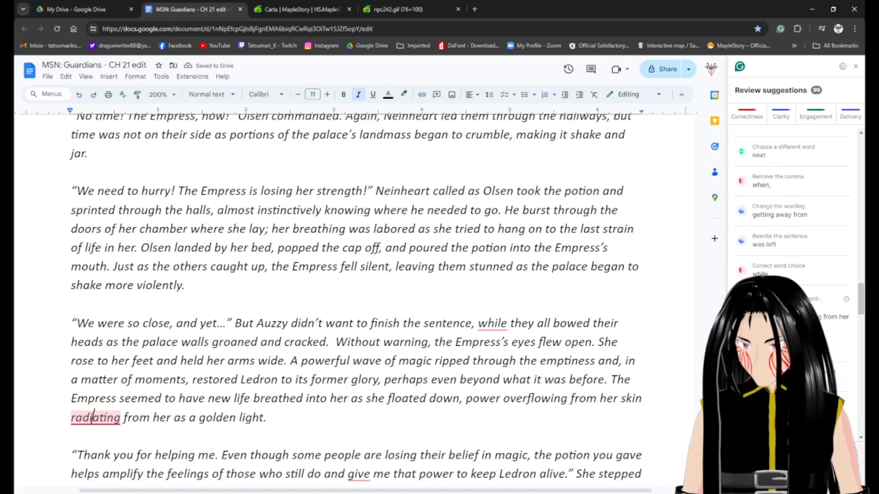
{"action": "type", "text": "and"}
Insert "to" between "helps" and "amplify" and change "give me that power" to "gives me that power".
{"action": "scroll", "coordinate": [220, 415], "scroll_direction": "down", "scroll_amount": 1}
{"action": "scroll", "coordinate": [219, 416], "scroll_direction": "down", "scroll_amount": 3}
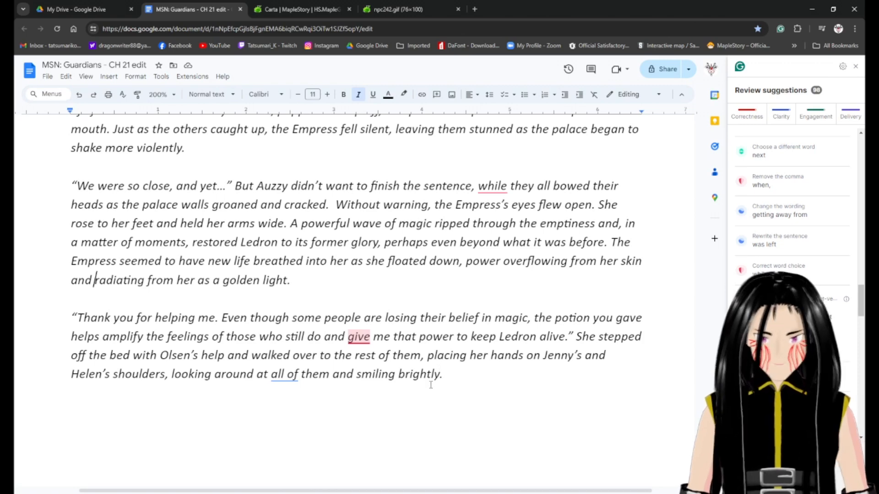
{"action": "left_click", "coordinate": [102, 337]}
{"action": "type", "text": "to"}
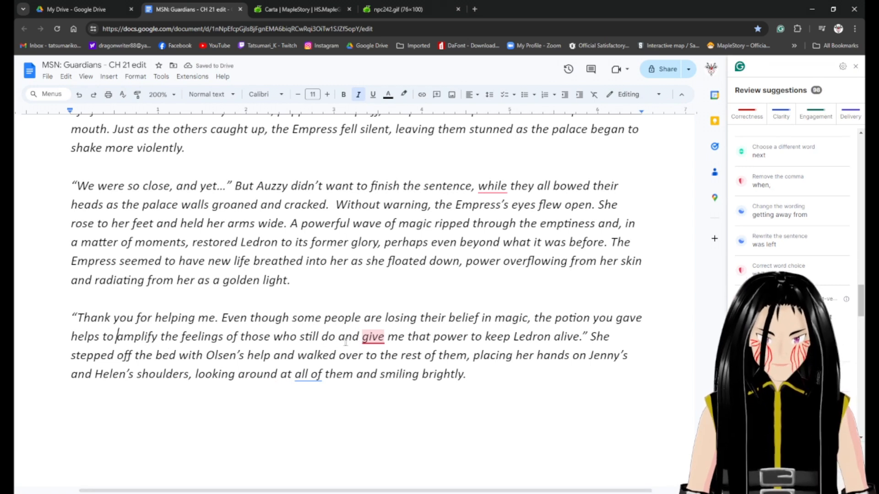
{"action": "left_click", "coordinate": [369, 338]}
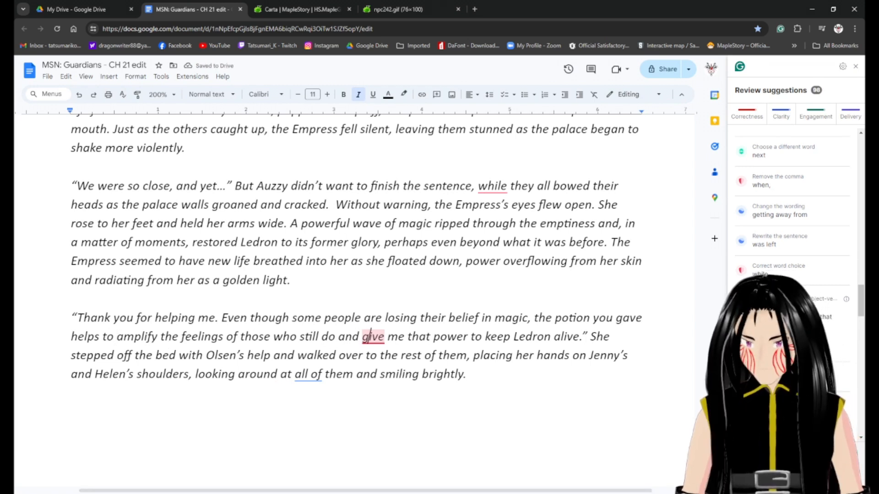
{"action": "left_click", "coordinate": [755, 342]}
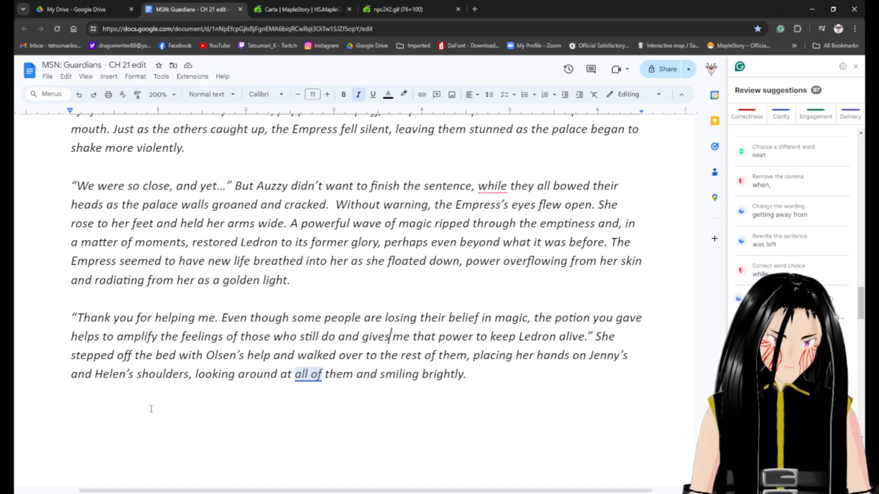
Shorten "looking around at all of them" to "looking around at them".
{"action": "left_click", "coordinate": [308, 374]}
{"action": "scroll", "coordinate": [308, 374], "scroll_direction": "down", "scroll_amount": 5}
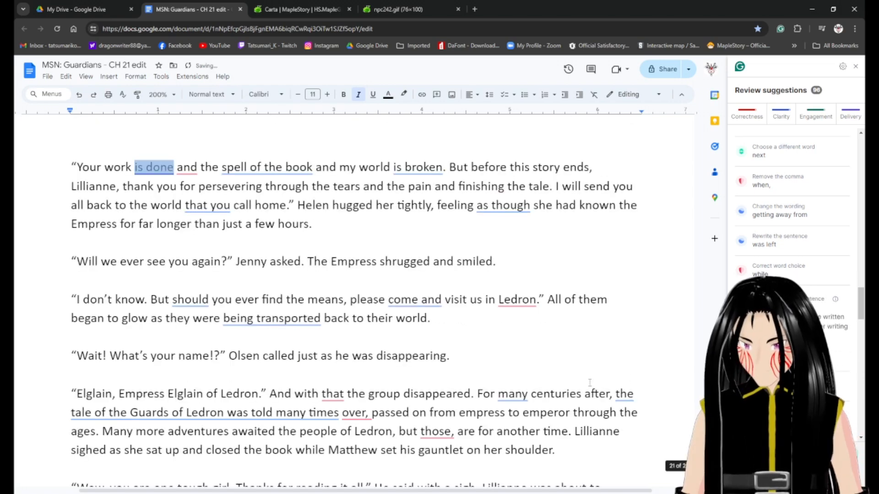
{"action": "scroll", "coordinate": [290, 292], "scroll_direction": "up", "scroll_amount": 6}
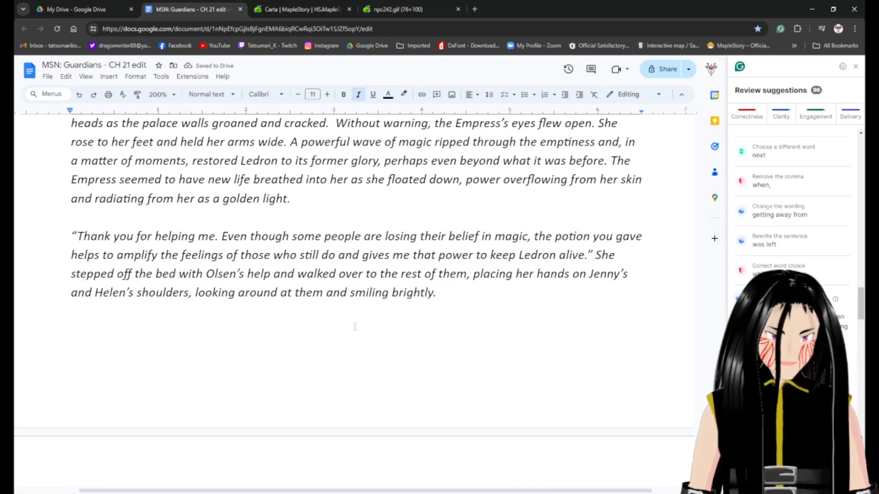
Add a comma after "Your work is done" and change "the spell of the book" to "the book's spell".
{"action": "scroll", "coordinate": [335, 328], "scroll_direction": "down", "scroll_amount": 5}
{"action": "scroll", "coordinate": [213, 347], "scroll_direction": "up", "scroll_amount": 1}
{"action": "left_click", "coordinate": [160, 350]}
{"action": "left_click", "coordinate": [175, 346]}
{"action": "type", "text": ","}
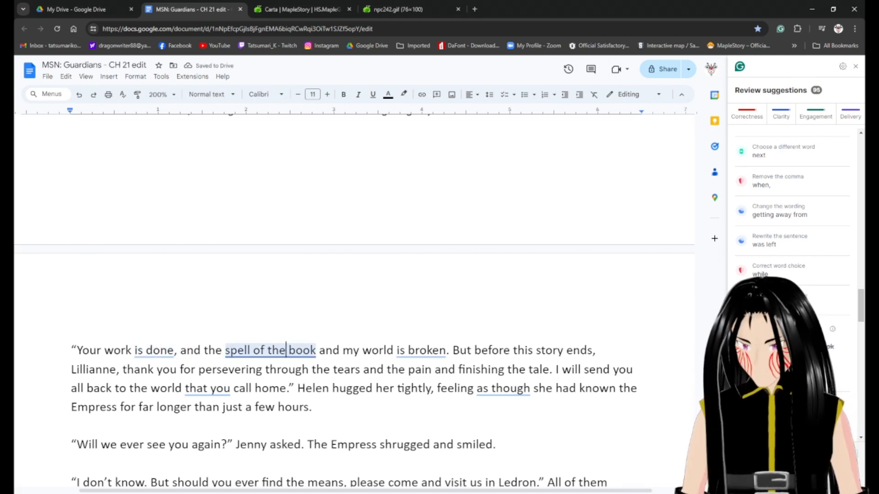
{"action": "left_click", "coordinate": [756, 375]}
Undo the rewording to "the book's spell" and redo it.
{"action": "left_click", "coordinate": [150, 347]}
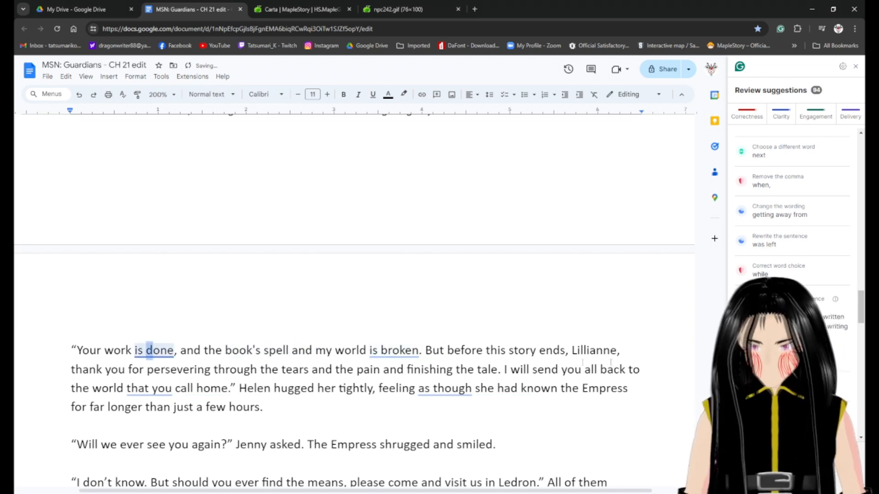
{"action": "left_click", "coordinate": [161, 351]}
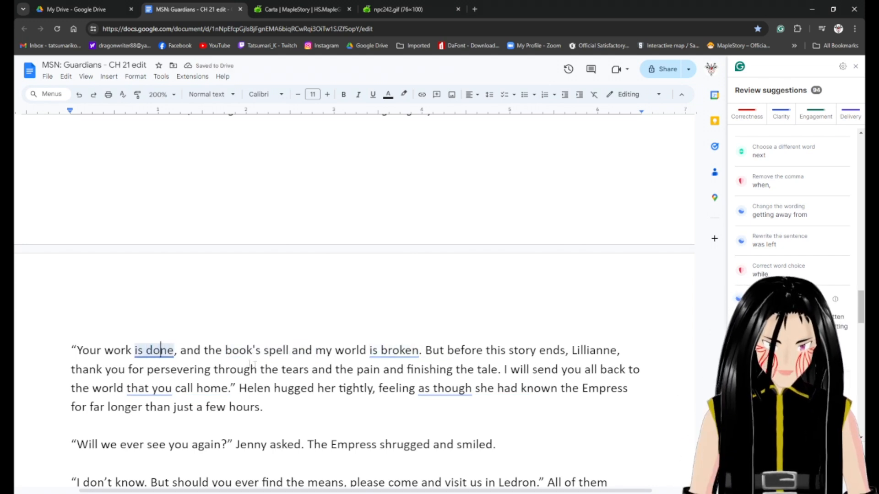
{"action": "left_click", "coordinate": [313, 351]}
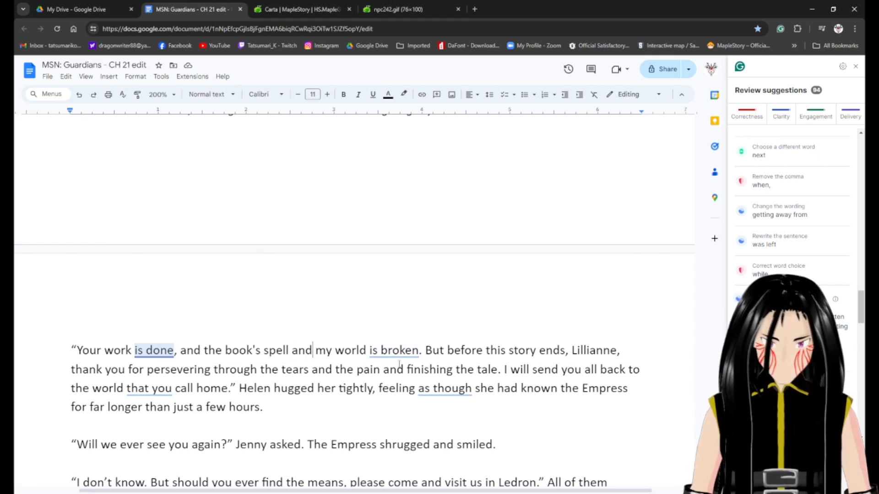
{"action": "key", "text": "ctrl+z"}
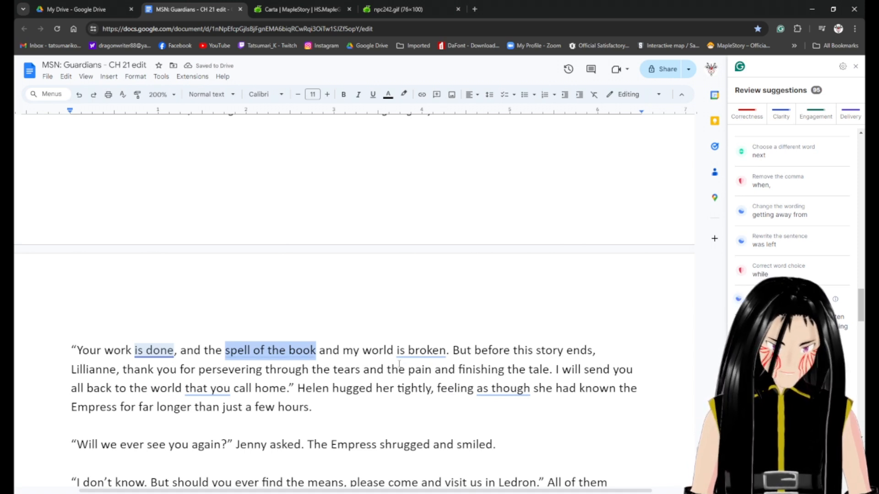
{"action": "key", "text": "ctrl+y"}
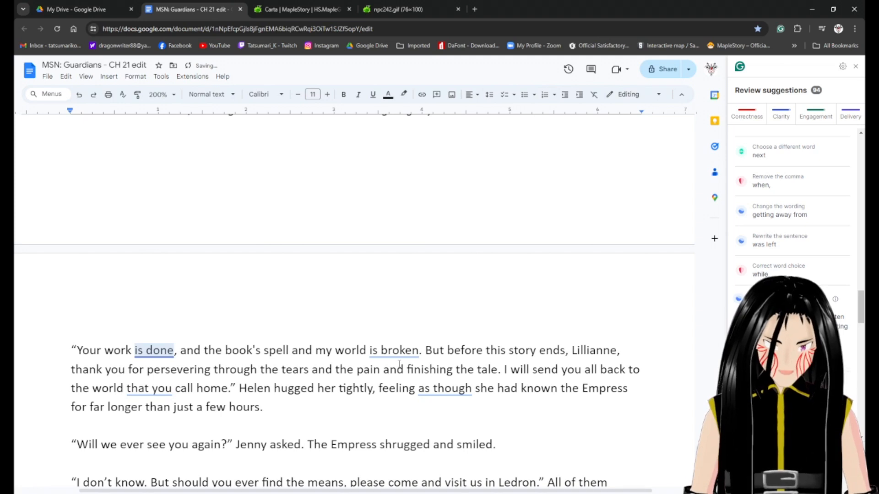
Replace "and my world" after "the book's spell" with "connected to my world".
{"action": "type", "text": "connected to "}
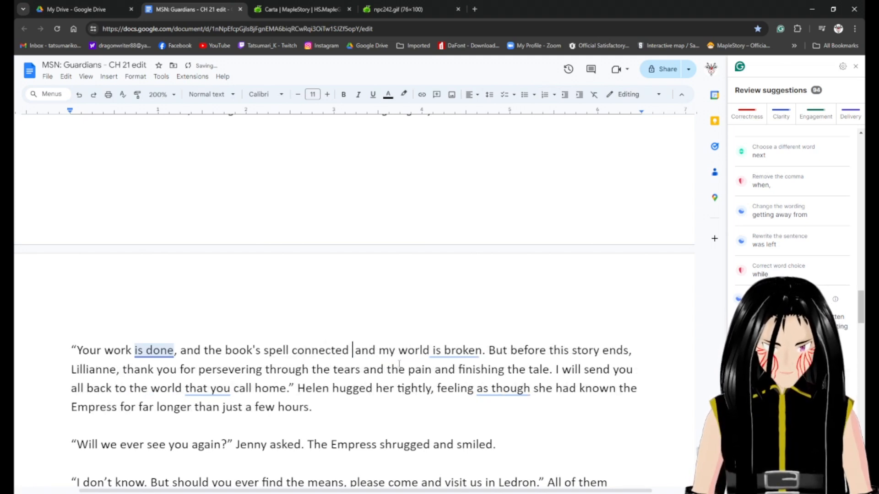
{"action": "type", "text": "my world"}
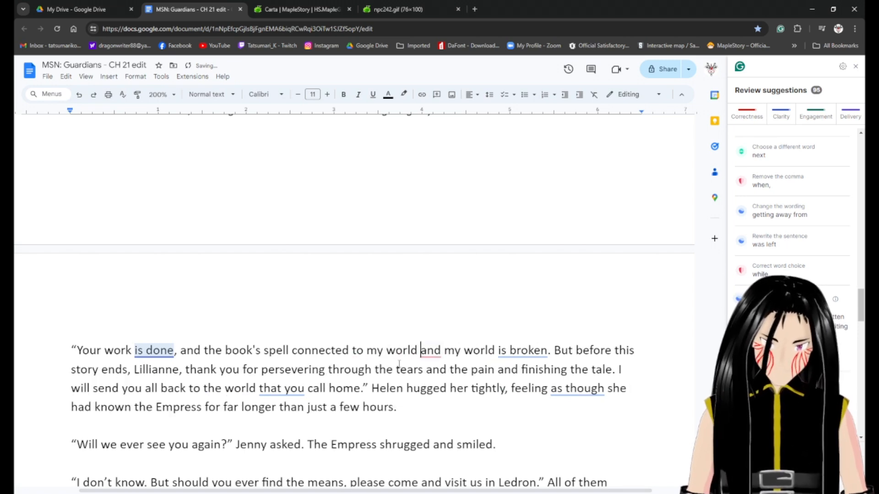
{"action": "key", "text": "ctrl+shift+Right"}
{"action": "key", "text": "ctrl+shift+Right"}
{"action": "key", "text": "ctrl+shift+Right"}
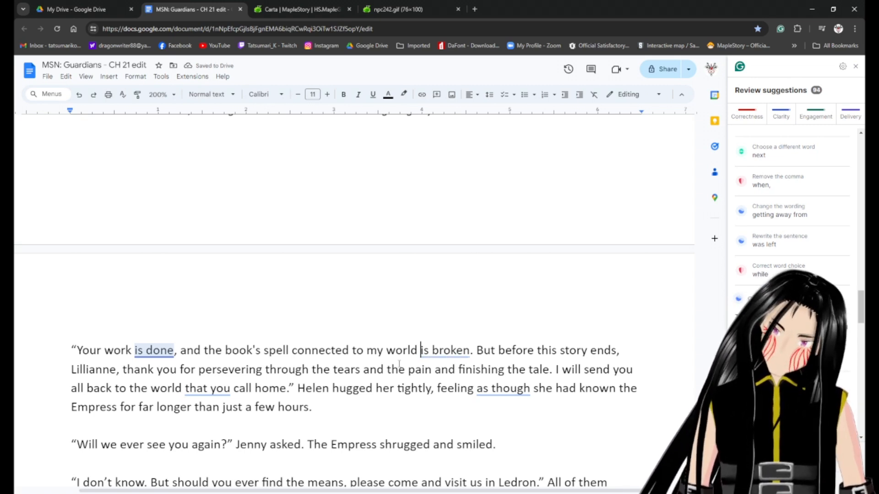
Dismiss Grammarly's suggestions for "is broken" and "is done" in the Empress's speech.
{"action": "left_click", "coordinate": [451, 352]}
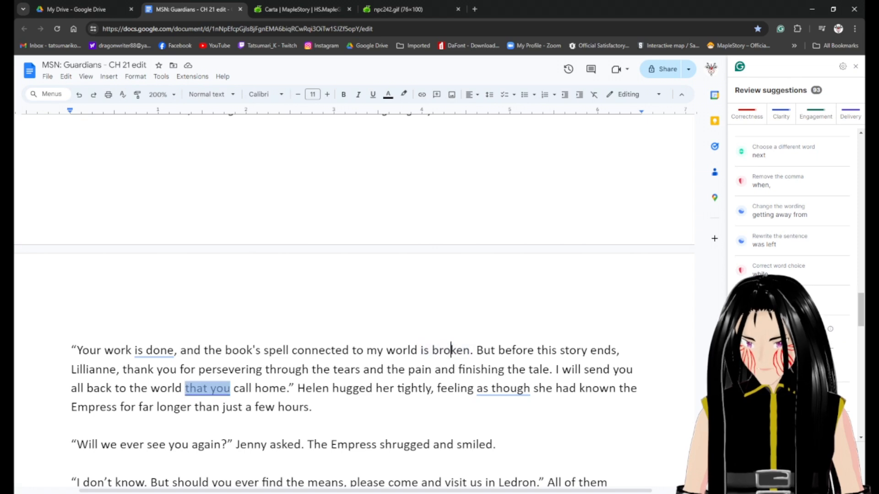
{"action": "left_click", "coordinate": [160, 350]}
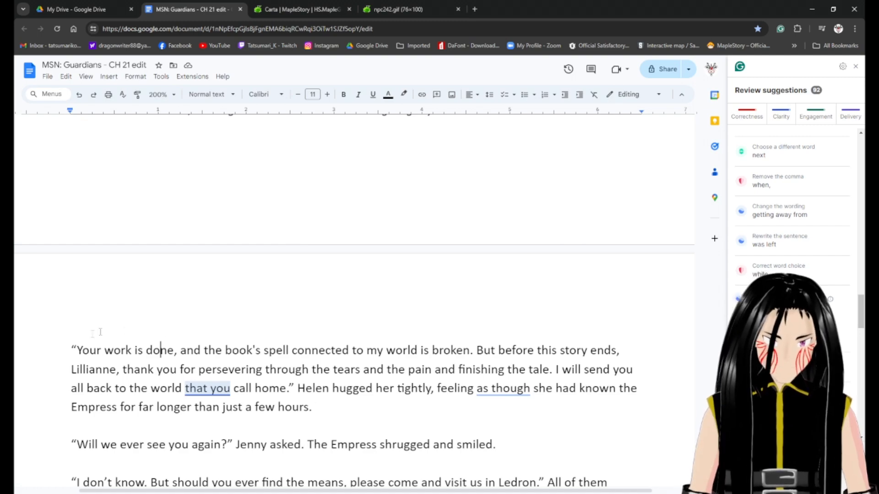
{"action": "scroll", "coordinate": [92, 334], "scroll_direction": "up", "scroll_amount": 2}
{"action": "scroll", "coordinate": [86, 320], "scroll_direction": "down", "scroll_amount": 4}
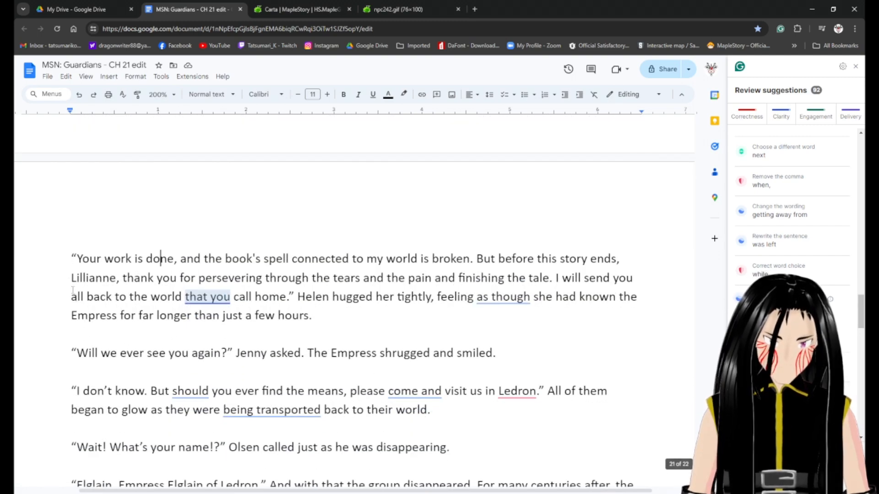
Italicize the passage from "Your work is done" through the paragraph ending "begged them to tell of their outings.".
{"action": "left_click", "coordinate": [74, 259]}
{"action": "scroll", "coordinate": [465, 403], "scroll_direction": "down", "scroll_amount": 7}
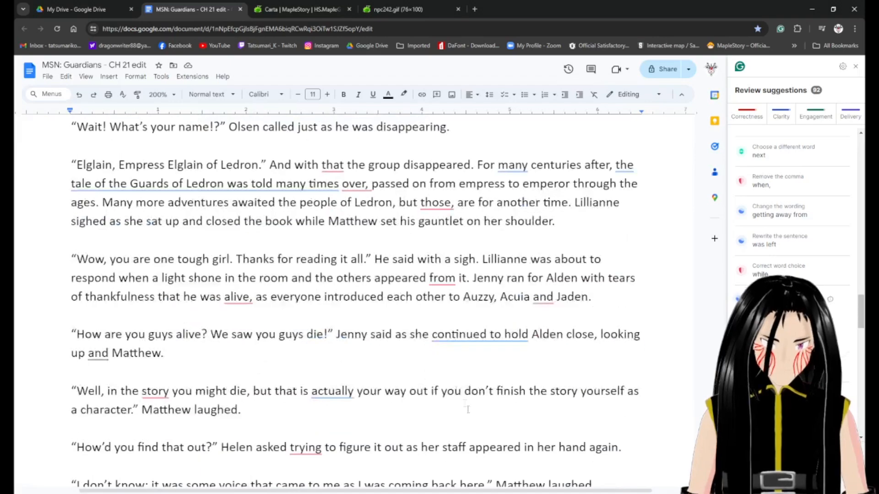
{"action": "scroll", "coordinate": [353, 466], "scroll_direction": "down", "scroll_amount": 8}
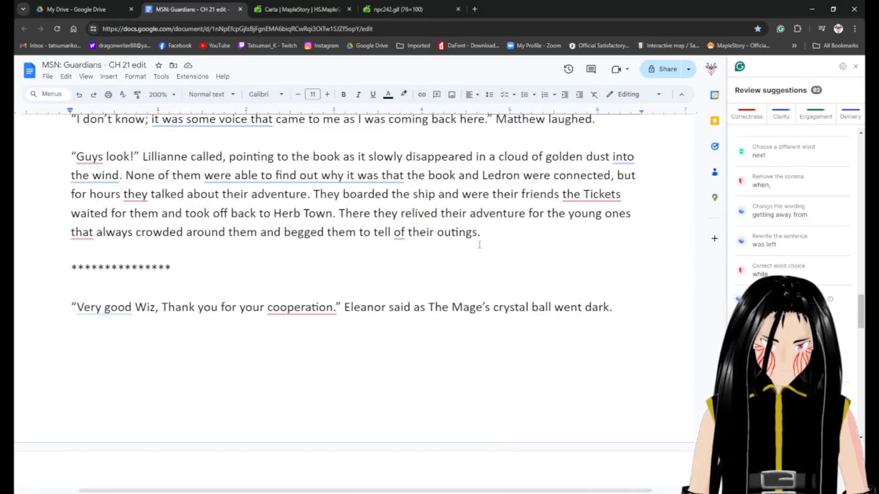
{"action": "left_click", "coordinate": [489, 226], "text": "shift"}
{"action": "key", "text": "ctrl+i"}
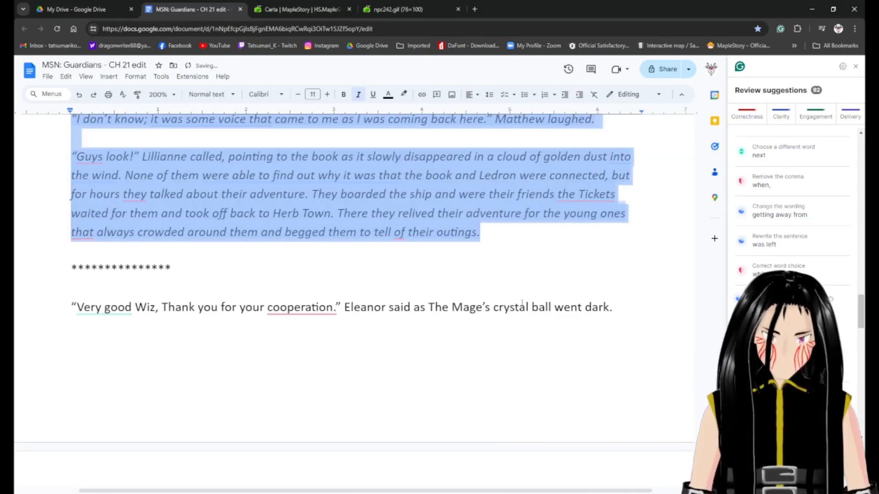
{"action": "scroll", "coordinate": [522, 304], "scroll_direction": "up", "scroll_amount": 15}
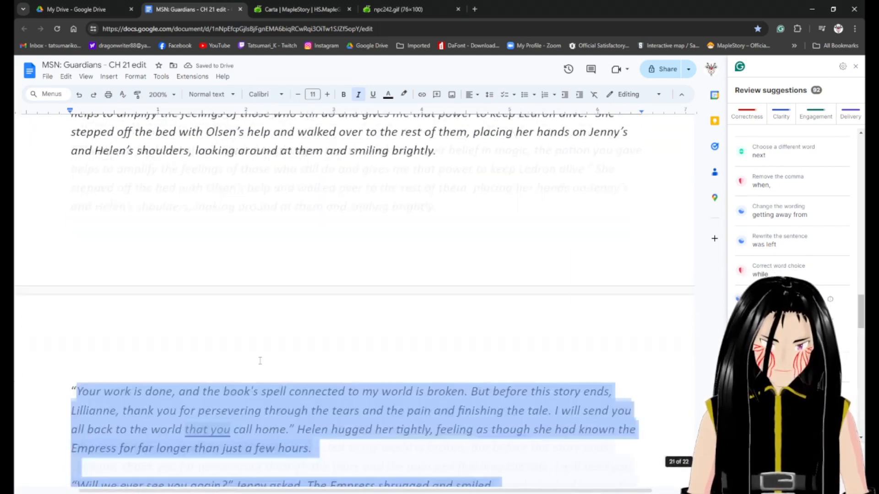
{"action": "scroll", "coordinate": [260, 361], "scroll_direction": "down", "scroll_amount": 5}
{"action": "left_click", "coordinate": [134, 262]}
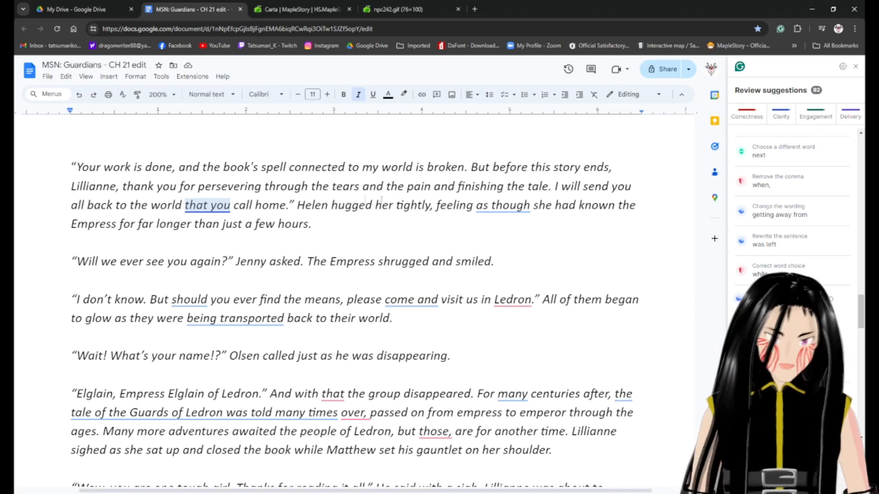
Accept Grammarly's suggestions to remove "that" before "you call home" and change "as though" to "like" in the Helen sentence.
{"action": "left_click", "coordinate": [204, 205]}
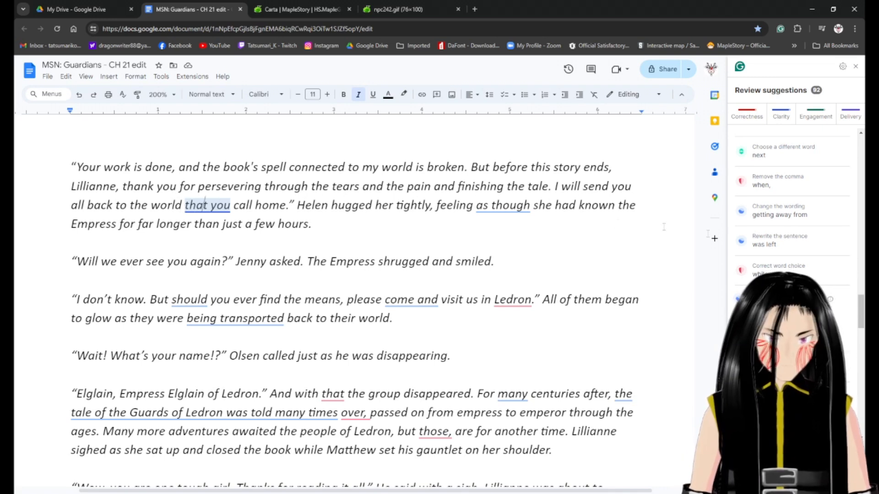
{"action": "left_click", "coordinate": [765, 337]}
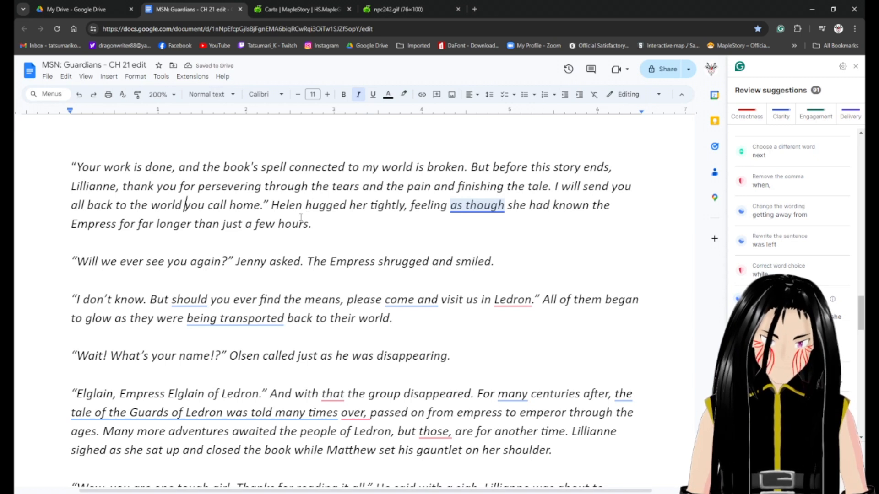
{"action": "left_click", "coordinate": [462, 234]}
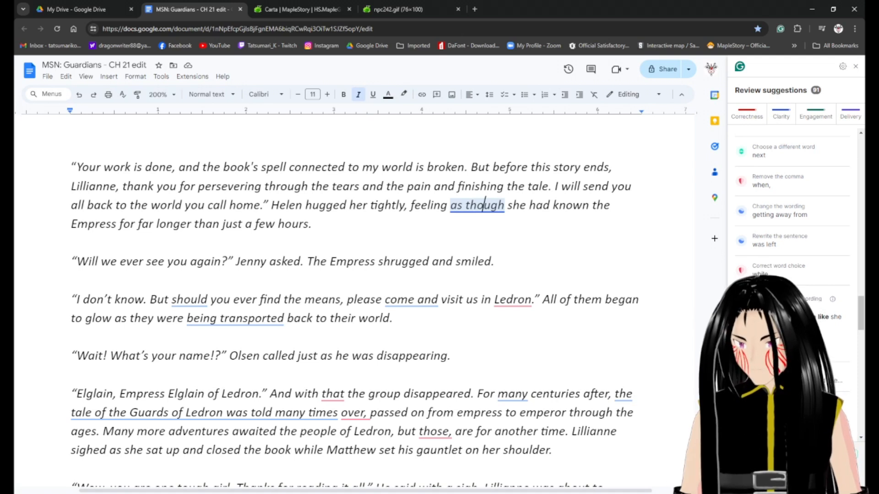
{"action": "left_click", "coordinate": [756, 341]}
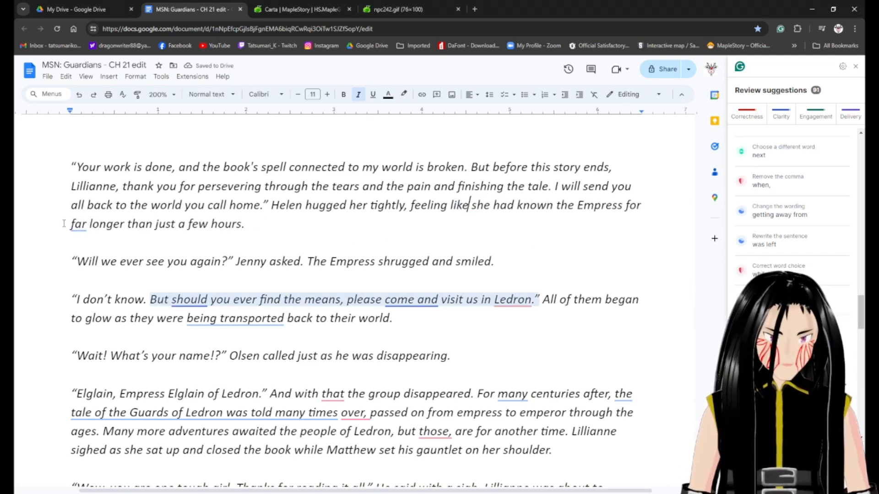
Delete "far" and "just" so the Helen sentence ends "for longer than a few hours.".
{"action": "double_click", "coordinate": [78, 224]}
{"action": "key", "text": "BackSpace"}
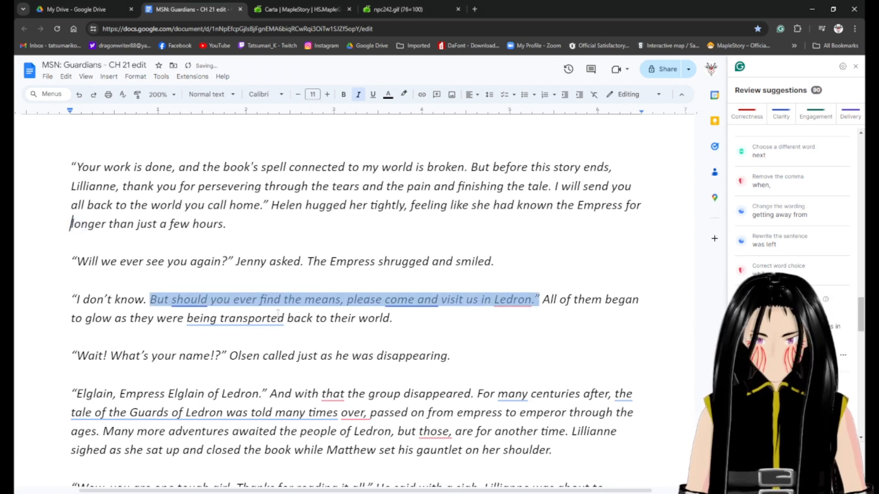
{"action": "left_click", "coordinate": [148, 225]}
{"action": "double_click", "coordinate": [147, 224]}
{"action": "key", "text": "BackSpace"}
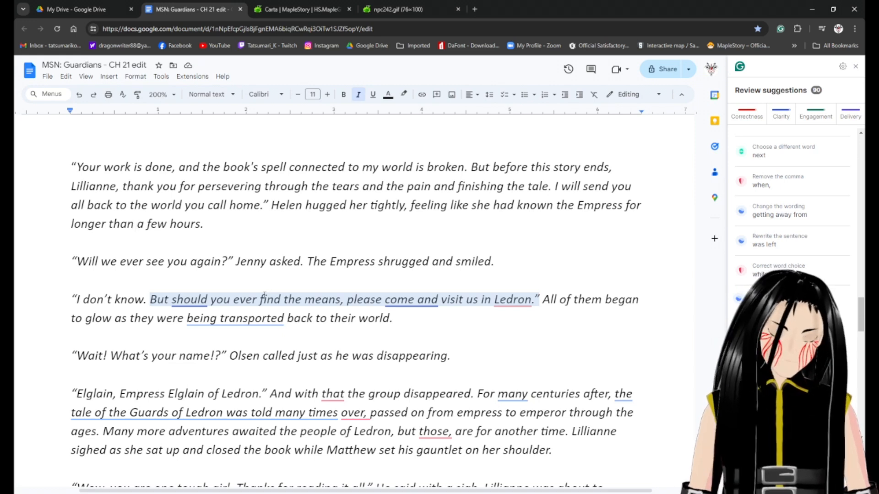
Accept Grammarly's rewrite "But if you ever find the means, please visit us in Ledron" and dismiss the flag on "Ledron".
{"action": "left_click", "coordinate": [183, 300]}
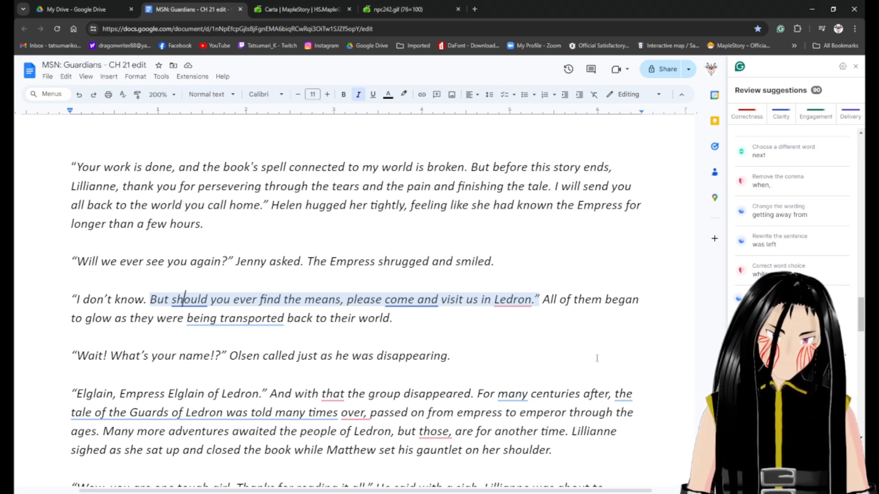
{"action": "left_click", "coordinate": [761, 355]}
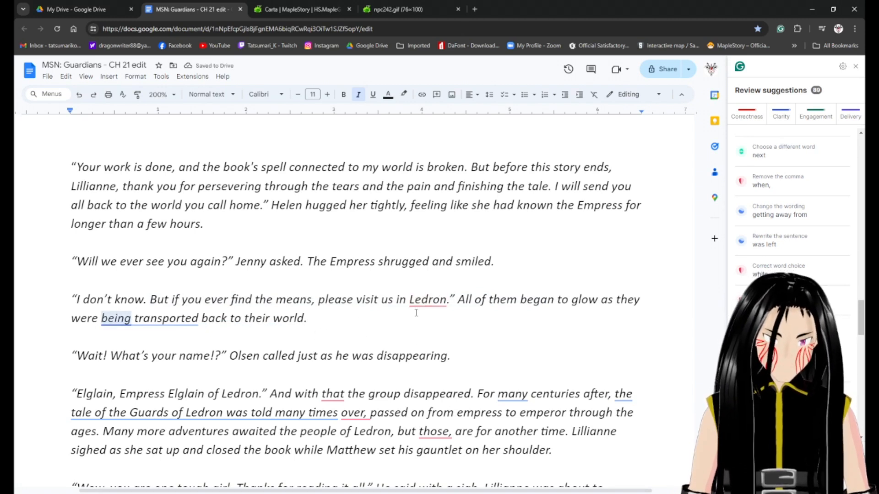
{"action": "left_click", "coordinate": [428, 302]}
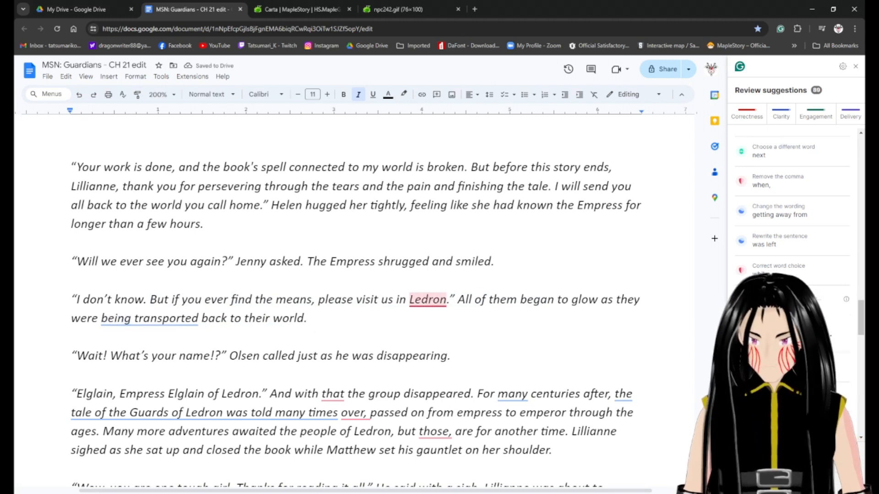
{"action": "left_click", "coordinate": [785, 350]}
{"action": "left_click", "coordinate": [451, 300]}
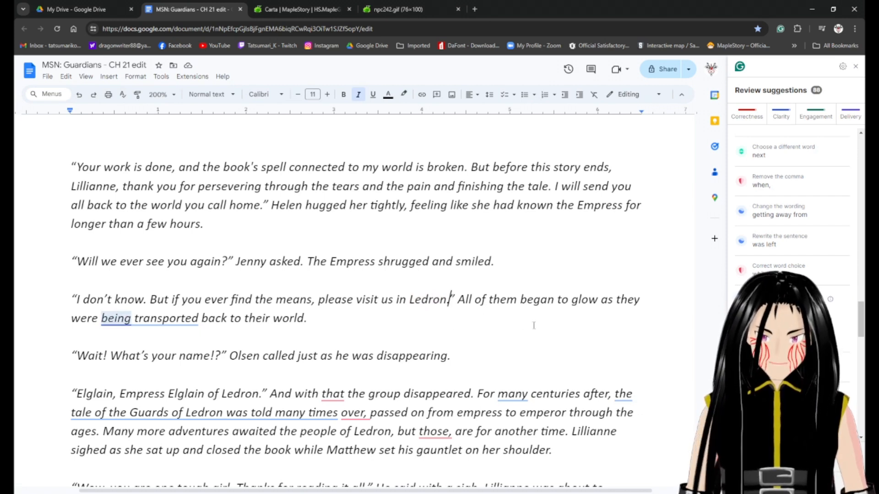
Replace "they were being transported back to their world" with "the Empress's spell wove over them, sending them back to Ossyria".
{"action": "left_click", "coordinate": [163, 319]}
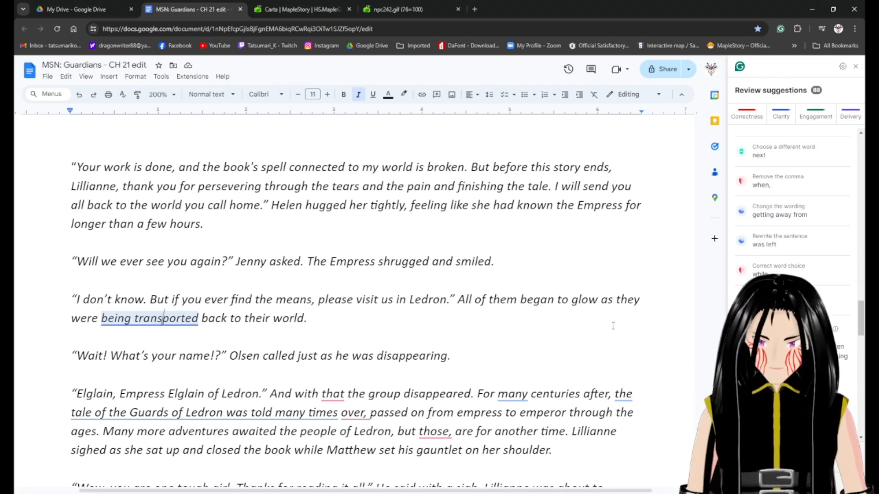
{"action": "left_click", "coordinate": [620, 301]}
{"action": "key", "text": "ctrl+shift+Right"}
{"action": "key", "text": "ctrl+shift+Right"}
{"action": "key", "text": "ctrl+shift+Right"}
{"action": "key", "text": "ctrl+shift+Right"}
{"action": "key", "text": "ctrl+shift+Right"}
{"action": "key", "text": "ctrl+shift+Right"}
{"action": "key", "text": "ctrl+shift+Right"}
{"action": "key", "text": "ctrl+shift+Right"}
{"action": "key", "text": "ctrl+shift+Right"}
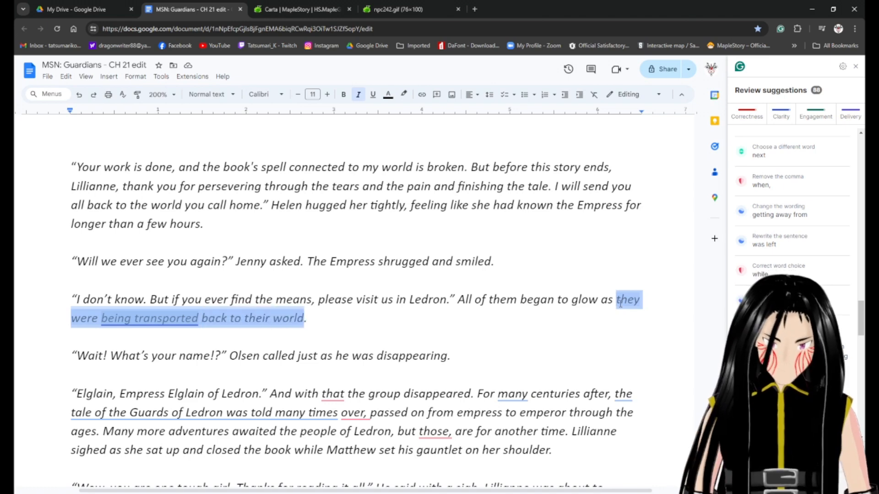
{"action": "type", "text": "he Empres"}
{"action": "type", "text": "s's spell"}
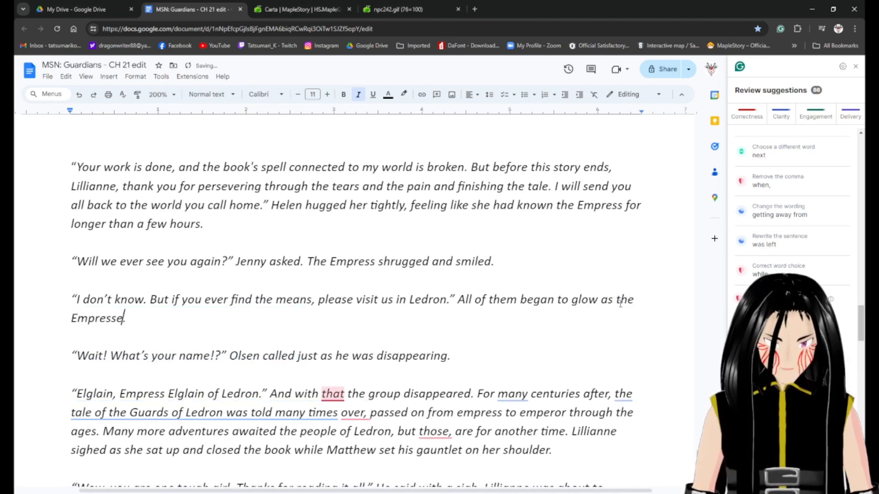
{"action": "type", "text": " wove over them"}
{"action": "key", "text": "BackSpace"}
{"action": "key", "text": "BackSpace"}
{"action": "key", "text": "BackSpace"}
{"action": "key", "text": "BackSpace"}
{"action": "type", "text": "them, sending them back to "}
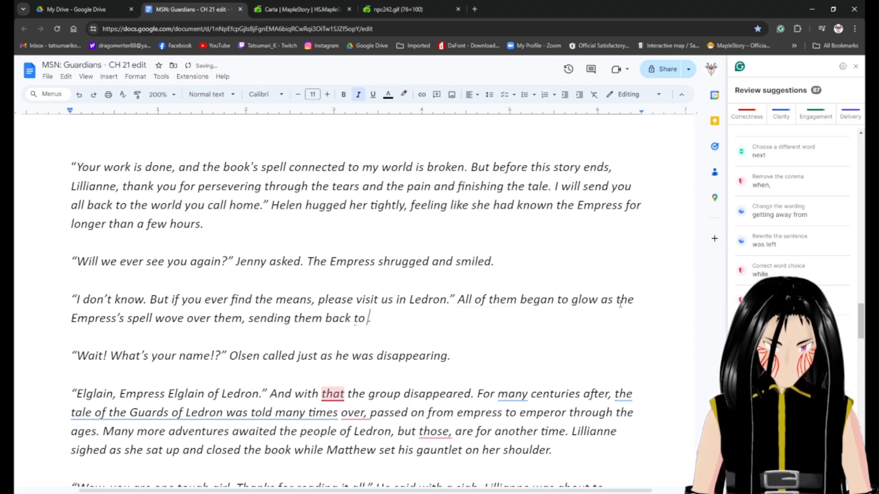
{"action": "type", "text": "Ossyria"}
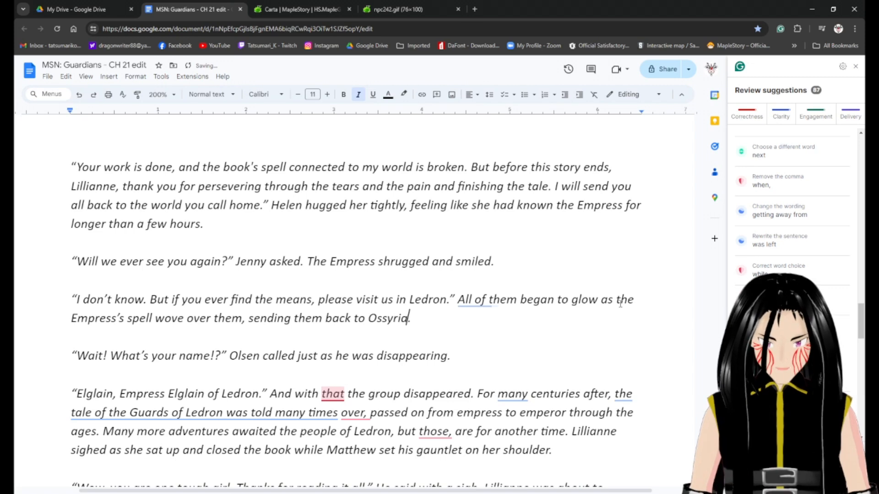
Accept Grammarly's change of "All of them" to "They all" and add a comma after "And with that".
{"action": "left_click", "coordinate": [489, 300]}
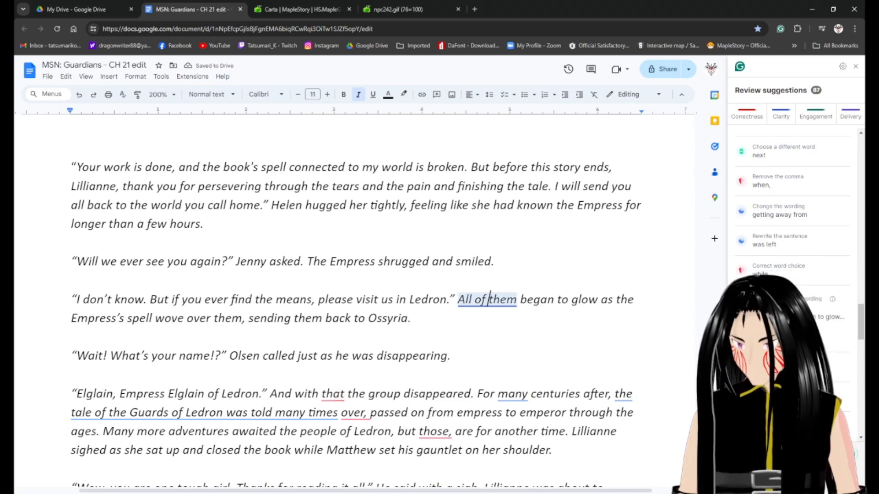
{"action": "left_click", "coordinate": [765, 337]}
{"action": "scroll", "coordinate": [206, 356], "scroll_direction": "down", "scroll_amount": 1}
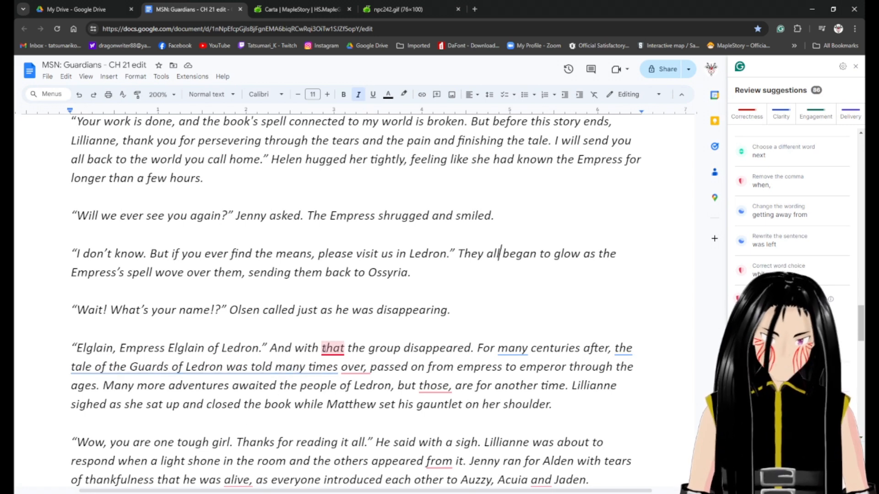
{"action": "left_click", "coordinate": [344, 350]}
{"action": "type", "text": ","}
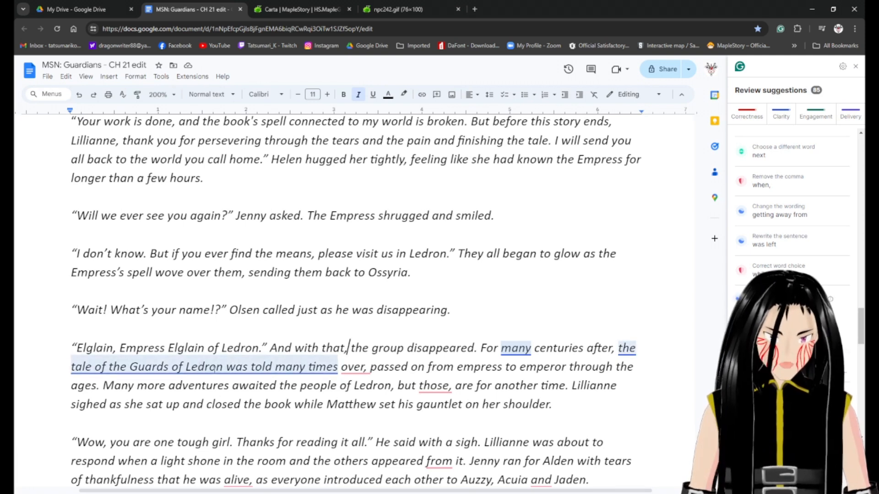
Insert "people of Ledron told the" before "tale of the Guards of Ledron" in the Elglain paragraph.
{"action": "left_click", "coordinate": [264, 366]}
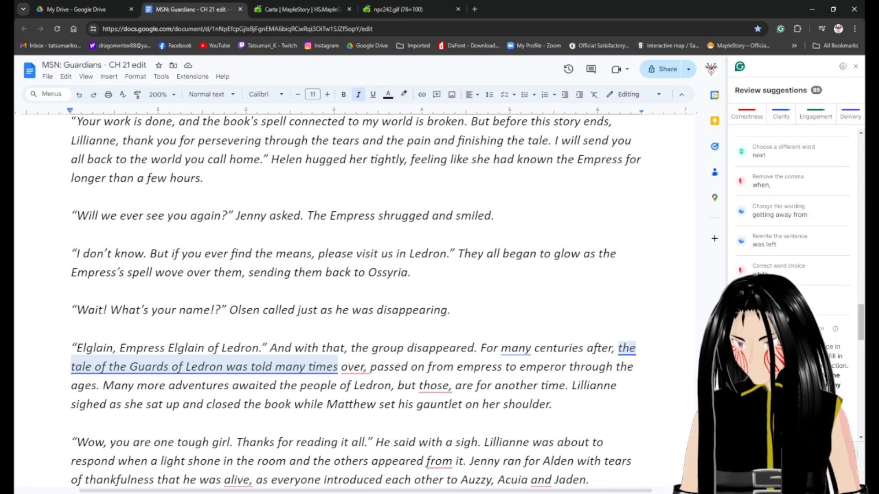
{"action": "left_click", "coordinate": [659, 353]}
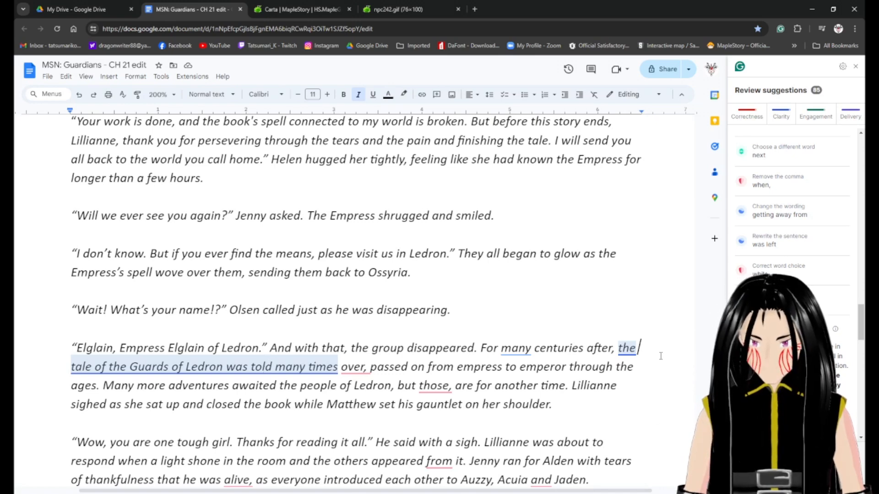
{"action": "type", "text": "people of "}
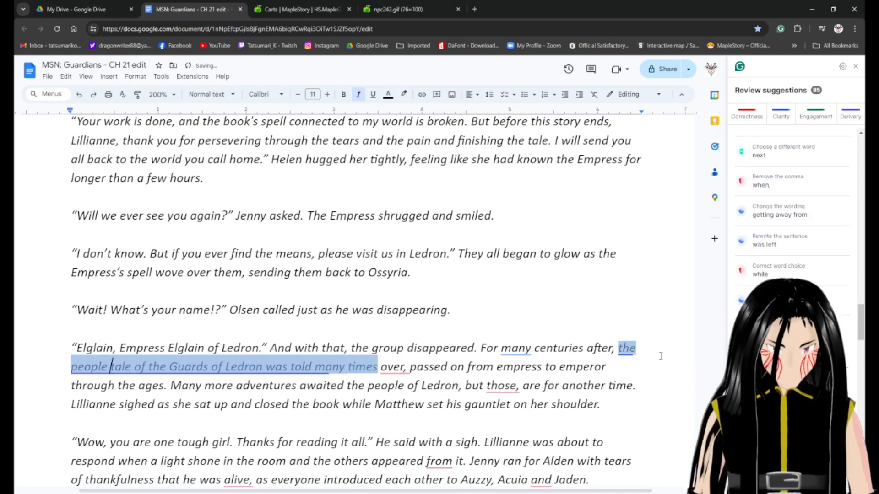
{"action": "type", "text": "Ledron "}
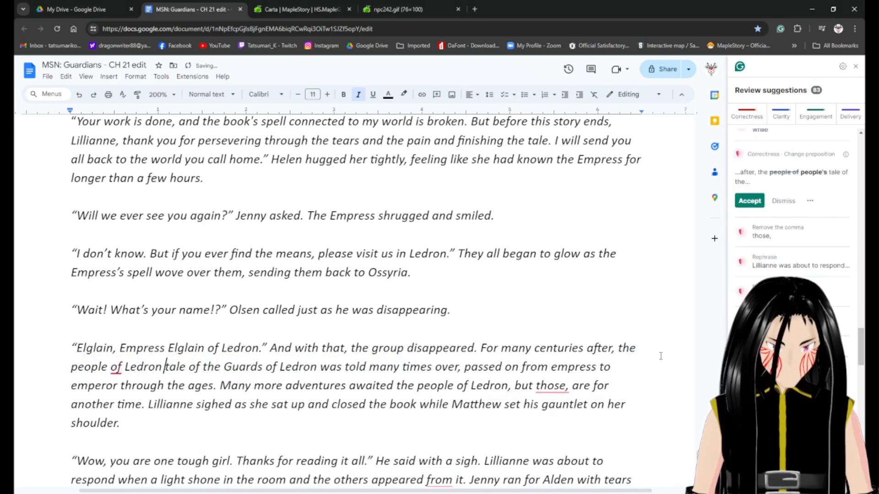
{"action": "type", "text": "told the "}
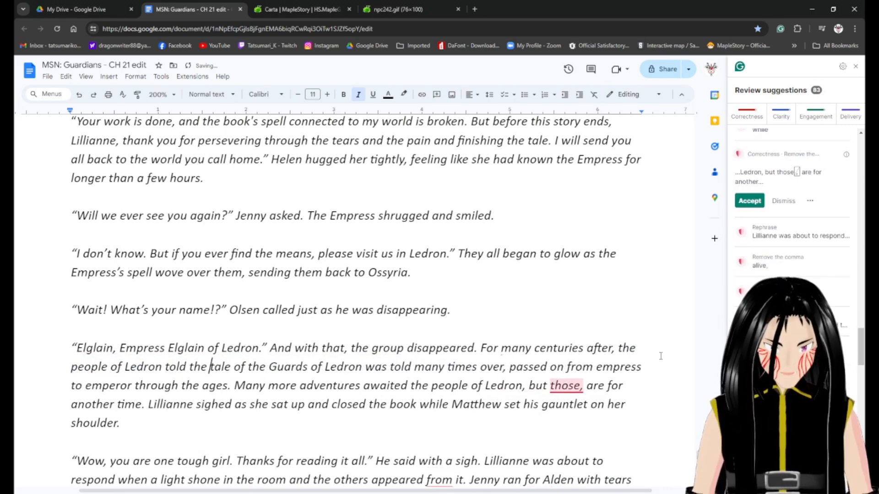
{"action": "type", "text": "take"}
{"action": "key", "text": "BackSpace"}
{"action": "key", "text": "BackSpace"}
{"action": "key", "text": "BackSpace"}
{"action": "type", "text": "le"}
{"action": "key", "text": "Delete"}
{"action": "key", "text": "Delete"}
{"action": "key", "text": "Delete"}
{"action": "key", "text": "Delete"}
{"action": "key", "text": "Delete"}
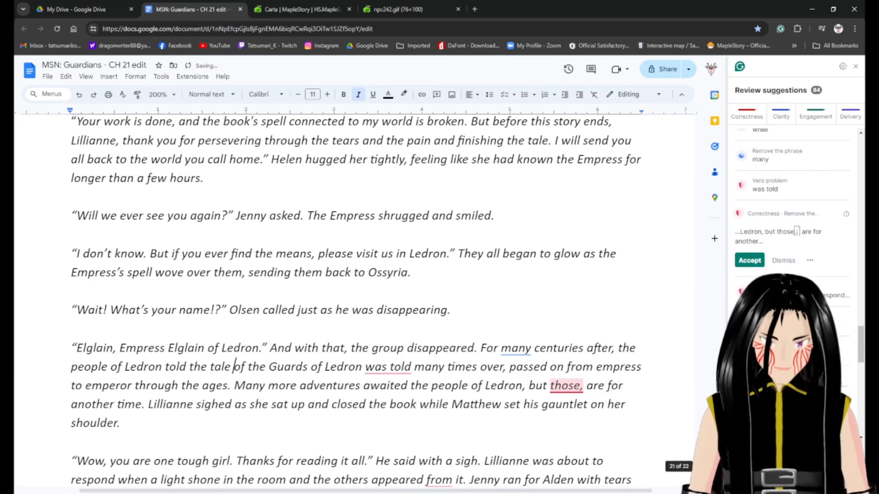
Delete "was told" after "the tale of the Guards of Ledron".
{"action": "left_click", "coordinate": [366, 369]}
{"action": "key", "text": "ctrl+shift+Right"}
{"action": "key", "text": "ctrl+shift+Right"}
{"action": "key", "text": "Delete"}
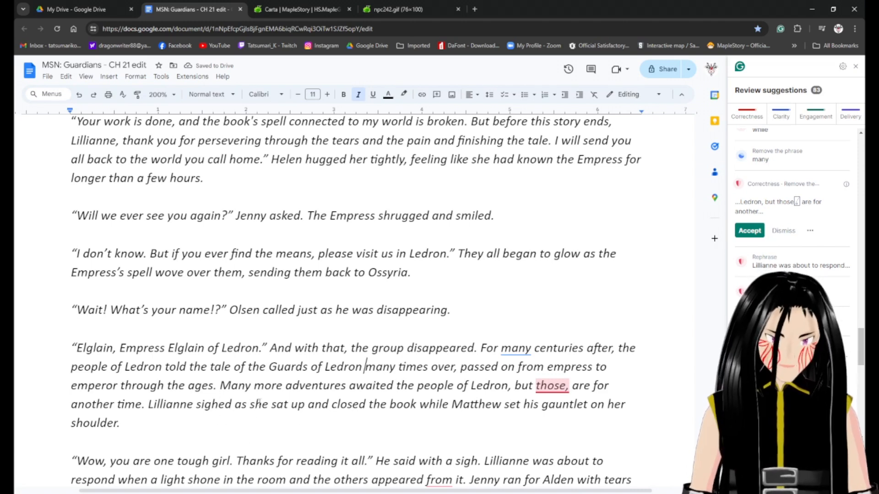
Accept Grammarly's removals of "many" before "centuries", "over" after "many times", and the comma after "those".
{"action": "left_click", "coordinate": [512, 349]}
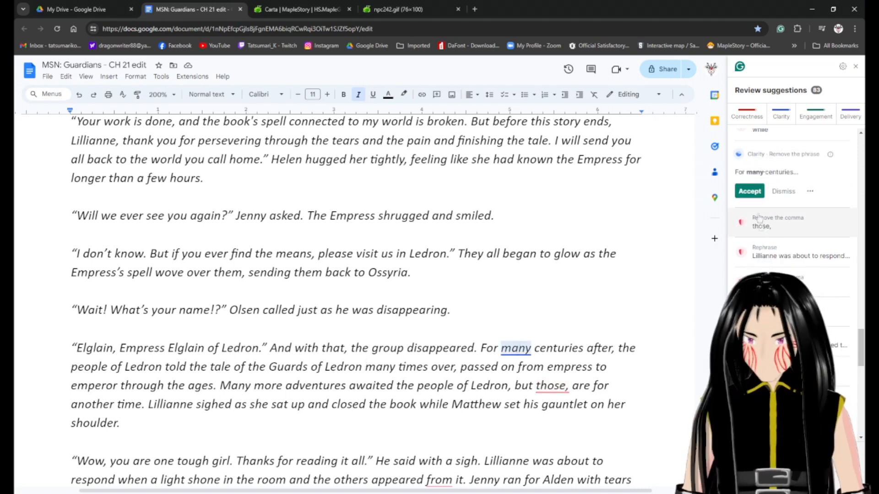
{"action": "left_click", "coordinate": [749, 191]}
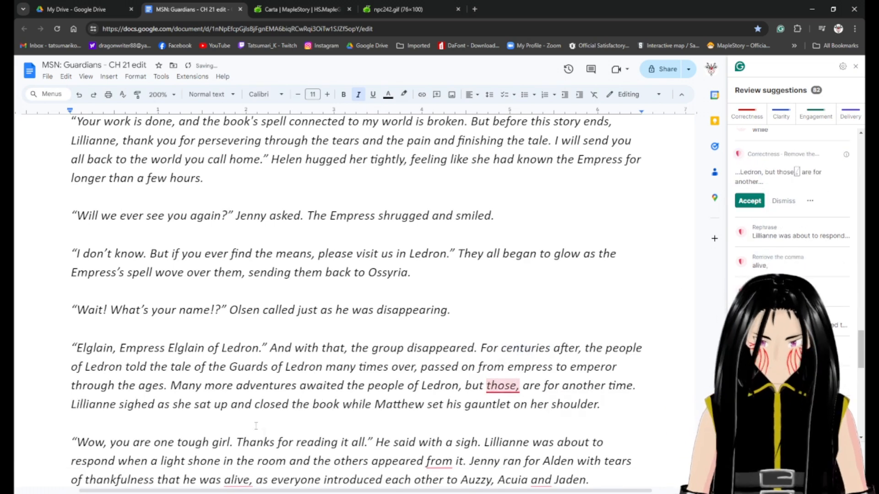
{"action": "left_click", "coordinate": [408, 367]}
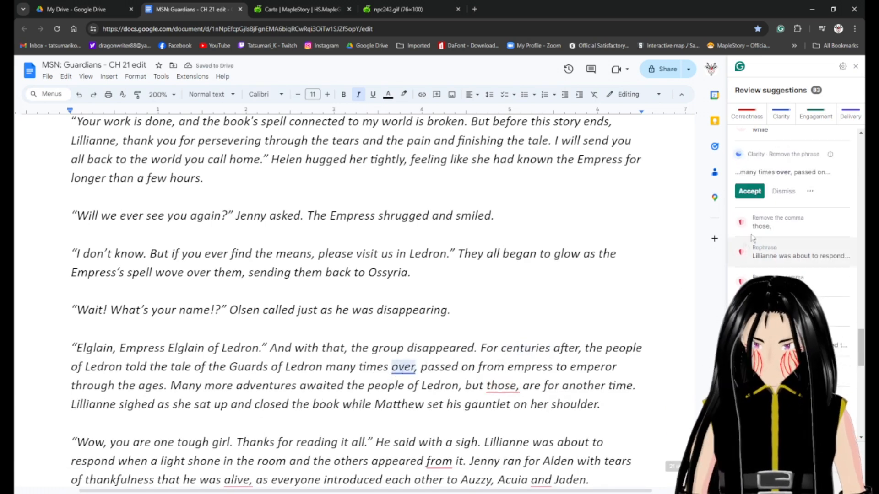
{"action": "left_click", "coordinate": [750, 192]}
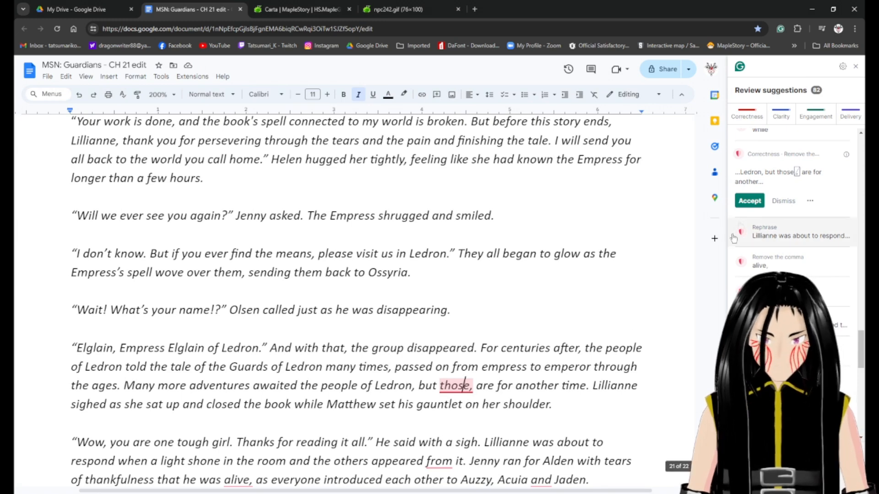
{"action": "left_click", "coordinate": [751, 201]}
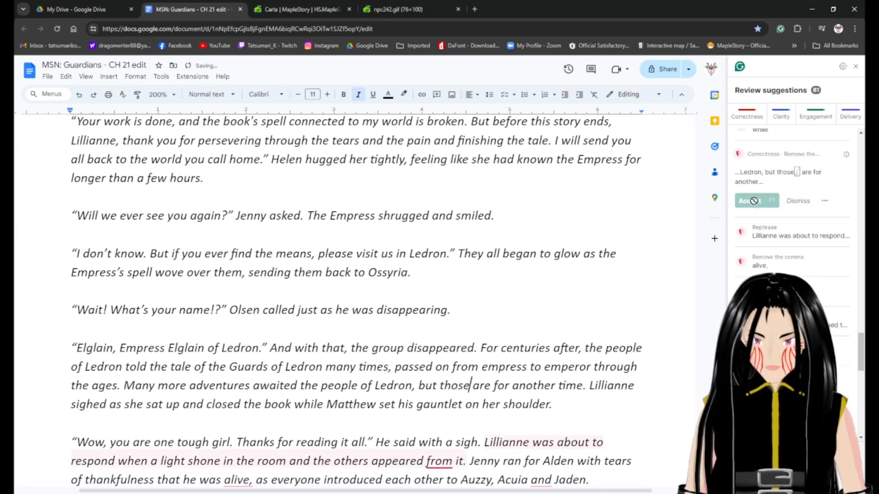
Remove the italics from the passage running from "Lillianne sighed as she sat up" through "begged them to tell of their outings.".
{"action": "left_click", "coordinate": [590, 386]}
{"action": "key", "text": "shift+Down"}
{"action": "key", "text": "shift+Down"}
{"action": "key", "text": "shift+Down"}
{"action": "key", "text": "shift+Down"}
{"action": "key", "text": "shift+Down"}
{"action": "key", "text": "shift+Down"}
{"action": "key", "text": "shift+Down"}
{"action": "key", "text": "shift+Down"}
{"action": "key", "text": "shift+Down"}
{"action": "key", "text": "shift+Down"}
{"action": "key", "text": "shift+Down"}
{"action": "key", "text": "shift+Down"}
{"action": "key", "text": "shift+Down"}
{"action": "key", "text": "shift+Down"}
{"action": "key", "text": "shift+Down"}
{"action": "key", "text": "shift+Down"}
{"action": "key", "text": "shift+Down"}
{"action": "key", "text": "shift+Down"}
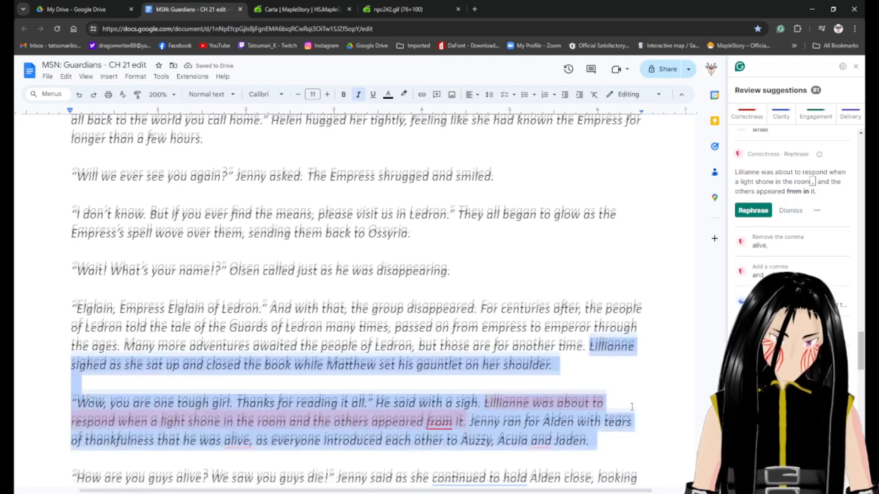
{"action": "key", "text": "shift+Up"}
{"action": "key", "text": "shift+Up"}
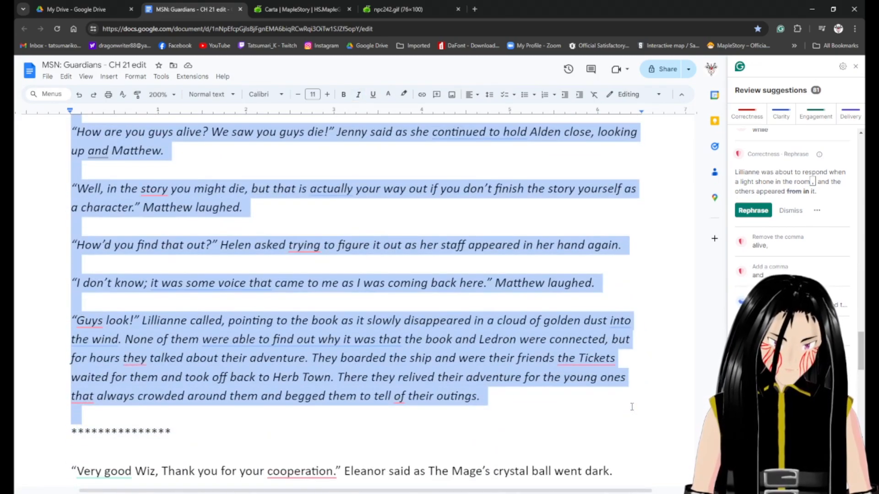
{"action": "key", "text": "ctrl+i"}
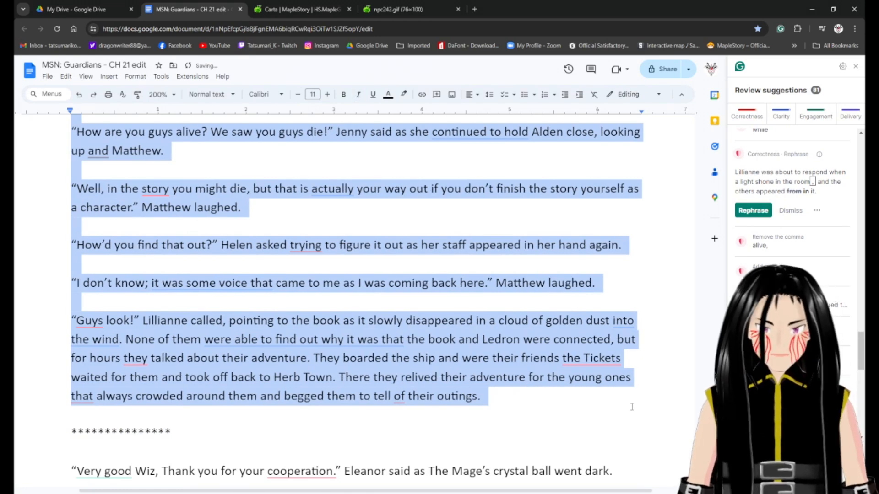
{"action": "key", "text": "Left"}
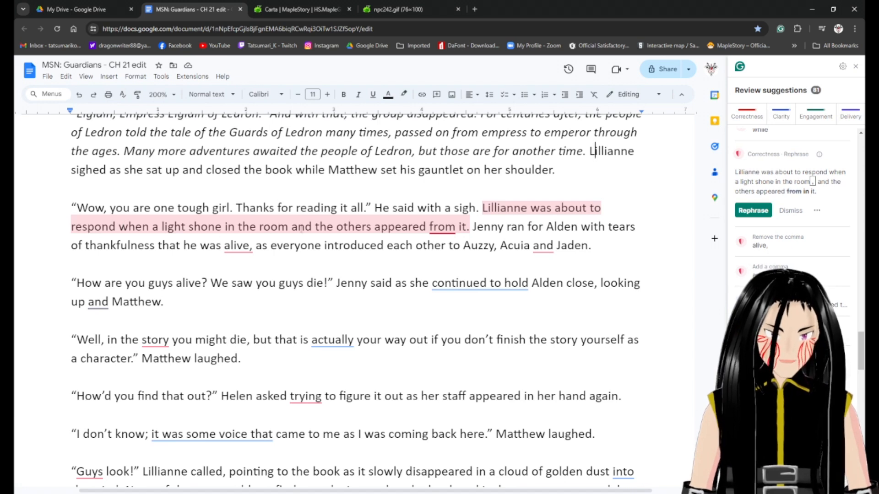
Delete "from it" after "the others appeared" in the paragraph about the light in the room.
{"action": "left_click", "coordinate": [446, 228]}
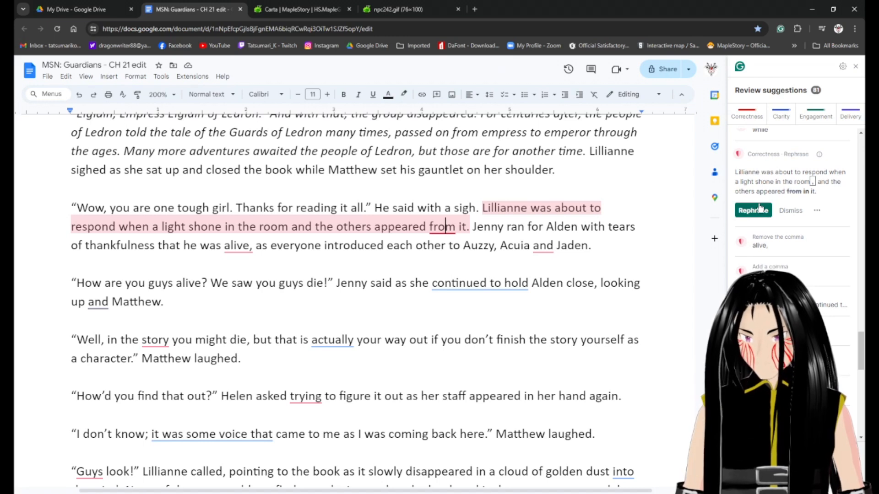
{"action": "left_click", "coordinate": [421, 227]}
{"action": "key", "text": "ctrl+shift+Right"}
{"action": "key", "text": "ctrl+shift+Right"}
{"action": "key", "text": "BackSpace"}
{"action": "key", "text": "BackSpace"}
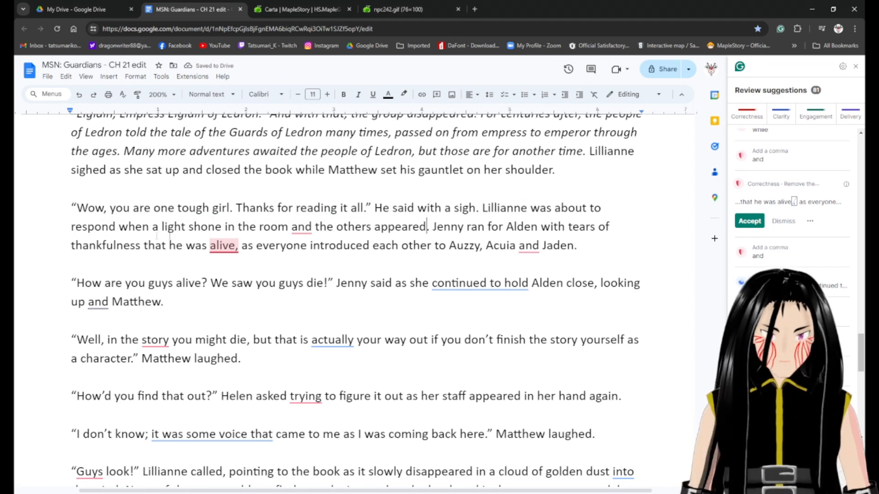
Delete "that he was alive" after "tears of thankfulness" in the sentence about Jenny running for Alden.
{"action": "left_click", "coordinate": [229, 245]}
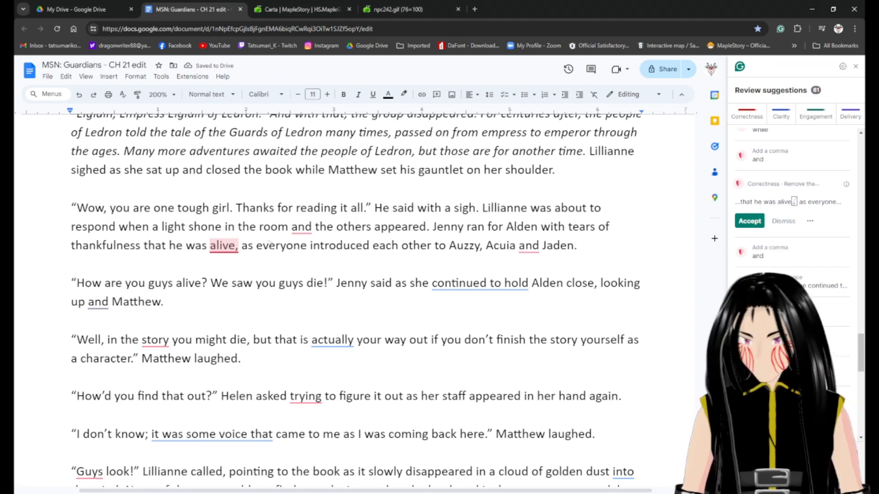
{"action": "key", "text": "Left"}
{"action": "key", "text": "Left"}
{"action": "key", "text": "Left"}
{"action": "key", "text": "Left"}
{"action": "key", "text": "Left"}
{"action": "key", "text": "Left"}
{"action": "key", "text": "Left"}
{"action": "key", "text": "Left"}
{"action": "key", "text": "Left"}
{"action": "key", "text": "Left"}
{"action": "key", "text": "Left"}
{"action": "key", "text": "Left"}
{"action": "key", "text": "Left"}
{"action": "key", "text": "Left"}
{"action": "key", "text": "Left"}
{"action": "key", "text": "Left"}
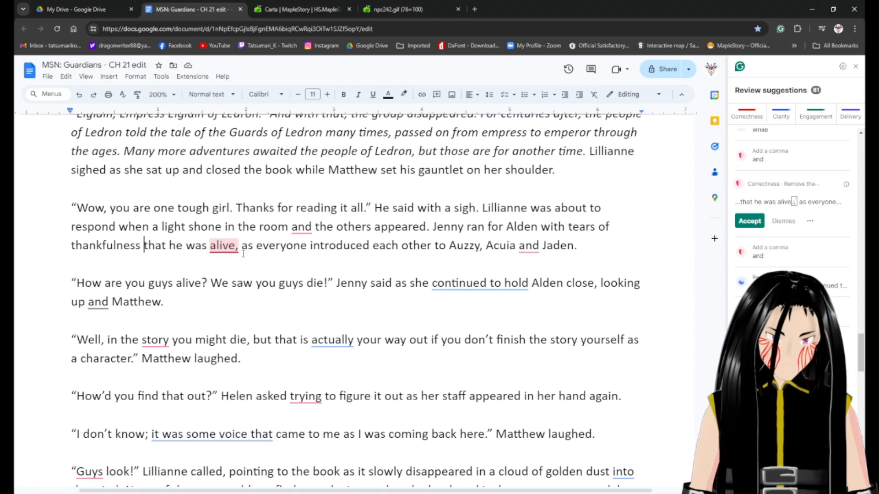
{"action": "key", "text": "ctrl+shift+Right"}
{"action": "key", "text": "ctrl+shift+Right"}
{"action": "key", "text": "ctrl+shift+Right"}
{"action": "key", "text": "ctrl+shift+Right"}
{"action": "key", "text": "BackSpace"}
{"action": "key", "text": "BackSpace"}
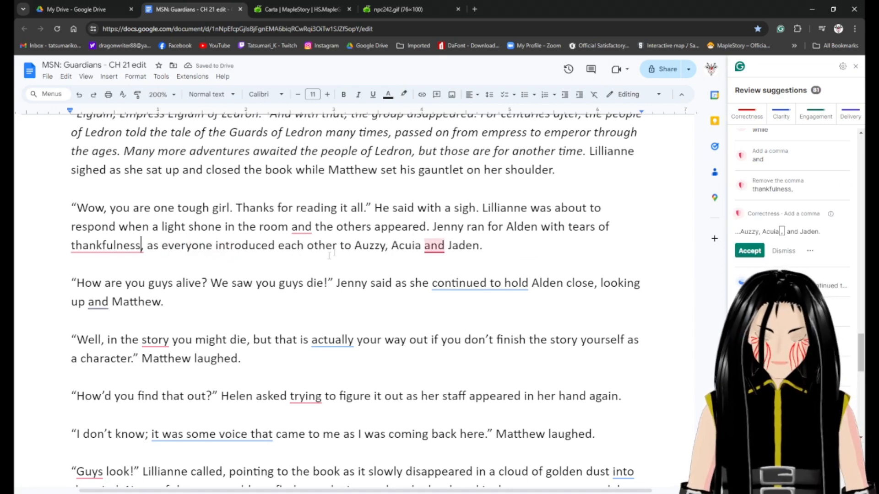
Accept Grammarly's comma changes: add one after "room", remove the one after "thankfulness", and add one after "Acuia".
{"action": "left_click", "coordinate": [769, 158]}
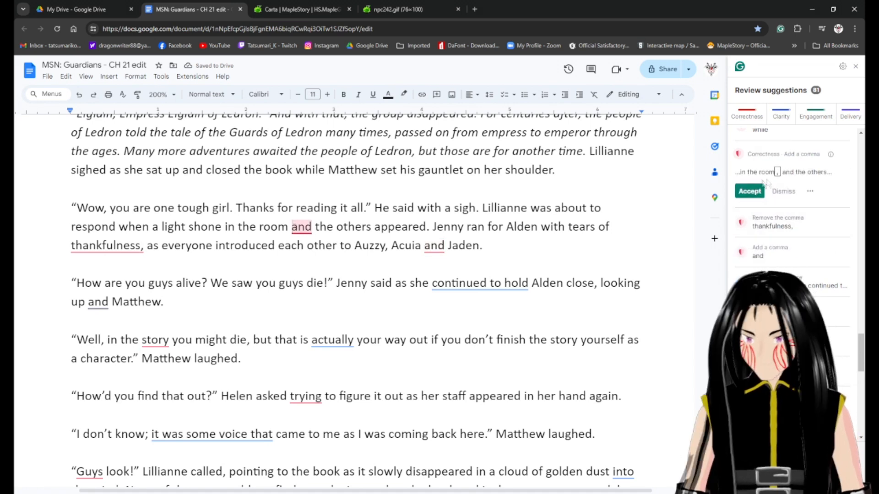
{"action": "left_click", "coordinate": [750, 191]}
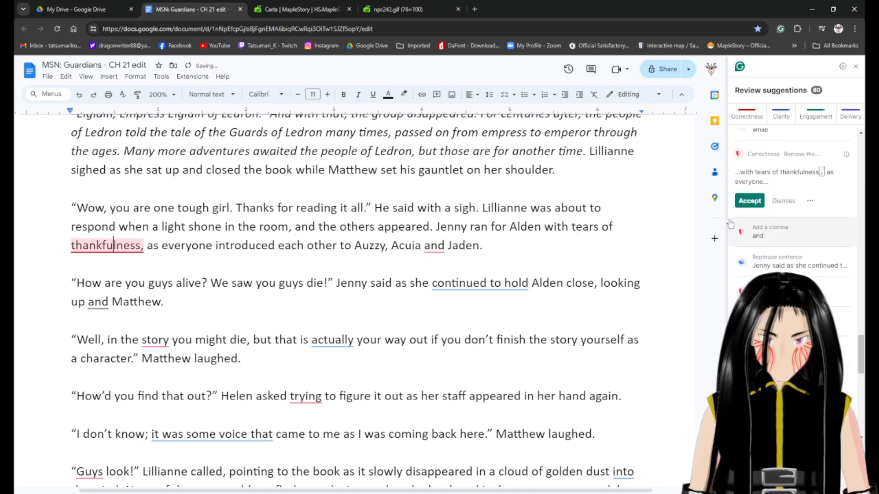
{"action": "left_click", "coordinate": [749, 200]}
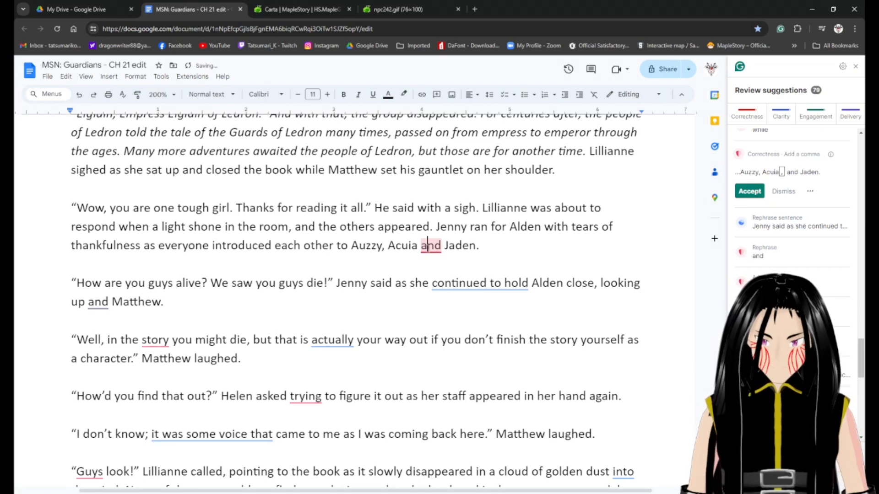
{"action": "left_click", "coordinate": [749, 192]}
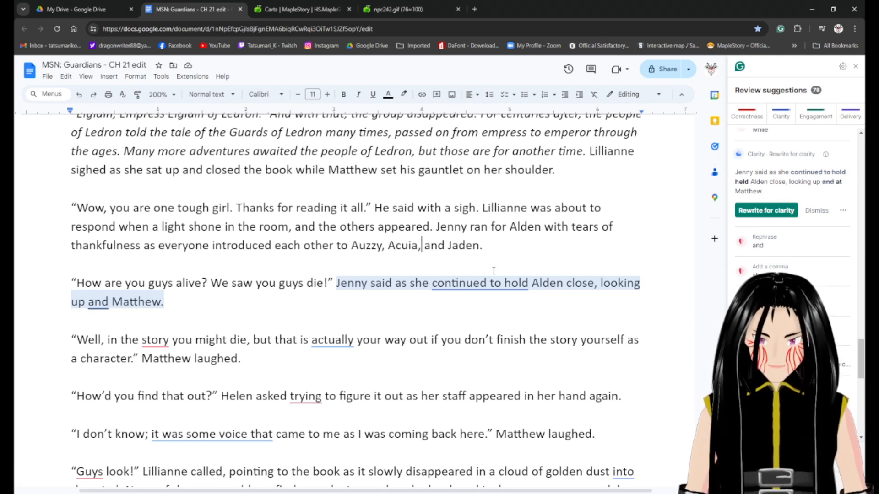
Accept Grammarly's rewrite to "held Alden close, looking up at Matthew", the comma after "in the story", and the removal of "actually".
{"action": "left_click", "coordinate": [496, 292]}
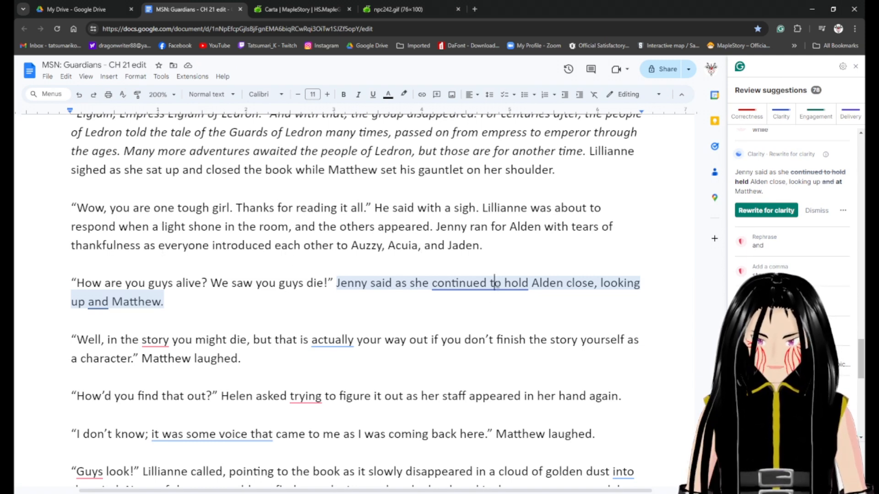
{"action": "left_click", "coordinate": [772, 212]}
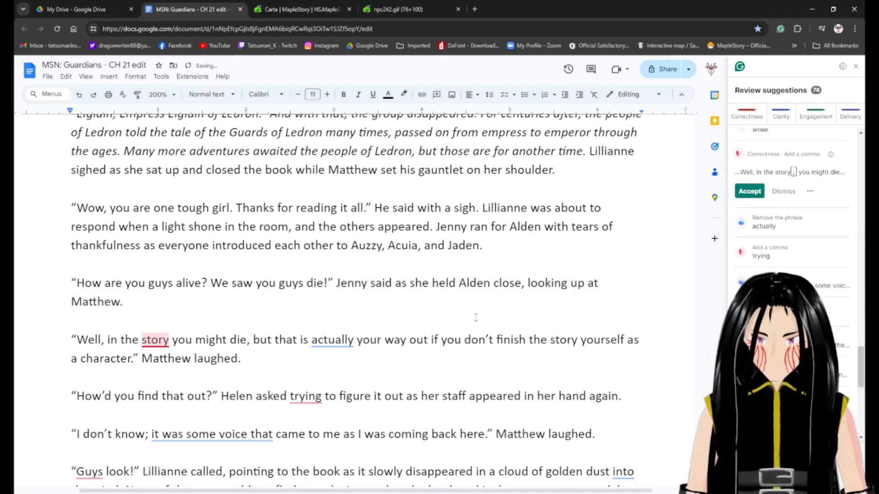
{"action": "scroll", "coordinate": [269, 402], "scroll_direction": "down", "scroll_amount": 1}
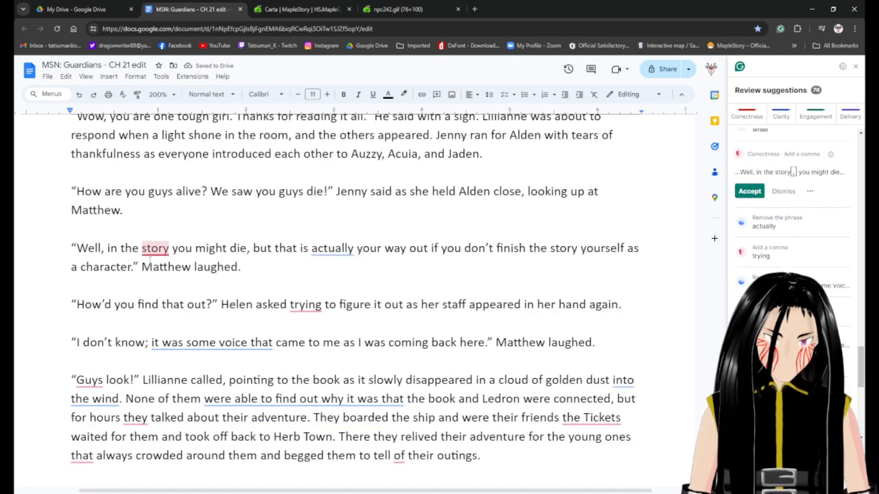
{"action": "left_click", "coordinate": [751, 193]}
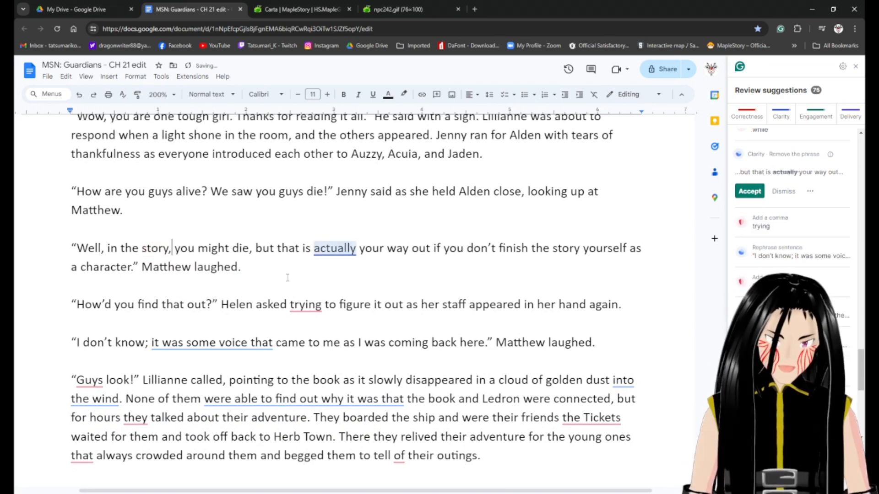
{"action": "left_click", "coordinate": [345, 249]}
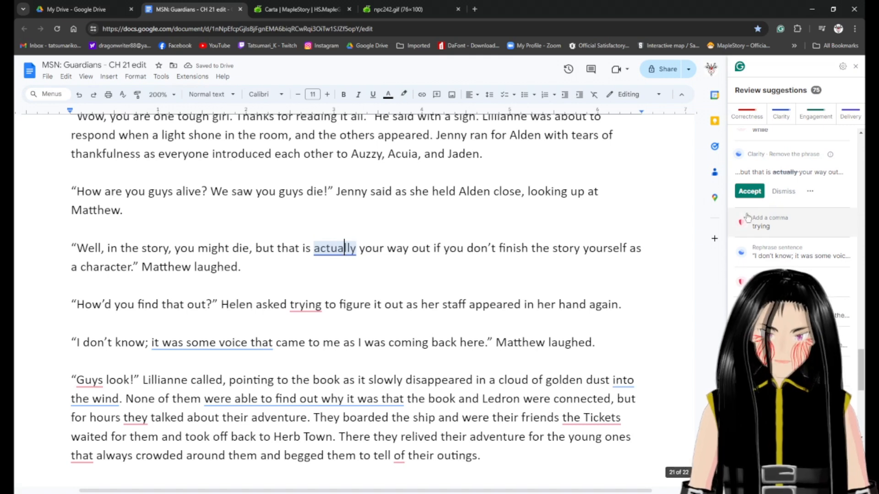
{"action": "left_click", "coordinate": [749, 192]}
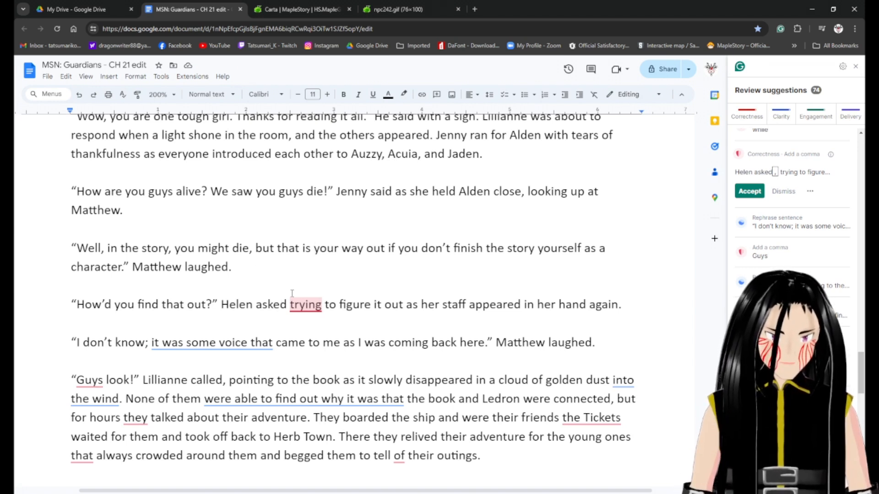
Accept Grammarly's comma after "Helen asked" and delete "again" after "appeared in her hand".
{"action": "left_click", "coordinate": [749, 191]}
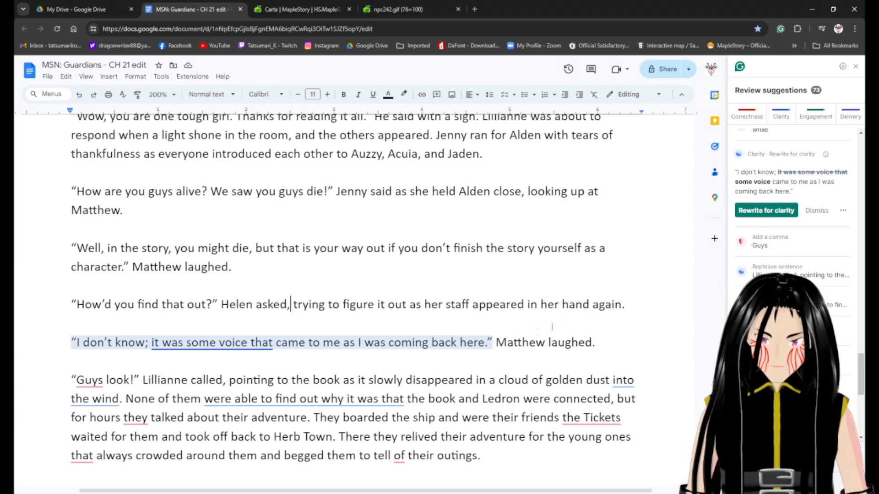
{"action": "left_click", "coordinate": [590, 304]}
{"action": "key", "text": "ctrl+shift+Right"}
{"action": "key", "text": "Delete"}
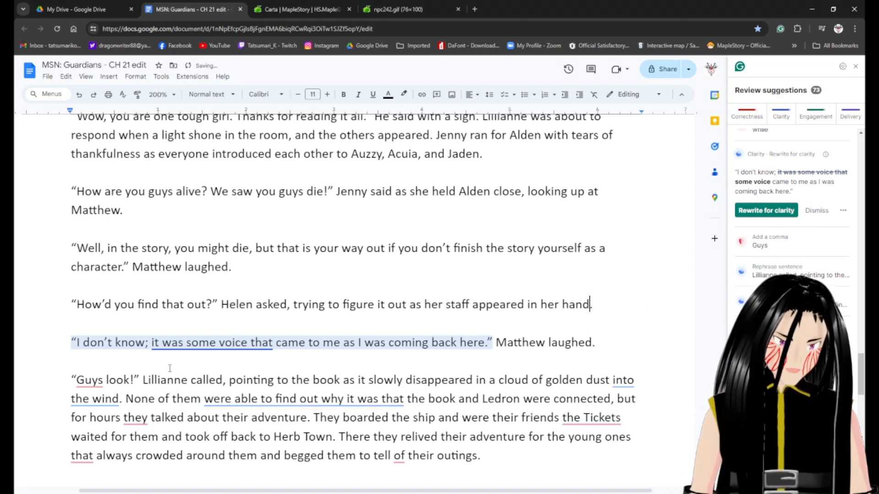
Accept Grammarly's rewrite to "some voice came to me" and add a comma after "Guys" in "Guys look!".
{"action": "left_click", "coordinate": [792, 215]}
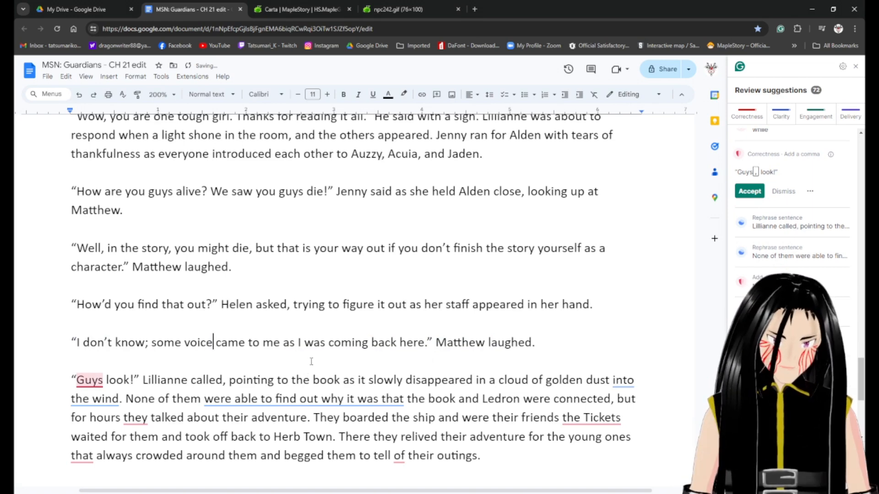
{"action": "scroll", "coordinate": [381, 367], "scroll_direction": "down", "scroll_amount": 1}
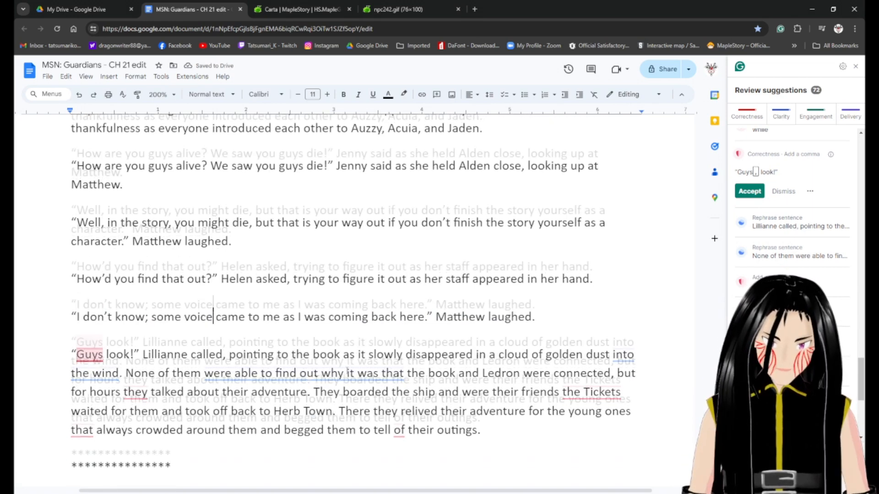
{"action": "left_click", "coordinate": [103, 334]}
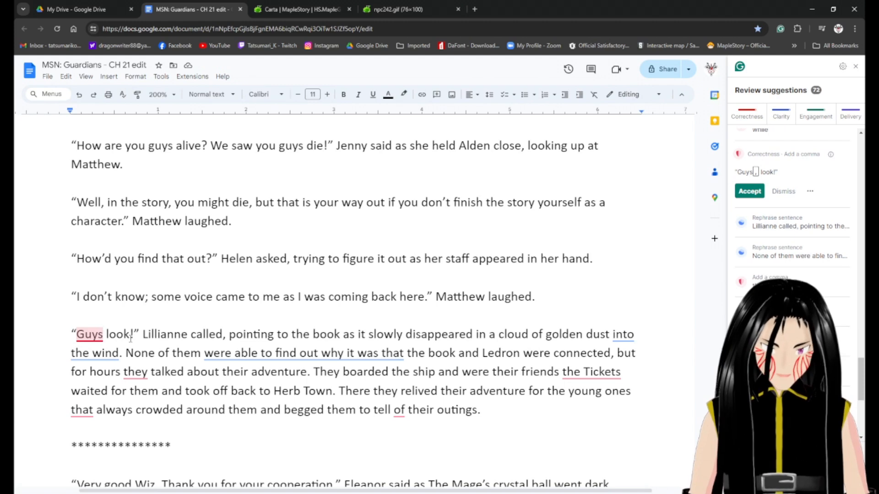
{"action": "type", "text": ","}
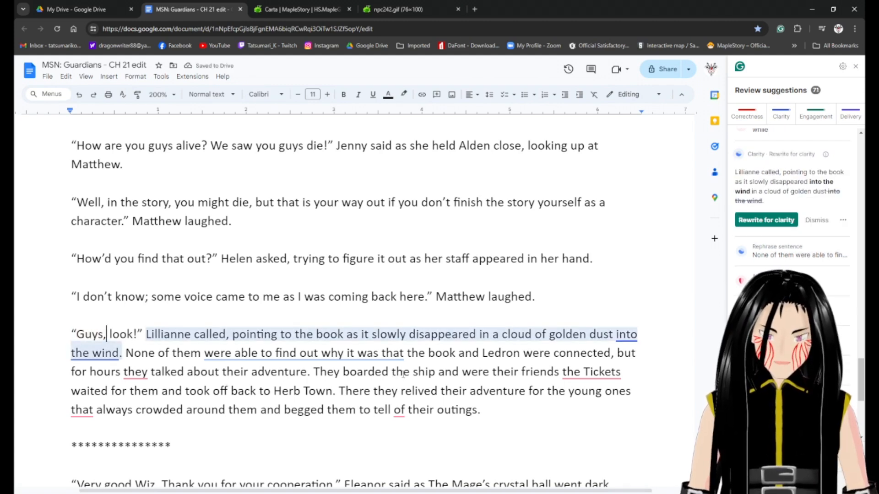
Delete "into the wind" so that the sentence about the disappearing book ends at "golden dust.".
{"action": "scroll", "coordinate": [132, 331], "scroll_direction": "down", "scroll_amount": 1}
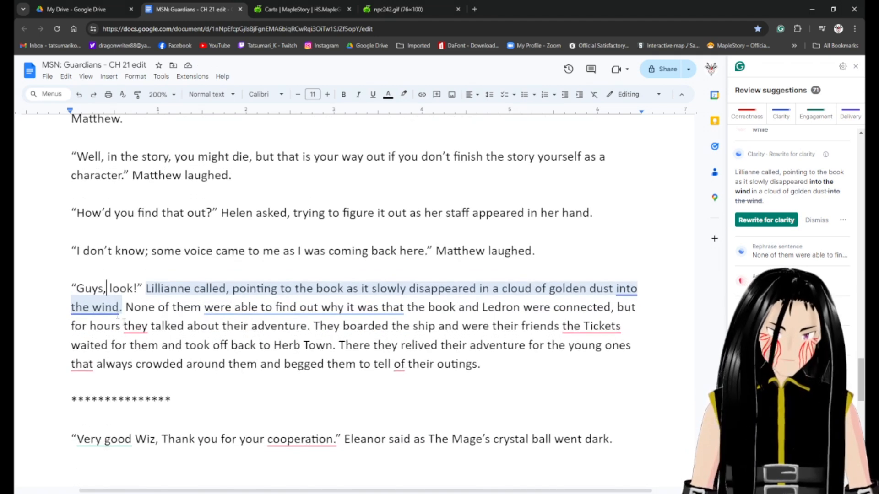
{"action": "key", "text": "ctrl+shift+Left"}
{"action": "key", "text": "ctrl+shift+Left"}
{"action": "key", "text": "ctrl+shift+Left"}
{"action": "key", "text": "ctrl+shift+Left"}
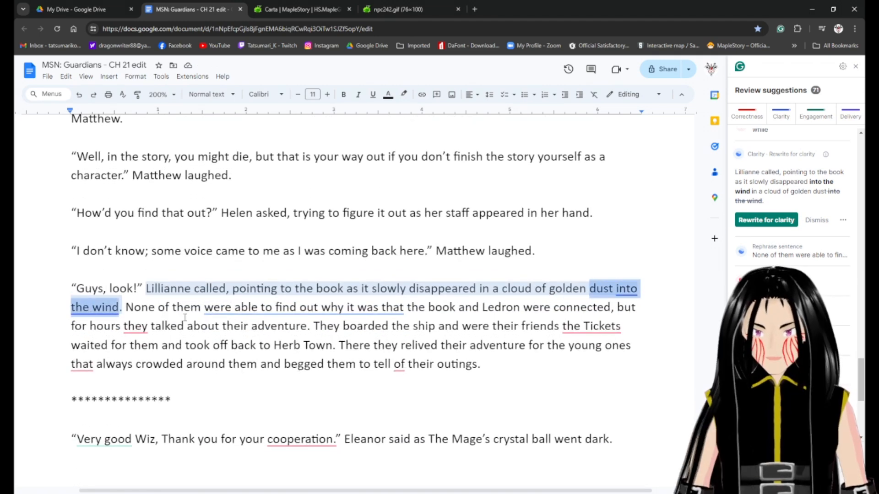
{"action": "key", "text": "ctrl+shift+Right"}
{"action": "key", "text": "BackSpace"}
{"action": "type", "text": "."}
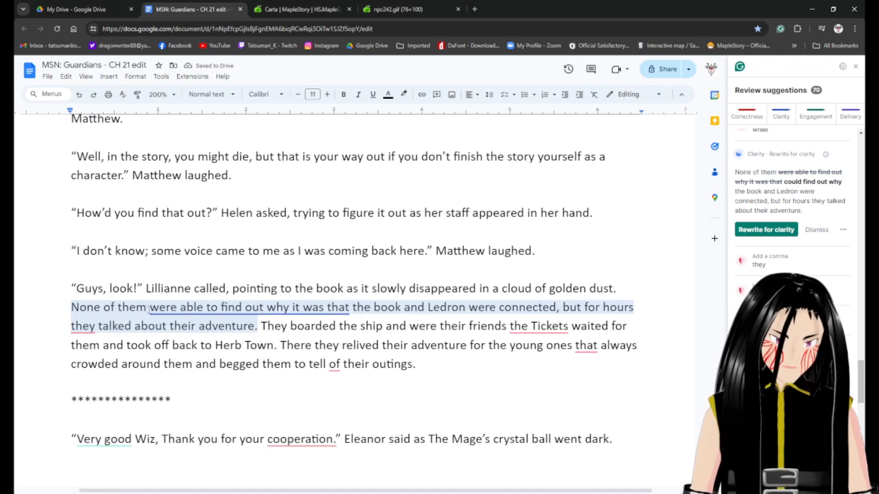
Accept Grammarly's rewrite to "None of them could find out why" and its comma after "but for hours".
{"action": "left_click", "coordinate": [766, 230]}
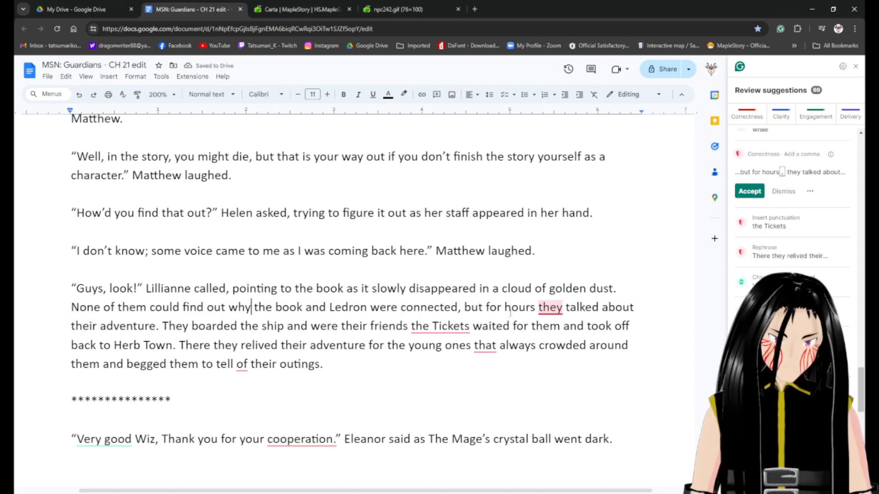
{"action": "left_click", "coordinate": [749, 192]}
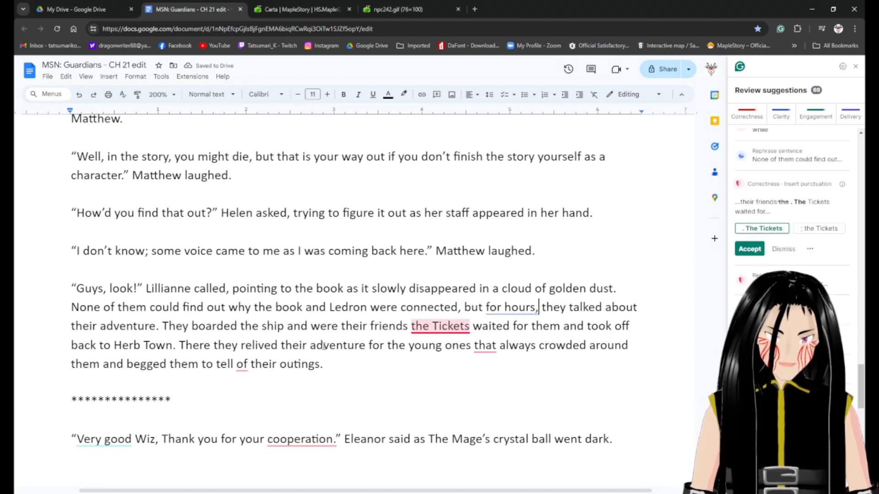
{"action": "left_click", "coordinate": [259, 326]}
{"action": "type", "text": "Ticket"}
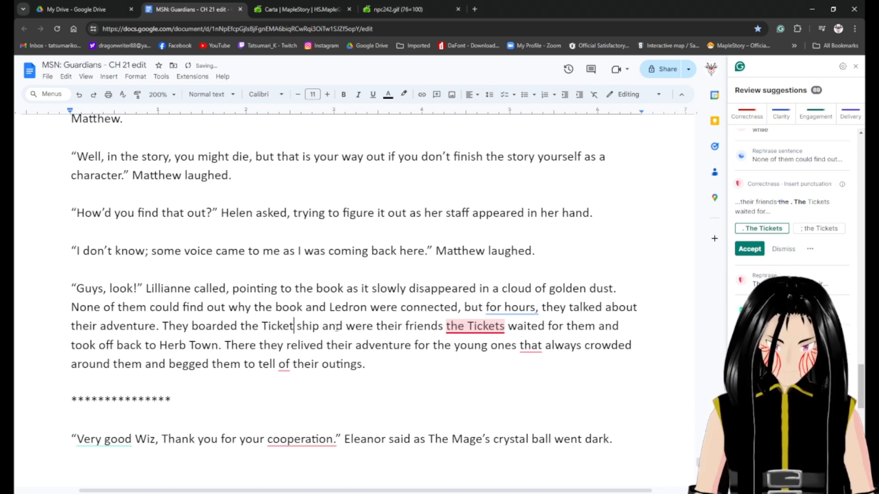
{"action": "type", "text": "'s"}
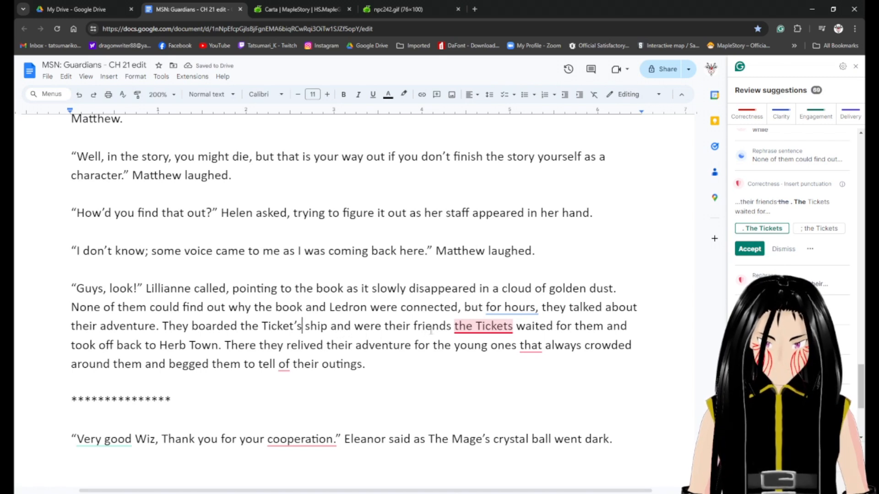
{"action": "key", "text": "BackSpace"}
{"action": "key", "text": "BackSpace"}
{"action": "key", "text": "BackSpace"}
{"action": "key", "text": "BackSpace"}
{"action": "key", "text": "BackSpace"}
{"action": "key", "text": "BackSpace"}
{"action": "key", "text": "BackSpace"}
{"action": "key", "text": "BackSpace"}
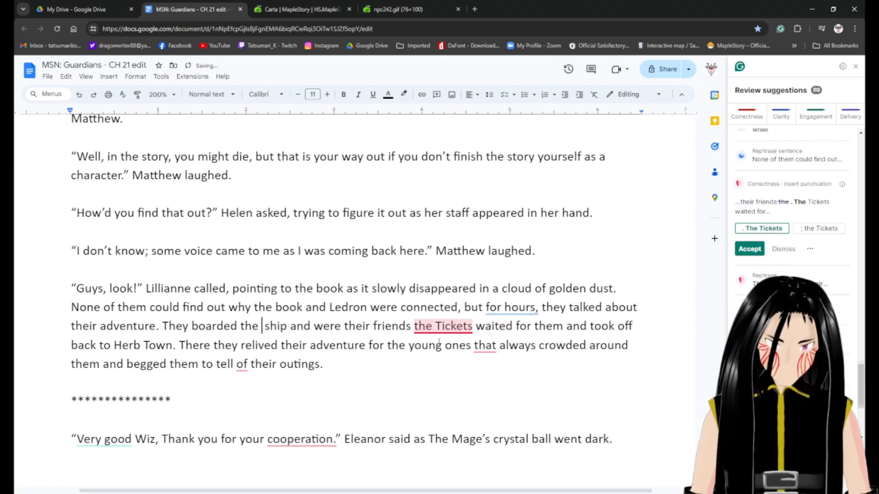
Delete "and" after "They boarded the ship".
{"action": "left_click", "coordinate": [307, 329]}
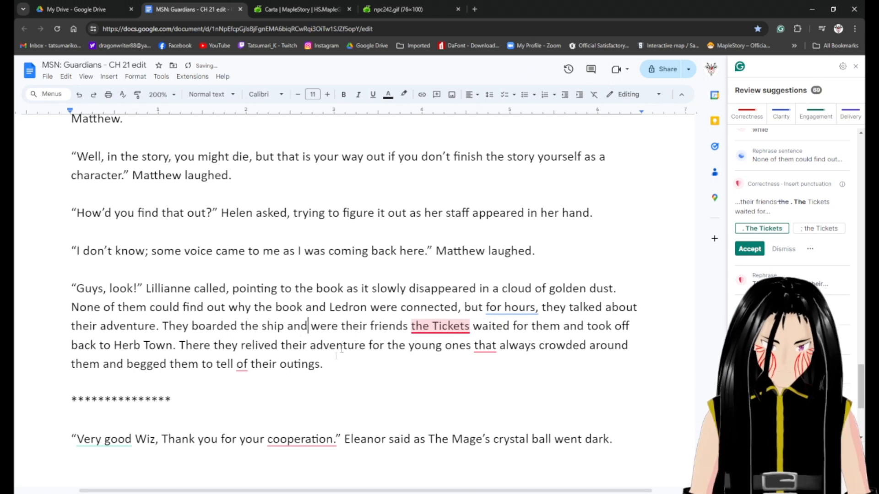
{"action": "key", "text": "BackSpace"}
{"action": "key", "text": "BackSpace"}
{"action": "key", "text": "BackSpace"}
{"action": "key", "text": "BackSpace"}
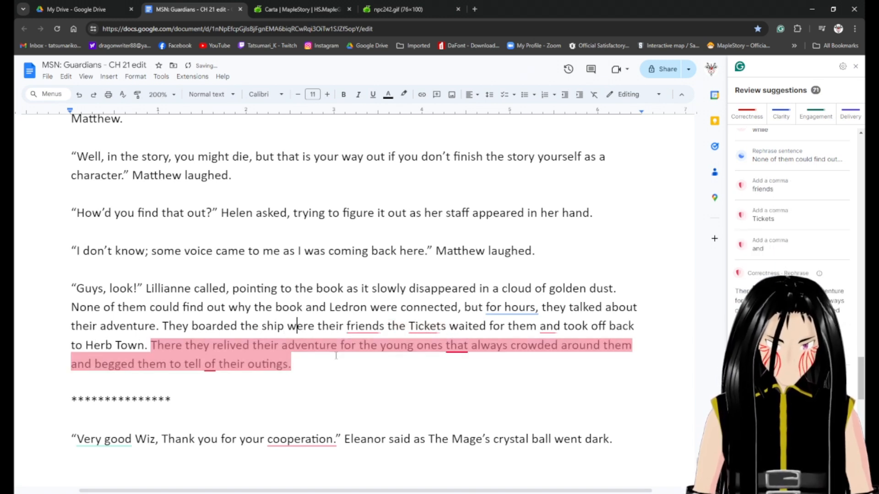
Correct "were" to "where" in the boarding sentence and set off "the Tickets" with commas after "friends" and "Tickets".
{"action": "type", "text": "h"}
{"action": "key", "text": "Right"}
{"action": "key", "text": "Right"}
{"action": "key", "text": "Right"}
{"action": "key", "text": "Right"}
{"action": "key", "text": "Right"}
{"action": "key", "text": "Right"}
{"action": "key", "text": "Right"}
{"action": "key", "text": "Right"}
{"action": "key", "text": "Right"}
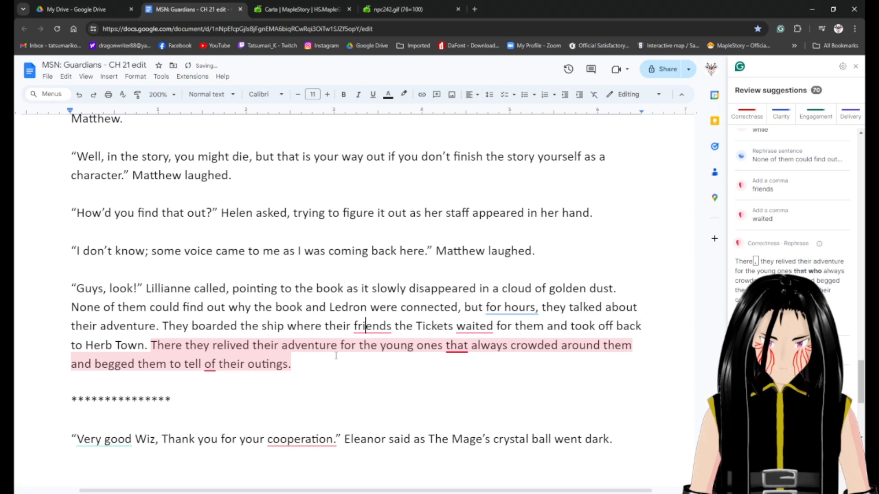
{"action": "key", "text": "Right"}
{"action": "key", "text": "Right"}
{"action": "key", "text": "Right"}
{"action": "key", "text": "Right"}
{"action": "key", "text": "Right"}
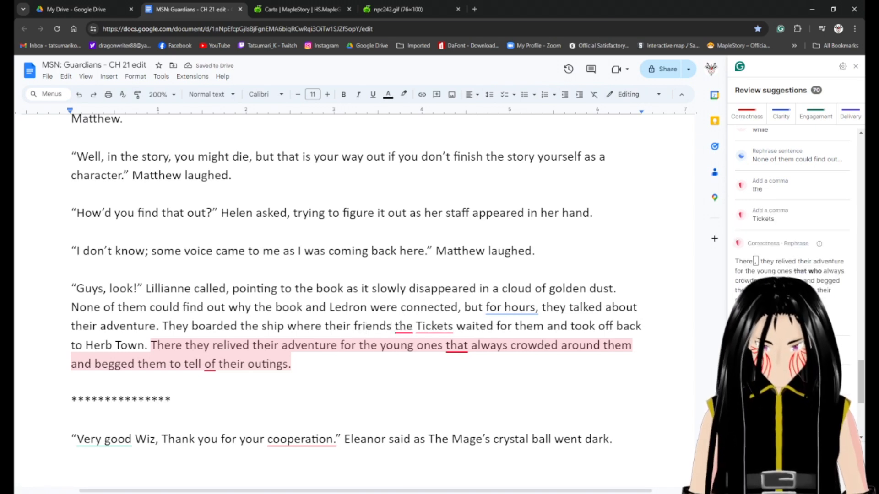
{"action": "type", "text": ","}
{"action": "left_click", "coordinate": [457, 327]}
{"action": "type", "text": ","}
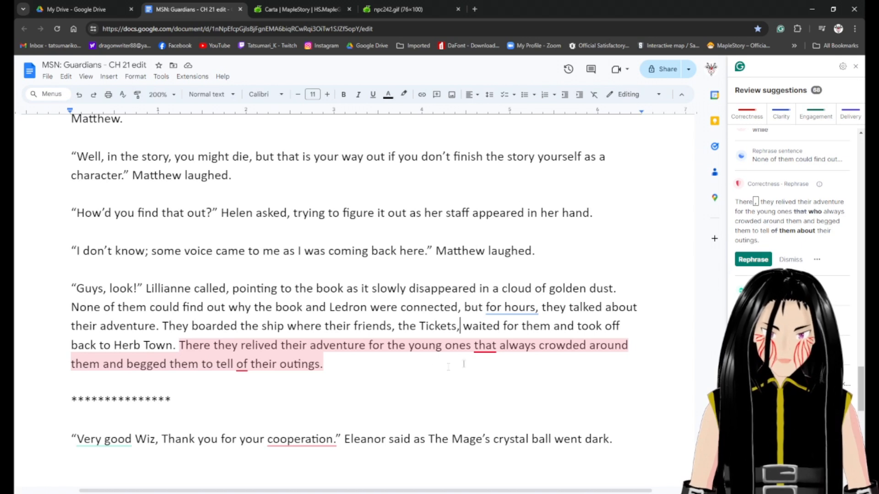
Accept Grammarly's rephrase of the "There they relived" sentence and replace its ending after "around them" with ", begging for tales of their adventures.".
{"action": "left_click", "coordinate": [477, 346]}
{"action": "left_click", "coordinate": [752, 260]}
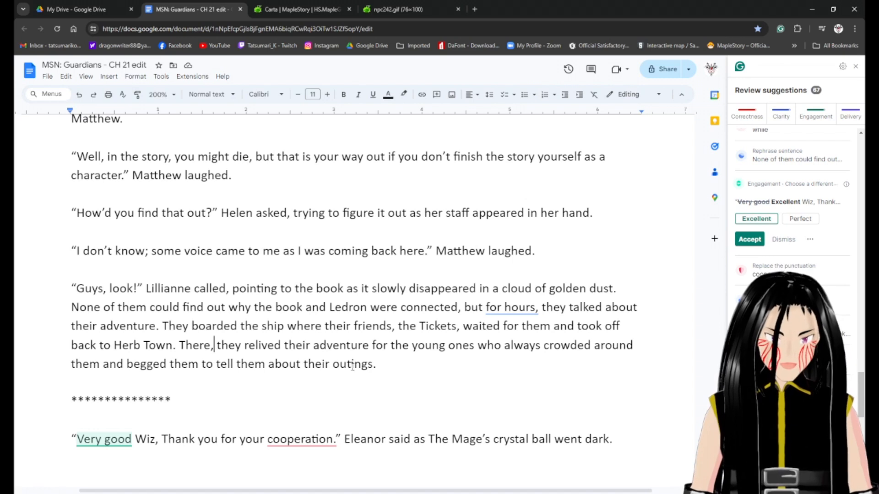
{"action": "left_click_drag", "start_coordinate": [373, 365], "coordinate": [105, 369]}
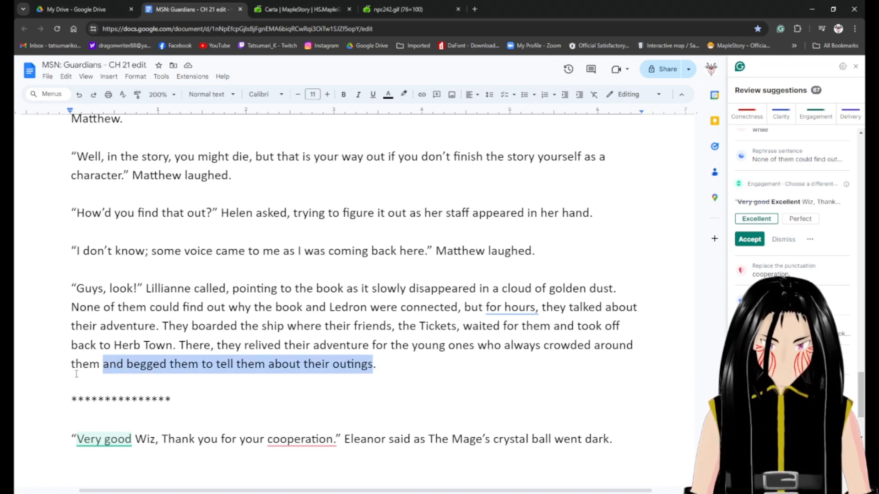
{"action": "key", "text": "BackSpace"}
{"action": "key", "text": "BackSpace"}
{"action": "type", "text": ", begg"}
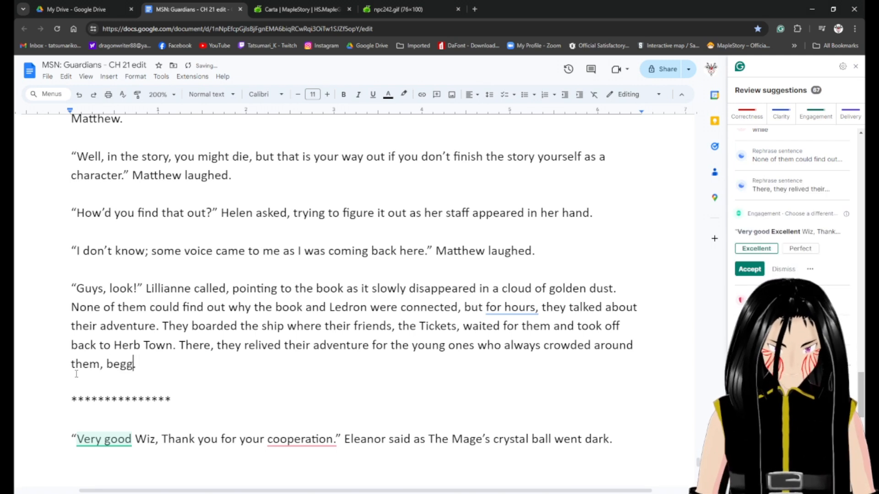
{"action": "type", "text": "ing for t"}
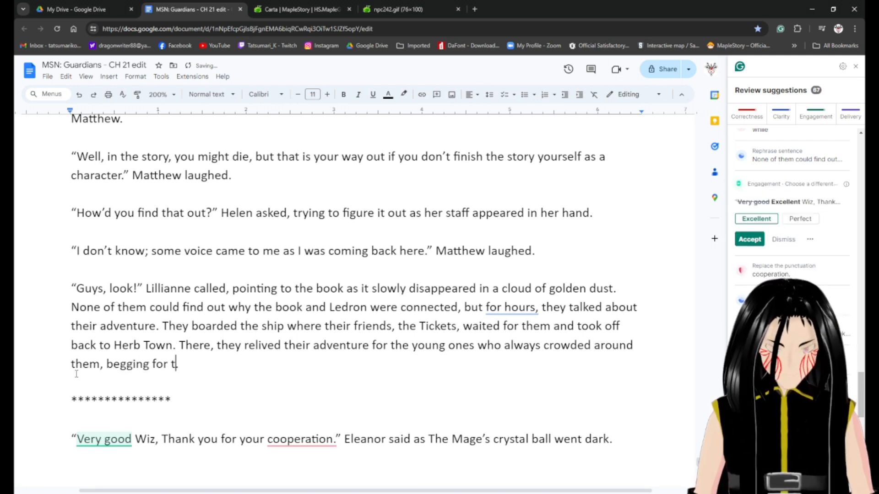
{"action": "type", "text": "ales of t"}
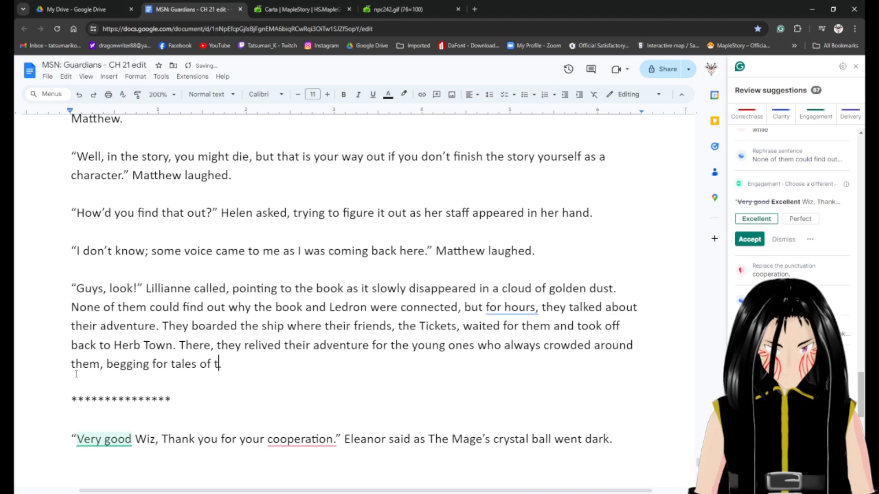
{"action": "type", "text": "hier adventures."}
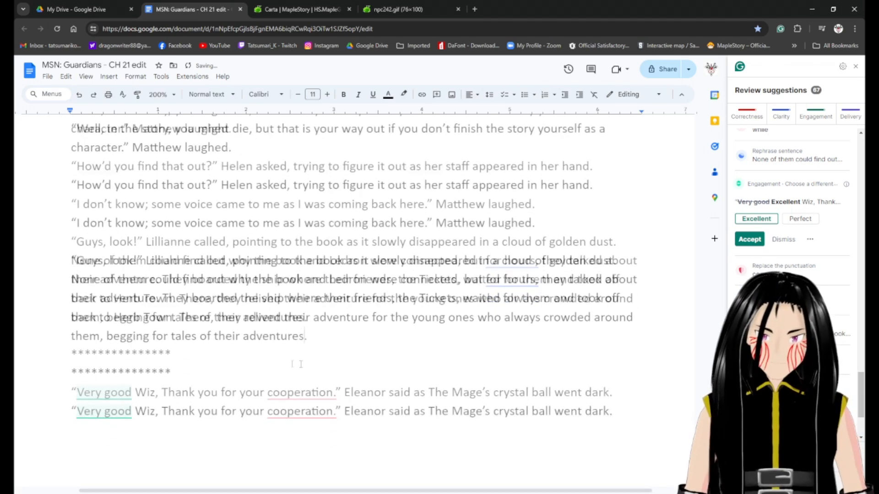
Add a comma after "Very good" in Eleanor's line to Wiz and accept Grammarly's comma after "cooperation".
{"action": "scroll", "coordinate": [354, 281], "scroll_direction": "down", "scroll_amount": 2}
{"action": "left_click", "coordinate": [133, 348]}
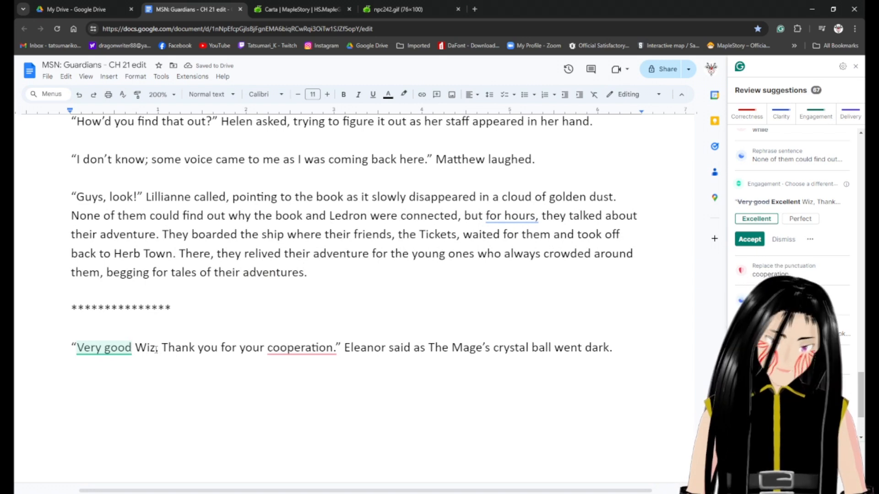
{"action": "type", "text": ","}
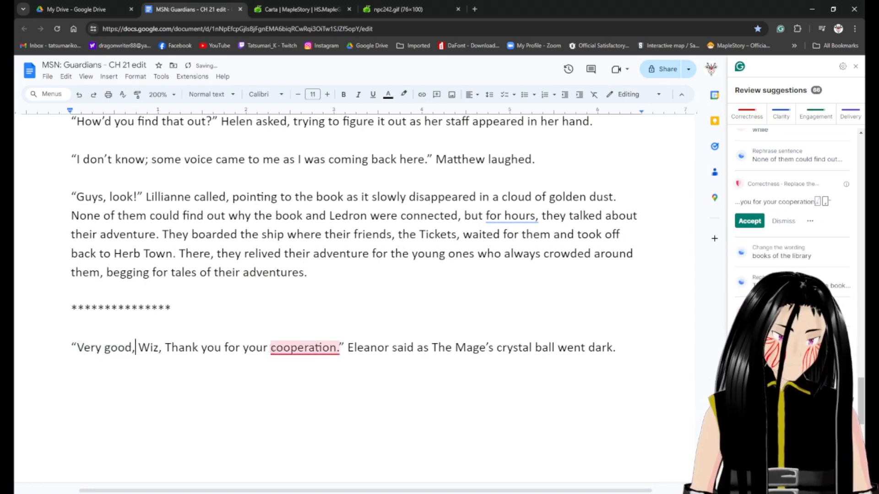
{"action": "left_click", "coordinate": [284, 348]}
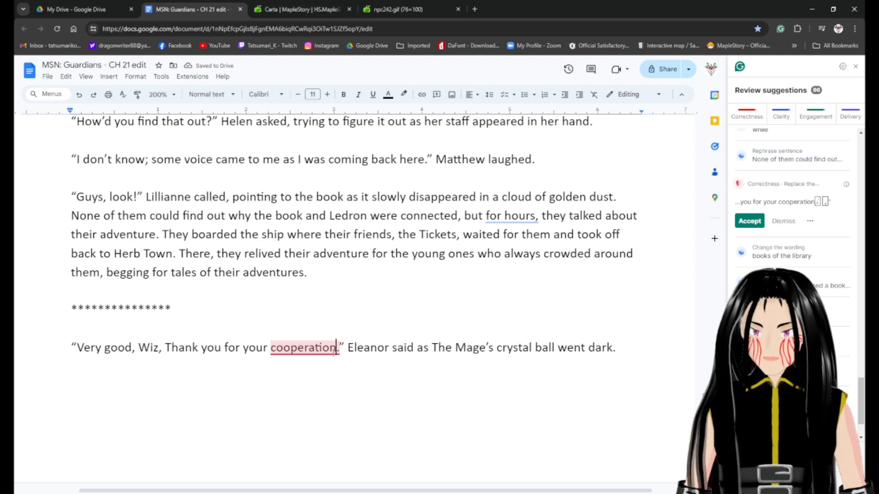
{"action": "left_click", "coordinate": [749, 221]}
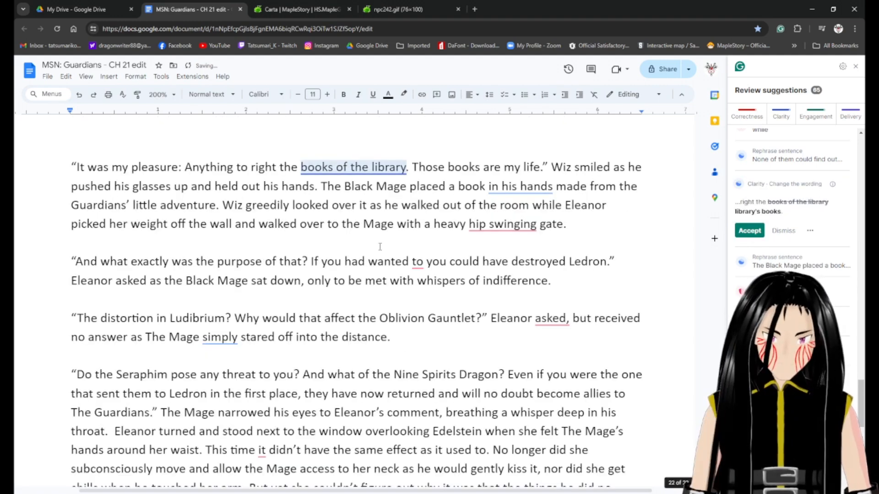
Accept Grammarly's "library's books" and its rewrite moving "in his hands" to the end of the Black Mage sentence.
{"action": "scroll", "coordinate": [380, 247], "scroll_direction": "up", "scroll_amount": 7}
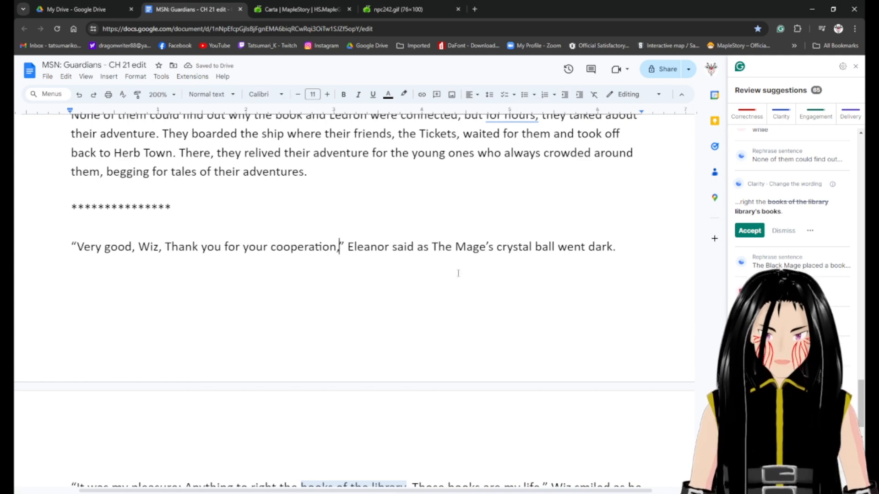
{"action": "scroll", "coordinate": [457, 271], "scroll_direction": "down", "scroll_amount": 1}
{"action": "scroll", "coordinate": [456, 271], "scroll_direction": "down", "scroll_amount": 3}
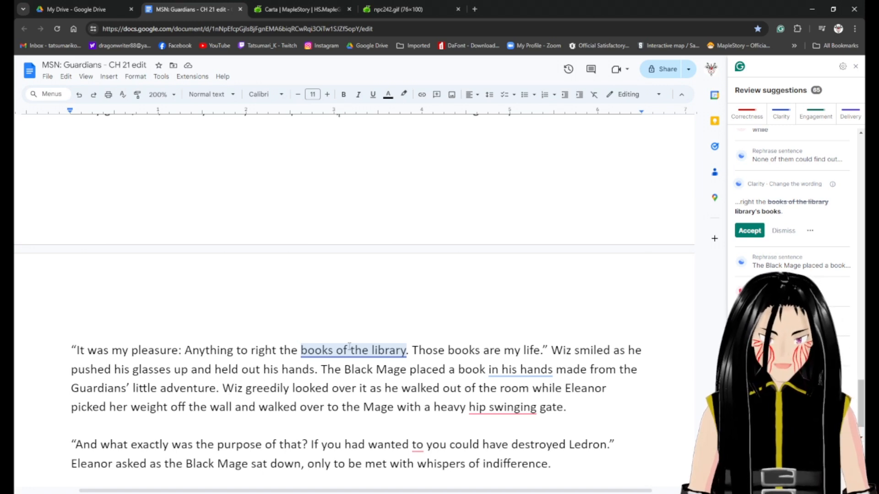
{"action": "left_click", "coordinate": [749, 230]}
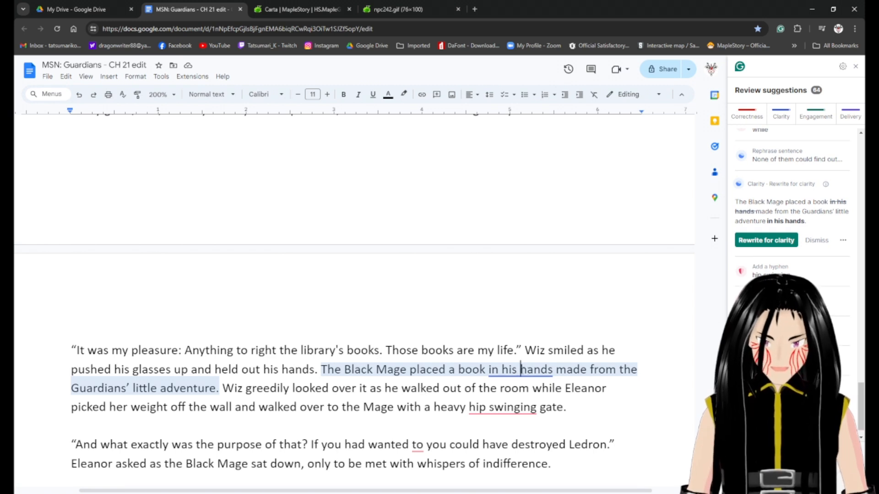
{"action": "left_click", "coordinate": [760, 240]}
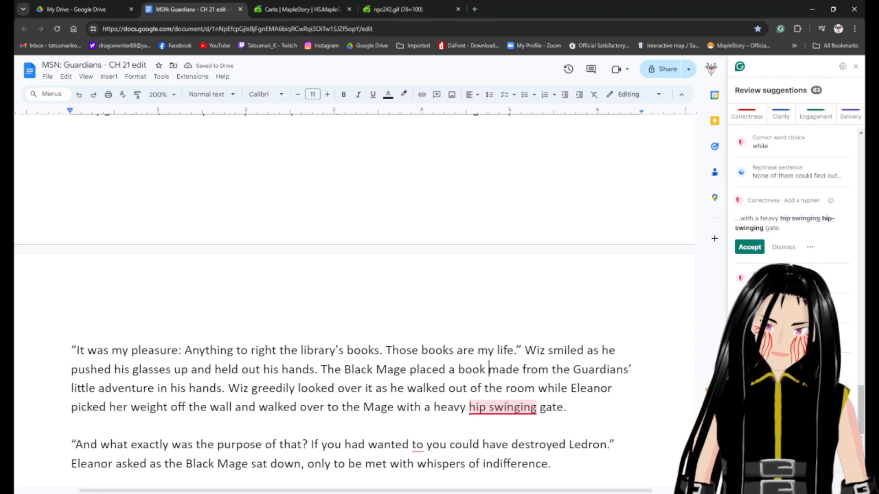
Replace "placed" with "gave him" in the sentence about the Black Mage's book.
{"action": "key", "text": "Left"}
{"action": "key", "text": "Left"}
{"action": "key", "text": "Left"}
{"action": "key", "text": "Left"}
{"action": "key", "text": "Left"}
{"action": "key", "text": "Left"}
{"action": "key", "text": "Left"}
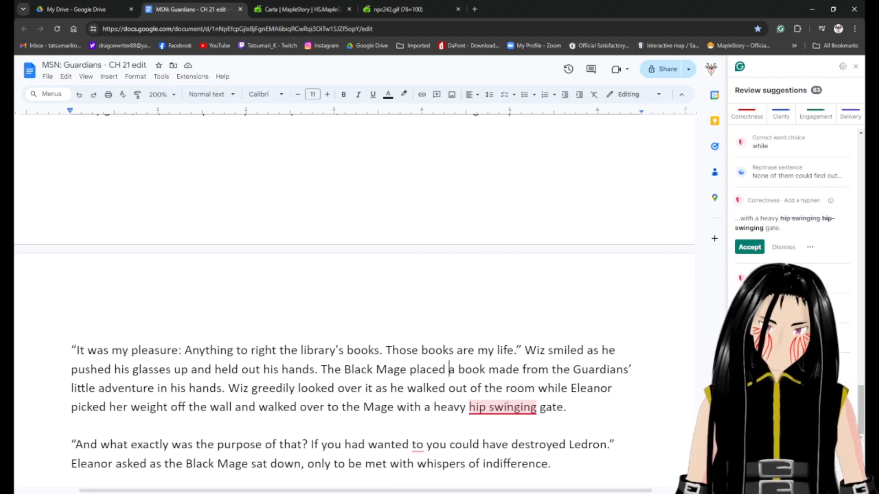
{"action": "key", "text": "ctrl+shift+Left"}
{"action": "type", "text": "gave "}
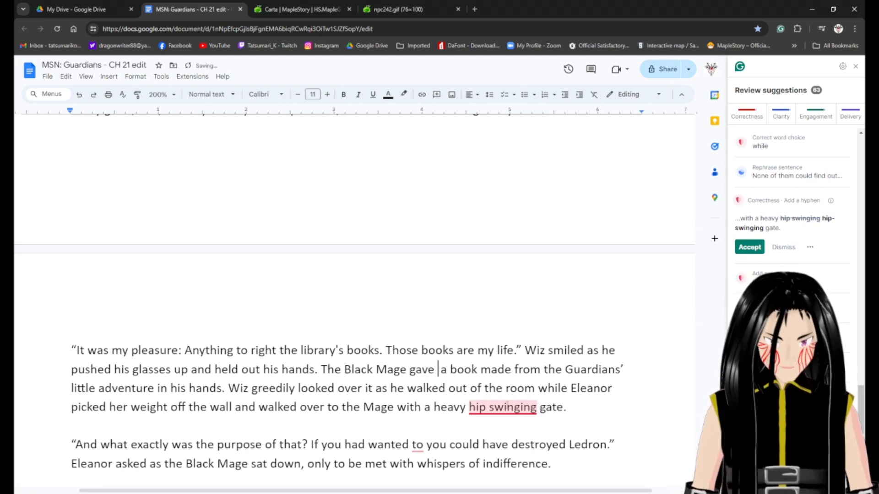
{"action": "type", "text": "him"}
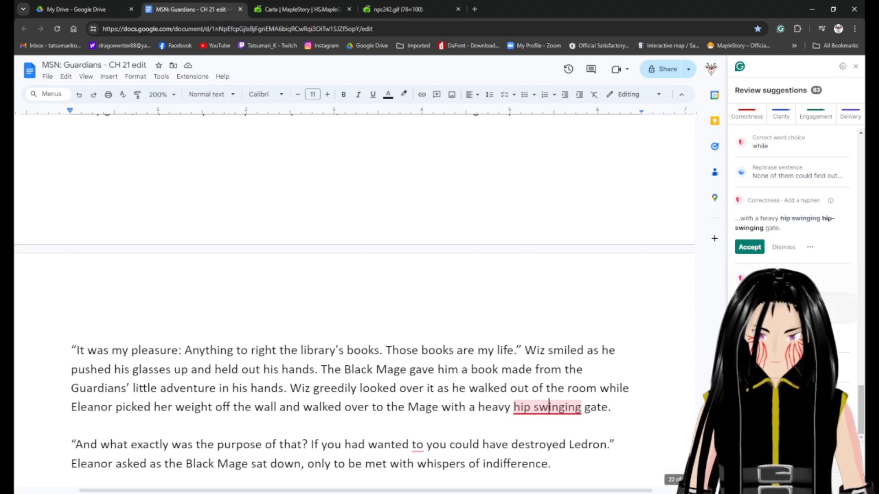
Accept Grammarly's hyphen in "hip-swinging" and add a comma after "If you had wanted to".
{"action": "left_click", "coordinate": [740, 248]}
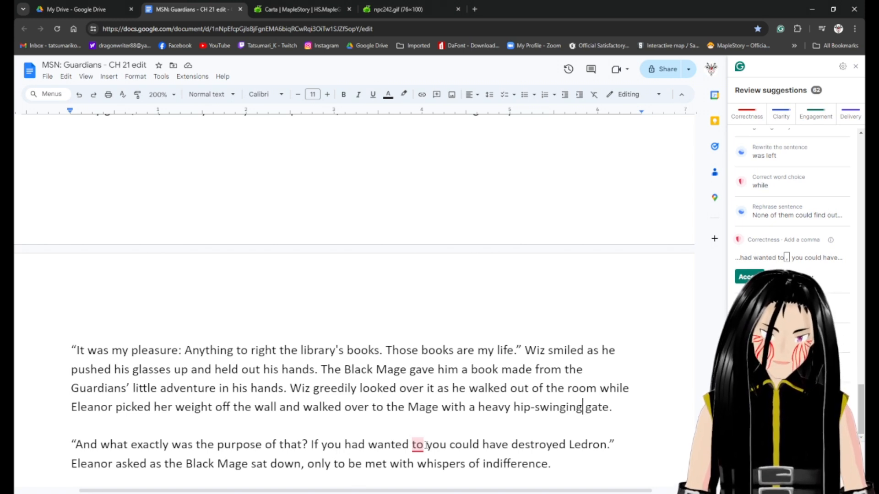
{"action": "type", "text": ","}
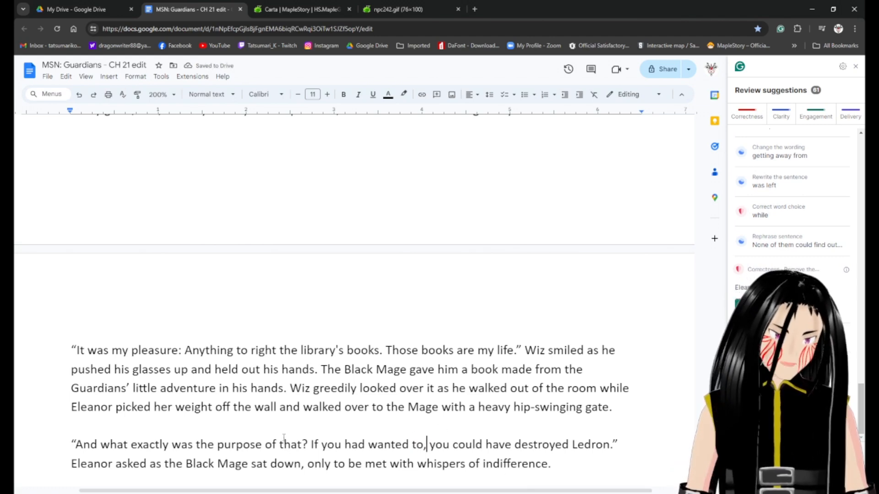
Tighten the sentence after the Oblivion Gauntlet question by deleting the comma after "asked" and the words "simply" and "off".
{"action": "scroll", "coordinate": [269, 407], "scroll_direction": "down", "scroll_amount": 3}
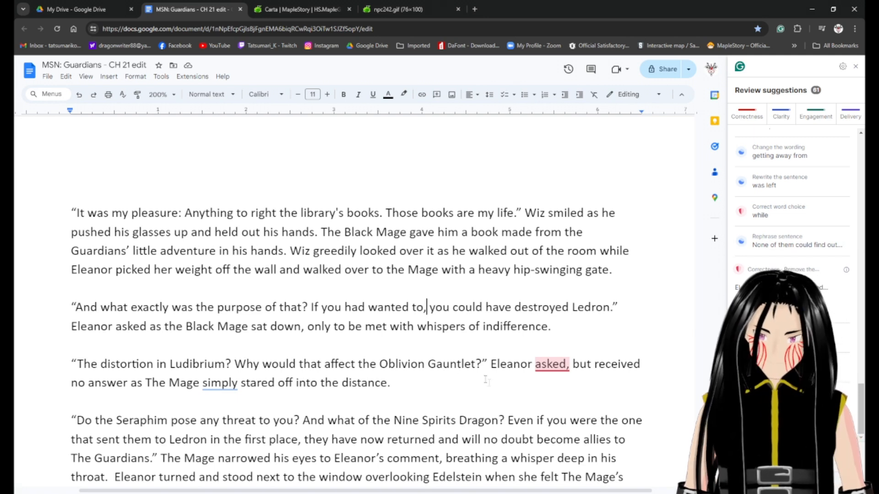
{"action": "left_click", "coordinate": [567, 365]}
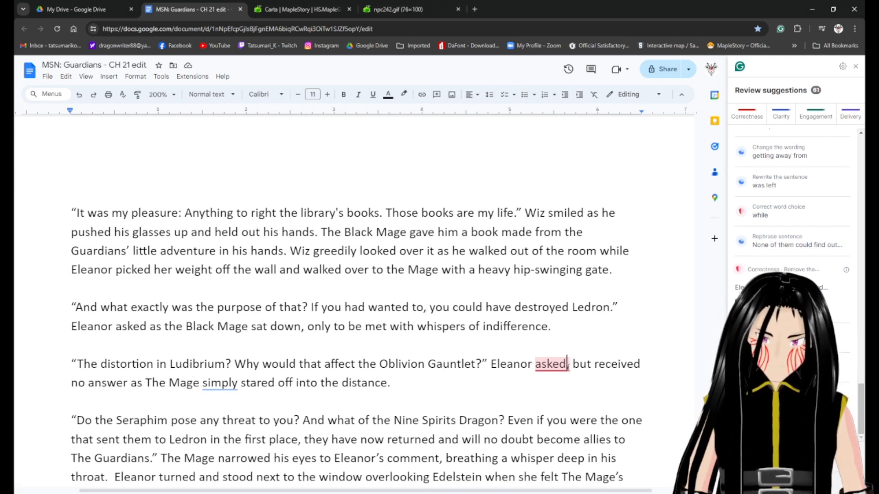
{"action": "key", "text": "BackSpace"}
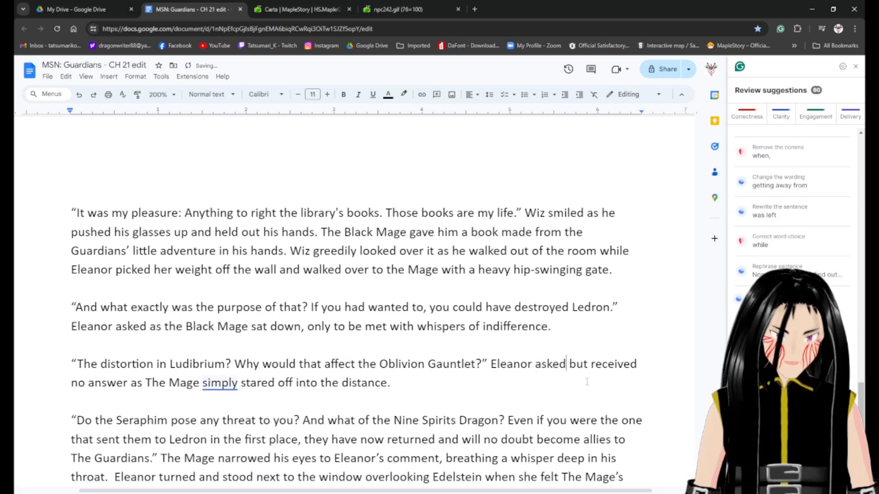
{"action": "left_click", "coordinate": [237, 383]}
{"action": "double_click", "coordinate": [237, 382]}
{"action": "key", "text": "BackSpace"}
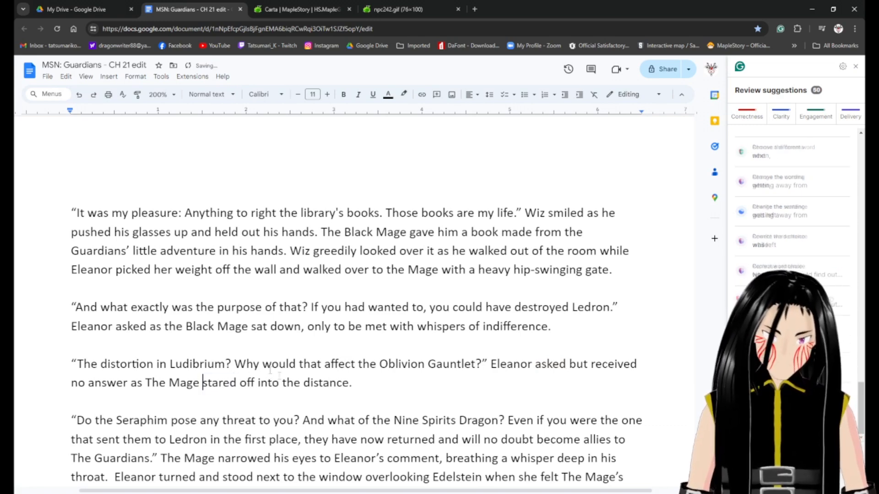
{"action": "scroll", "coordinate": [269, 370], "scroll_direction": "down", "scroll_amount": 1}
{"action": "left_click", "coordinate": [256, 338]}
{"action": "double_click", "coordinate": [251, 337]}
{"action": "key", "text": "BackSpace"}
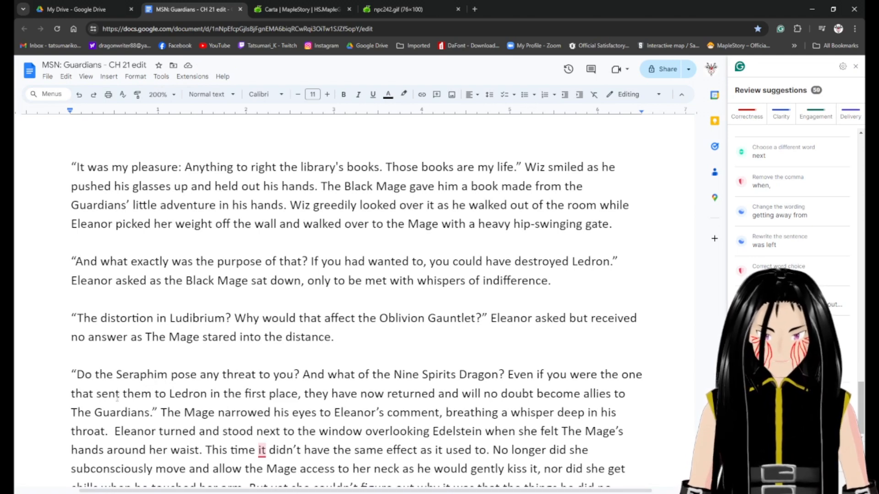
Delete "turned and" before "stood" in Eleanor's window sentence and change "next to" to Grammarly's "beside".
{"action": "scroll", "coordinate": [133, 388], "scroll_direction": "down", "scroll_amount": 2}
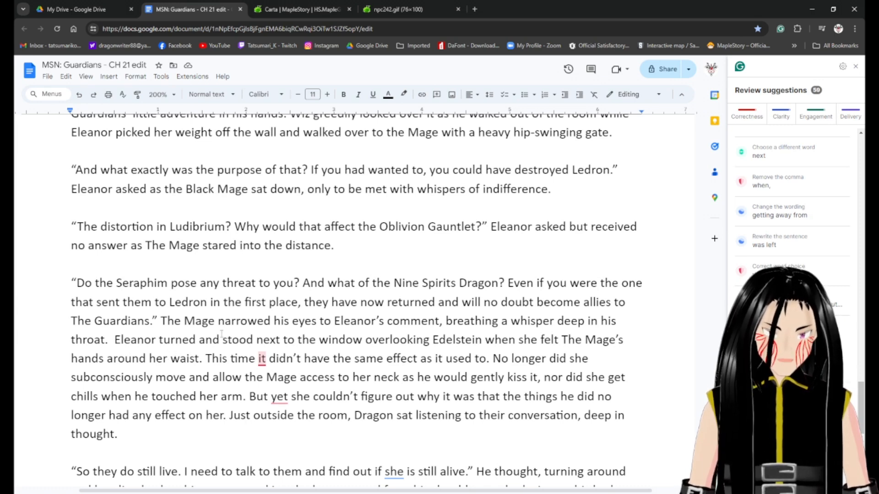
{"action": "left_click_drag", "start_coordinate": [220, 340], "coordinate": [156, 339]}
{"action": "key", "text": "BackSpace"}
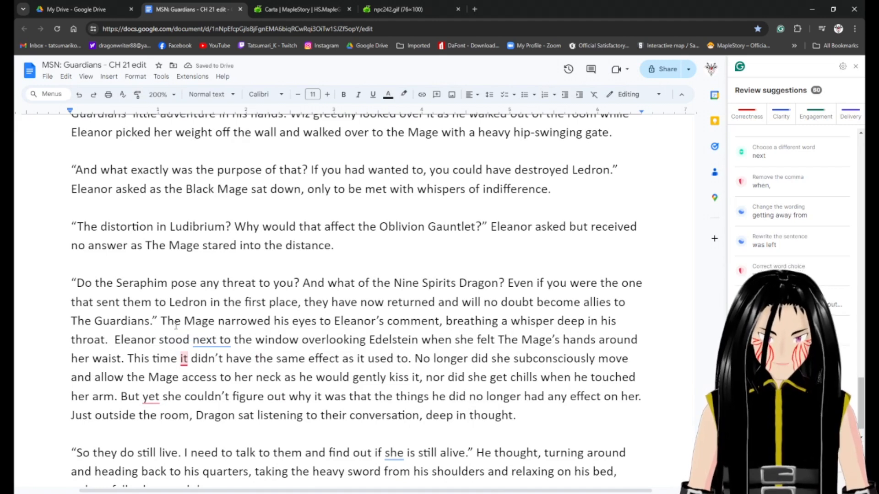
{"action": "left_click", "coordinate": [217, 340]}
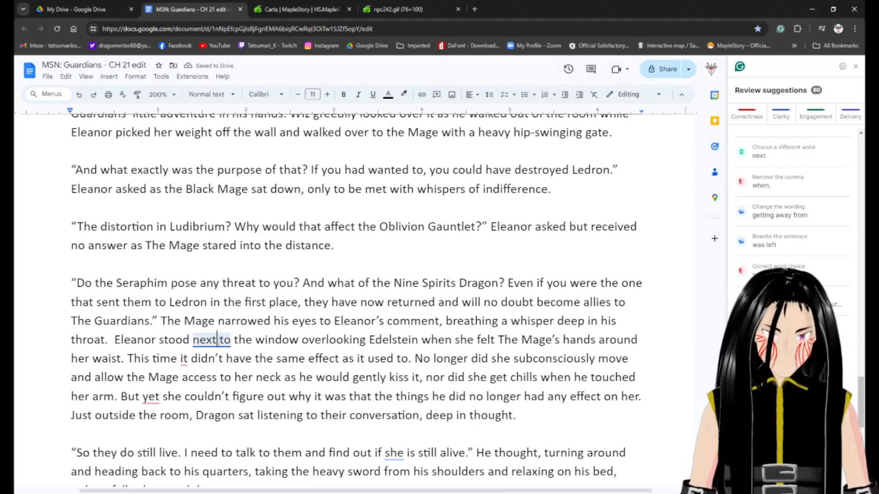
{"action": "left_click", "coordinate": [186, 362]}
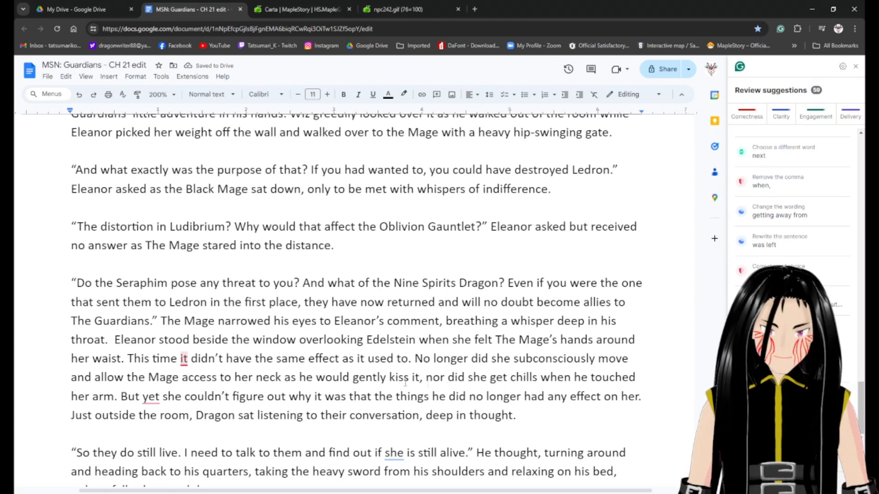
Add commas after "This time" and "But yet" in the paragraph about Eleanor and The Mage.
{"action": "left_click", "coordinate": [178, 359]}
{"action": "type", "text": ","}
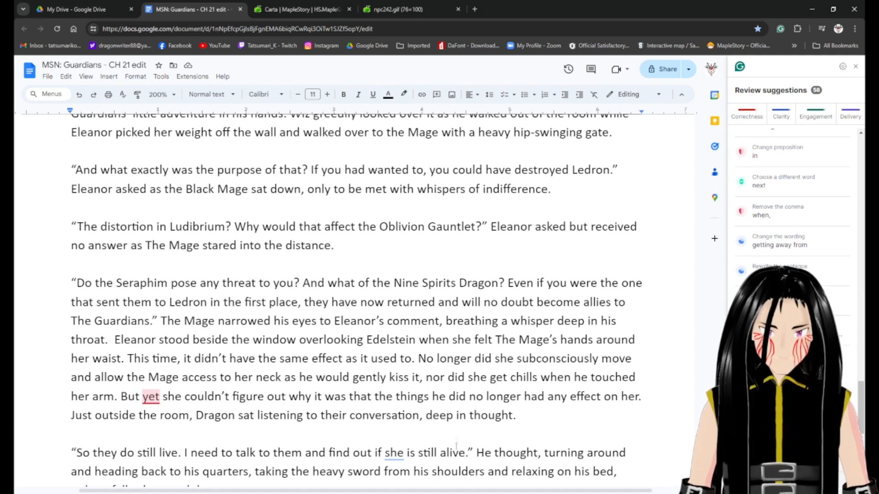
{"action": "left_click", "coordinate": [166, 400]}
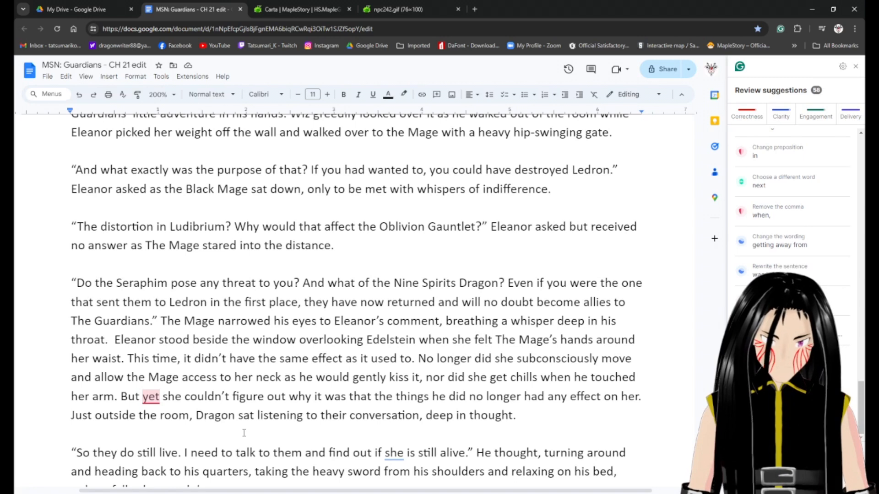
{"action": "type", "text": ","}
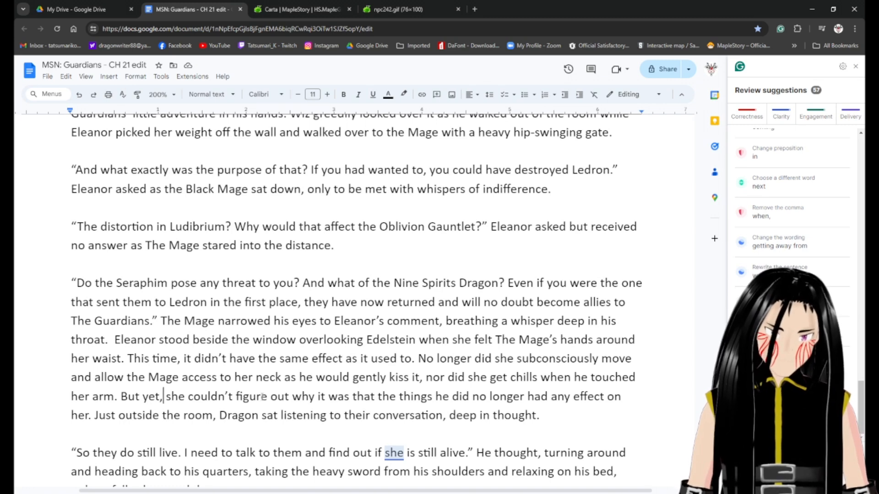
Delete "But yet," before "she couldn't figure out" in Eleanor's window paragraph and start the sentence with a capital "She".
{"action": "left_click_drag", "start_coordinate": [165, 396], "coordinate": [128, 397]}
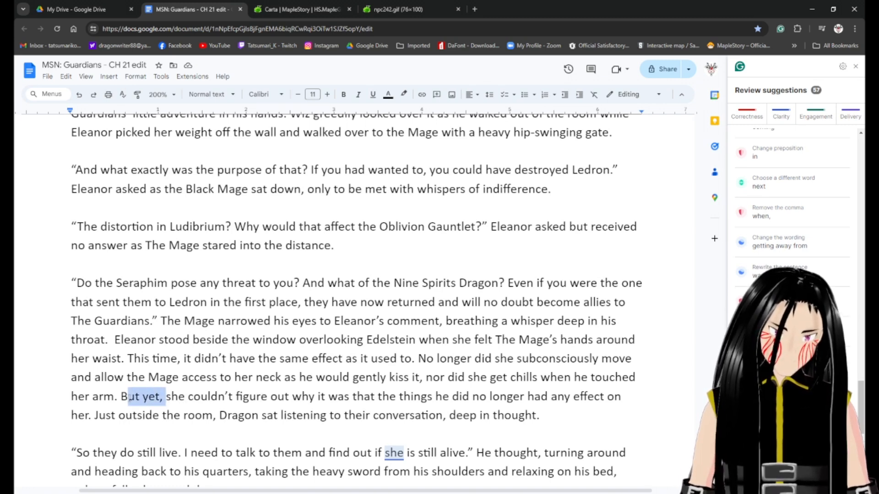
{"action": "key", "text": "Delete"}
{"action": "key", "text": "Delete"}
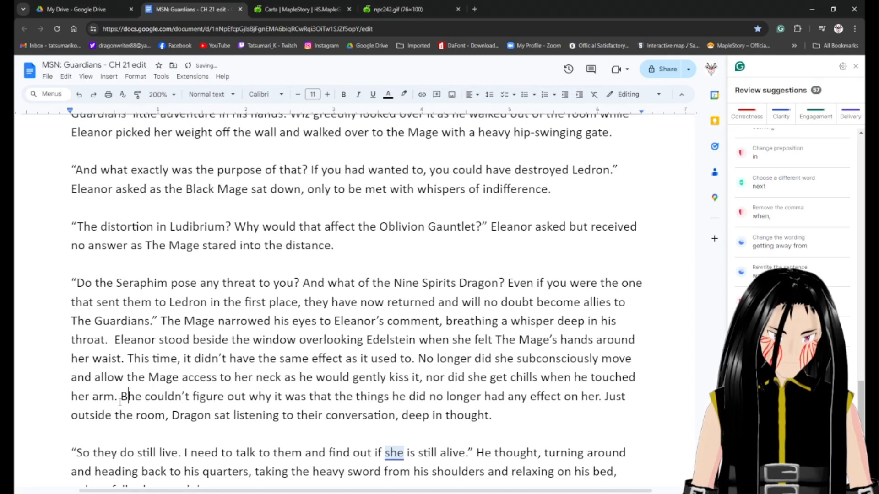
{"action": "key", "text": "BackSpace"}
{"action": "type", "text": "S"}
Remove "it was that" after "why" in the sentence about the things he did no longer affecting Eleanor.
{"action": "key", "text": "Right"}
{"action": "key", "text": "Right"}
{"action": "key", "text": "Right"}
{"action": "key", "text": "Right"}
{"action": "key", "text": "Right"}
{"action": "key", "text": "Right"}
{"action": "key", "text": "Right"}
{"action": "key", "text": "Right"}
{"action": "key", "text": "Right"}
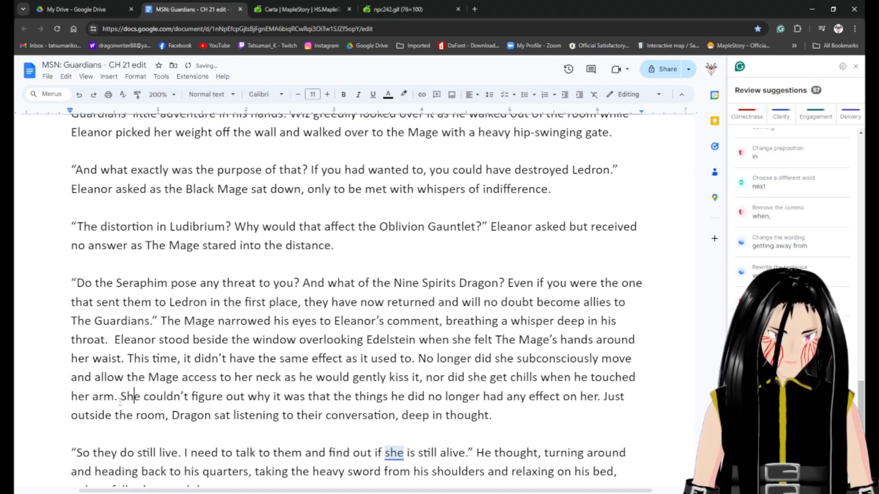
{"action": "key", "text": "Right"}
{"action": "key", "text": "Right"}
{"action": "key", "text": "Right"}
{"action": "key", "text": "Right"}
{"action": "key", "text": "Right"}
{"action": "key", "text": "Right"}
{"action": "key", "text": "Right"}
{"action": "key", "text": "Right"}
{"action": "key", "text": "Right"}
{"action": "key", "text": "Right"}
{"action": "key", "text": "Right"}
{"action": "key", "text": "Right"}
{"action": "key", "text": "Right"}
{"action": "key", "text": "Right"}
{"action": "key", "text": "Right"}
{"action": "key", "text": "Right"}
{"action": "key", "text": "Right"}
{"action": "key", "text": "Right"}
{"action": "key", "text": "ctrl+shift+Right"}
{"action": "key", "text": "ctrl+shift+Right"}
{"action": "key", "text": "ctrl+shift+Right"}
{"action": "key", "text": "Delete"}
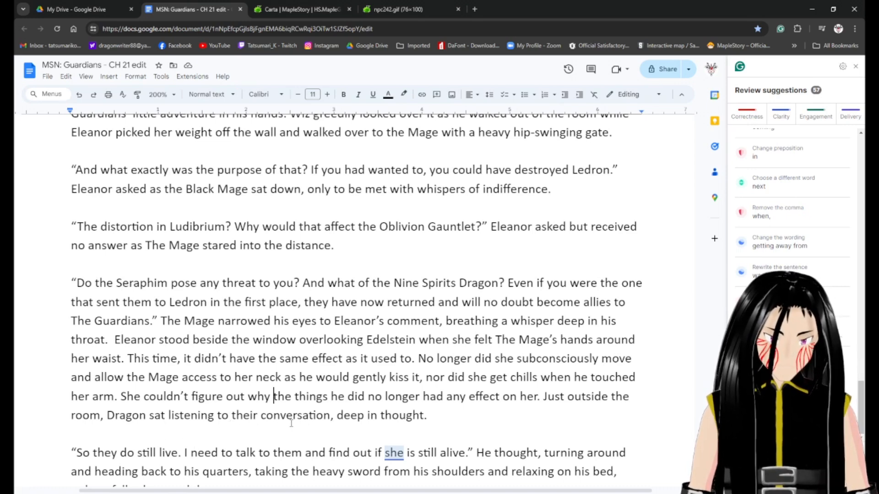
Italicize Dragon's quoted thought "So they do still live. I need to talk to them and find out if she is still alive.".
{"action": "scroll", "coordinate": [291, 424], "scroll_direction": "down", "scroll_amount": 2}
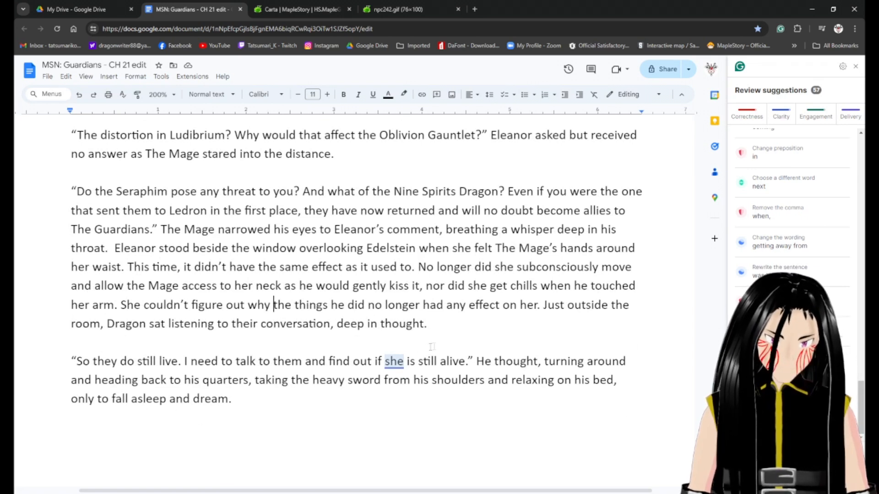
{"action": "left_click_drag", "start_coordinate": [468, 362], "coordinate": [61, 353]}
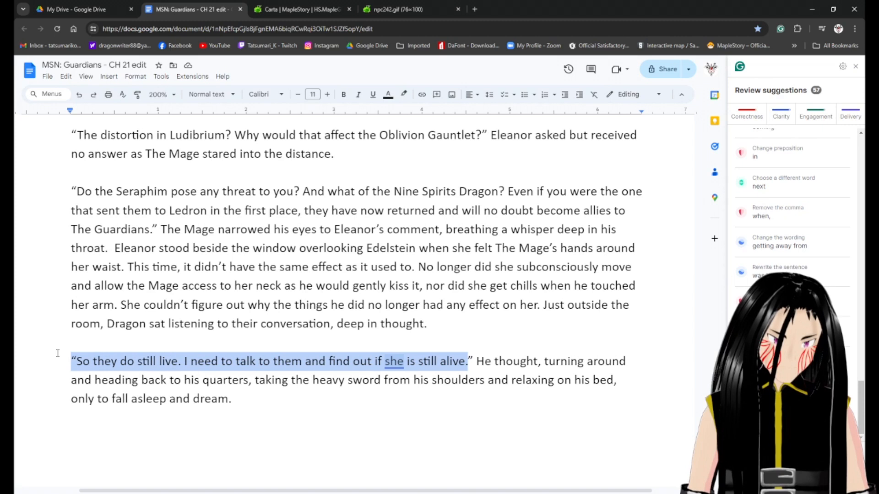
{"action": "key", "text": "ctrl+i"}
{"action": "key", "text": "Right"}
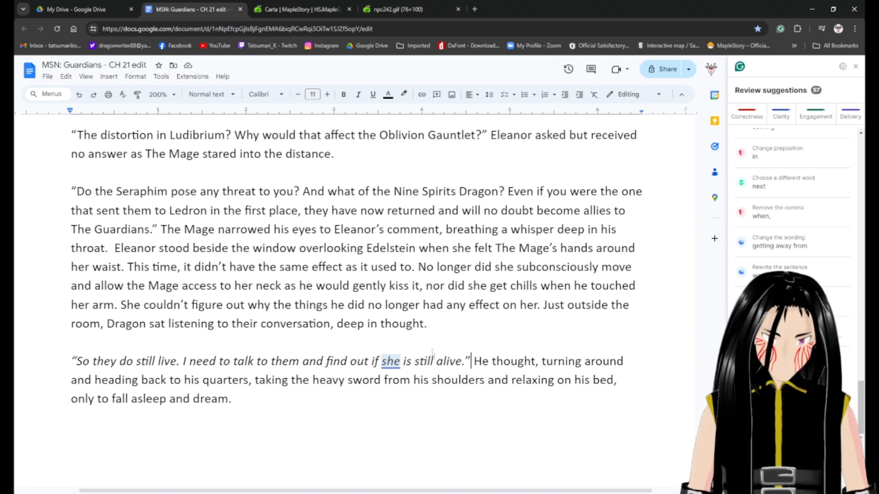
Dismiss Grammarly's flag on "she" in Dragon's thought and accept its suggestion for the sentence containing "for hours,".
{"action": "left_click", "coordinate": [394, 361]}
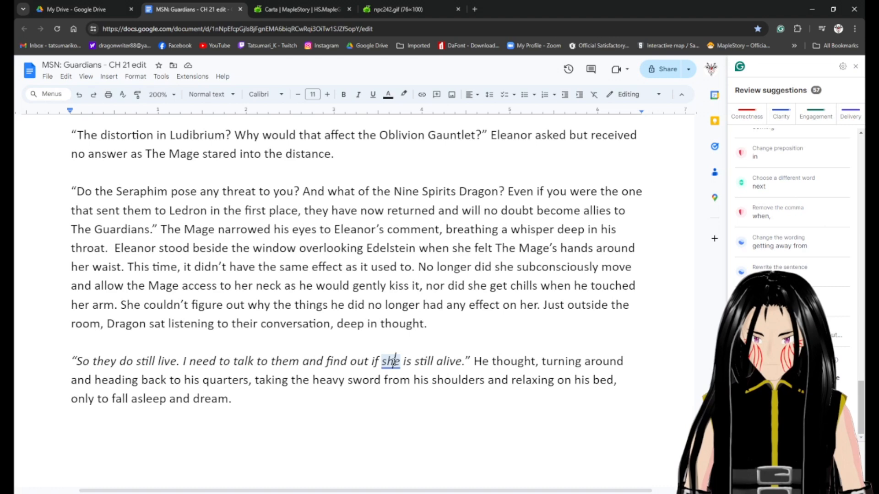
{"action": "scroll", "coordinate": [453, 320], "scroll_direction": "up", "scroll_amount": 5}
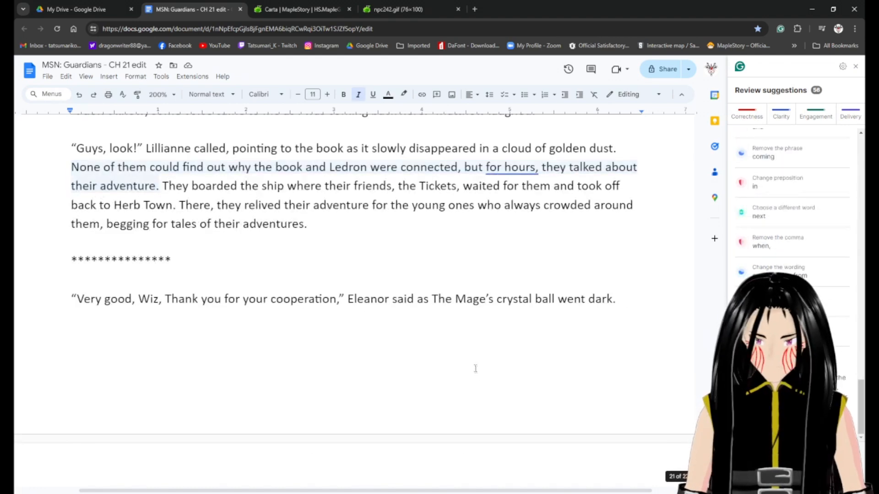
{"action": "left_click", "coordinate": [511, 167]}
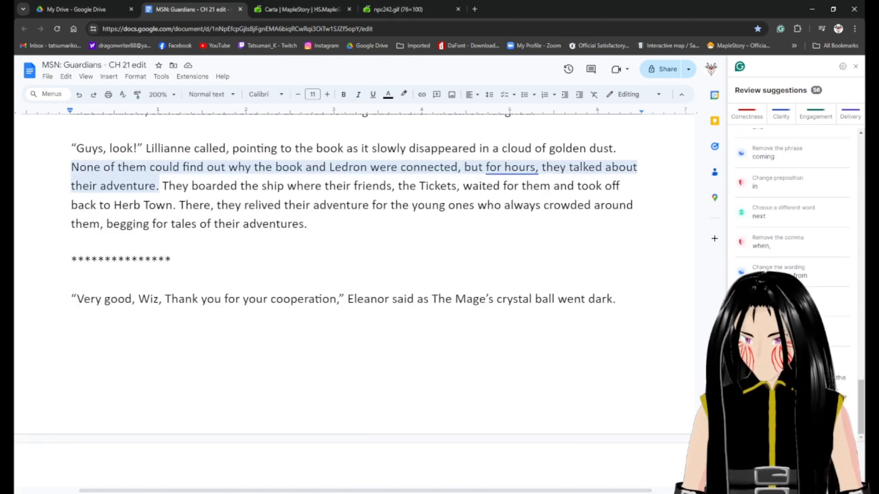
{"action": "left_click", "coordinate": [754, 418]}
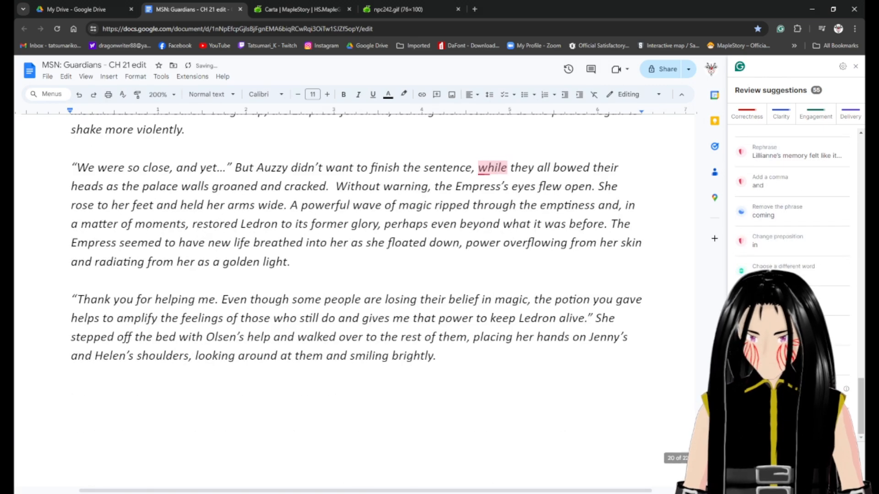
{"action": "scroll", "coordinate": [540, 284], "scroll_direction": "down", "scroll_amount": 20}
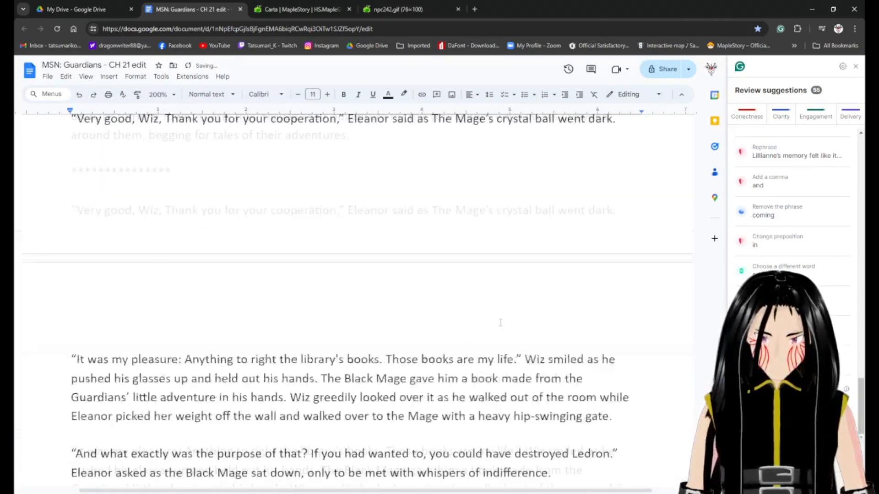
{"action": "scroll", "coordinate": [499, 327], "scroll_direction": "down", "scroll_amount": 5}
{"action": "scroll", "coordinate": [463, 331], "scroll_direction": "up", "scroll_amount": 8}
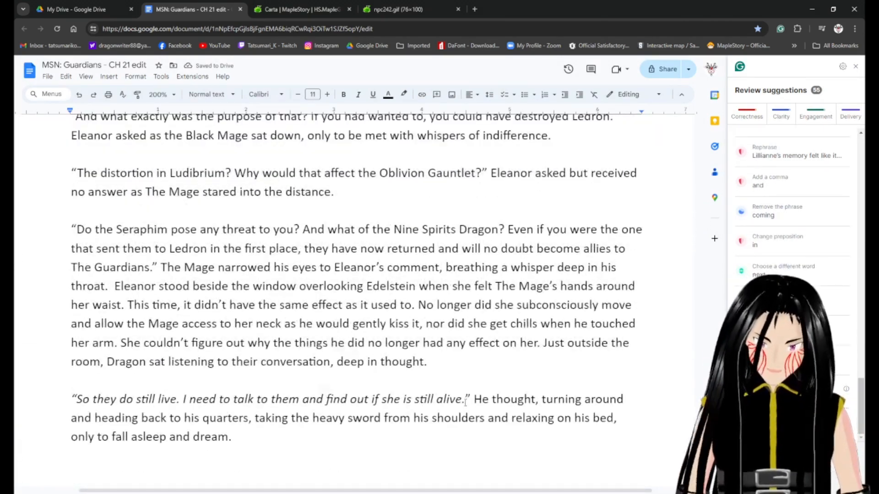
{"action": "scroll", "coordinate": [456, 417], "scroll_direction": "down", "scroll_amount": 2}
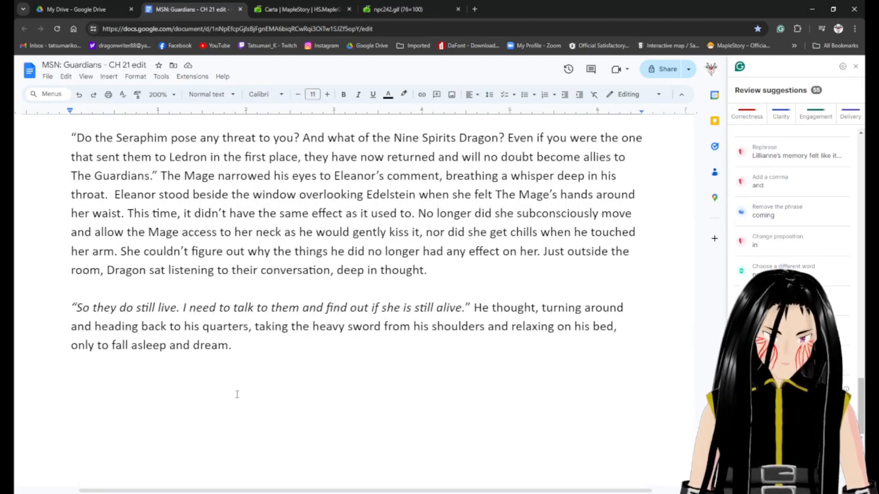